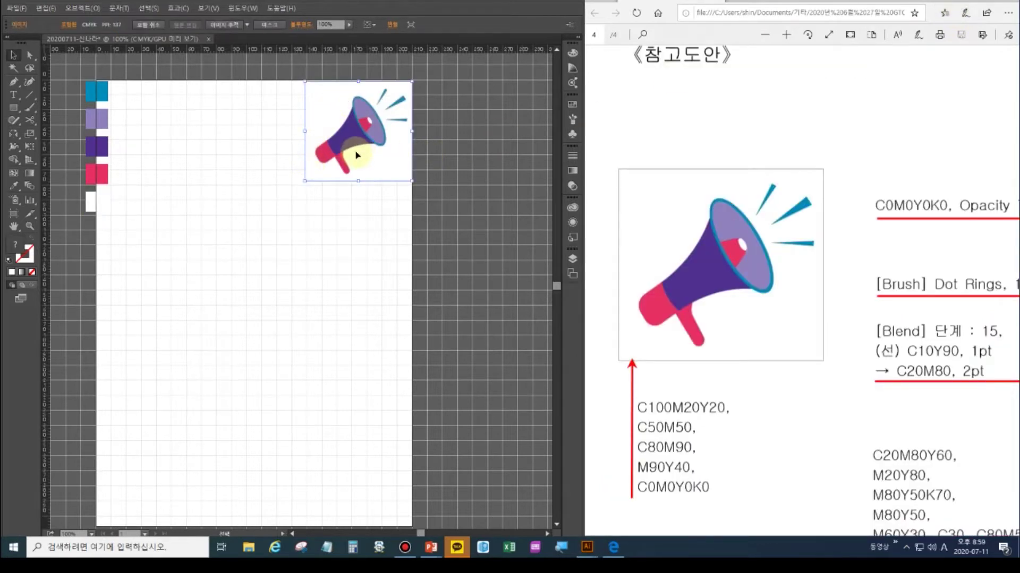
Choose the Rectangular Grid tool and set it to no fill with a red stroke.
{"action": "left_click", "coordinate": [13, 109]}
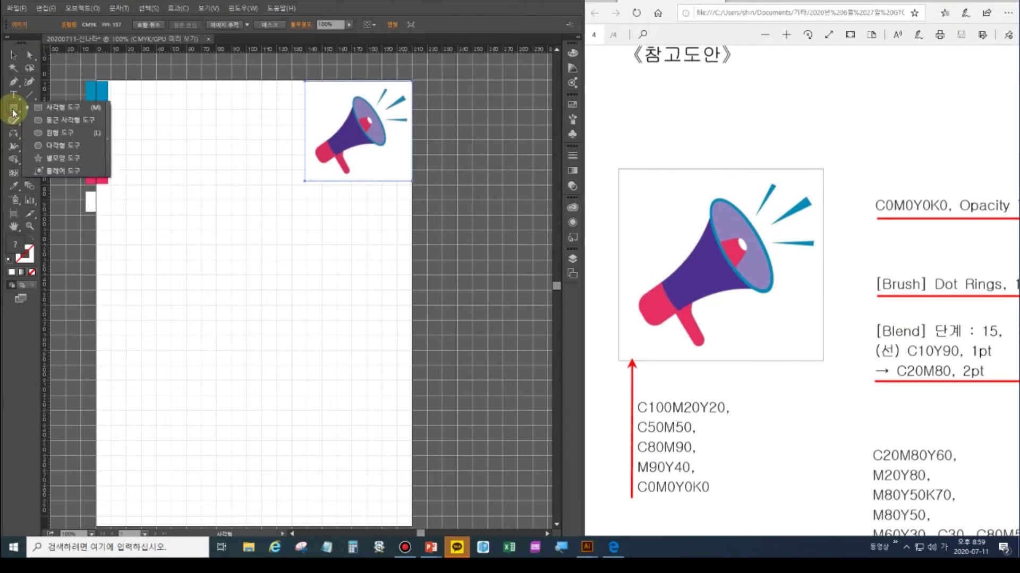
{"action": "left_click", "coordinate": [30, 99]}
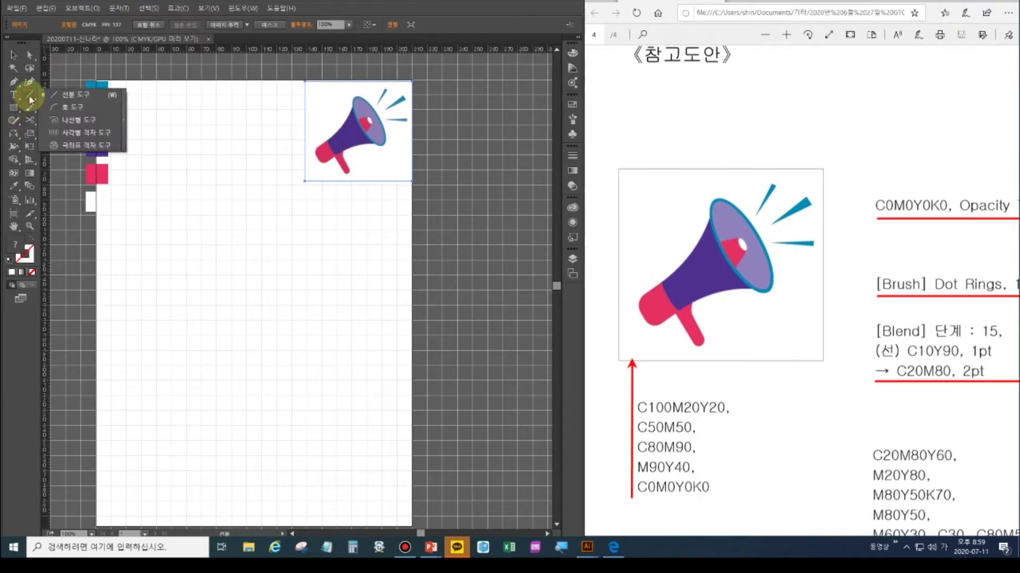
{"action": "left_click_drag", "start_coordinate": [30, 99], "coordinate": [63, 132]}
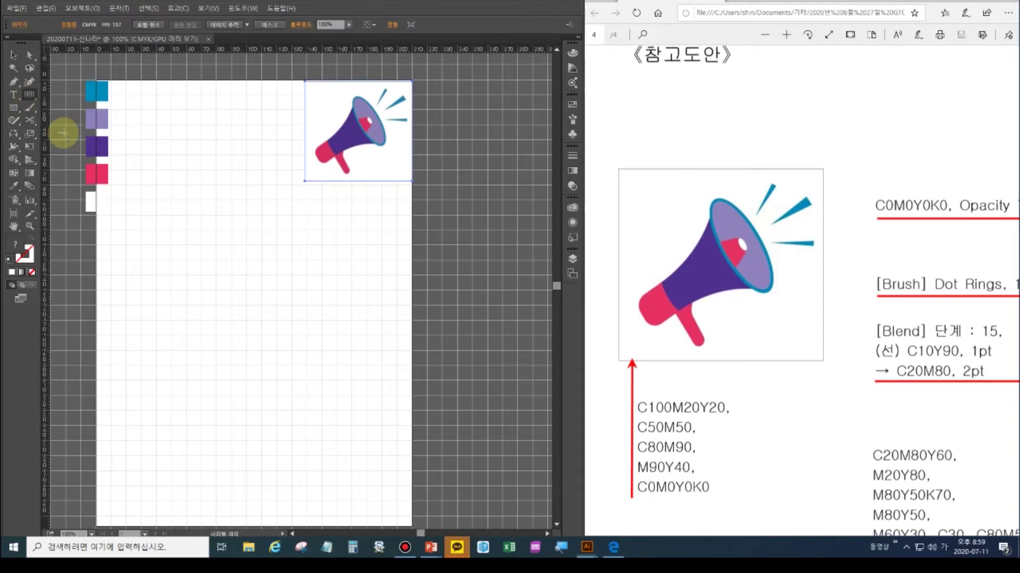
{"action": "left_click", "coordinate": [9, 259]}
{"action": "left_click", "coordinate": [31, 272]}
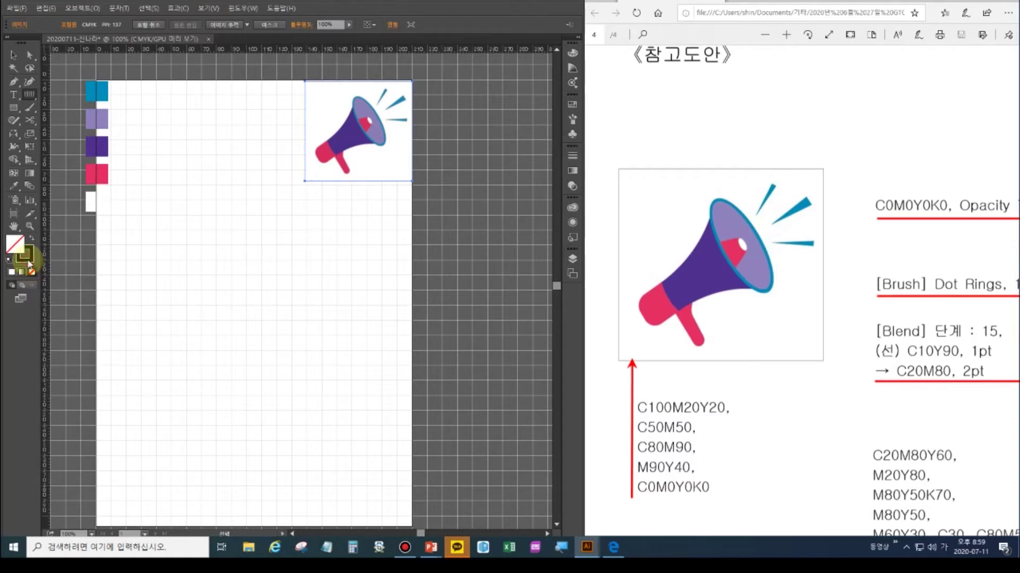
{"action": "left_click", "coordinate": [27, 257]}
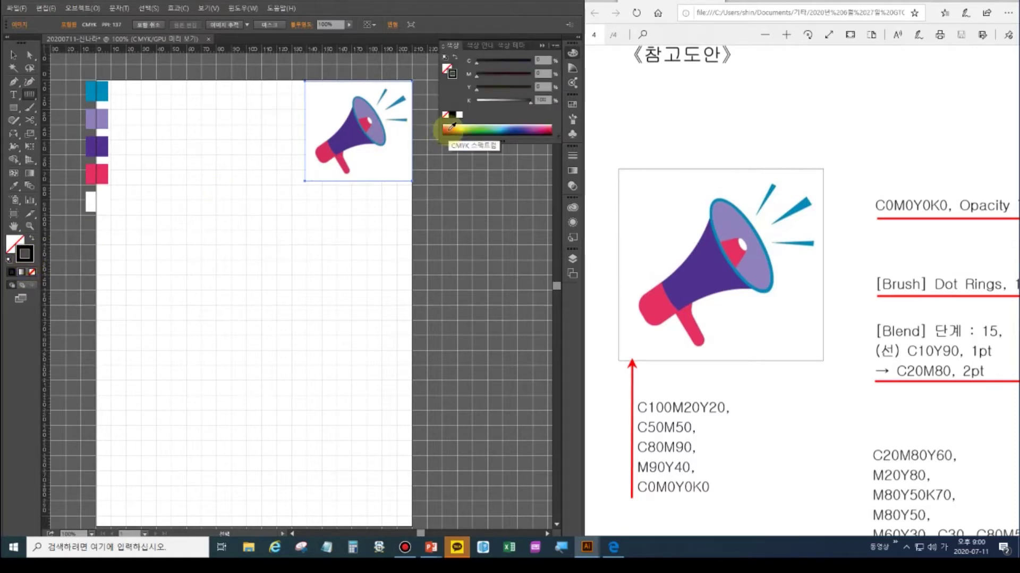
{"action": "left_click", "coordinate": [572, 104]}
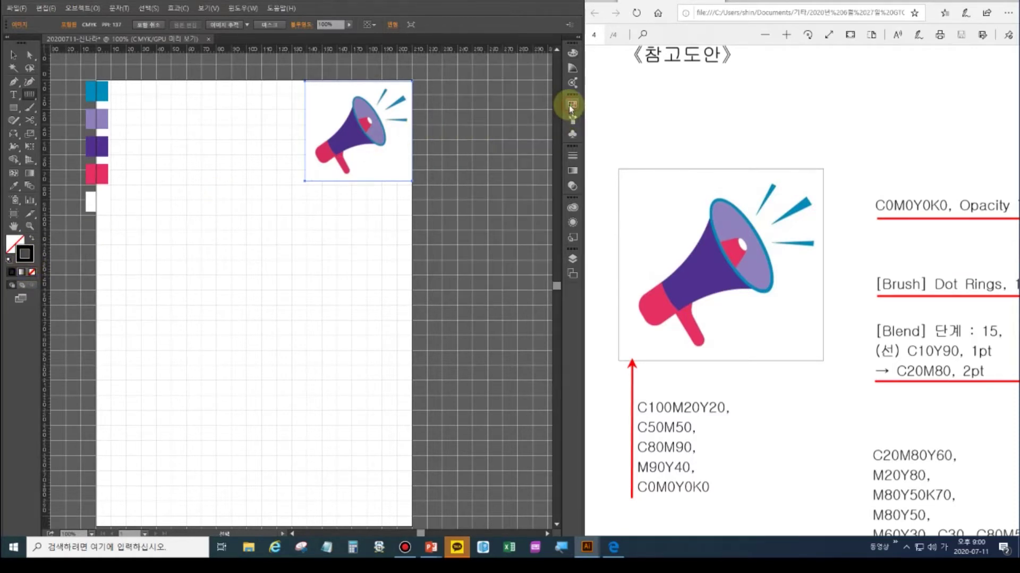
{"action": "left_click", "coordinate": [470, 128]}
Draw a grid of four columns by four rows over the megaphone reference image and deselect it.
{"action": "left_click_drag", "start_coordinate": [304, 81], "coordinate": [409, 184]}
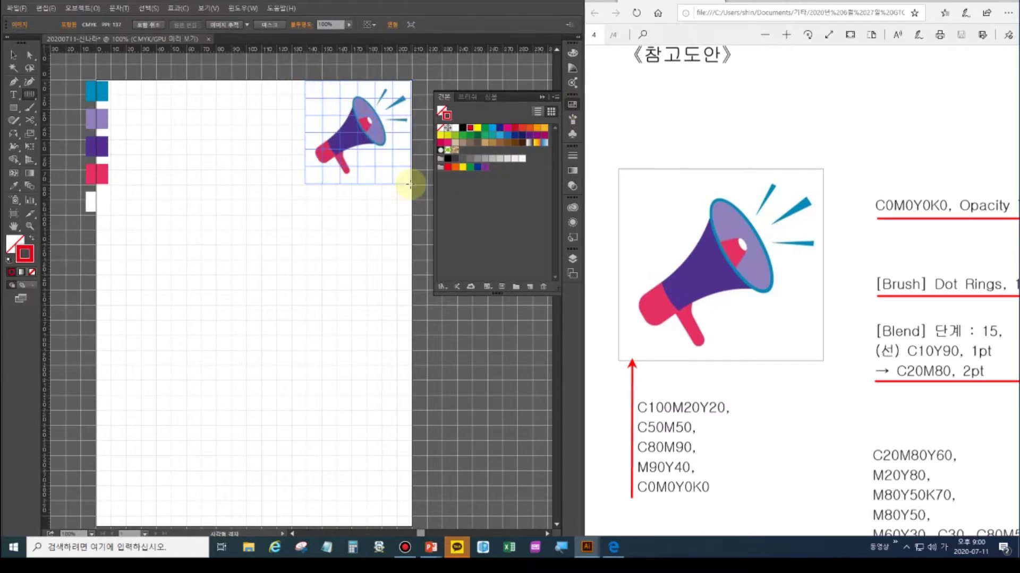
{"action": "key", "text": "Down"}
{"action": "key", "text": "Down"}
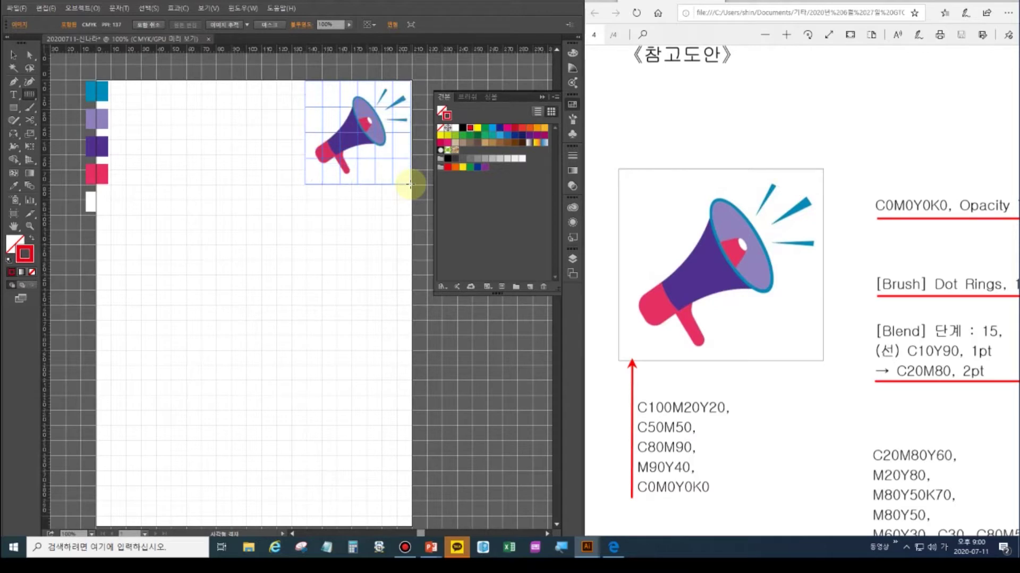
{"action": "key", "text": "Left"}
{"action": "key", "text": "Left"}
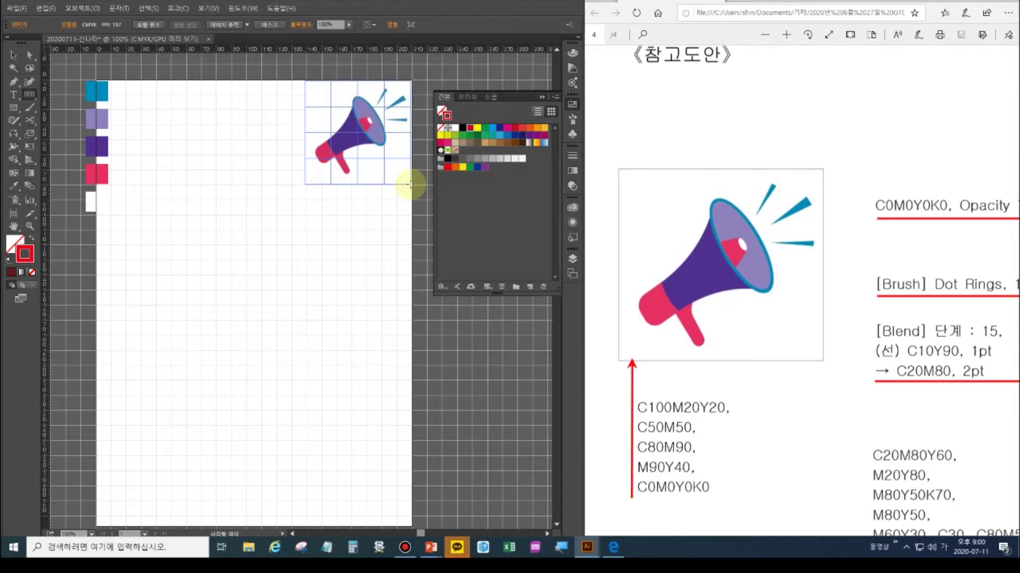
{"action": "left_click_drag", "start_coordinate": [409, 184], "coordinate": [409, 184]}
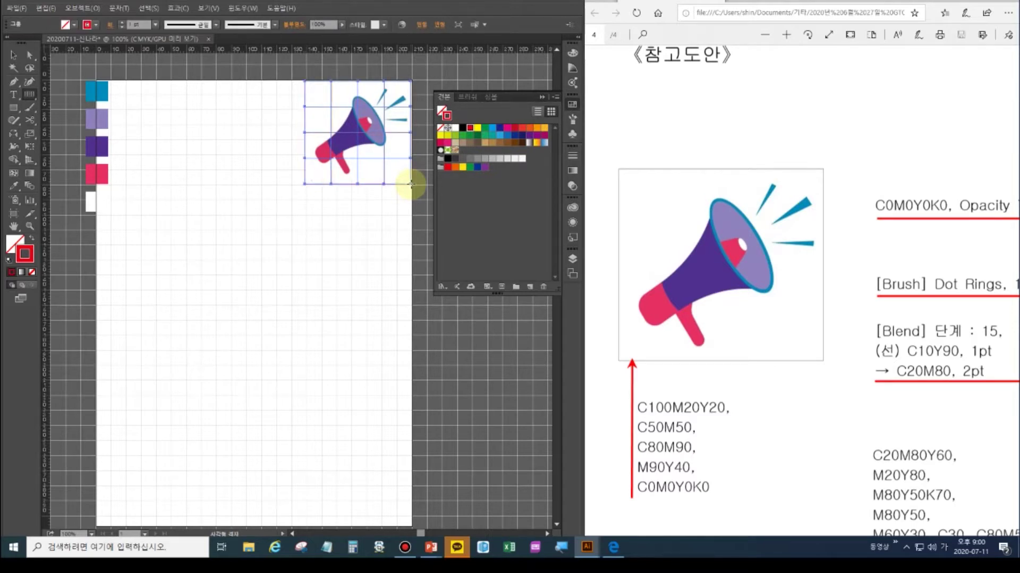
{"action": "left_click", "coordinate": [14, 55]}
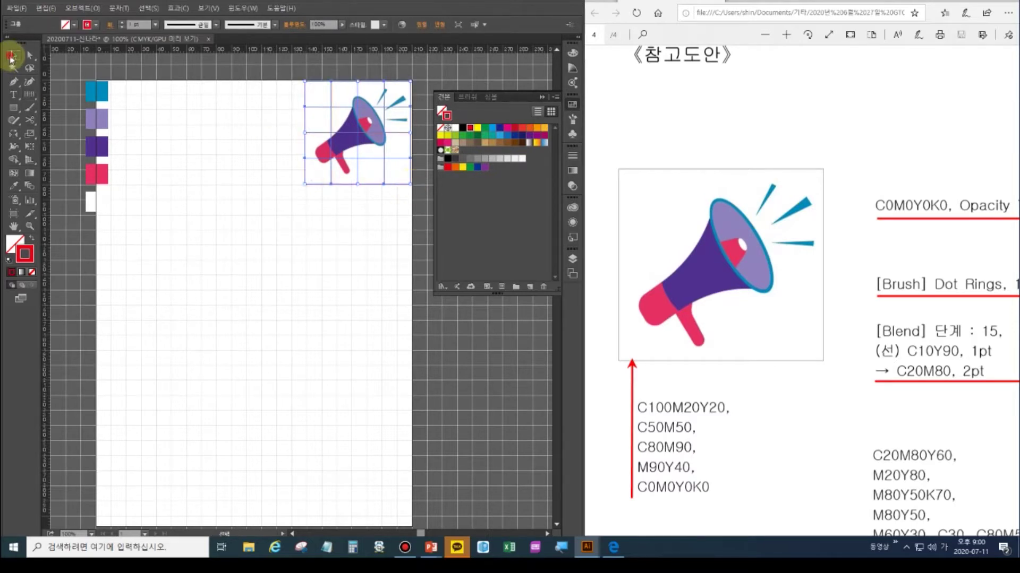
{"action": "left_click", "coordinate": [192, 151]}
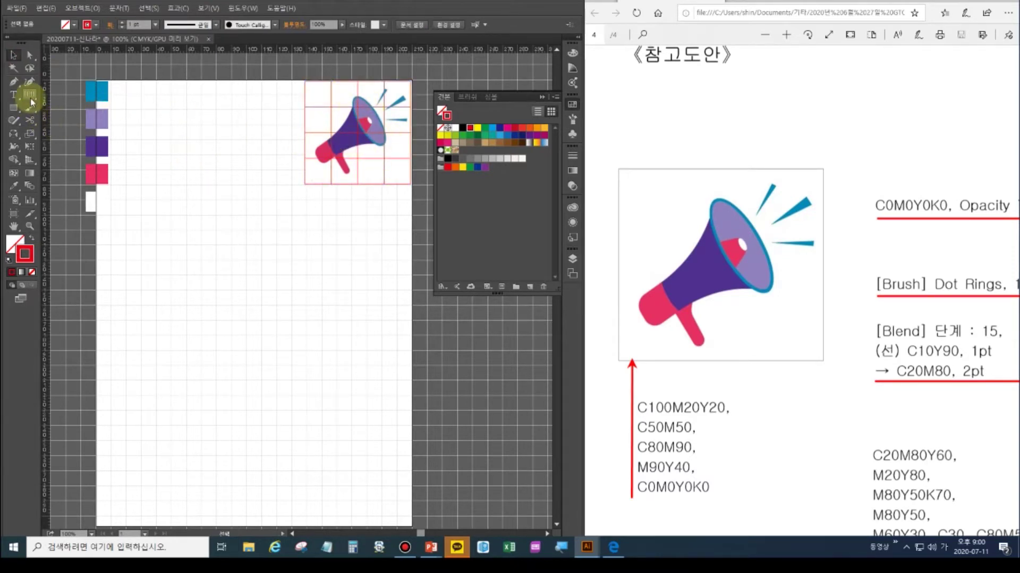
Duplicate the red grid straight across to the empty area beside the colour swatches, level with the original.
{"action": "left_click", "coordinate": [13, 55]}
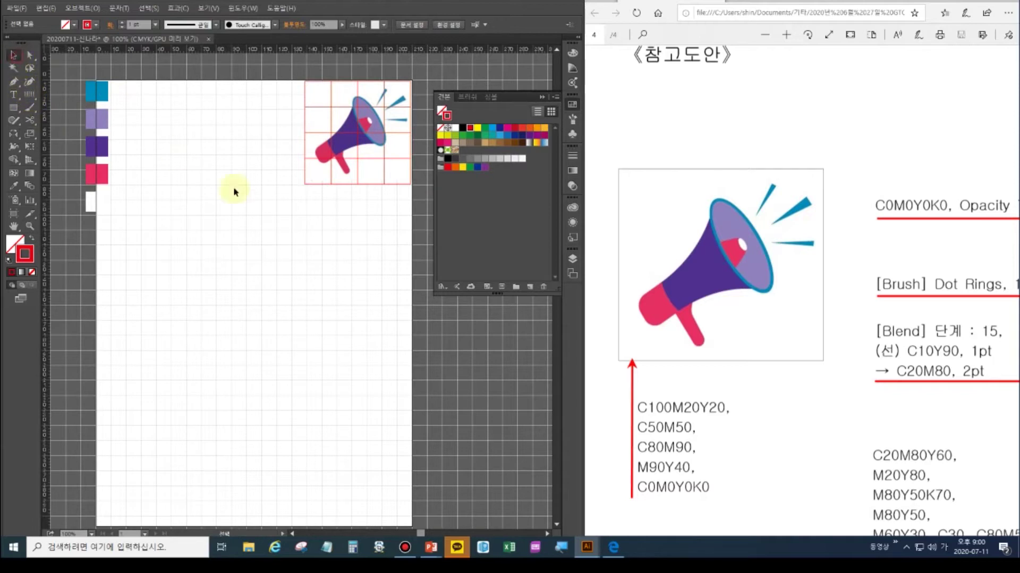
{"action": "left_click", "coordinate": [316, 185]}
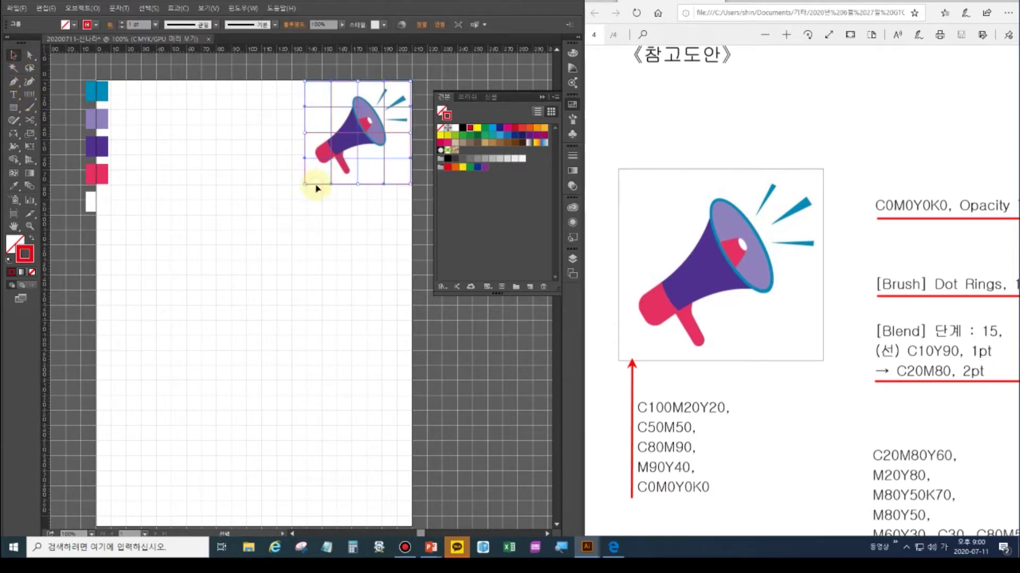
{"action": "left_click_drag", "start_coordinate": [316, 185], "coordinate": [142, 186]}
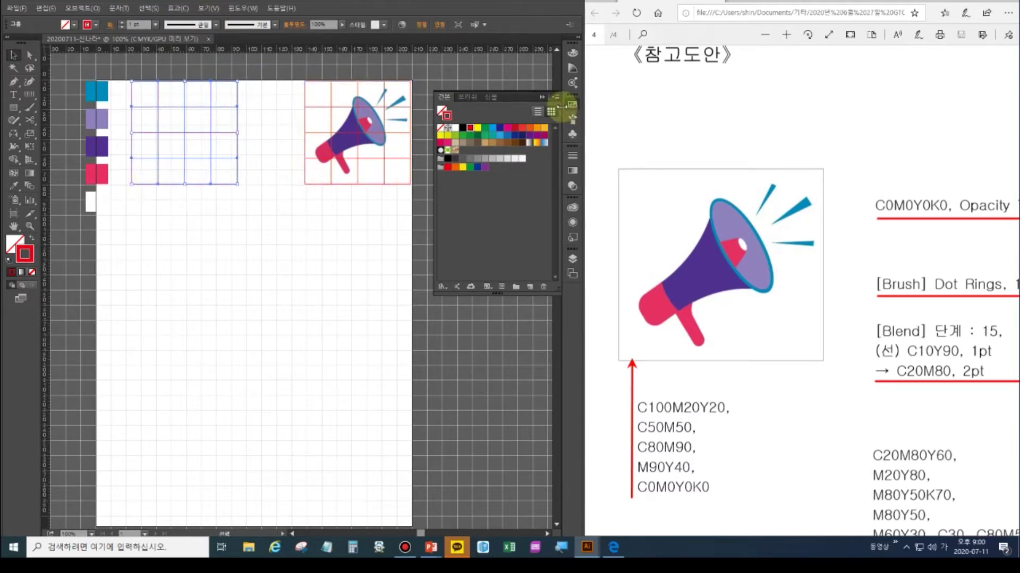
{"action": "left_click", "coordinate": [402, 102]}
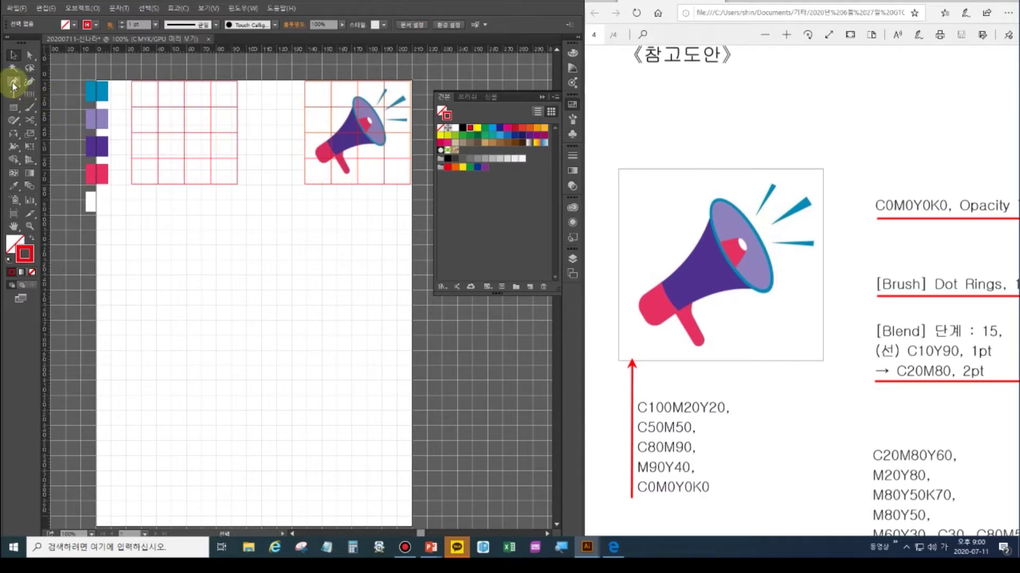
Restore the default fill and stroke, and trace the megaphone's horn body as a closed Pen path inside the empty grid.
{"action": "left_click", "coordinate": [8, 260]}
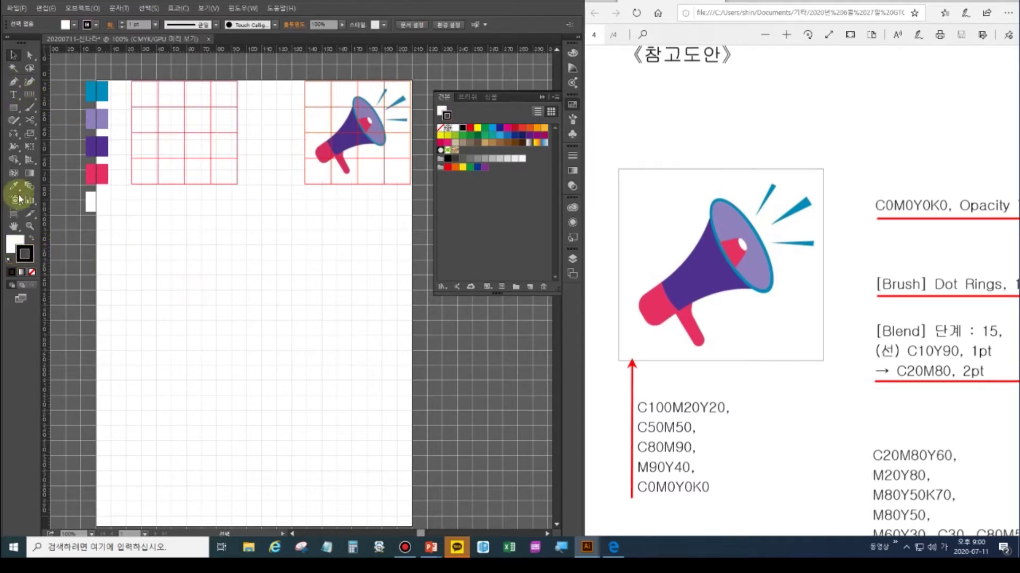
{"action": "left_click", "coordinate": [13, 81]}
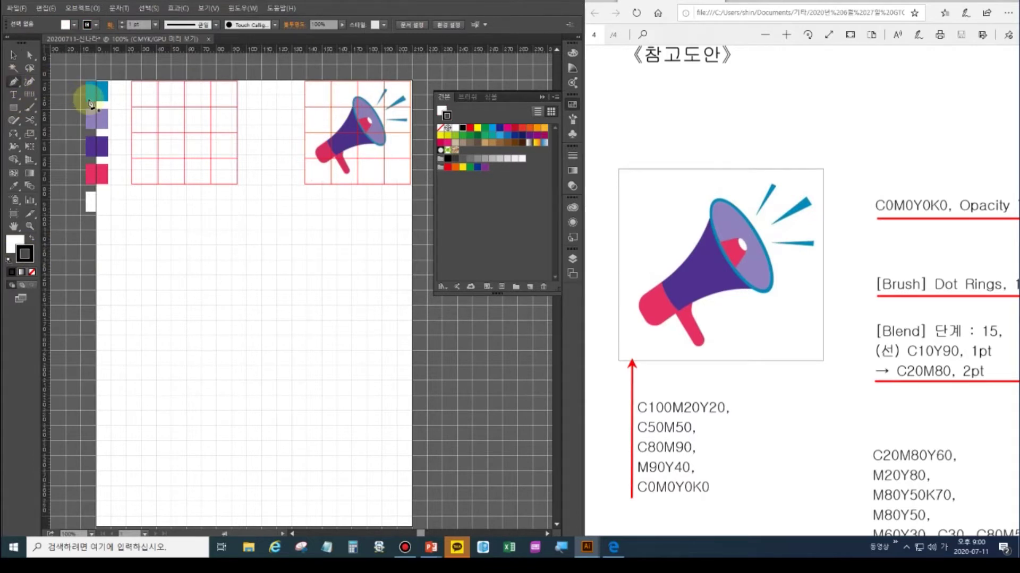
{"action": "left_click", "coordinate": [182, 109]}
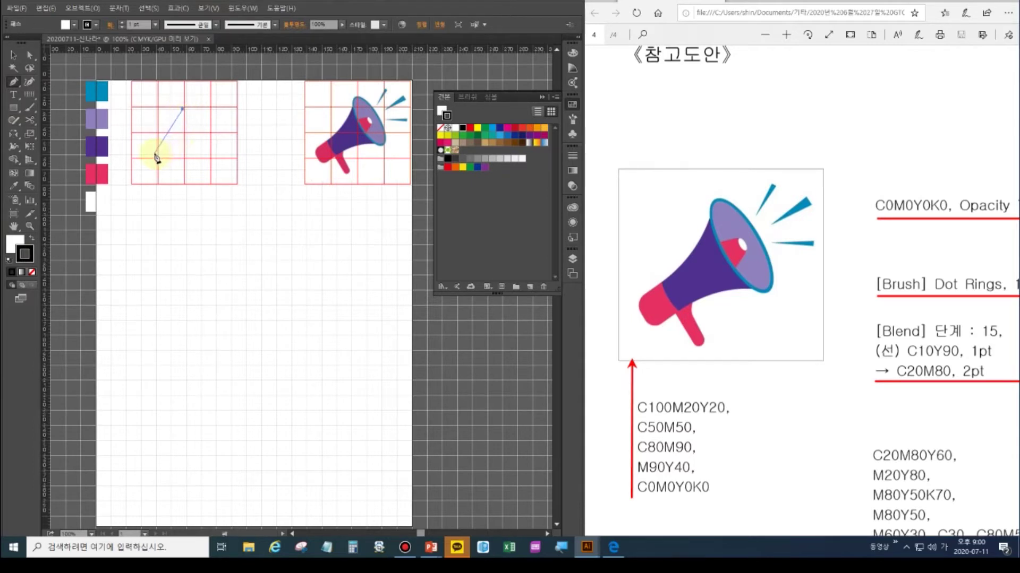
{"action": "left_click_drag", "start_coordinate": [155, 147], "coordinate": [137, 163]}
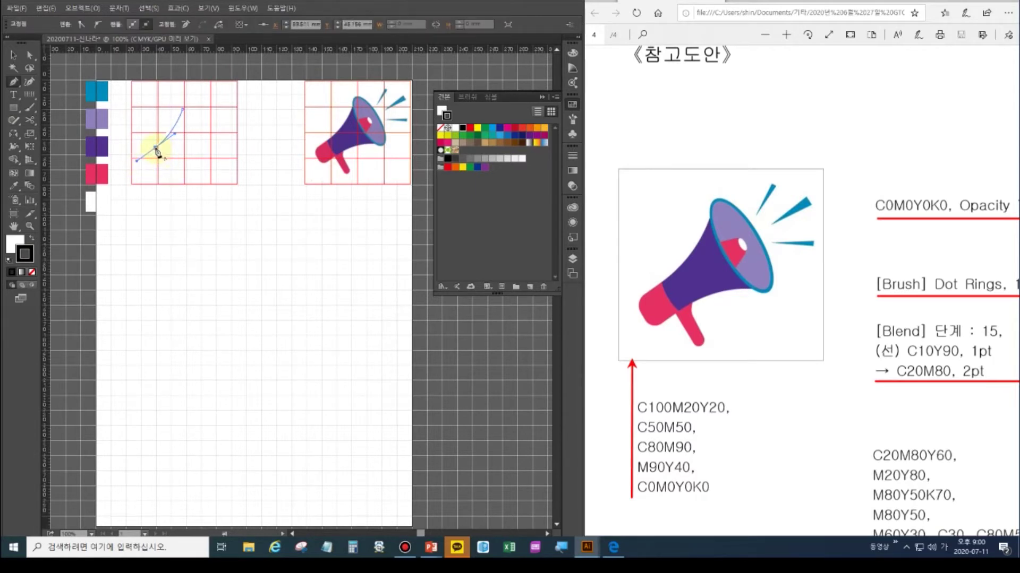
{"action": "left_click", "coordinate": [156, 148]}
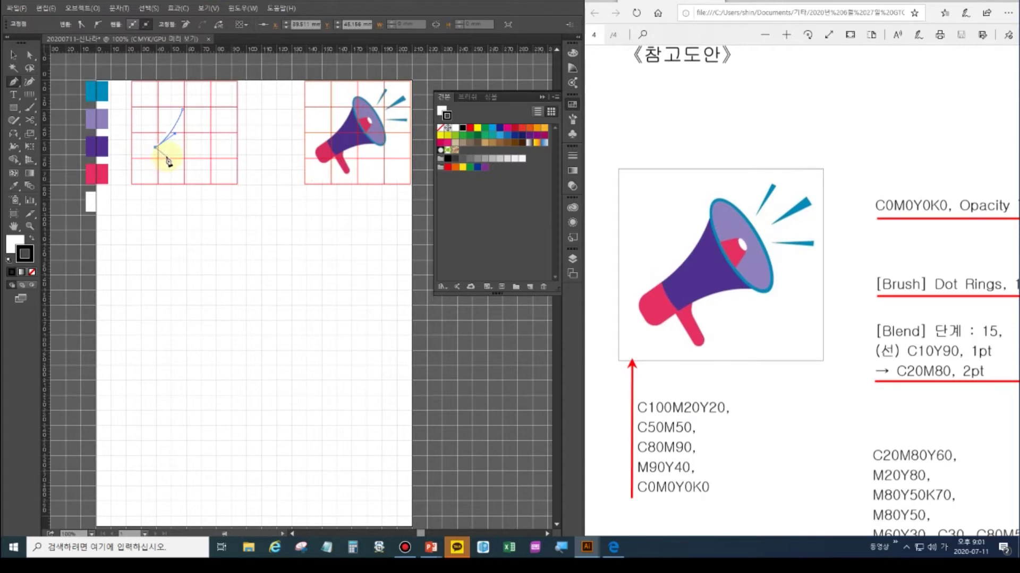
{"action": "left_click_drag", "start_coordinate": [166, 157], "coordinate": [175, 162]}
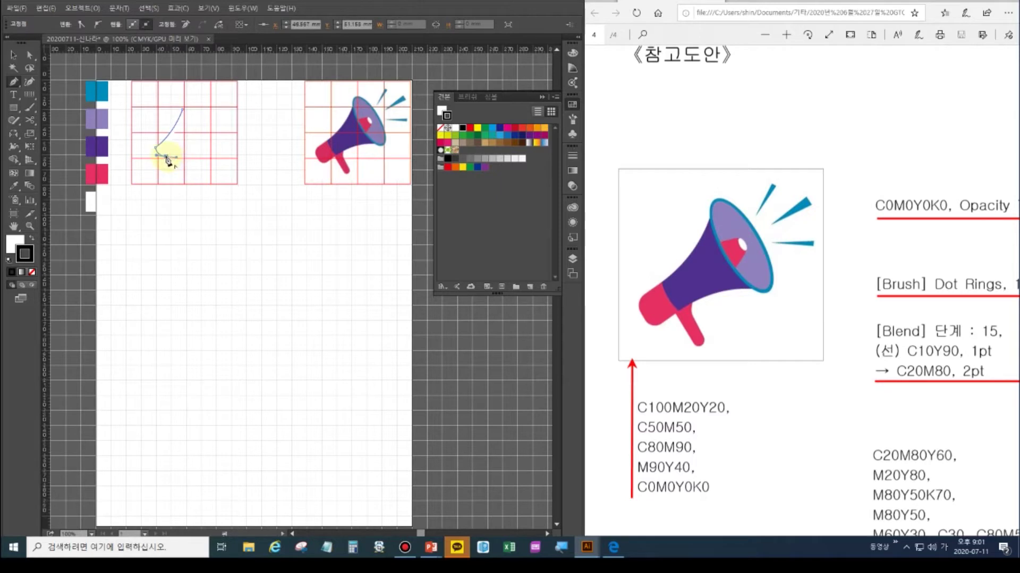
{"action": "left_click", "coordinate": [166, 157]}
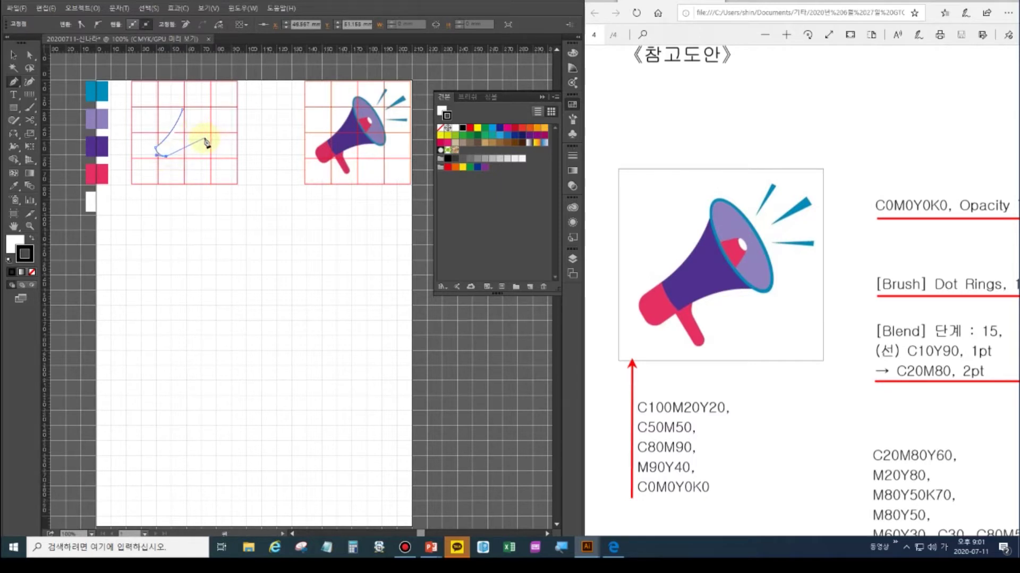
{"action": "left_click_drag", "start_coordinate": [204, 140], "coordinate": [215, 149]}
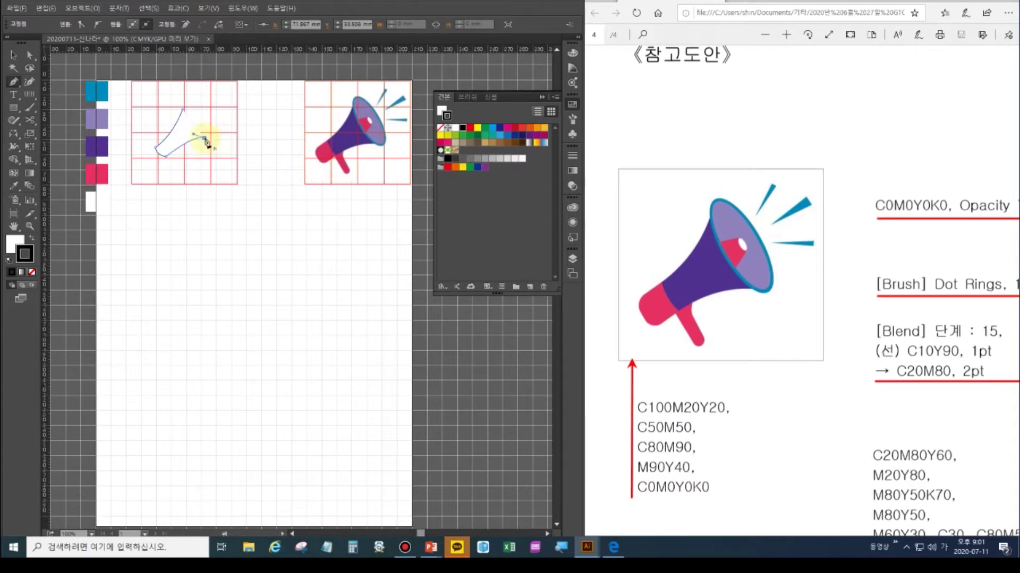
{"action": "left_click", "coordinate": [182, 112]}
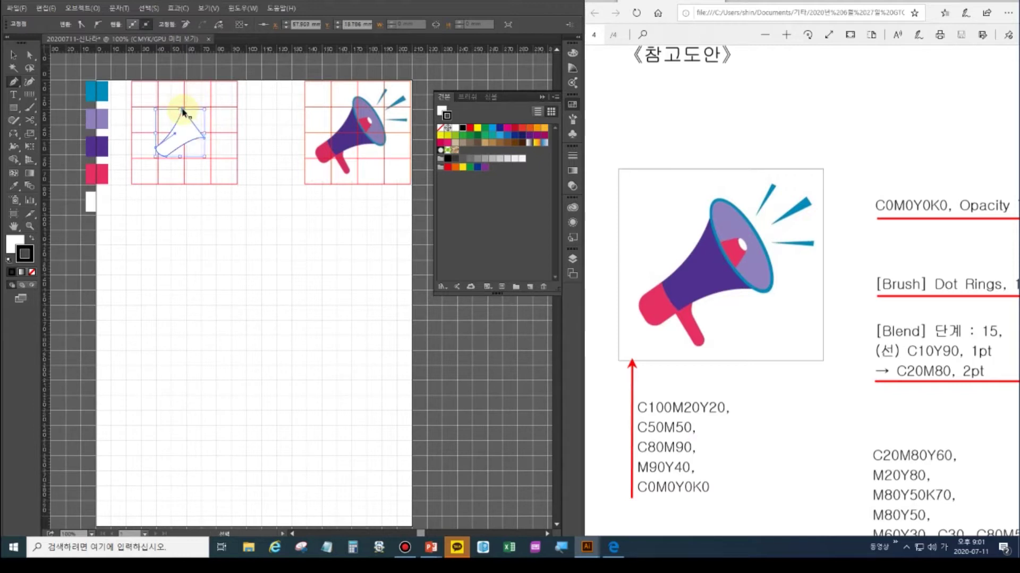
{"action": "left_click", "coordinate": [191, 212], "text": "ctrl"}
{"action": "left_click", "coordinate": [191, 212]}
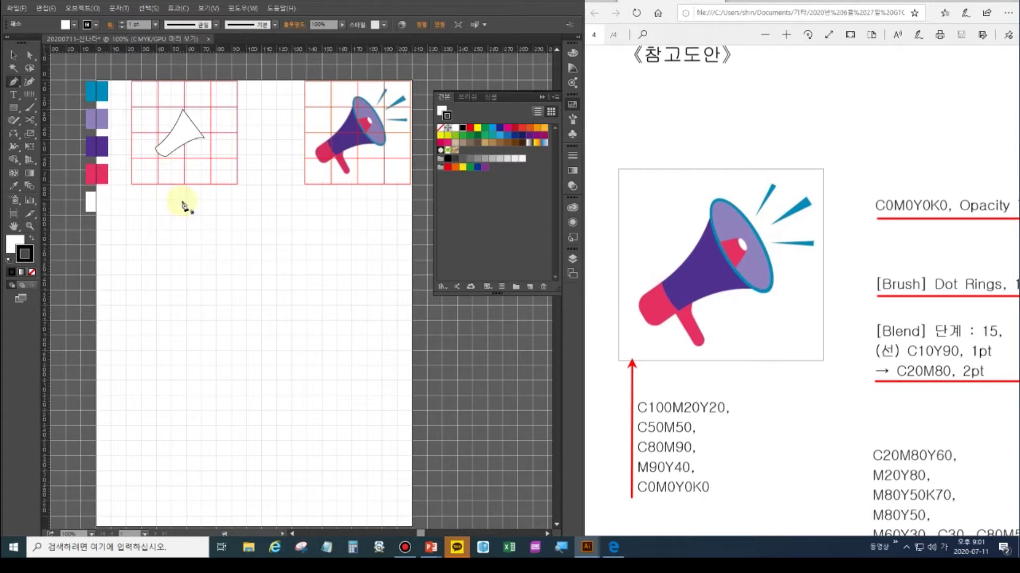
Sample the dark purple swatch with the Eyedropper onto the horn body and deselect it.
{"action": "left_click", "coordinate": [13, 55]}
{"action": "left_click", "coordinate": [177, 139]}
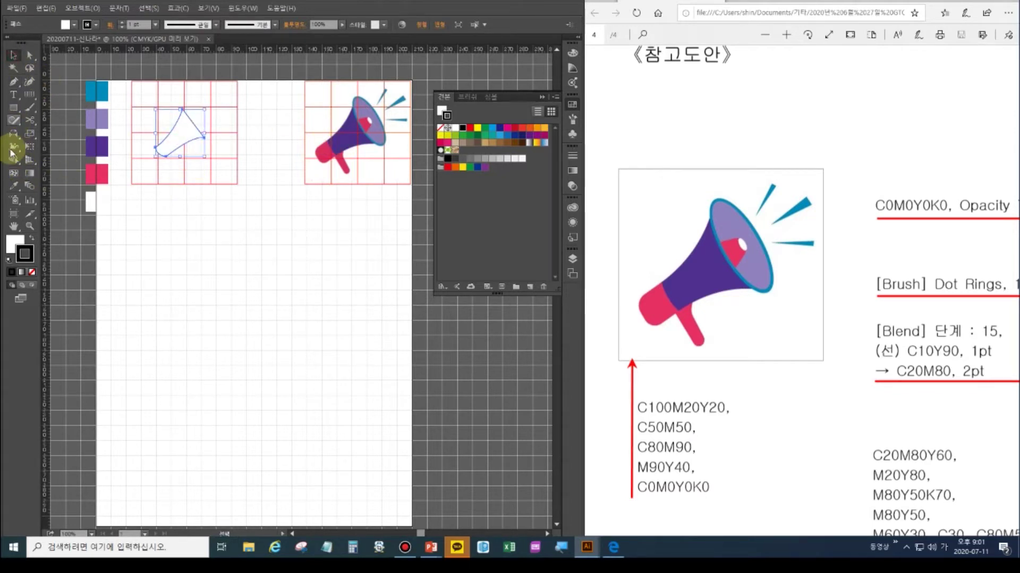
{"action": "left_click", "coordinate": [13, 187]}
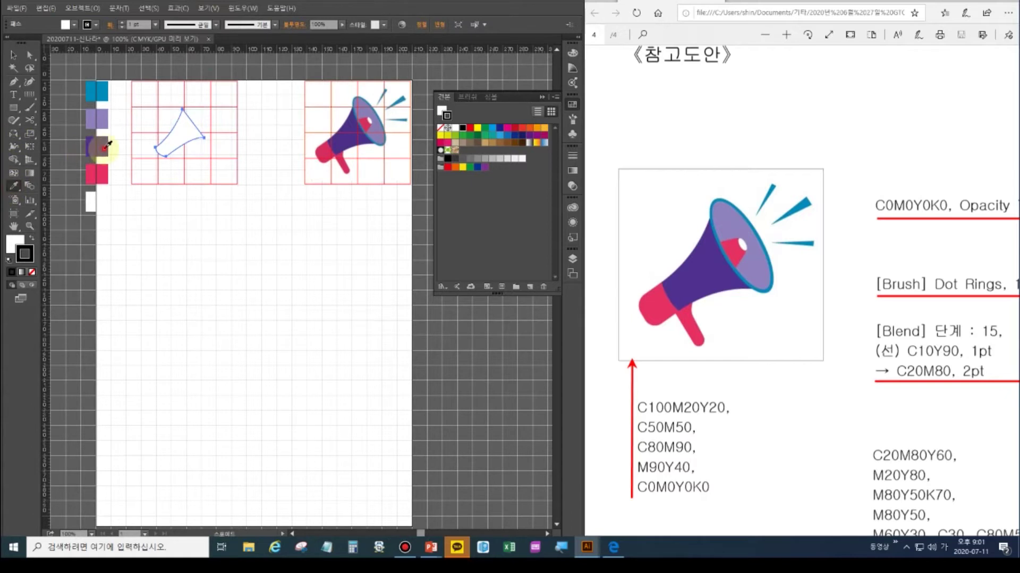
{"action": "left_click", "coordinate": [105, 149]}
{"action": "left_click", "coordinate": [171, 255], "text": "ctrl"}
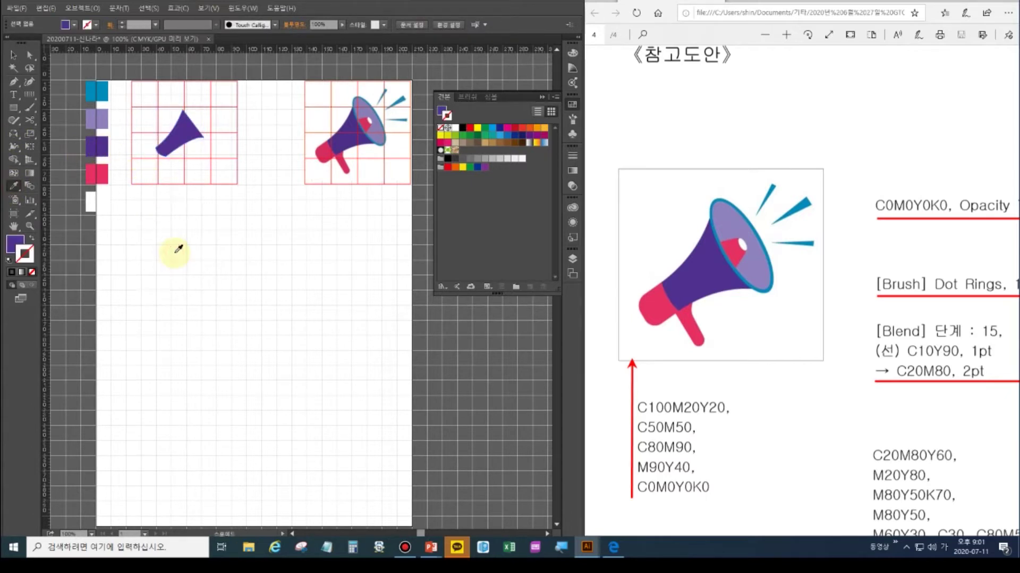
Draw a tall ellipse beside the horn's wide end, then tilt and place it over the opening like the reference bell.
{"action": "key", "text": "ctrl+plus"}
{"action": "left_click_drag", "start_coordinate": [171, 141], "coordinate": [250, 469]}
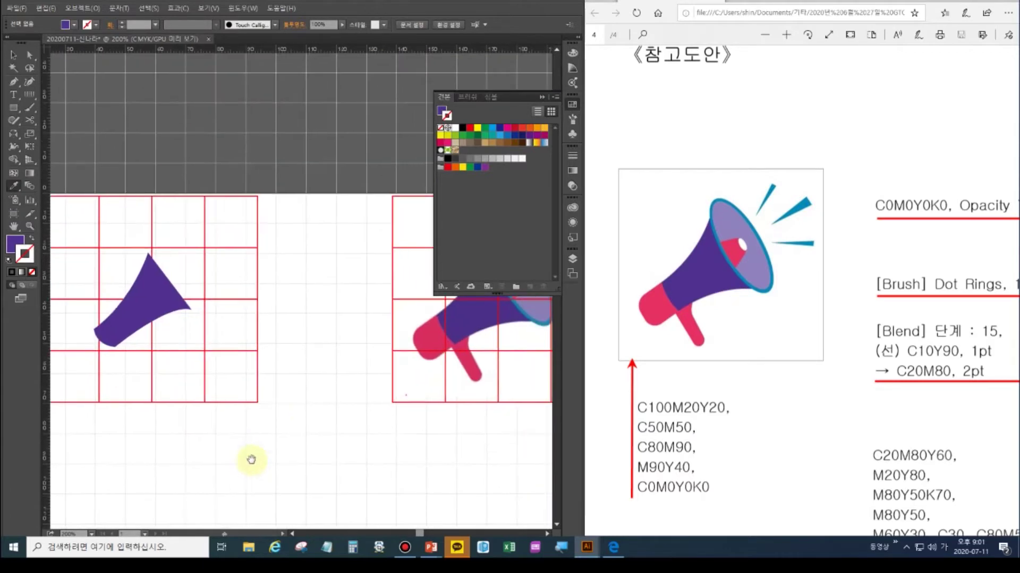
{"action": "left_click", "coordinate": [541, 97]}
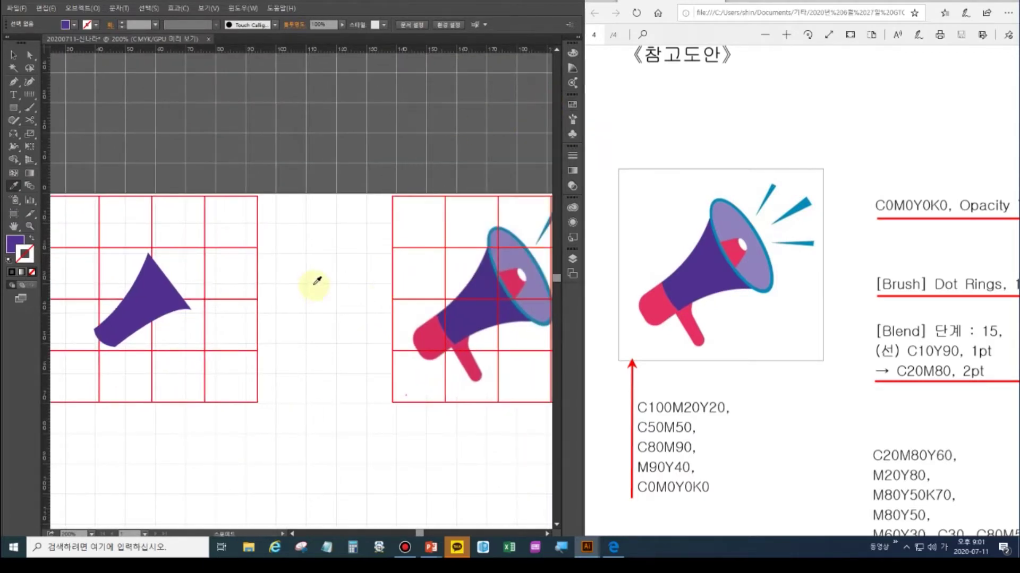
{"action": "left_click", "coordinate": [15, 110]}
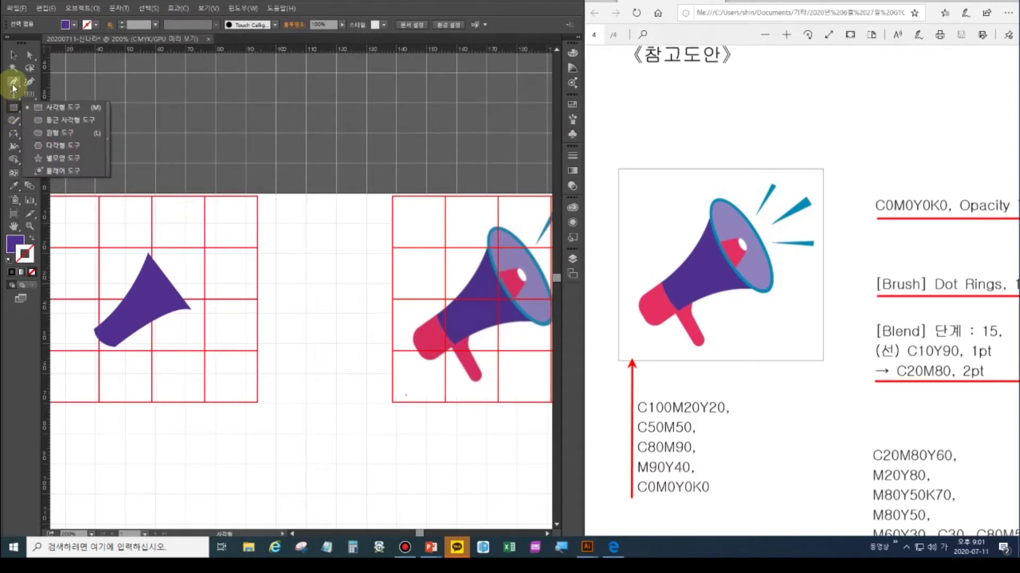
{"action": "left_click", "coordinate": [13, 81]}
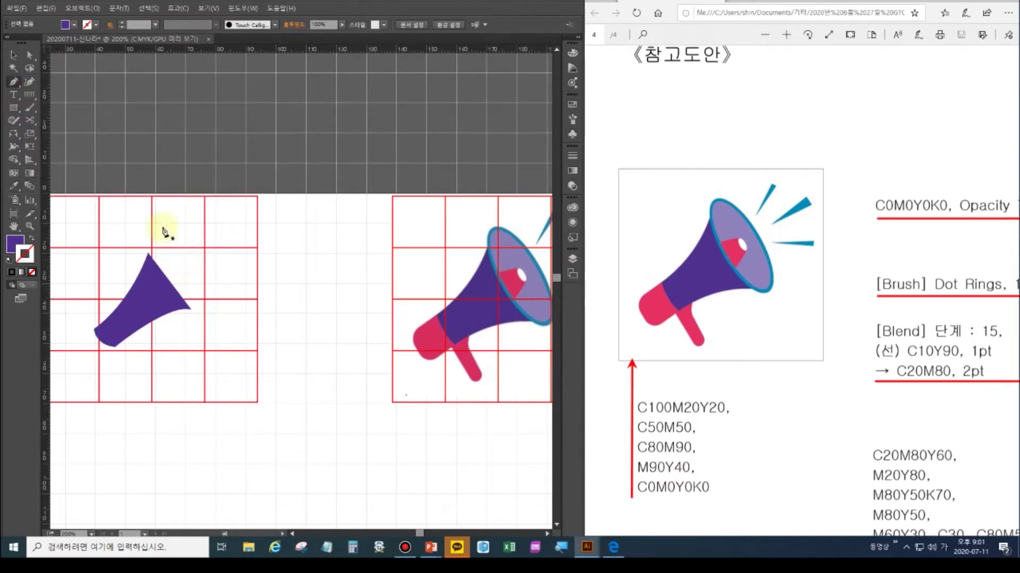
{"action": "left_click", "coordinate": [15, 110]}
{"action": "left_click_drag", "start_coordinate": [17, 111], "coordinate": [43, 132]}
{"action": "left_click_drag", "start_coordinate": [139, 228], "coordinate": [223, 341]}
{"action": "left_click", "coordinate": [13, 55]}
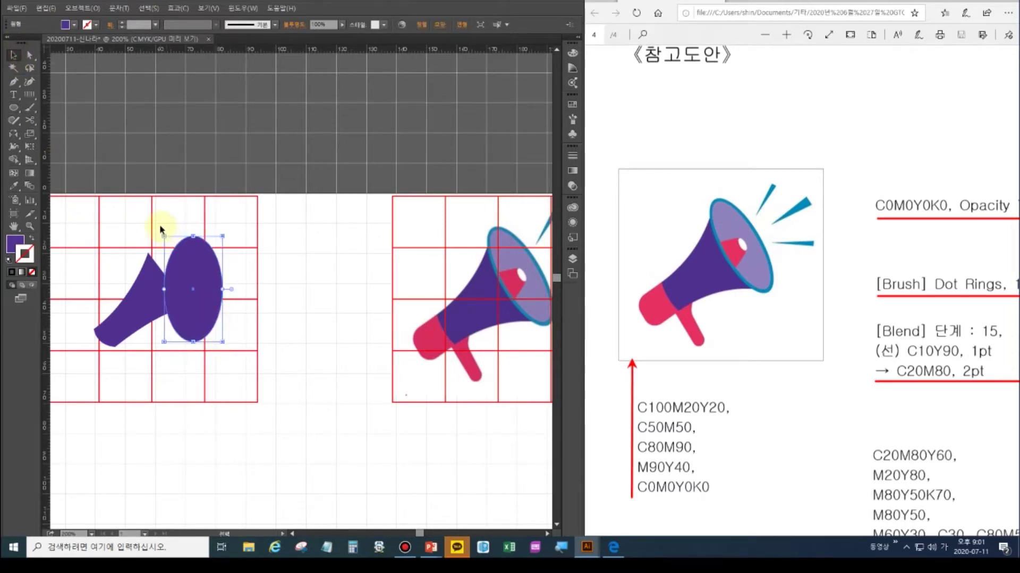
{"action": "left_click_drag", "start_coordinate": [161, 231], "coordinate": [192, 298]}
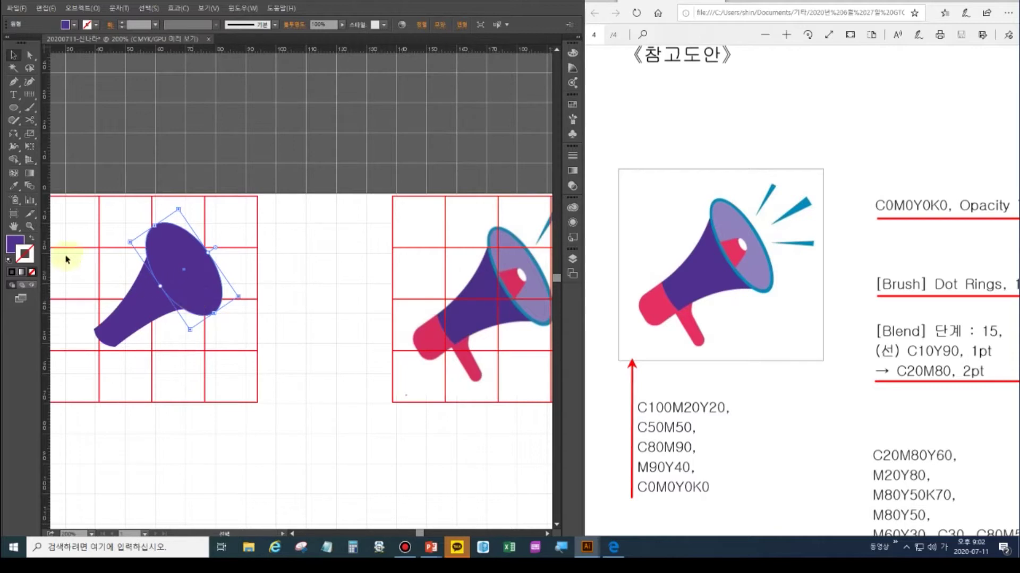
Sample the light purple swatch with the Eyedropper onto the bell ellipse.
{"action": "key", "text": "F6"}
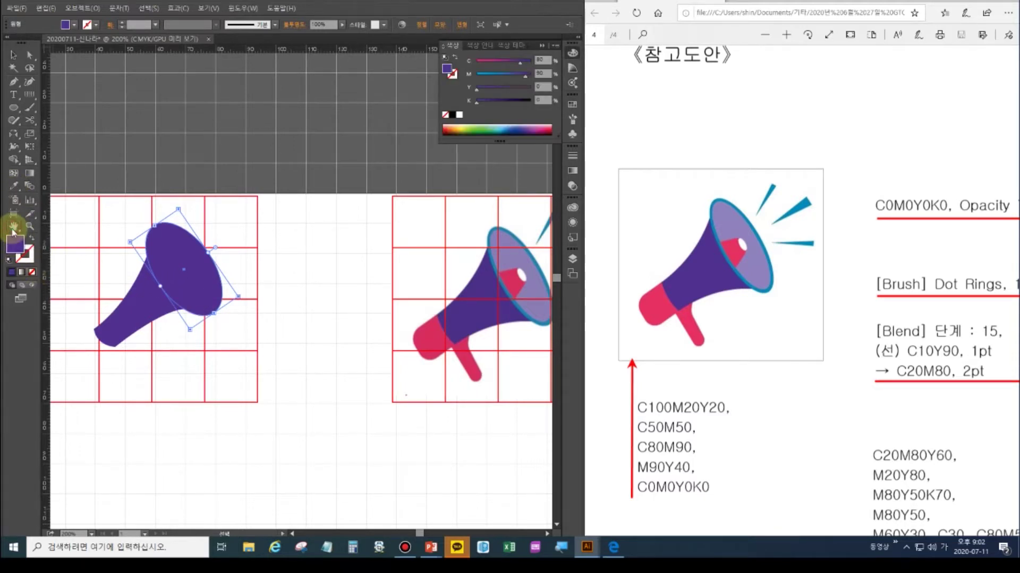
{"action": "key", "text": "ctrl+0"}
{"action": "left_click", "coordinate": [14, 186]}
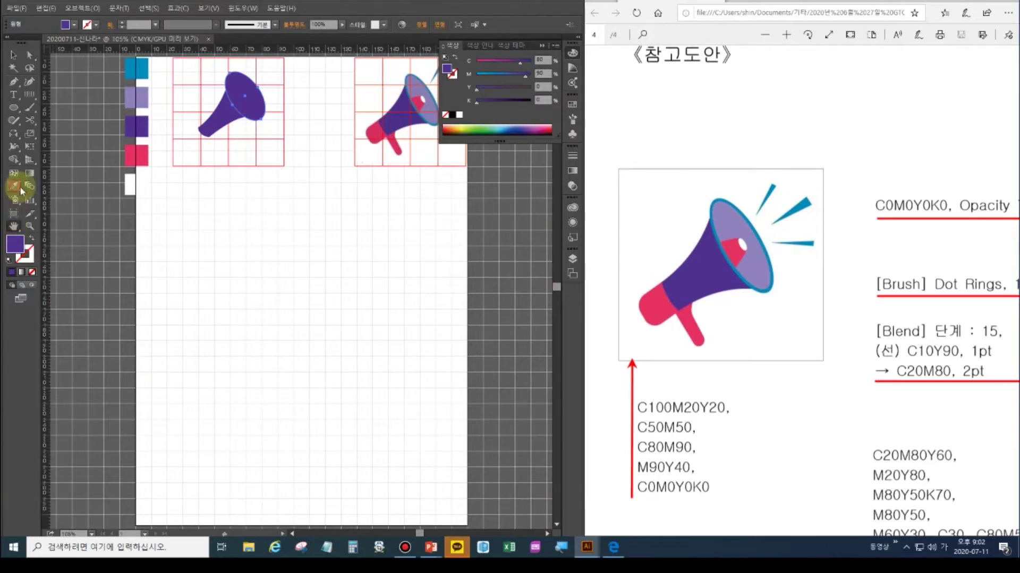
{"action": "left_click", "coordinate": [145, 96]}
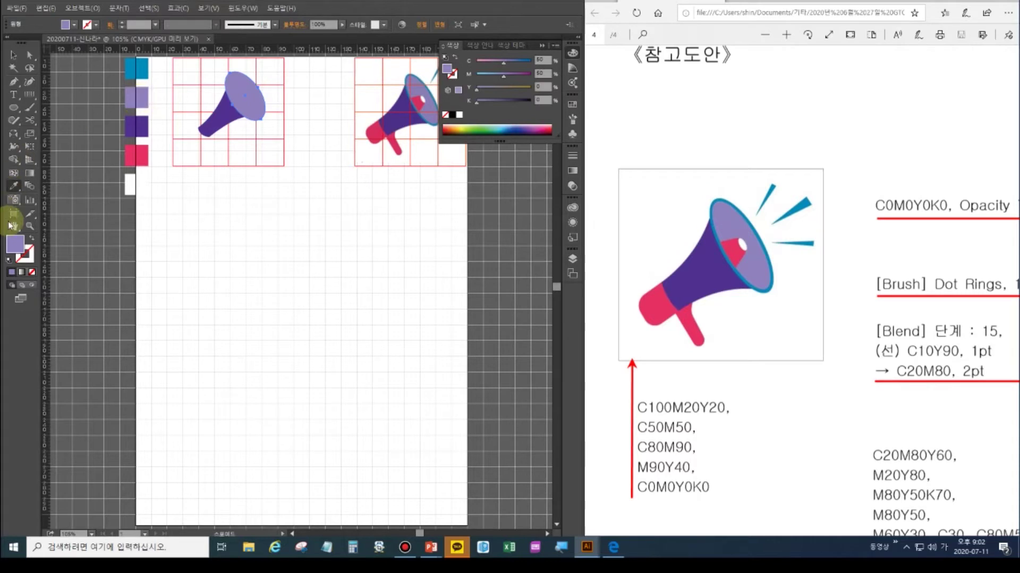
Give the bell ellipse a blue stroke of C100 M20 Y20.
{"action": "left_click", "coordinate": [26, 255]}
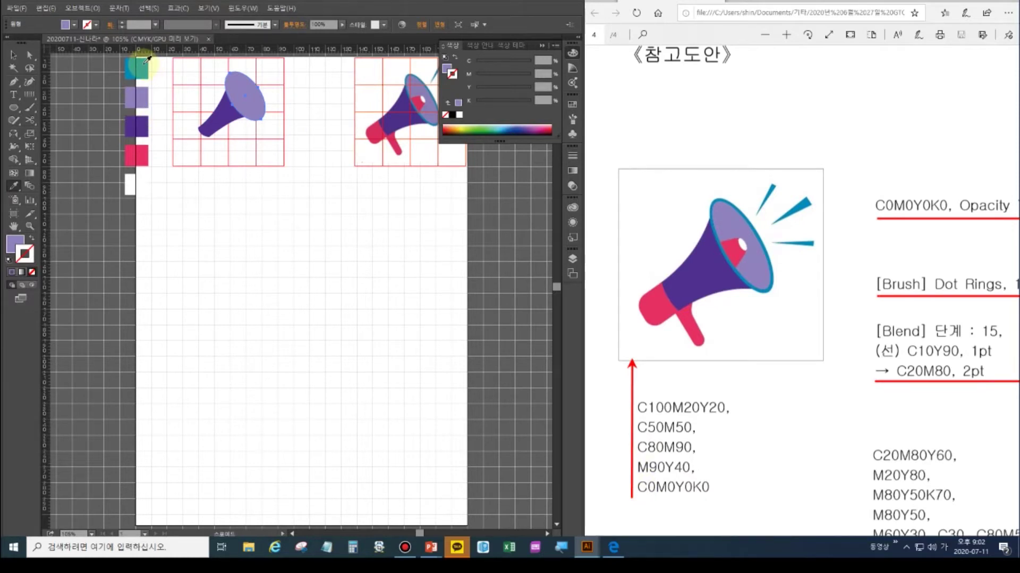
{"action": "left_click", "coordinate": [539, 60]}
{"action": "type", "text": "100"}
{"action": "key", "text": "Tab"}
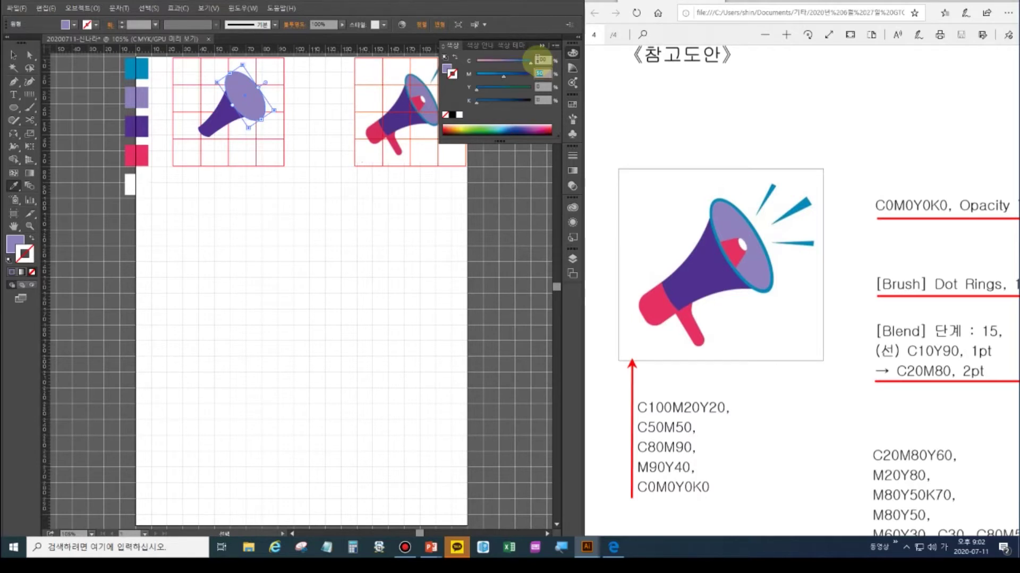
{"action": "type", "text": "20"}
{"action": "key", "text": "Tab"}
{"action": "type", "text": "20"}
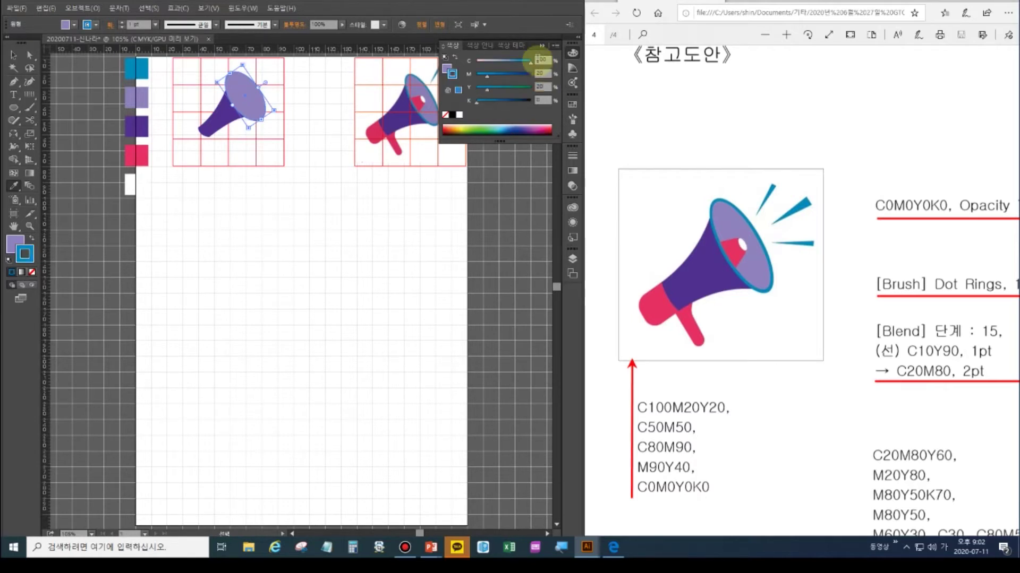
{"action": "left_click", "coordinate": [501, 285]}
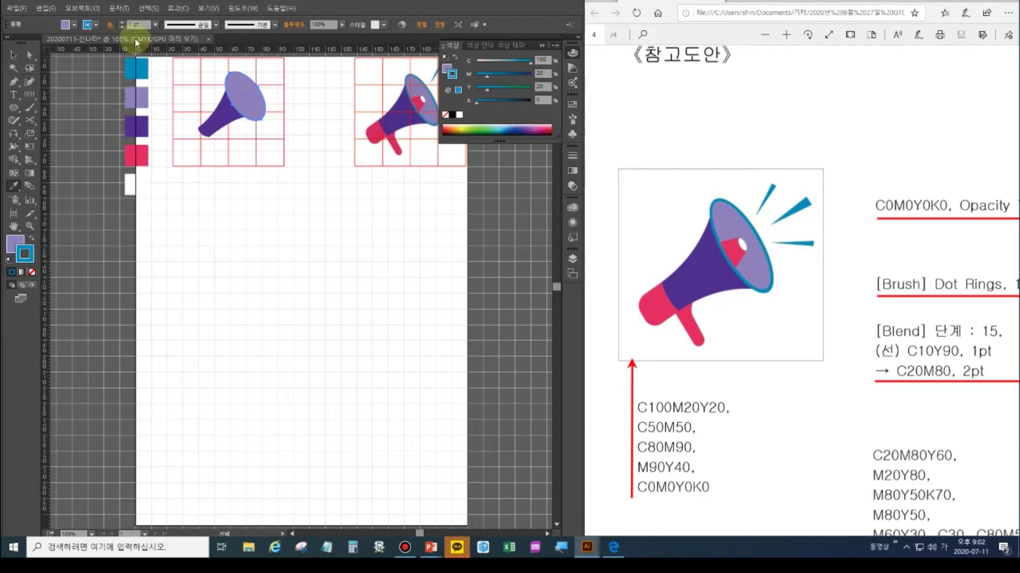
Increase the bell ellipse's stroke weight to 3 pt and deselect it.
{"action": "left_click", "coordinate": [121, 23]}
{"action": "left_click", "coordinate": [123, 25]}
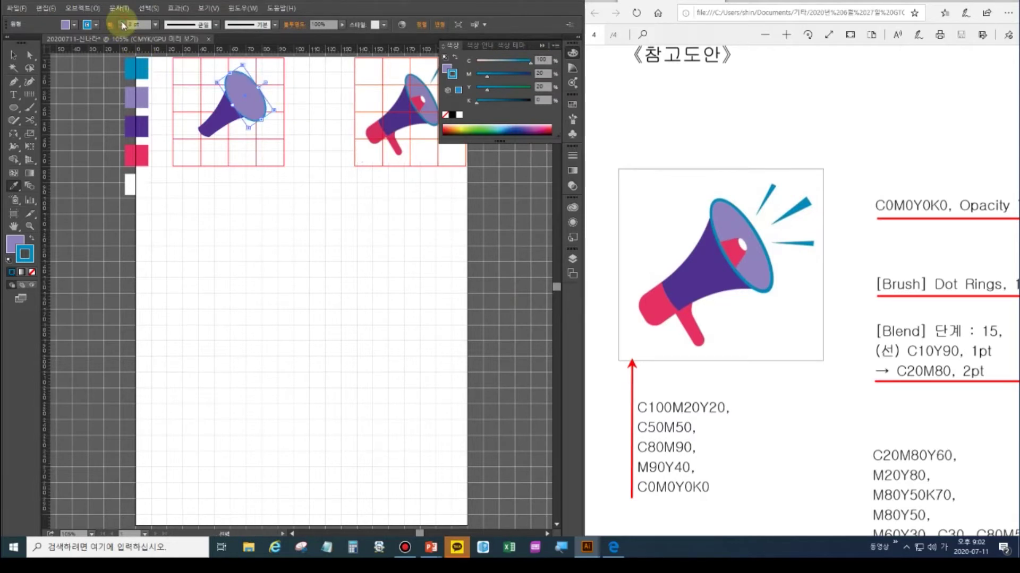
{"action": "left_click", "coordinate": [122, 25]}
{"action": "left_click", "coordinate": [121, 27]}
{"action": "left_click", "coordinate": [200, 175]}
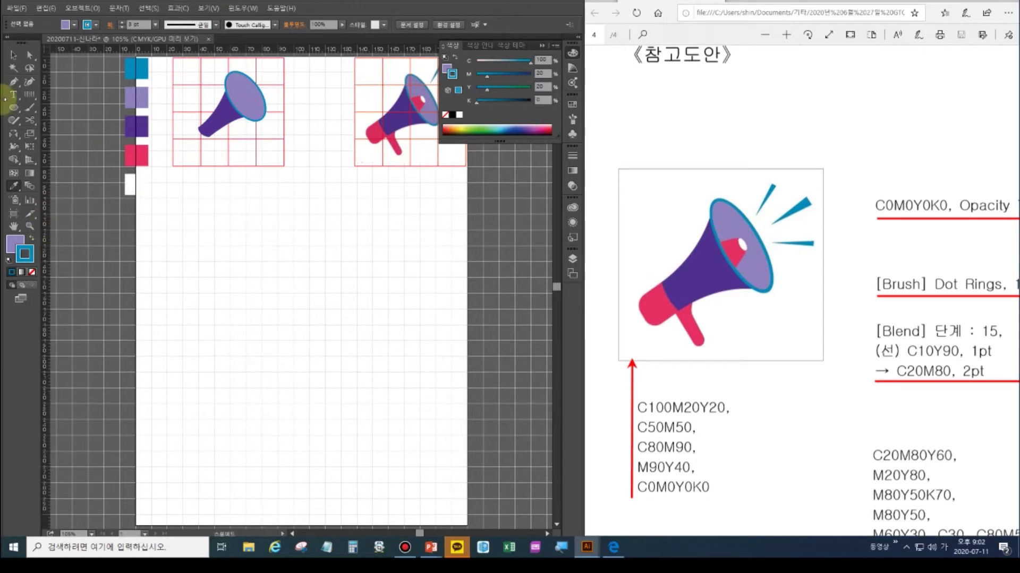
Restore the default fill and stroke, and trace a closed four-cornered Pen path for the mouthpiece at the horn's narrow end.
{"action": "key", "text": "ctrl+equal"}
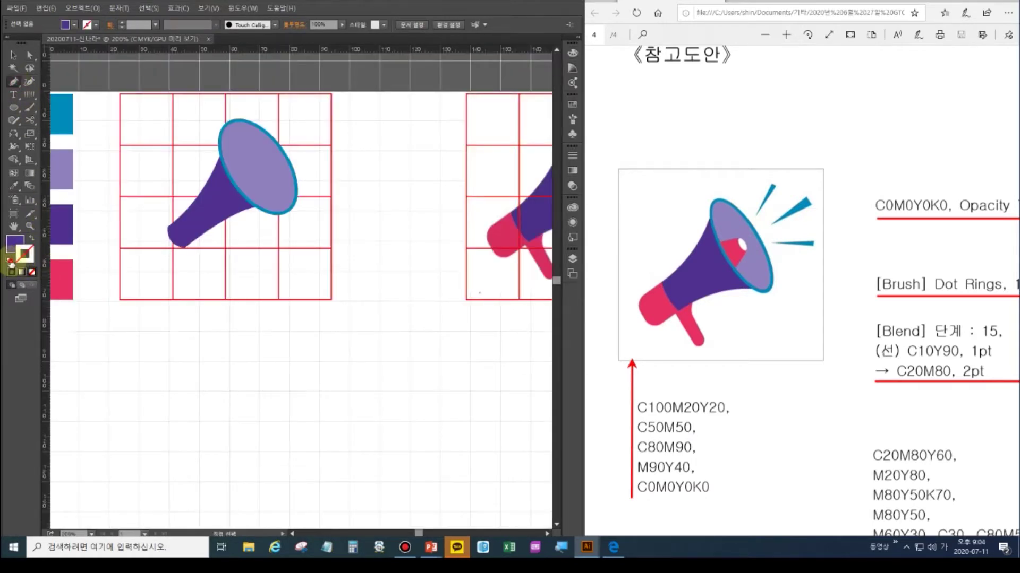
{"action": "left_click", "coordinate": [10, 262]}
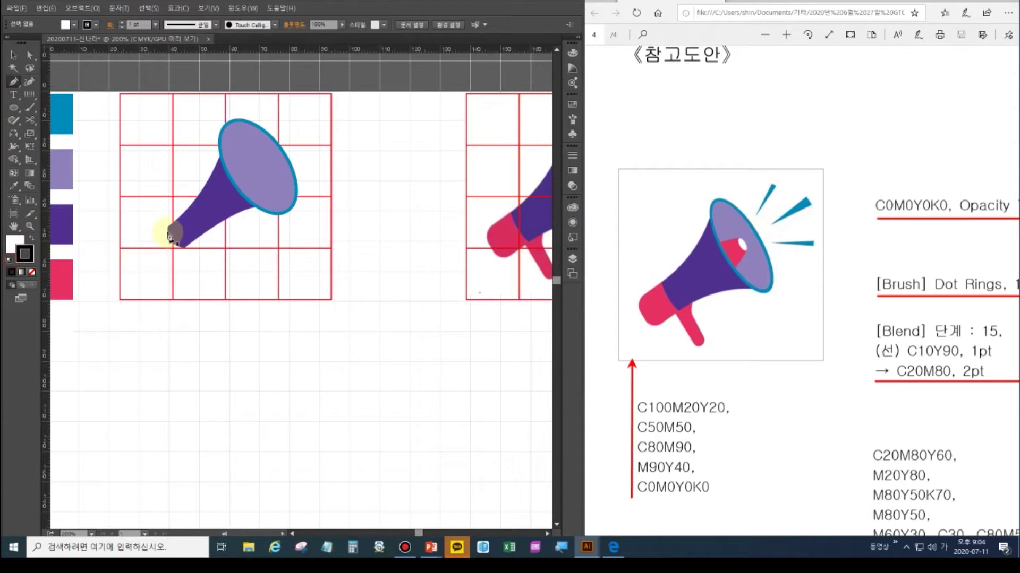
{"action": "left_click", "coordinate": [168, 228]}
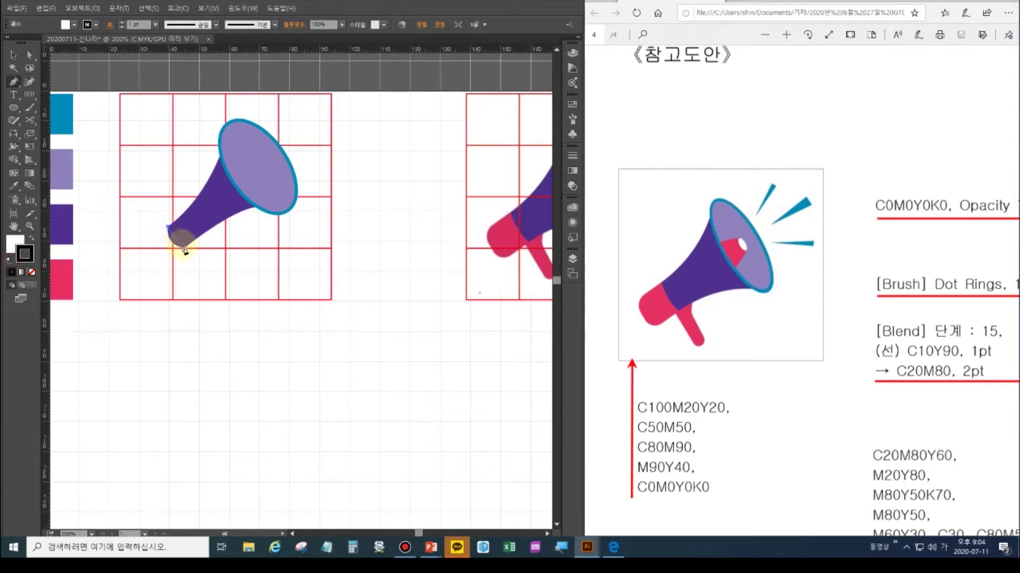
{"action": "left_click_drag", "start_coordinate": [184, 247], "coordinate": [194, 258]}
{"action": "left_click", "coordinate": [185, 247]}
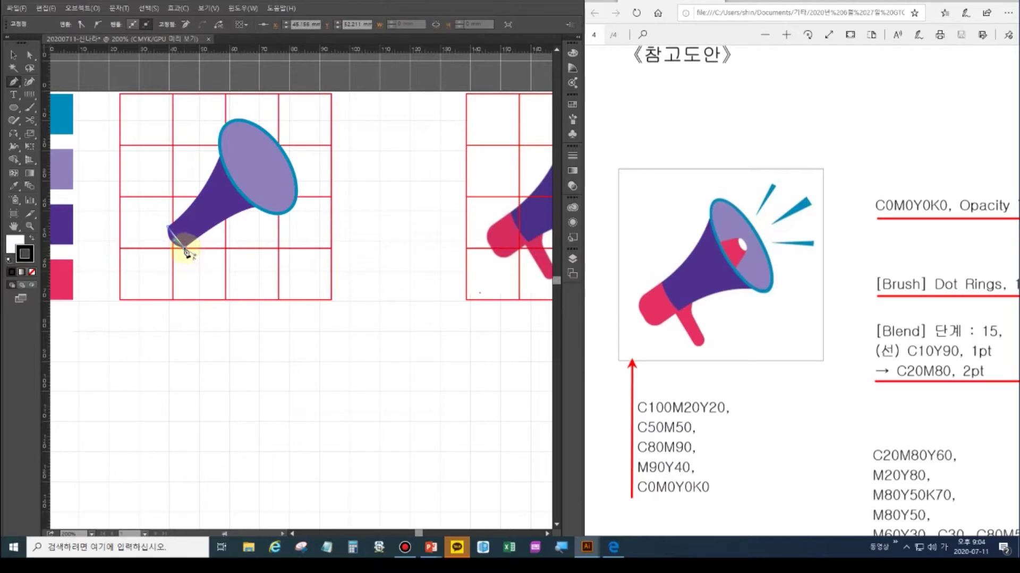
{"action": "left_click", "coordinate": [164, 262]}
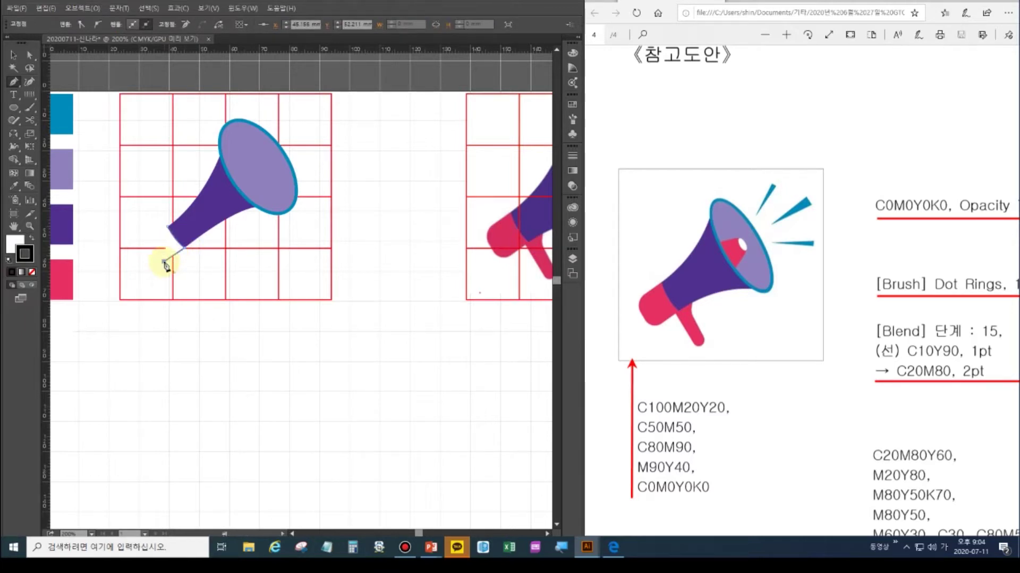
{"action": "left_click", "coordinate": [148, 237]}
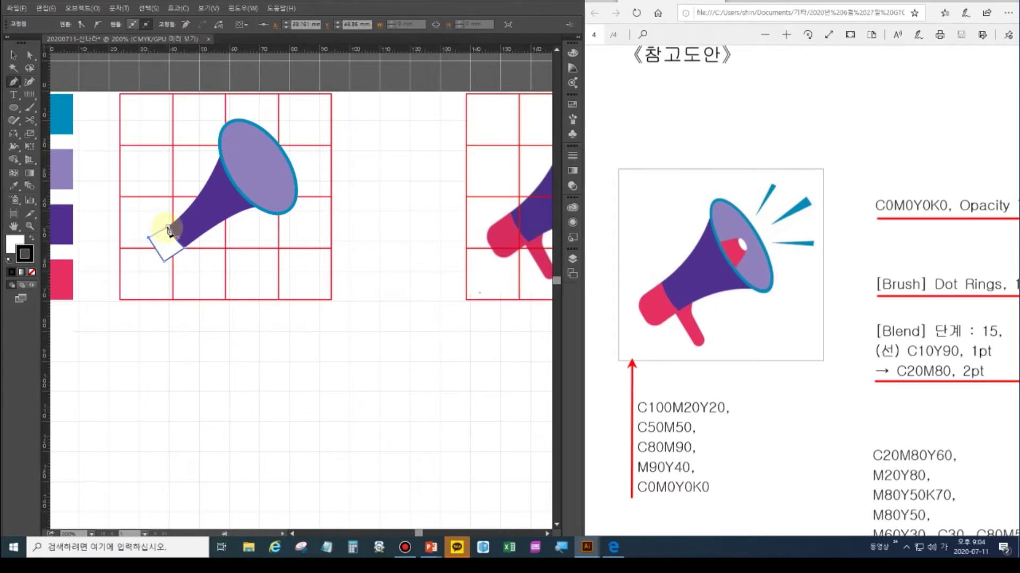
{"action": "left_click", "coordinate": [167, 230]}
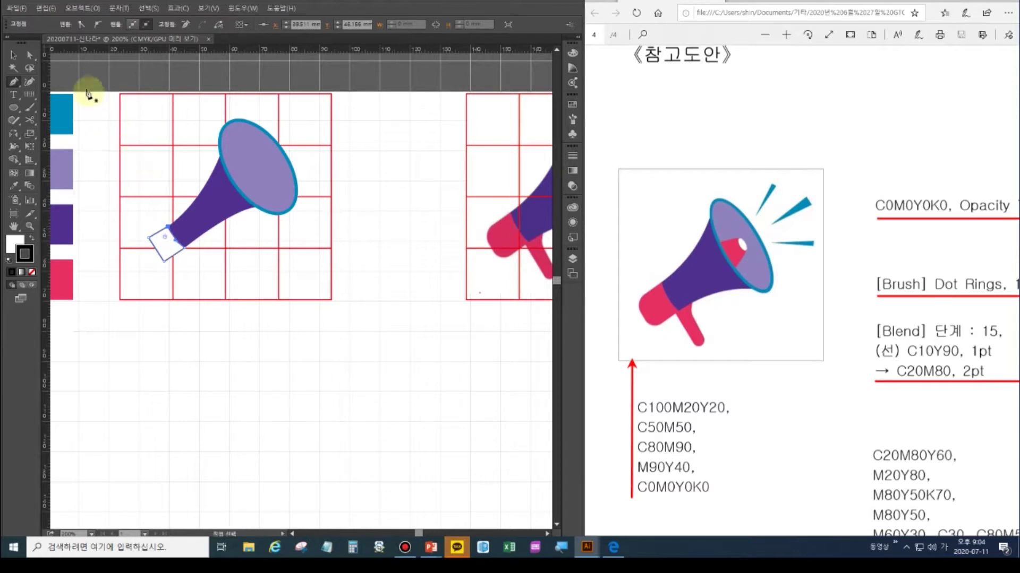
Convert the two outer corner anchors of the mouthpiece to smooth points to round its end.
{"action": "left_click", "coordinate": [29, 55]}
{"action": "left_click", "coordinate": [165, 249]}
{"action": "left_click_drag", "start_coordinate": [142, 232], "coordinate": [159, 248]}
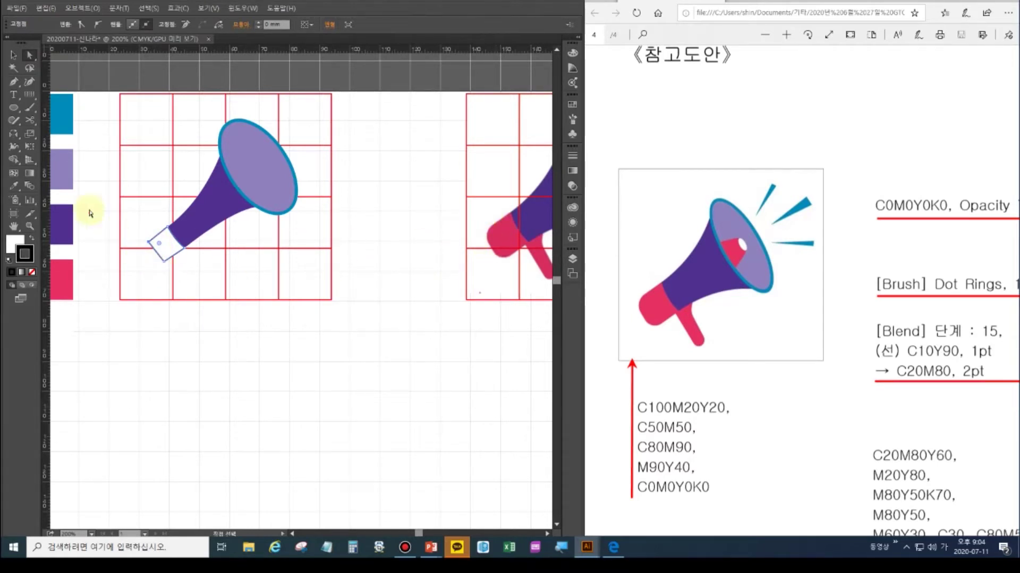
{"action": "left_click", "coordinate": [97, 25]}
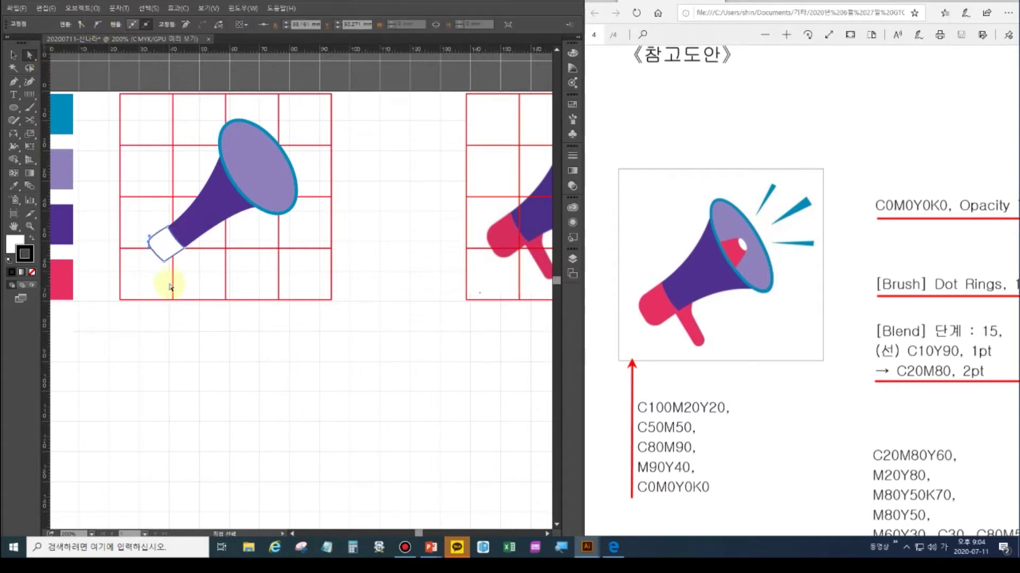
{"action": "left_click", "coordinate": [155, 262]}
{"action": "left_click", "coordinate": [98, 25]}
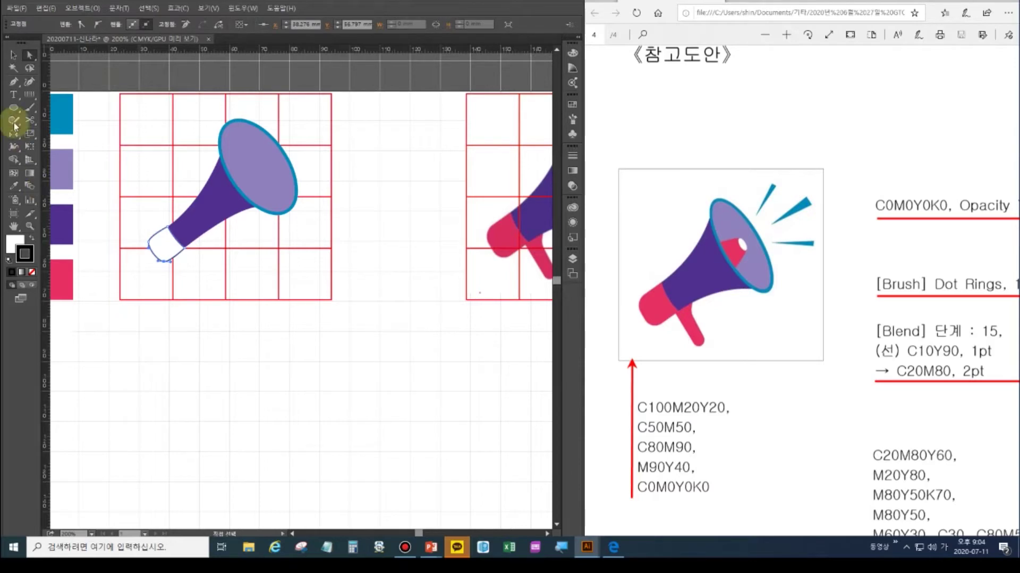
Sample the pink swatch with the Eyedropper onto the mouthpiece and deselect it.
{"action": "left_click", "coordinate": [14, 54]}
{"action": "left_click", "coordinate": [181, 250]}
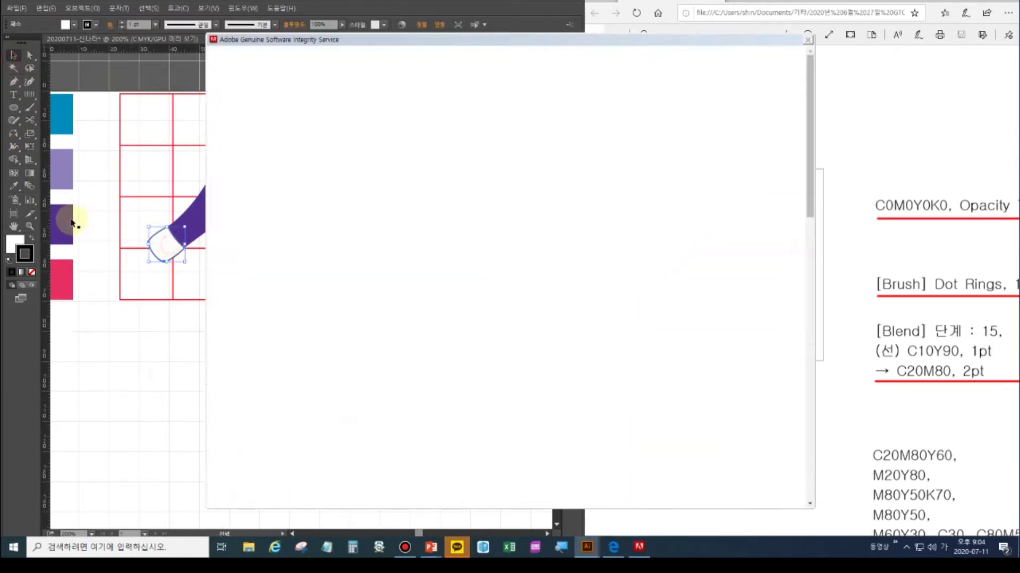
{"action": "left_click", "coordinate": [15, 189]}
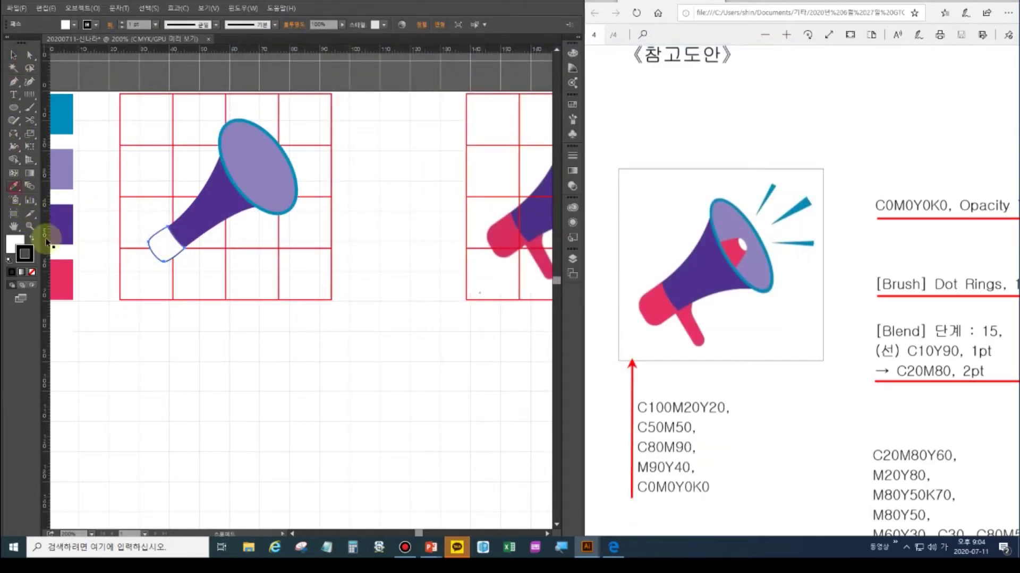
{"action": "left_click", "coordinate": [61, 277]}
{"action": "key", "text": "ctrl+shift+a"}
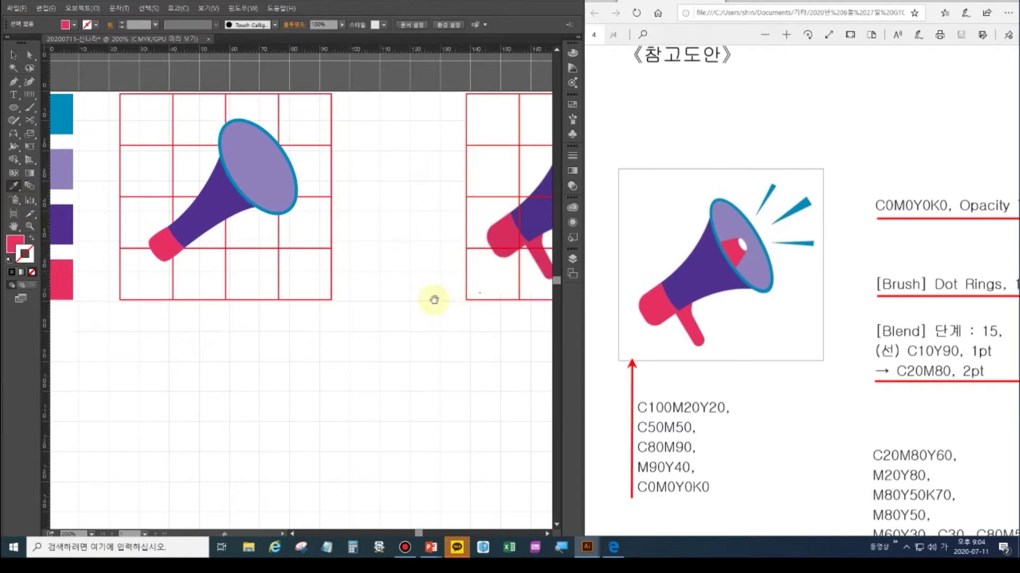
Trace the pink handle below the horn as a closed Pen path with a rounded lower end, and deselect it.
{"action": "left_click_drag", "start_coordinate": [441, 295], "coordinate": [409, 295]}
{"action": "left_click", "coordinate": [13, 81]}
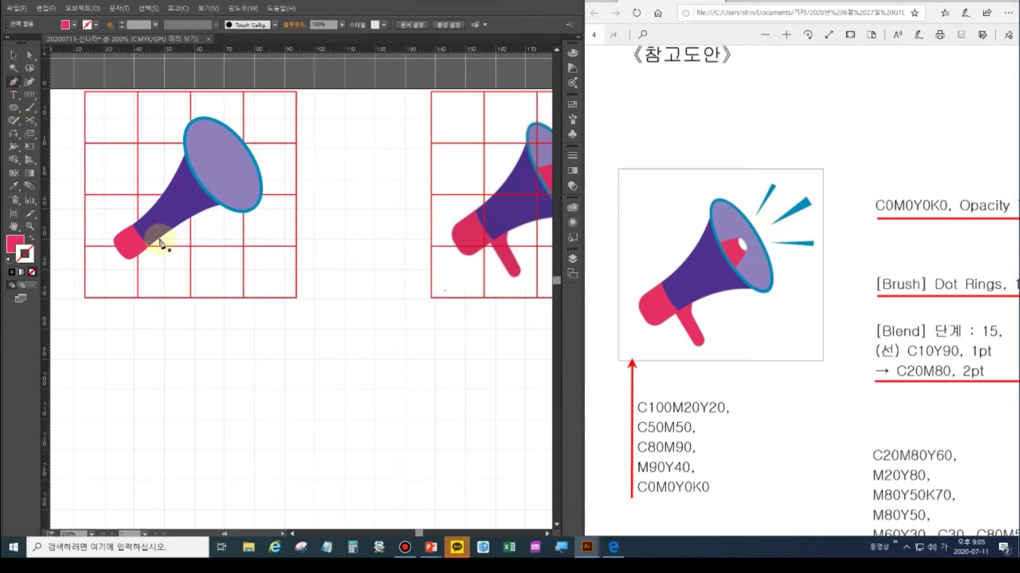
{"action": "left_click", "coordinate": [158, 239]}
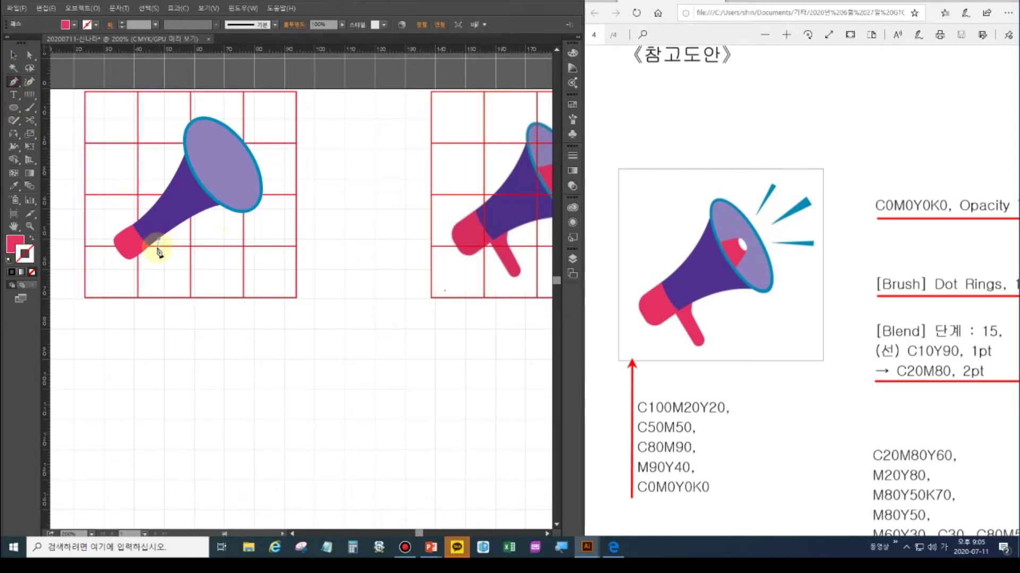
{"action": "left_click", "coordinate": [158, 249]}
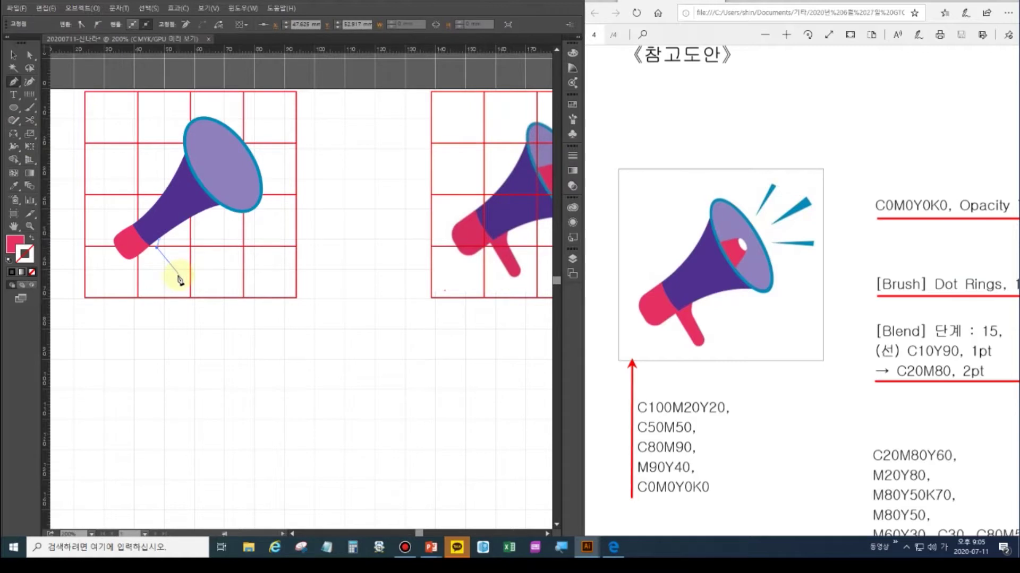
{"action": "left_click", "coordinate": [175, 274]}
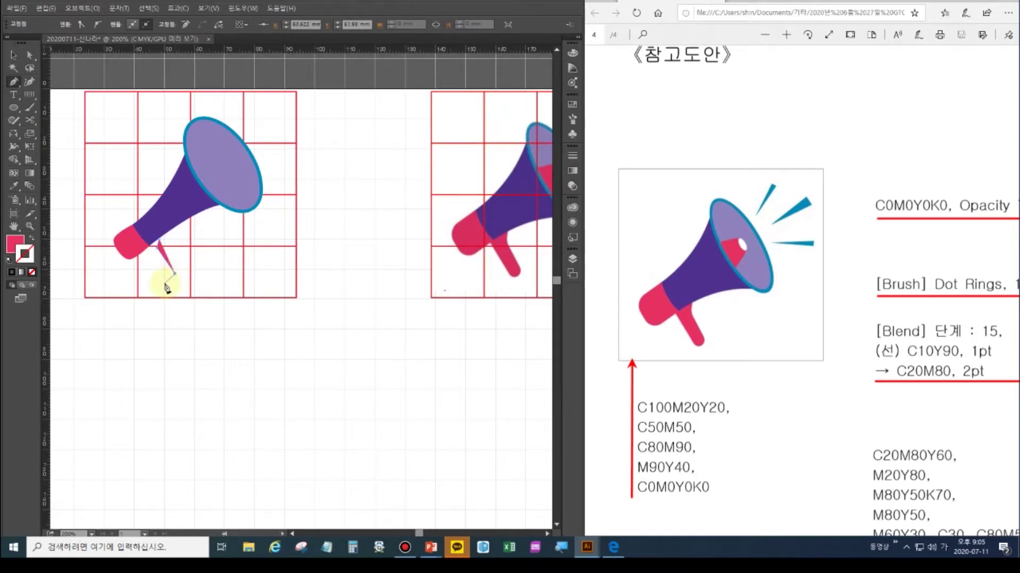
{"action": "left_click_drag", "start_coordinate": [155, 287], "coordinate": [167, 289]}
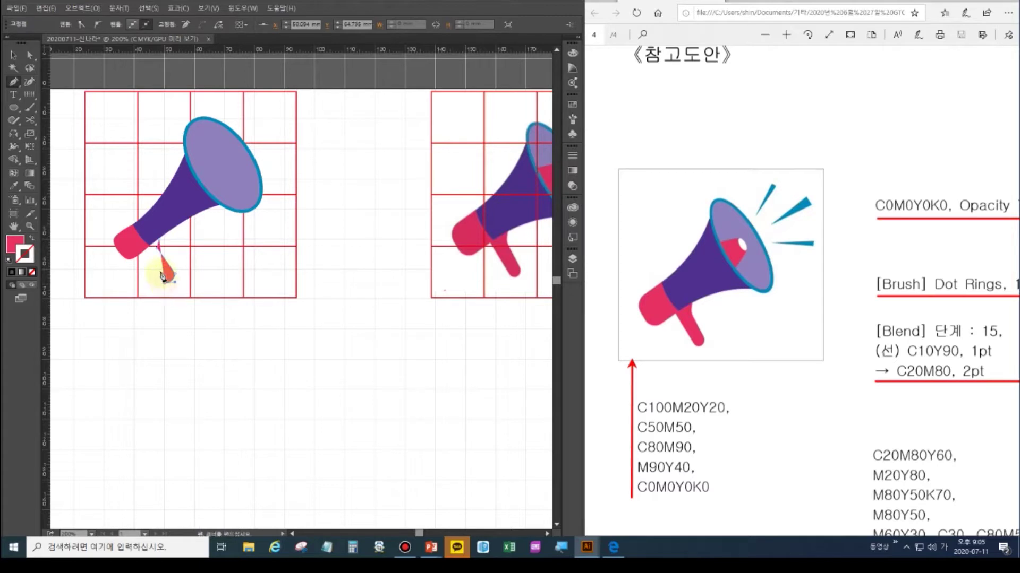
{"action": "left_click", "coordinate": [148, 252]}
{"action": "left_click", "coordinate": [158, 246]}
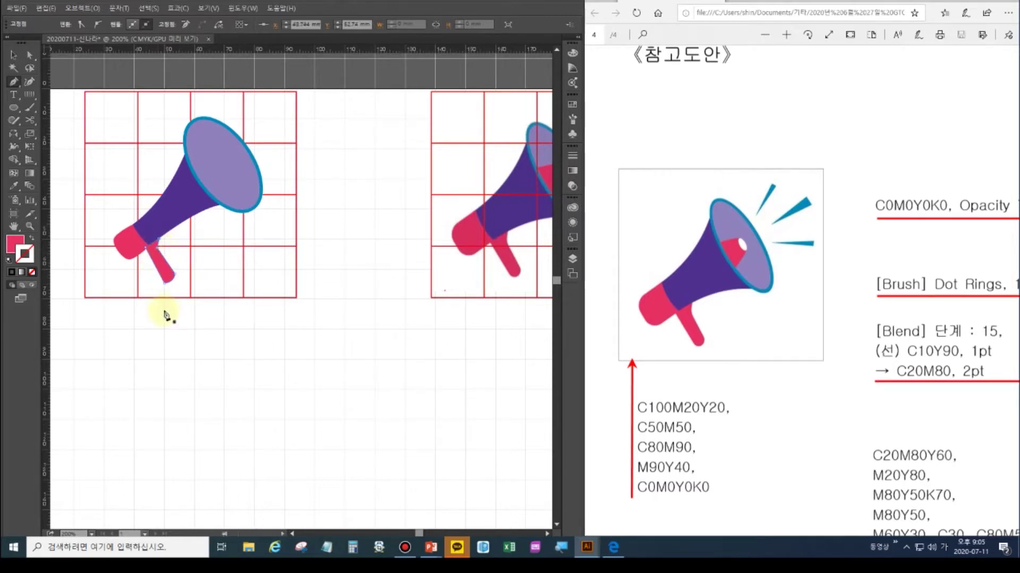
{"action": "left_click", "coordinate": [162, 337], "text": "ctrl"}
Convert the anchor on the handle's inner edge near the horn to a smooth point.
{"action": "left_click", "coordinate": [30, 56]}
{"action": "left_click", "coordinate": [157, 250]}
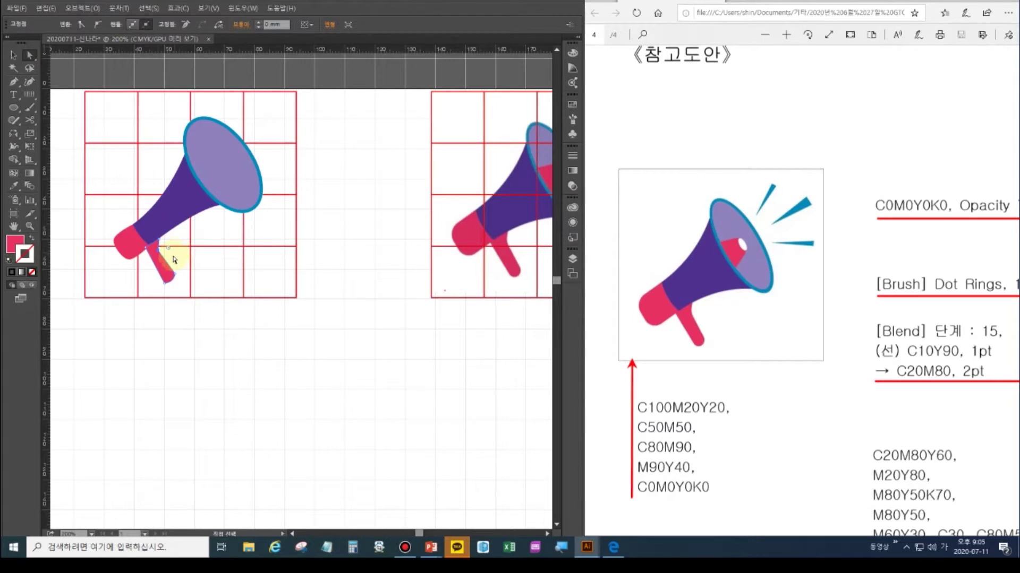
{"action": "left_click", "coordinate": [101, 25]}
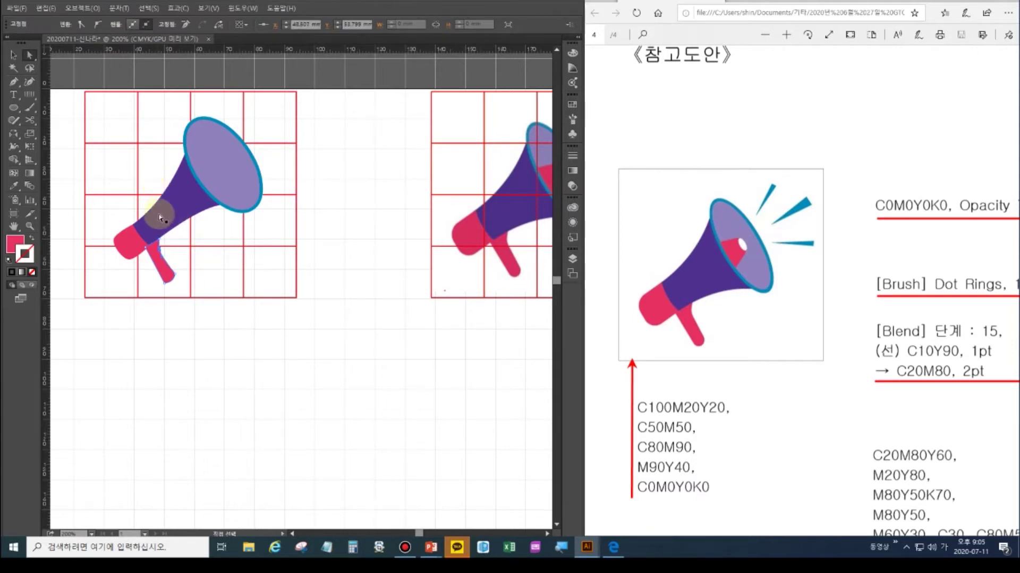
{"action": "left_click", "coordinate": [153, 248]}
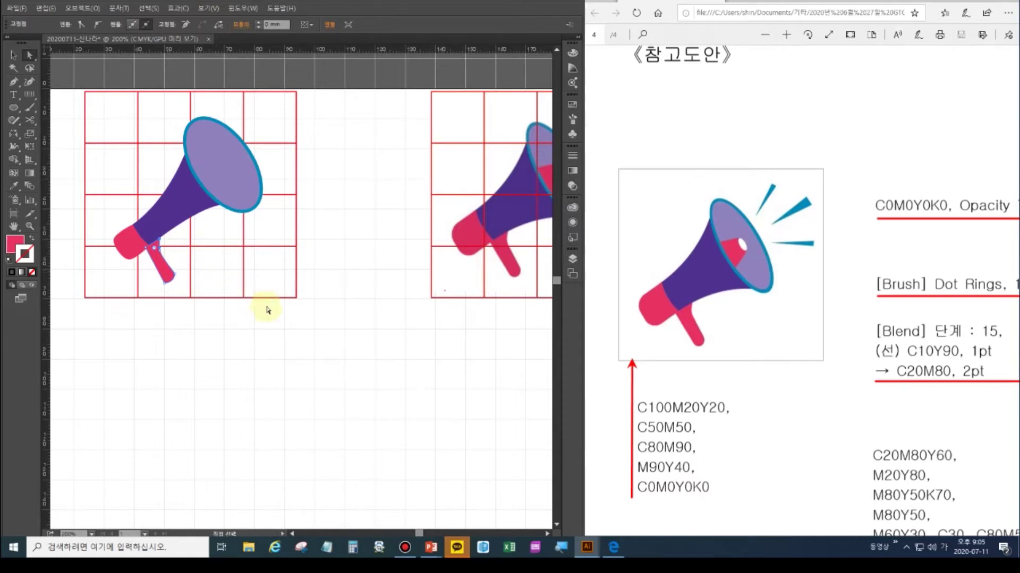
{"action": "left_click_drag", "start_coordinate": [325, 261], "coordinate": [262, 292]}
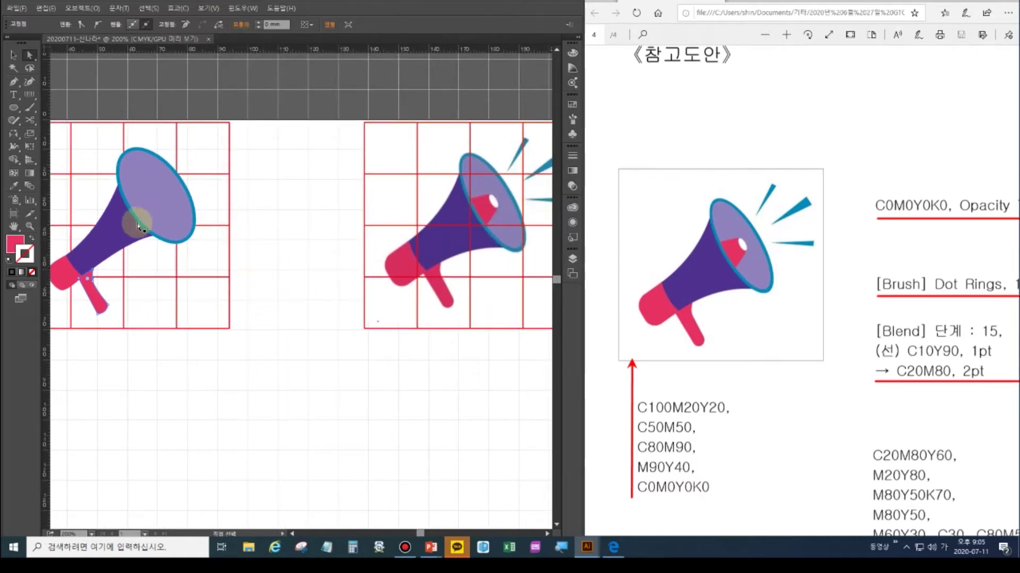
{"action": "left_click", "coordinate": [240, 335]}
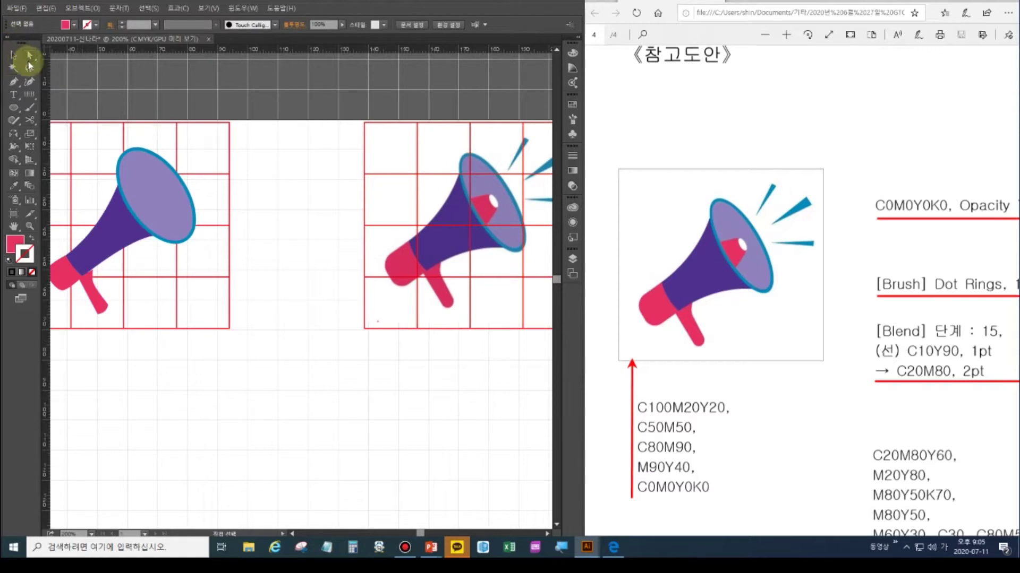
{"action": "left_click", "coordinate": [95, 275]}
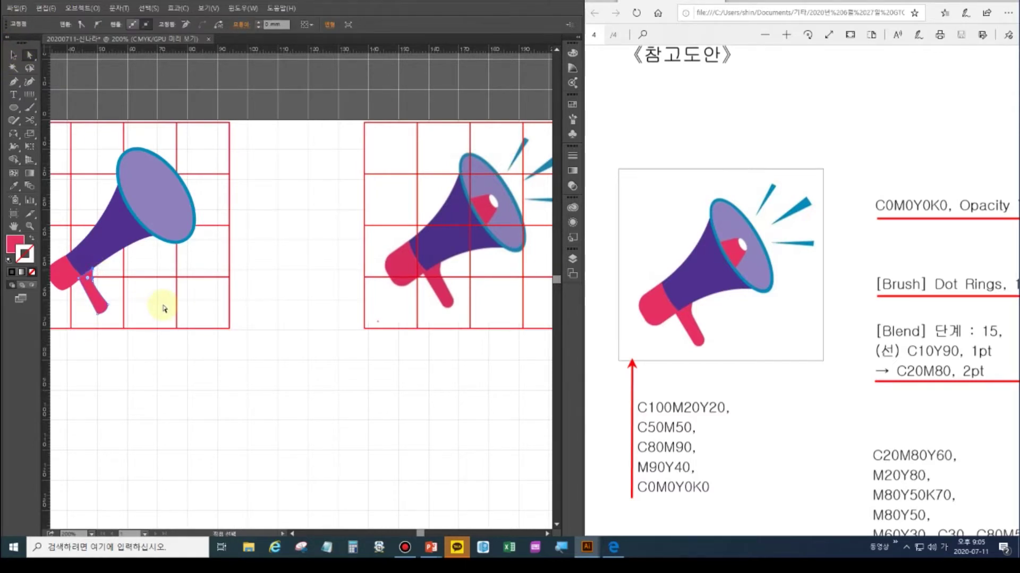
{"action": "left_click", "coordinate": [13, 54]}
{"action": "left_click", "coordinate": [94, 297]}
{"action": "key", "text": "a"}
{"action": "key", "text": "v"}
{"action": "left_click", "coordinate": [142, 381]}
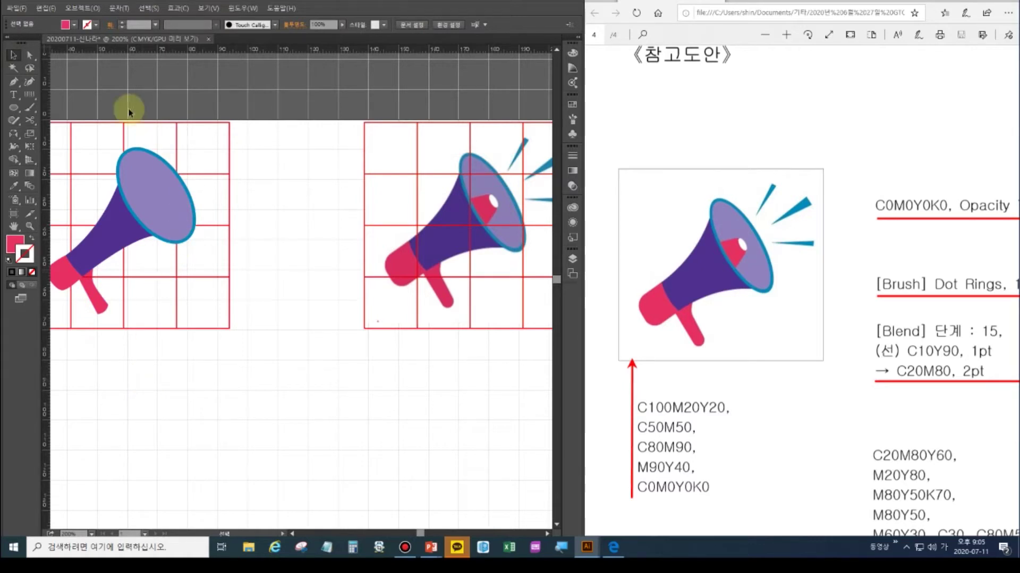
Trace the small pink cone inside the horn opening as a closed Pen path against the rim, and deselect it.
{"action": "left_click", "coordinate": [14, 82]}
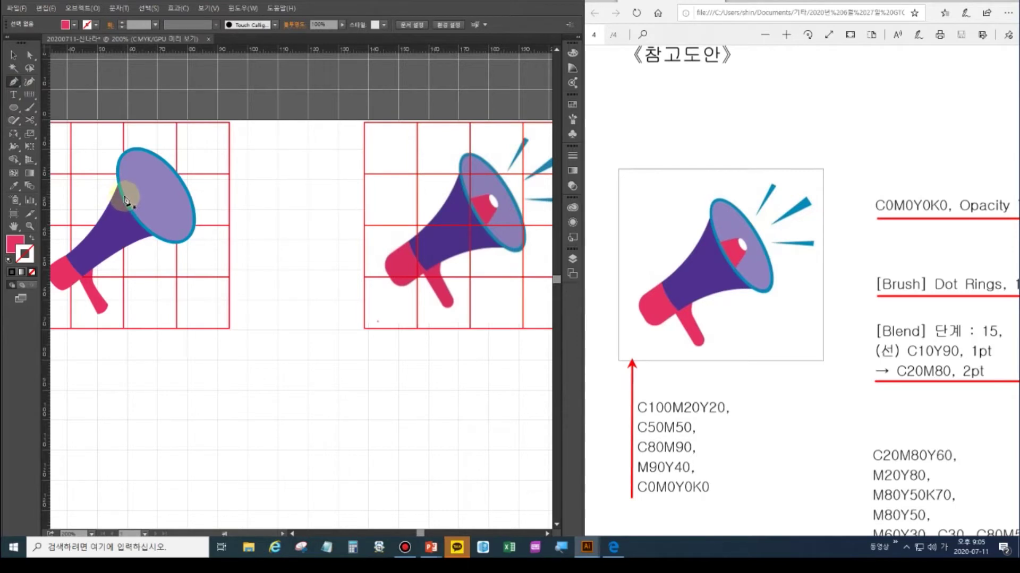
{"action": "left_click", "coordinate": [155, 195]}
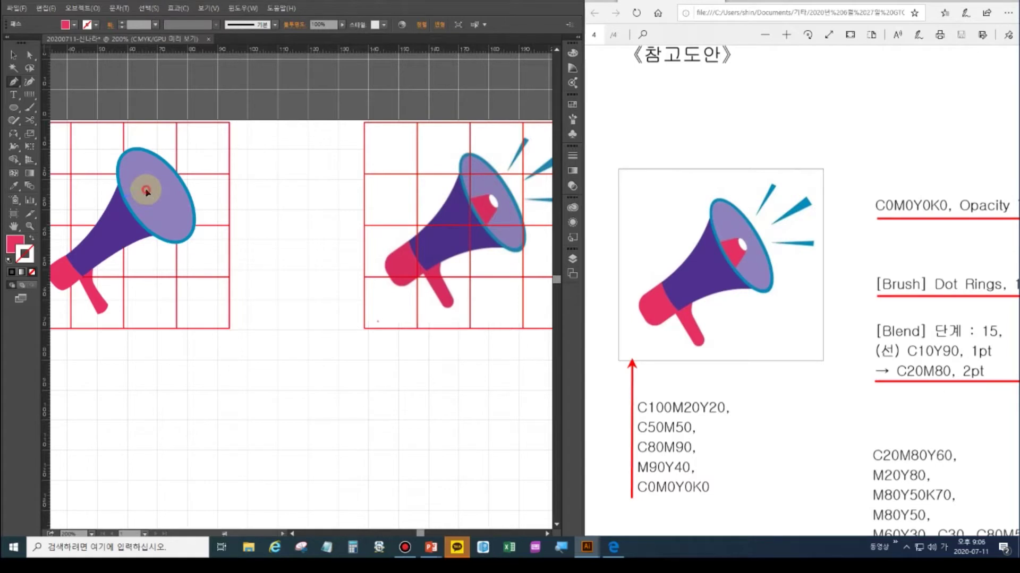
{"action": "left_click", "coordinate": [147, 191]}
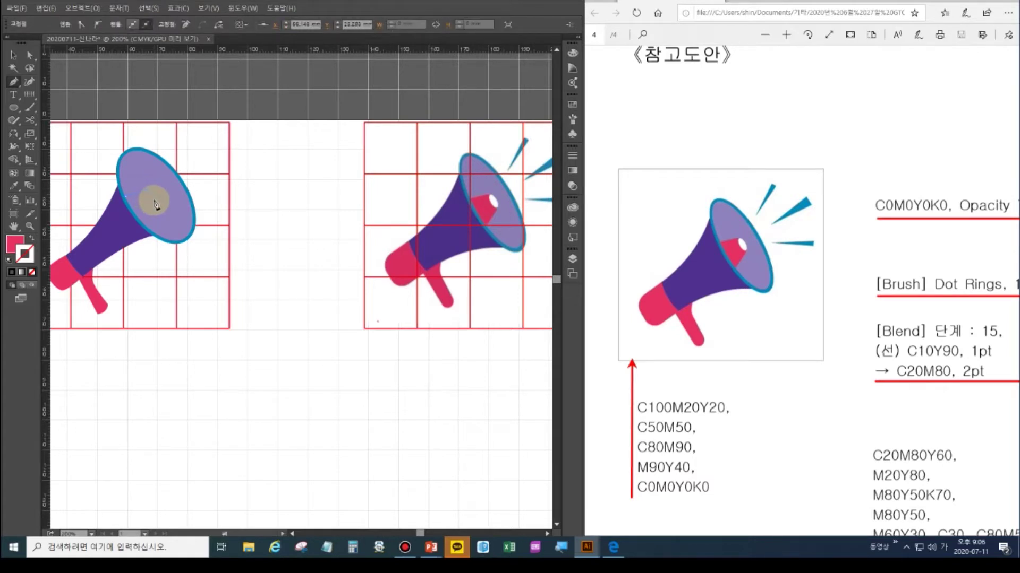
{"action": "left_click", "coordinate": [157, 205]}
{"action": "left_click", "coordinate": [128, 198]}
{"action": "left_click", "coordinate": [141, 222]}
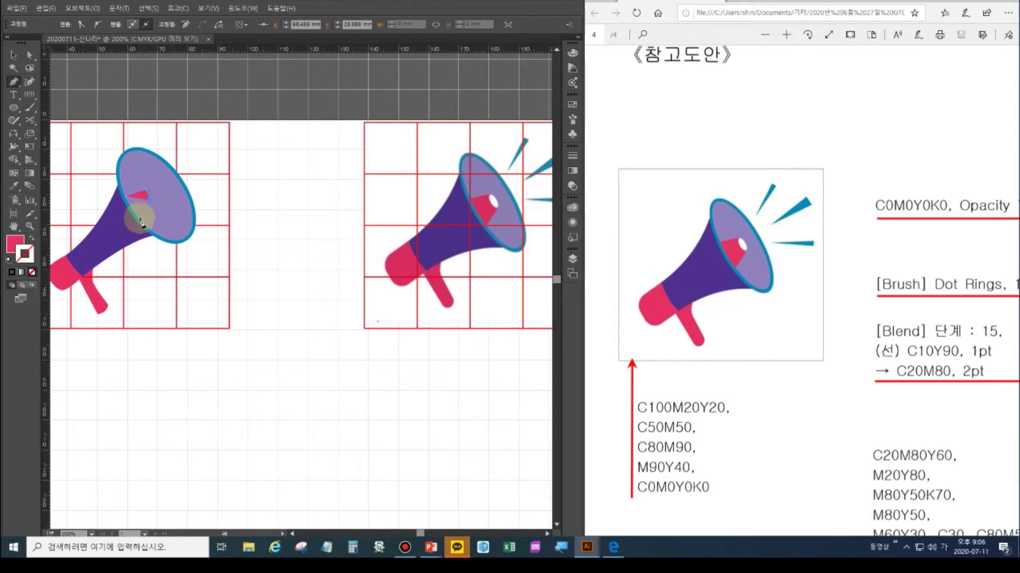
{"action": "left_click", "coordinate": [126, 196]}
{"action": "left_click", "coordinate": [186, 321], "text": "ctrl"}
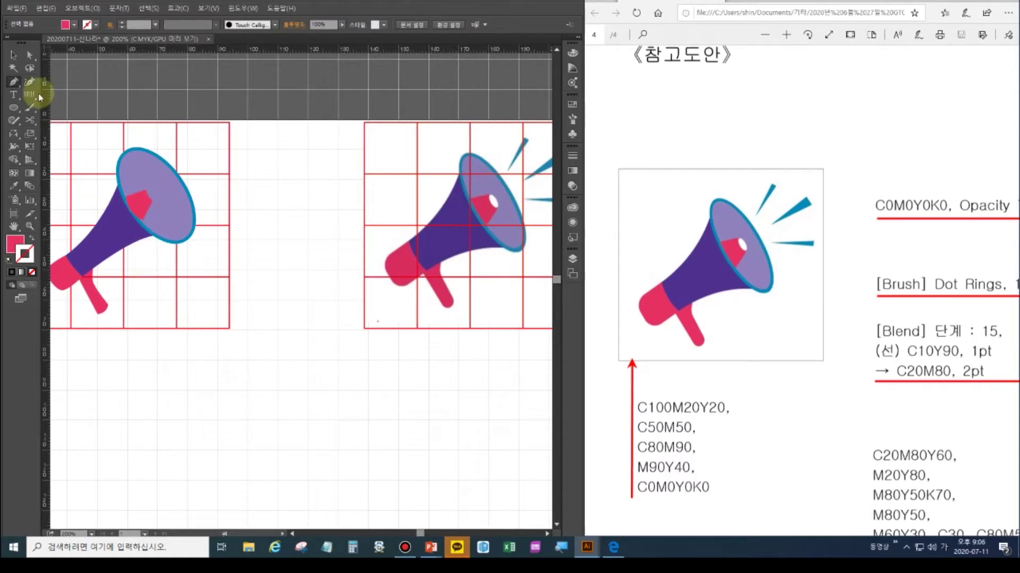
Draw a small white ellipse without a stroke in the empty area between the two megaphones and rotate it to match the horn's tilt.
{"action": "left_click", "coordinate": [13, 107]}
{"action": "left_click_drag", "start_coordinate": [258, 198], "coordinate": [268, 215]}
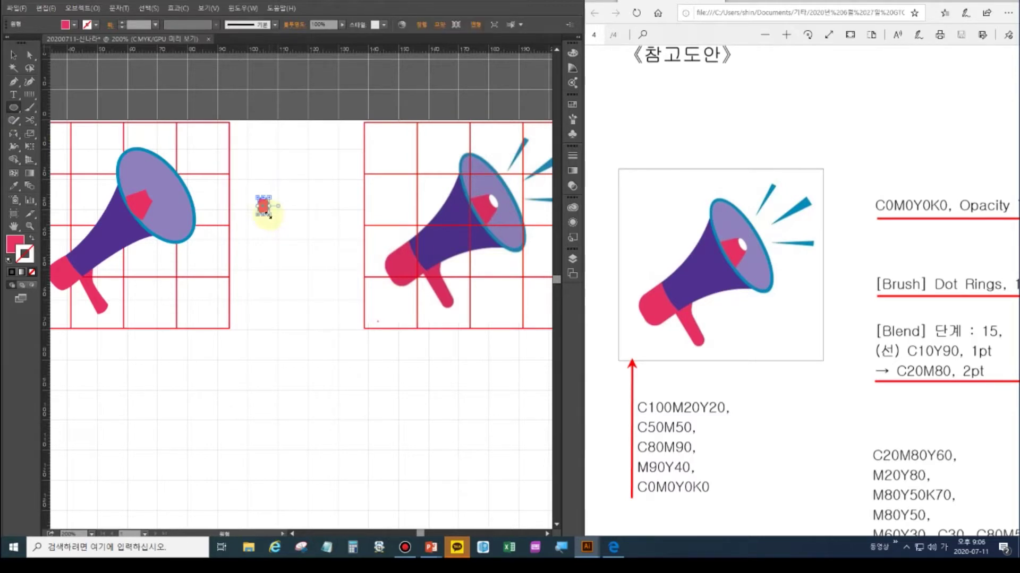
{"action": "left_click", "coordinate": [8, 260]}
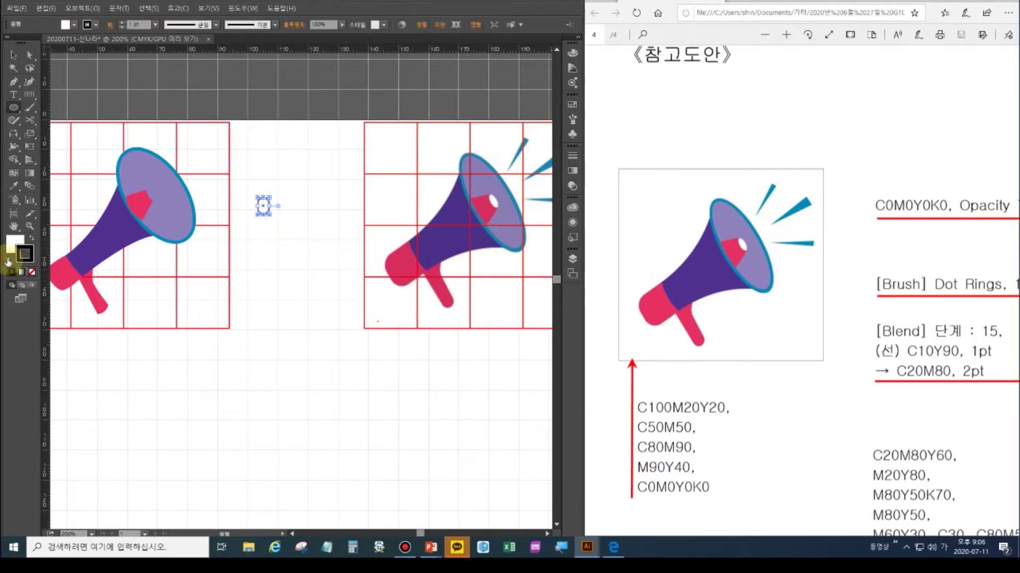
{"action": "left_click", "coordinate": [32, 272]}
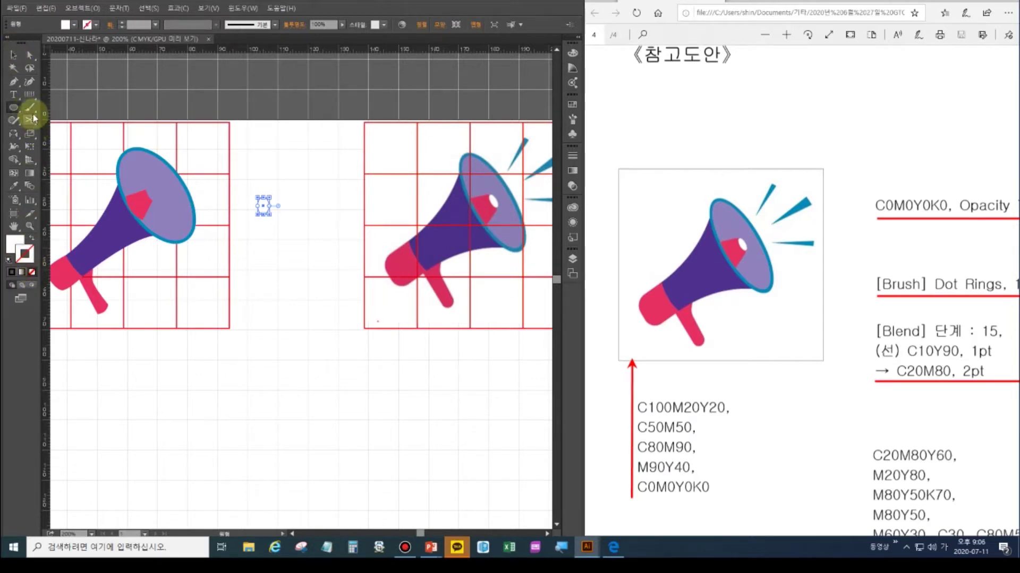
{"action": "left_click", "coordinate": [14, 134]}
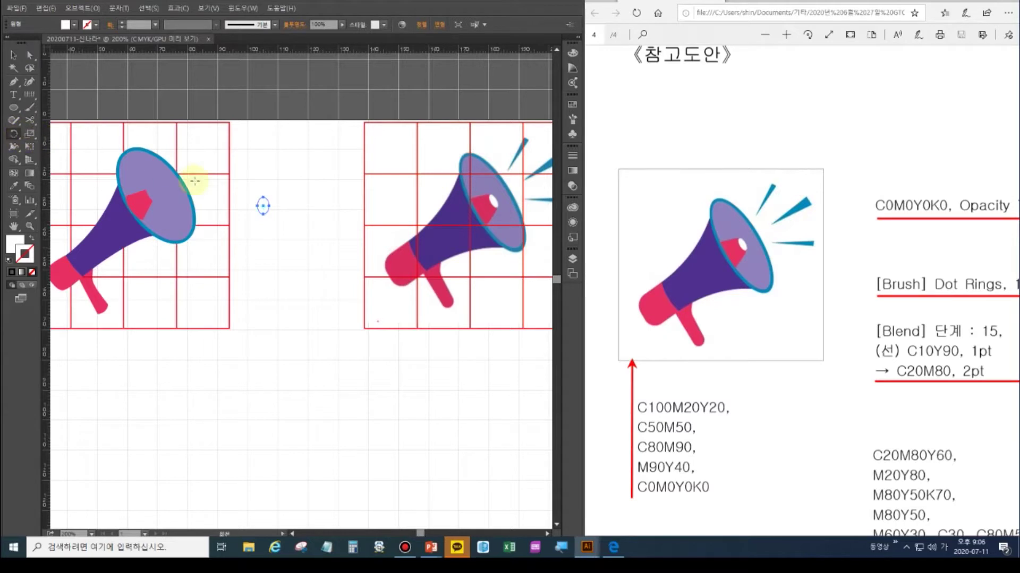
{"action": "left_click_drag", "start_coordinate": [260, 196], "coordinate": [256, 199]}
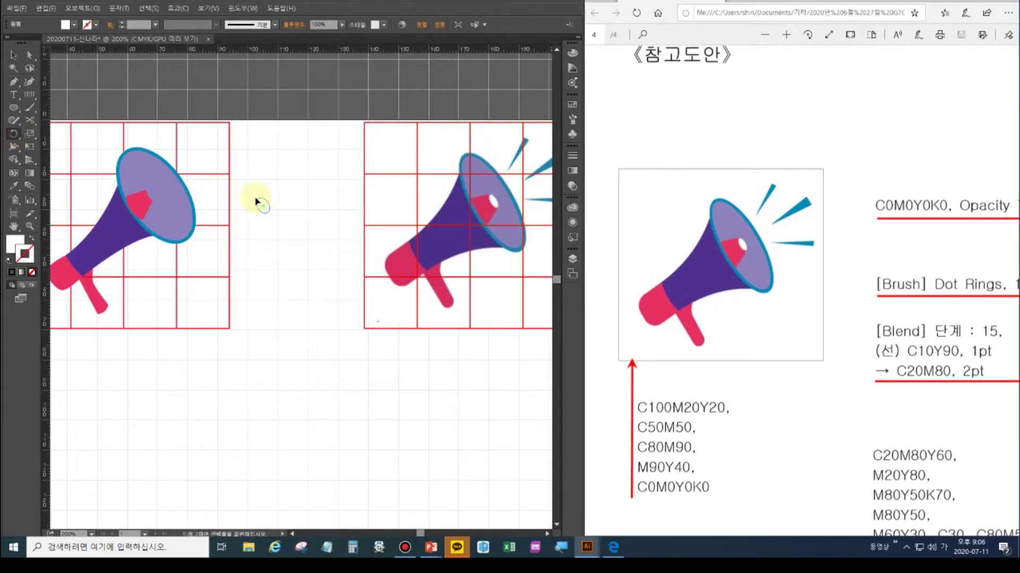
Move the white ellipse onto the outer tip of the pink cone inside the horn opening and deselect it.
{"action": "key", "text": "v"}
{"action": "left_click_drag", "start_coordinate": [253, 202], "coordinate": [179, 197]}
{"action": "key", "text": "ctrl+z"}
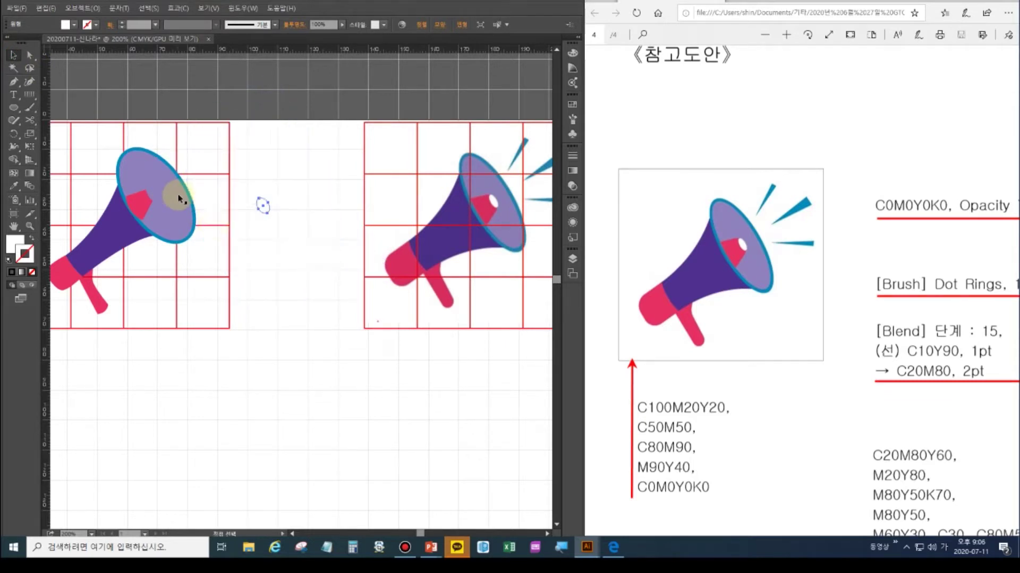
{"action": "left_click", "coordinate": [257, 215]}
{"action": "key", "text": "ctrl+plus"}
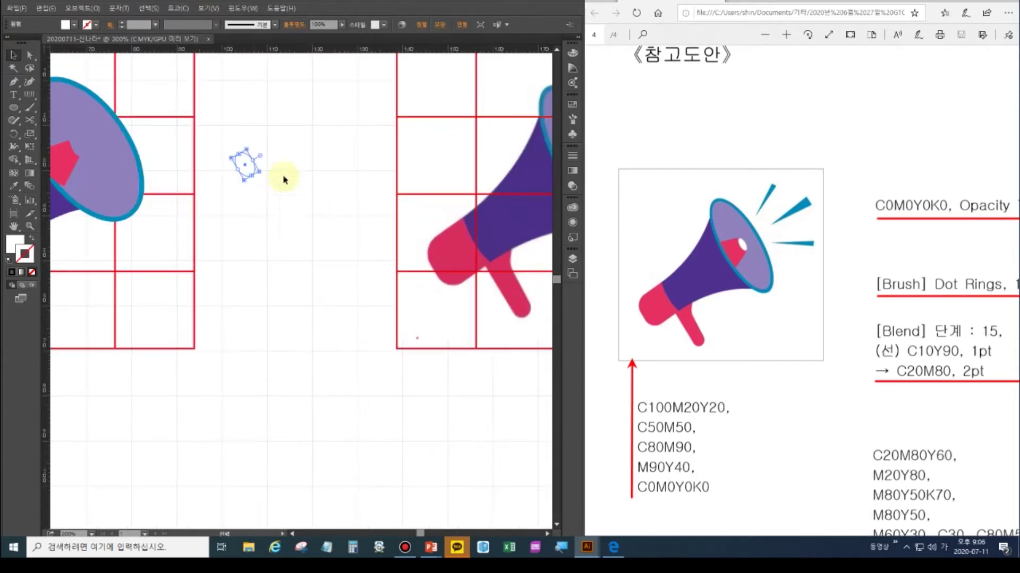
{"action": "left_click_drag", "start_coordinate": [253, 171], "coordinate": [83, 154]}
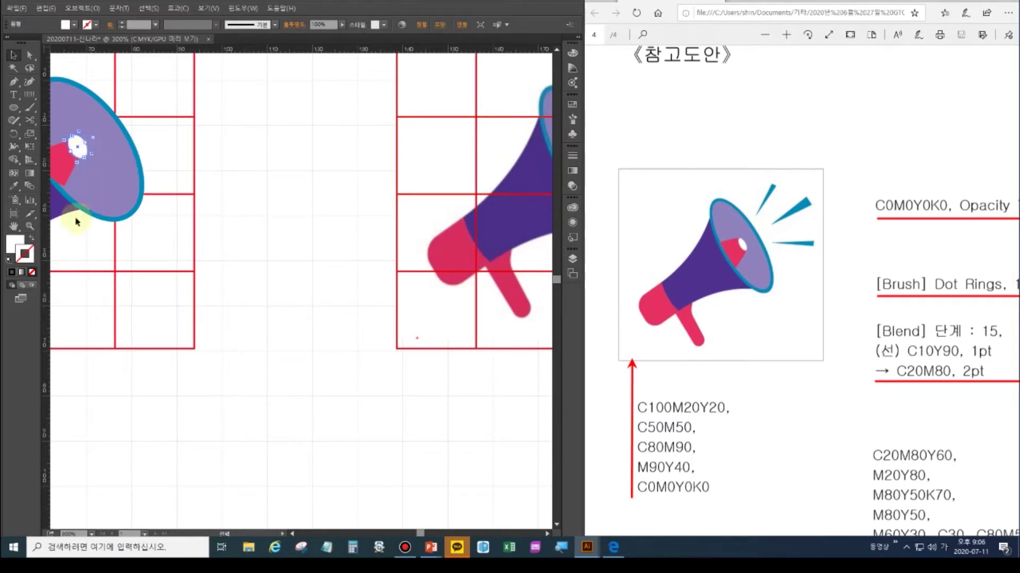
{"action": "double_click", "coordinate": [15, 227]}
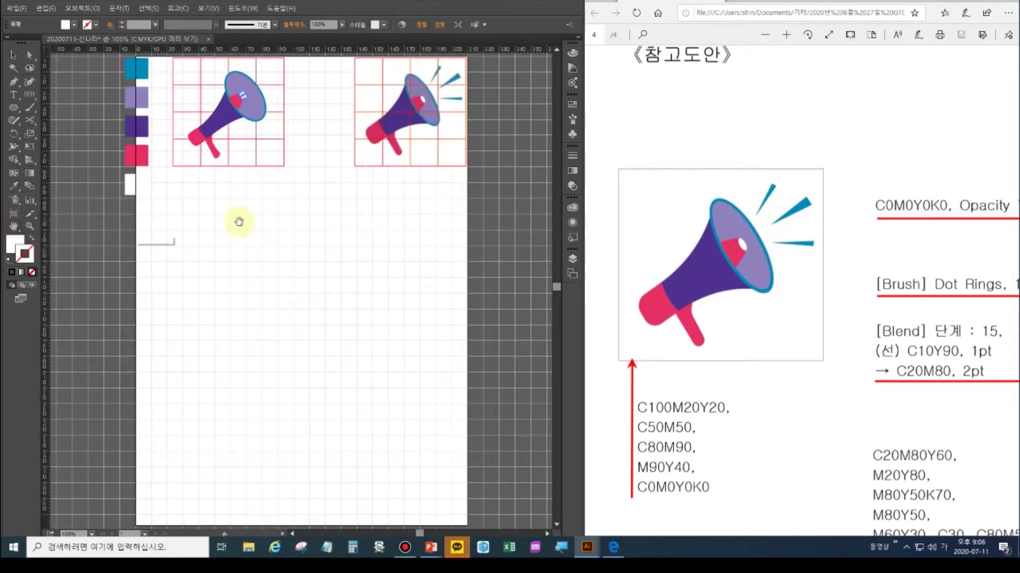
{"action": "key", "text": "ctrl+shift+a"}
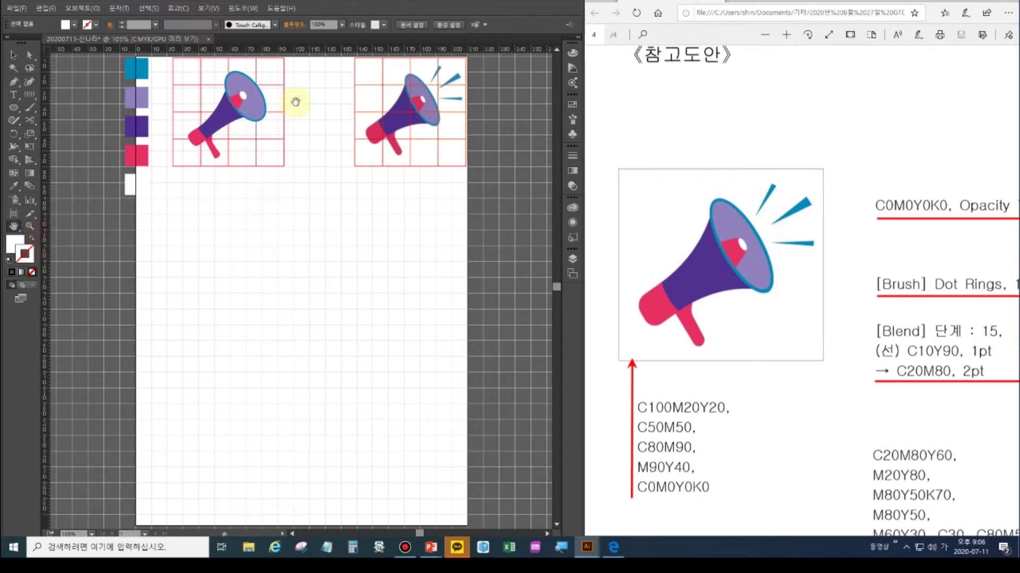
Scale the white ellipse on the pink cone uniformly to 80%.
{"action": "left_click_drag", "start_coordinate": [286, 182], "coordinate": [296, 228]}
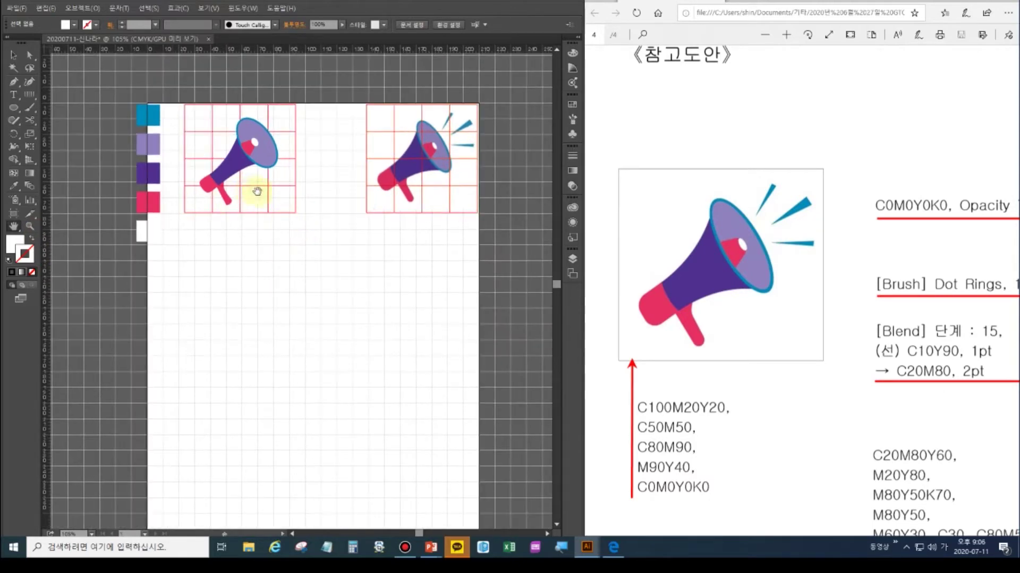
{"action": "left_click", "coordinate": [30, 225]}
{"action": "left_click", "coordinate": [272, 165]}
{"action": "left_click", "coordinate": [29, 55]}
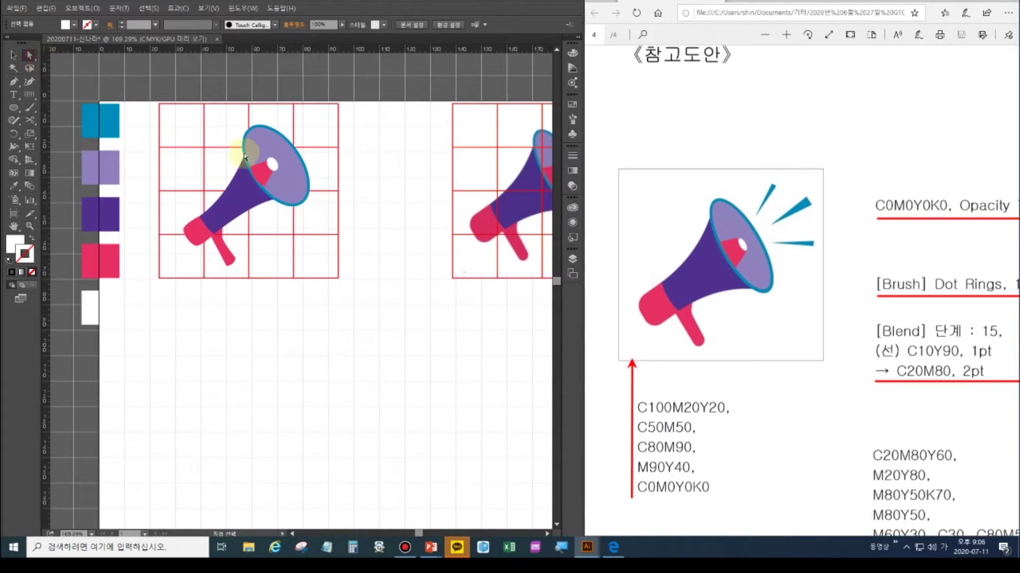
{"action": "left_click", "coordinate": [274, 165]}
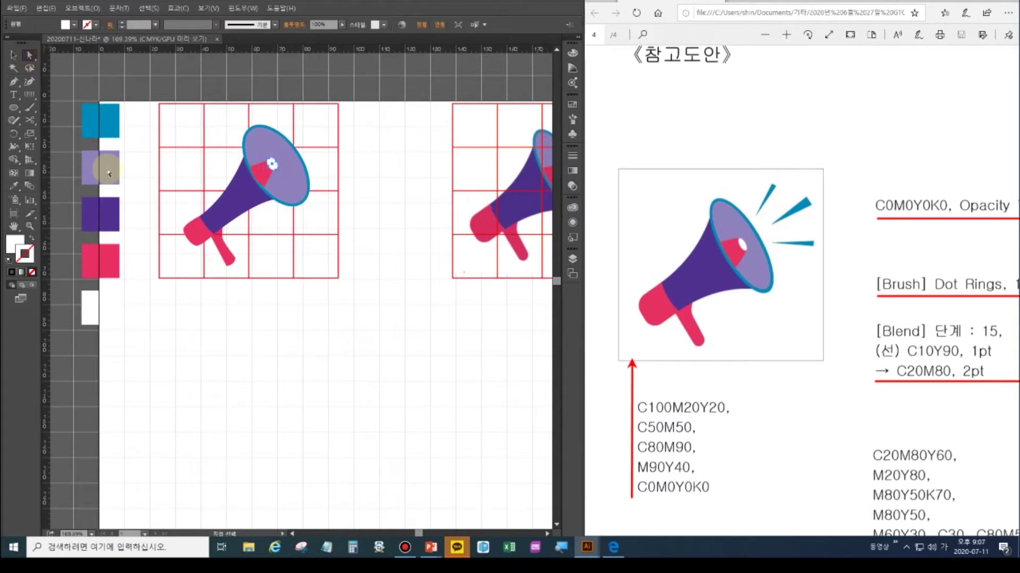
{"action": "left_click", "coordinate": [29, 135]}
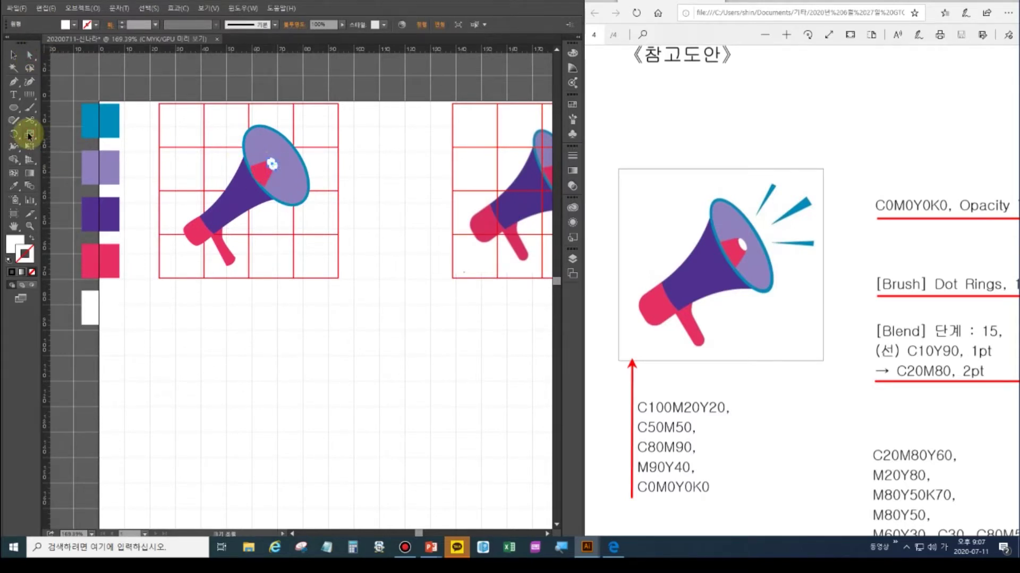
{"action": "double_click", "coordinate": [29, 136]}
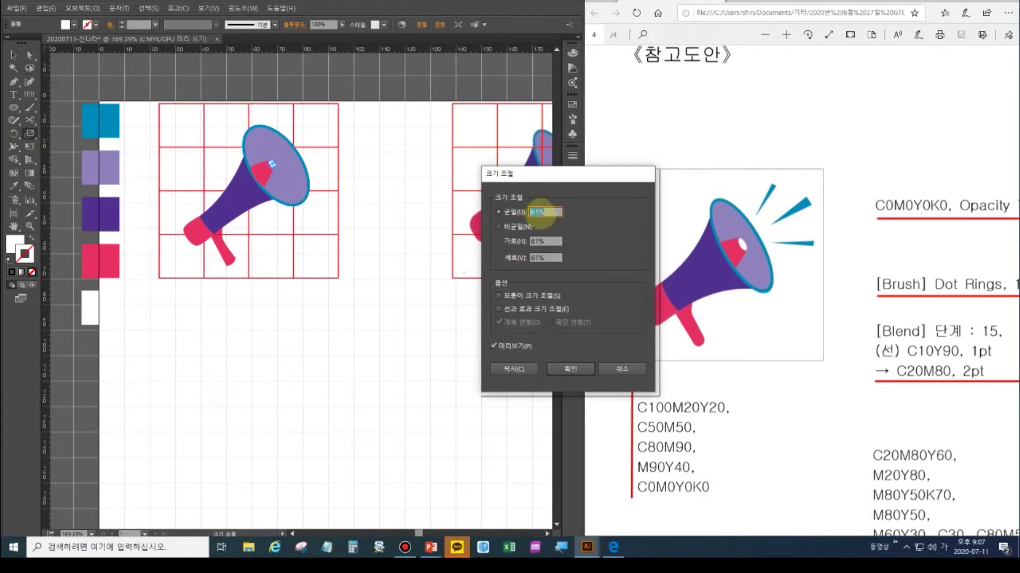
{"action": "type", "text": "80%"}
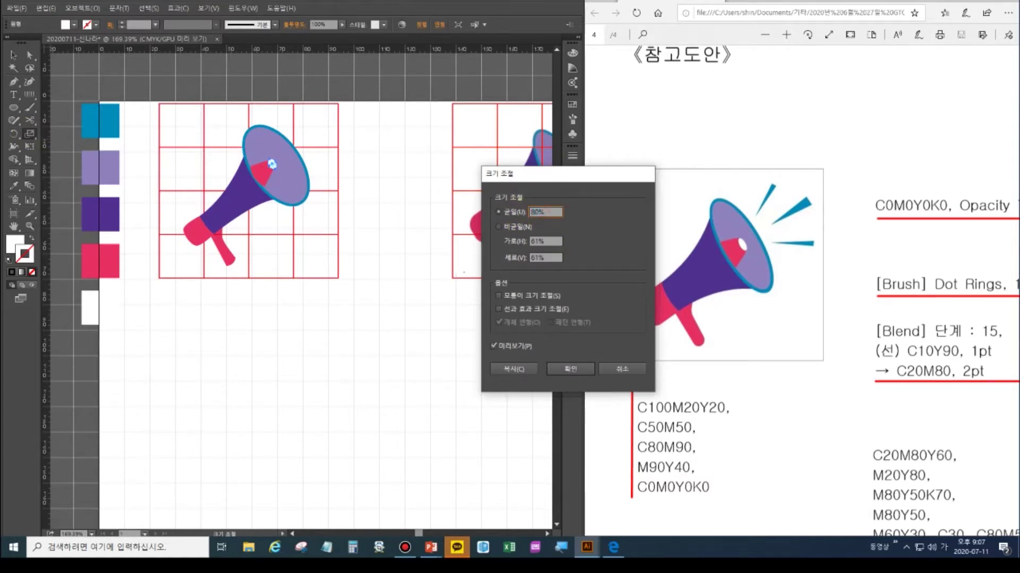
{"action": "key", "text": "Return"}
Adjust an anchor of the white ellipse to refine its outline over the pink cone's tip, and deselect it.
{"action": "left_click", "coordinate": [13, 55]}
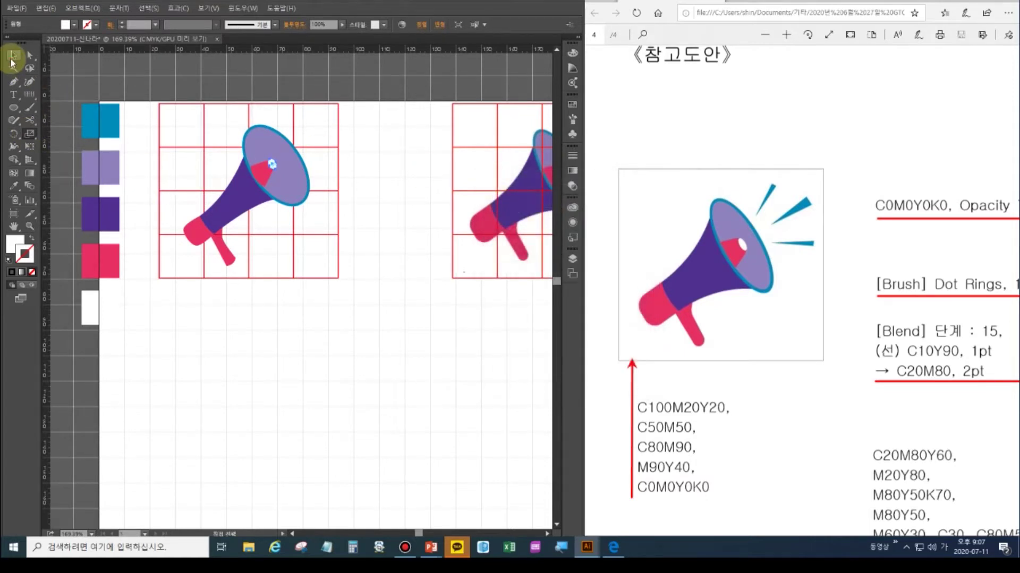
{"action": "left_click", "coordinate": [262, 171]}
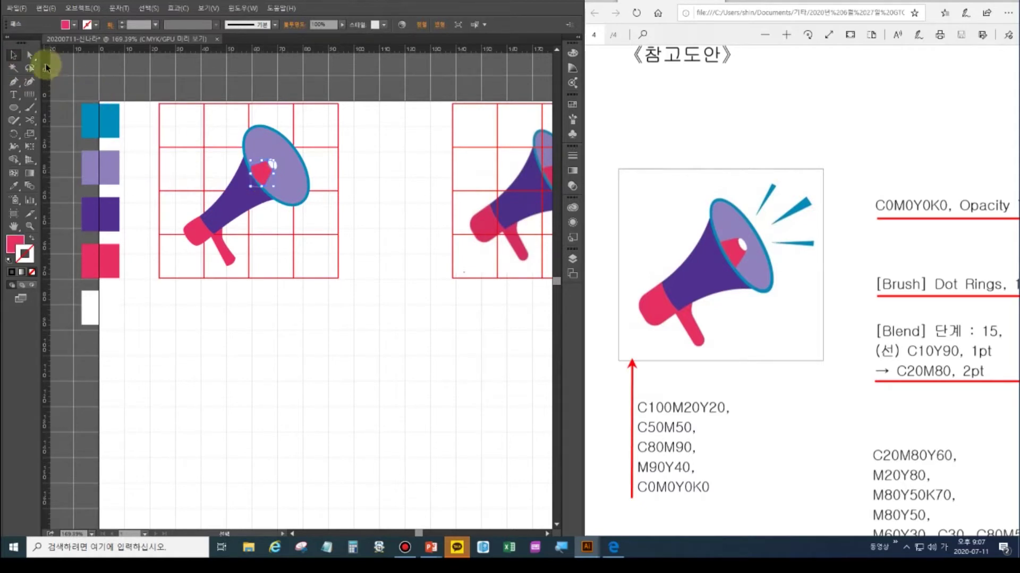
{"action": "left_click", "coordinate": [31, 56]}
{"action": "left_click", "coordinate": [270, 170]}
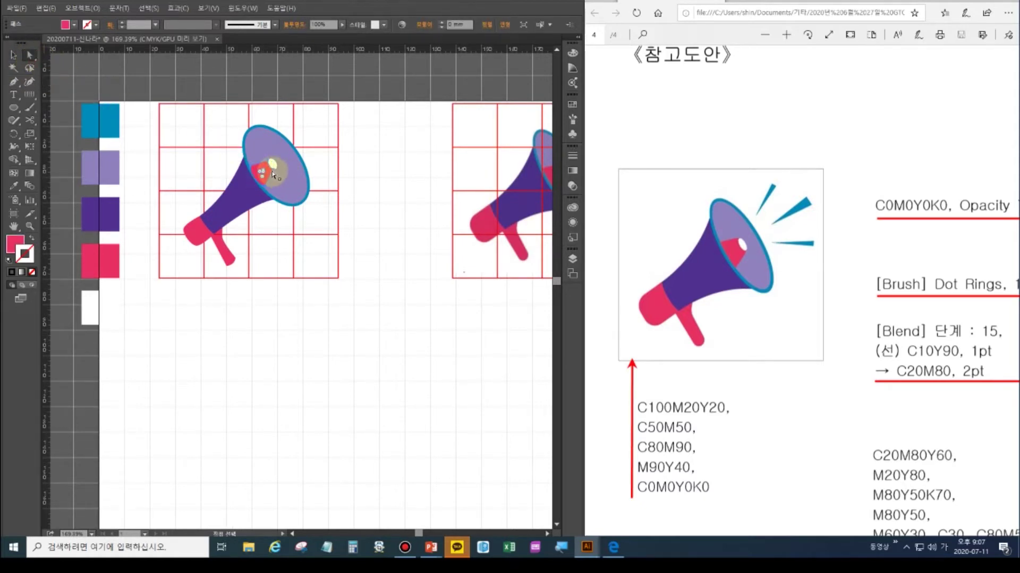
{"action": "left_click_drag", "start_coordinate": [270, 170], "coordinate": [266, 177]}
{"action": "left_click", "coordinate": [269, 179]}
{"action": "scroll", "coordinate": [269, 179], "scroll_direction": "up", "scroll_amount": 2}
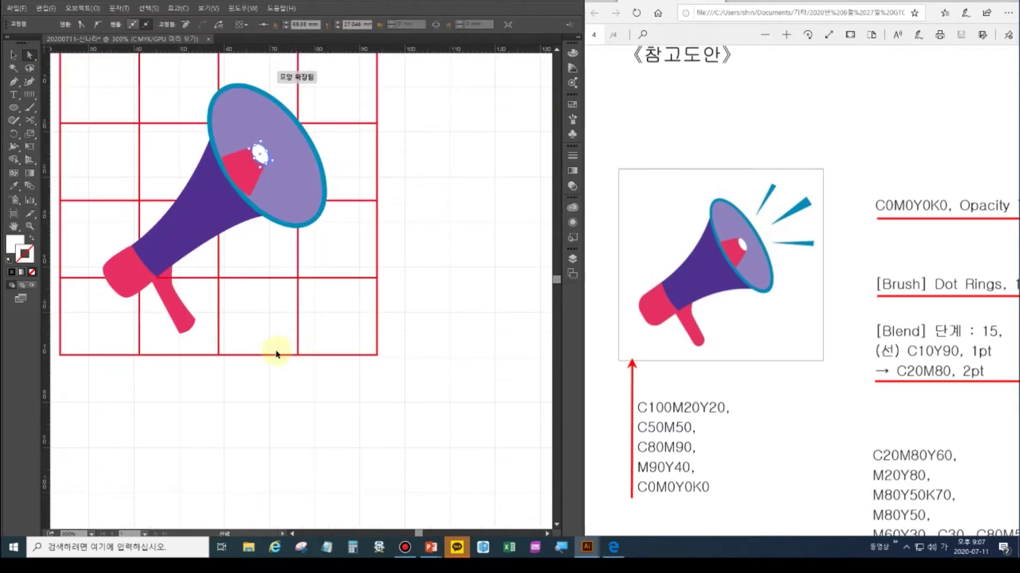
{"action": "double_click", "coordinate": [11, 229]}
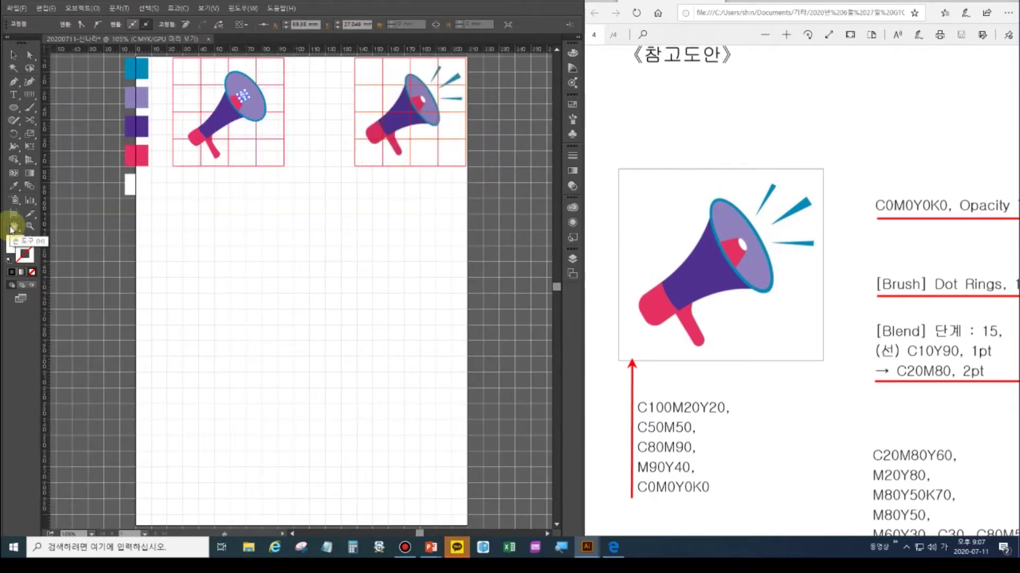
{"action": "left_click", "coordinate": [243, 218]}
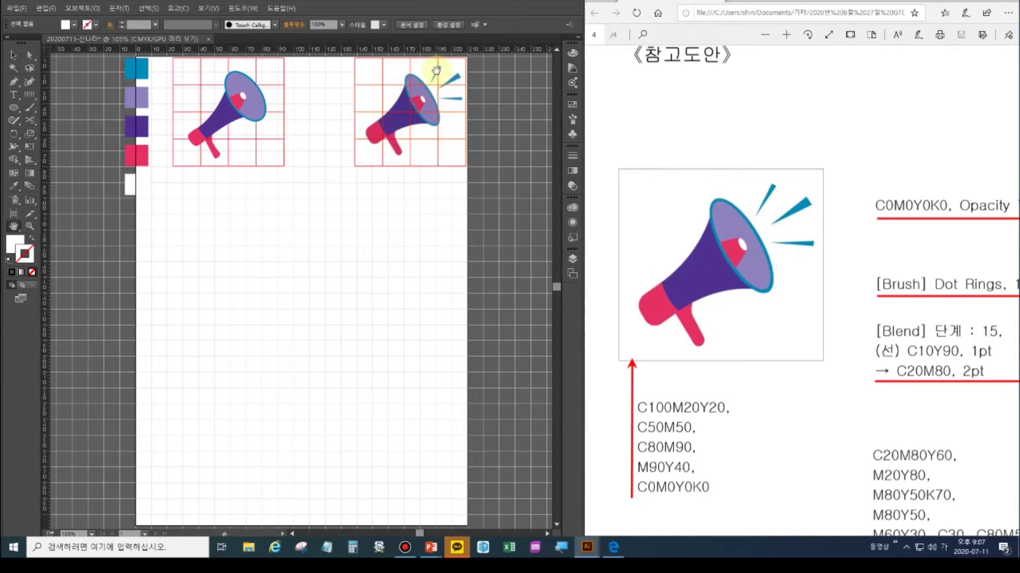
Trace a narrow triangular sound ray just above the horn's rim with the Pen tool, widening away from the horn.
{"action": "left_click_drag", "start_coordinate": [284, 202], "coordinate": [278, 266]}
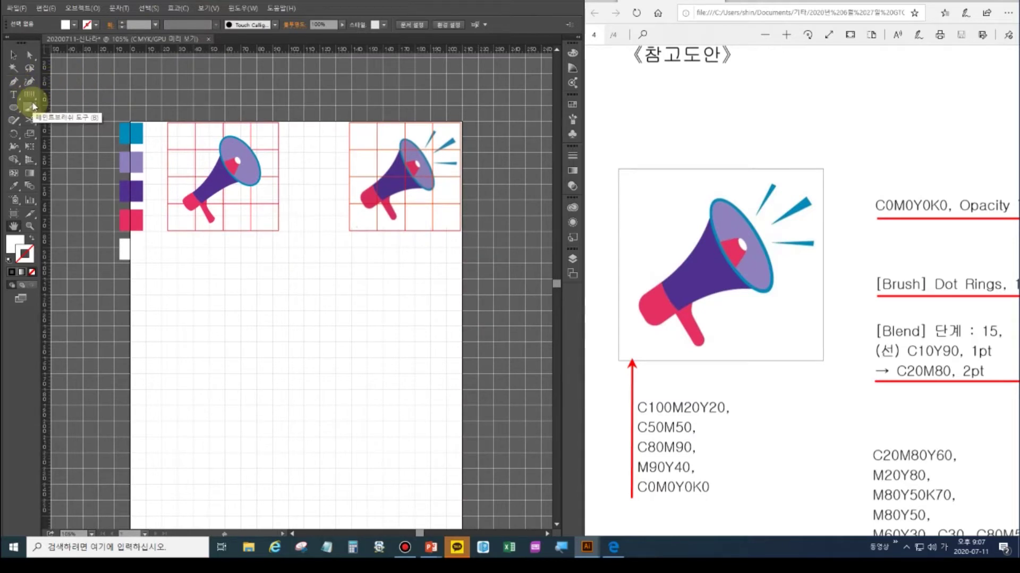
{"action": "left_click", "coordinate": [12, 81]}
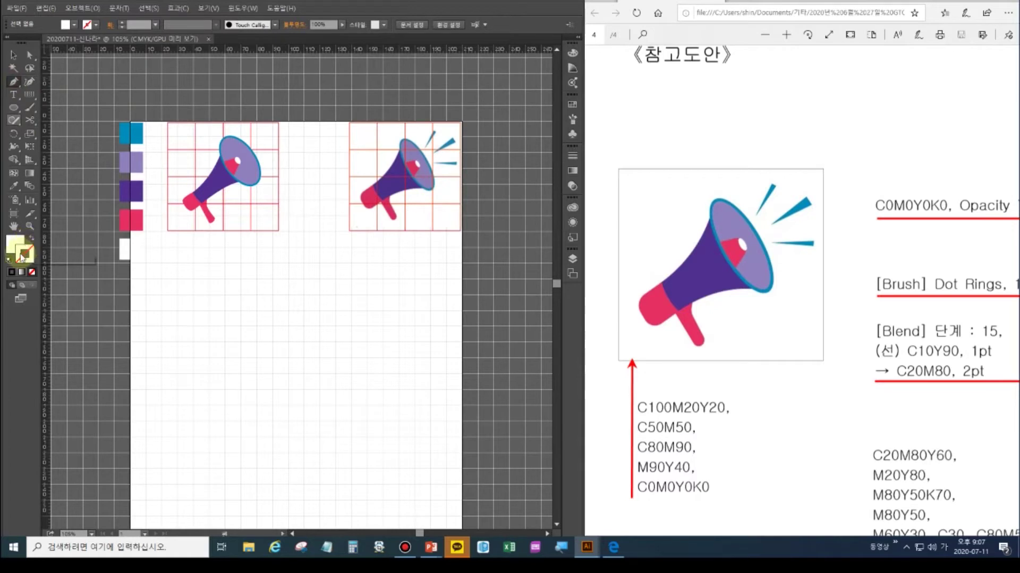
{"action": "left_click", "coordinate": [234, 141]}
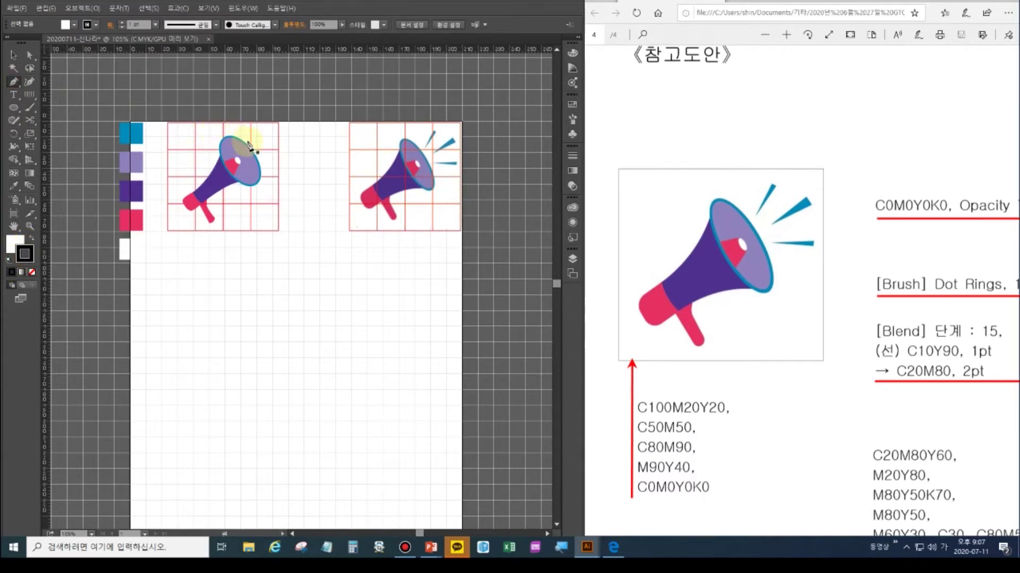
{"action": "left_click_drag", "start_coordinate": [250, 146], "coordinate": [255, 127]}
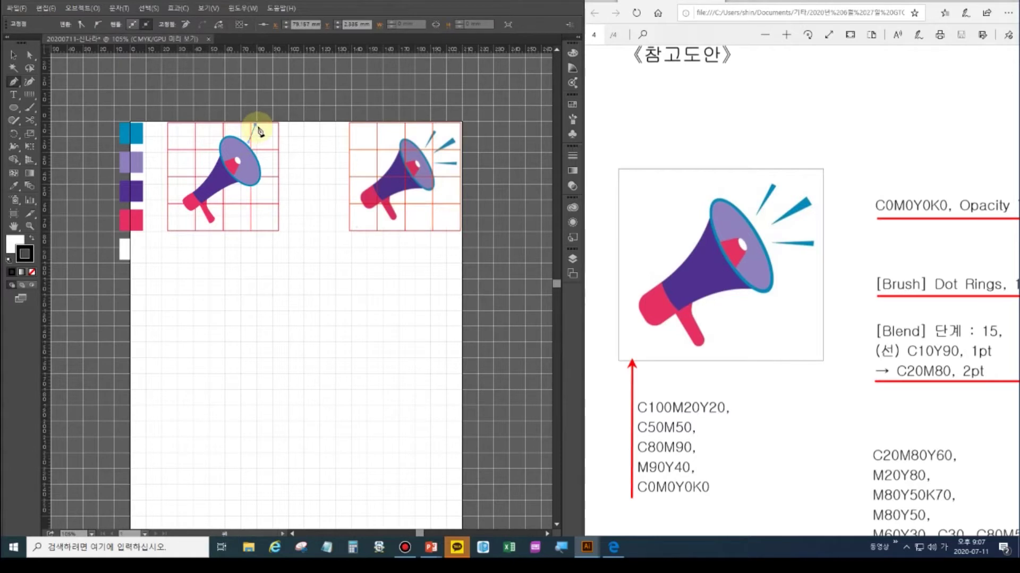
{"action": "left_click", "coordinate": [251, 145]}
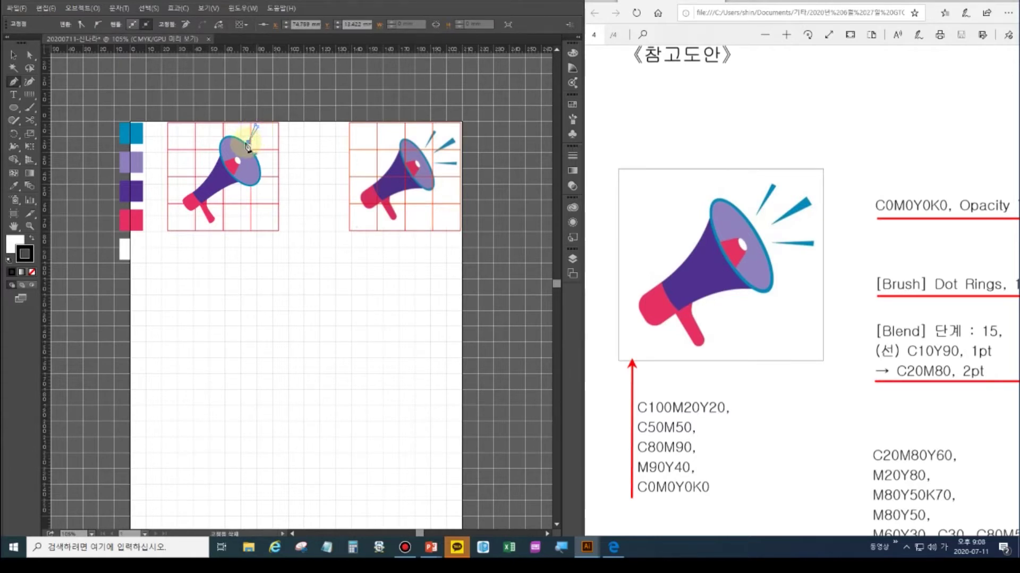
Sample the blue swatch with the Eyedropper onto the sound ray.
{"action": "left_click", "coordinate": [13, 54]}
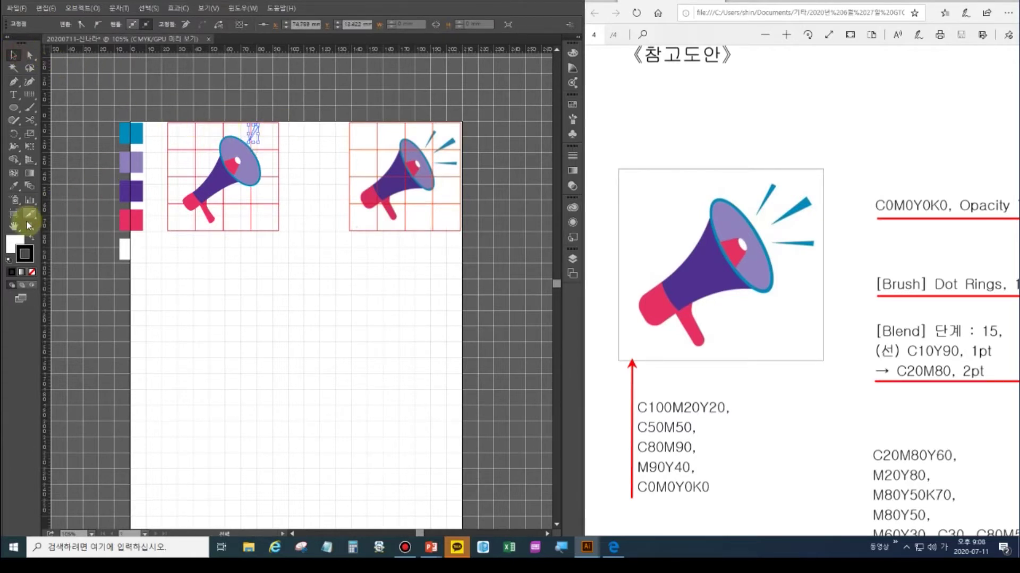
{"action": "left_click", "coordinate": [13, 186]}
{"action": "left_click", "coordinate": [137, 155]}
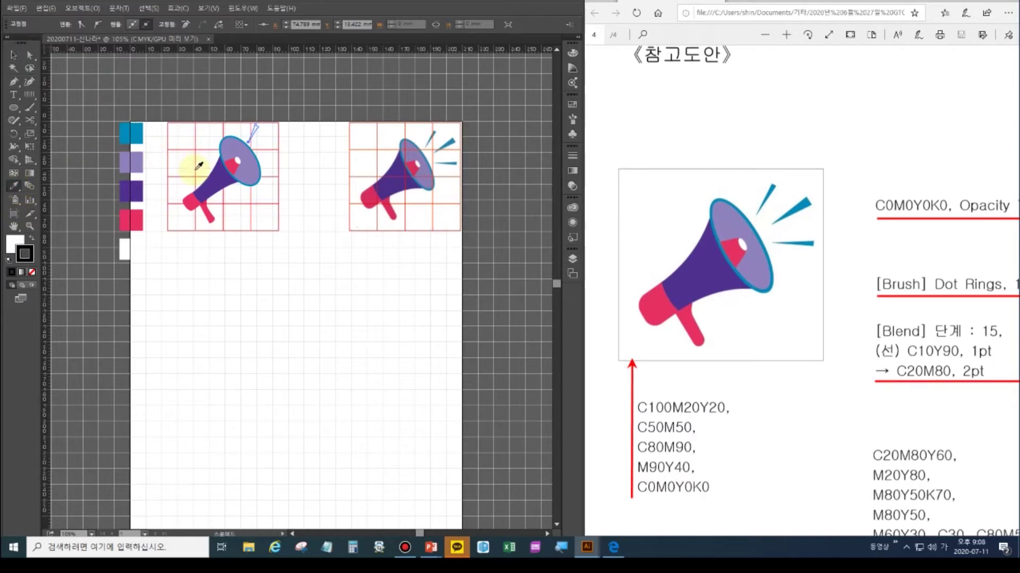
{"action": "left_click", "coordinate": [133, 130]}
{"action": "left_click", "coordinate": [13, 55]}
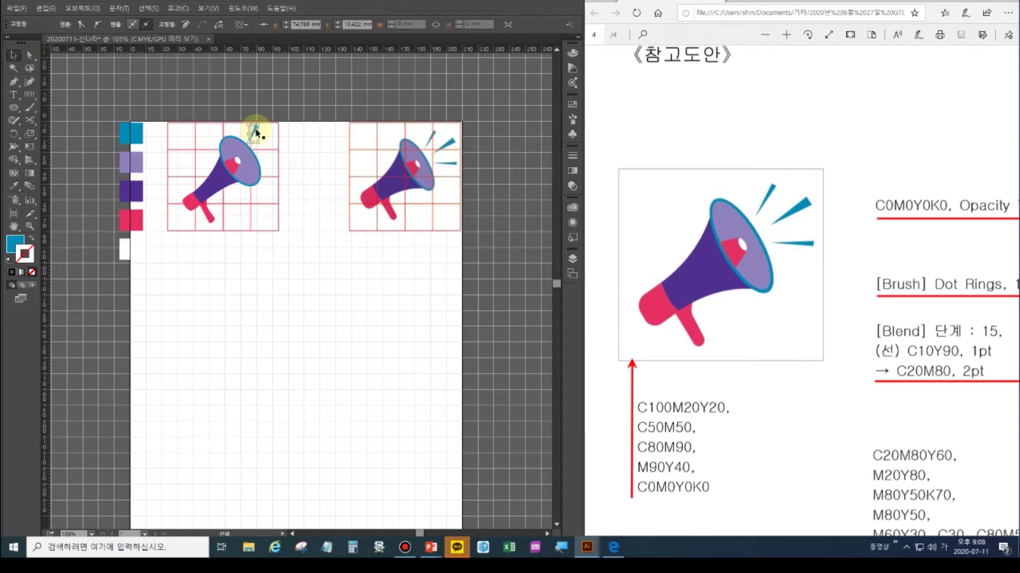
Duplicate the blue sound ray, then rotate and resize the copies to complete three rays fanning out from the horn, and deselect.
{"action": "mouse_move", "coordinate": [256, 134]}
{"action": "left_mouse_down"}
{"action": "mouse_move", "coordinate": [286, 158]}
{"action": "mouse_move", "coordinate": [274, 156]}
{"action": "left_mouse_up"}
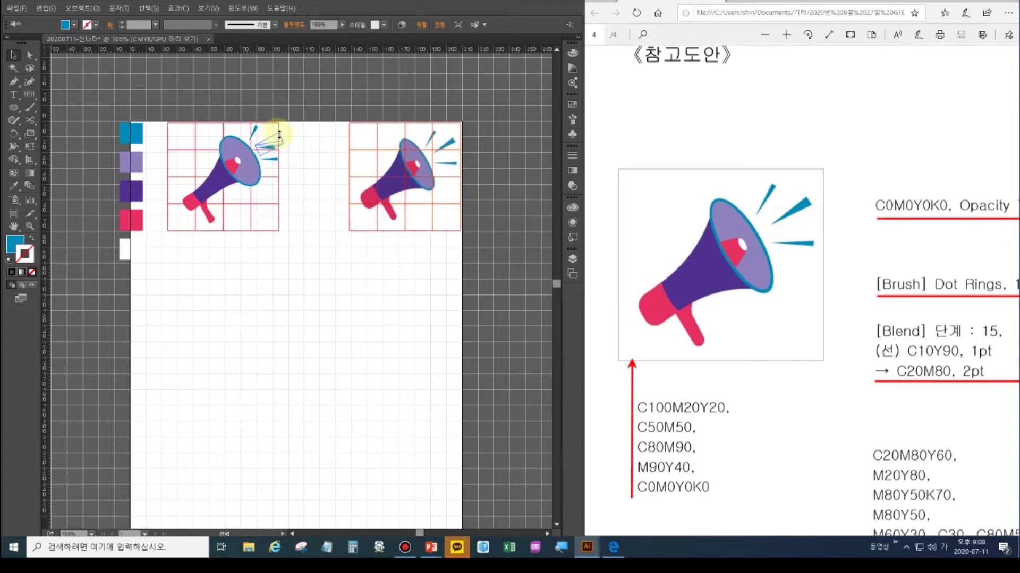
{"action": "left_click_drag", "start_coordinate": [277, 127], "coordinate": [276, 145]}
{"action": "left_click_drag", "start_coordinate": [276, 144], "coordinate": [273, 124]}
{"action": "left_click", "coordinate": [280, 276]}
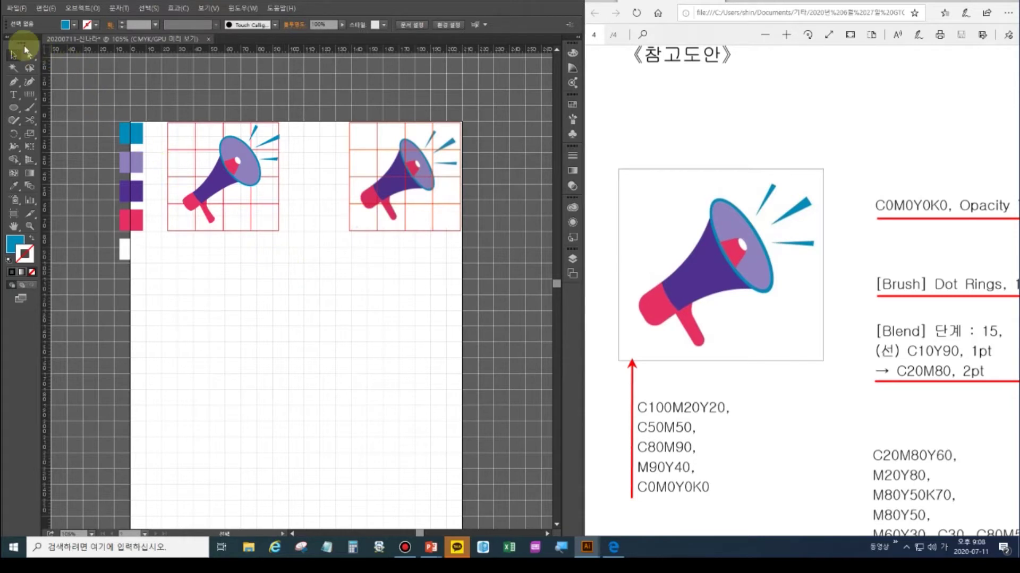
Group the whole redrawn megaphone with its sound rays and scale the group down within the red grid.
{"action": "left_click", "coordinate": [306, 260]}
{"action": "left_click_drag", "start_coordinate": [232, 208], "coordinate": [180, 97]}
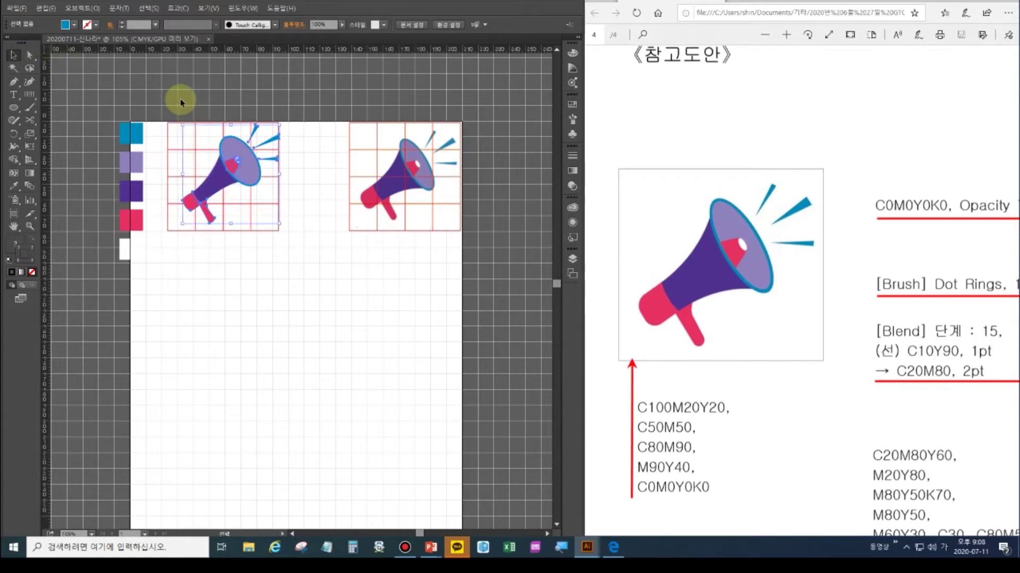
{"action": "key", "text": "ctrl+g"}
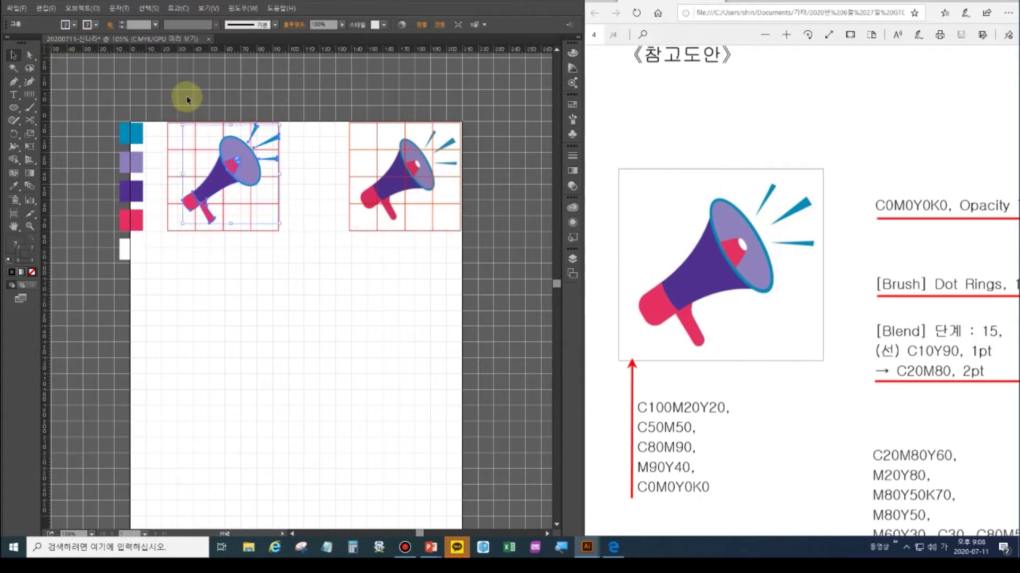
{"action": "left_click_drag", "start_coordinate": [280, 128], "coordinate": [245, 159]}
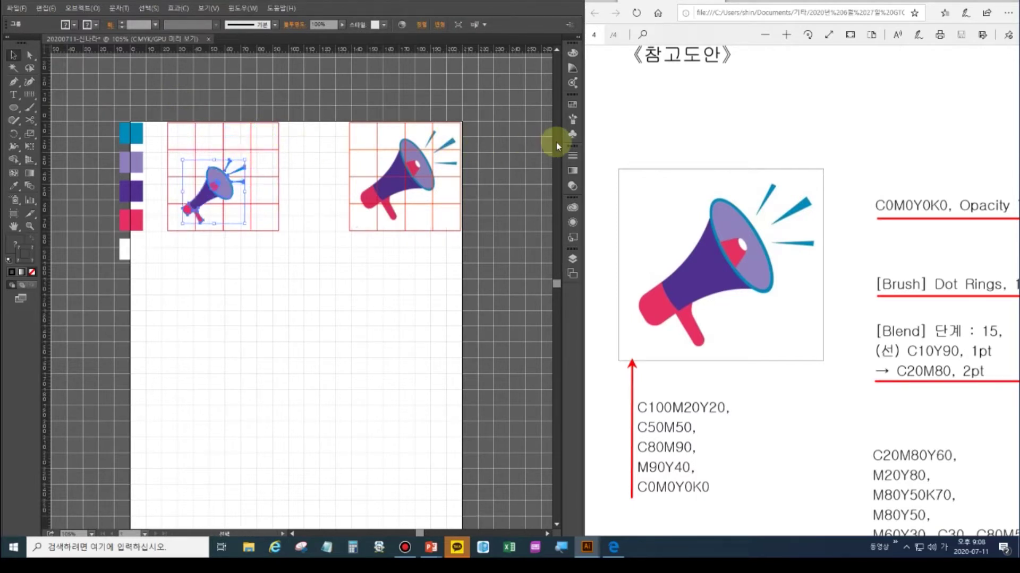
Register the megaphone group as a static symbol named 메가폰 with the export type Graphic (그래픽).
{"action": "left_click", "coordinate": [572, 135]}
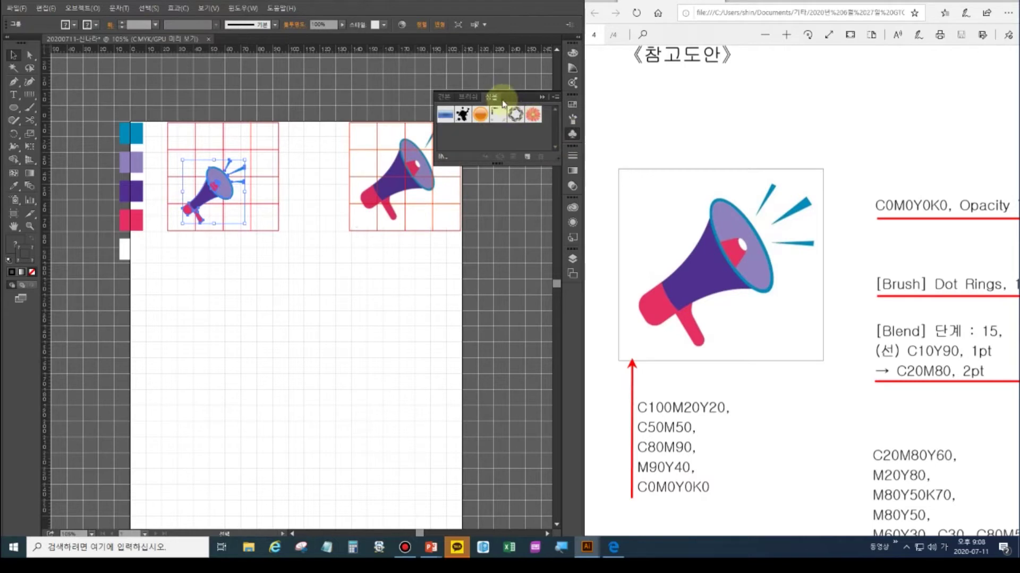
{"action": "left_click_drag", "start_coordinate": [229, 192], "coordinate": [458, 129]}
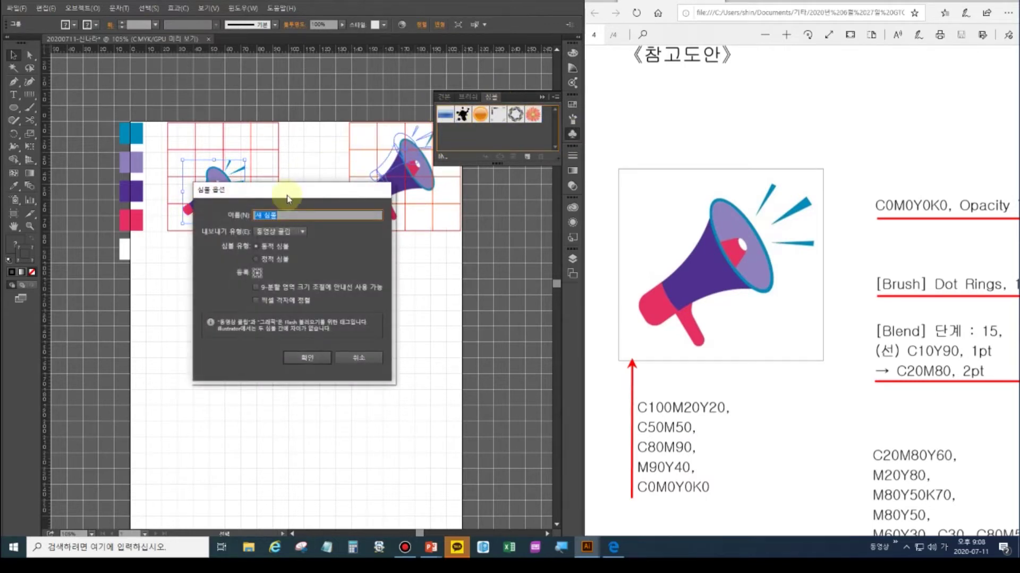
{"action": "type", "text": "메갚"}
{"action": "type", "text": "폰"}
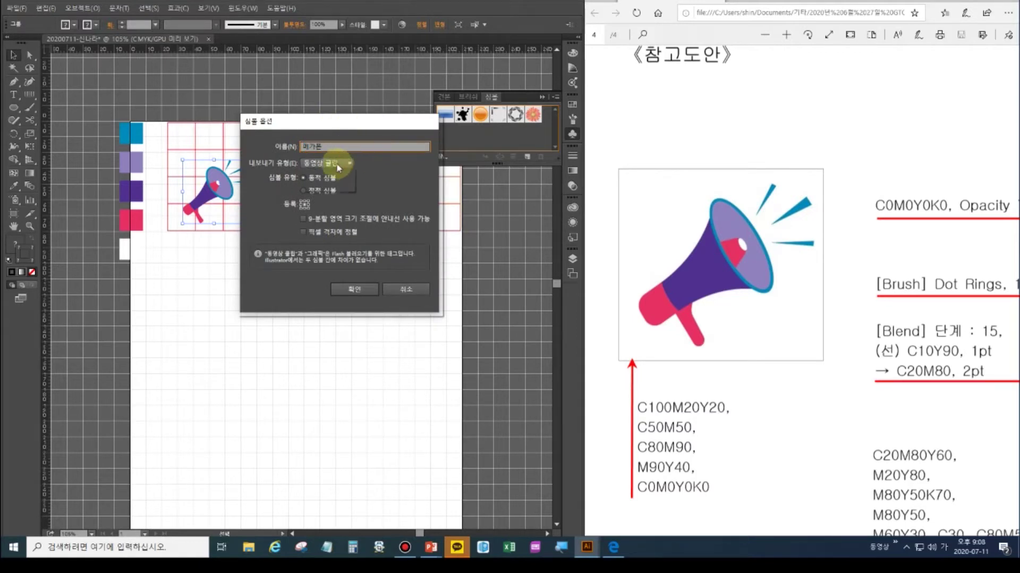
{"action": "left_click", "coordinate": [347, 164]}
{"action": "left_click", "coordinate": [328, 186]}
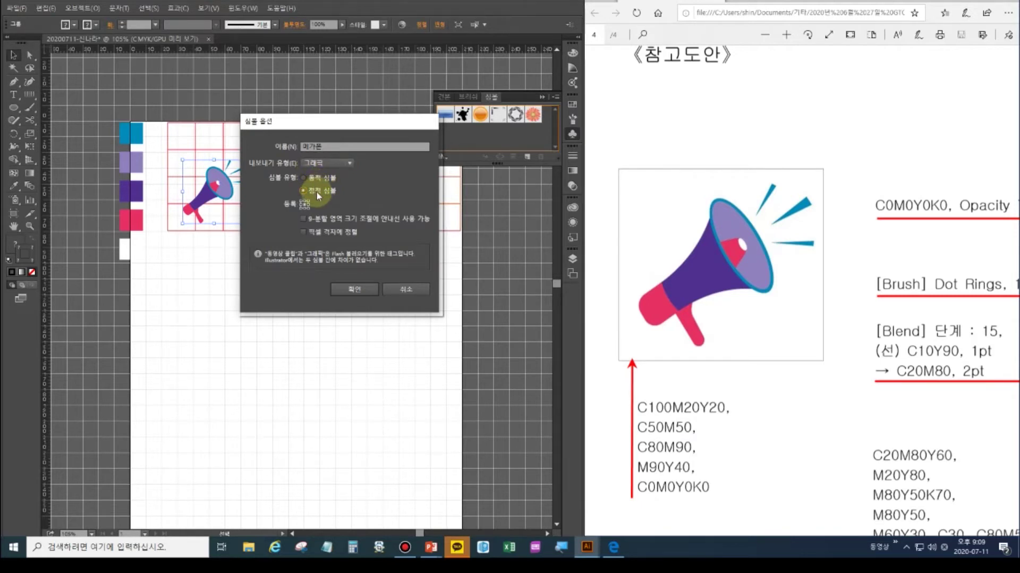
{"action": "left_click", "coordinate": [355, 290]}
Spray five instances of the megaphone symbol across the artboard below the grid with the Symbol Sprayer.
{"action": "left_click", "coordinate": [445, 132]}
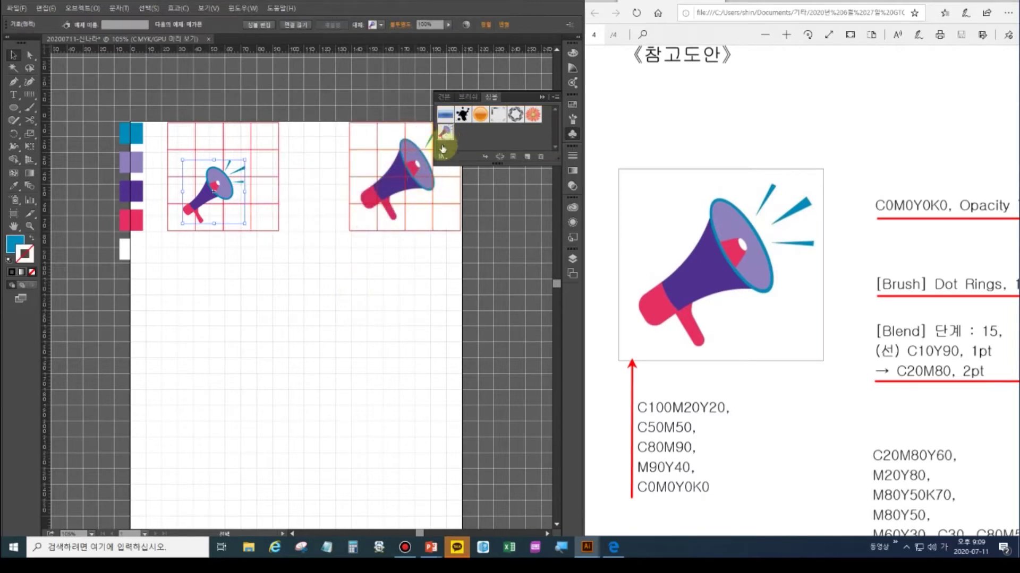
{"action": "left_click", "coordinate": [13, 162]}
{"action": "left_click", "coordinate": [13, 163]}
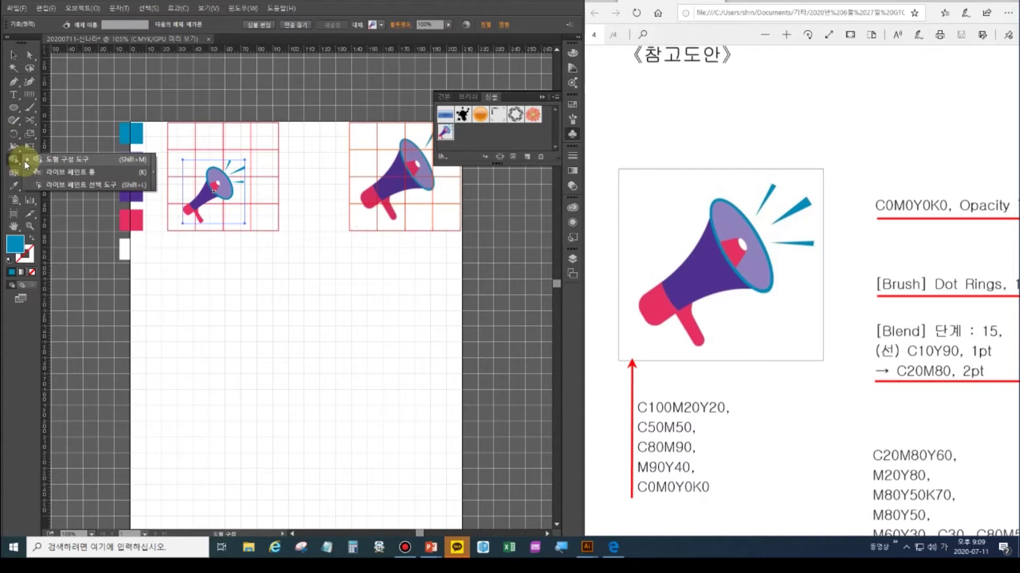
{"action": "left_click", "coordinate": [14, 151]}
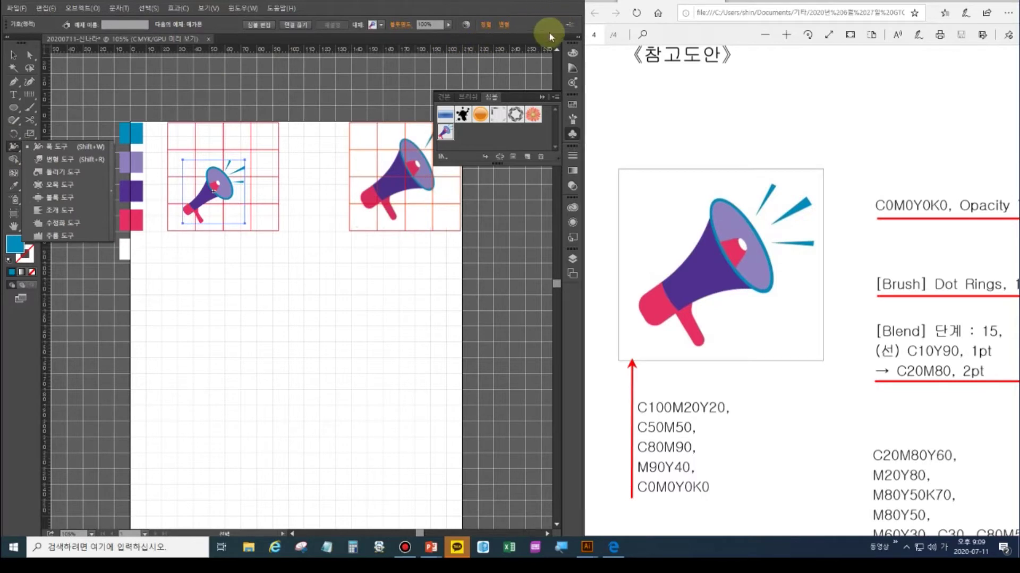
{"action": "left_click", "coordinate": [12, 199]}
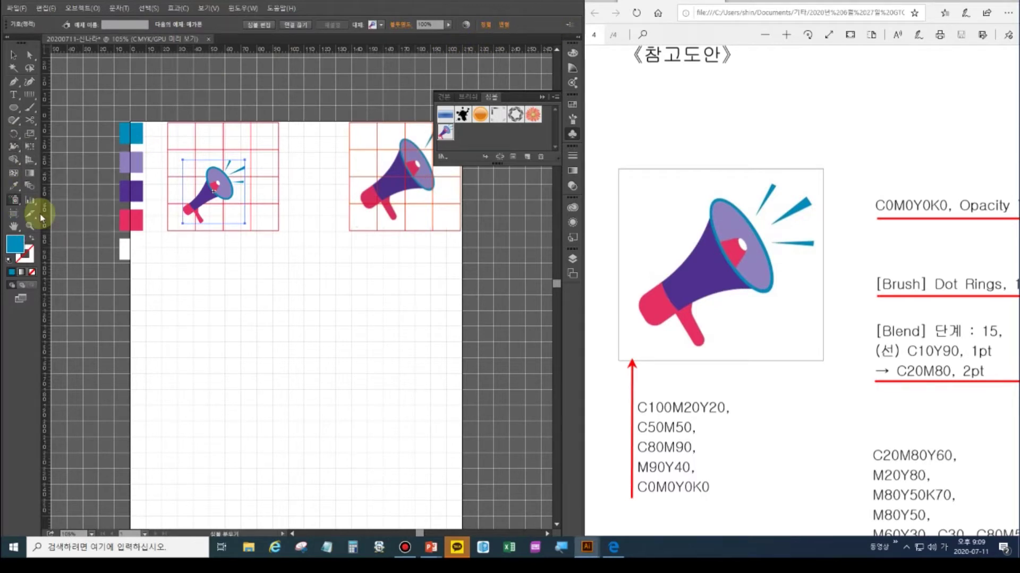
{"action": "left_click", "coordinate": [205, 316]}
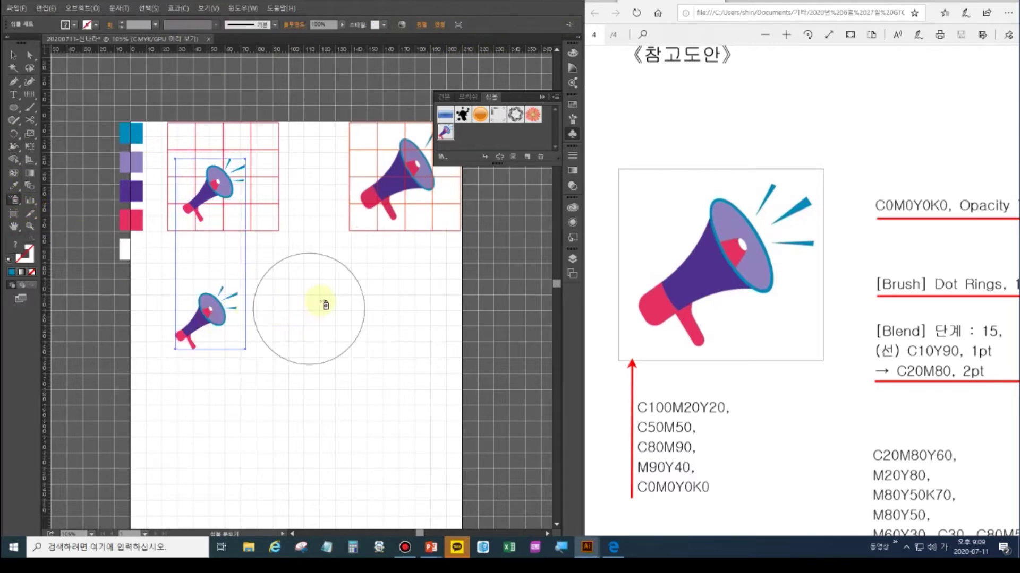
{"action": "left_click", "coordinate": [319, 300]}
{"action": "left_click", "coordinate": [339, 369]}
{"action": "left_click", "coordinate": [230, 415]}
{"action": "left_click", "coordinate": [340, 439]}
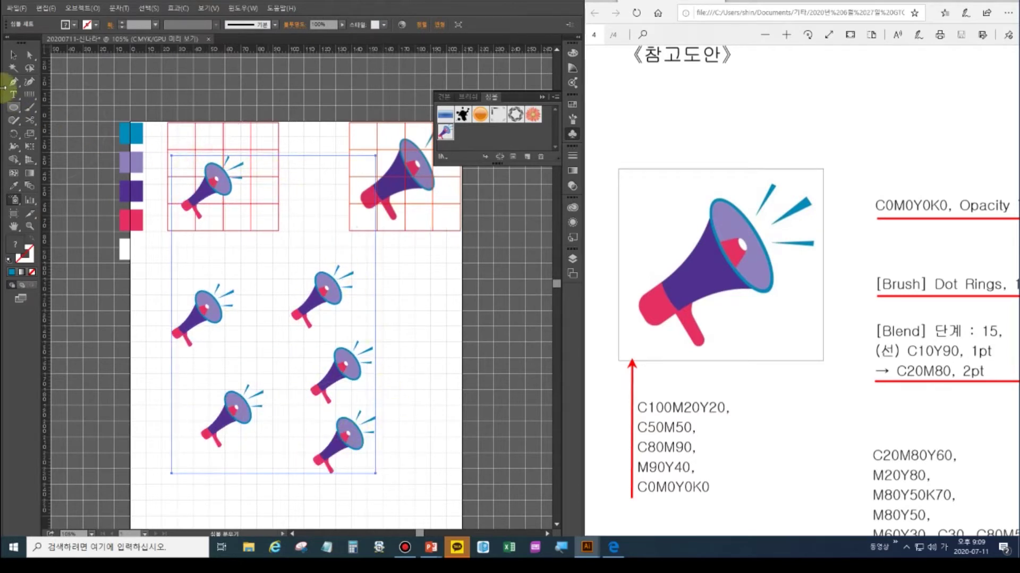
Delete all megaphones, colour swatches and the red grid so that the artboard is empty.
{"action": "left_click", "coordinate": [13, 55]}
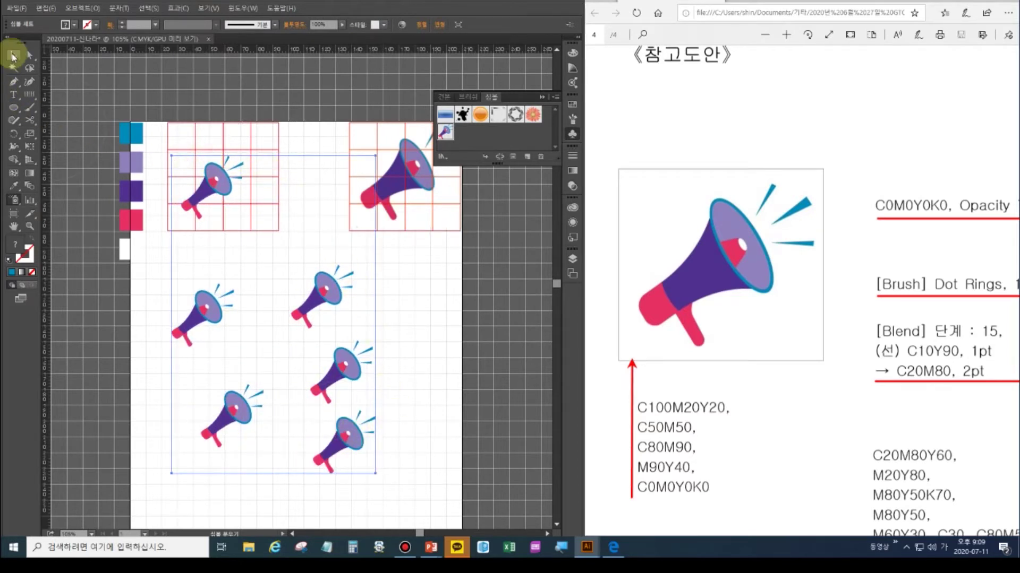
{"action": "left_click", "coordinate": [102, 96]}
{"action": "left_click_drag", "start_coordinate": [102, 96], "coordinate": [479, 450]}
{"action": "key", "text": "Delete"}
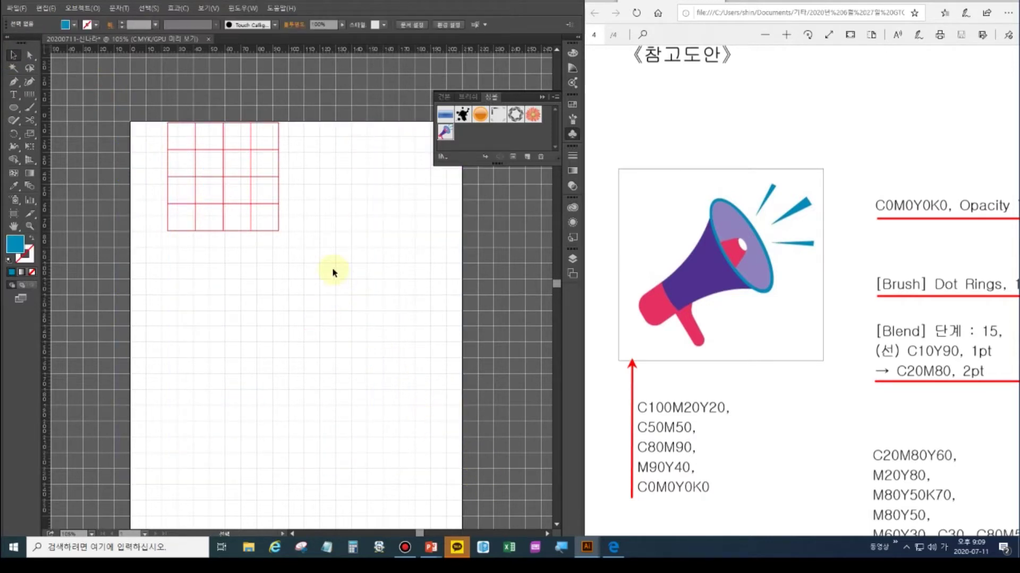
{"action": "left_click", "coordinate": [274, 232]}
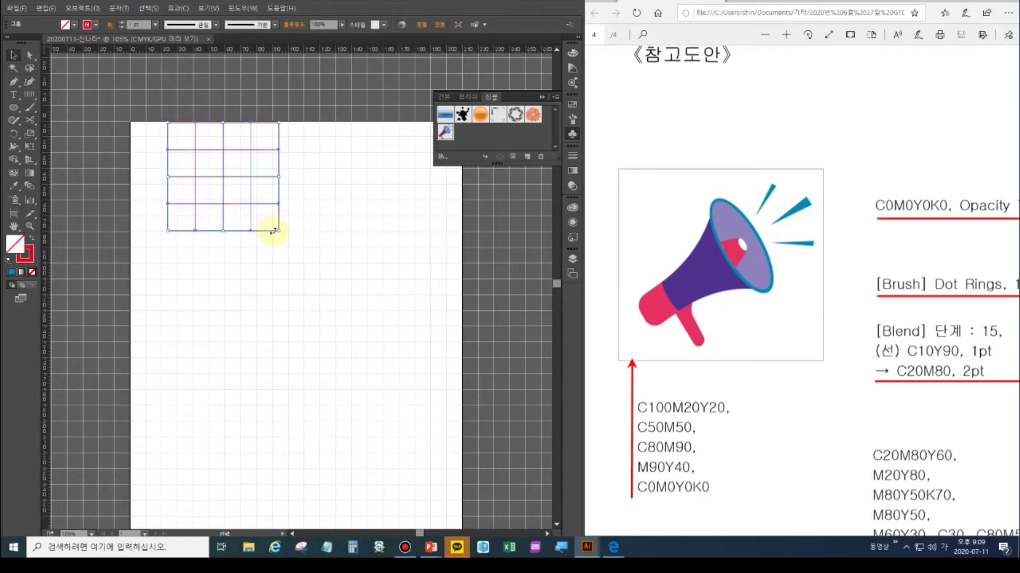
{"action": "key", "text": "Delete"}
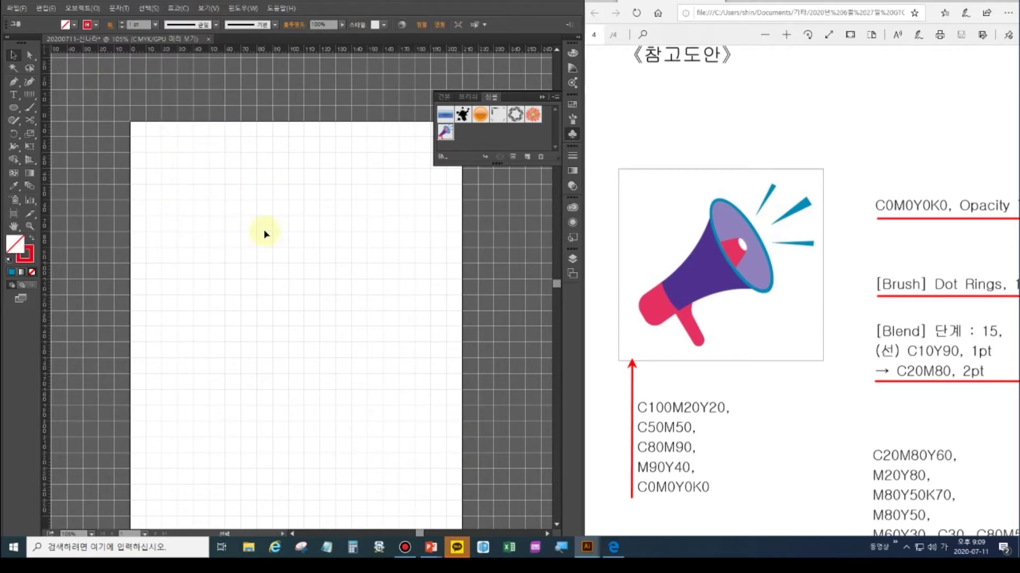
Consult the task sheet's conditions and output layout, and create a 210 × 297 mm rectangle on the artboard.
{"action": "left_click", "coordinate": [788, 355]}
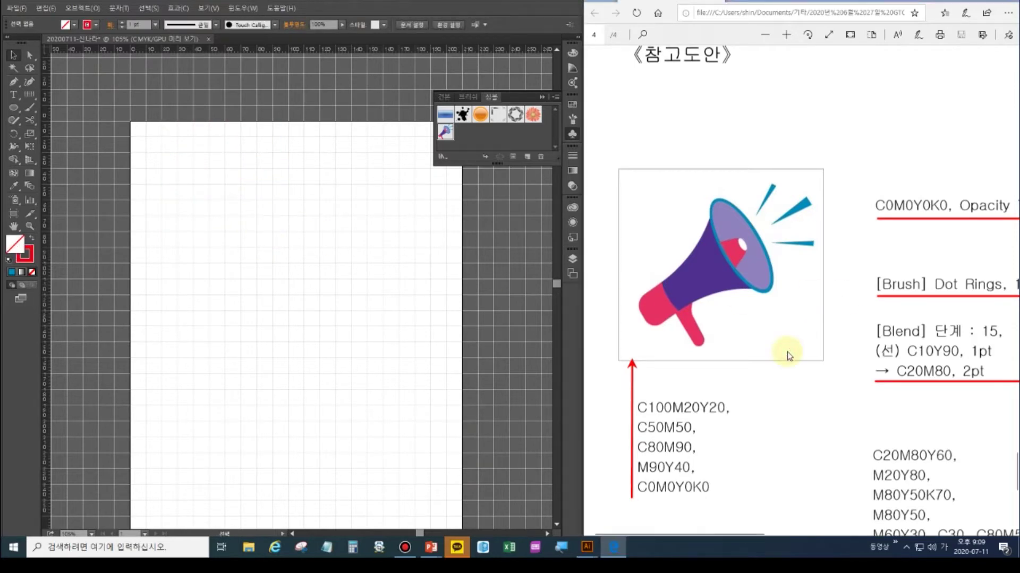
{"action": "scroll", "coordinate": [788, 355], "scroll_direction": "down", "scroll_amount": 3}
{"action": "scroll", "coordinate": [788, 354], "scroll_direction": "down", "scroll_amount": 1}
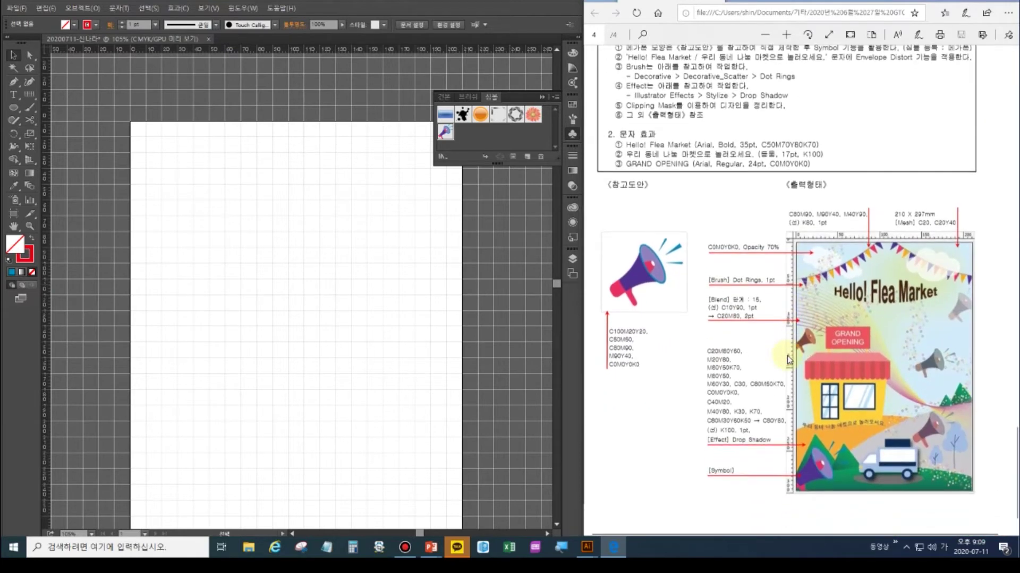
{"action": "scroll", "coordinate": [788, 356], "scroll_direction": "up", "scroll_amount": 3}
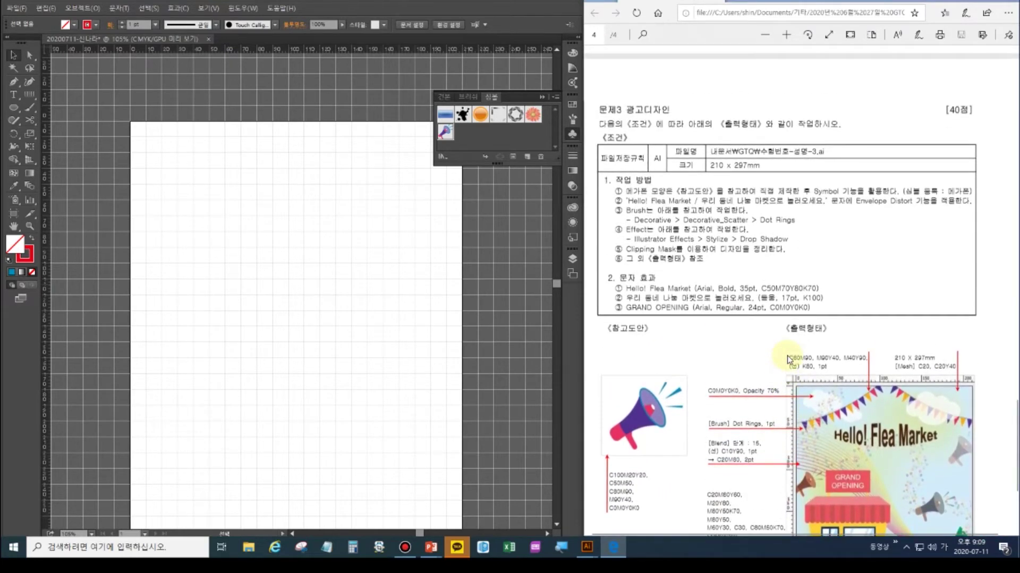
{"action": "scroll", "coordinate": [788, 361], "scroll_direction": "down", "scroll_amount": 3}
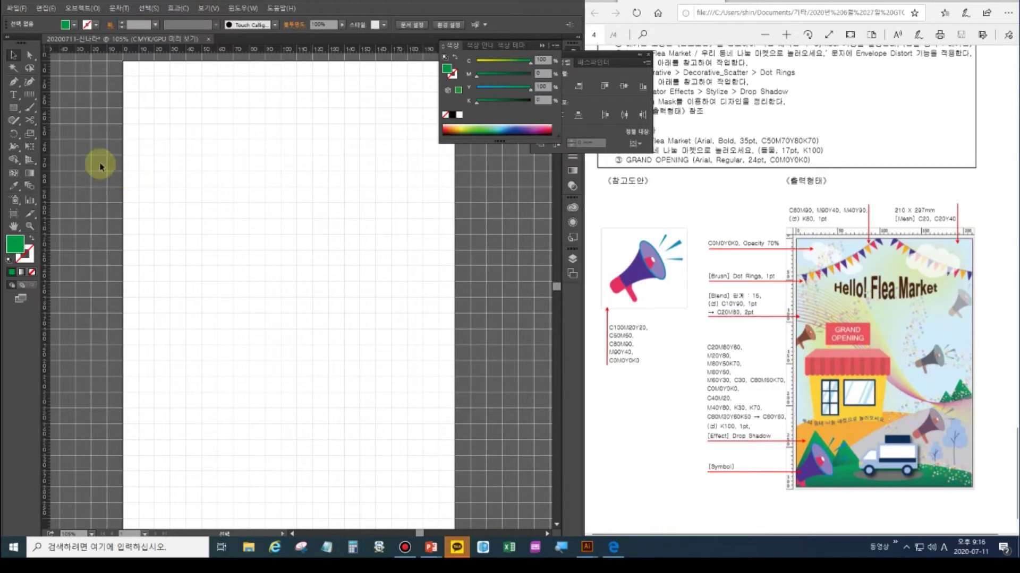
{"action": "left_click", "coordinate": [14, 108]}
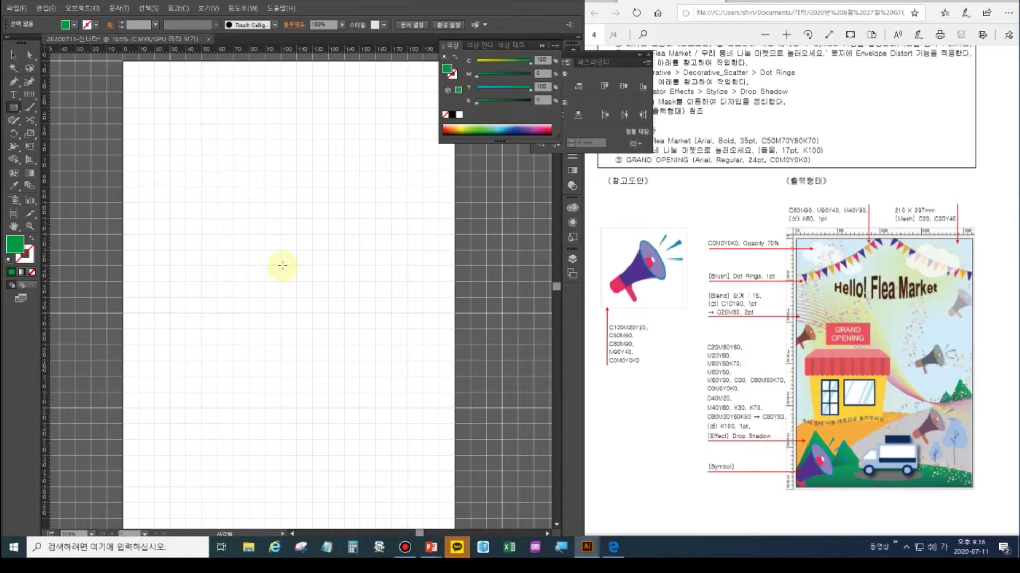
{"action": "left_click", "coordinate": [283, 265]}
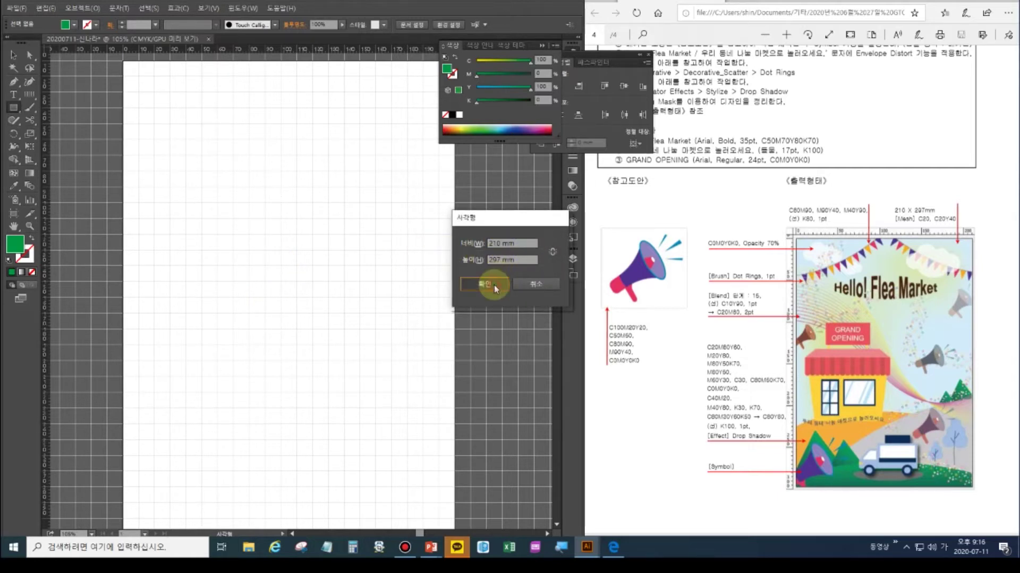
{"action": "left_click", "coordinate": [494, 284]}
{"action": "left_click", "coordinate": [16, 59]}
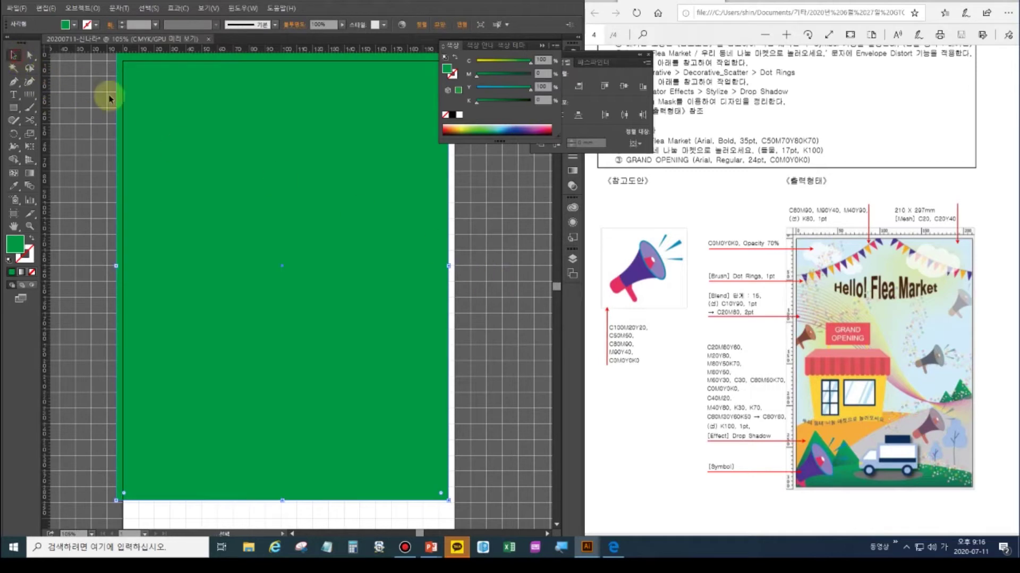
Align the rectangle to the artboard, centred both horizontally and vertically.
{"action": "key", "text": "shift+F7"}
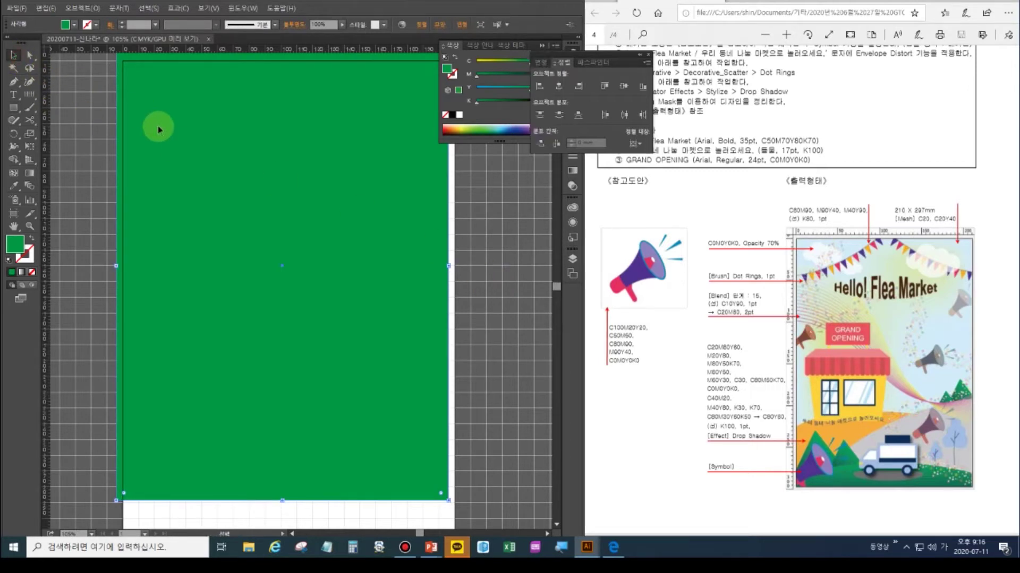
{"action": "left_click", "coordinate": [634, 144]}
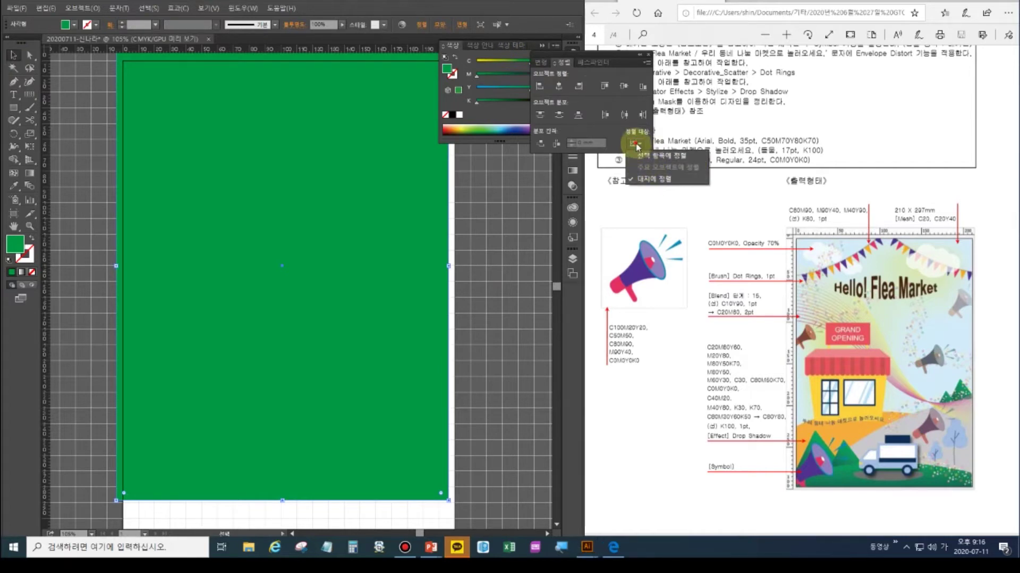
{"action": "left_click", "coordinate": [654, 180]}
{"action": "left_click", "coordinate": [559, 87]}
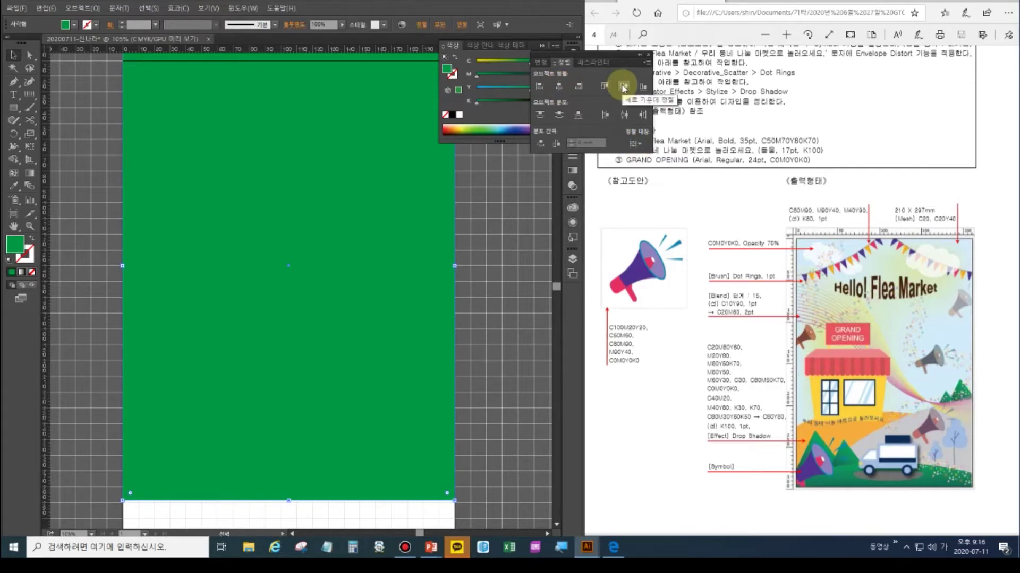
{"action": "left_click", "coordinate": [624, 87]}
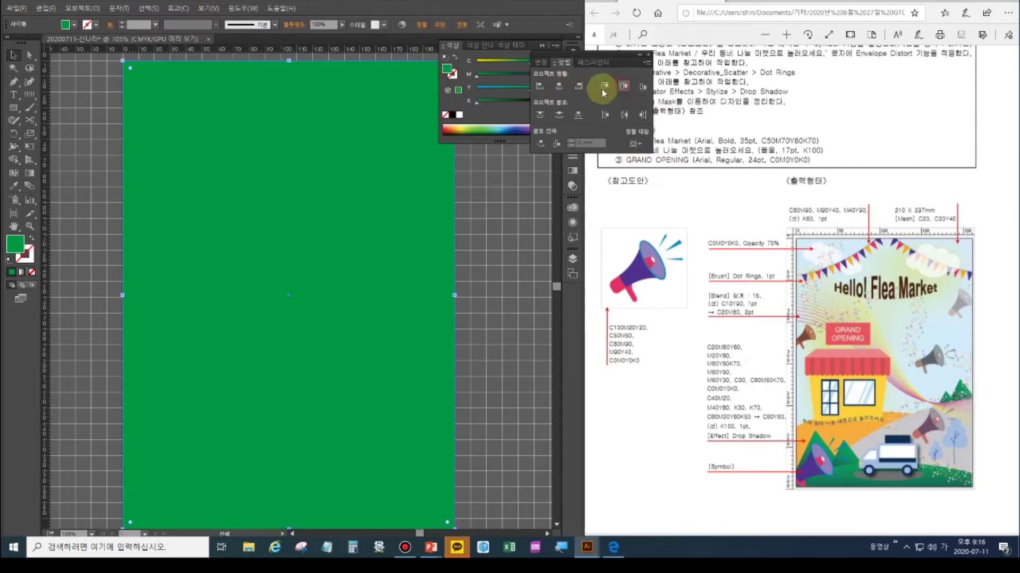
{"action": "left_click", "coordinate": [559, 88]}
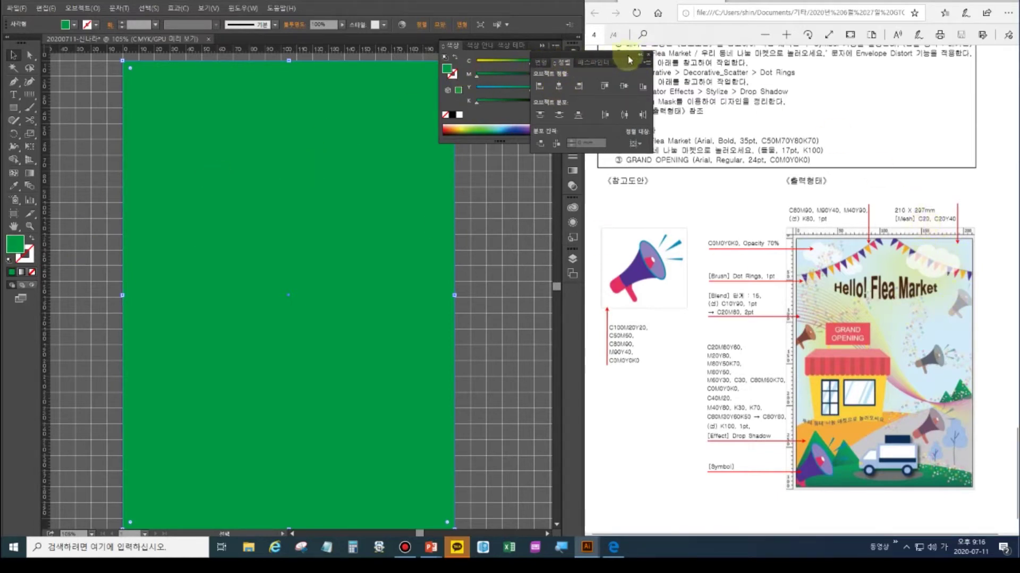
{"action": "left_click", "coordinate": [647, 56]}
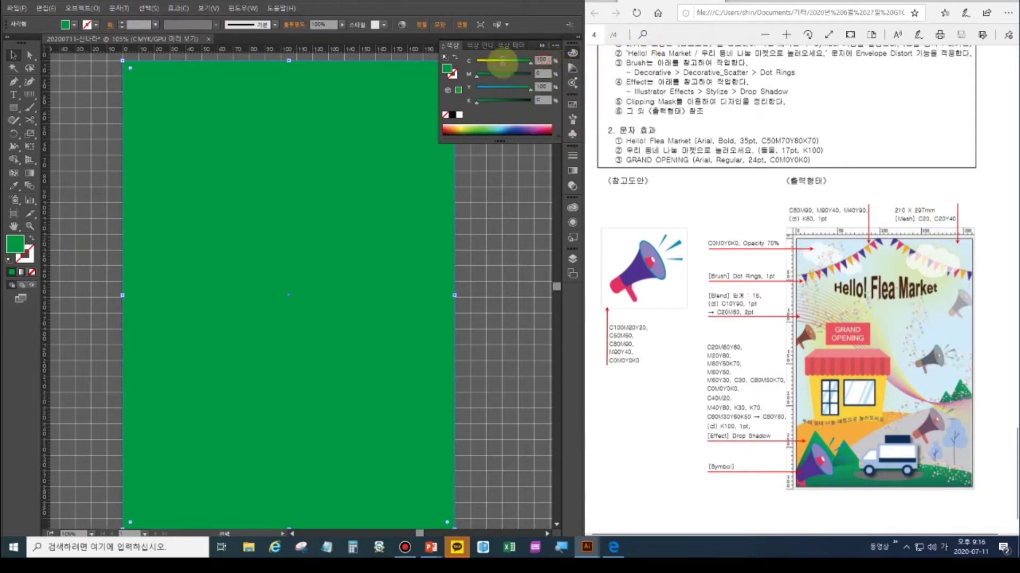
Set the rectangle's fill to C20 M0 Y0 K0.
{"action": "type", "text": "20"}
{"action": "key", "text": "Tab"}
{"action": "key", "text": "Tab"}
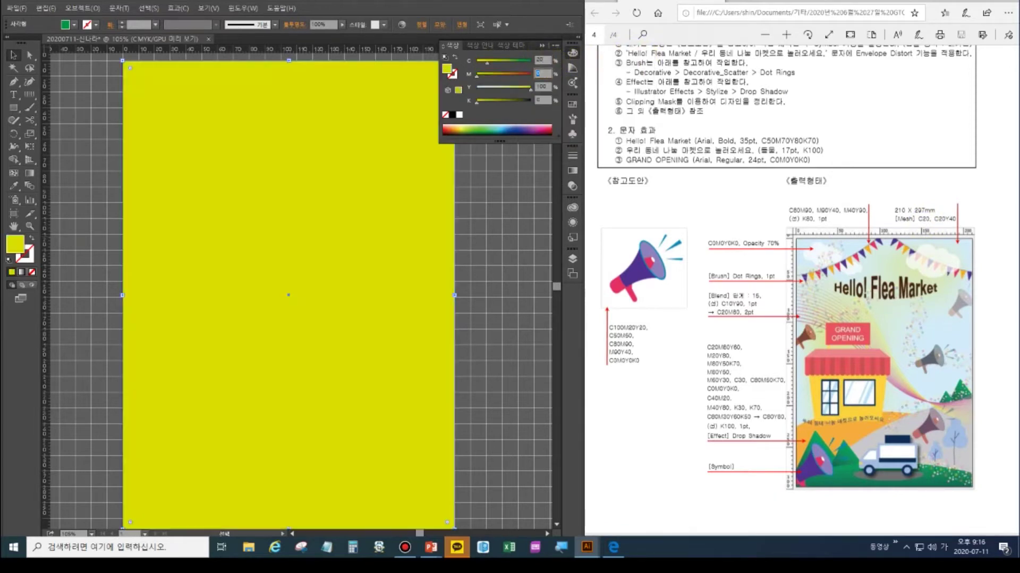
{"action": "type", "text": "0"}
{"action": "key", "text": "Return"}
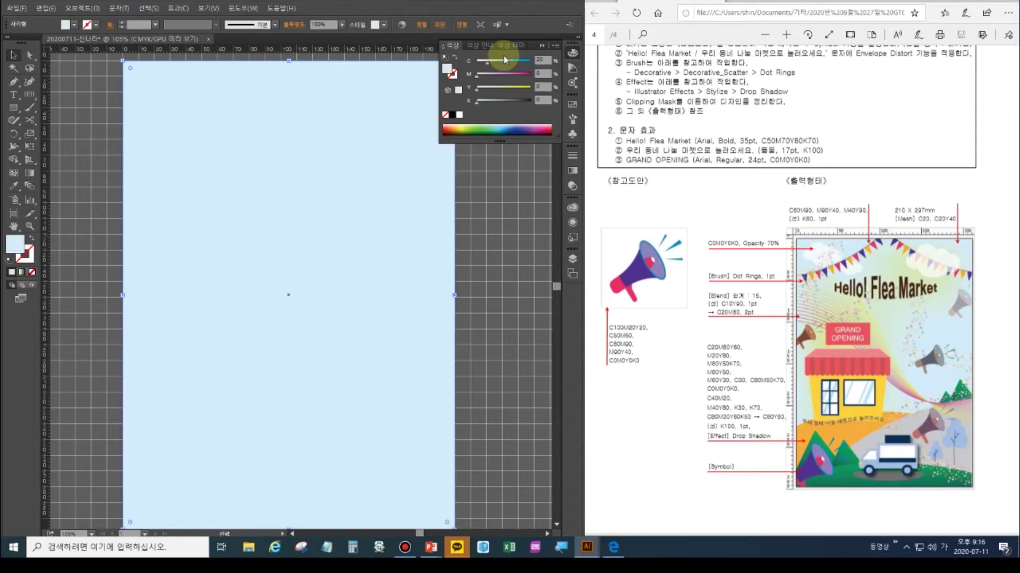
Add two gradient mesh points to the background rectangle, one near the upper right and one left of centre.
{"action": "left_click", "coordinate": [13, 175]}
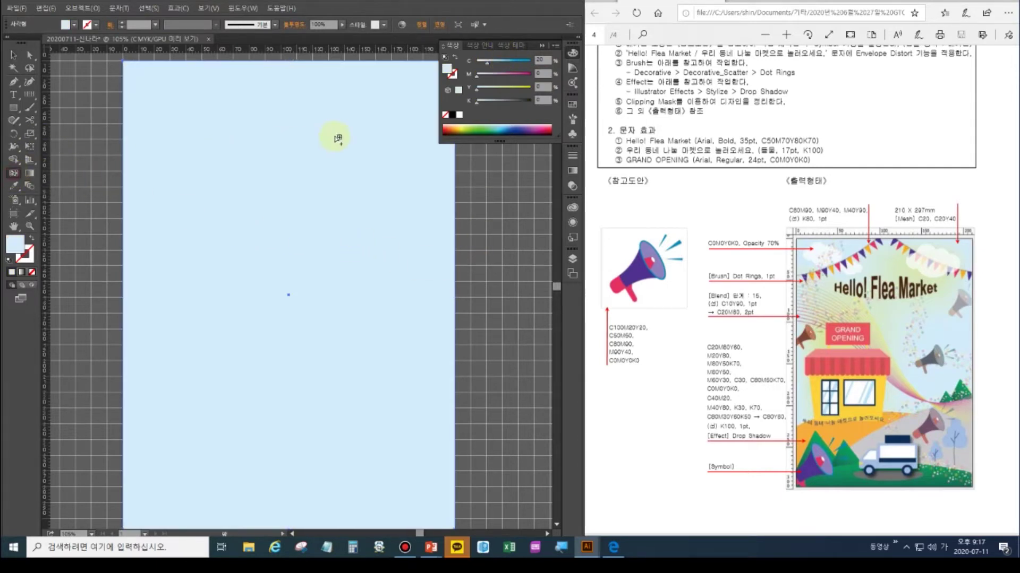
{"action": "left_click", "coordinate": [386, 131]}
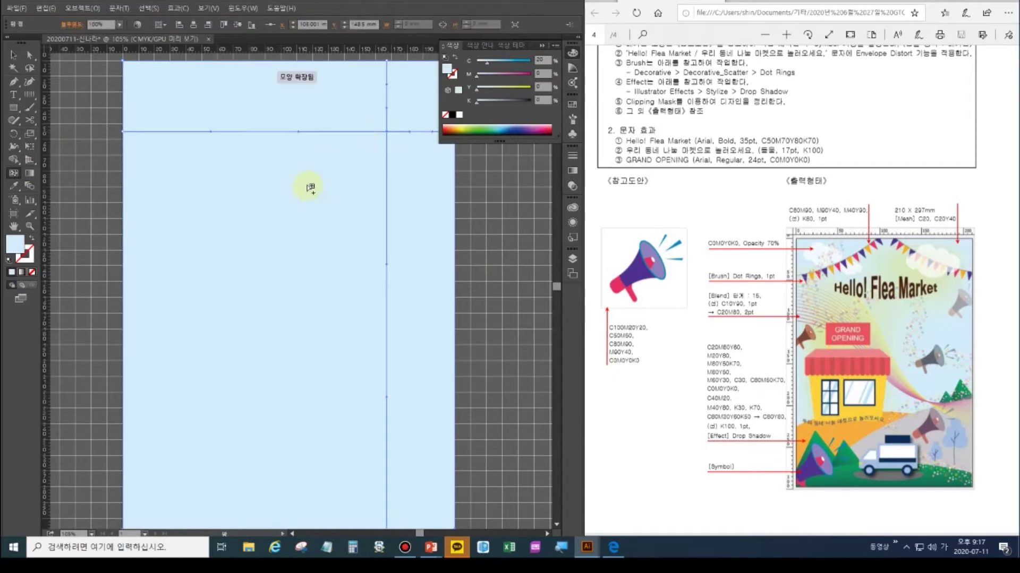
{"action": "left_click", "coordinate": [205, 270]}
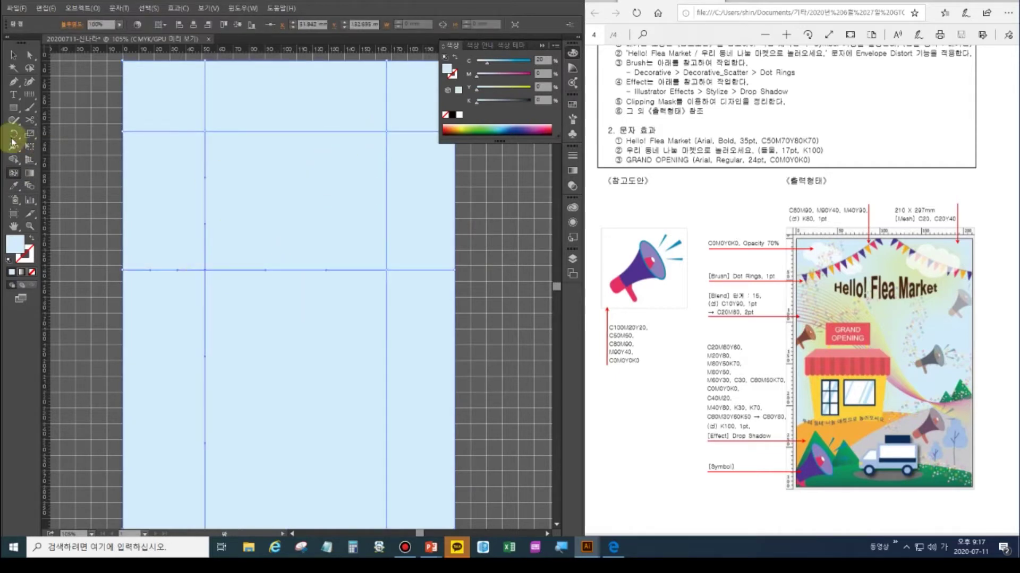
Colour the mesh point left of centre C20 M0 Y40 K0.
{"action": "left_click", "coordinate": [16, 174]}
{"action": "left_click", "coordinate": [542, 59]}
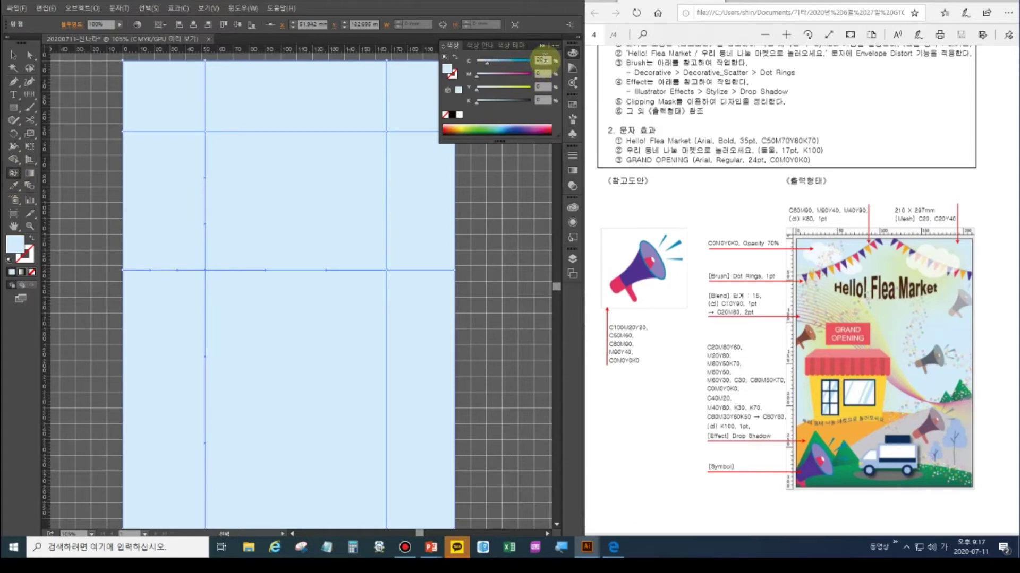
{"action": "left_click", "coordinate": [543, 86]}
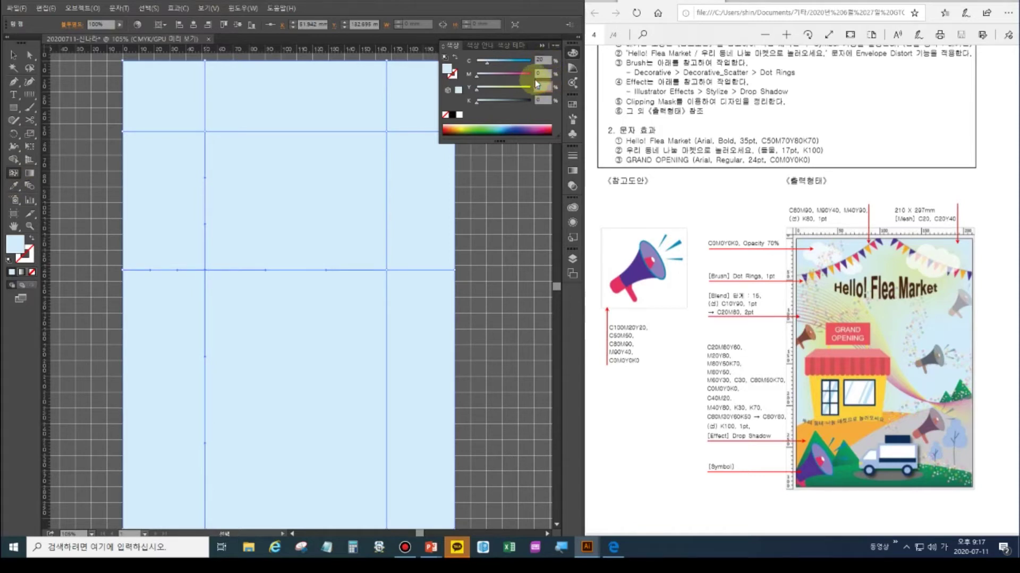
{"action": "type", "text": "40"}
{"action": "key", "text": "Return"}
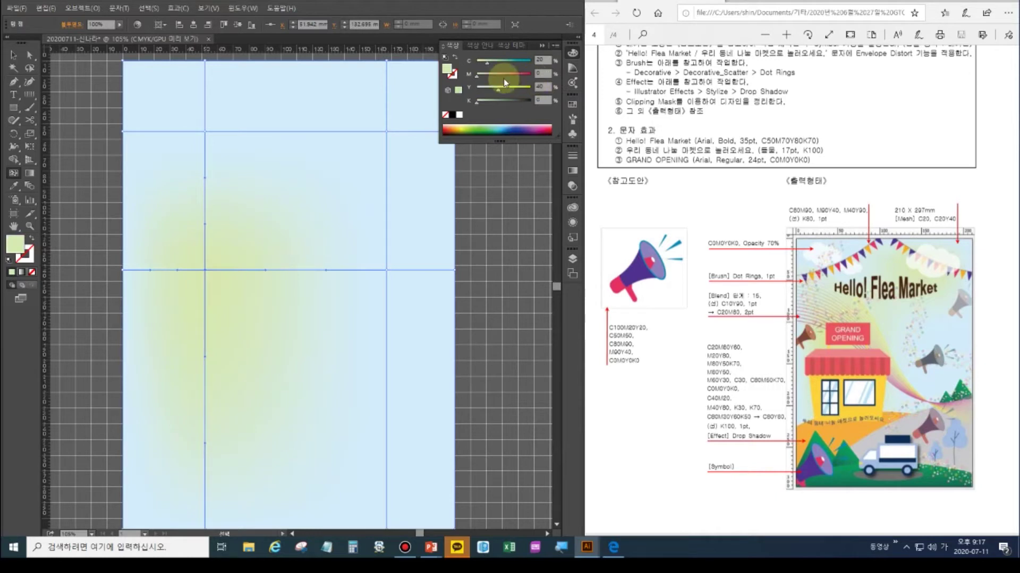
Colour the upper-right mesh point C20 M0 Y40 K0 and deselect the mesh.
{"action": "left_click", "coordinate": [30, 54]}
{"action": "left_click", "coordinate": [387, 132]}
{"action": "left_click", "coordinate": [542, 87]}
{"action": "type", "text": "40"}
{"action": "key", "text": "Return"}
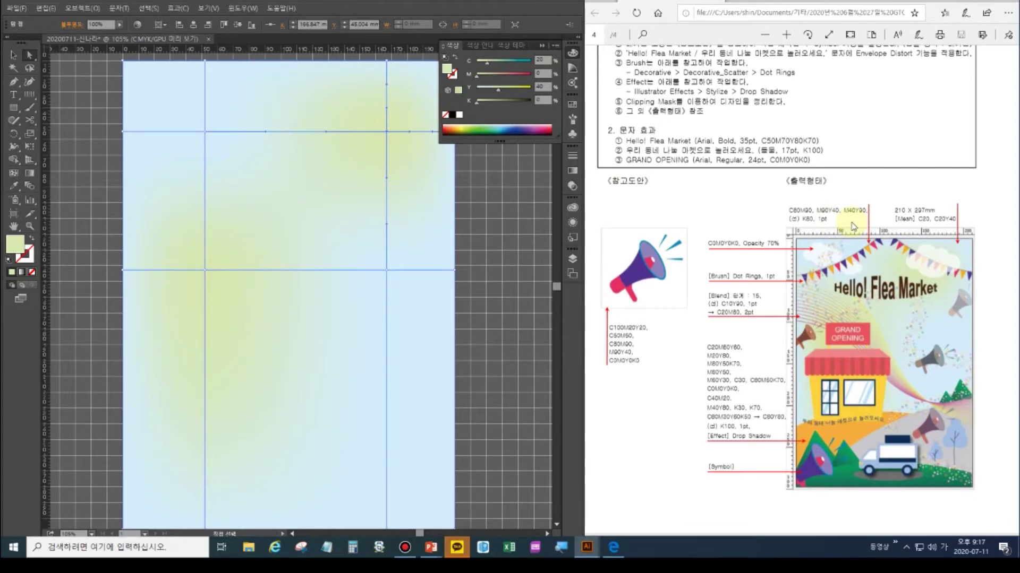
{"action": "left_click", "coordinate": [13, 54]}
{"action": "left_click", "coordinate": [181, 104]}
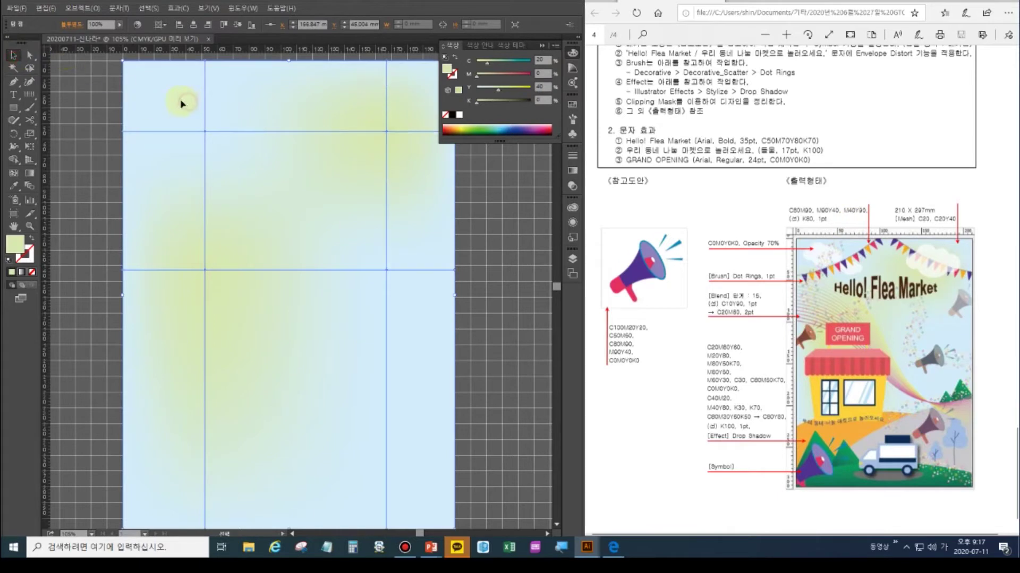
{"action": "key", "text": "ctrl+shift+a"}
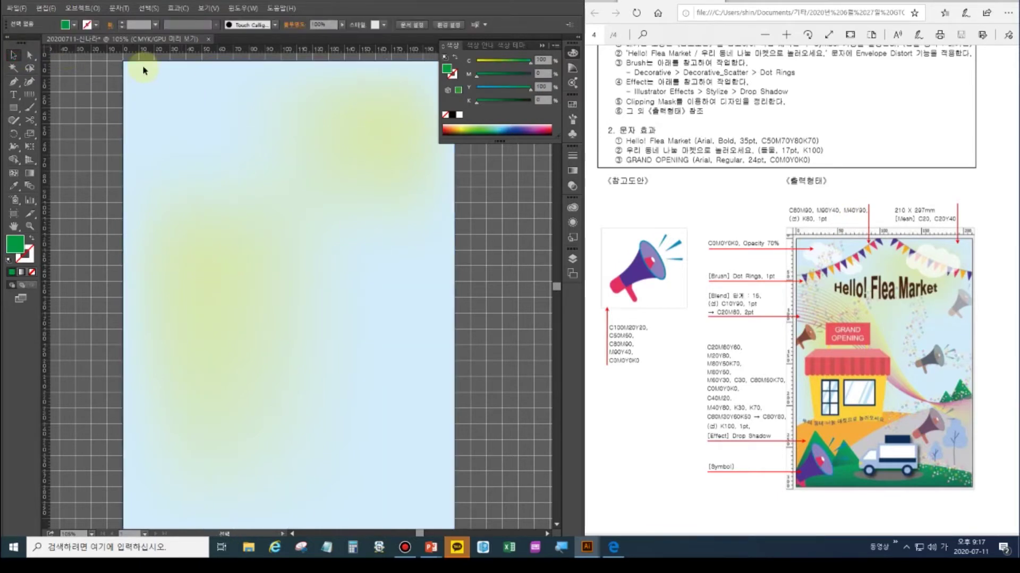
{"action": "left_click", "coordinate": [13, 108]}
{"action": "left_click_drag", "start_coordinate": [13, 108], "coordinate": [90, 133]}
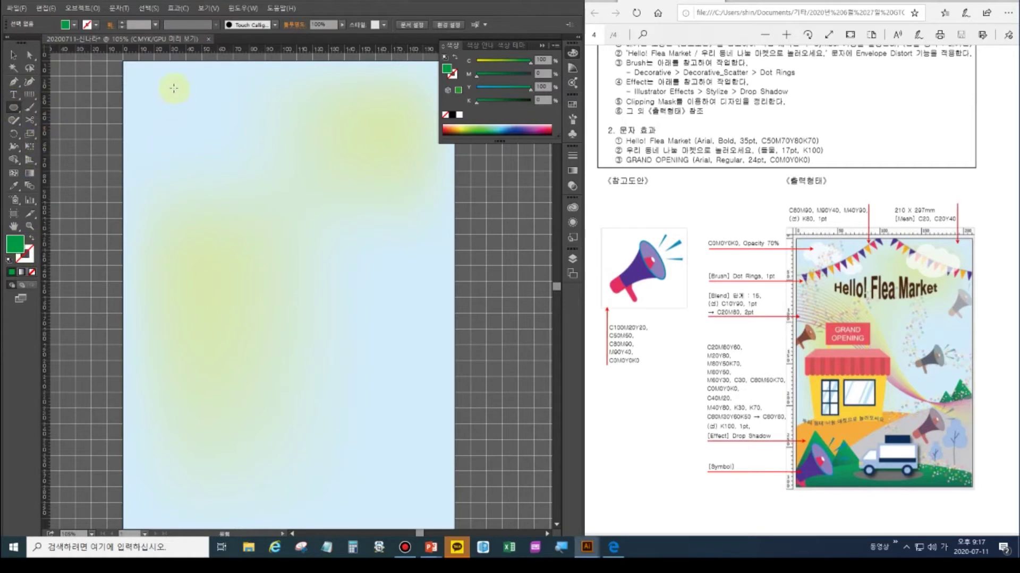
{"action": "left_click_drag", "start_coordinate": [167, 87], "coordinate": [216, 116]}
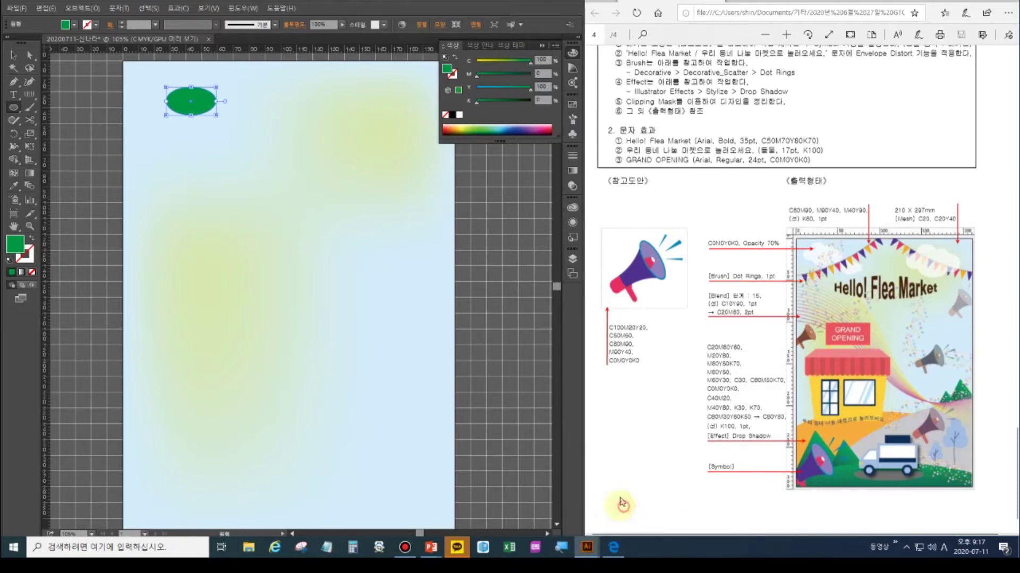
{"action": "key", "text": "alt+Tab"}
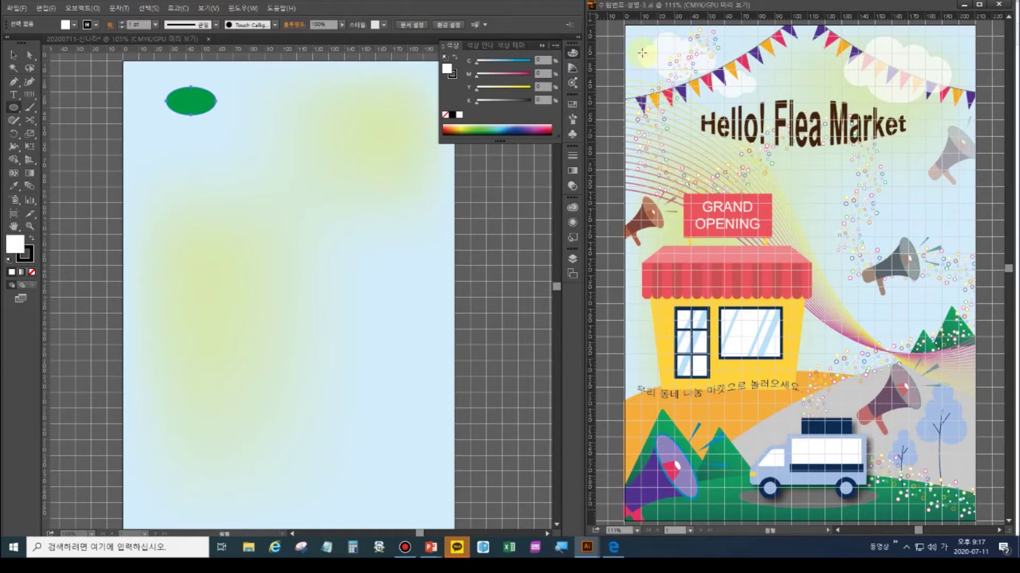
{"action": "left_click", "coordinate": [13, 54]}
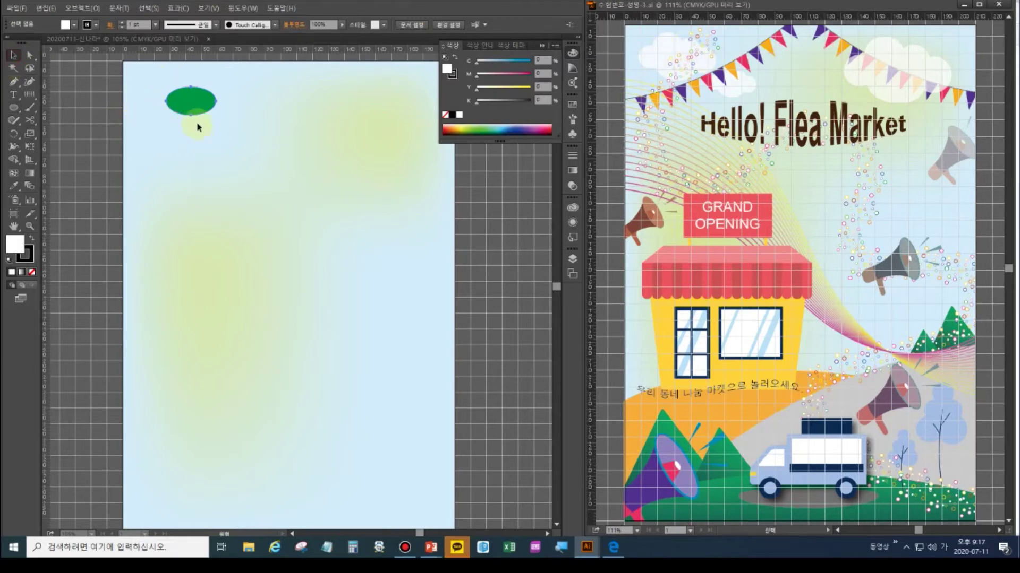
{"action": "left_click", "coordinate": [197, 103]}
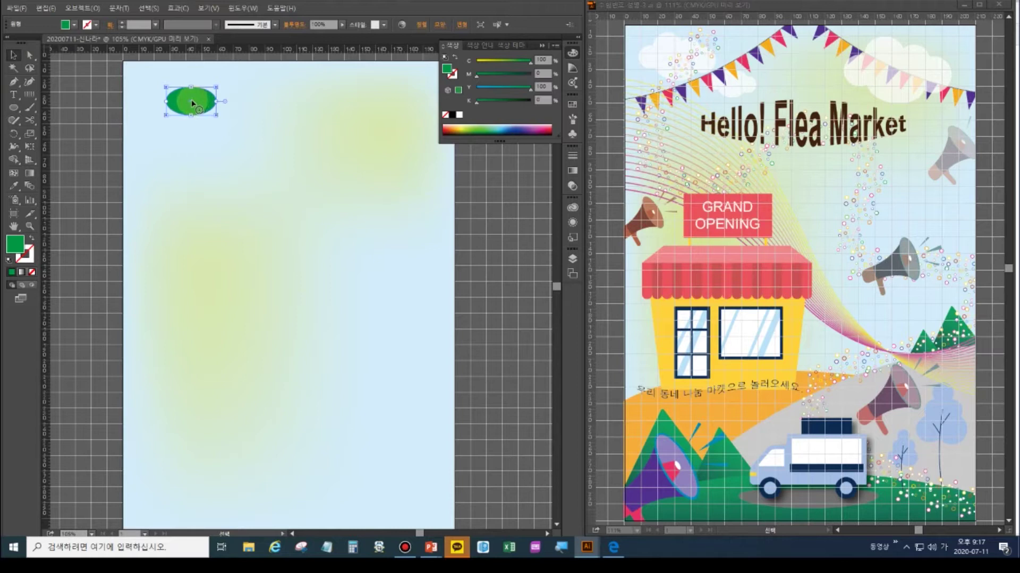
{"action": "key", "text": "Delete"}
Draw a green circle near the poster's upper-left corner and duplicate it into an overlapping cloud-shaped cluster.
{"action": "left_click", "coordinate": [14, 107]}
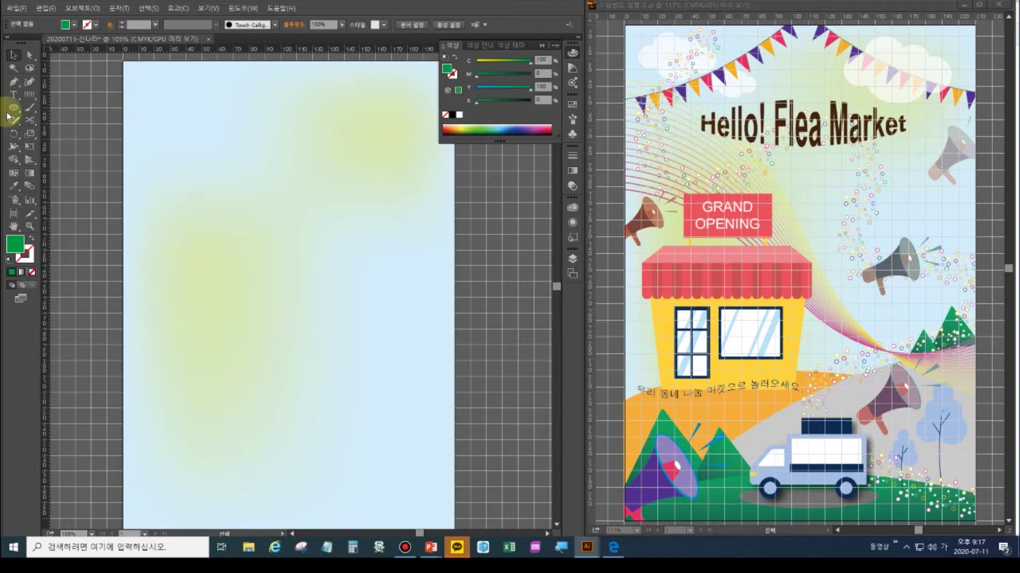
{"action": "left_click_drag", "start_coordinate": [180, 114], "coordinate": [188, 116]}
{"action": "left_click", "coordinate": [13, 54]}
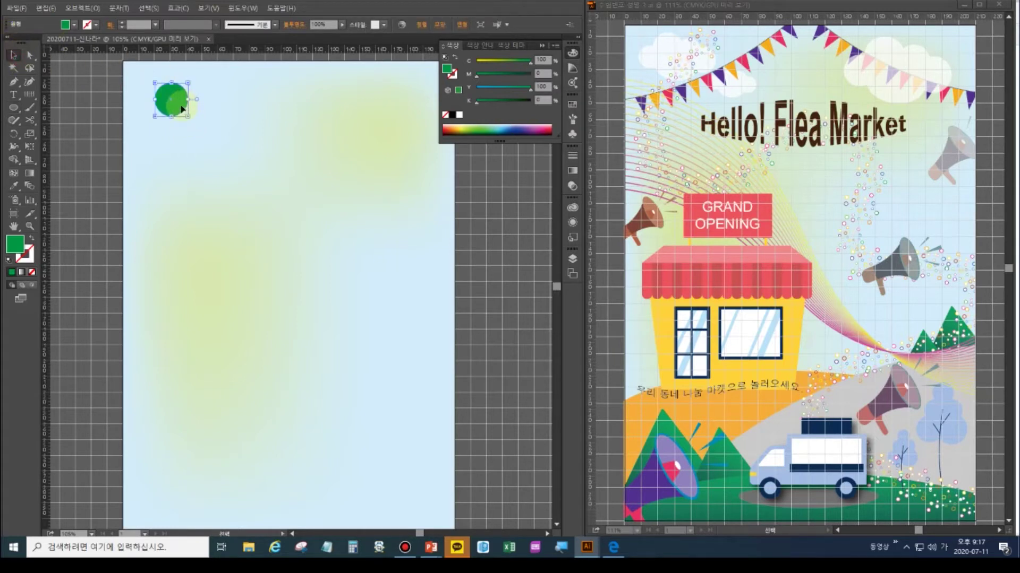
{"action": "left_click_drag", "start_coordinate": [181, 109], "coordinate": [204, 115]}
{"action": "left_click_drag", "start_coordinate": [212, 124], "coordinate": [168, 128]}
Unite the overlapping circles into one cloud shape and give it a white fill with no stroke.
{"action": "left_click_drag", "start_coordinate": [123, 71], "coordinate": [236, 167]}
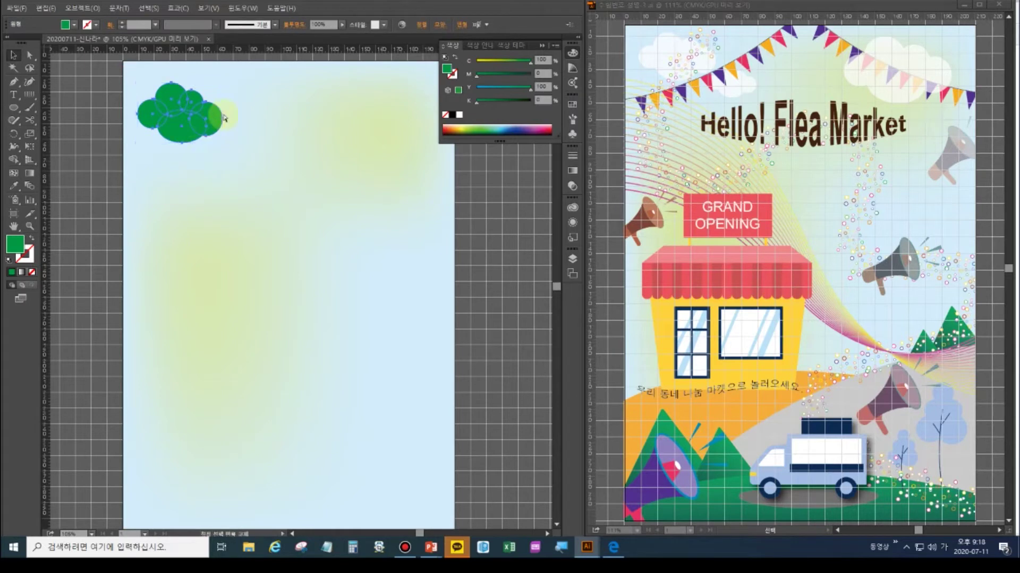
{"action": "key", "text": "ctrl+shift+F9"}
{"action": "left_click", "coordinate": [542, 91]}
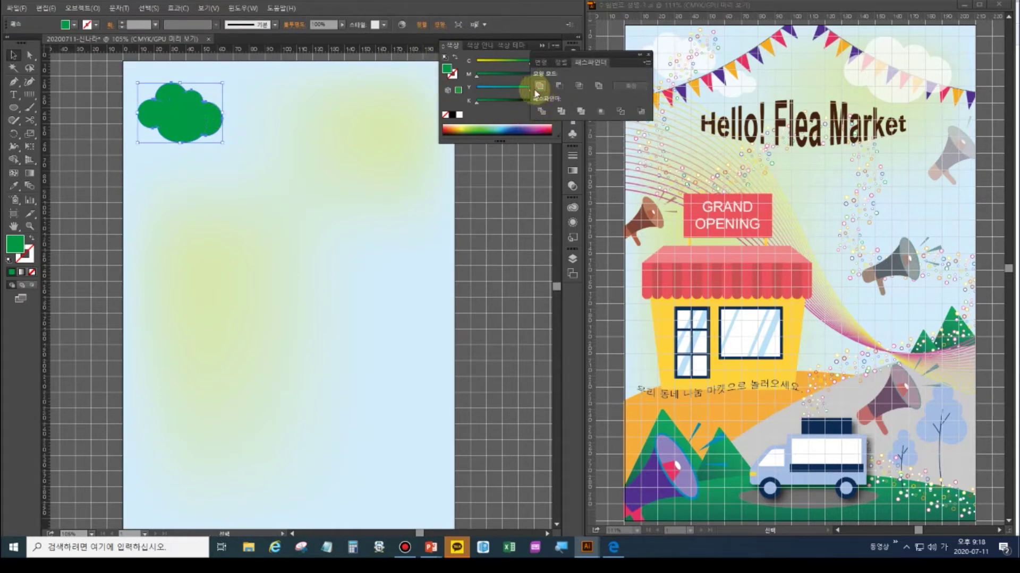
{"action": "left_click", "coordinate": [9, 260]}
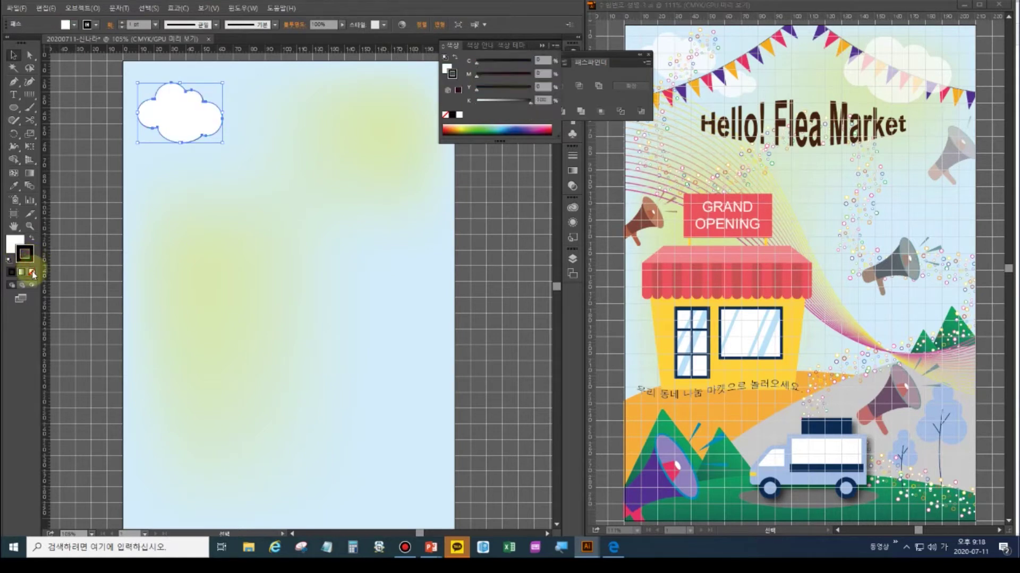
{"action": "left_click", "coordinate": [32, 273]}
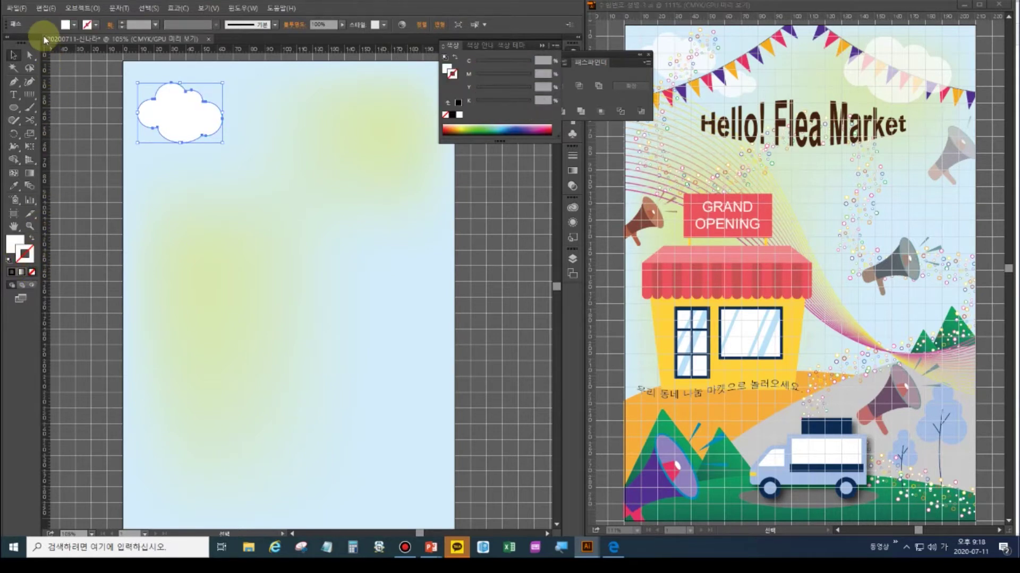
Duplicate the cloud as a smaller copy at its lower right and a larger copy near the poster's upper-right corner.
{"action": "left_click_drag", "start_coordinate": [192, 125], "coordinate": [248, 153]}
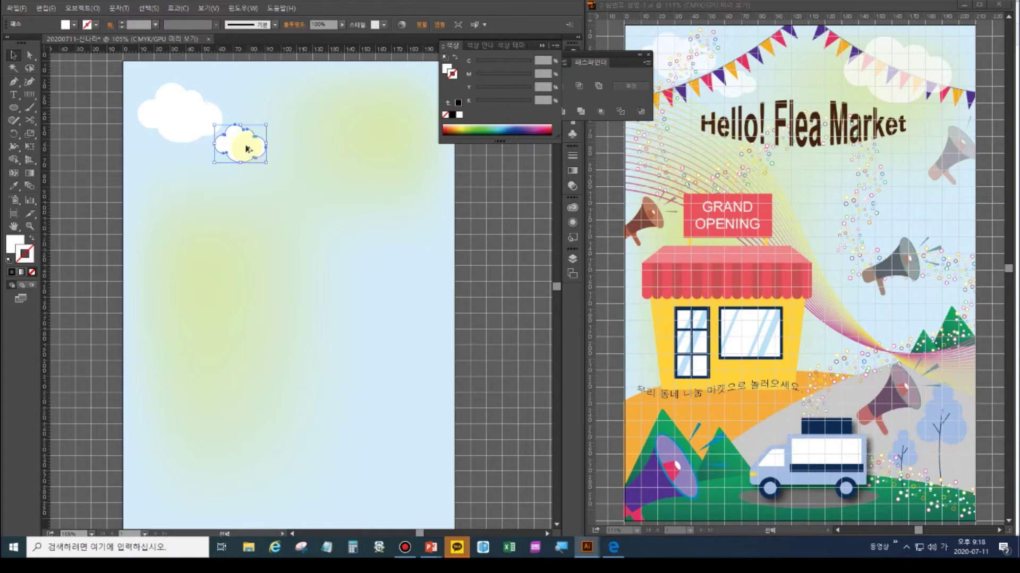
{"action": "left_click_drag", "start_coordinate": [244, 142], "coordinate": [452, 149]}
{"action": "left_click_drag", "start_coordinate": [387, 103], "coordinate": [373, 102]}
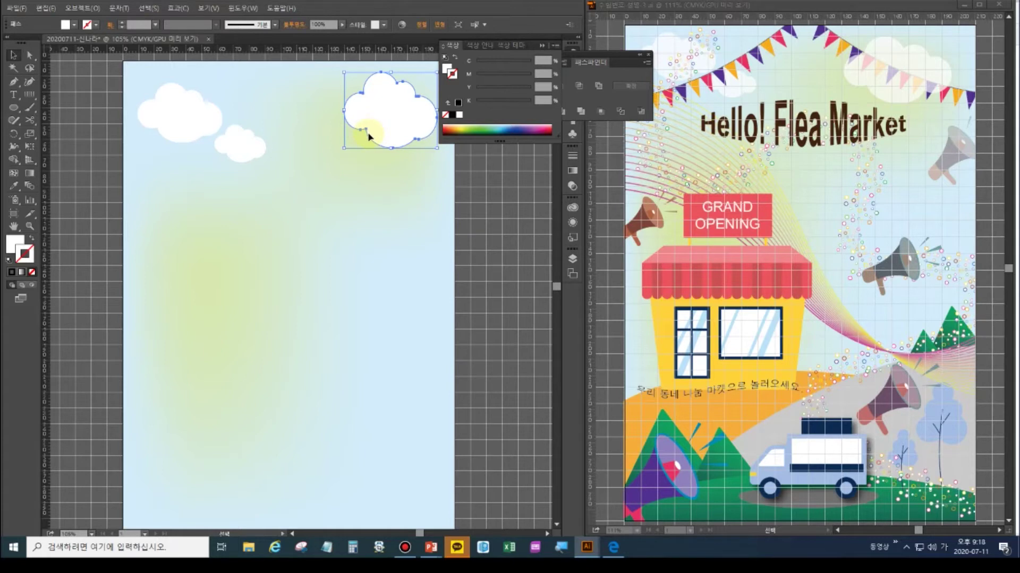
{"action": "left_click", "coordinate": [648, 55]}
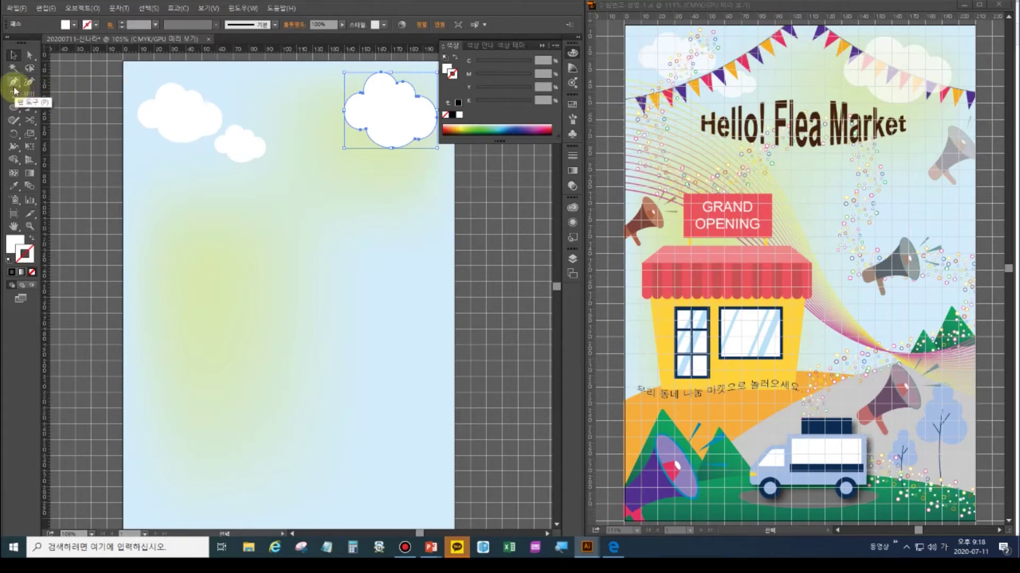
{"action": "left_click", "coordinate": [62, 166]}
Draw a sagging curve with the Pen tool from the poster's top edge down to its left edge for the bunting string.
{"action": "left_click", "coordinate": [13, 81]}
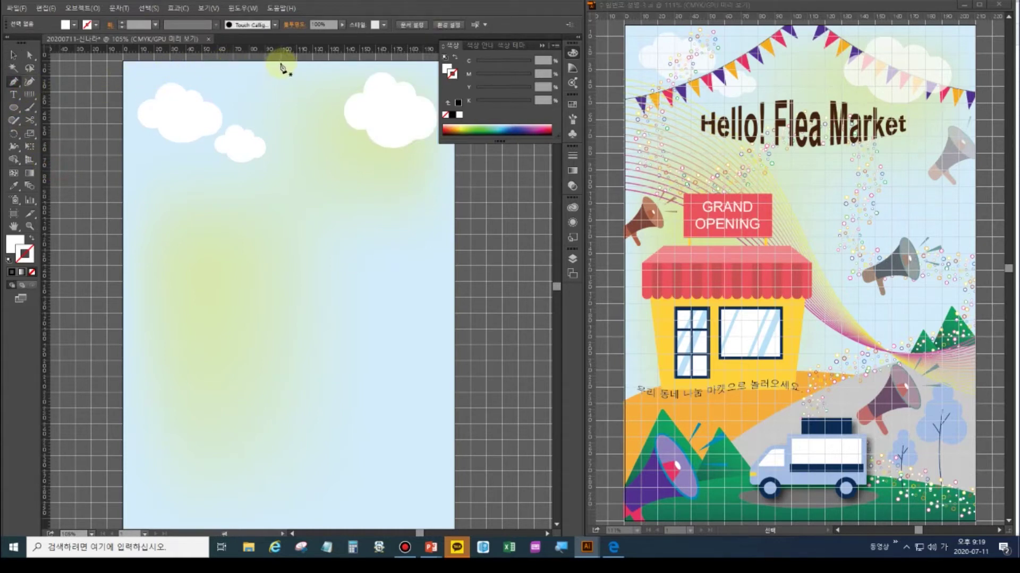
{"action": "left_click", "coordinate": [280, 63]}
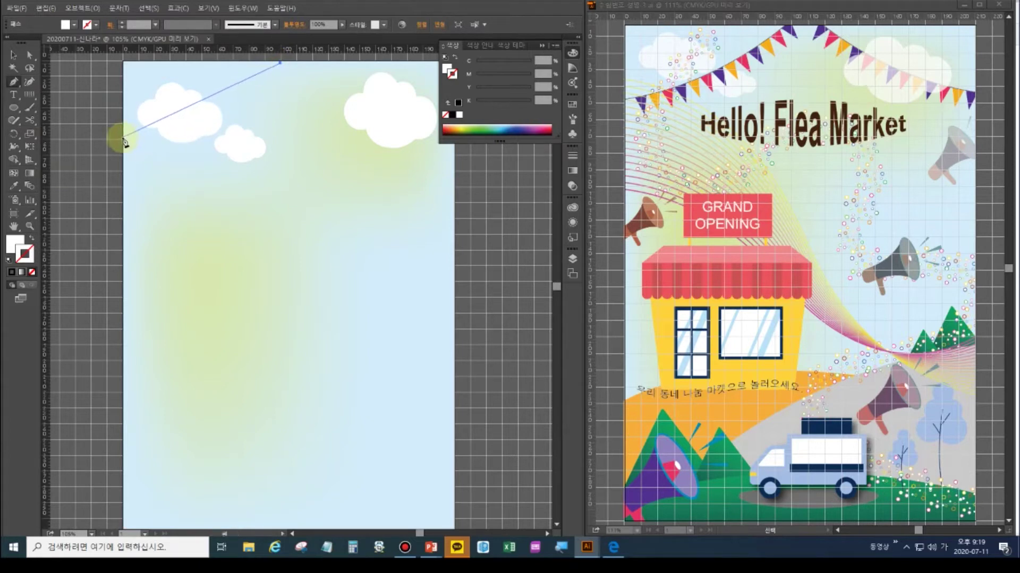
{"action": "left_click_drag", "start_coordinate": [123, 139], "coordinate": [89, 150]}
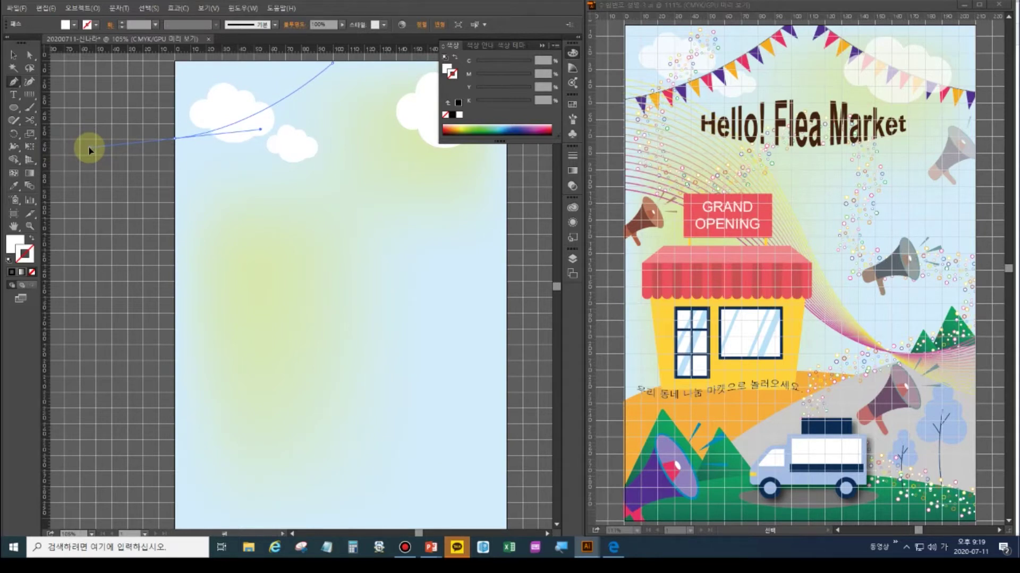
{"action": "left_click_drag", "start_coordinate": [90, 151], "coordinate": [91, 151]}
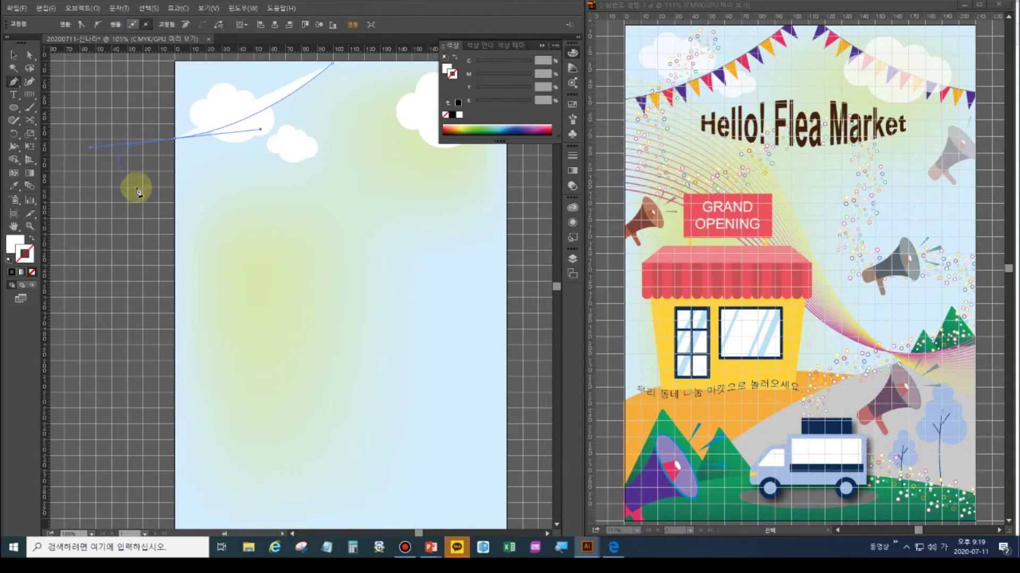
{"action": "left_click", "coordinate": [127, 216], "text": "ctrl"}
Give the bunting curve a black 1 pt stroke with no fill.
{"action": "left_click", "coordinate": [13, 55]}
{"action": "left_click", "coordinate": [285, 94]}
{"action": "left_click", "coordinate": [9, 260]}
{"action": "left_click", "coordinate": [24, 250]}
{"action": "left_click", "coordinate": [13, 242]}
{"action": "left_click", "coordinate": [32, 272]}
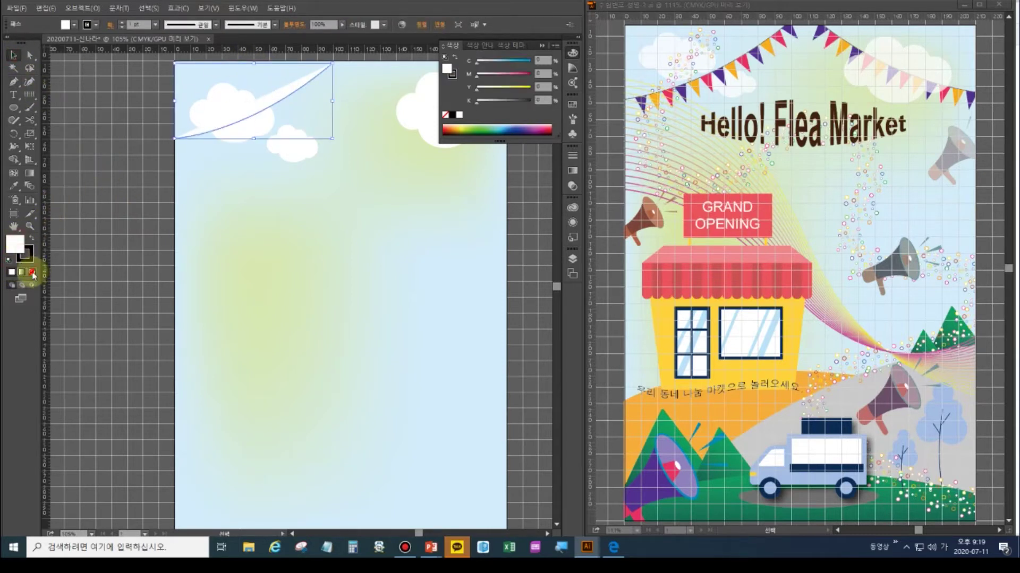
{"action": "left_click", "coordinate": [85, 173]}
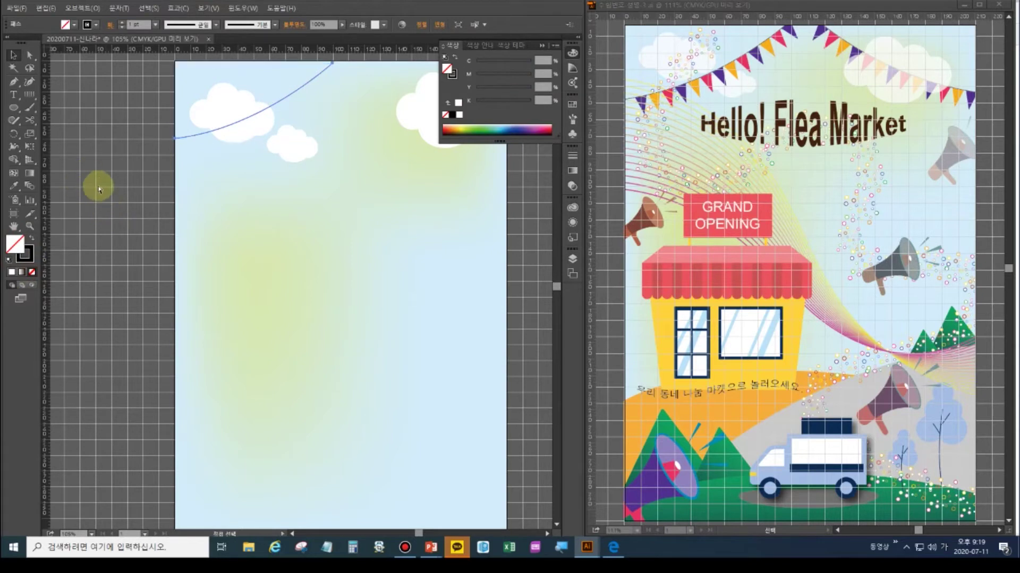
Turn off the Grids In Back preference so the 10 mm grid shows in front of the artwork.
{"action": "left_click", "coordinate": [46, 9]}
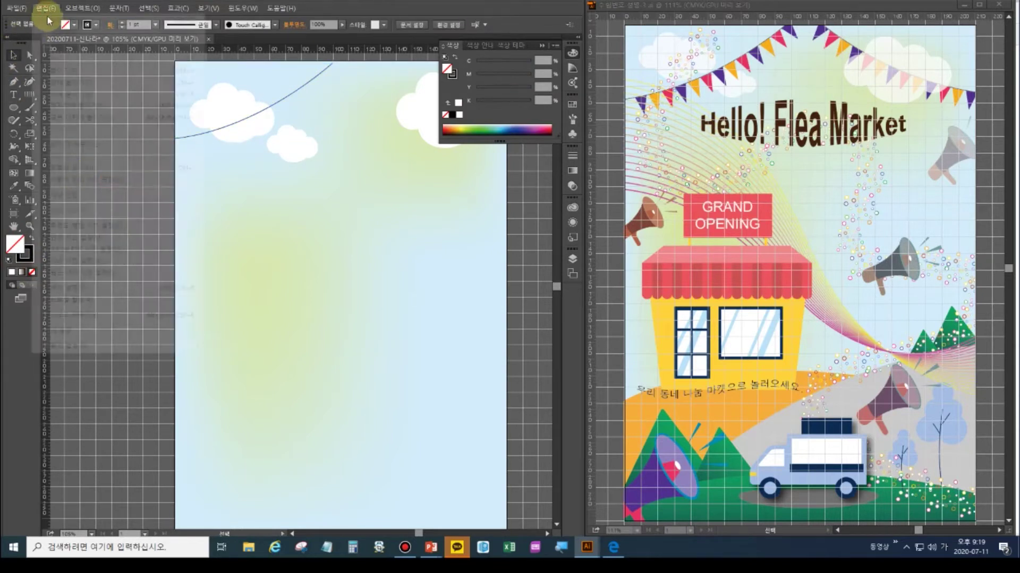
{"action": "mouse_move", "coordinate": [197, 340]}
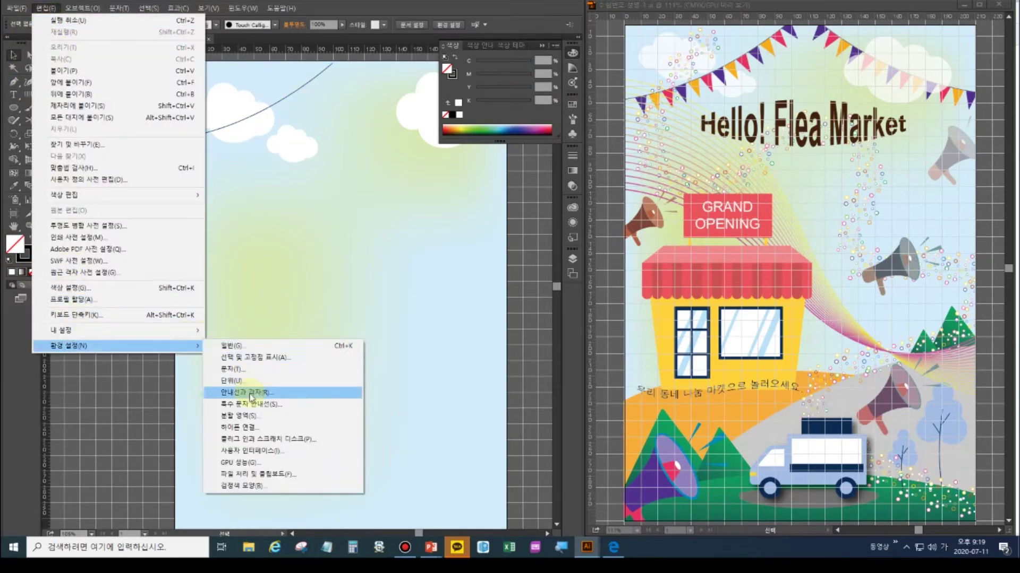
{"action": "left_click", "coordinate": [249, 393]}
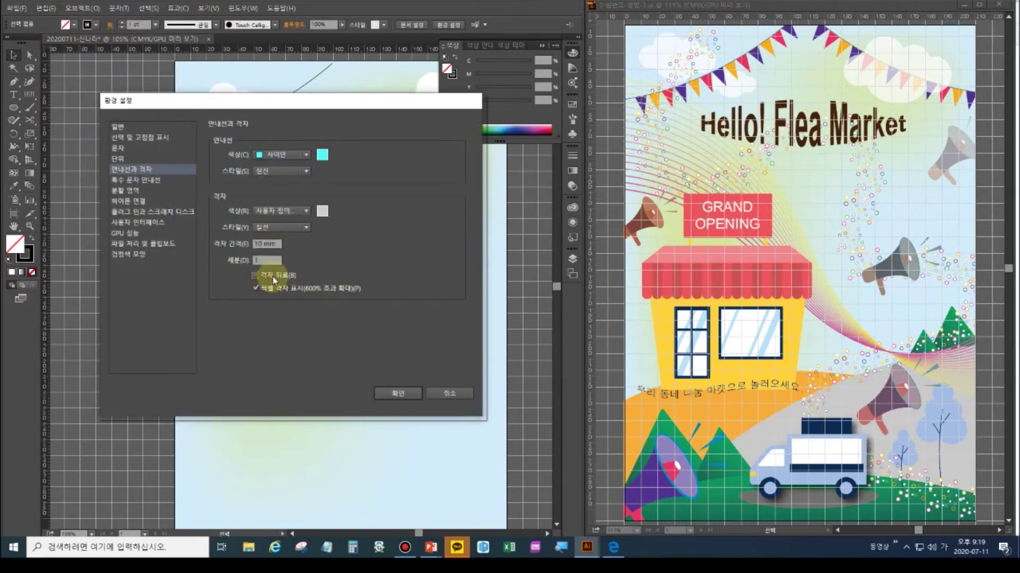
{"action": "left_click", "coordinate": [391, 393]}
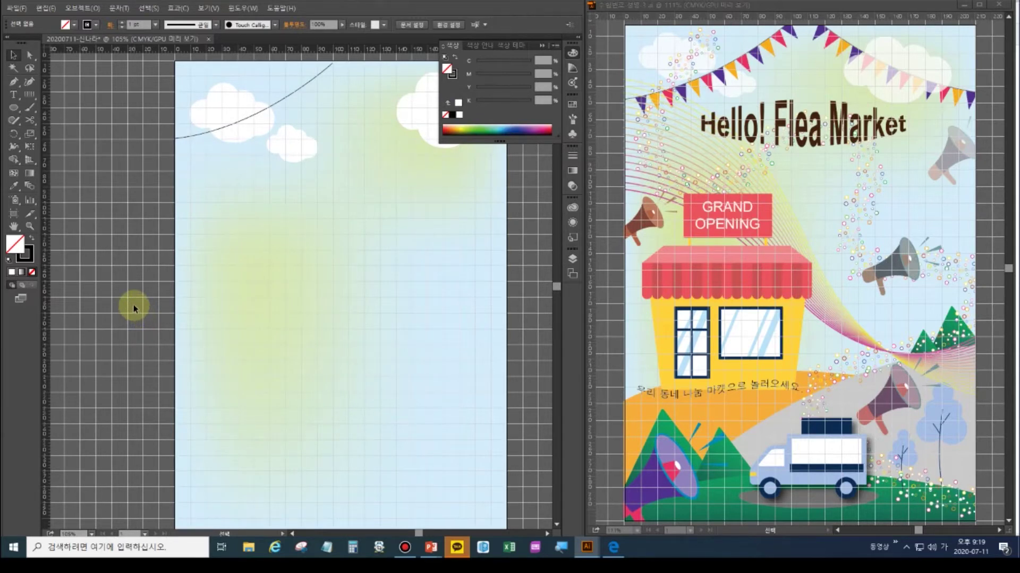
Move the large left cloud up slightly toward the poster's top edge.
{"action": "left_click", "coordinate": [13, 58]}
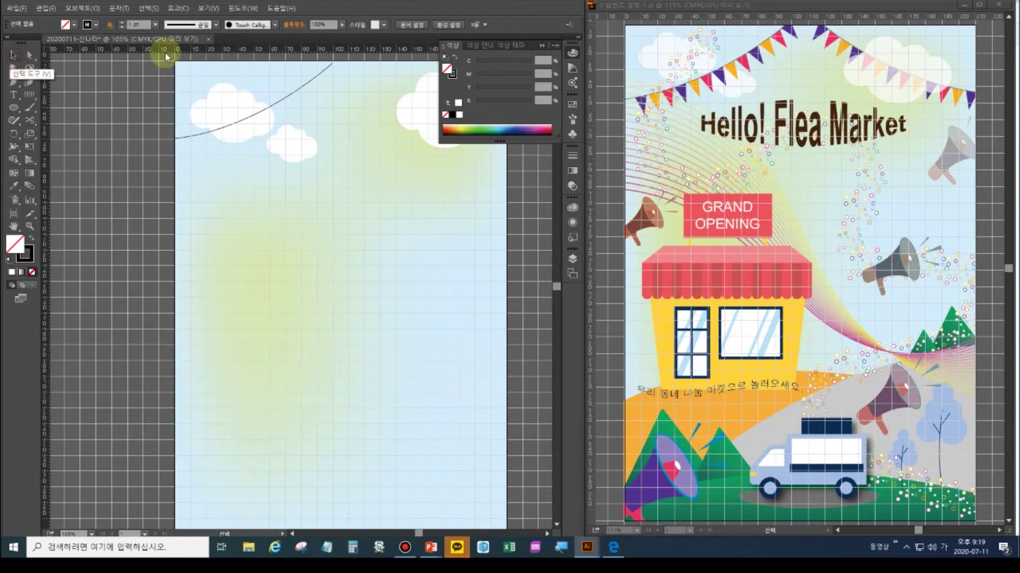
{"action": "left_click", "coordinate": [215, 105]}
{"action": "left_click_drag", "start_coordinate": [215, 105], "coordinate": [213, 89]}
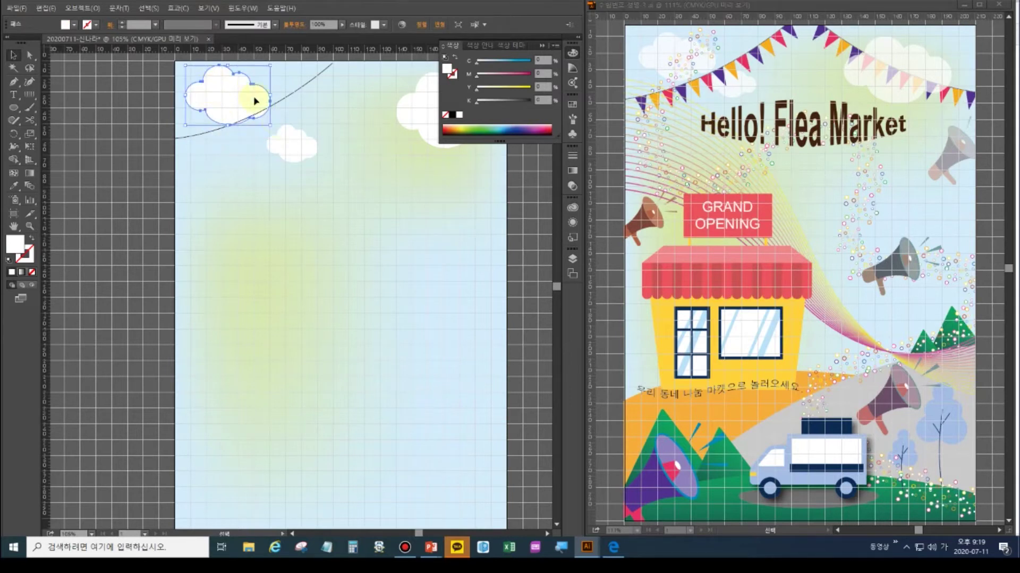
Shrink the large left cloud slightly and move the small cloud up and toward the left, just below the bunting string.
{"action": "left_click_drag", "start_coordinate": [271, 126], "coordinate": [265, 119]}
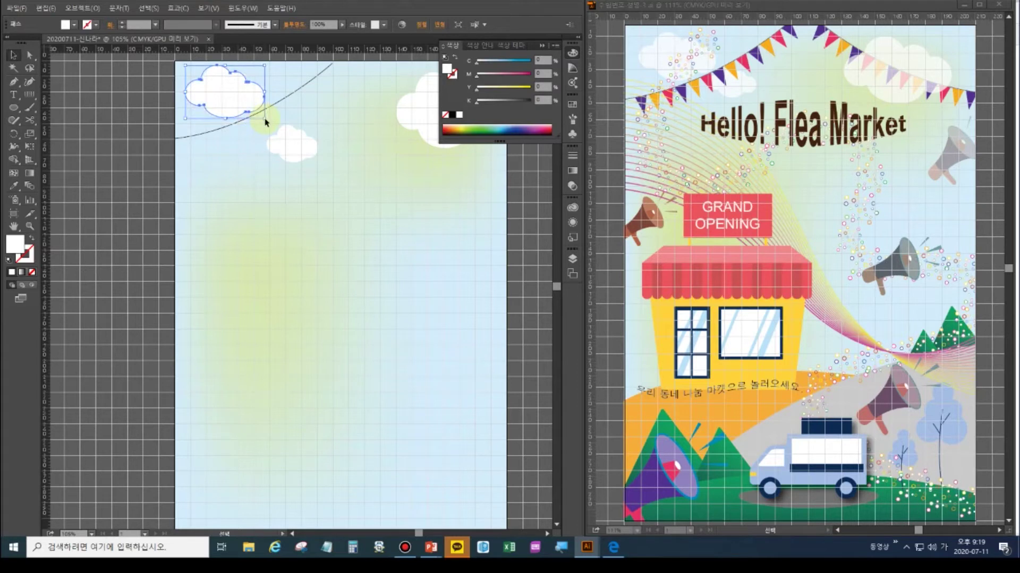
{"action": "left_click", "coordinate": [291, 157]}
{"action": "left_click_drag", "start_coordinate": [303, 157], "coordinate": [294, 148]}
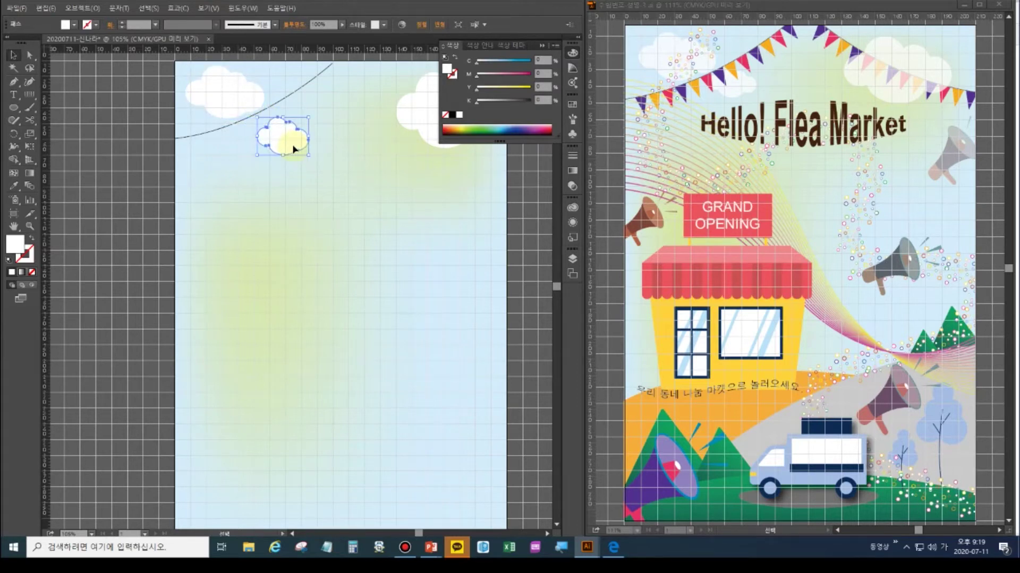
{"action": "left_click", "coordinate": [142, 183]}
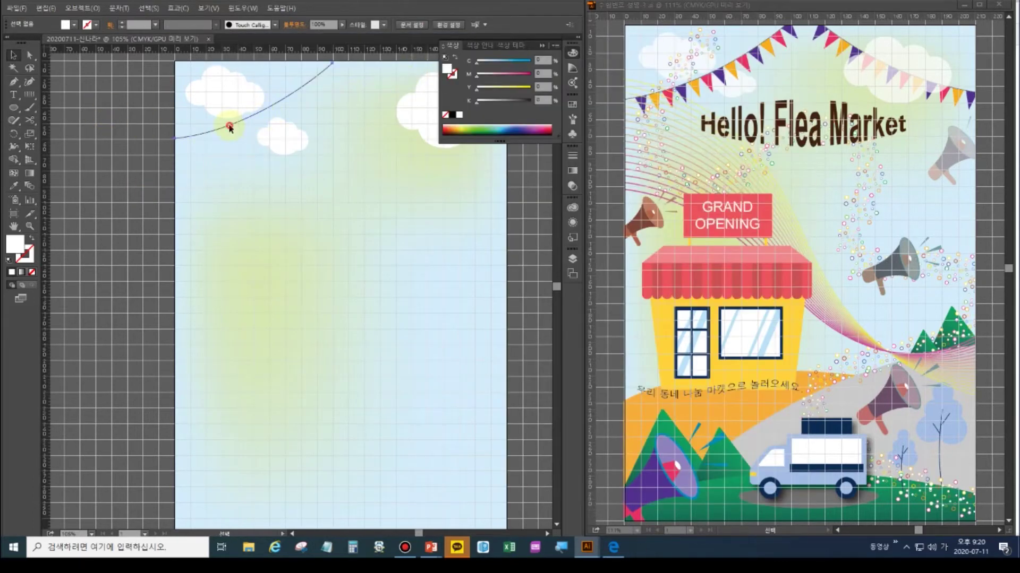
Draw a small closed triangular flag with the Pen tool, hanging from the bunting string near the poster's left edge.
{"action": "left_click", "coordinate": [230, 127]}
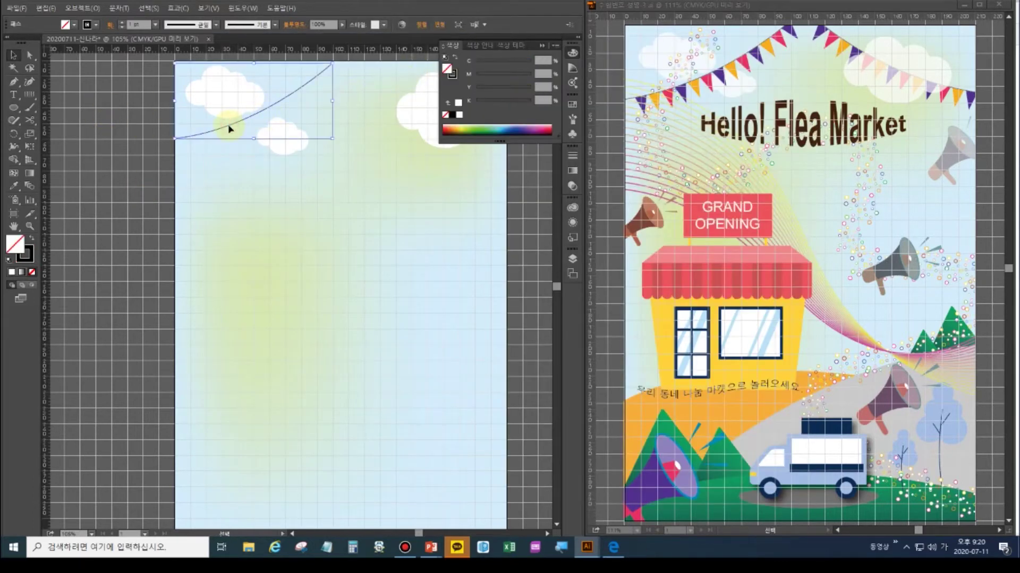
{"action": "key", "text": "ctrl+shift+a"}
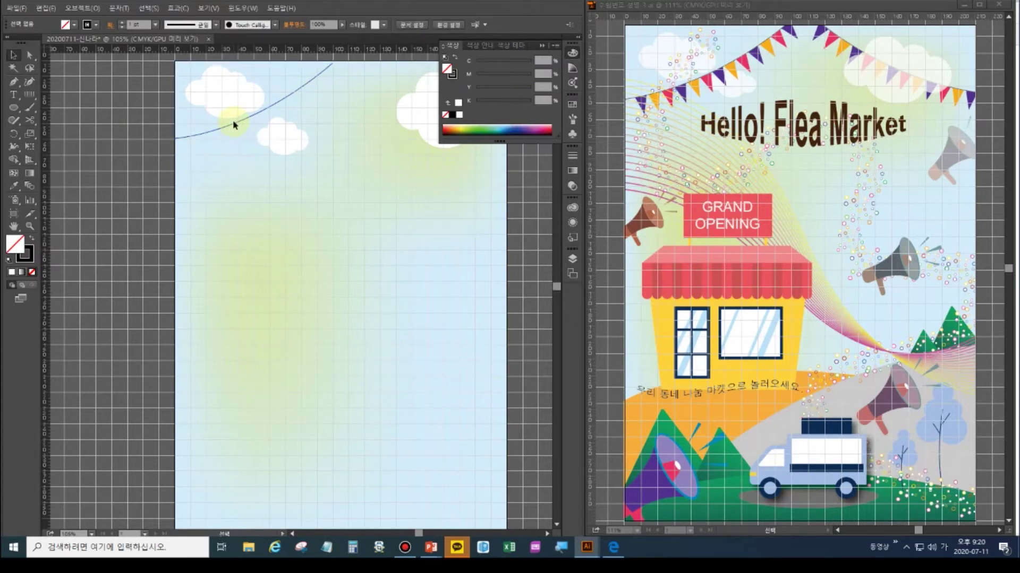
{"action": "left_click", "coordinate": [13, 81]}
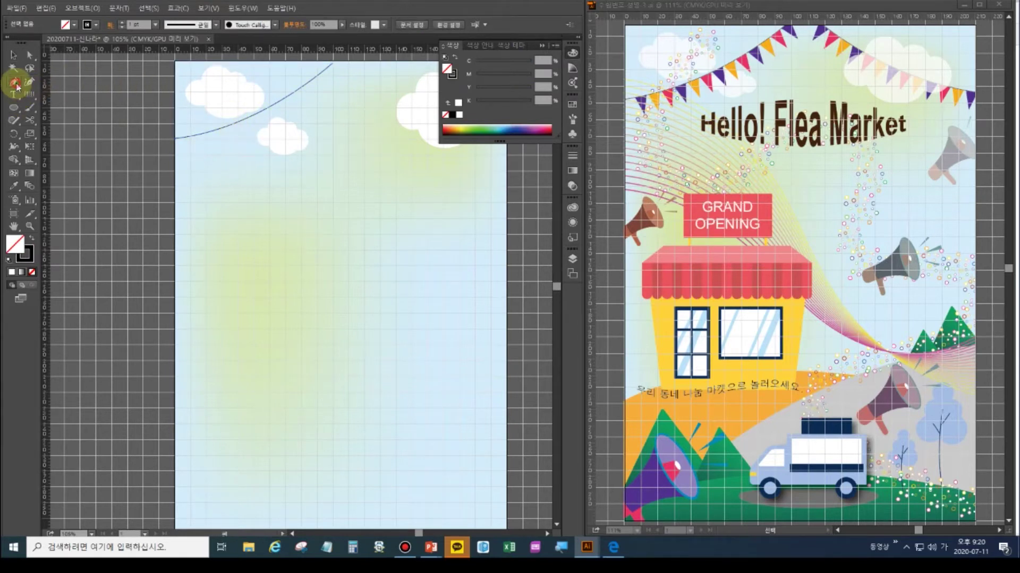
{"action": "left_click", "coordinate": [189, 137]}
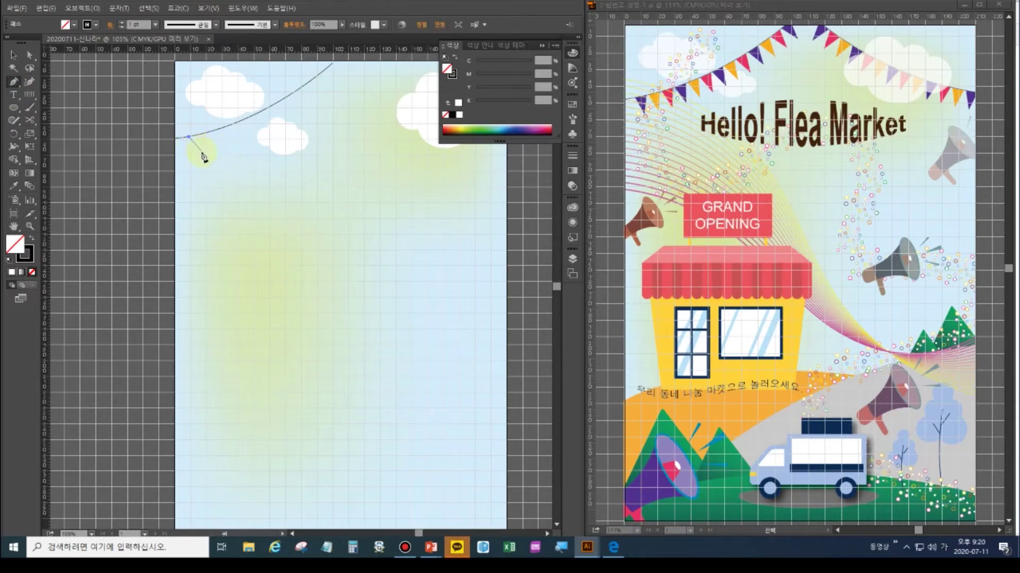
{"action": "left_click", "coordinate": [201, 153]}
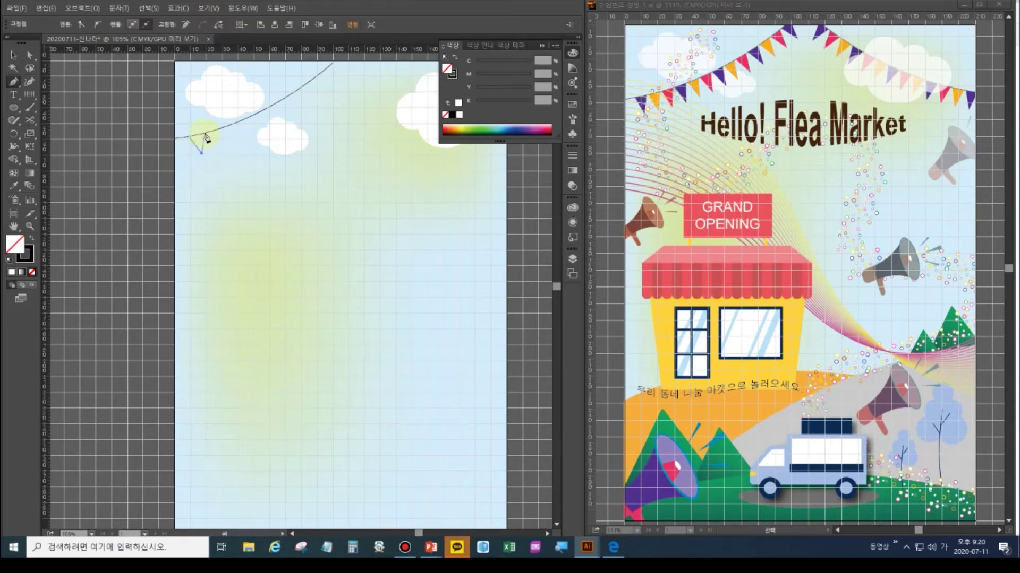
{"action": "left_click", "coordinate": [189, 137]}
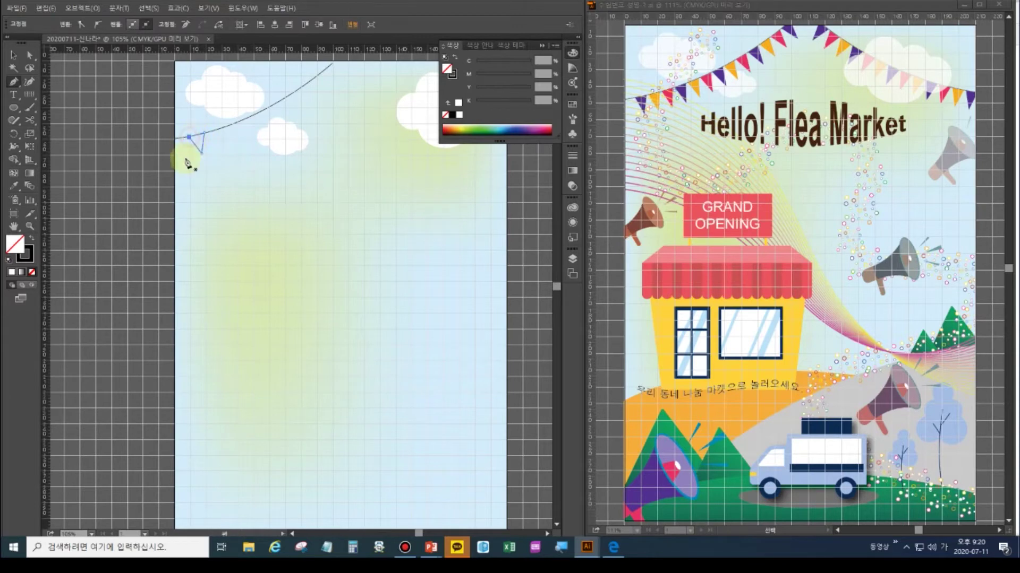
{"action": "left_click", "coordinate": [13, 55]}
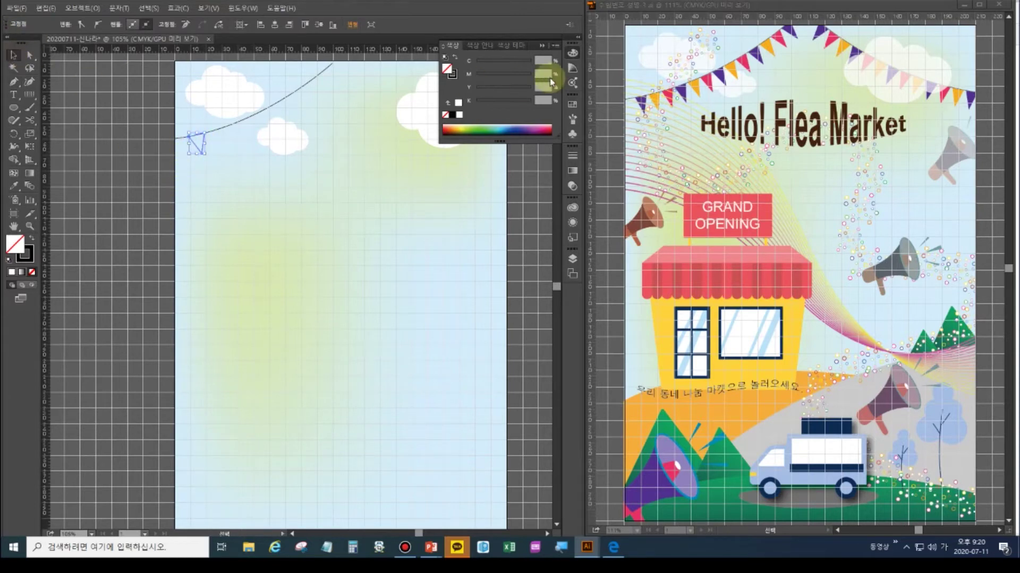
Bring the PDF colour specification into view and draw a square swatch about 12 mm wide outside the poster's left edge.
{"action": "left_click", "coordinate": [964, 5]}
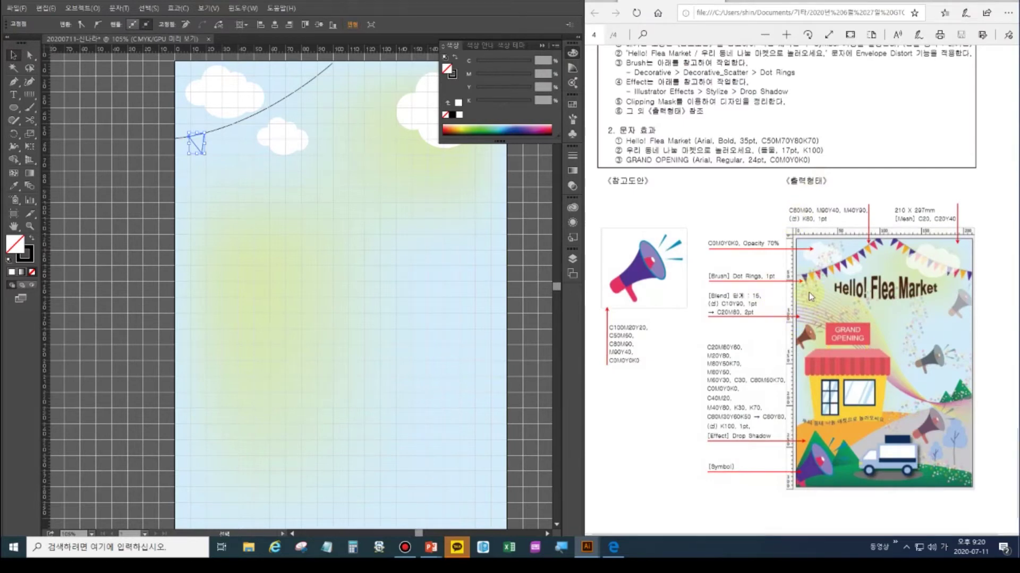
{"action": "left_click", "coordinate": [14, 106]}
{"action": "left_click", "coordinate": [43, 109]}
{"action": "left_click_drag", "start_coordinate": [125, 76], "coordinate": [144, 95]}
{"action": "left_click", "coordinate": [20, 55]}
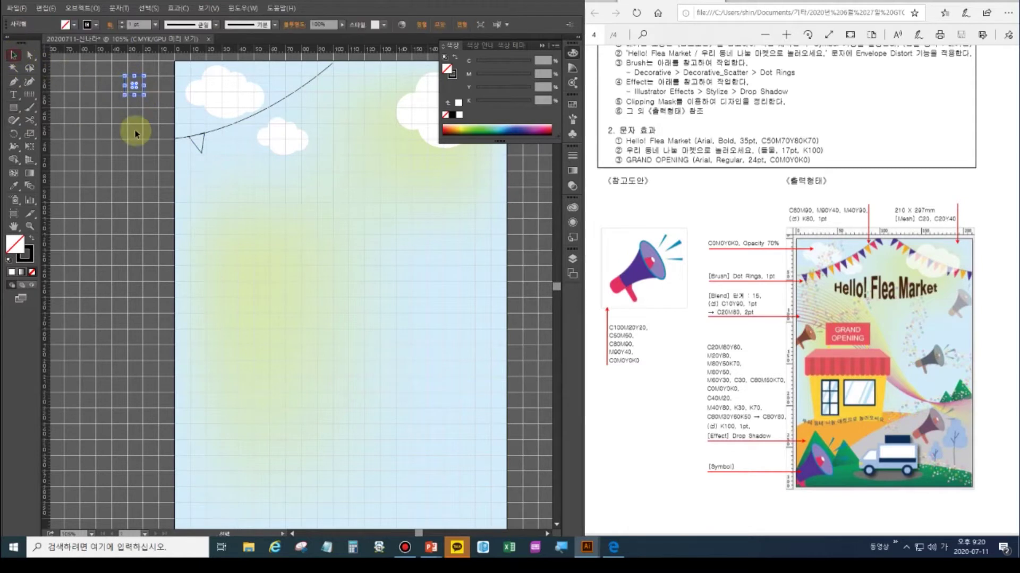
Fill the square swatch with C80 M90 and remove its stroke.
{"action": "left_click", "coordinate": [547, 59]}
{"action": "type", "text": "80"}
{"action": "key", "text": "Tab"}
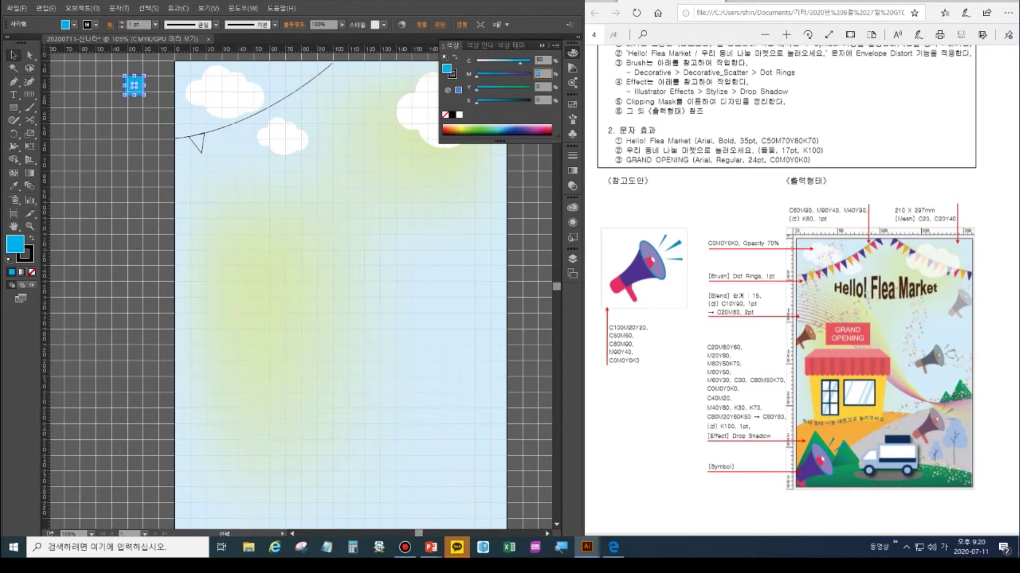
{"action": "type", "text": "90"}
{"action": "key", "text": "Return"}
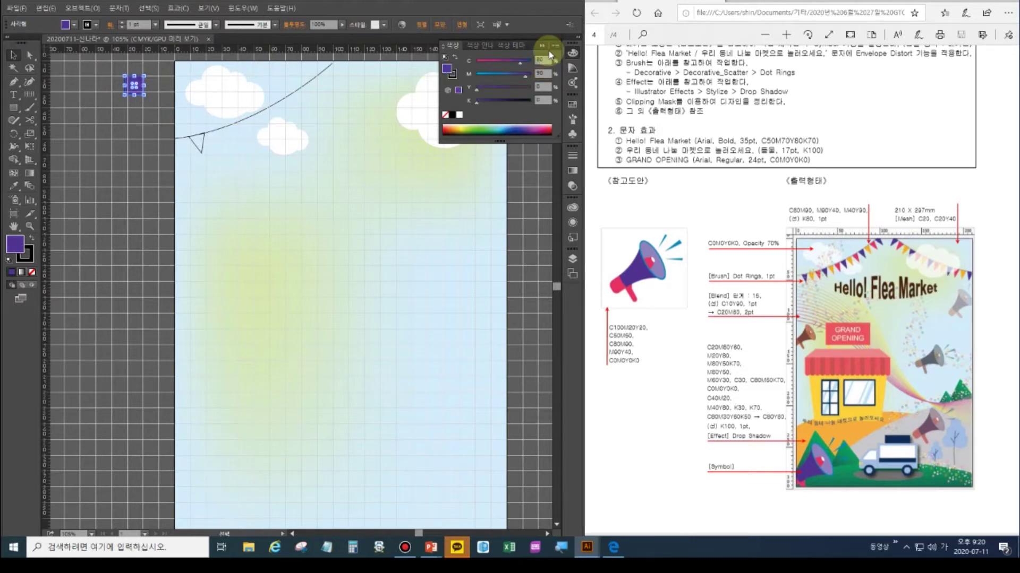
{"action": "left_click", "coordinate": [32, 272]}
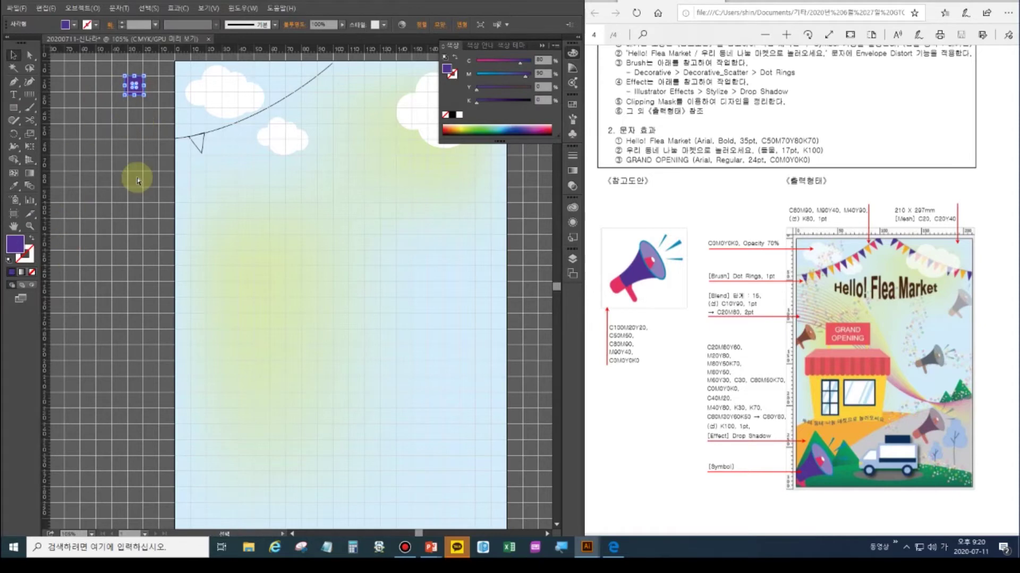
Duplicate the purple swatch downward three times at equal spacing to make a column of four.
{"action": "key", "text": "ctrl+plus"}
{"action": "key", "text": "ctrl+plus"}
{"action": "left_click_drag", "start_coordinate": [139, 181], "coordinate": [334, 346]}
{"action": "left_click", "coordinate": [194, 96]}
{"action": "left_click_drag", "start_coordinate": [193, 110], "coordinate": [199, 152]}
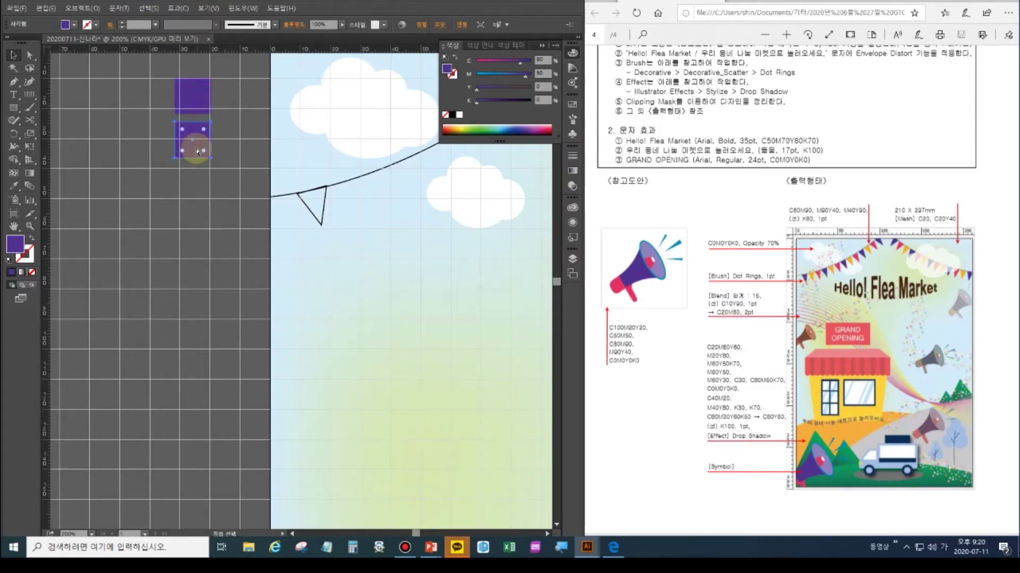
{"action": "key", "text": "ctrl+d"}
{"action": "key", "text": "ctrl+d"}
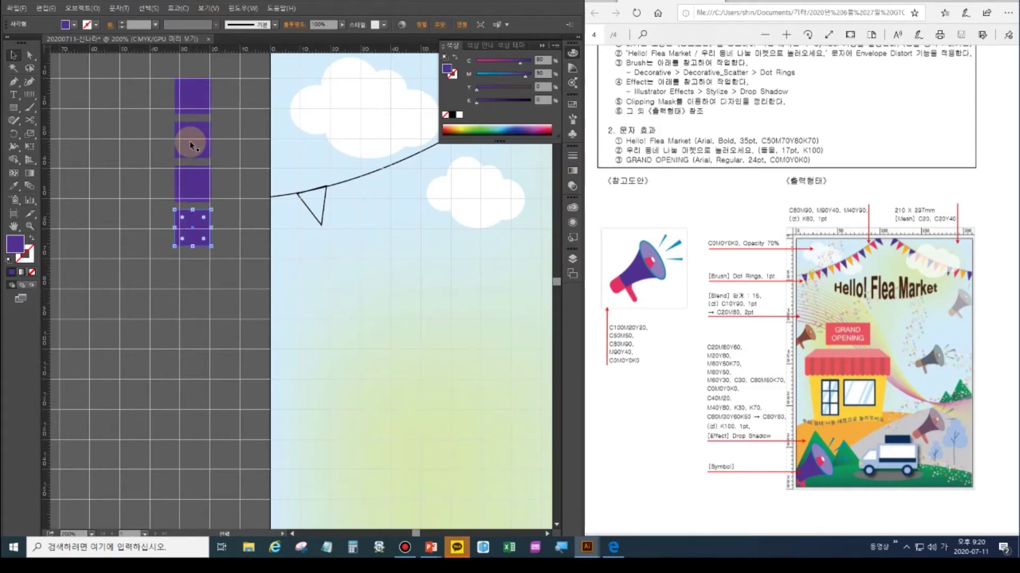
Recolour the second swatch from the top to C0 M90 Y40.
{"action": "left_click", "coordinate": [193, 95]}
{"action": "left_click", "coordinate": [195, 138]}
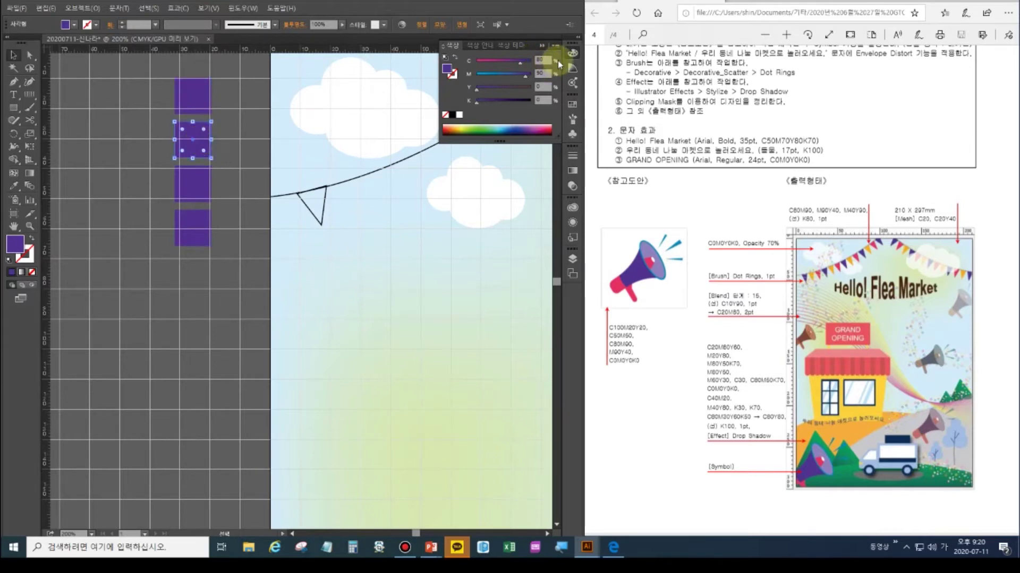
{"action": "left_click", "coordinate": [545, 72]}
{"action": "left_click", "coordinate": [542, 60]}
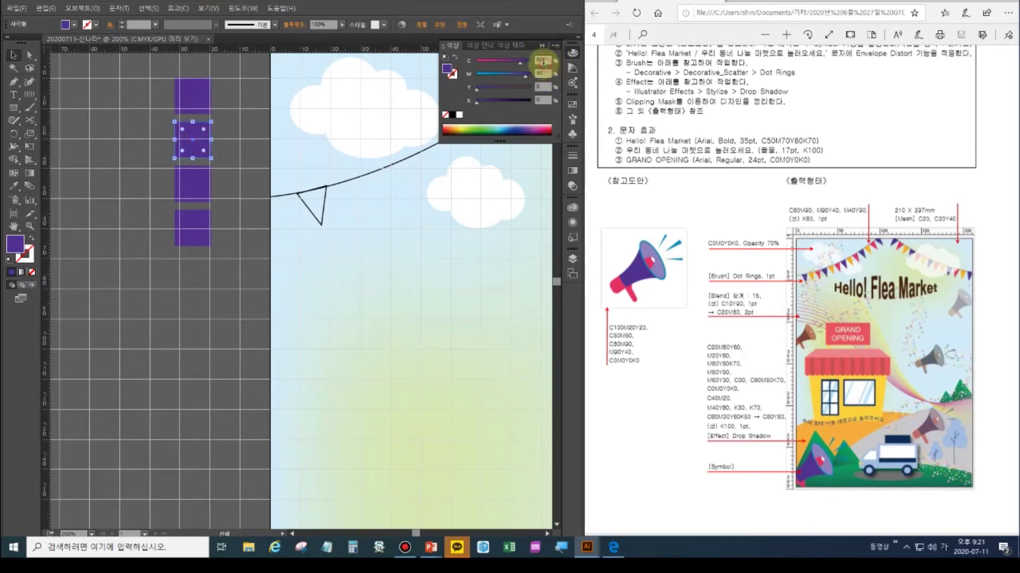
{"action": "type", "text": "0"}
{"action": "key", "text": "Tab"}
{"action": "key", "text": "Tab"}
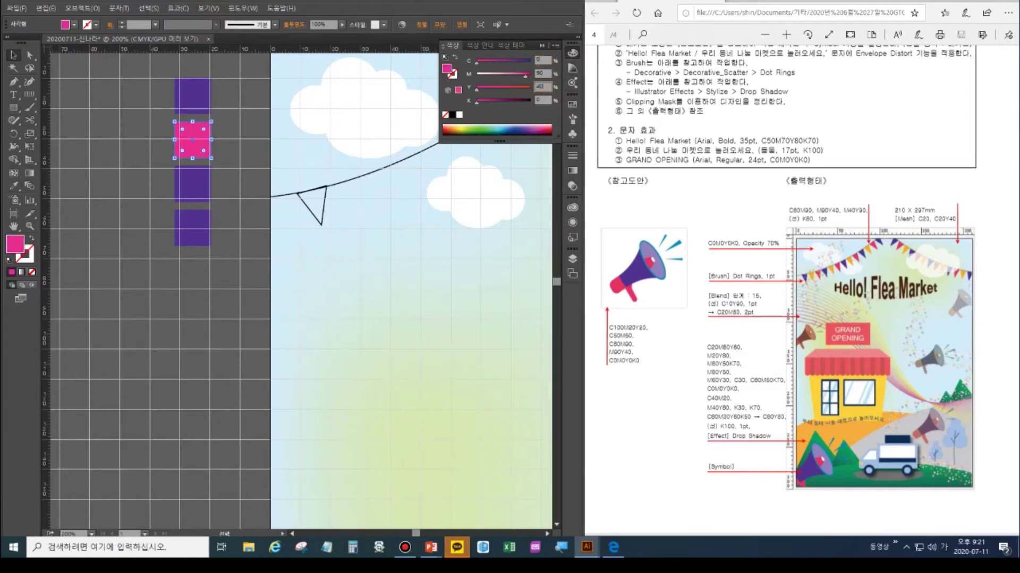
Recolour the third swatch from the top to C0 M40 Y90.
{"action": "left_click", "coordinate": [178, 184]}
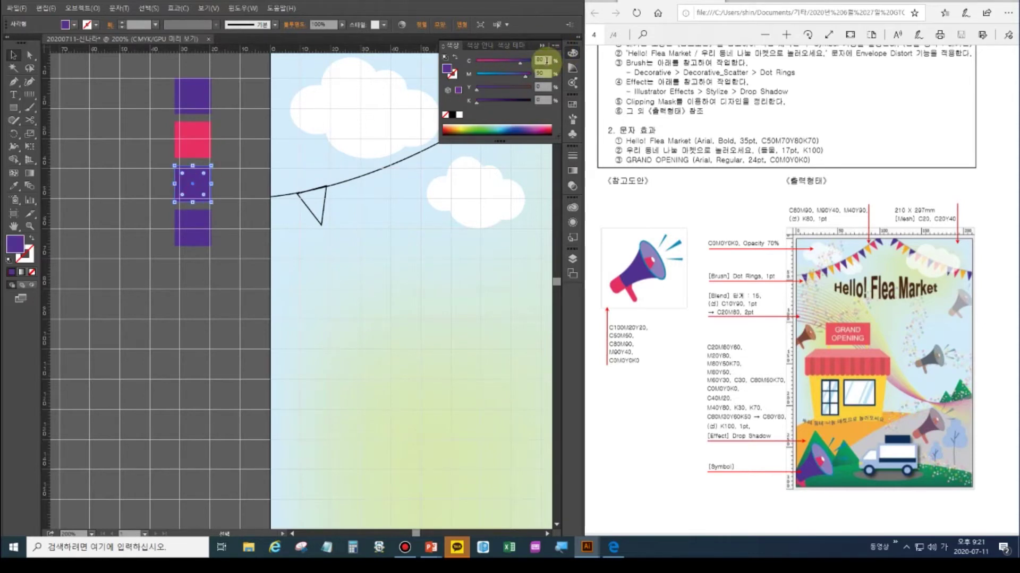
{"action": "left_click_drag", "start_coordinate": [547, 60], "coordinate": [524, 64]}
{"action": "type", "text": "0"}
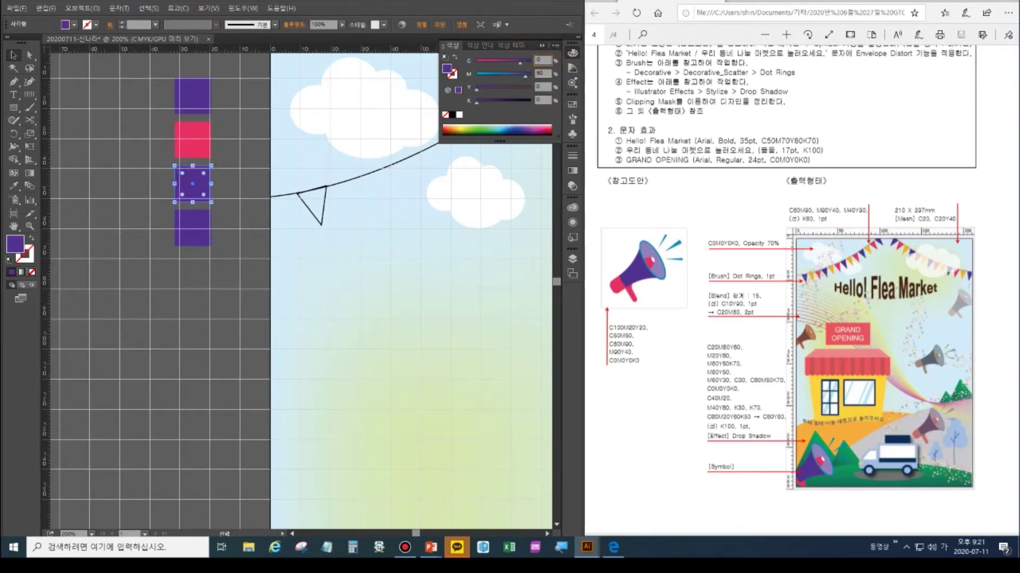
{"action": "key", "text": "Tab"}
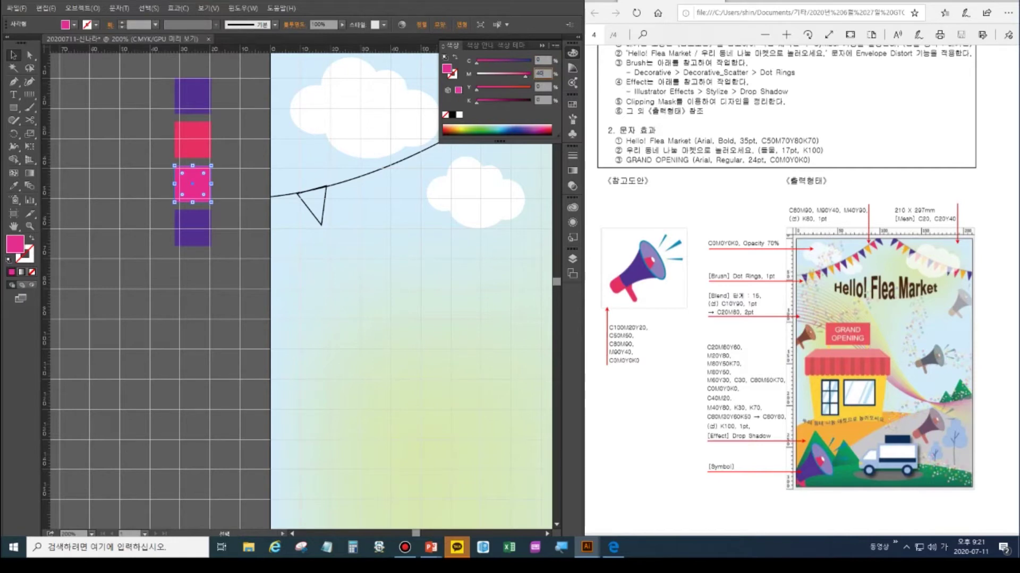
{"action": "type", "text": "40"}
{"action": "key", "text": "Tab"}
{"action": "key", "text": "Tab"}
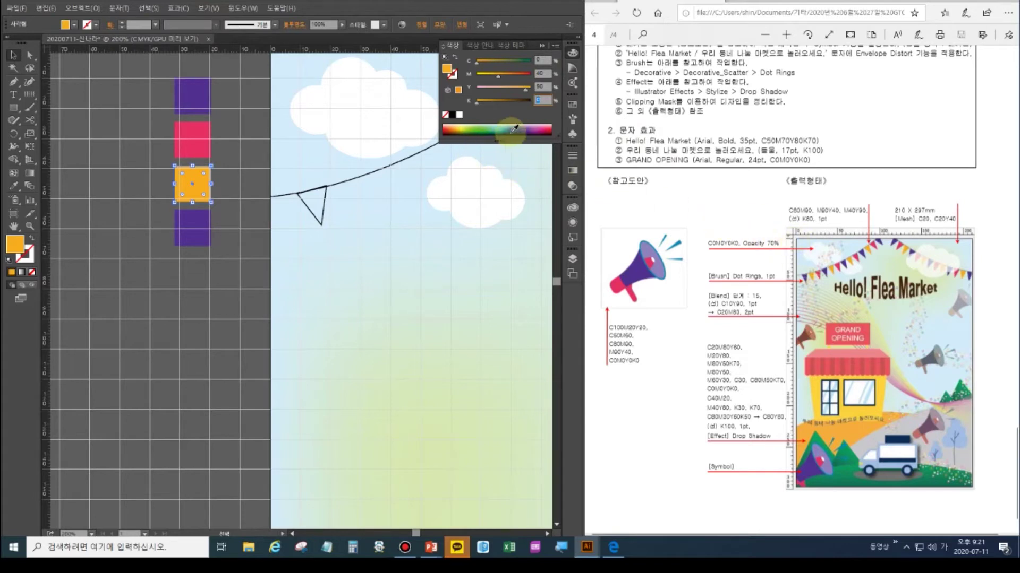
{"action": "left_click", "coordinate": [199, 281]}
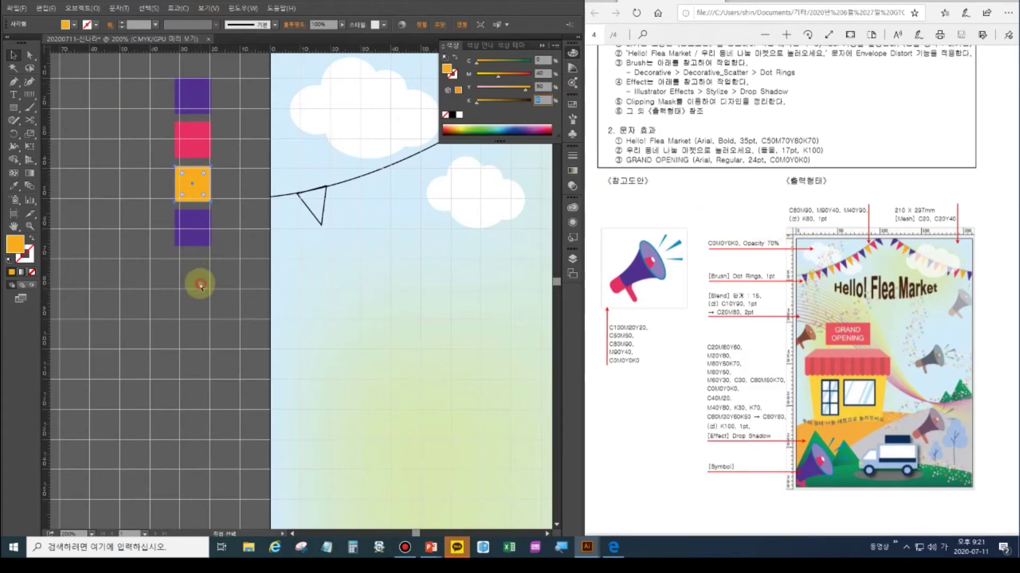
Change the bunting string's stroke colour to K80.
{"action": "left_click", "coordinate": [350, 182]}
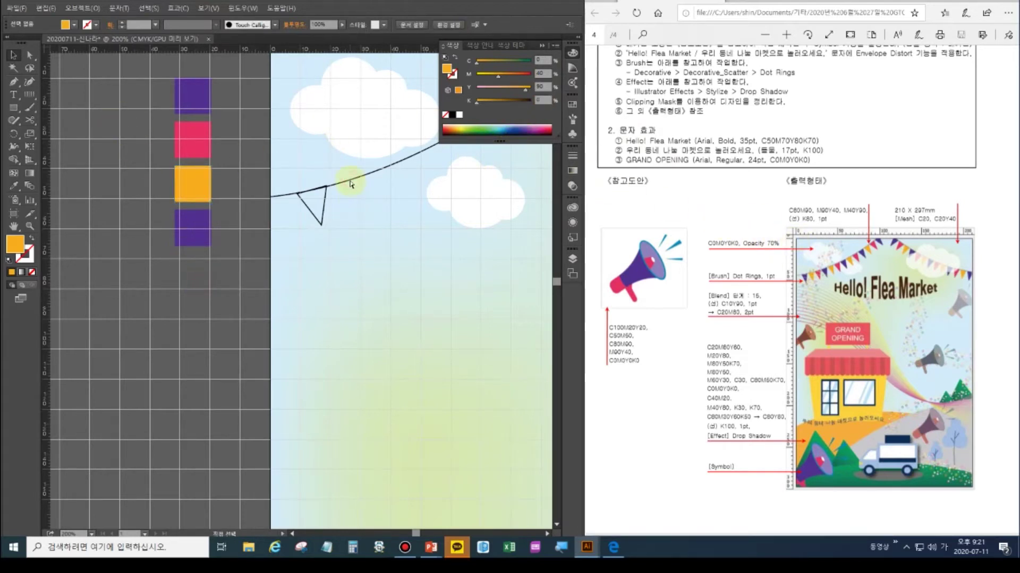
{"action": "left_click", "coordinate": [351, 183]}
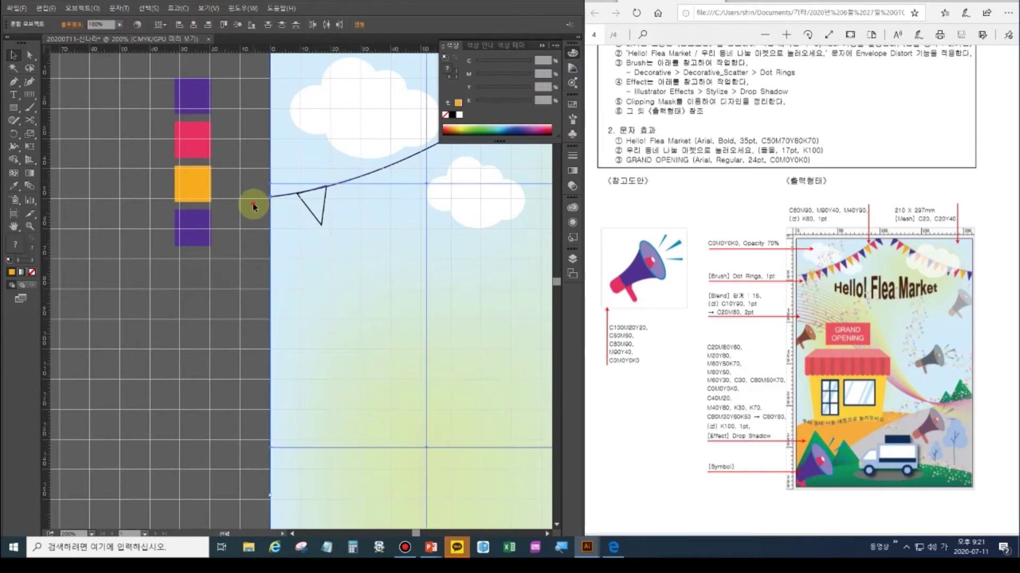
{"action": "left_click", "coordinate": [250, 205]}
{"action": "left_click", "coordinate": [357, 178]}
{"action": "left_click", "coordinate": [543, 60]}
{"action": "left_click", "coordinate": [29, 258]}
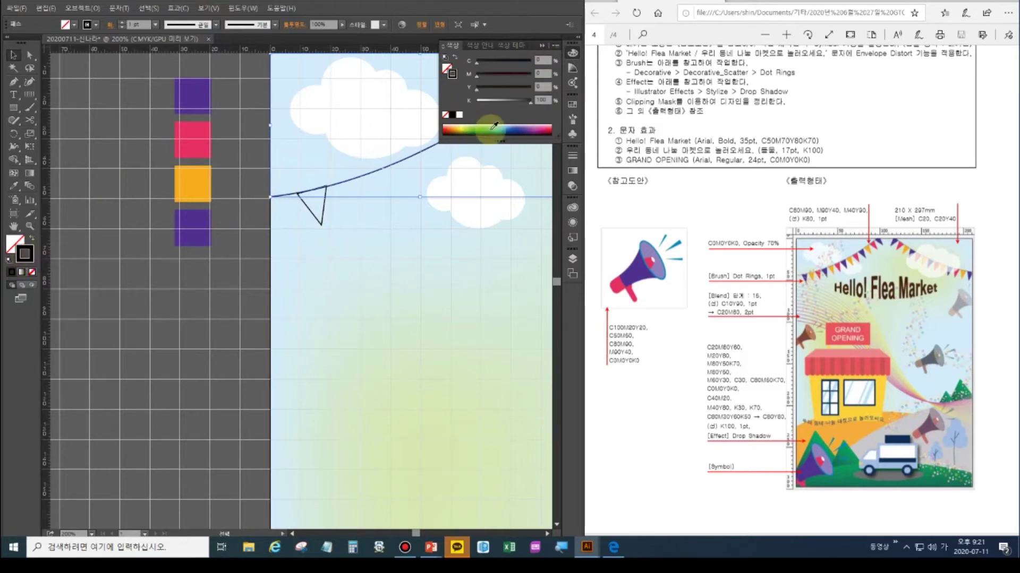
{"action": "left_click", "coordinate": [546, 101]}
{"action": "left_click", "coordinate": [519, 101]}
{"action": "left_click", "coordinate": [223, 276]}
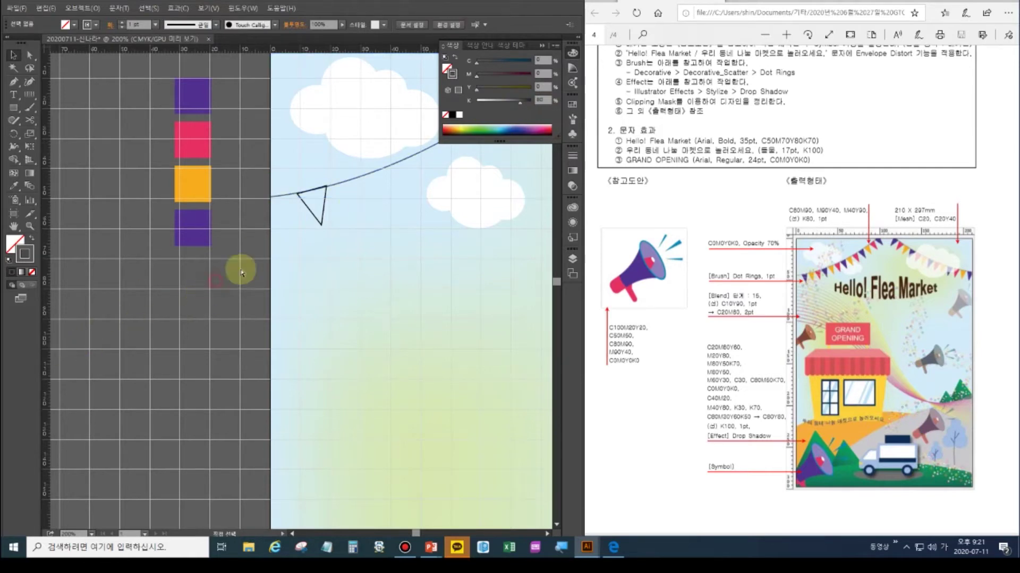
Fill the triangular flag with purple sampled from the swatch using the Eyedropper tool, then deselect it.
{"action": "left_click", "coordinate": [325, 201]}
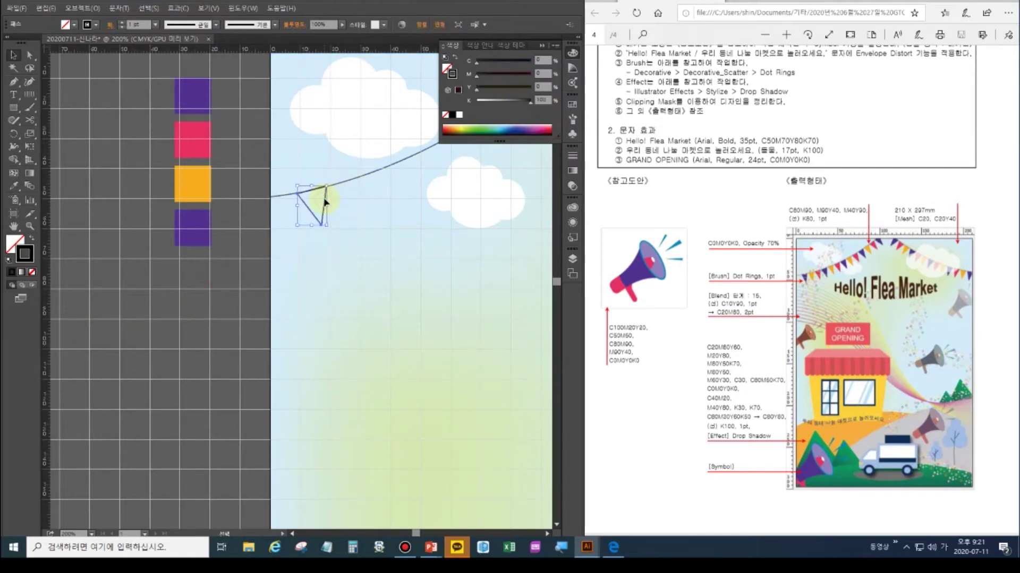
{"action": "left_click", "coordinate": [20, 104]}
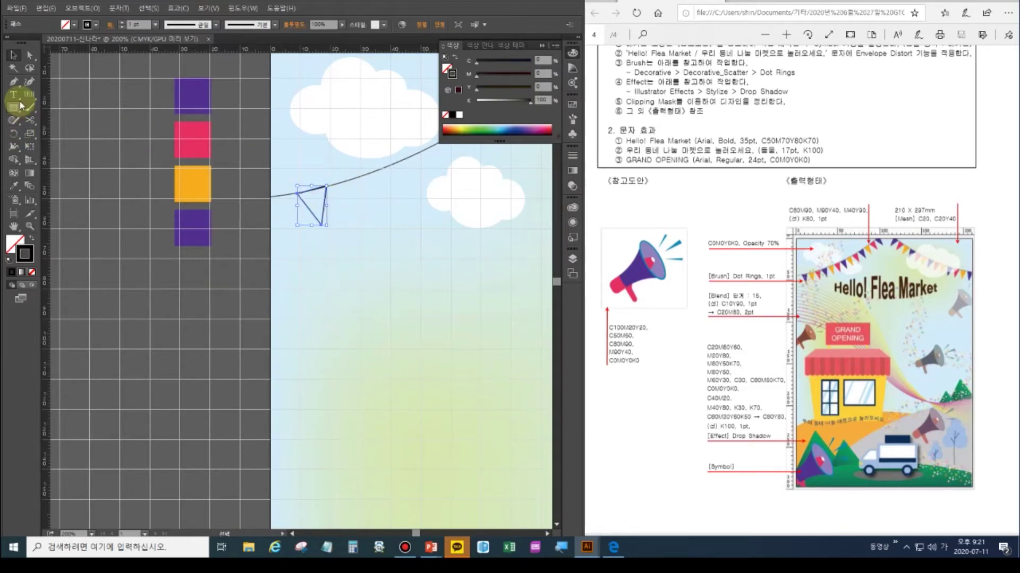
{"action": "left_click", "coordinate": [14, 186]}
{"action": "left_click", "coordinate": [206, 86]}
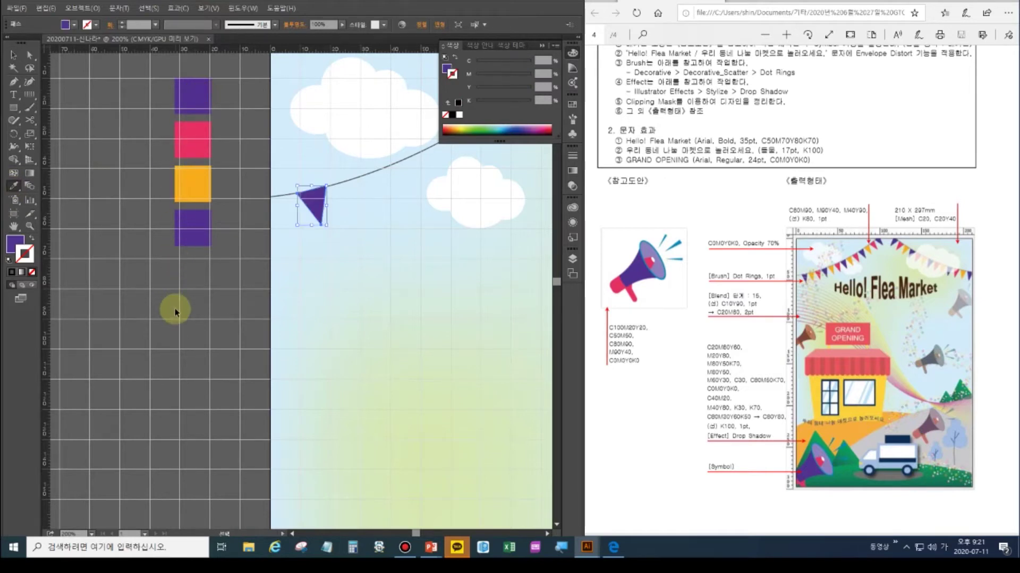
{"action": "left_click", "coordinate": [205, 220]}
{"action": "left_click", "coordinate": [15, 243]}
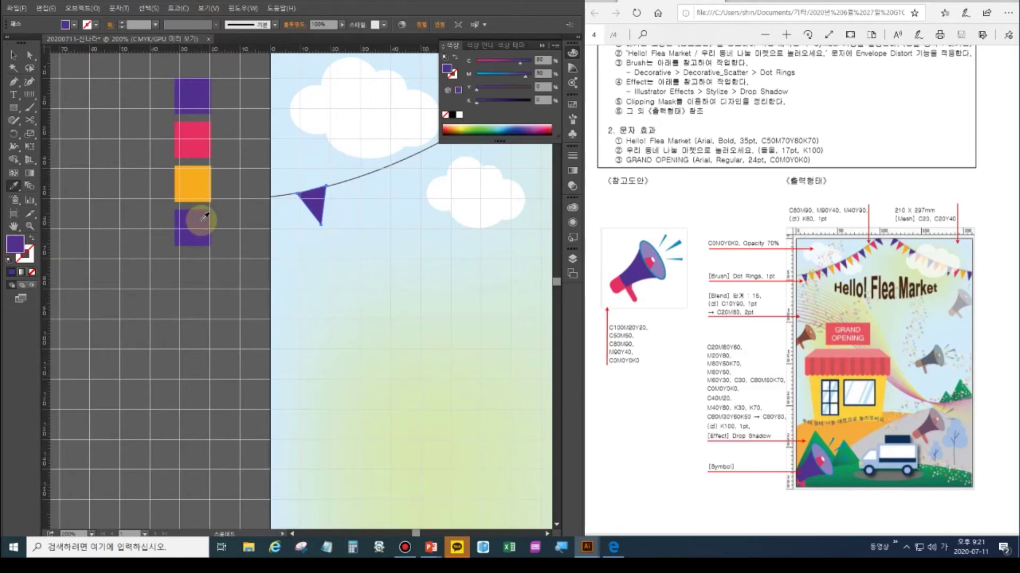
{"action": "left_click", "coordinate": [193, 312], "text": "ctrl"}
{"action": "left_click", "coordinate": [14, 55]}
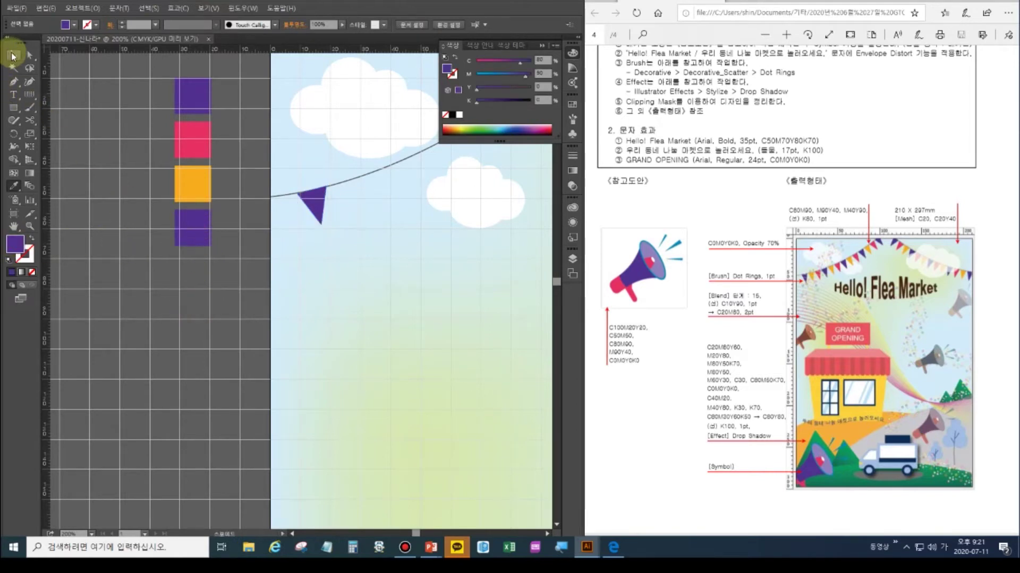
{"action": "left_click_drag", "start_coordinate": [404, 248], "coordinate": [304, 304]}
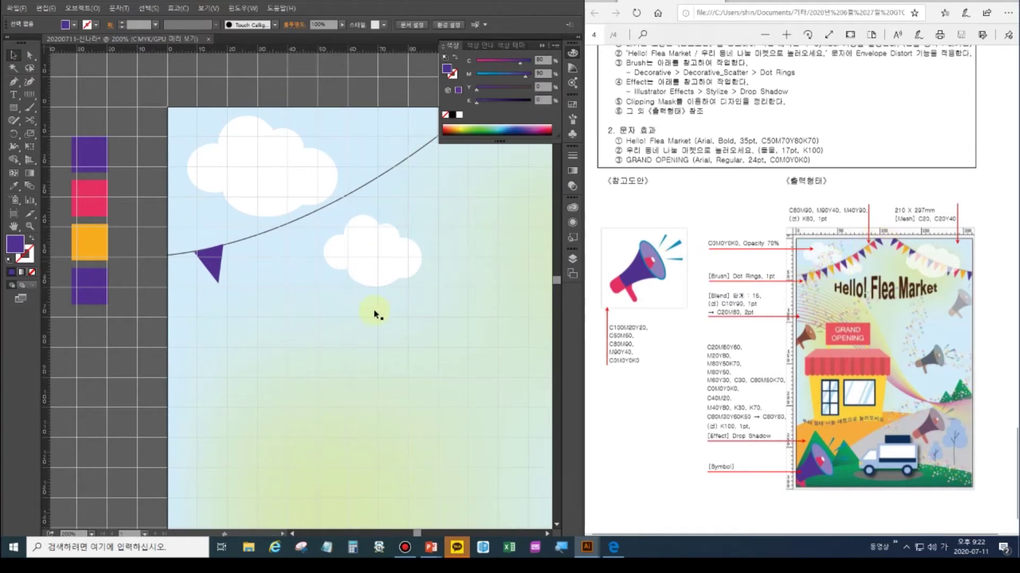
Duplicate the purple triangular flag repeatedly along the bunting string up to its upper end.
{"action": "left_click_drag", "start_coordinate": [285, 302], "coordinate": [220, 329]}
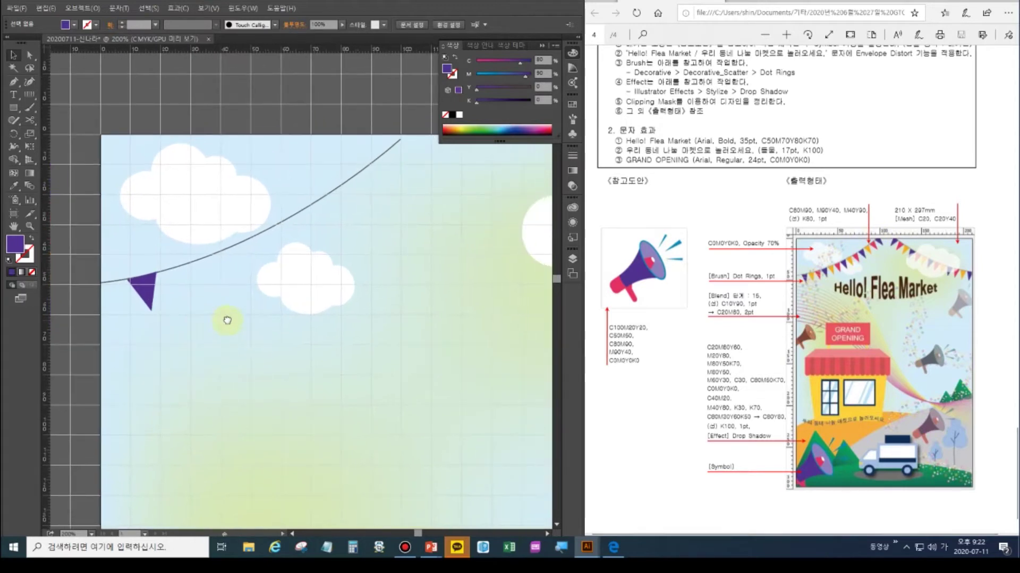
{"action": "left_click", "coordinate": [145, 292]}
{"action": "left_click", "coordinate": [144, 292]}
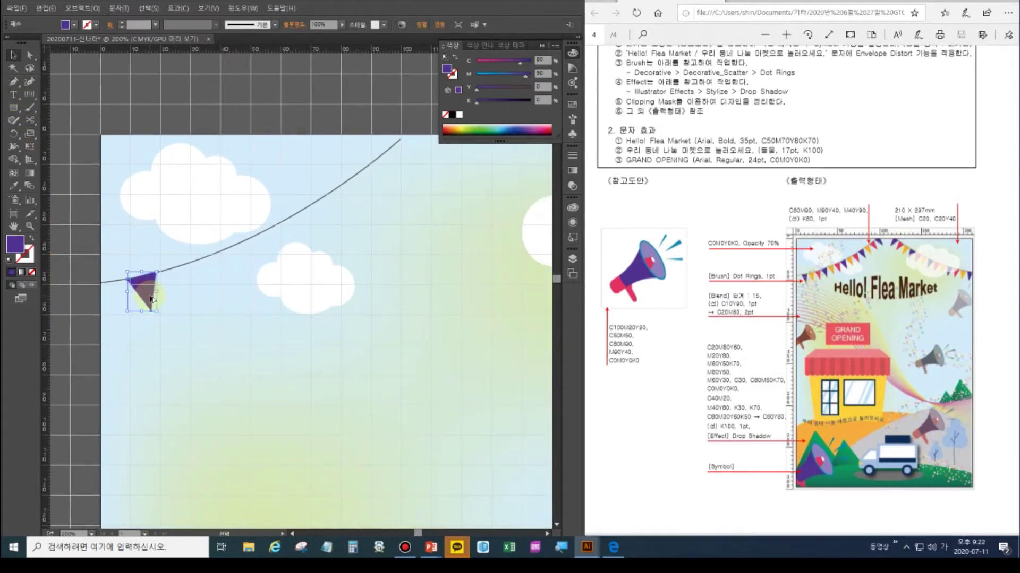
{"action": "left_click_drag", "start_coordinate": [154, 299], "coordinate": [408, 166]}
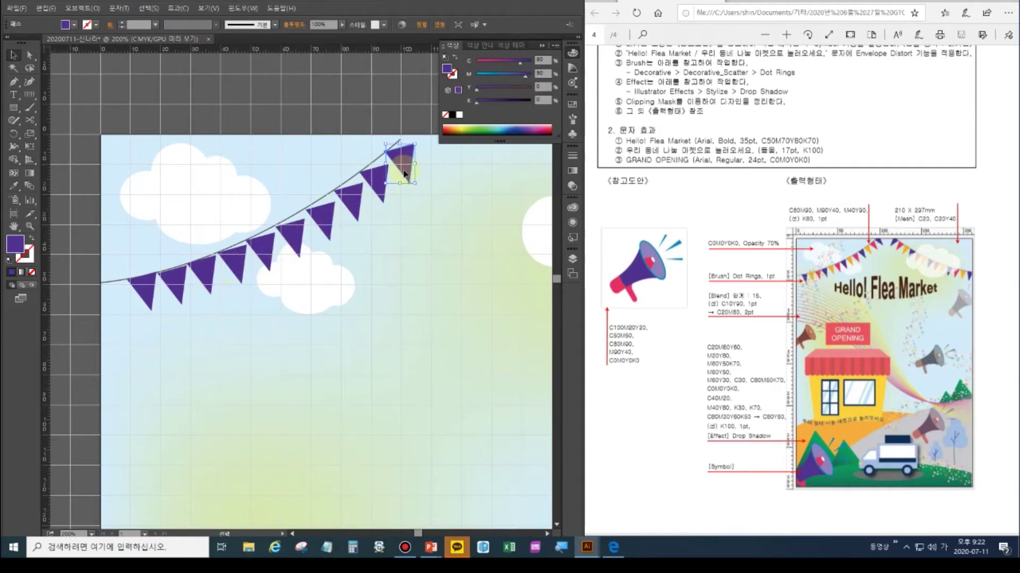
Lock the mesh background, the large and small clouds beside the bunting, and the bunting string.
{"action": "left_click", "coordinate": [353, 175]}
{"action": "left_click", "coordinate": [413, 378]}
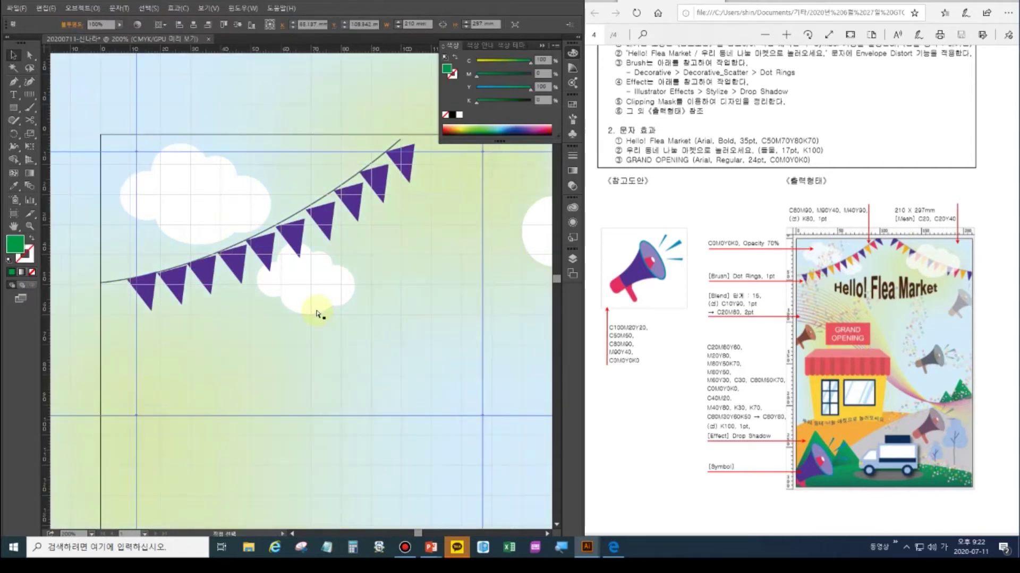
{"action": "left_click", "coordinate": [282, 287]}
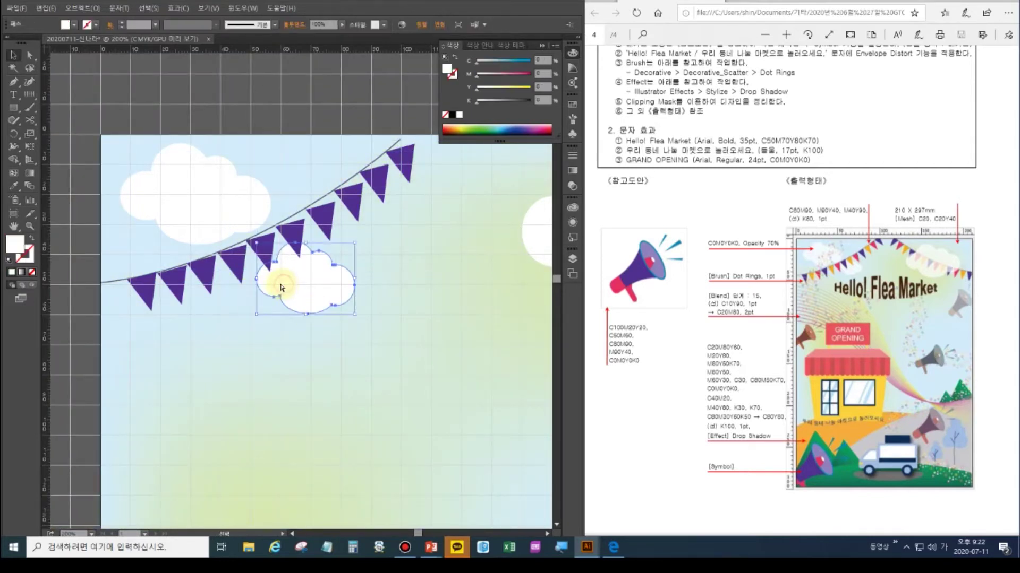
{"action": "left_click", "coordinate": [205, 216]}
{"action": "left_click", "coordinate": [222, 252]}
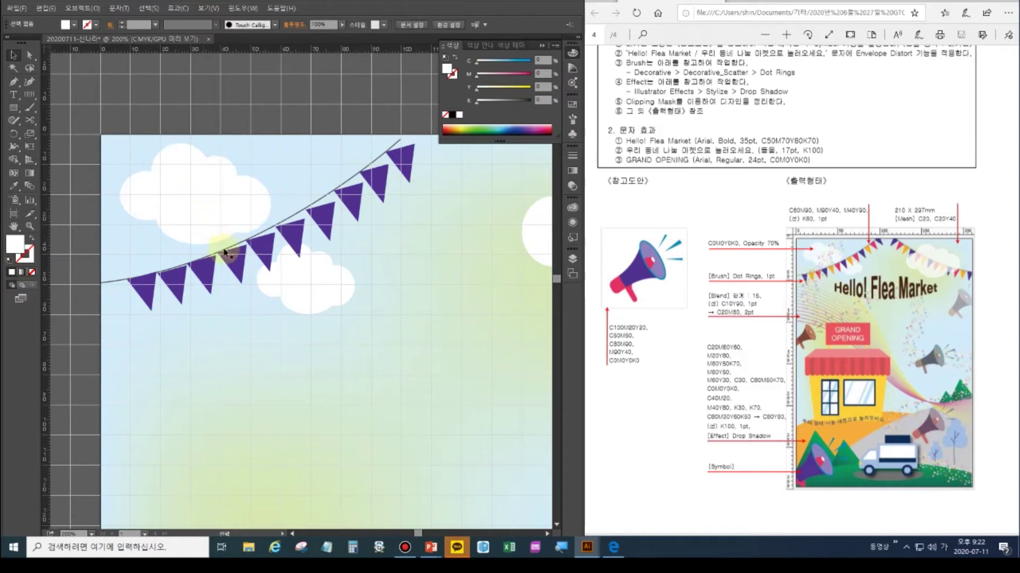
{"action": "left_click", "coordinate": [223, 252]}
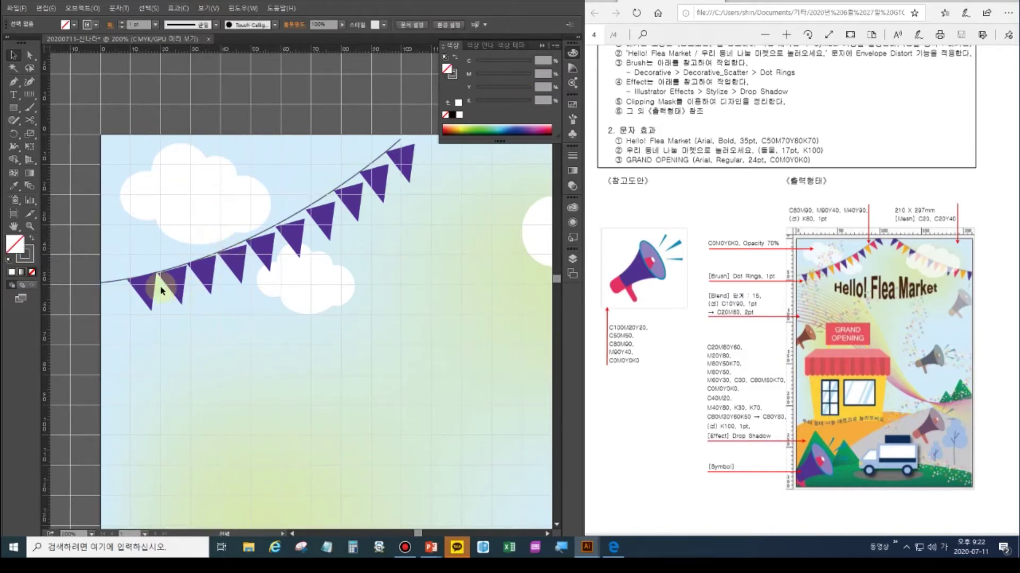
Select all the purple flags and scale them uniformly to 80%.
{"action": "left_click", "coordinate": [142, 289]}
{"action": "left_click", "coordinate": [93, 234]}
{"action": "left_click", "coordinate": [319, 221]}
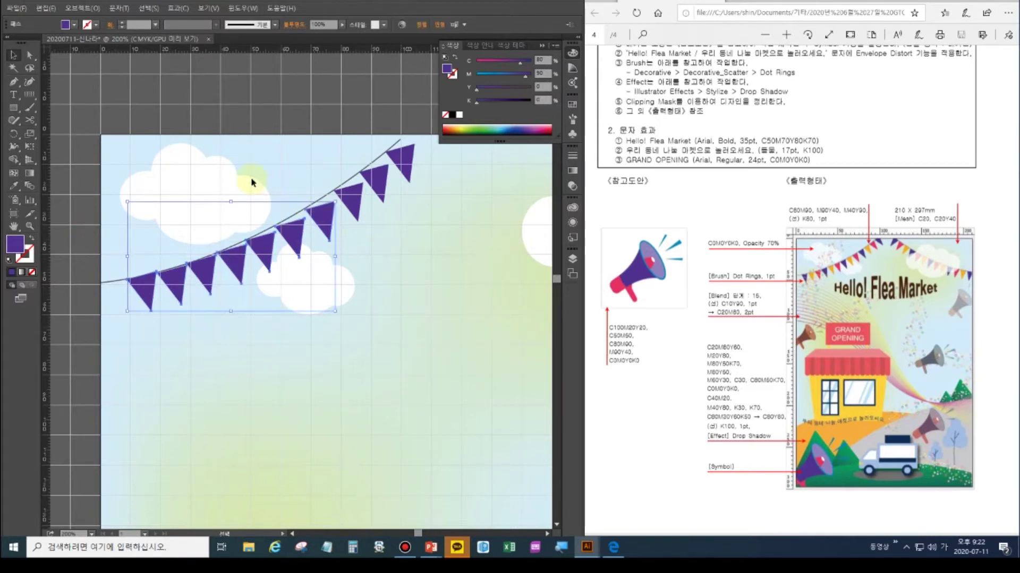
{"action": "scroll", "coordinate": [555, 319], "scroll_direction": "right", "scroll_amount": 3}
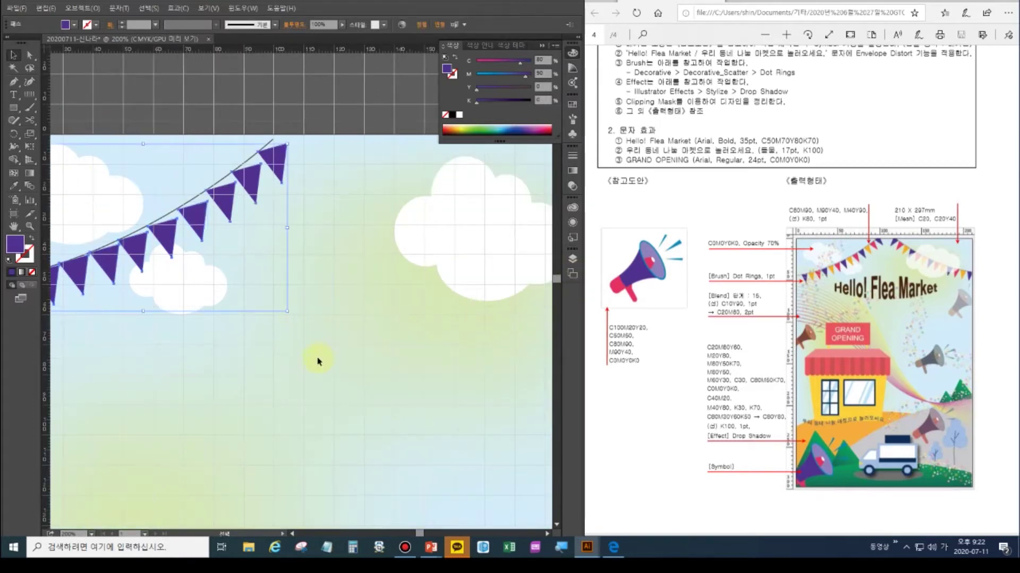
{"action": "left_click", "coordinate": [29, 135]}
{"action": "double_click", "coordinate": [29, 134]}
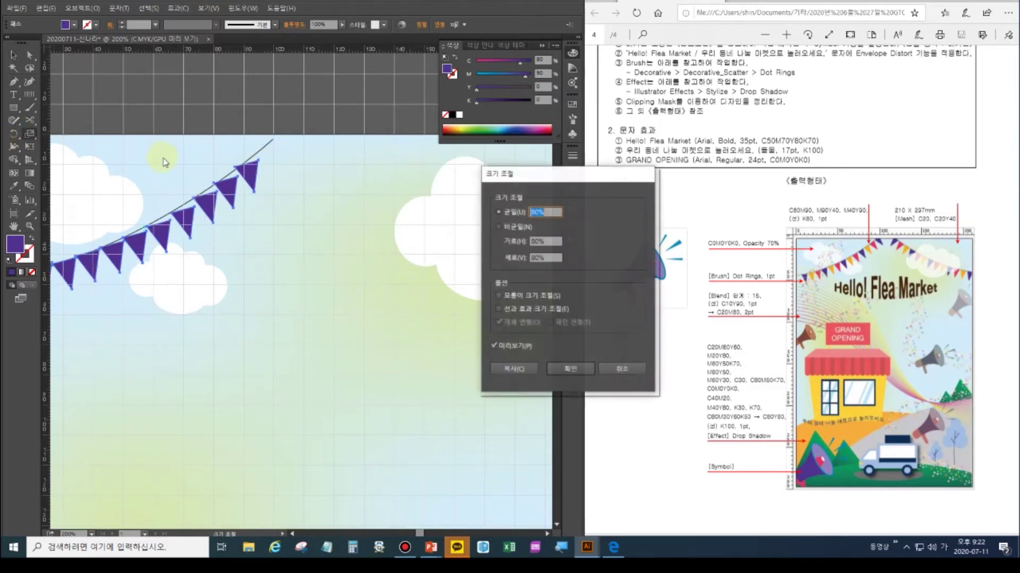
{"action": "left_click", "coordinate": [570, 370]}
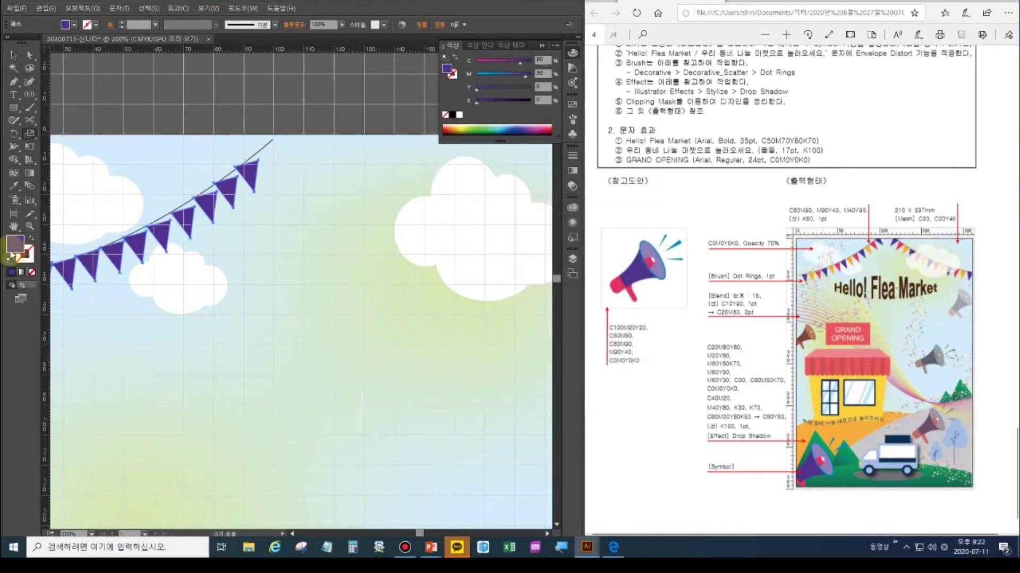
Move the scaled row of flags down to the lower starting end of the bunting string.
{"action": "left_click", "coordinate": [13, 226]}
{"action": "left_click_drag", "start_coordinate": [191, 310], "coordinate": [342, 293]}
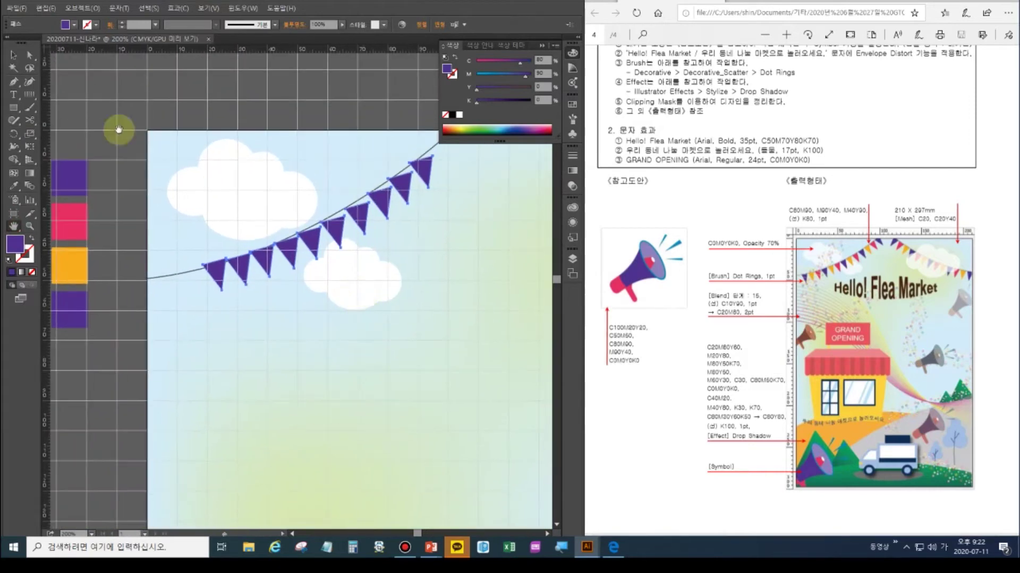
{"action": "left_click", "coordinate": [13, 55]}
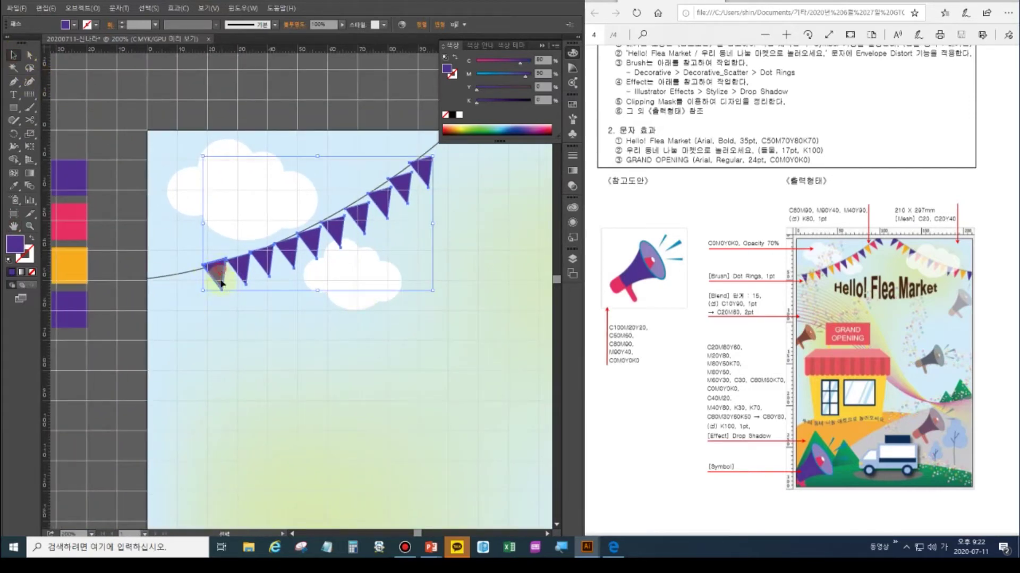
{"action": "left_click_drag", "start_coordinate": [217, 272], "coordinate": [174, 286]}
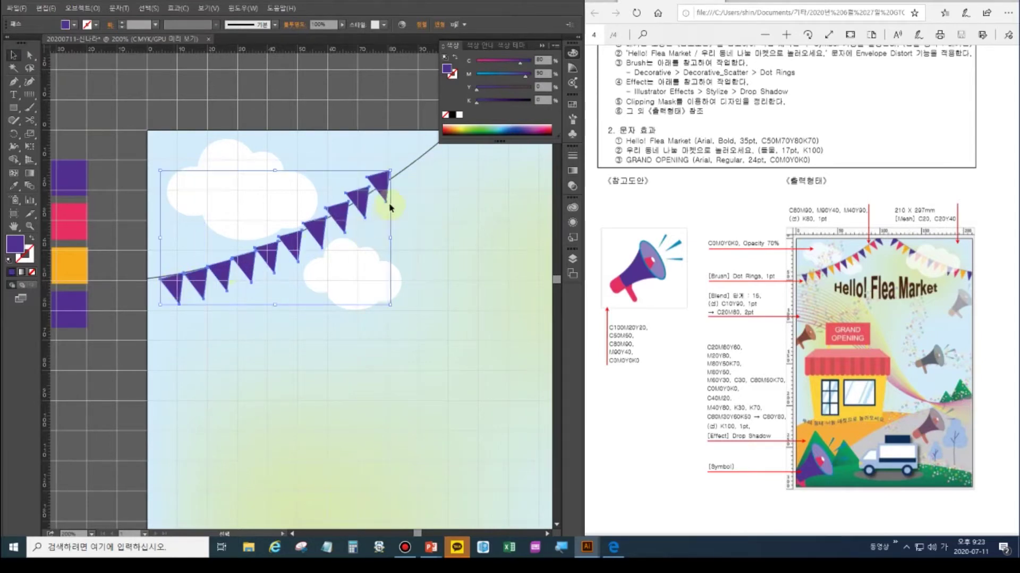
Add three copies of the last flag to fill the bunting string up to its upper end.
{"action": "left_click", "coordinate": [364, 114]}
{"action": "left_click", "coordinate": [379, 186]}
{"action": "left_click_drag", "start_coordinate": [385, 188], "coordinate": [411, 187]}
{"action": "left_click_drag", "start_coordinate": [453, 223], "coordinate": [393, 205]}
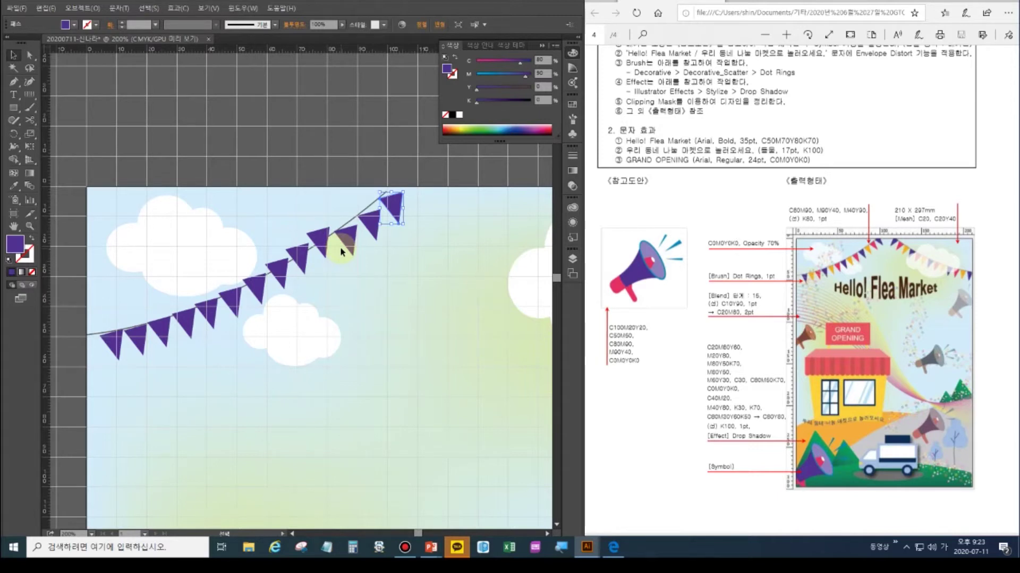
Copy the first and last flags below the bunting and blend the two copies together.
{"action": "left_click", "coordinate": [114, 350]}
{"action": "left_click_drag", "start_coordinate": [118, 348], "coordinate": [127, 431]}
{"action": "left_click_drag", "start_coordinate": [396, 207], "coordinate": [421, 291]}
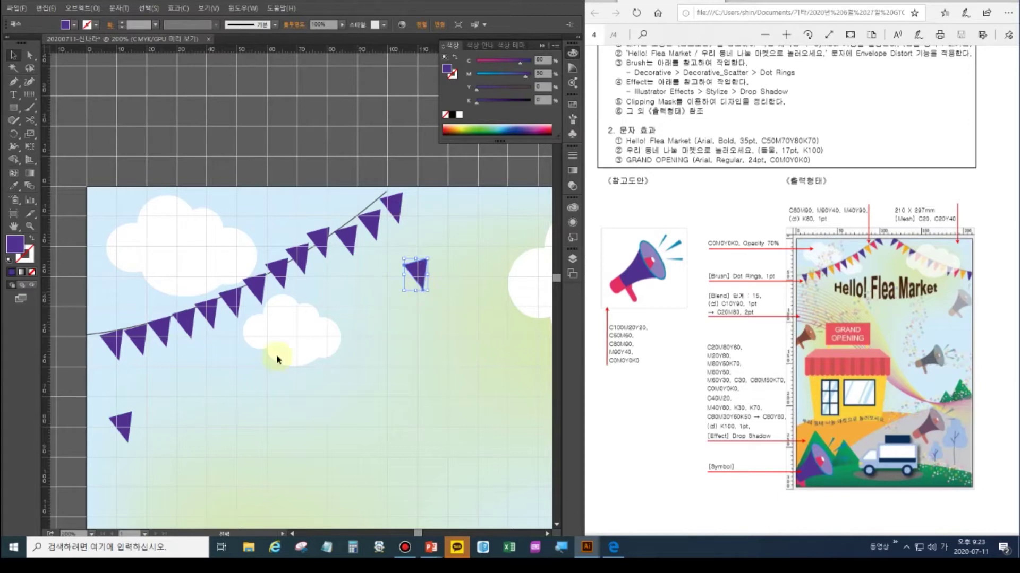
{"action": "left_click", "coordinate": [128, 423], "text": "shift"}
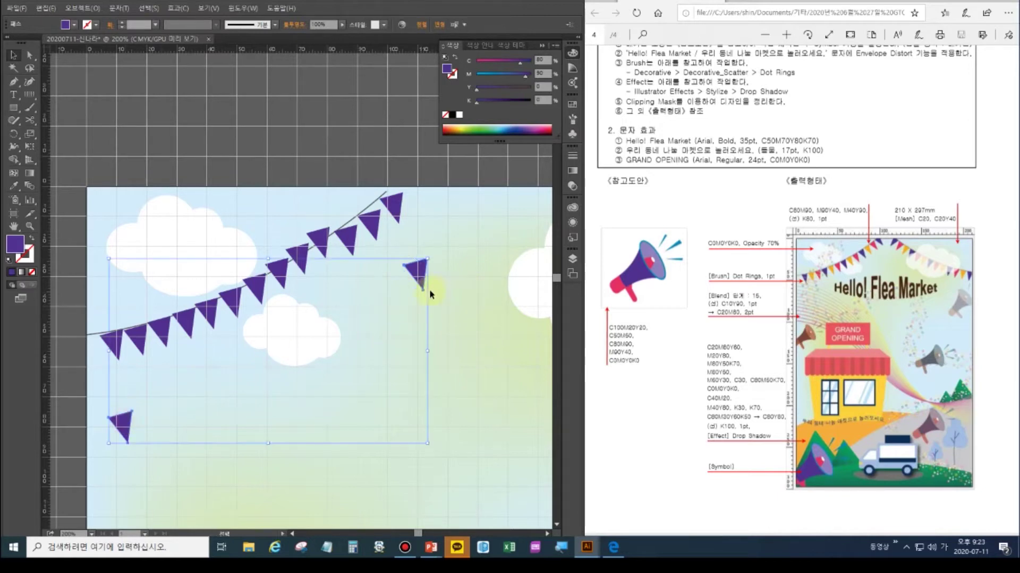
{"action": "key", "text": "ctrl+alt+b"}
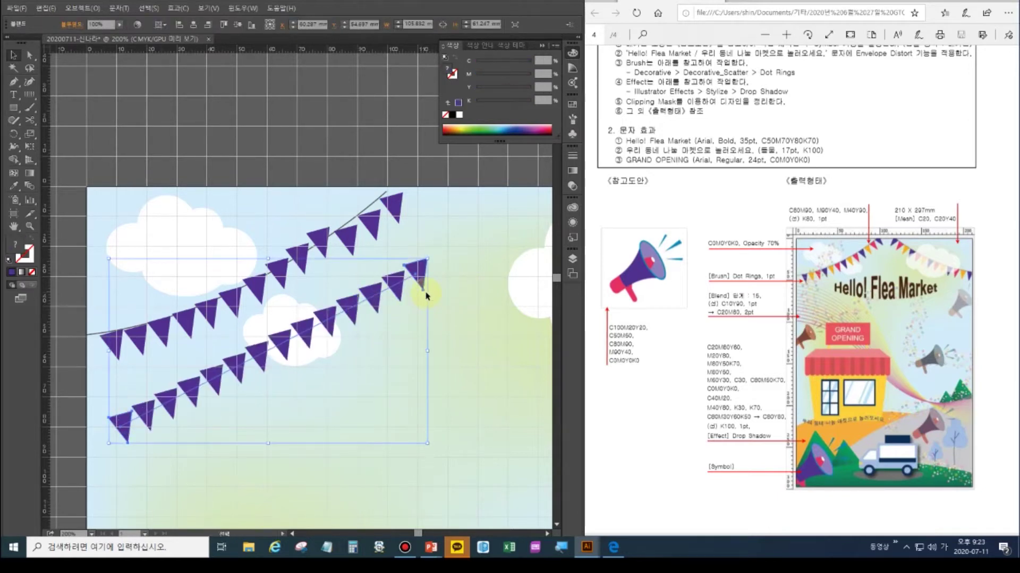
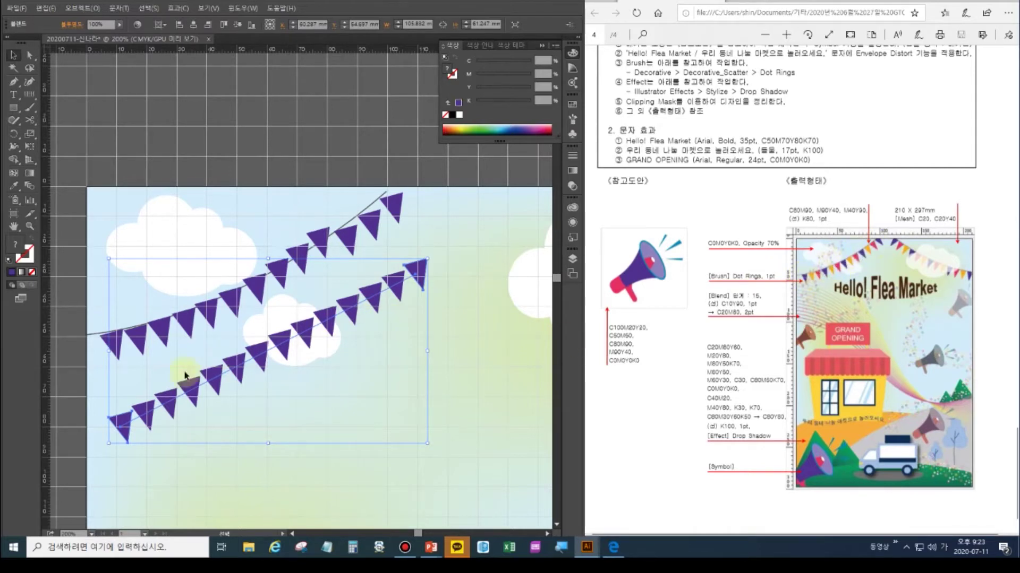
Set the flag blend's spacing to Specified Steps with 11 steps.
{"action": "left_click", "coordinate": [29, 186]}
{"action": "double_click", "coordinate": [30, 186]}
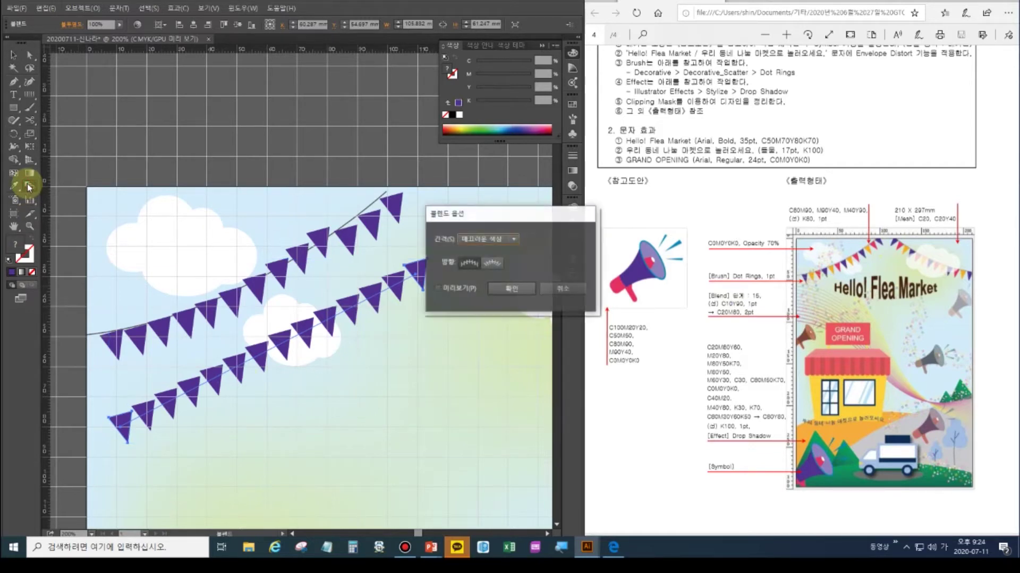
{"action": "left_click", "coordinate": [496, 264]}
{"action": "left_click", "coordinate": [513, 240]}
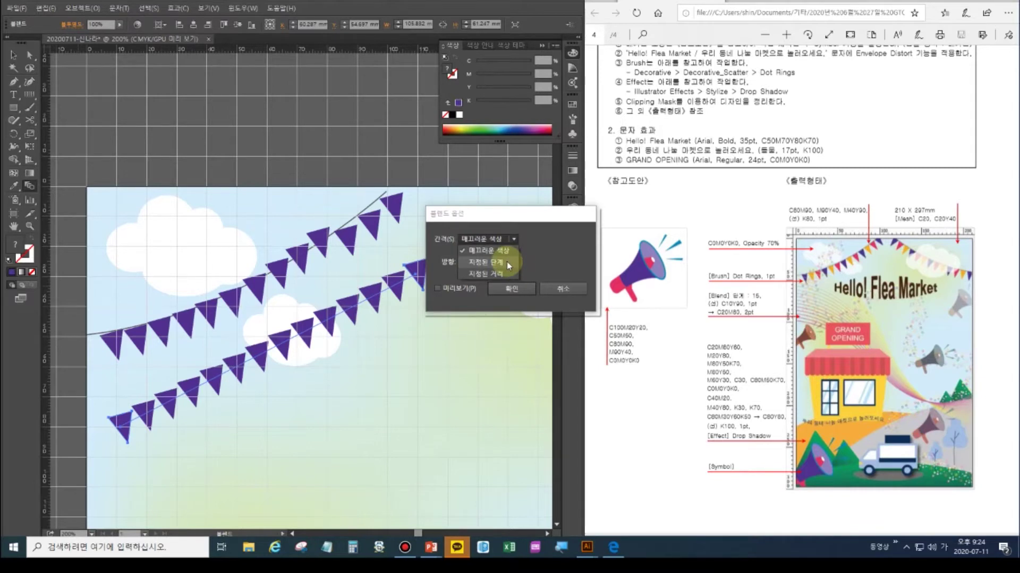
{"action": "left_click", "coordinate": [506, 262]}
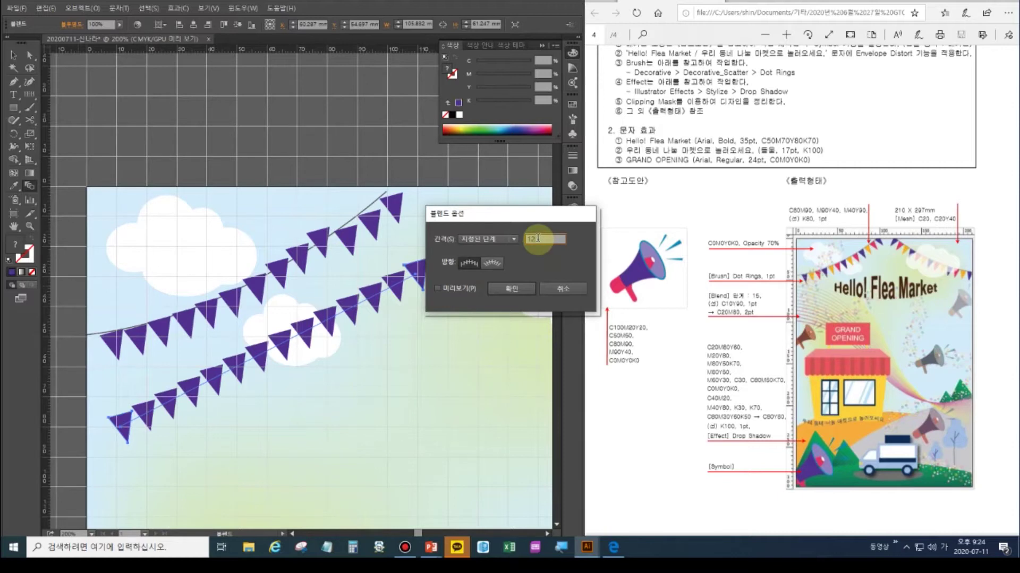
{"action": "type", "text": "1"}
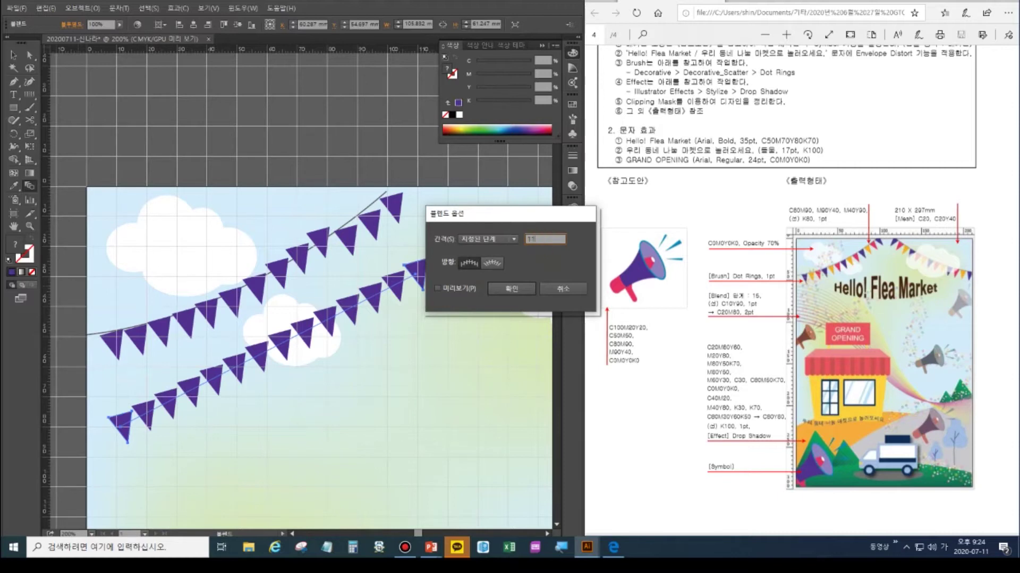
{"action": "left_click", "coordinate": [519, 288]}
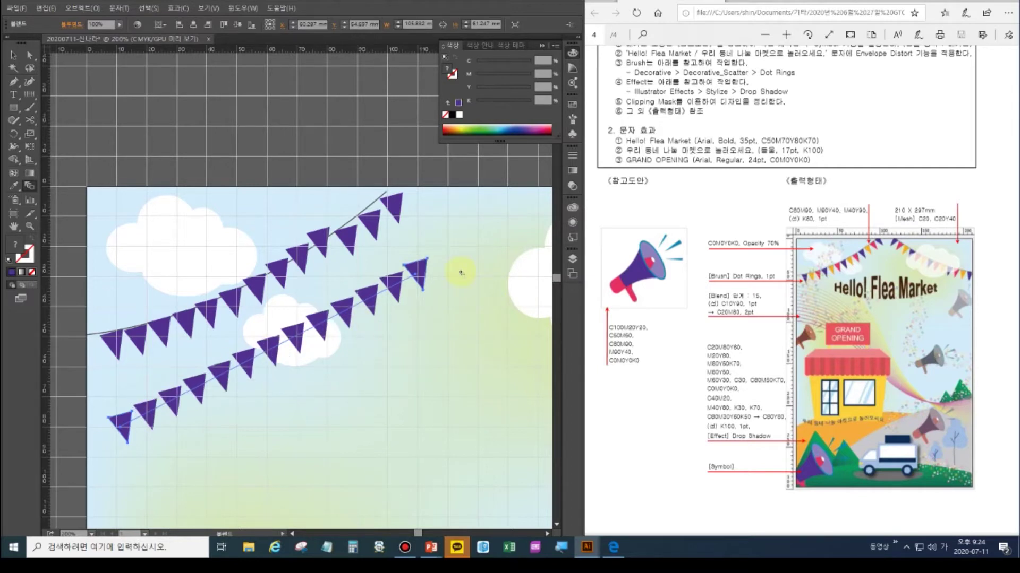
Expand the blended flags into separate shapes and delete the whole row.
{"action": "left_click", "coordinate": [14, 55]}
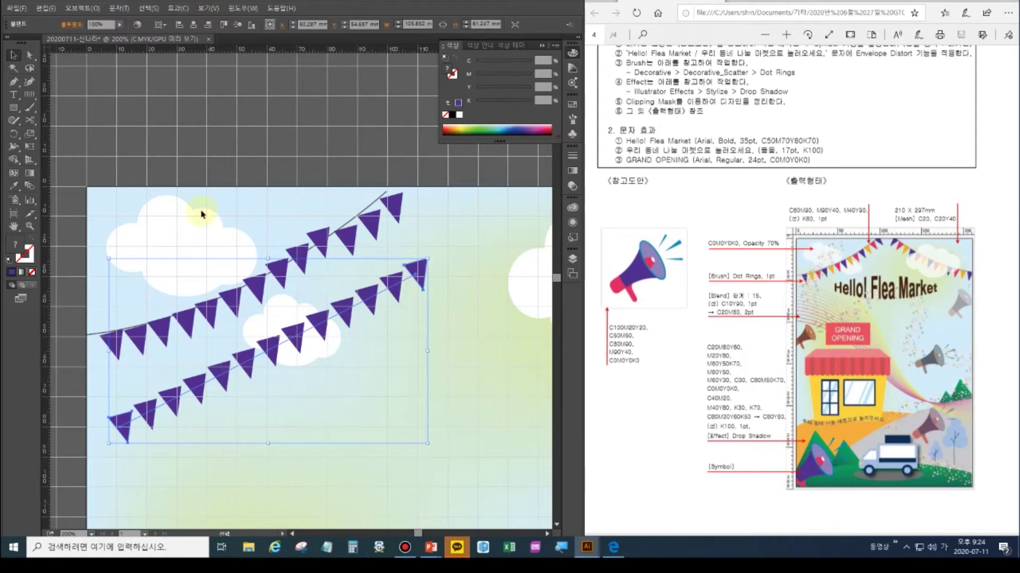
{"action": "left_click", "coordinate": [89, 11]}
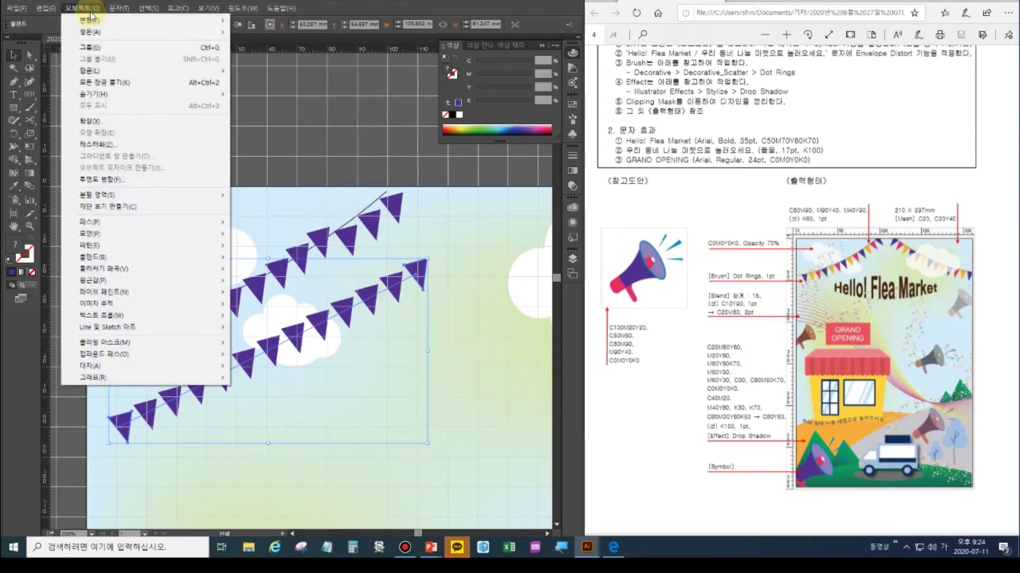
{"action": "left_click", "coordinate": [124, 123]}
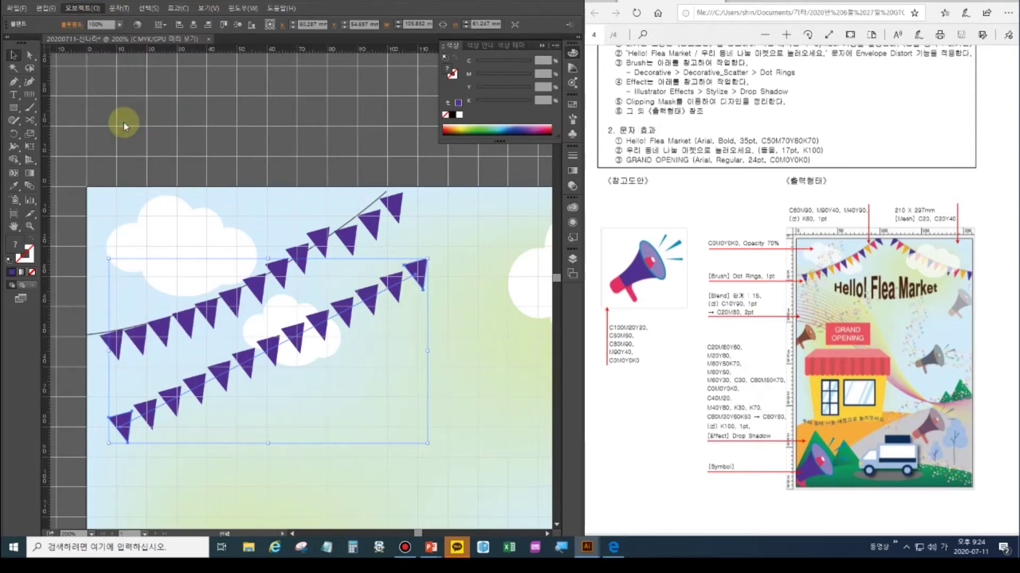
{"action": "left_click", "coordinate": [497, 324]}
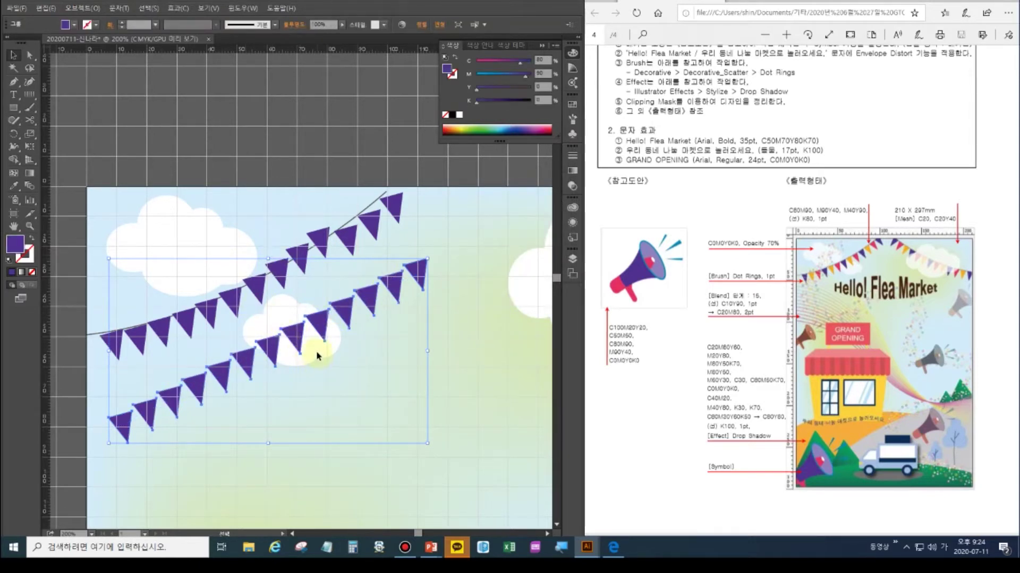
{"action": "key", "text": "Delete"}
{"action": "left_click", "coordinate": [116, 347]}
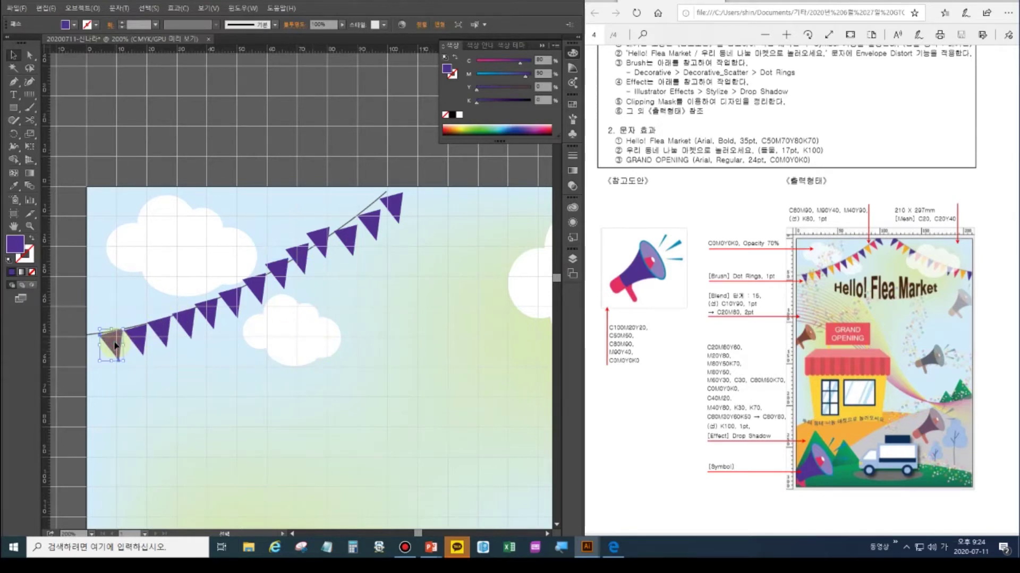
{"action": "left_click", "coordinate": [29, 68]}
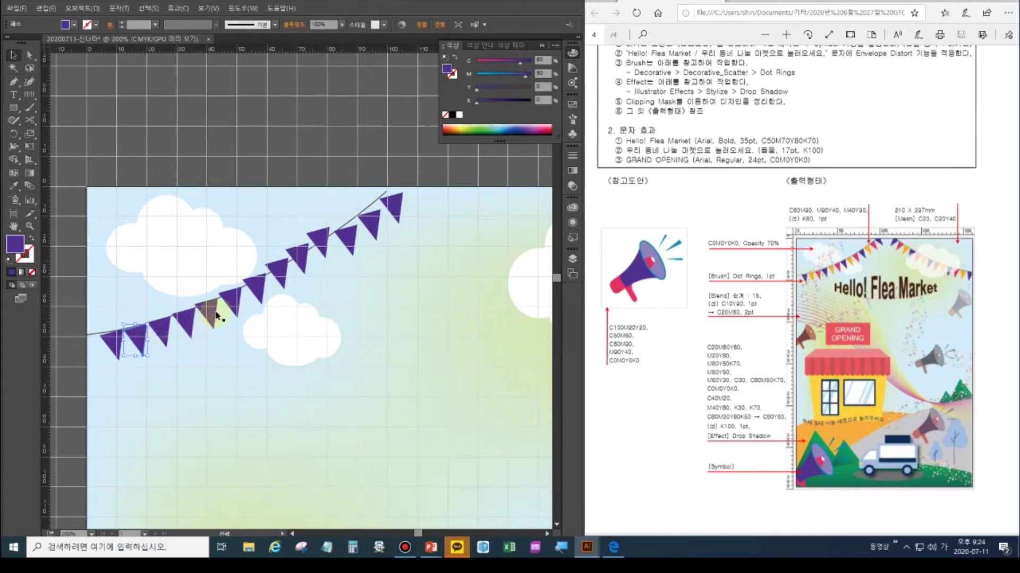
{"action": "left_click", "coordinate": [237, 306]}
{"action": "left_click", "coordinate": [139, 335], "text": "shift"}
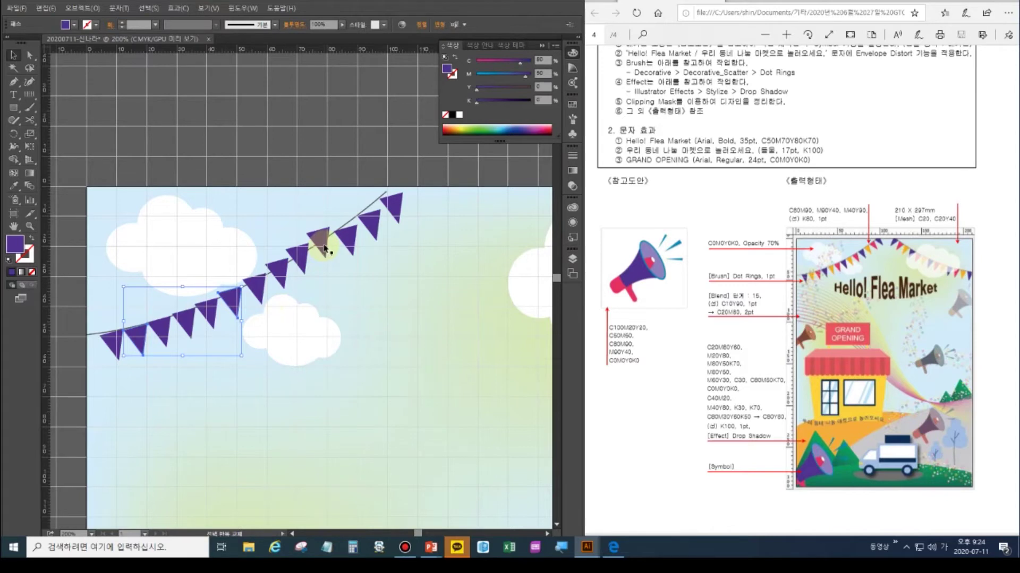
{"action": "left_click", "coordinate": [349, 242], "text": "shift"}
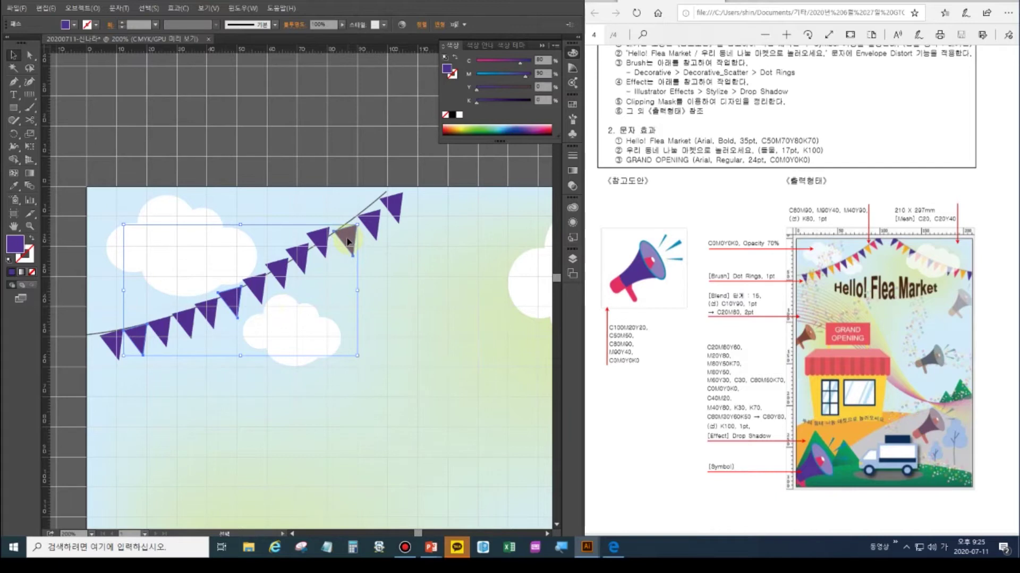
{"action": "left_click", "coordinate": [179, 395]}
Fill the second flag from the string's lower end with orange sampled from the swatch using the Eyedropper tool.
{"action": "left_click", "coordinate": [139, 335]}
{"action": "left_click", "coordinate": [14, 186]}
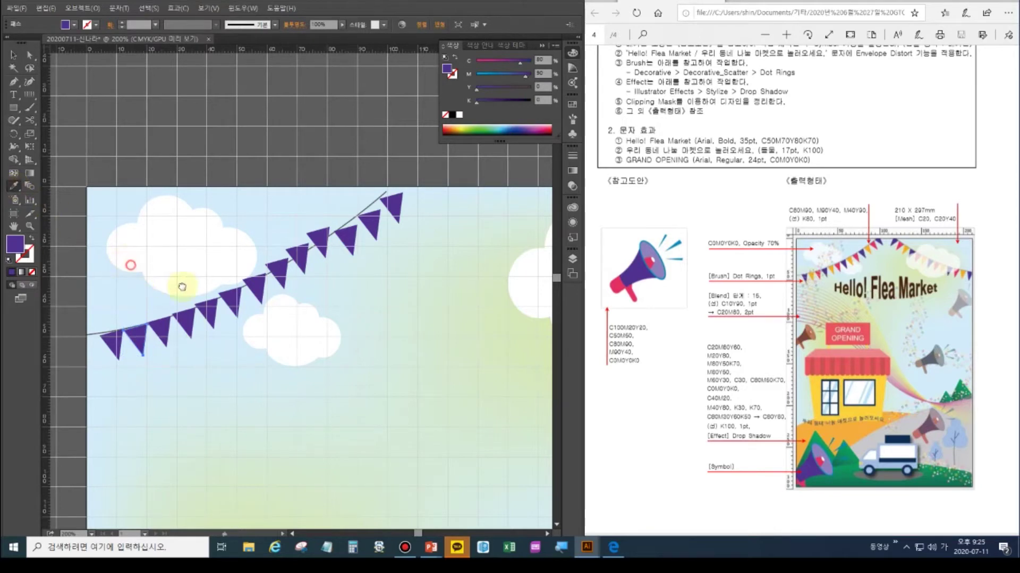
{"action": "left_click_drag", "start_coordinate": [125, 258], "coordinate": [260, 259]}
{"action": "left_click", "coordinate": [151, 318]}
Fill the third flag with crimson sampled from the swatch using the Eyedropper tool.
{"action": "left_click", "coordinate": [14, 55]}
{"action": "left_click", "coordinate": [282, 326]}
{"action": "left_click", "coordinate": [292, 329]}
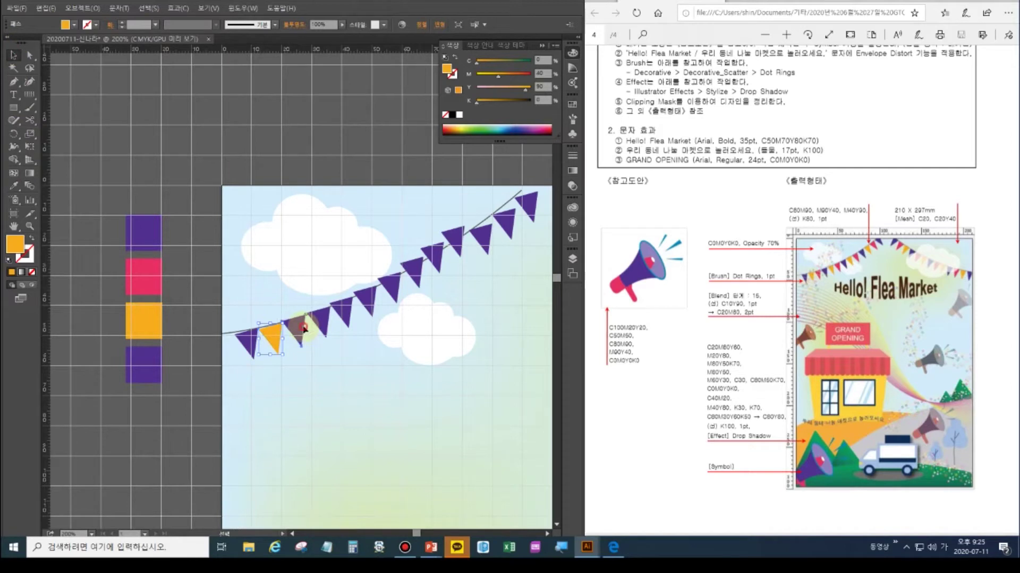
{"action": "left_click", "coordinate": [14, 185]}
{"action": "left_click", "coordinate": [159, 273]}
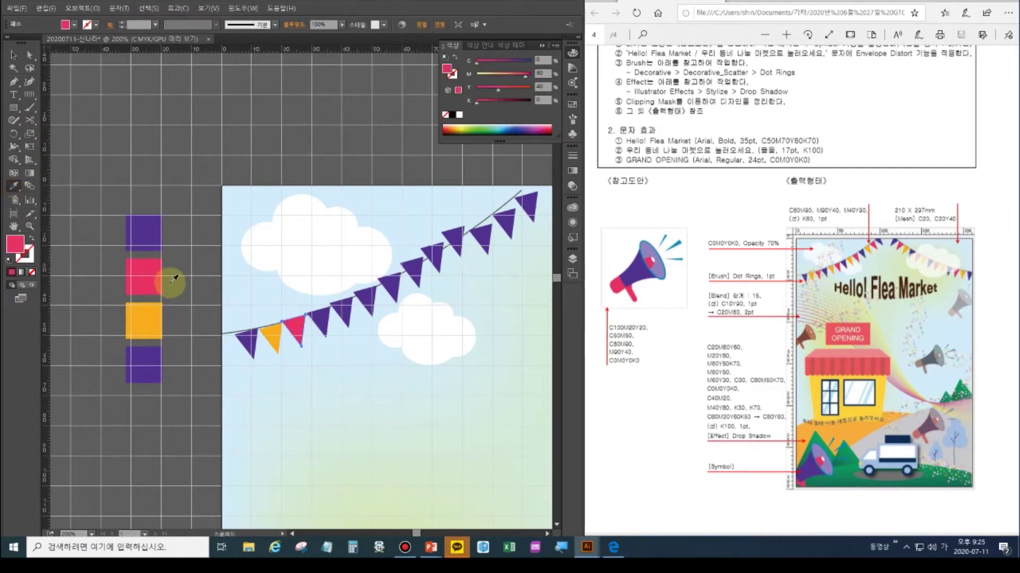
Fill the fourth flag with violet sampled from the swatch using the Eyedropper tool.
{"action": "left_click", "coordinate": [13, 54]}
{"action": "left_click", "coordinate": [320, 320]}
{"action": "left_click", "coordinate": [14, 186]}
{"action": "left_click", "coordinate": [139, 230]}
{"action": "left_click", "coordinate": [259, 340]}
{"action": "left_click", "coordinate": [169, 276]}
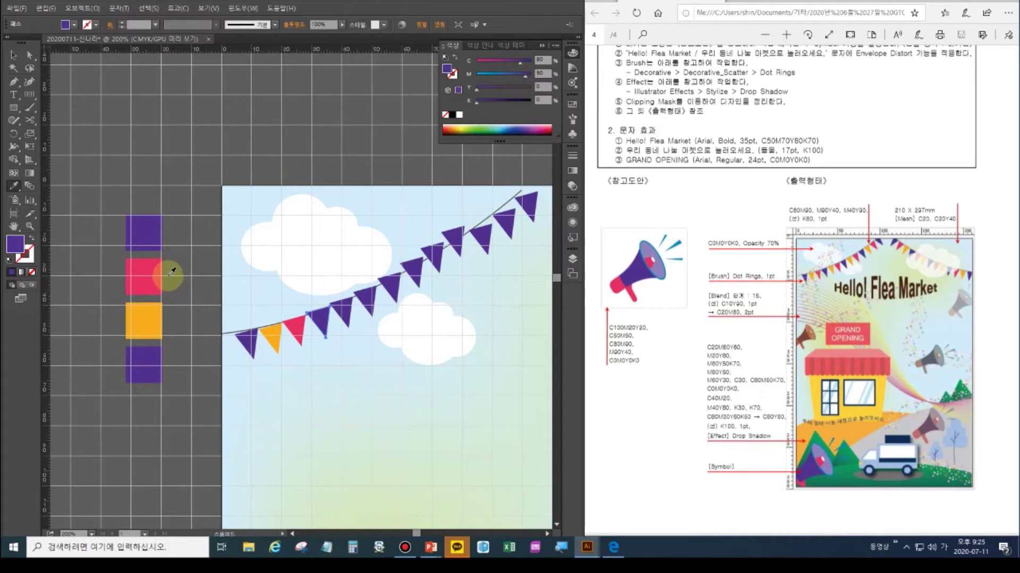
{"action": "left_click", "coordinate": [13, 54]}
{"action": "left_click", "coordinate": [124, 170]}
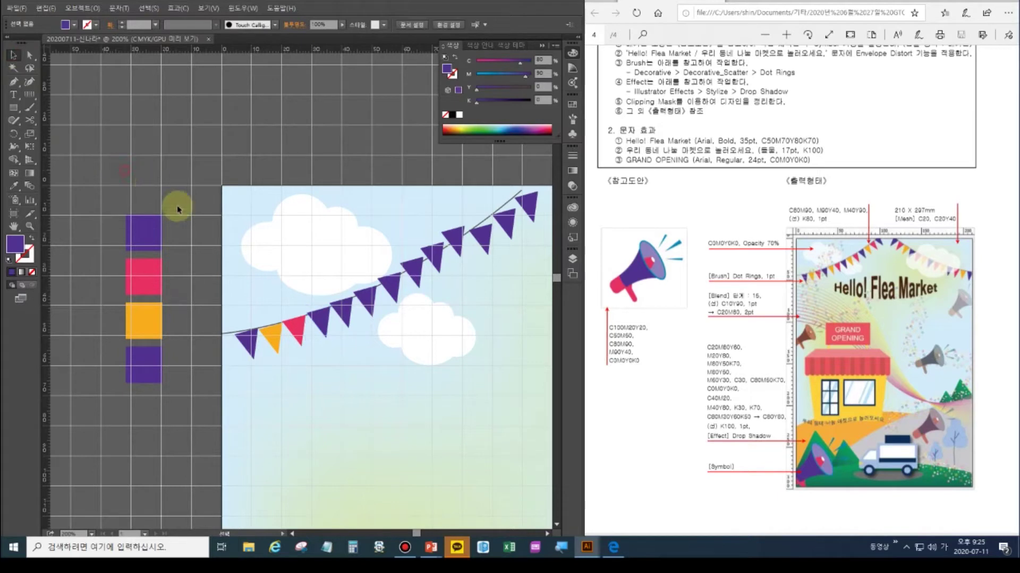
Delete the duplicate violet swatch below the orange one.
{"action": "left_click", "coordinate": [143, 229]}
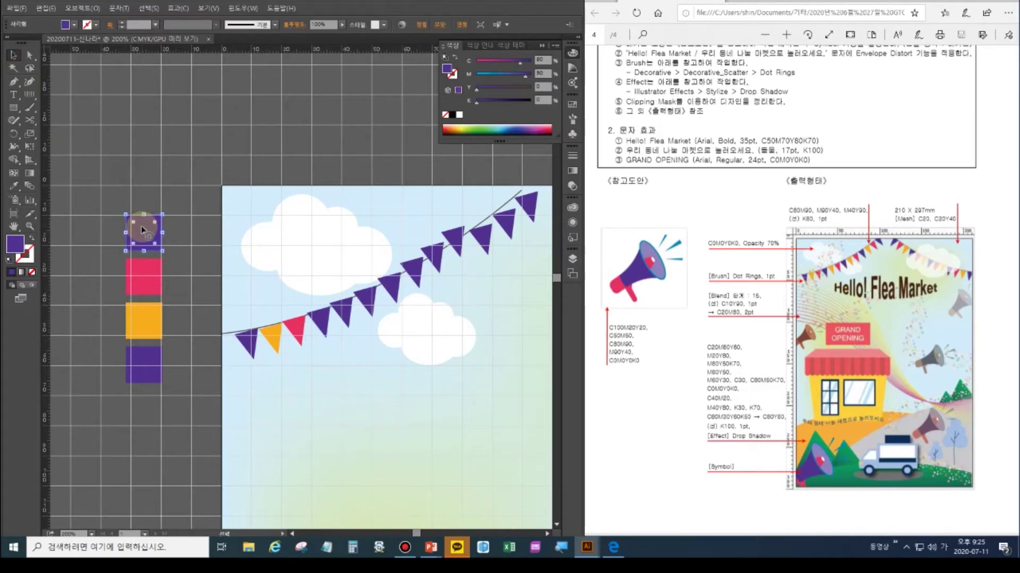
{"action": "left_click", "coordinate": [138, 367]}
{"action": "left_click", "coordinate": [137, 406]}
{"action": "left_click", "coordinate": [139, 381]}
{"action": "key", "text": "Delete"}
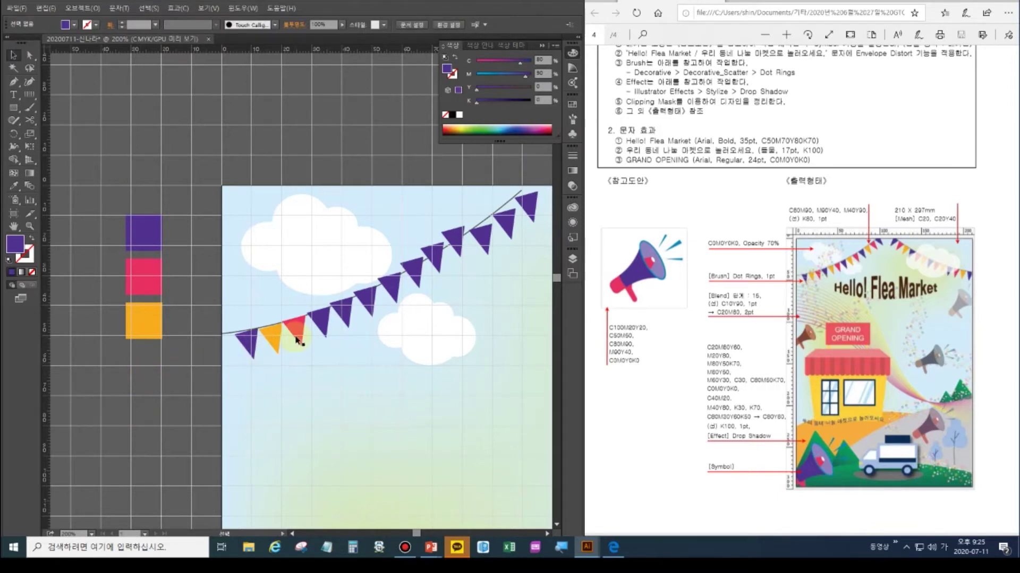
Fill the fifth flag from the string's lower end with orange sampled from the swatch using the Eyedropper tool.
{"action": "left_click", "coordinate": [323, 321]}
{"action": "left_click", "coordinate": [342, 313]}
{"action": "left_click", "coordinate": [14, 186]}
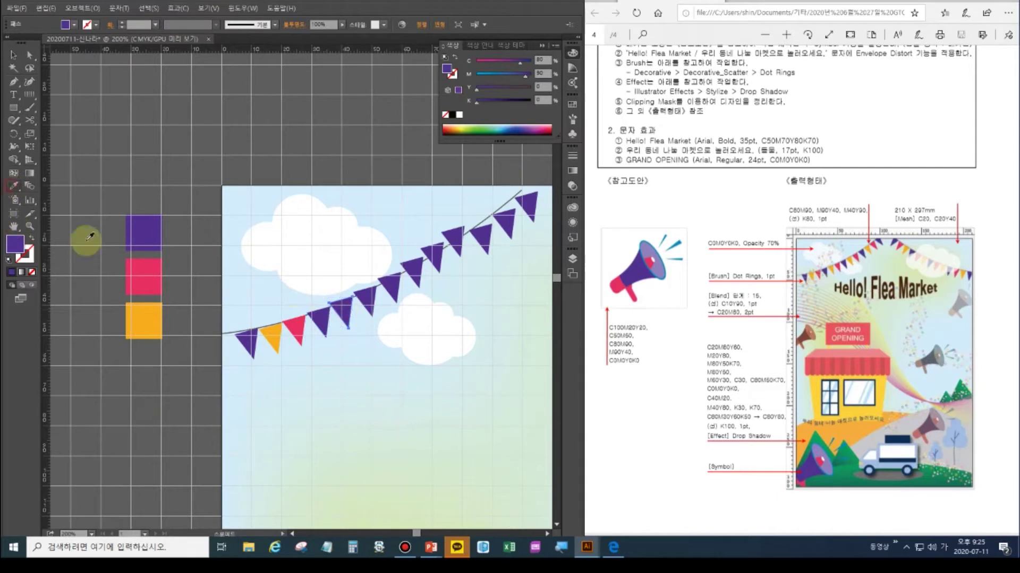
{"action": "left_click", "coordinate": [149, 314]}
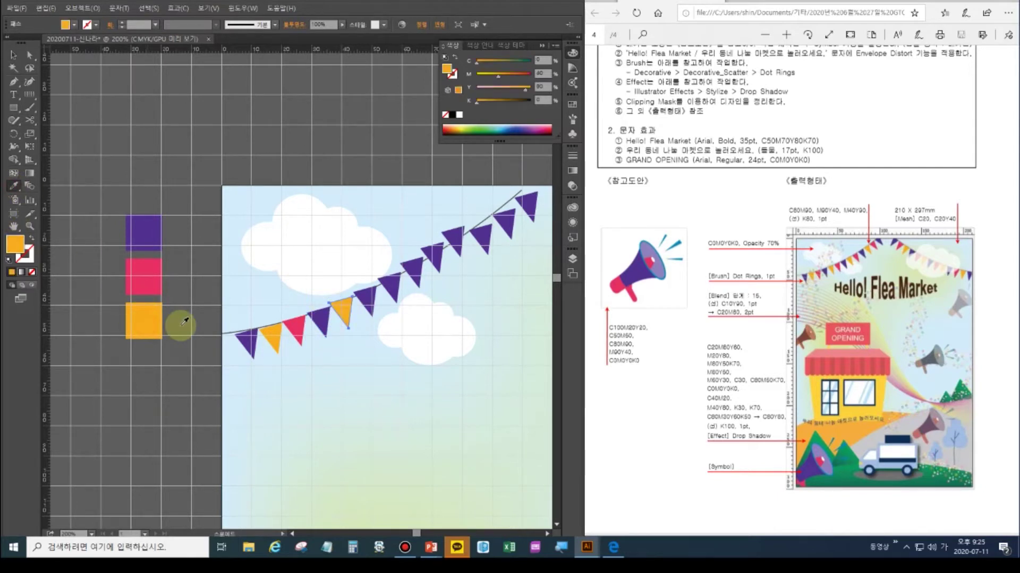
Fill the sixth flag with crimson sampled from the swatch using the Eyedropper tool.
{"action": "left_click", "coordinate": [13, 55]}
{"action": "left_click", "coordinate": [366, 296]}
{"action": "left_click", "coordinate": [14, 186]}
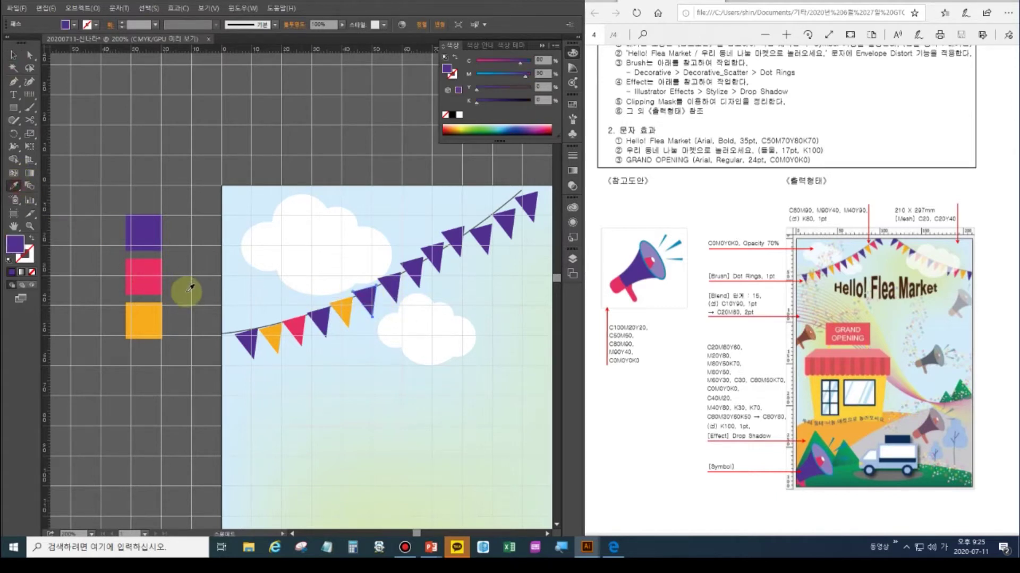
{"action": "left_click", "coordinate": [147, 270]}
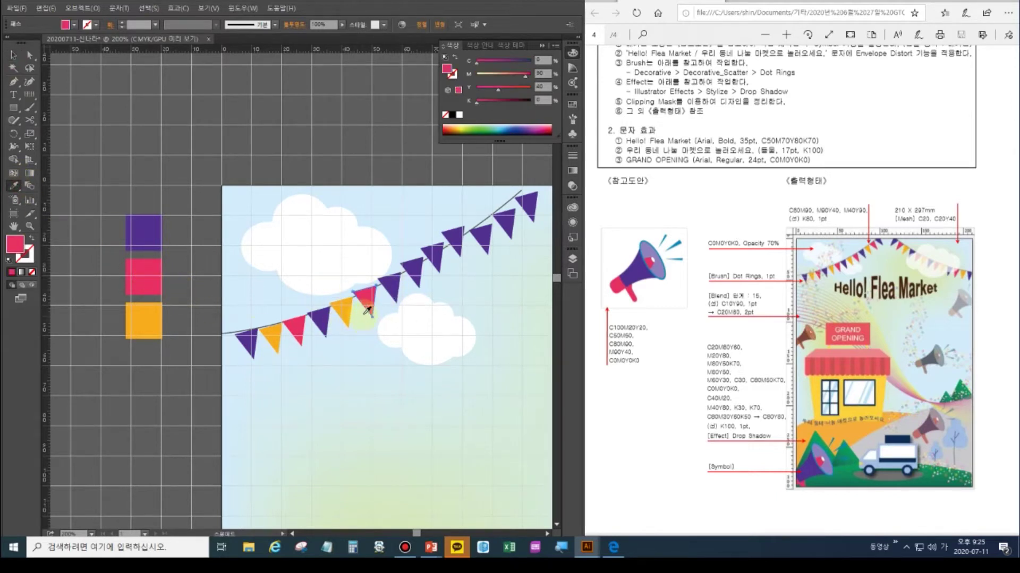
Fill the eighth flag with orange sampled from the swatch using the Eyedropper tool.
{"action": "left_click", "coordinate": [11, 59]}
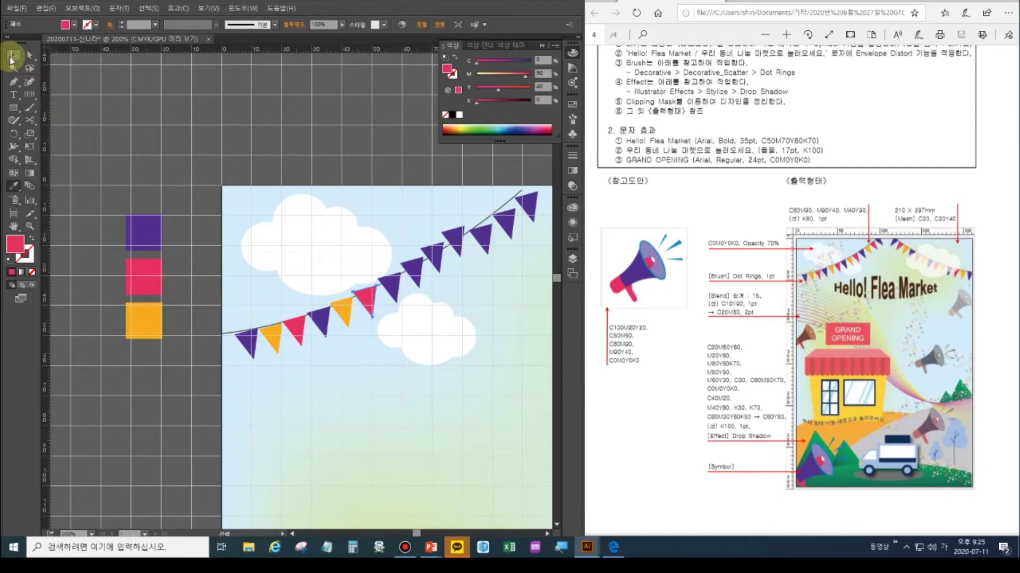
{"action": "left_click", "coordinate": [410, 272]}
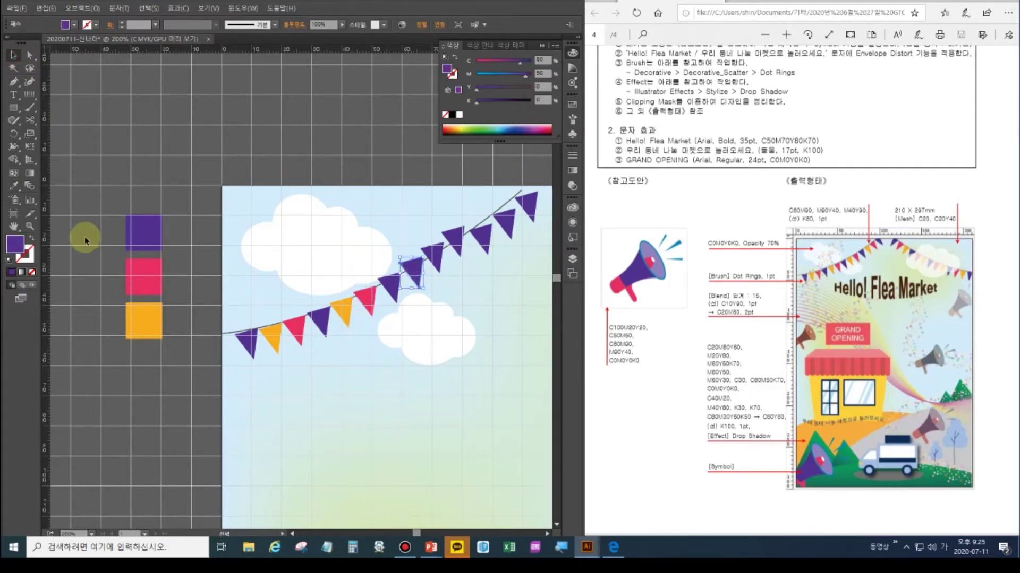
{"action": "left_click", "coordinate": [14, 185]}
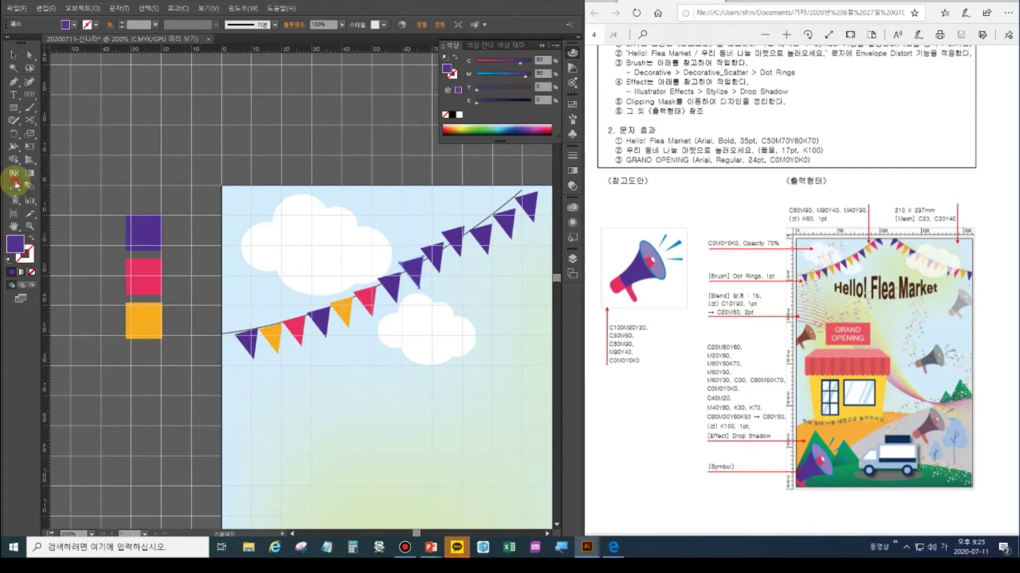
{"action": "left_click", "coordinate": [139, 304]}
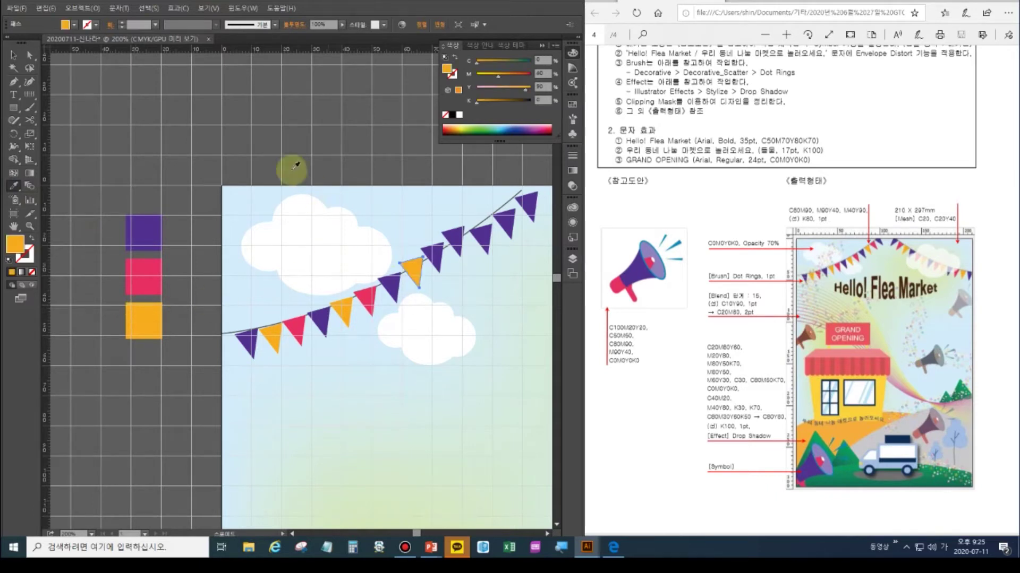
Fill the ninth flag with crimson sampled from the swatch using the Eyedropper tool.
{"action": "left_click", "coordinate": [13, 54]}
{"action": "left_click", "coordinate": [433, 258]}
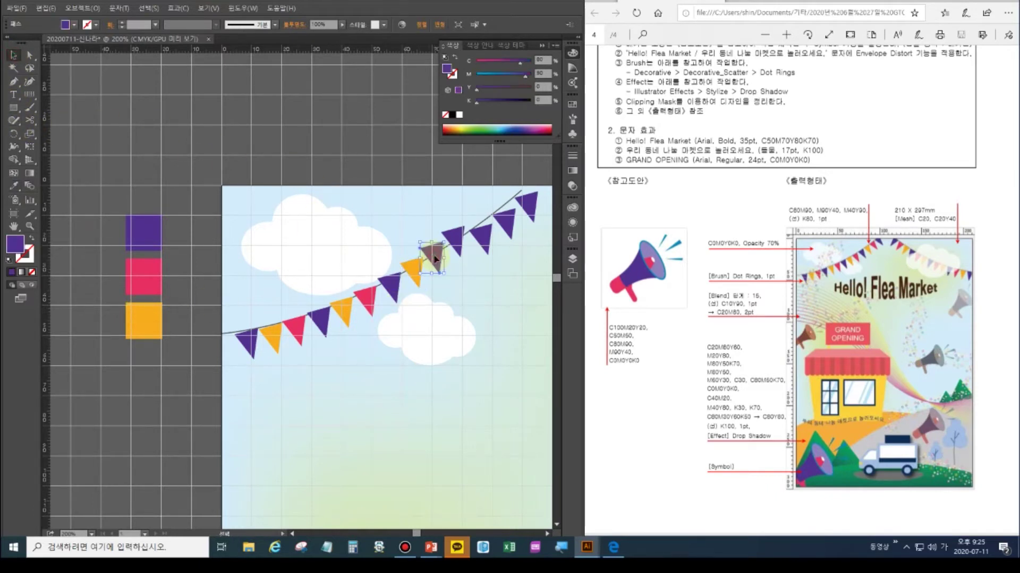
{"action": "left_click", "coordinate": [13, 185]}
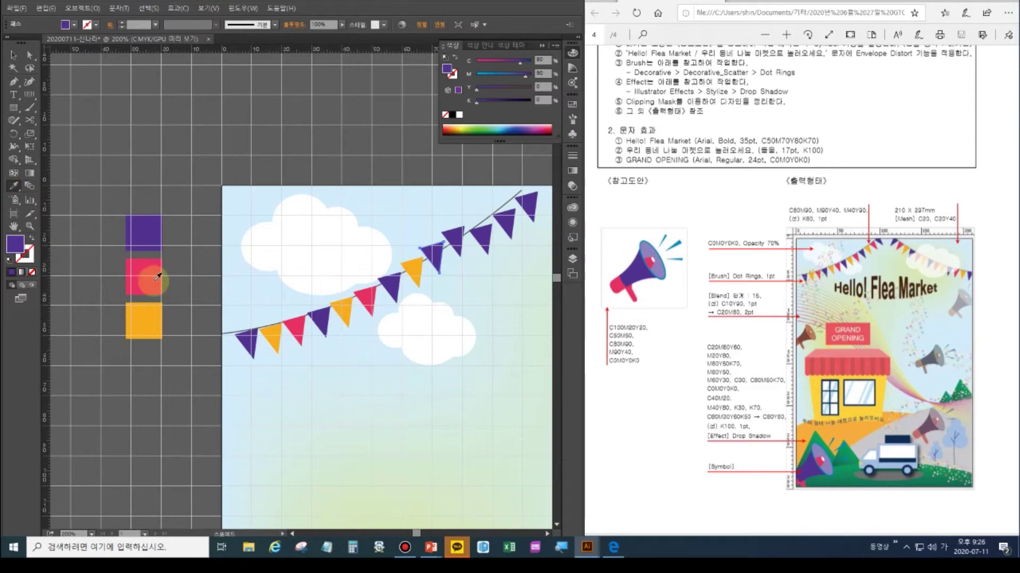
{"action": "left_click", "coordinate": [139, 266]}
{"action": "left_click", "coordinate": [375, 386]}
{"action": "left_click", "coordinate": [489, 227]}
Fill the eleventh flag with orange sampled from the swatch using the Eyedropper tool.
{"action": "left_click", "coordinate": [13, 55]}
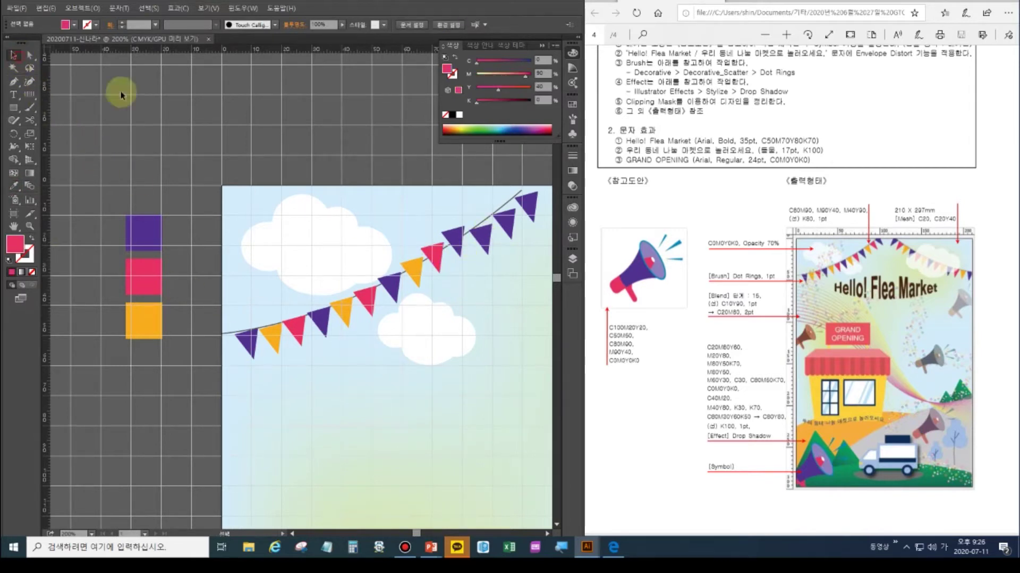
{"action": "left_click", "coordinate": [482, 244]}
{"action": "left_click", "coordinate": [13, 185]}
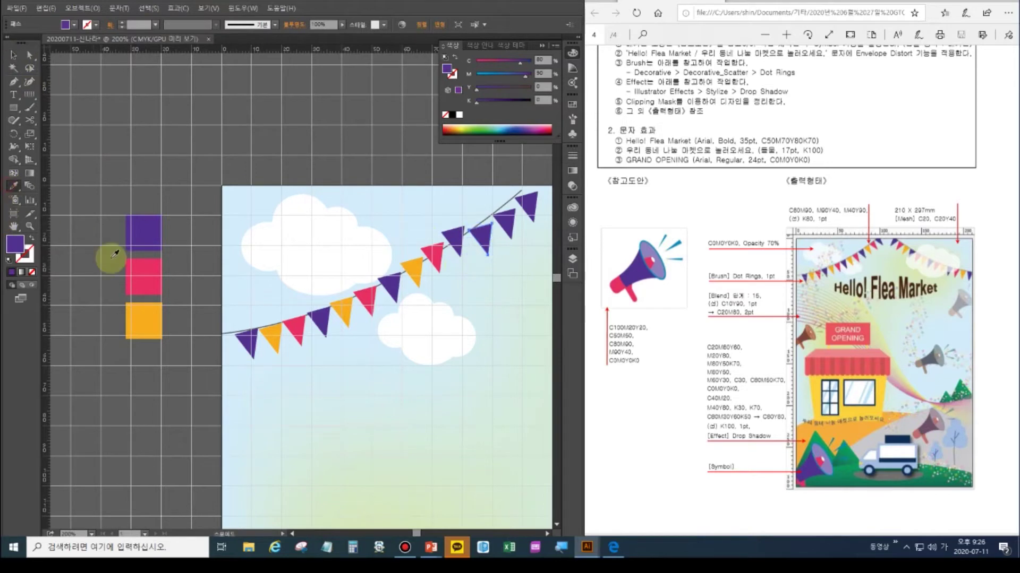
{"action": "left_click", "coordinate": [144, 311]}
Fill the twelfth flag with crimson sampled from the swatch using the Eyedropper tool.
{"action": "left_click", "coordinate": [13, 55]}
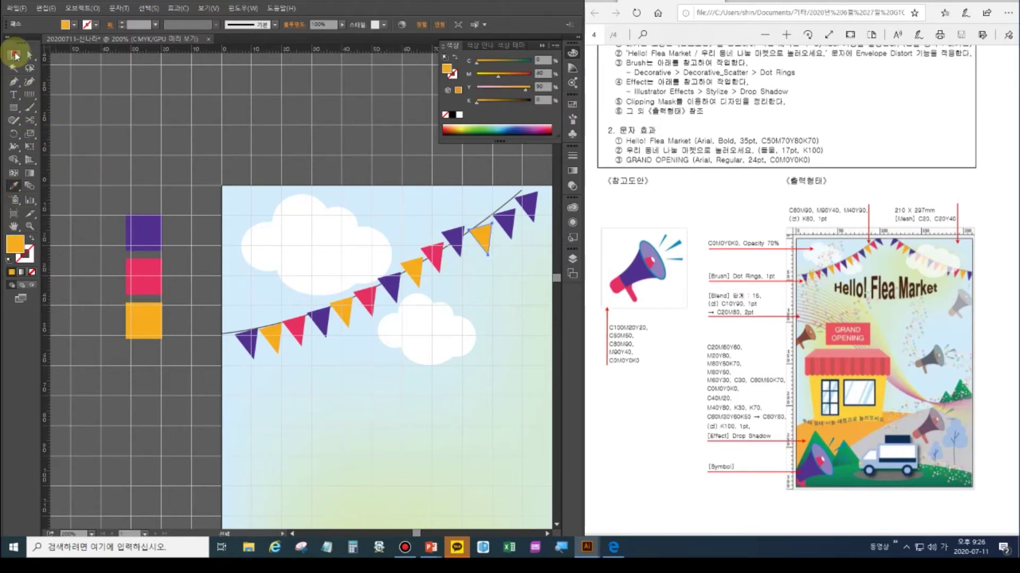
{"action": "left_click", "coordinate": [504, 220]}
{"action": "left_click", "coordinate": [14, 186]}
{"action": "left_click", "coordinate": [159, 294]}
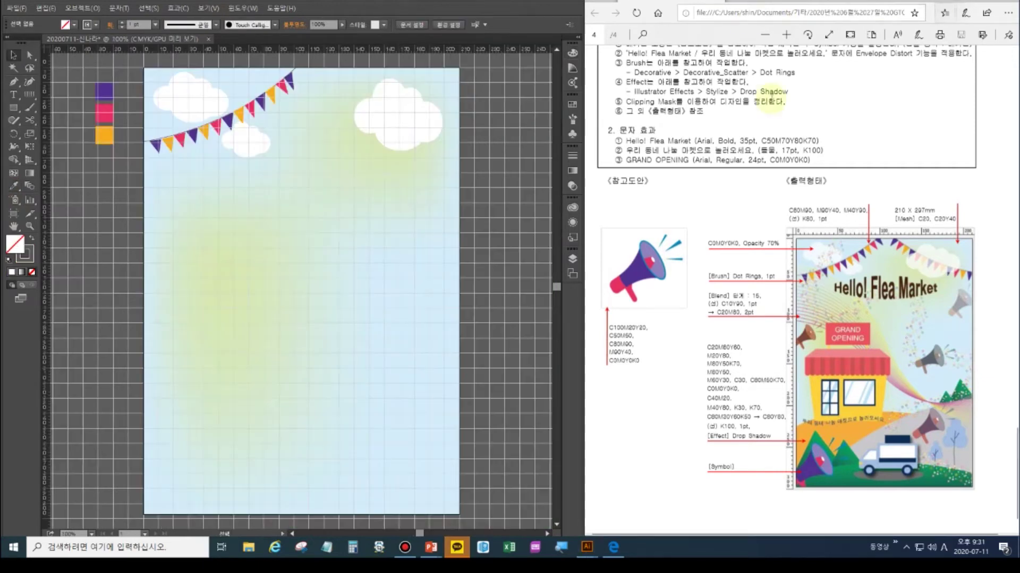
Lock the mesh background and the three clouds so that only the bunting can be selected.
{"action": "left_click", "coordinate": [13, 55]}
{"action": "left_click", "coordinate": [80, 96]}
{"action": "left_click", "coordinate": [280, 248]}
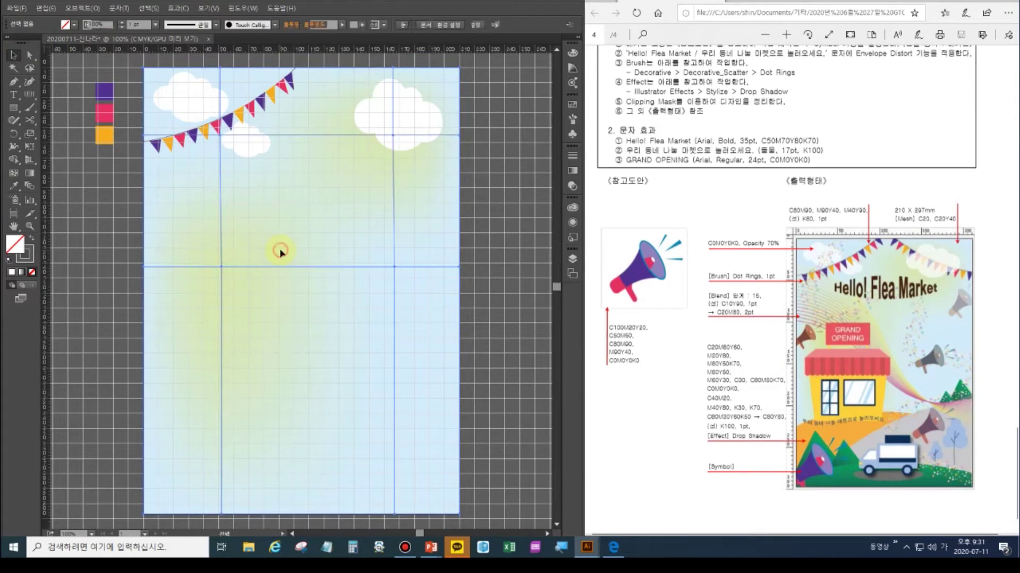
{"action": "key", "text": "a"}
{"action": "left_click", "coordinate": [269, 195]}
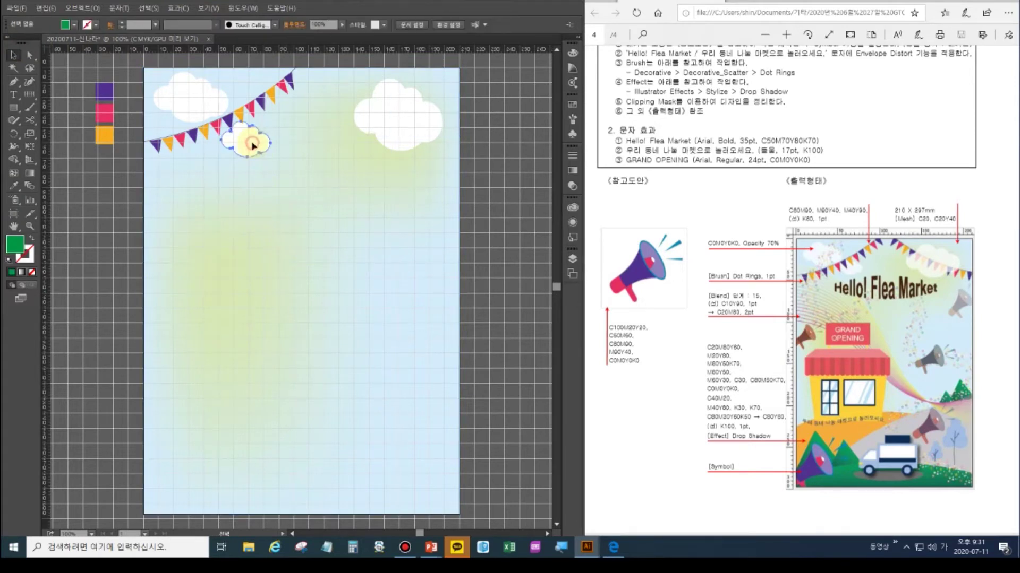
{"action": "left_click", "coordinate": [249, 135]}
{"action": "left_click", "coordinate": [387, 130]}
{"action": "left_click", "coordinate": [207, 108]}
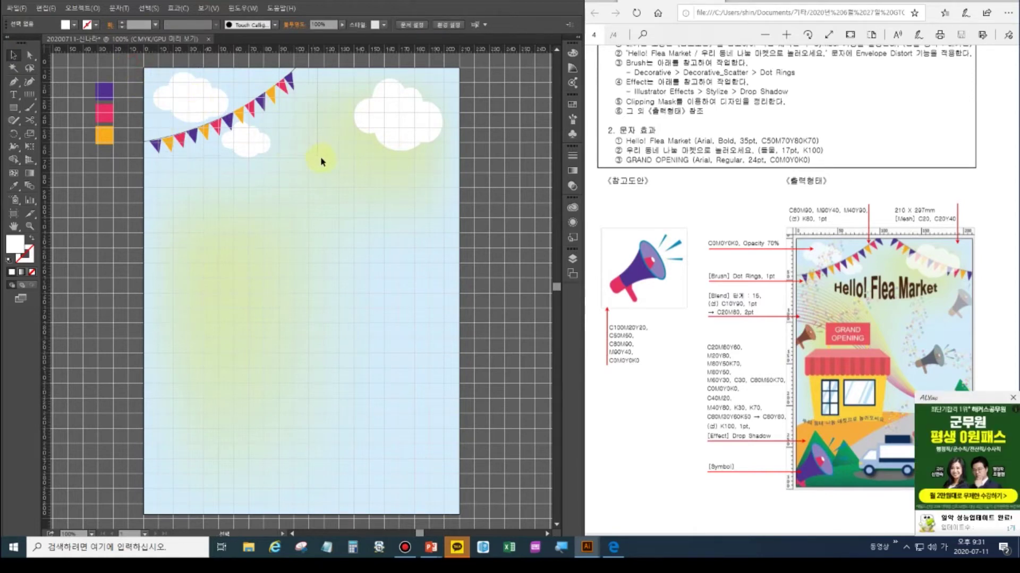
Group the string with its flags and reflect a copy across a vertical axis near the poster's centre.
{"action": "key", "text": "ctrl+a"}
{"action": "key", "text": "ctrl+g"}
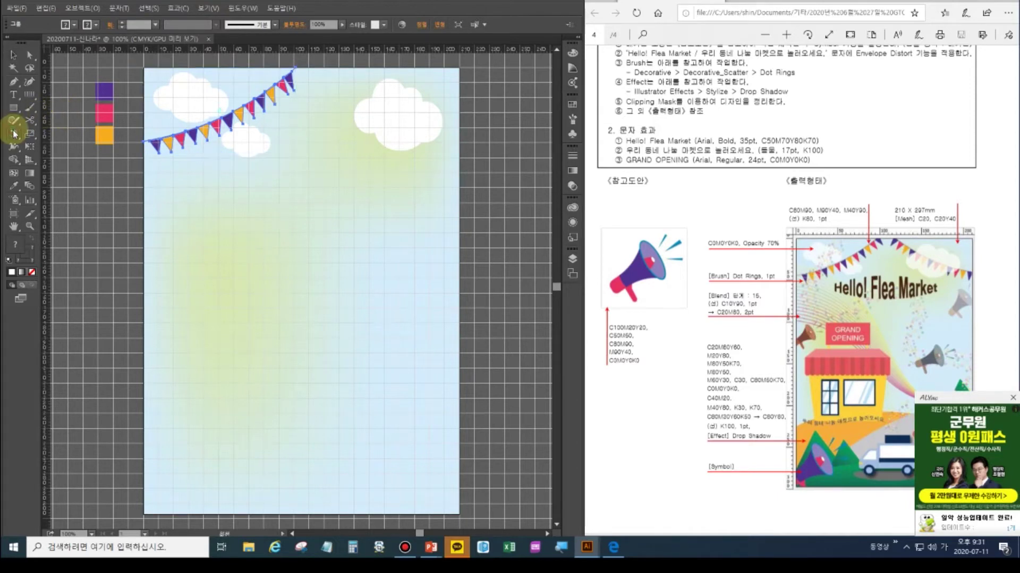
{"action": "left_click", "coordinate": [14, 133]}
{"action": "left_click", "coordinate": [18, 135]}
{"action": "left_click_drag", "start_coordinate": [19, 136], "coordinate": [49, 149]}
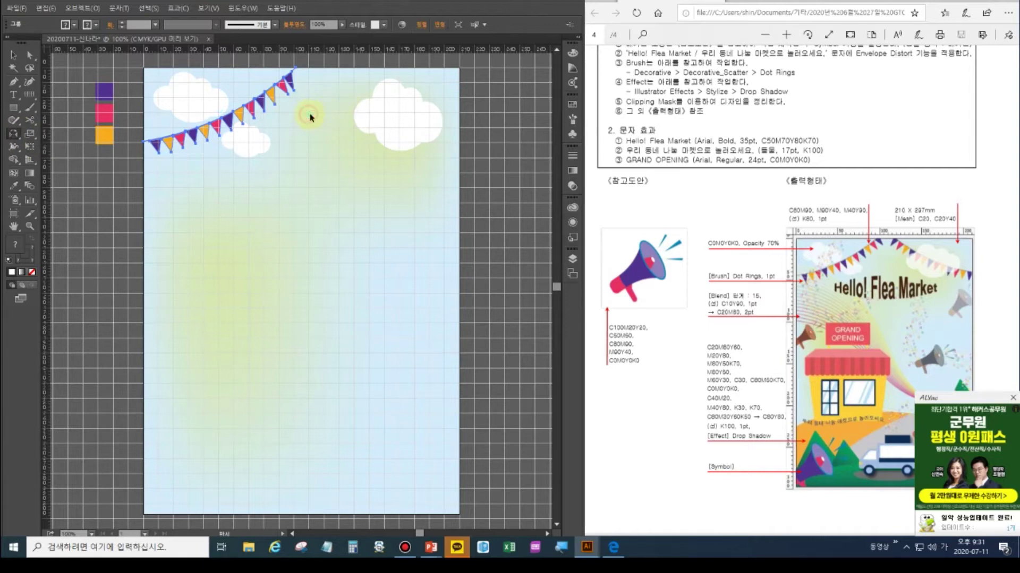
{"action": "left_click", "coordinate": [310, 115], "text": "alt"}
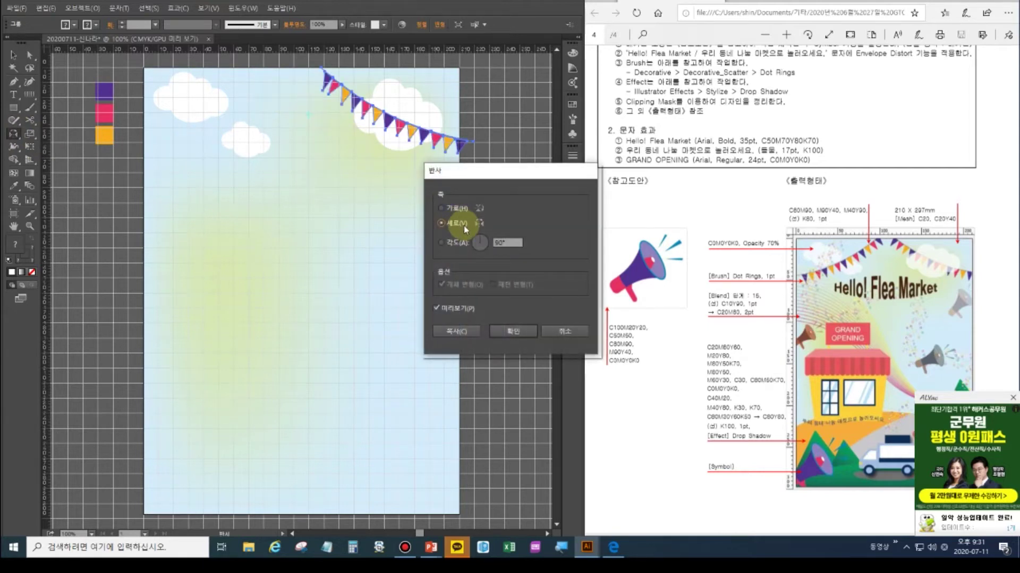
{"action": "left_click", "coordinate": [485, 331]}
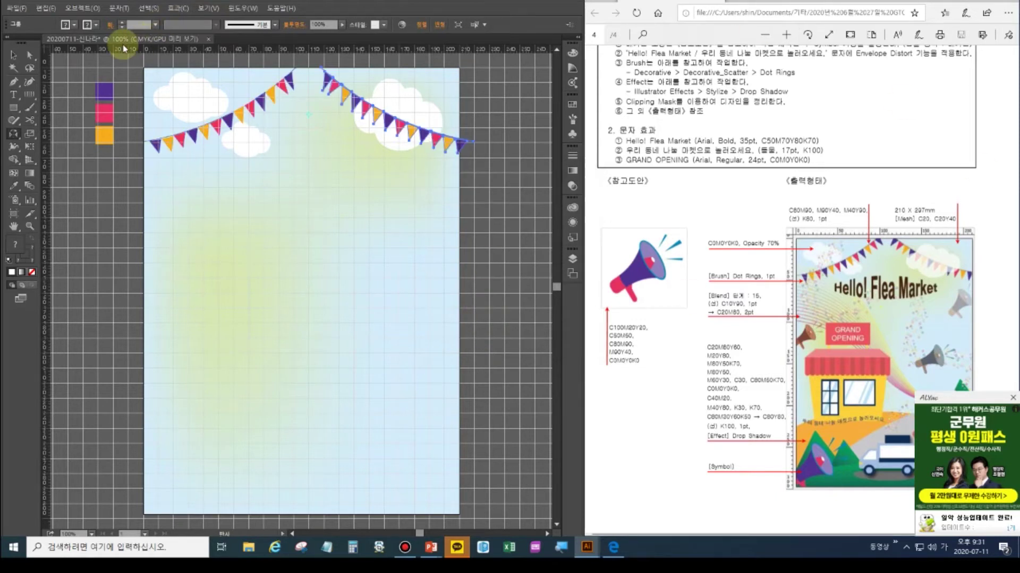
Nudge the mirrored bunting slightly left so its outer end meets the poster's right edge.
{"action": "left_click", "coordinate": [16, 58]}
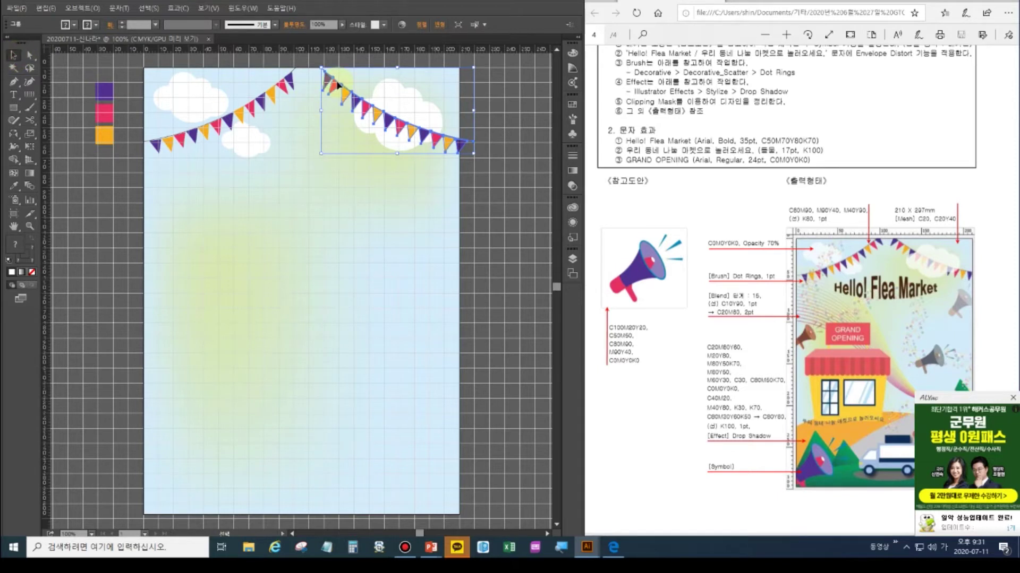
{"action": "key", "text": "Left"}
{"action": "key", "text": "Left"}
{"action": "key", "text": "Left"}
{"action": "key", "text": "Left"}
{"action": "key", "text": "Left"}
{"action": "key", "text": "Left"}
{"action": "key", "text": "Left"}
{"action": "key", "text": "Left"}
{"action": "key", "text": "Left"}
{"action": "key", "text": "Left"}
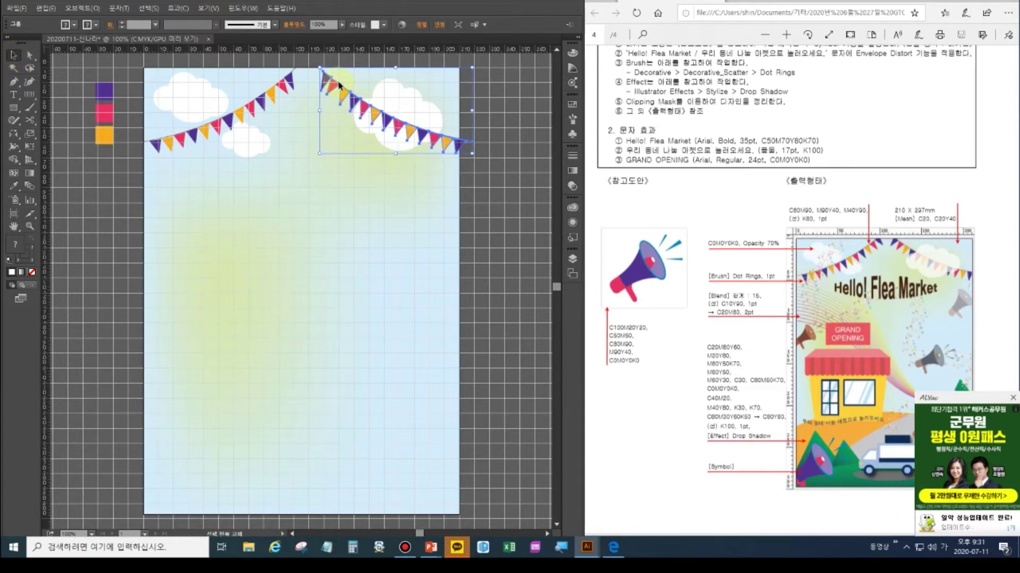
{"action": "key", "text": "Left"}
{"action": "key", "text": "Left"}
{"action": "key", "text": "Left"}
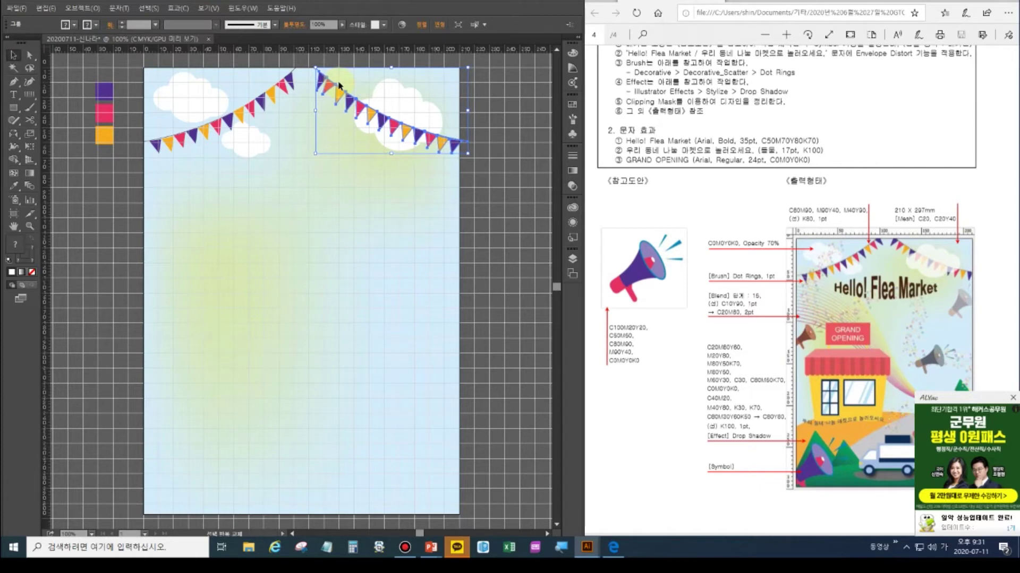
{"action": "key", "text": "Right"}
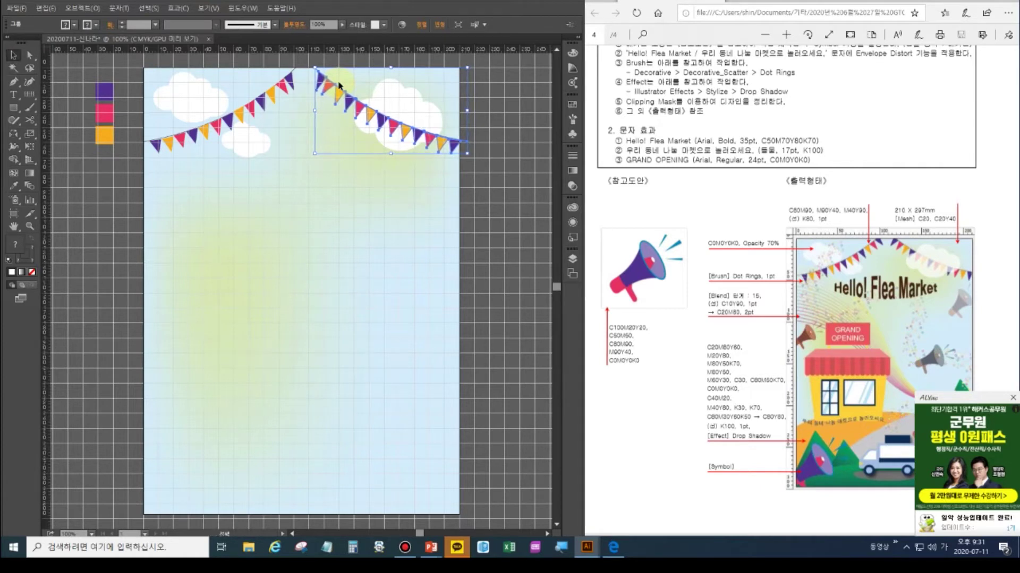
{"action": "left_click", "coordinate": [504, 210]}
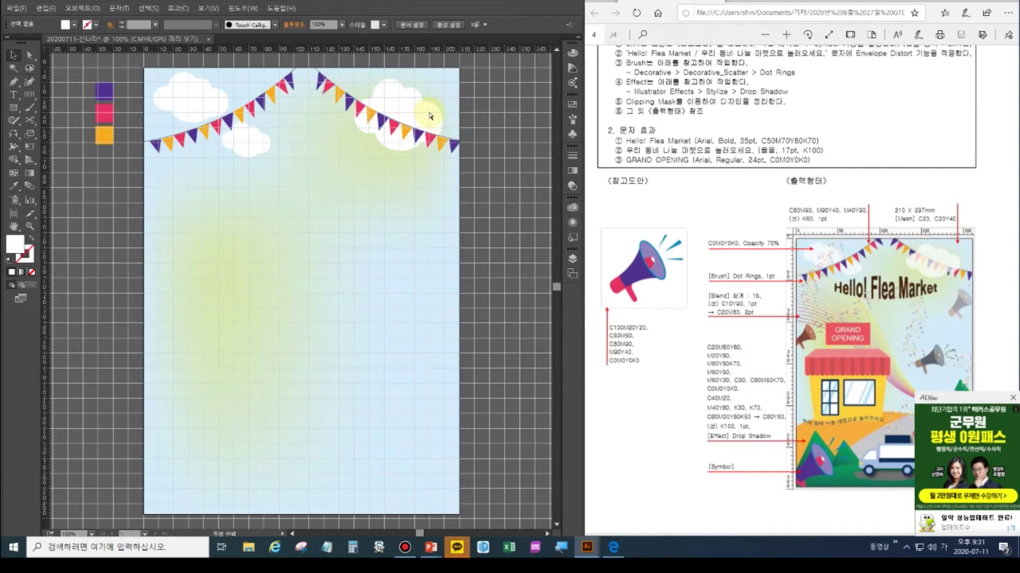
Bring the poster's upper-right cloud in front of the mirrored bunting.
{"action": "left_click", "coordinate": [430, 114]}
{"action": "left_click", "coordinate": [467, 101]}
{"action": "left_click", "coordinate": [422, 111]}
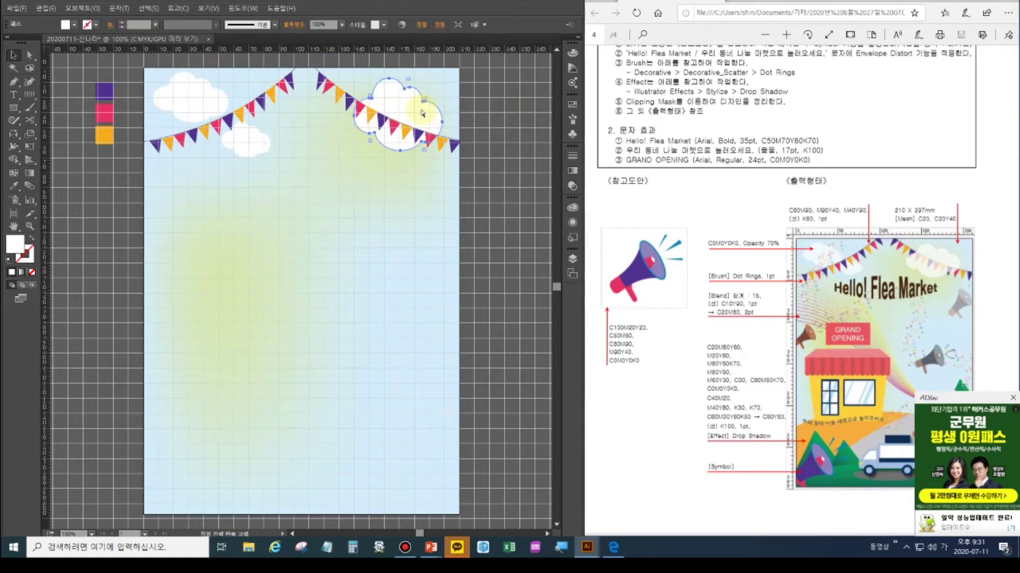
{"action": "key", "text": "ctrl+shift+bracketright"}
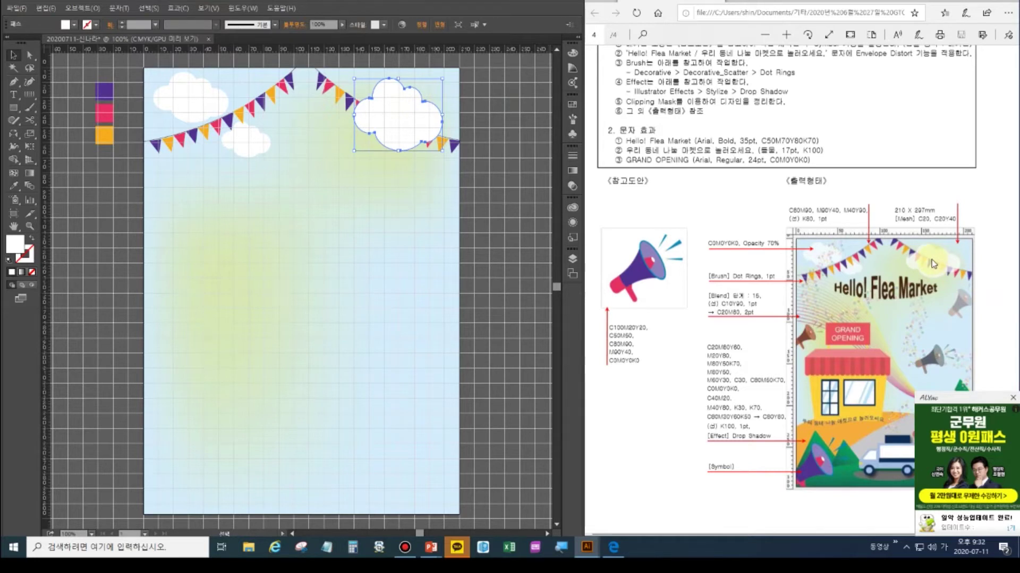
Set the opacity of the poster's upper-right cloud to 70%.
{"action": "scroll", "coordinate": [738, 166], "scroll_direction": "up", "scroll_amount": 2}
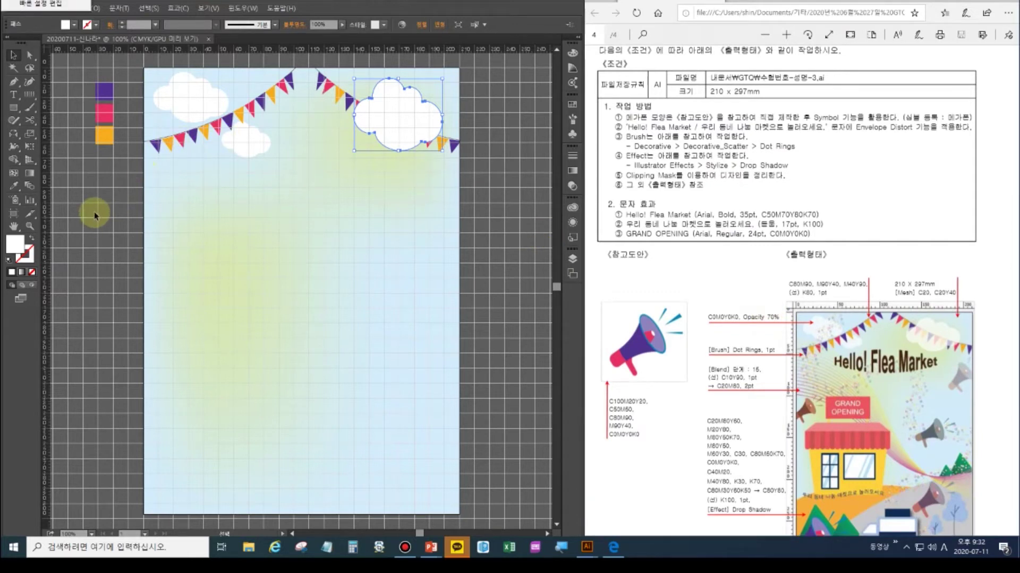
{"action": "key", "text": "a"}
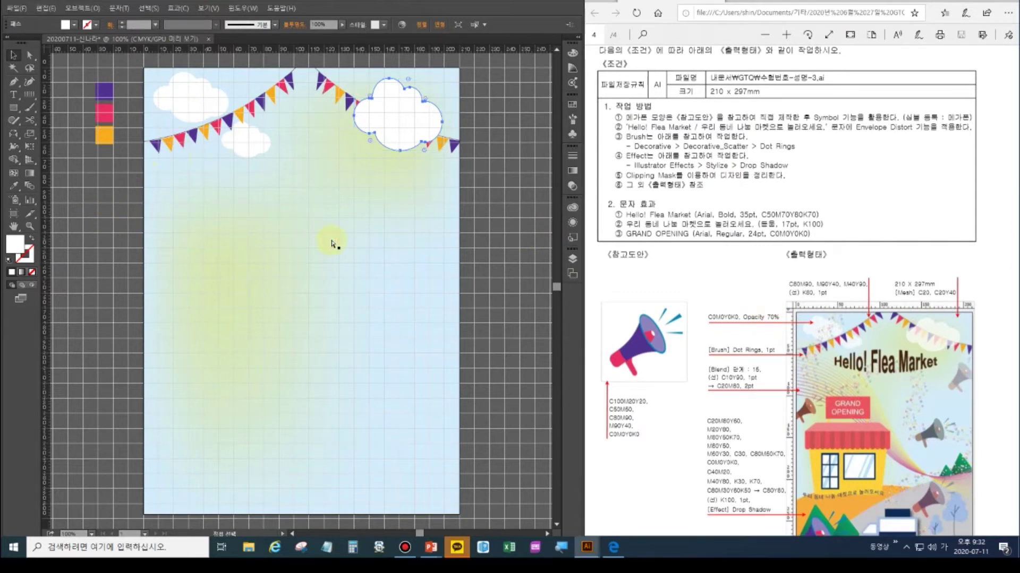
{"action": "key", "text": "ctrl+shift+F10"}
{"action": "key", "text": "v"}
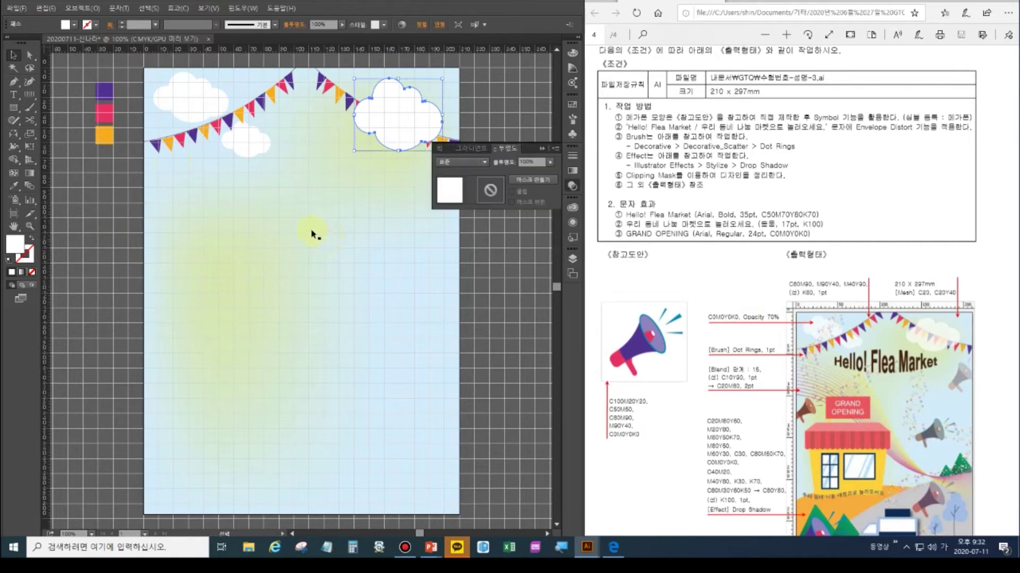
{"action": "left_click", "coordinate": [528, 162]}
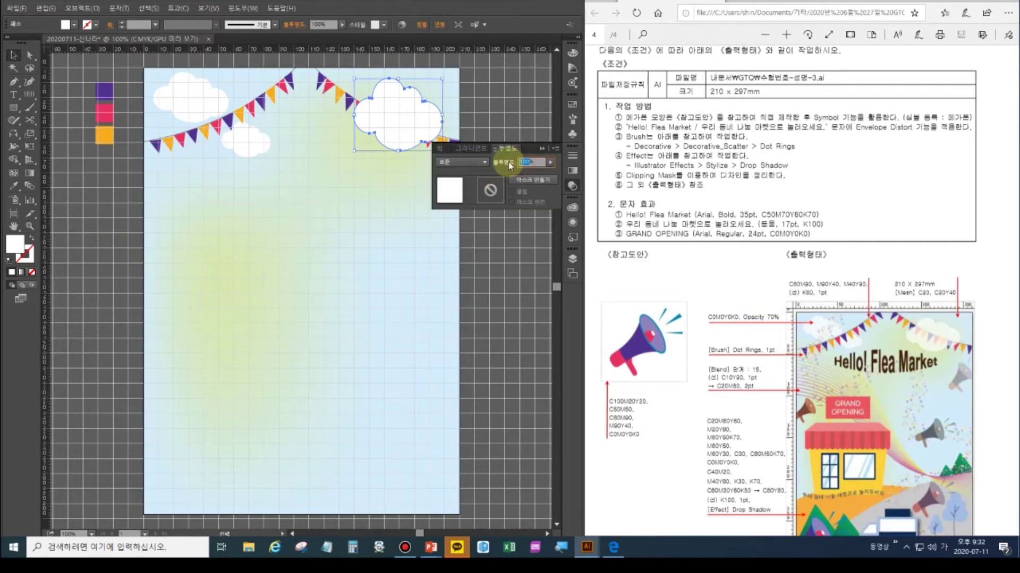
{"action": "type", "text": "70"}
{"action": "key", "text": "Return"}
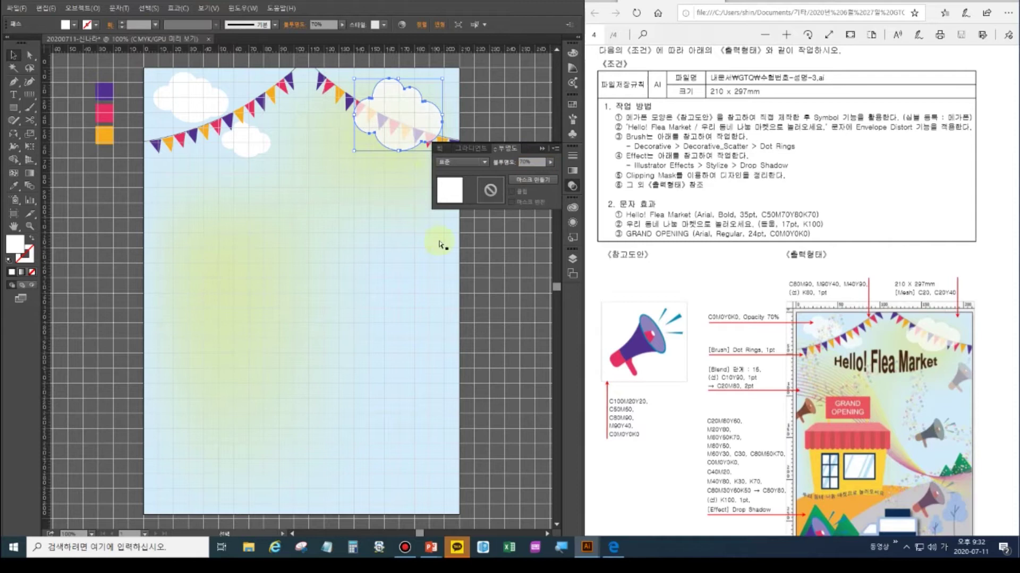
Set the opacity of the poster's upper-left cloud to 70%.
{"action": "left_click", "coordinate": [439, 246]}
{"action": "left_click", "coordinate": [190, 104]}
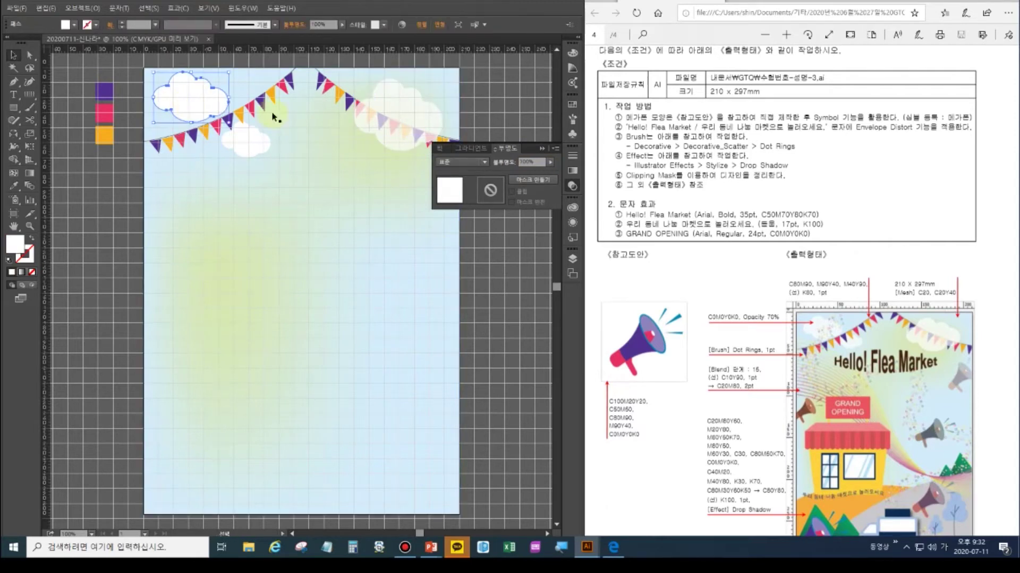
{"action": "left_click", "coordinate": [530, 160]}
{"action": "left_click", "coordinate": [525, 161]}
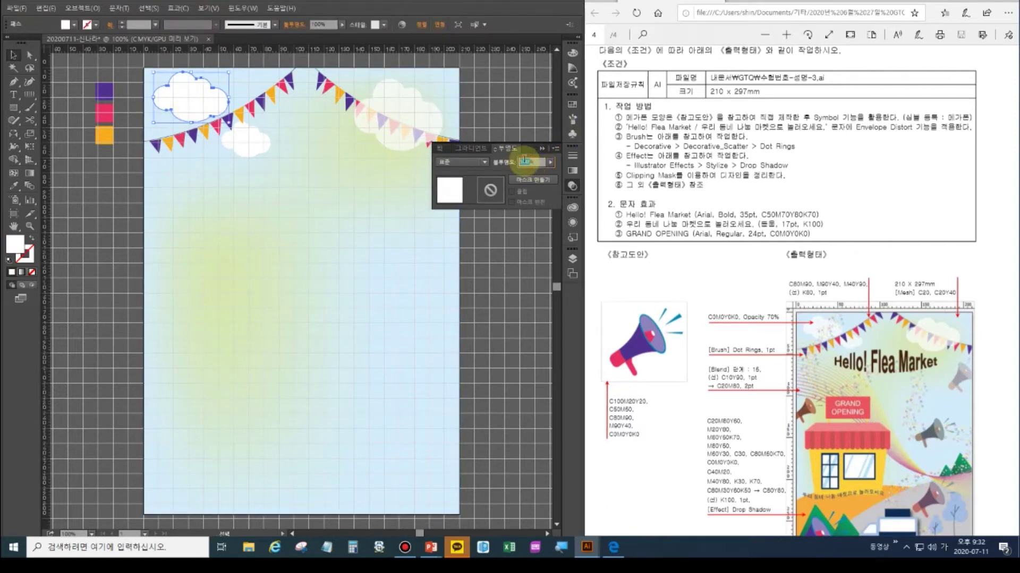
{"action": "type", "text": "7"}
{"action": "key", "text": "Return"}
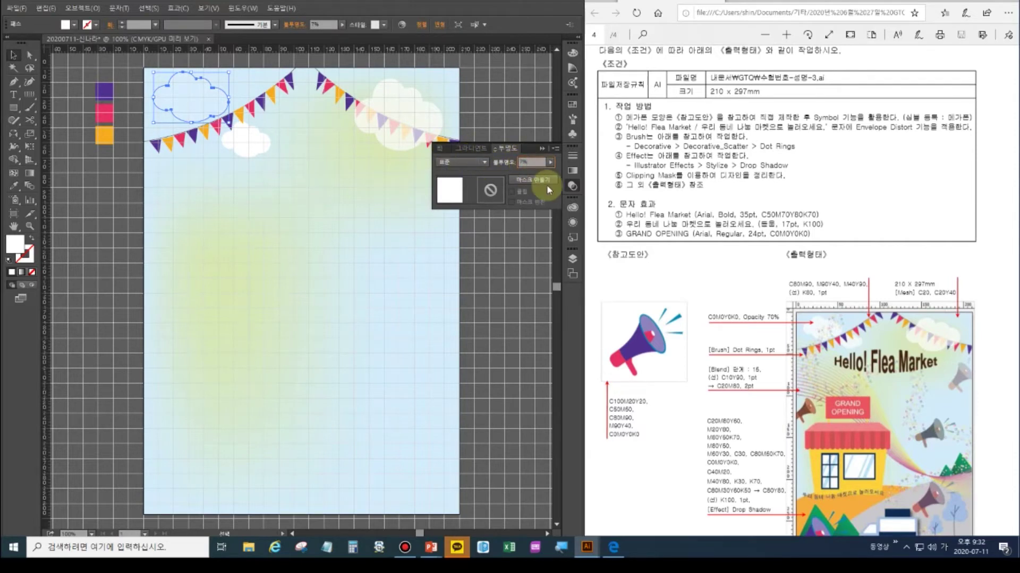
{"action": "key", "text": "ctrl+z"}
Set the opacity of the small cloud beneath the original bunting to 70%.
{"action": "left_click", "coordinate": [257, 150]}
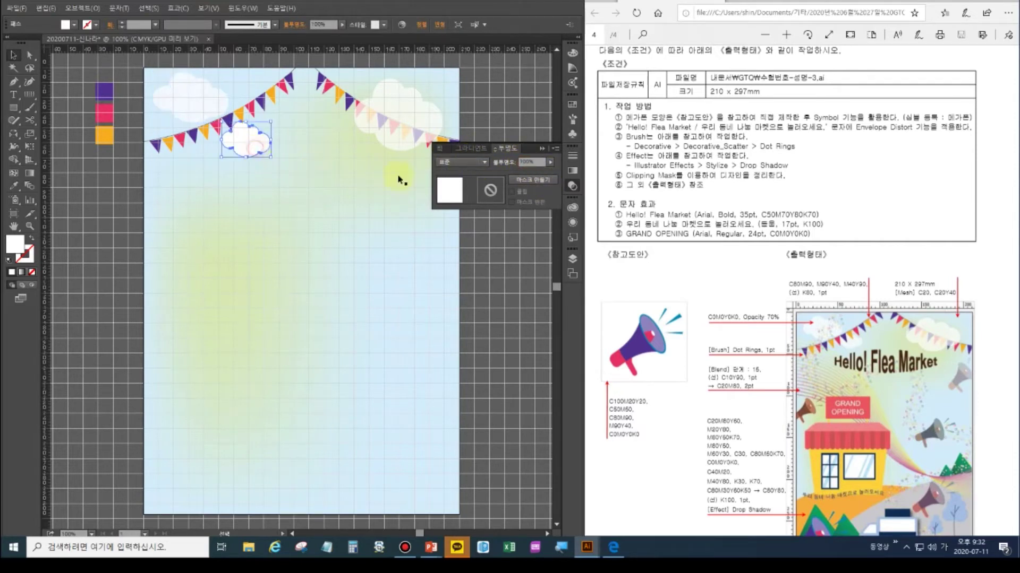
{"action": "left_click", "coordinate": [527, 164]}
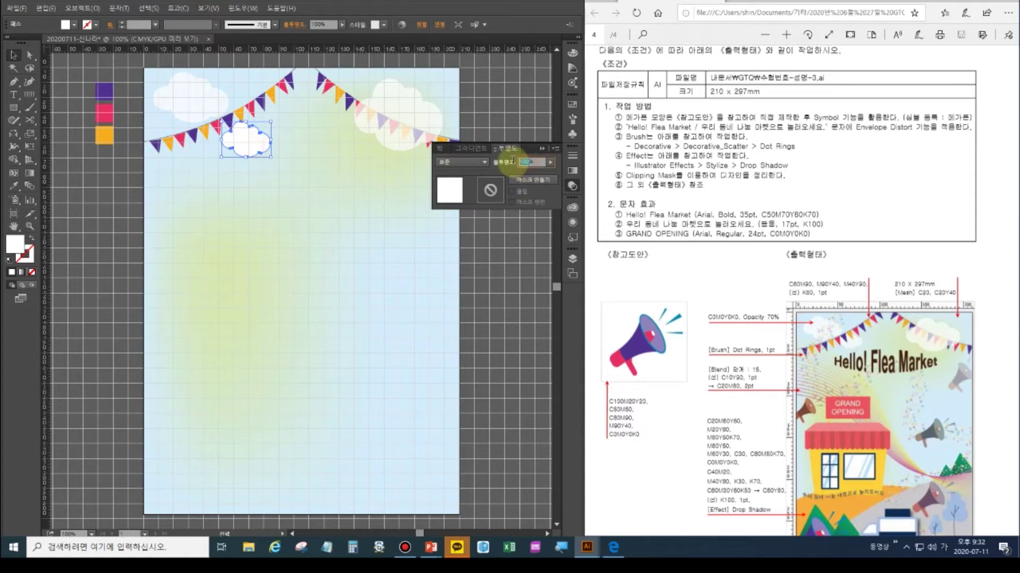
{"action": "type", "text": "70"}
{"action": "key", "text": "Return"}
{"action": "left_click", "coordinate": [342, 233]}
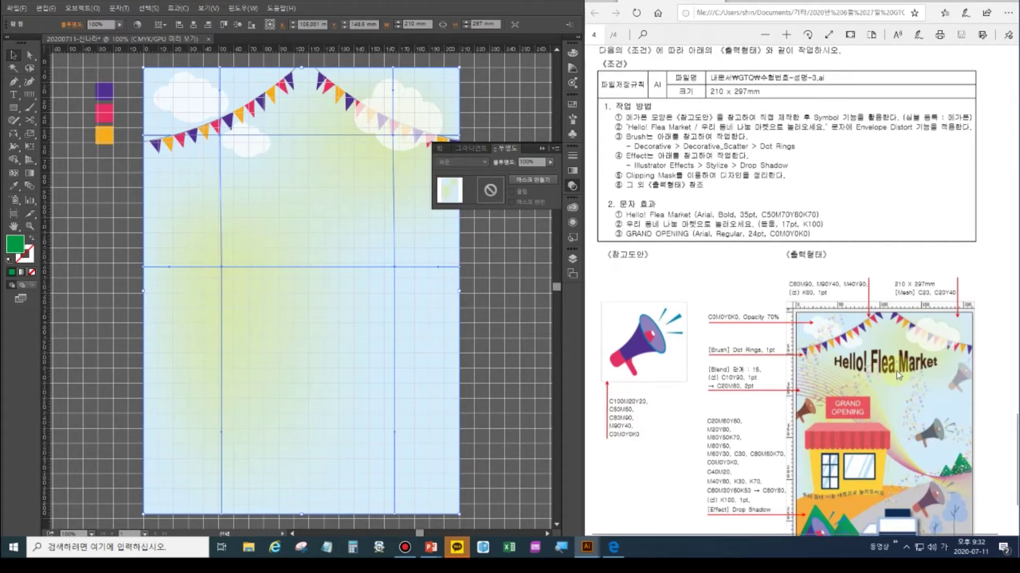
{"action": "left_click", "coordinate": [543, 150]}
{"action": "left_click", "coordinate": [13, 95]}
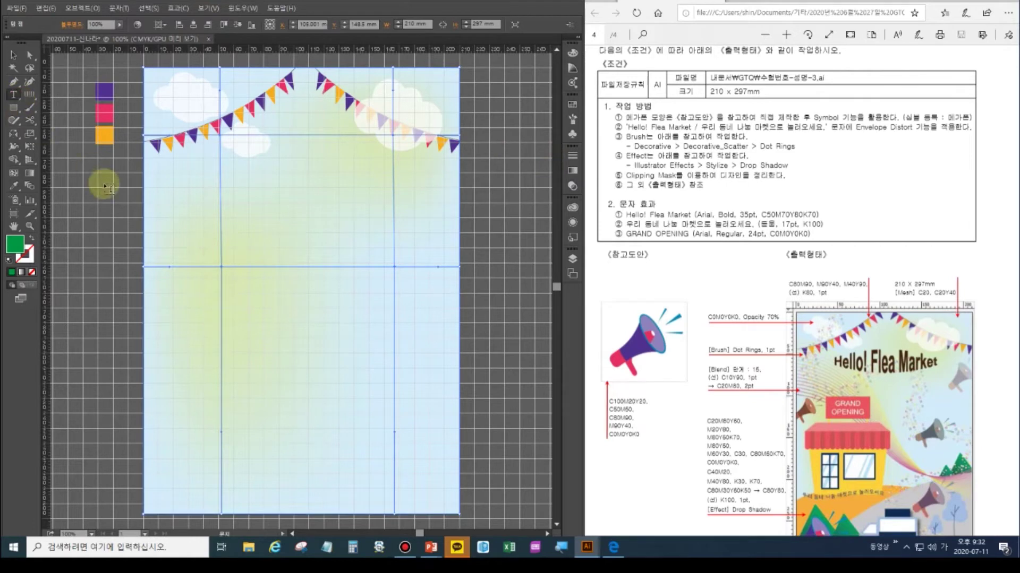
{"action": "left_click", "coordinate": [9, 259]}
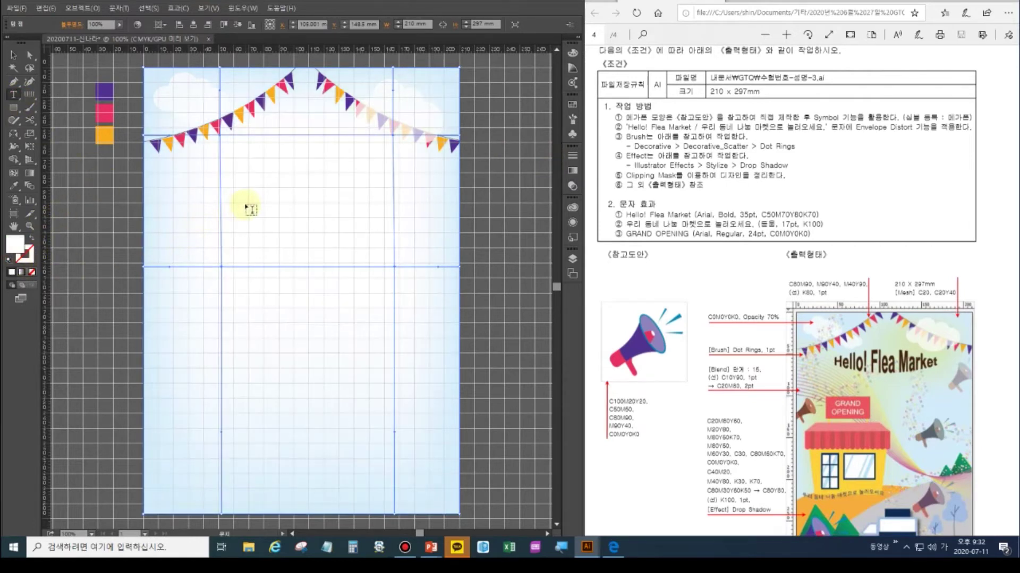
{"action": "key", "text": "ctrl+z"}
{"action": "key", "text": "ctrl+shift+a"}
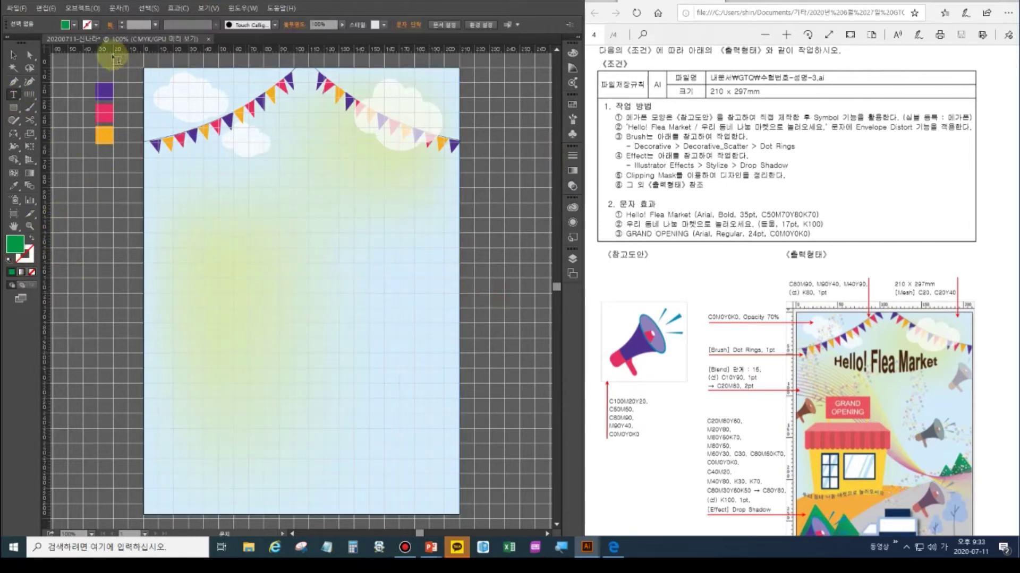
Lock all the artwork, including the mesh background, clouds, bunting and colour sample squares.
{"action": "left_click", "coordinate": [14, 55]}
{"action": "left_click", "coordinate": [163, 73]}
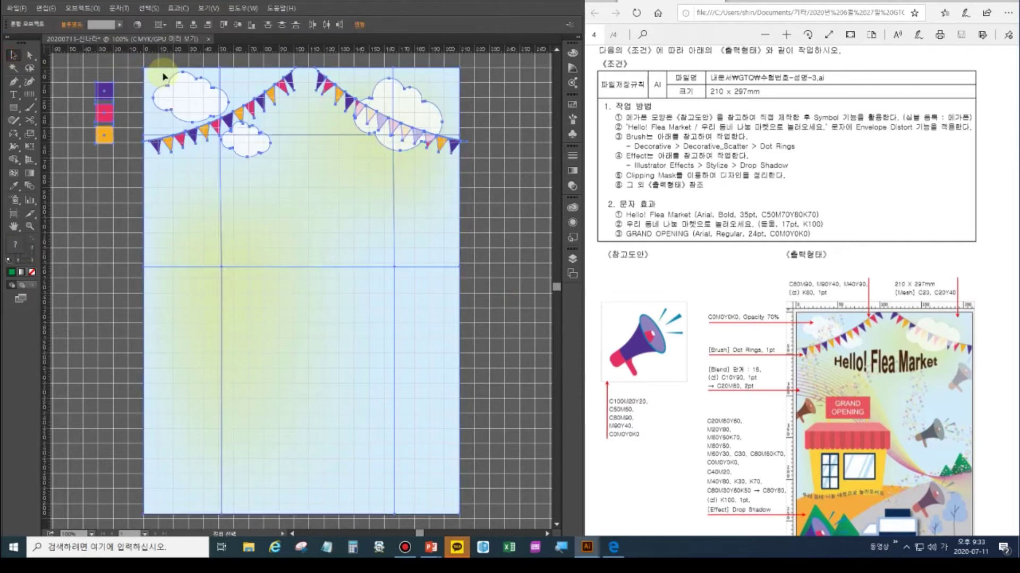
{"action": "key", "text": "ctrl+2"}
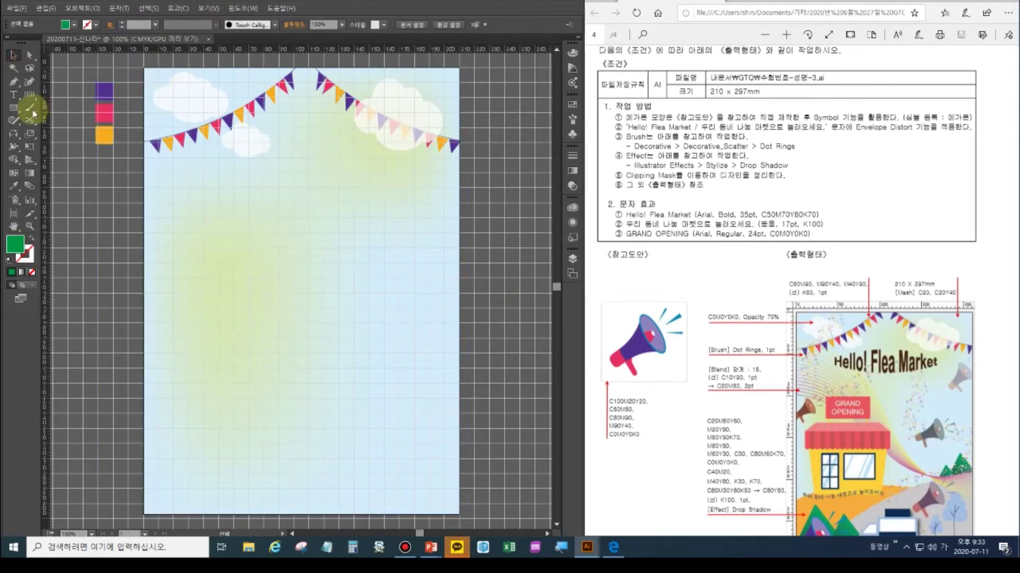
Add the title text "Hello! Flea Market" below the bunting and fill it with C50 M70 Y80 K70.
{"action": "left_click", "coordinate": [14, 94]}
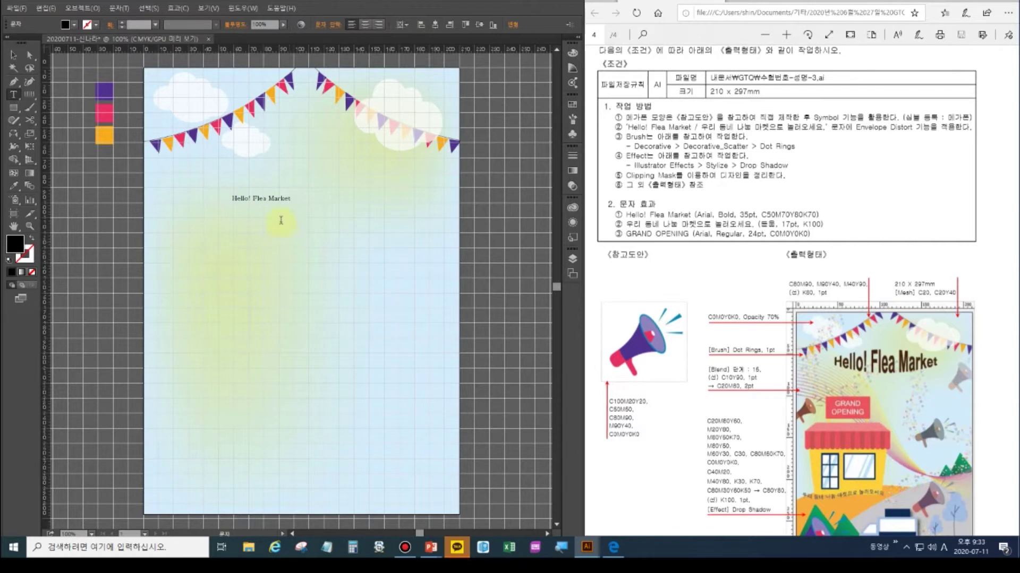
{"action": "left_click_drag", "start_coordinate": [293, 200], "coordinate": [202, 184]}
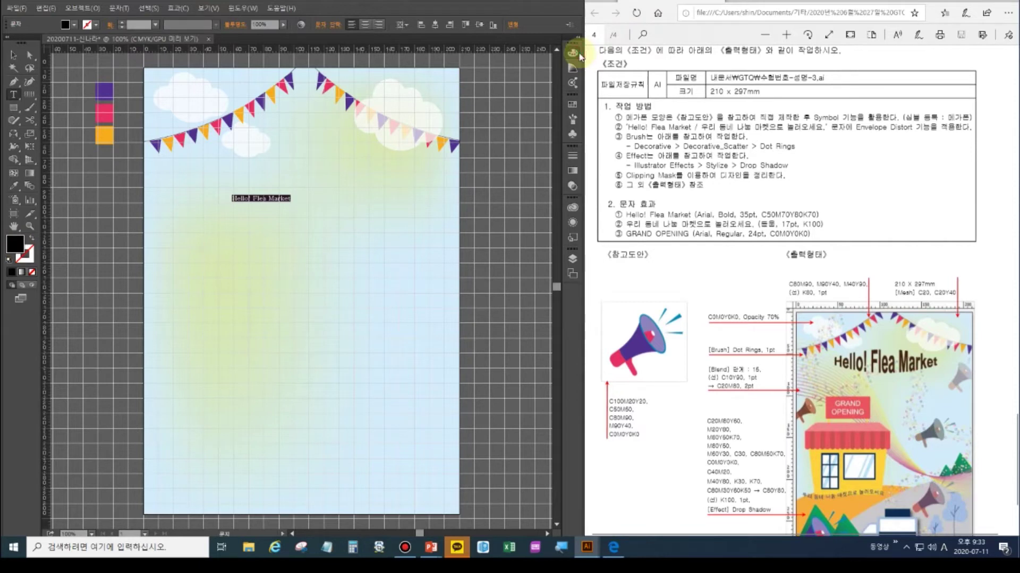
{"action": "left_click", "coordinate": [572, 52]}
{"action": "type", "text": "50"}
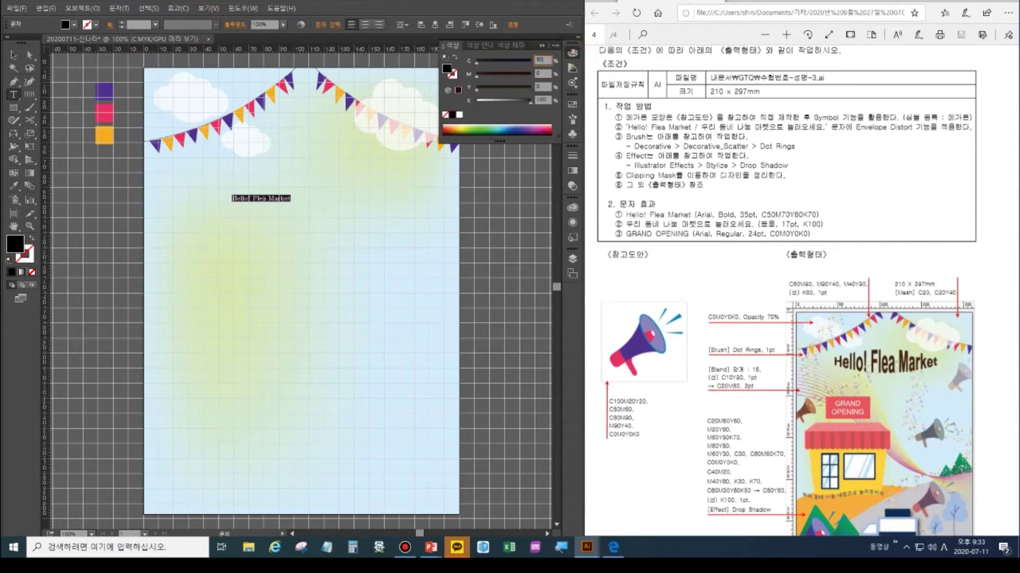
{"action": "key", "text": "Tab"}
{"action": "type", "text": "70"}
{"action": "key", "text": "Tab"}
{"action": "type", "text": "80"}
{"action": "key", "text": "Tab"}
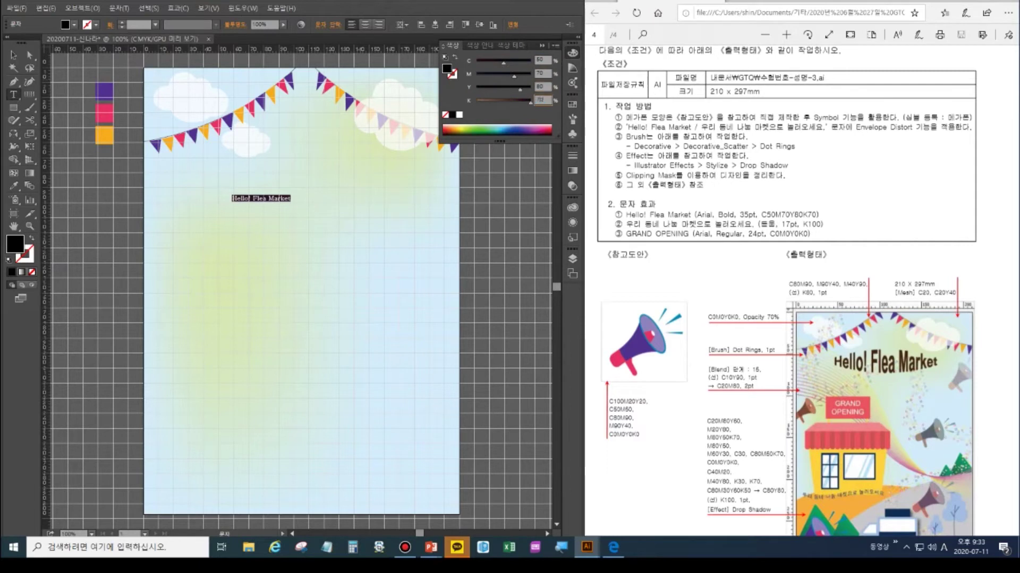
{"action": "key", "text": "Return"}
{"action": "left_click", "coordinate": [14, 55]}
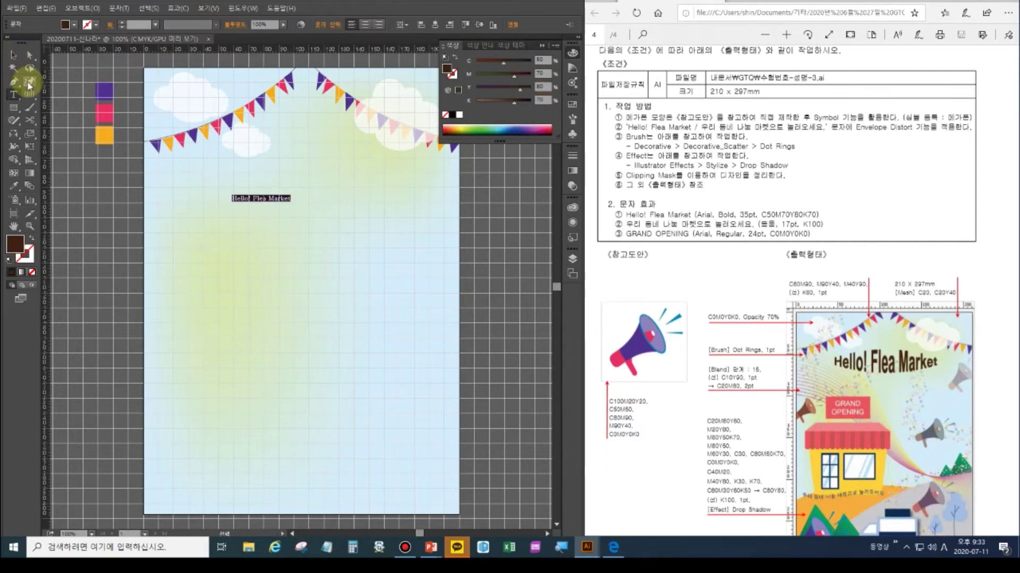
Set the title's font to Arial Bold.
{"action": "key", "text": "ctrl+t"}
{"action": "left_click", "coordinate": [391, 89]}
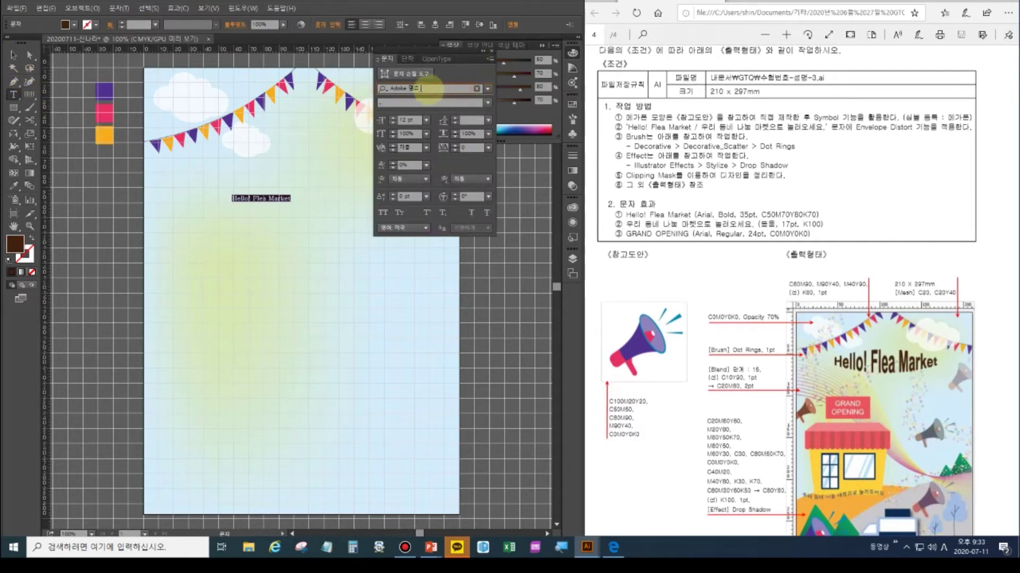
{"action": "type", "text": "a"}
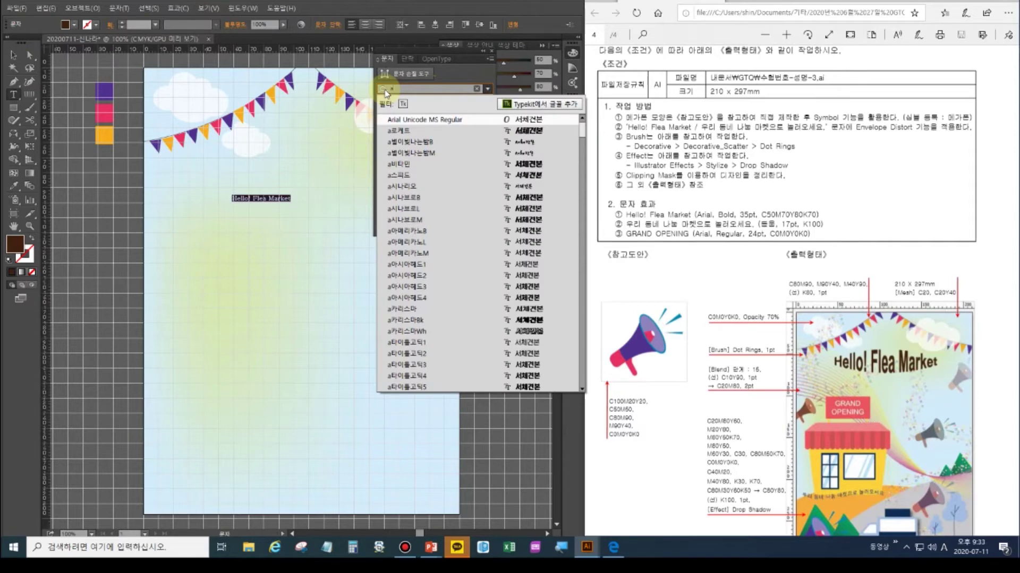
{"action": "type", "text": "rial"}
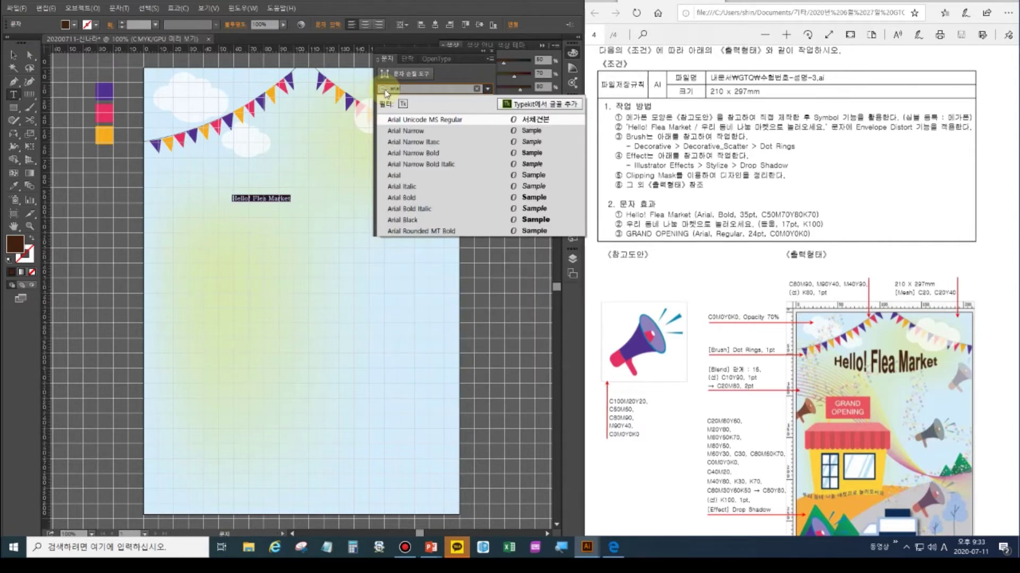
{"action": "key", "text": "Return"}
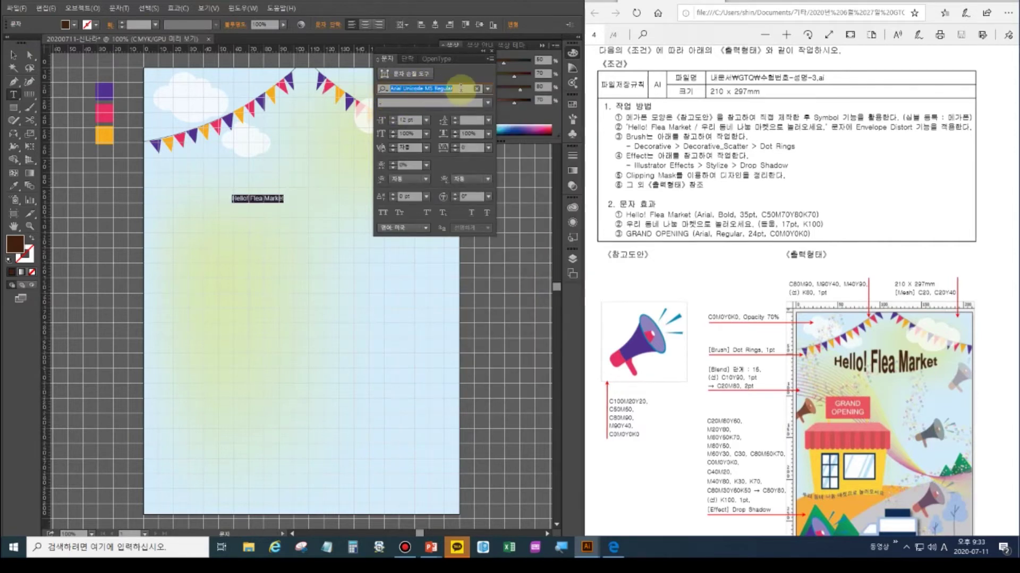
{"action": "type", "text": "a"}
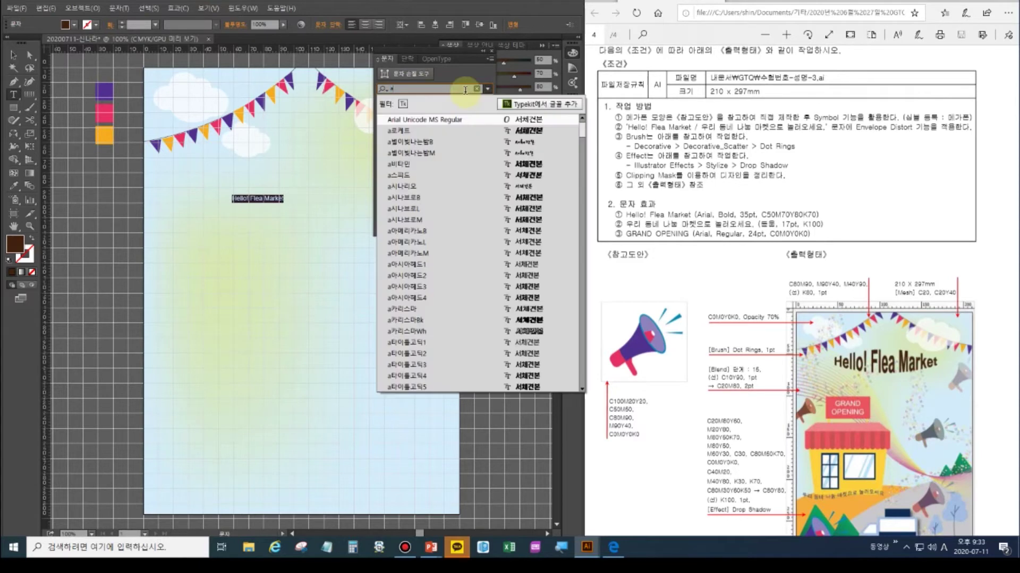
{"action": "type", "text": "rial"}
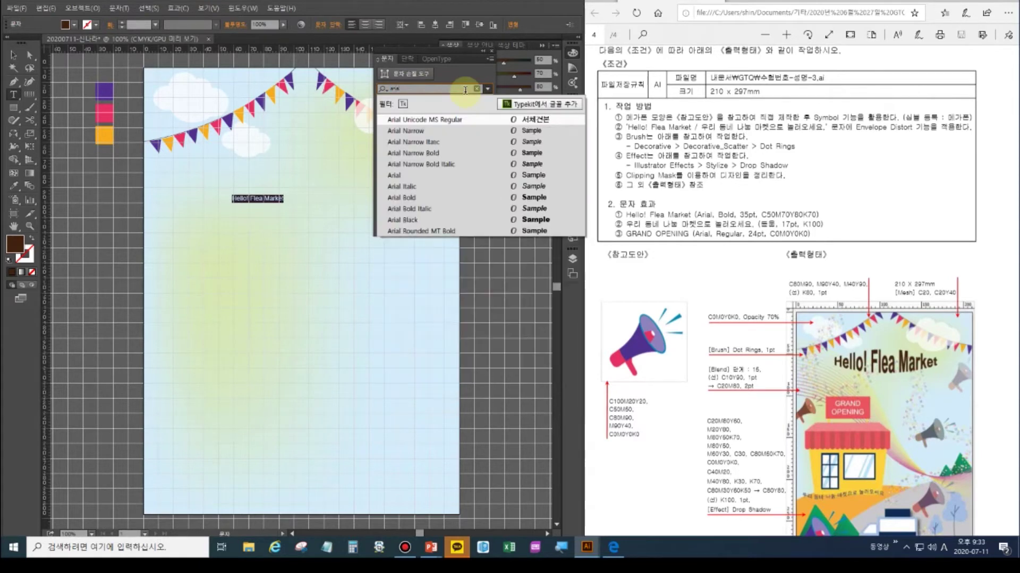
{"action": "left_click", "coordinate": [417, 198]}
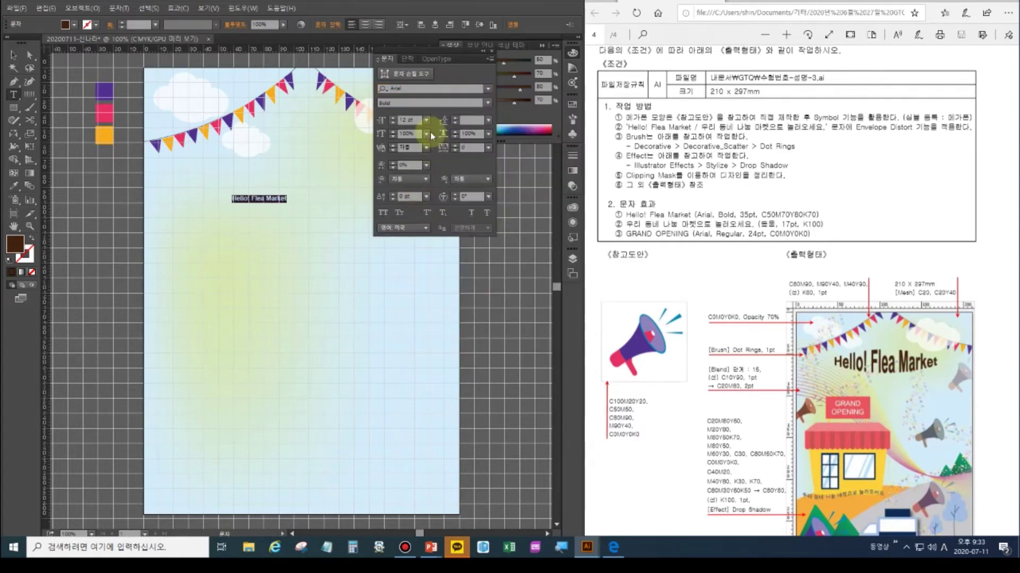
Set the title's font size to 35 pt.
{"action": "left_click", "coordinate": [382, 117]}
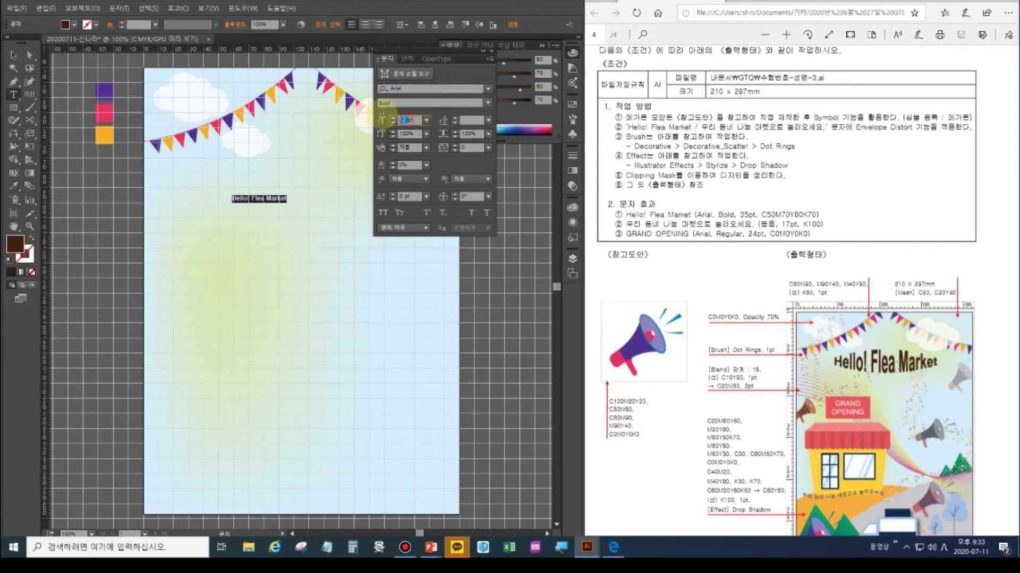
{"action": "type", "text": "35"}
{"action": "key", "text": "Return"}
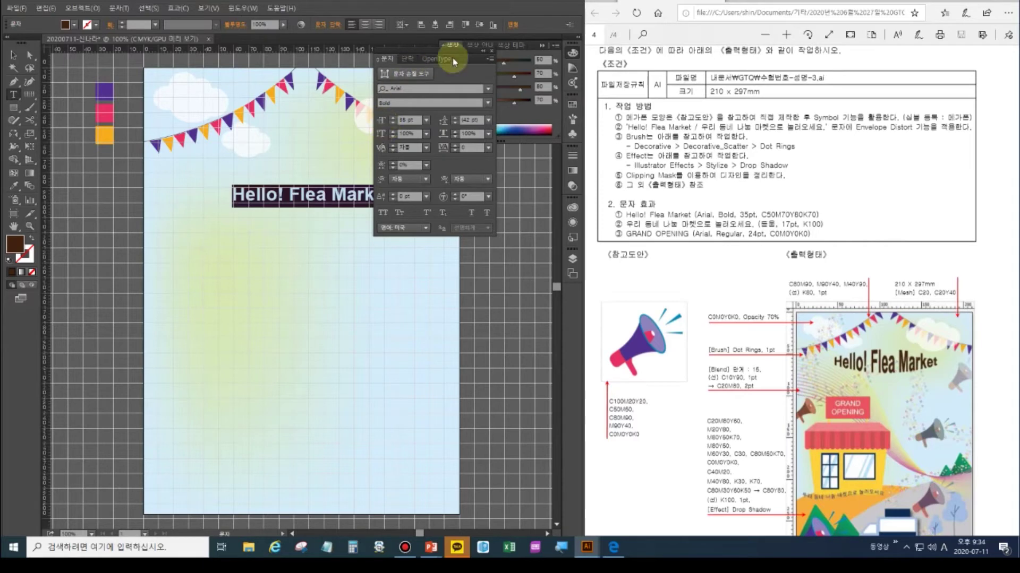
{"action": "left_click", "coordinate": [490, 52]}
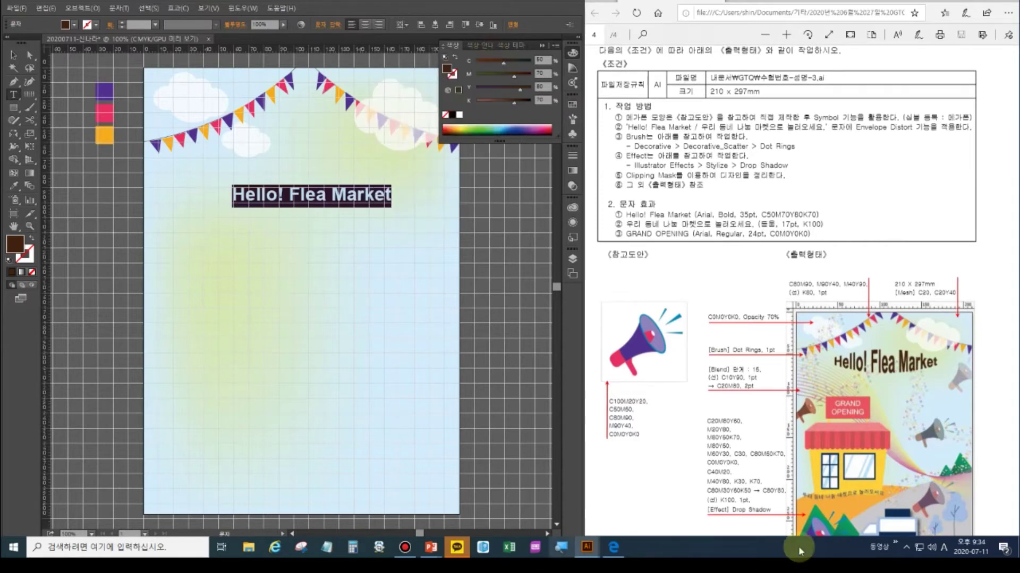
{"action": "left_click", "coordinate": [82, 8]}
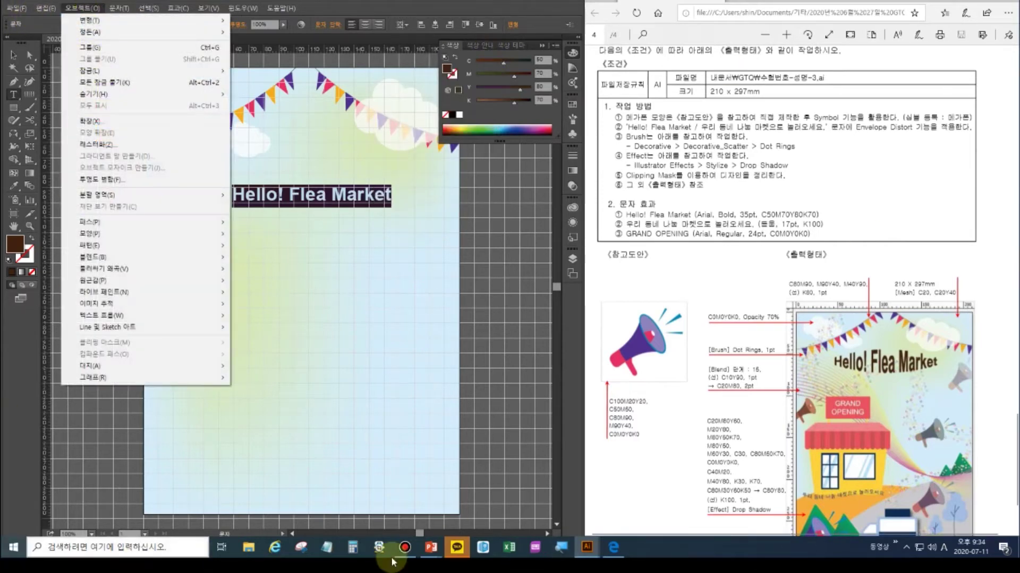
{"action": "left_click", "coordinate": [208, 8]}
{"action": "left_click", "coordinate": [82, 8]}
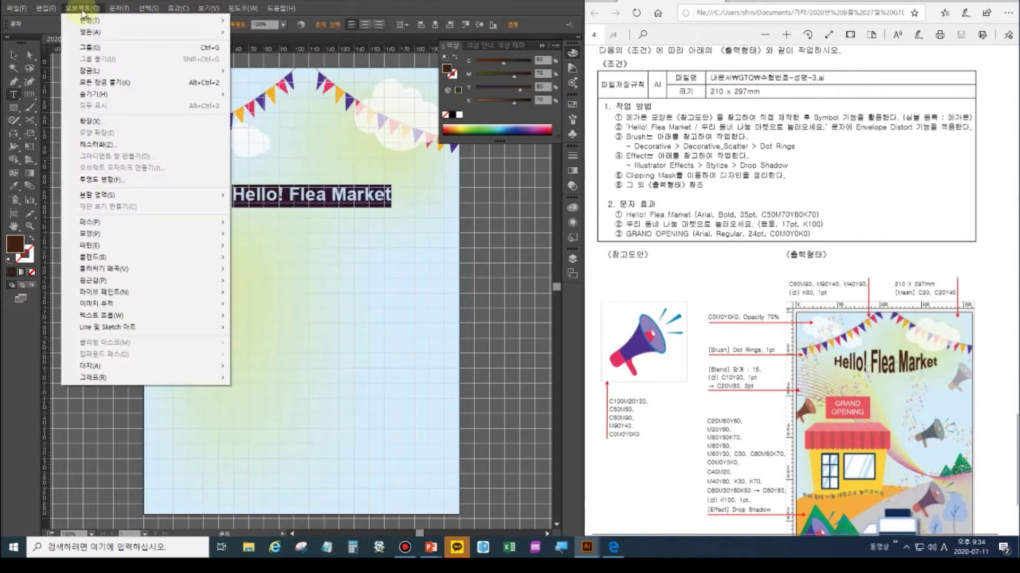
{"action": "mouse_move", "coordinate": [225, 269]}
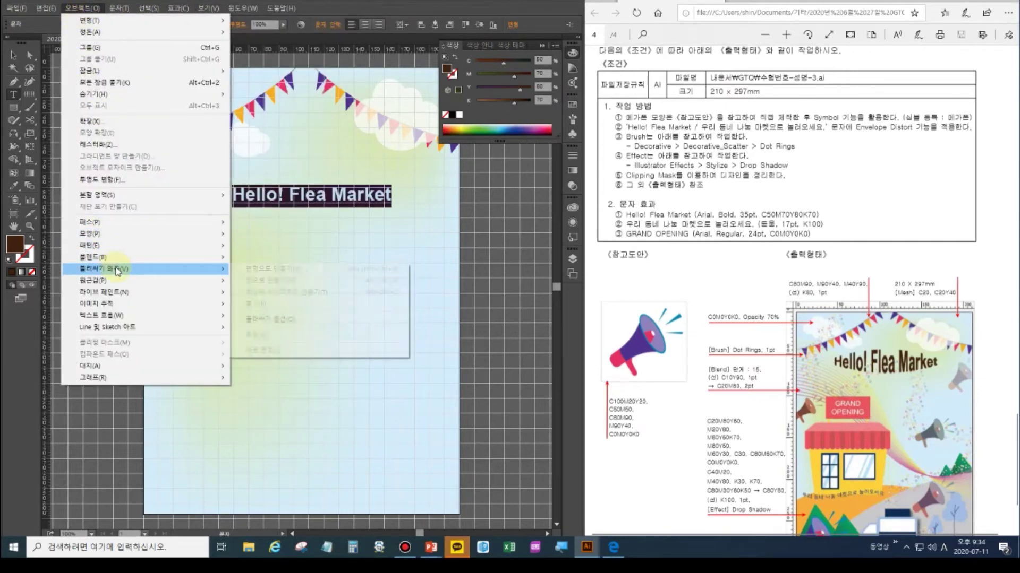
{"action": "key", "text": "Escape"}
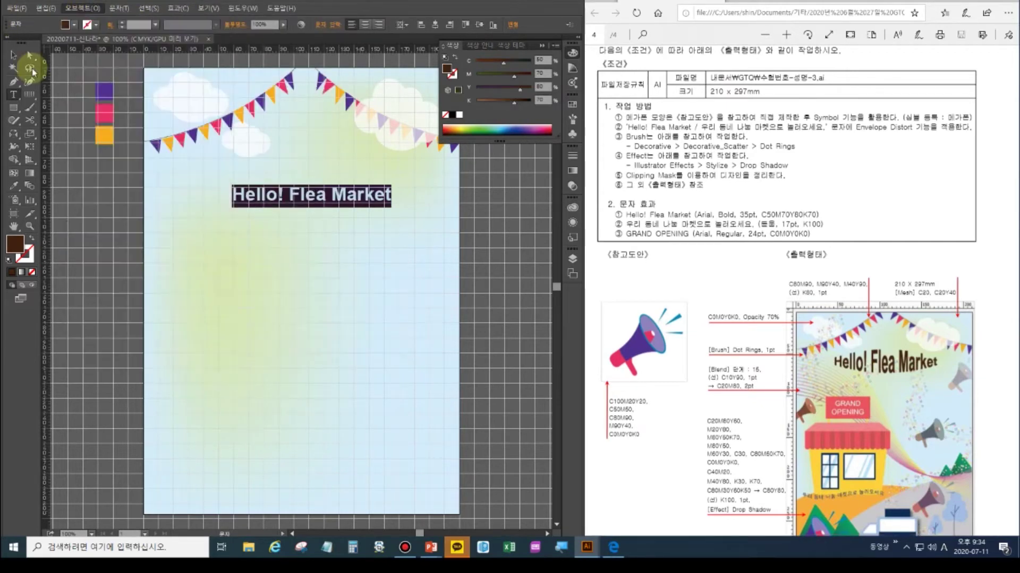
Apply a Make with Warp envelope distortion to the "Hello! Flea Market" title, using the horizontal Bulge style.
{"action": "key", "text": "alt+f"}
{"action": "key", "text": "Escape"}
{"action": "key", "text": "Escape"}
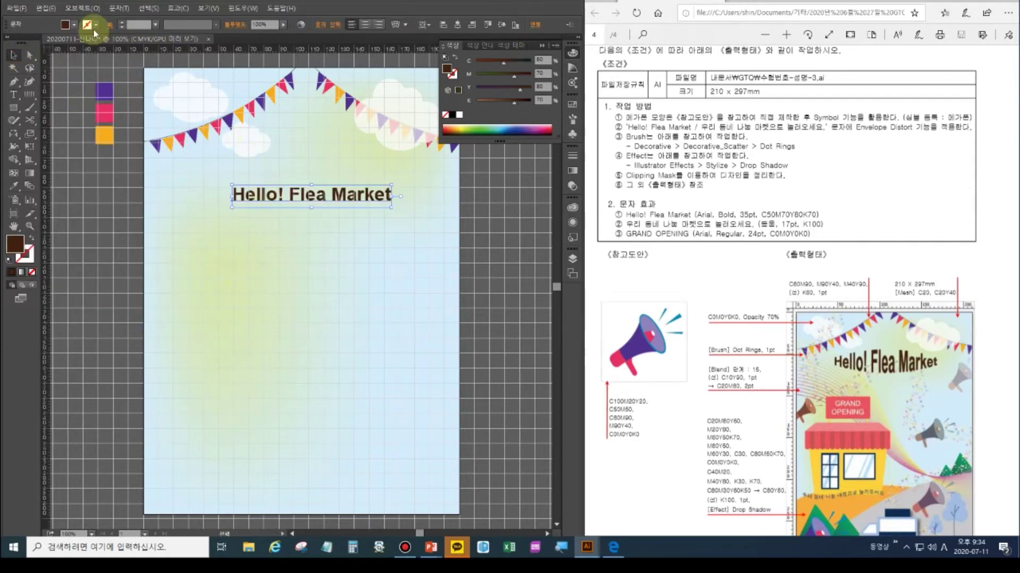
{"action": "left_click", "coordinate": [88, 8]}
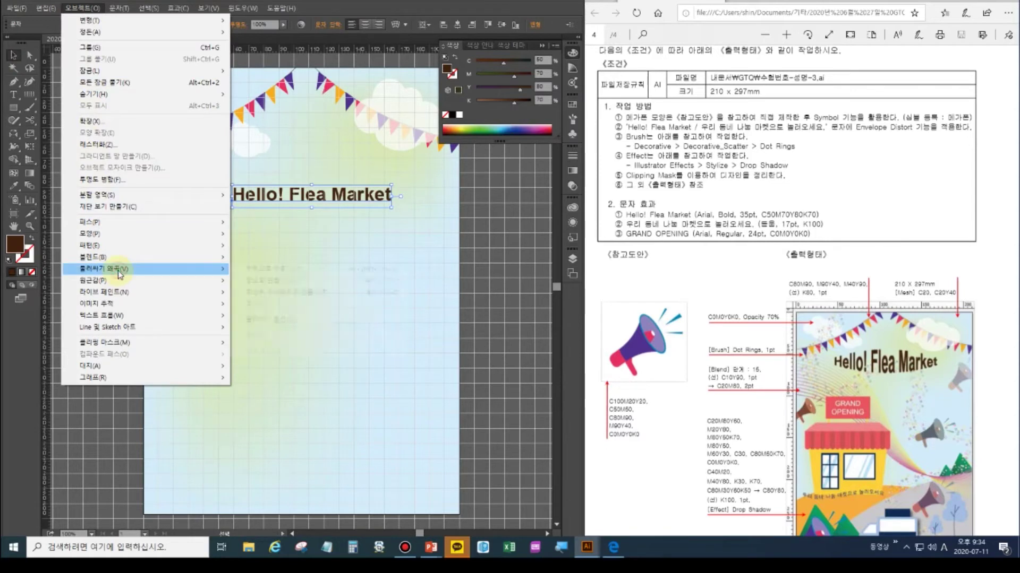
{"action": "mouse_move", "coordinate": [120, 271]}
{"action": "left_click", "coordinate": [255, 269]}
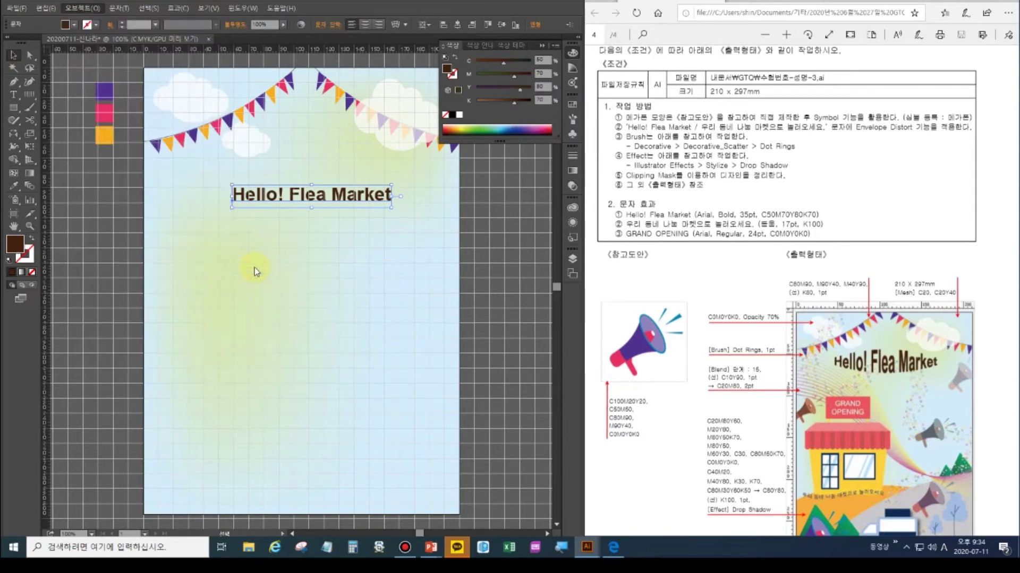
{"action": "left_click_drag", "start_coordinate": [265, 195], "coordinate": [289, 271]}
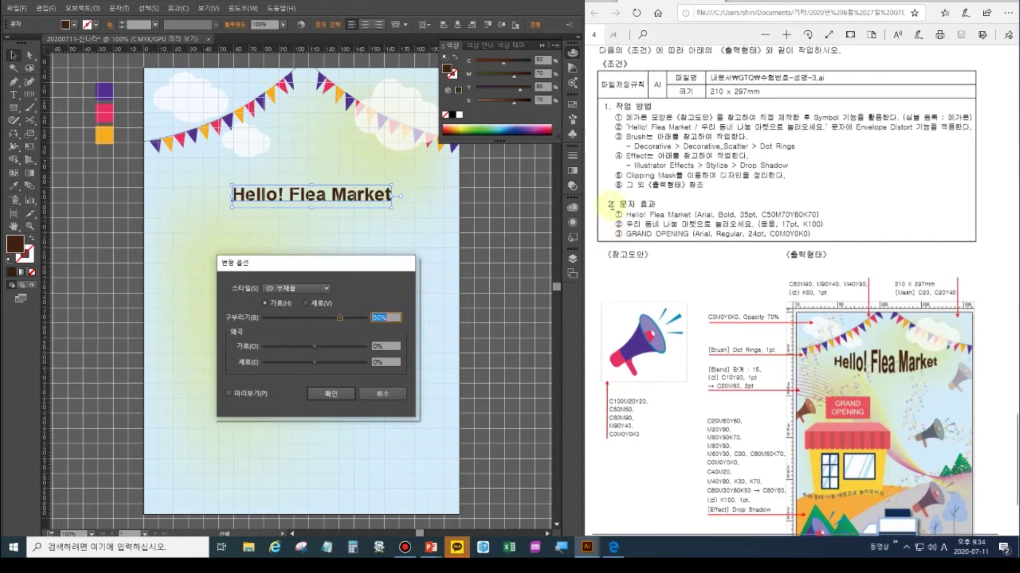
{"action": "left_click", "coordinate": [327, 291]}
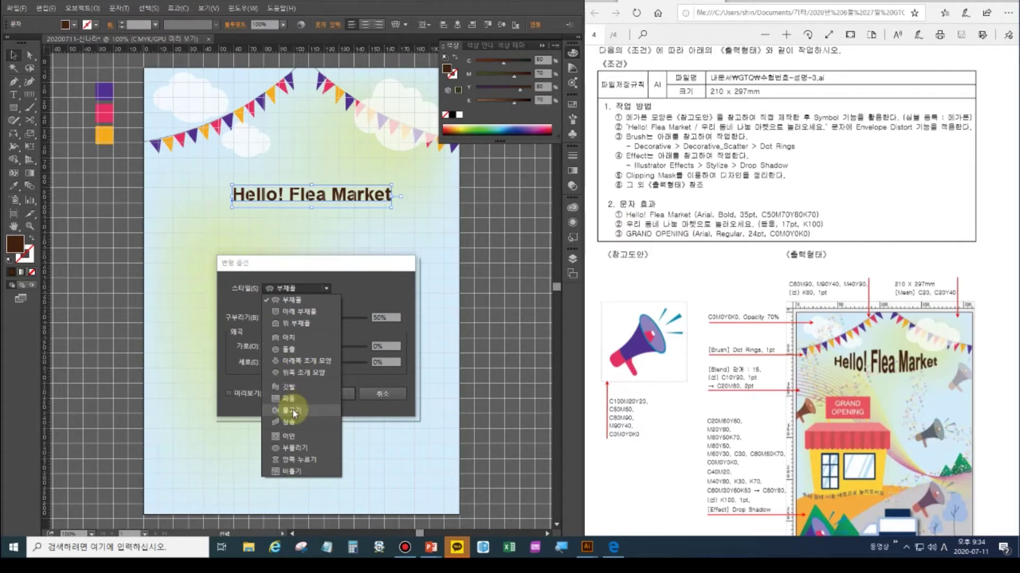
{"action": "left_click", "coordinate": [290, 350]}
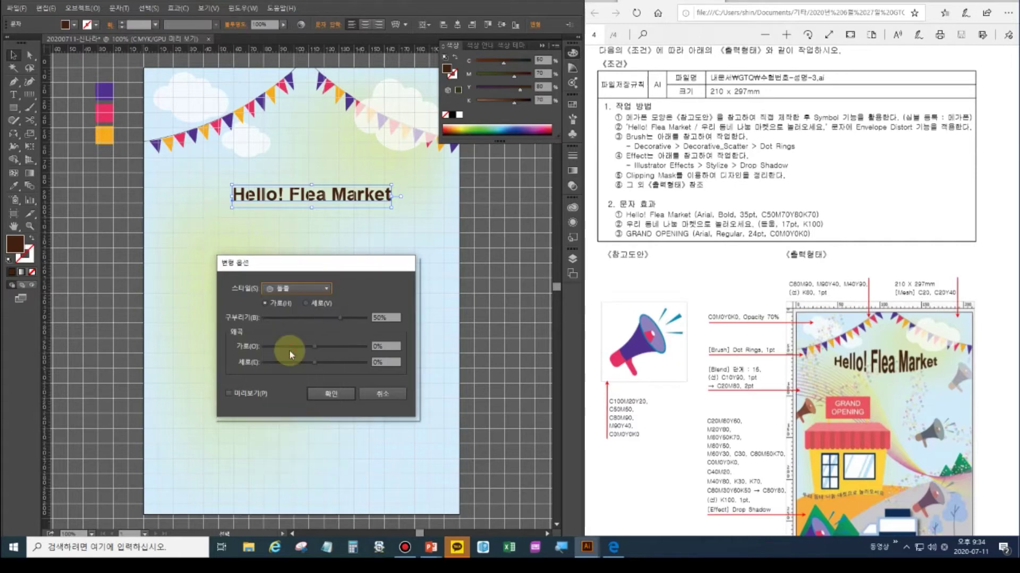
Preview the Bulge warp, set its bend to 20%, and move the warped title up closer to the bunting.
{"action": "left_click", "coordinate": [249, 394]}
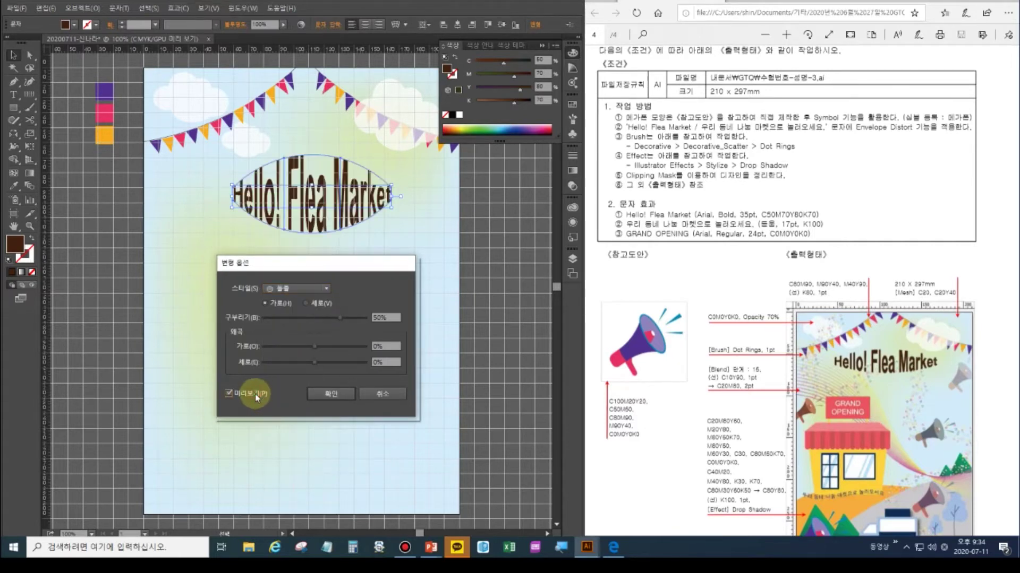
{"action": "left_click_drag", "start_coordinate": [337, 320], "coordinate": [323, 317]}
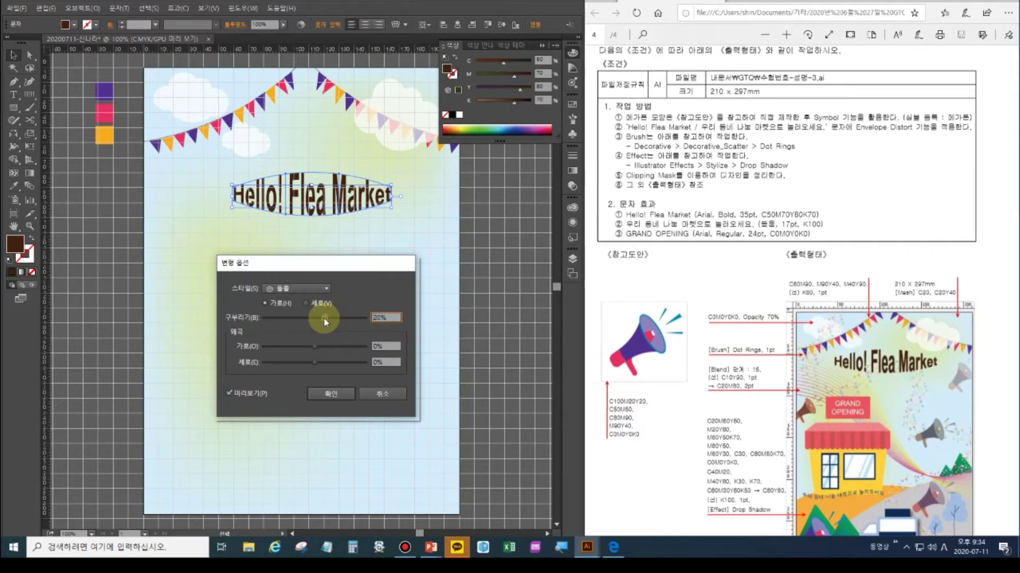
{"action": "left_click", "coordinate": [331, 396]}
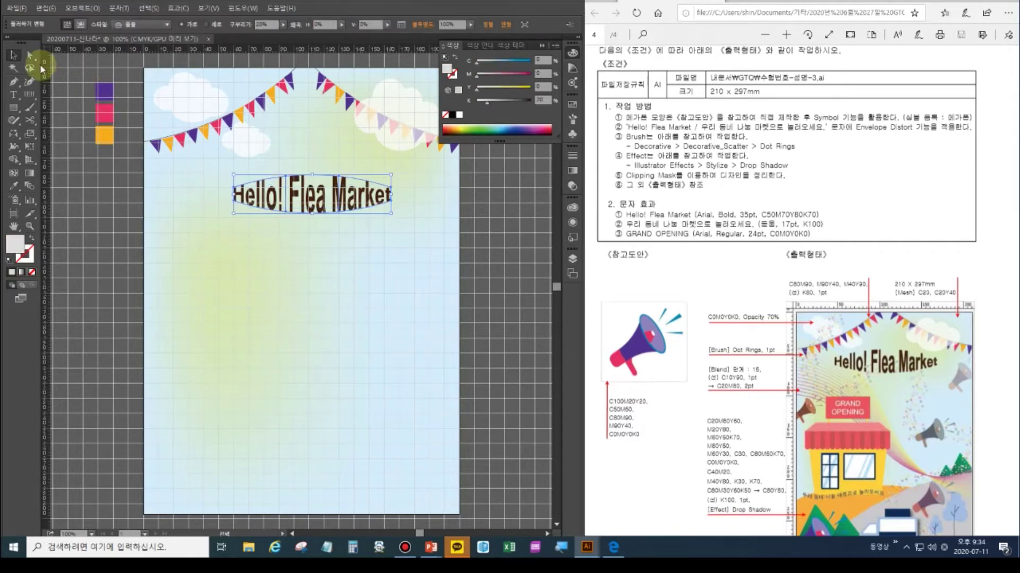
{"action": "left_click_drag", "start_coordinate": [313, 206], "coordinate": [307, 175]}
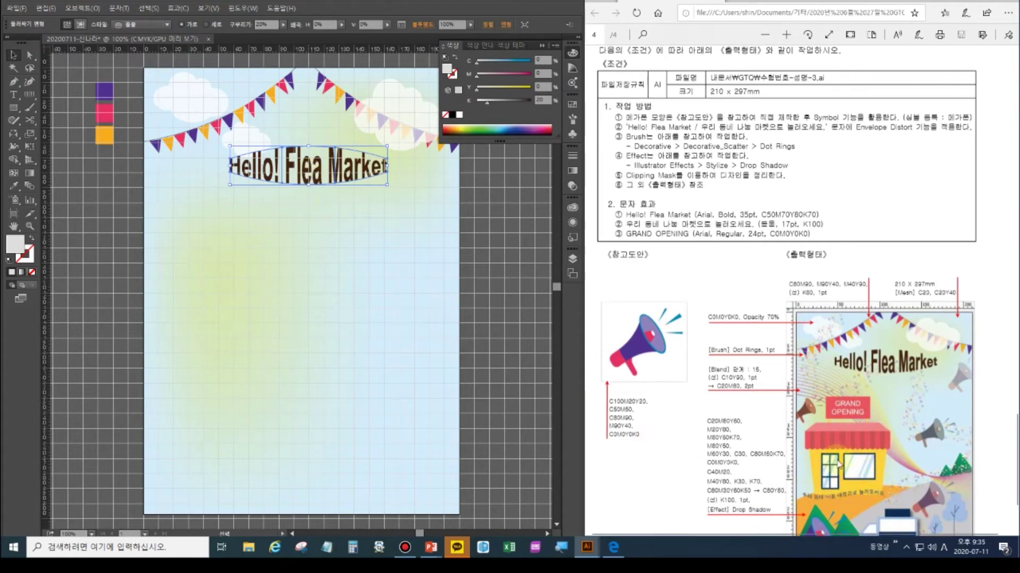
Unlock the artwork so the colour sample squares beside the artboard can be selected, and clear the selection.
{"action": "left_click", "coordinate": [831, 432]}
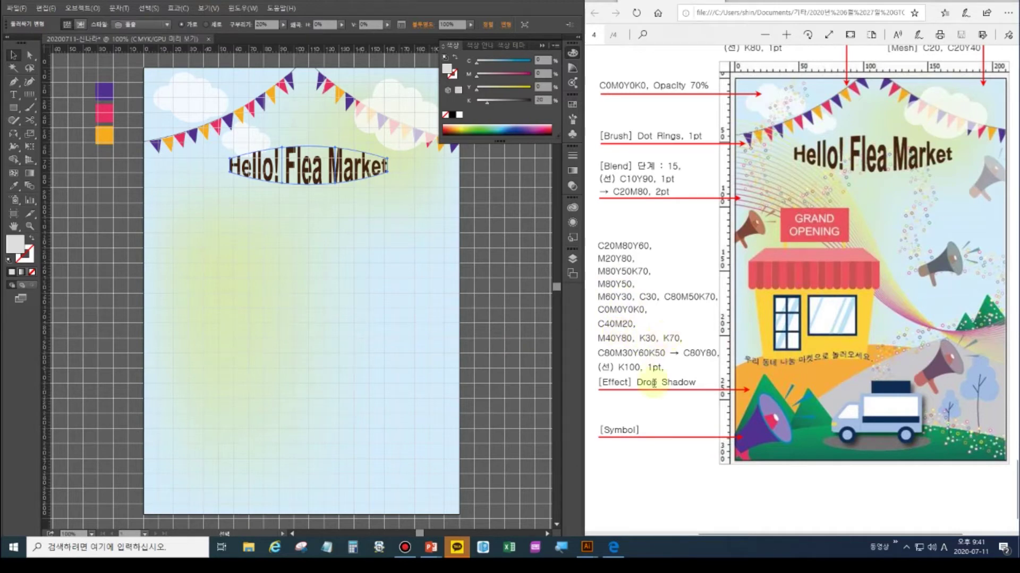
{"action": "left_click", "coordinate": [14, 55]}
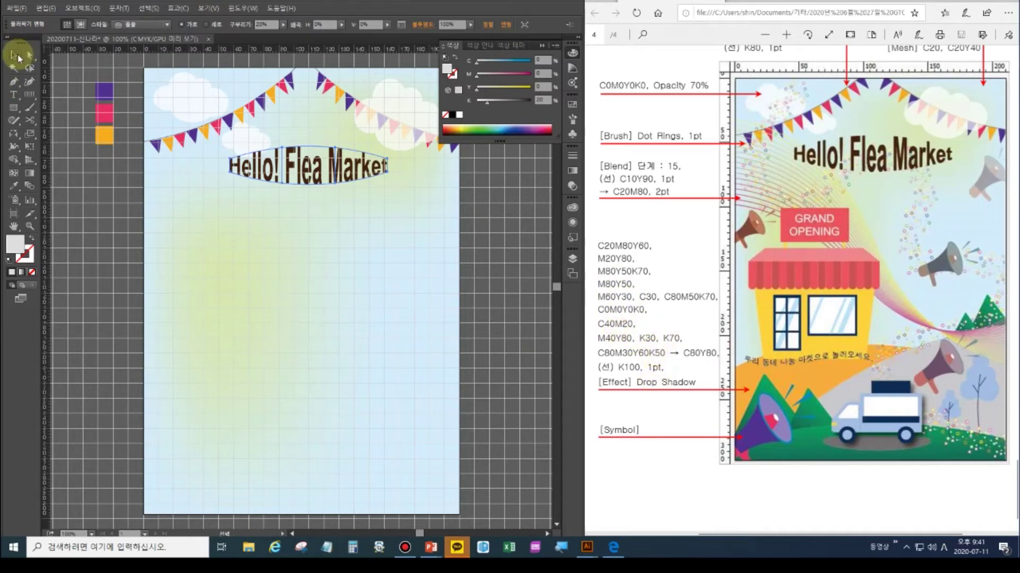
{"action": "left_click", "coordinate": [93, 113]}
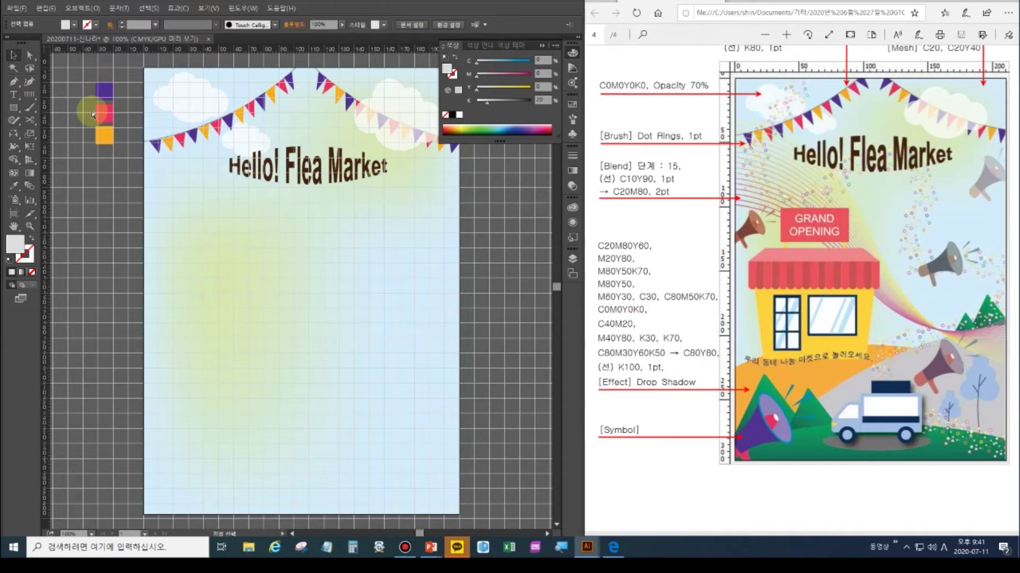
{"action": "left_click_drag", "start_coordinate": [135, 72], "coordinate": [468, 517]}
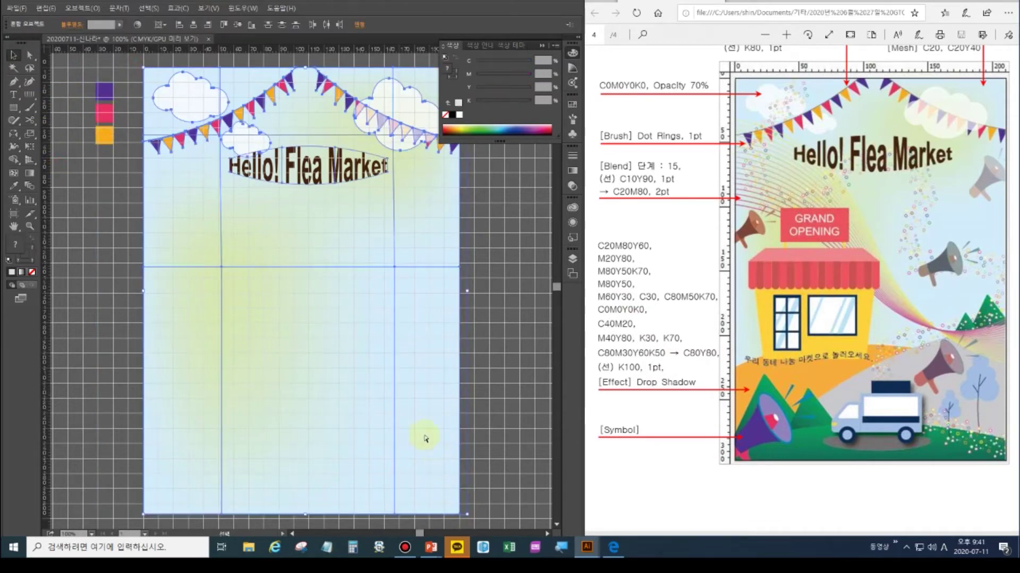
{"action": "key", "text": "ctrl+shift+a"}
Duplicate the orange colour sample square straight down eleven times, evenly spaced in one column.
{"action": "left_click", "coordinate": [105, 137]}
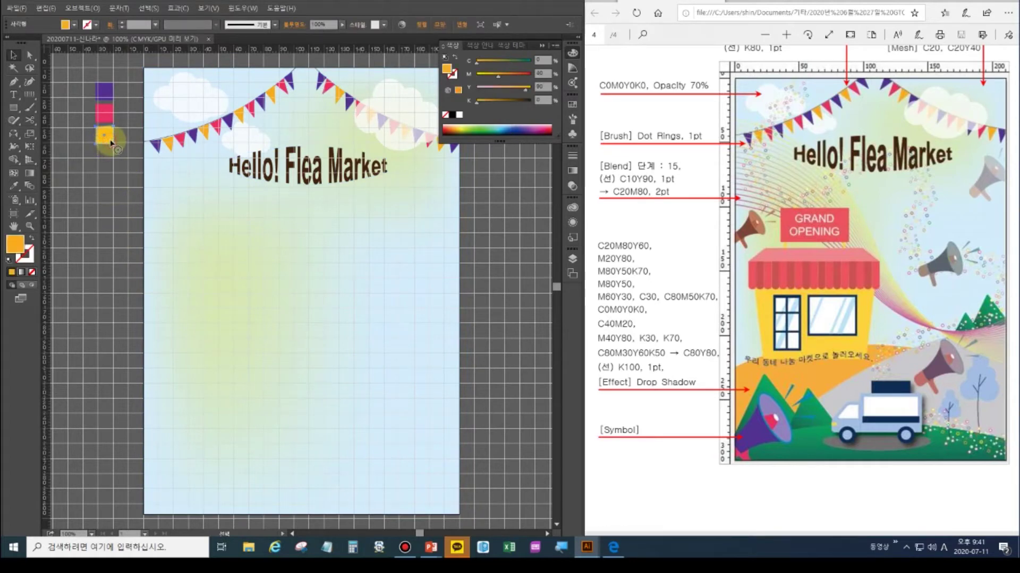
{"action": "left_click_drag", "start_coordinate": [111, 141], "coordinate": [113, 168]}
{"action": "key", "text": "ctrl+d"}
{"action": "key", "text": "ctrl+d"}
{"action": "key", "text": "ctrl+d"}
{"action": "key", "text": "ctrl+d"}
{"action": "key", "text": "ctrl+d"}
{"action": "key", "text": "ctrl+d"}
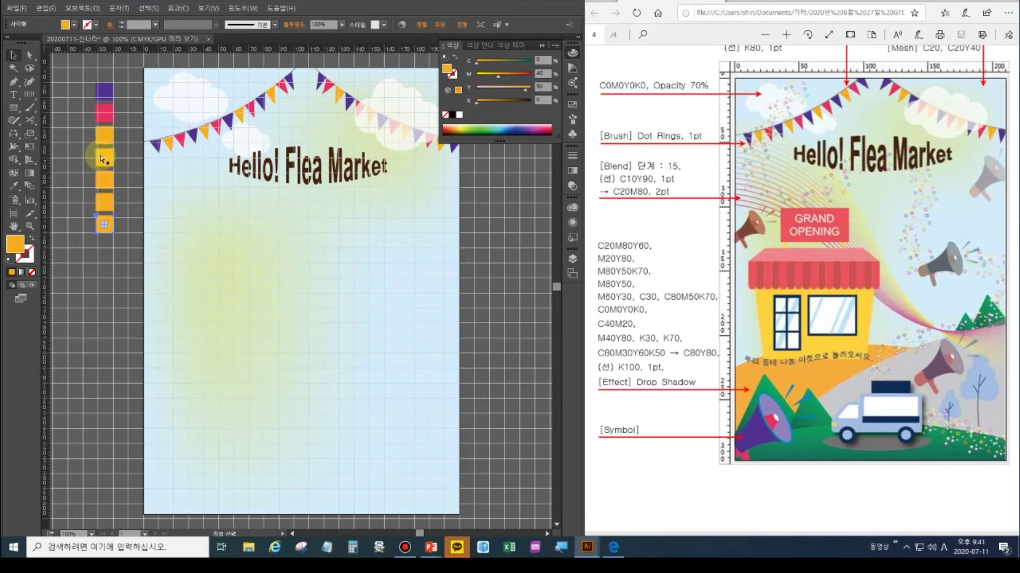
{"action": "key", "text": "ctrl+d"}
{"action": "key", "text": "ctrl+d"}
{"action": "key", "text": "ctrl+d"}
{"action": "key", "text": "ctrl+d"}
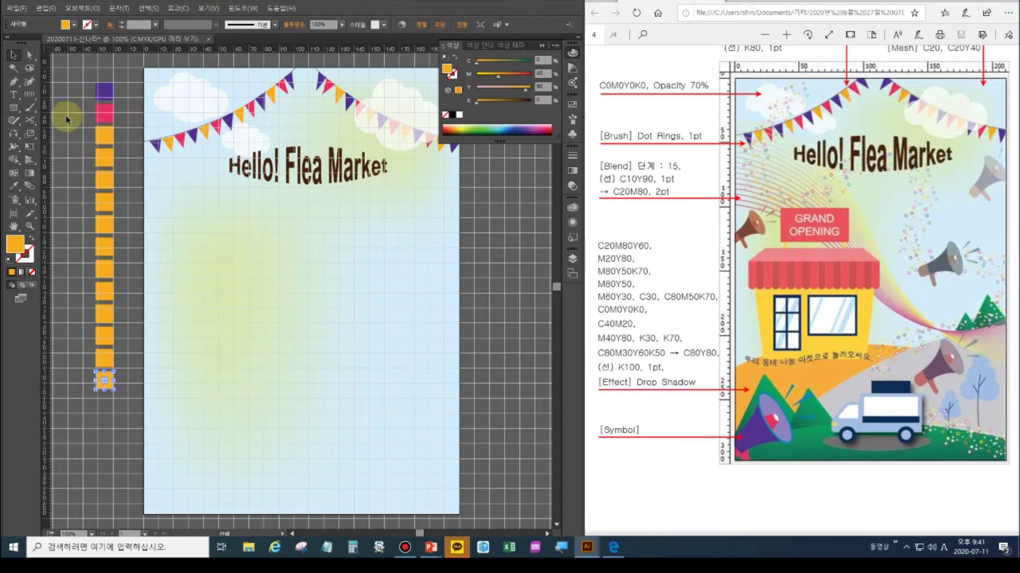
Fill the first (purple) colour sample square with C20 M80 Y60.
{"action": "left_click", "coordinate": [101, 89]}
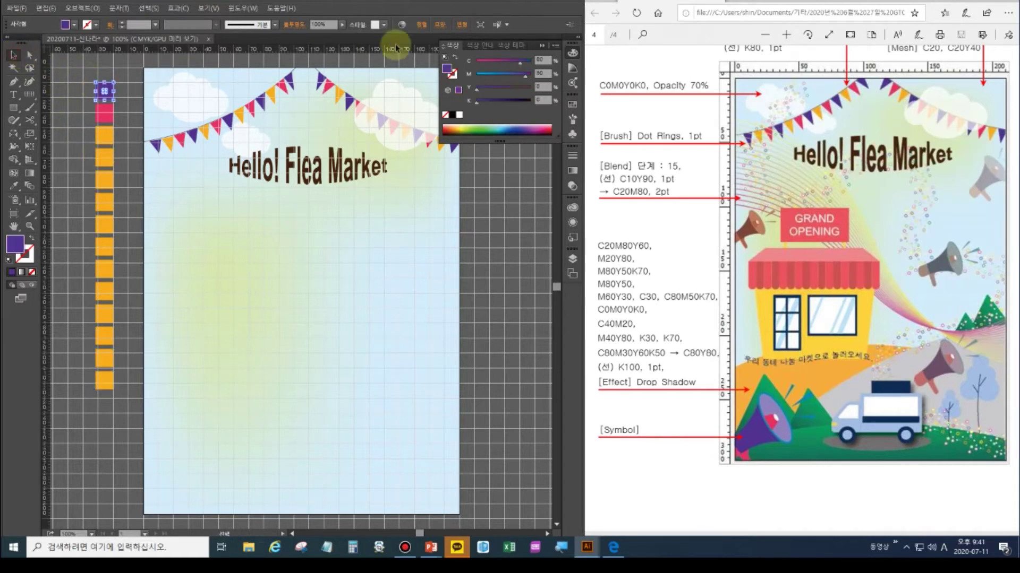
{"action": "left_click", "coordinate": [540, 60]}
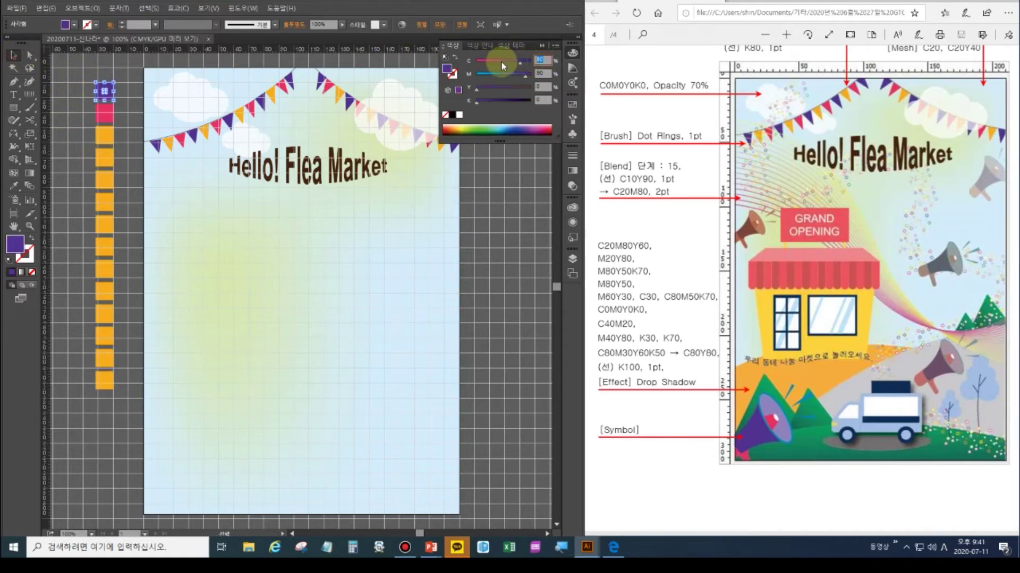
{"action": "type", "text": "2"}
{"action": "key", "text": "Tab"}
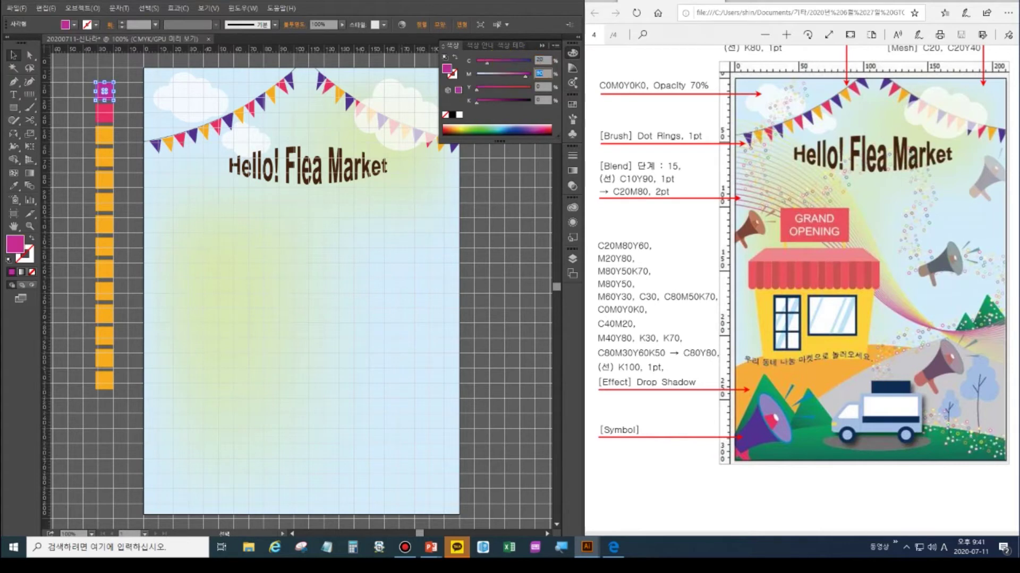
{"action": "key", "text": "Tab"}
{"action": "type", "text": "60"}
{"action": "key", "text": "Tab"}
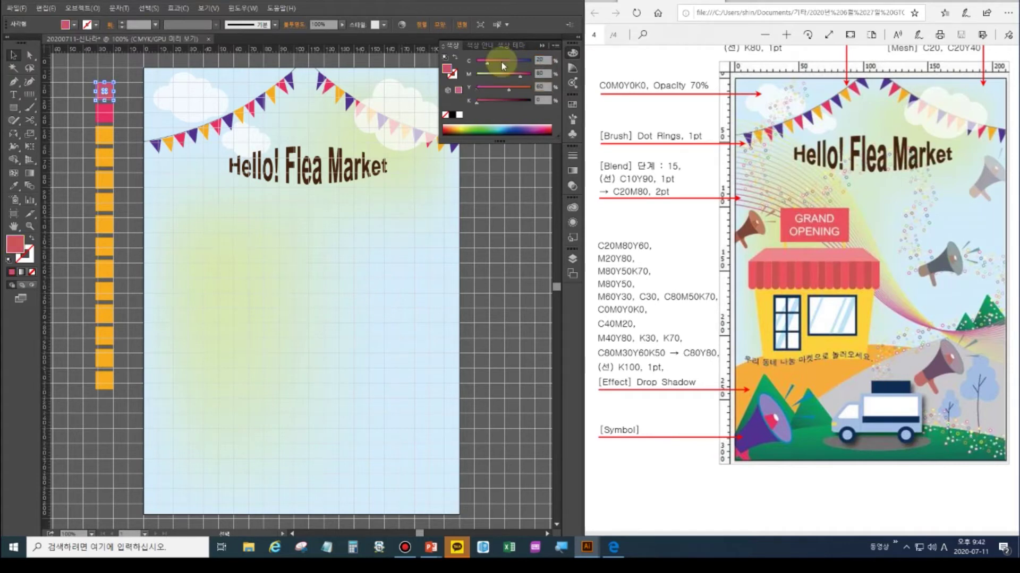
Fill the second (pink) colour sample square with C0 M20 Y80.
{"action": "left_click", "coordinate": [106, 109]}
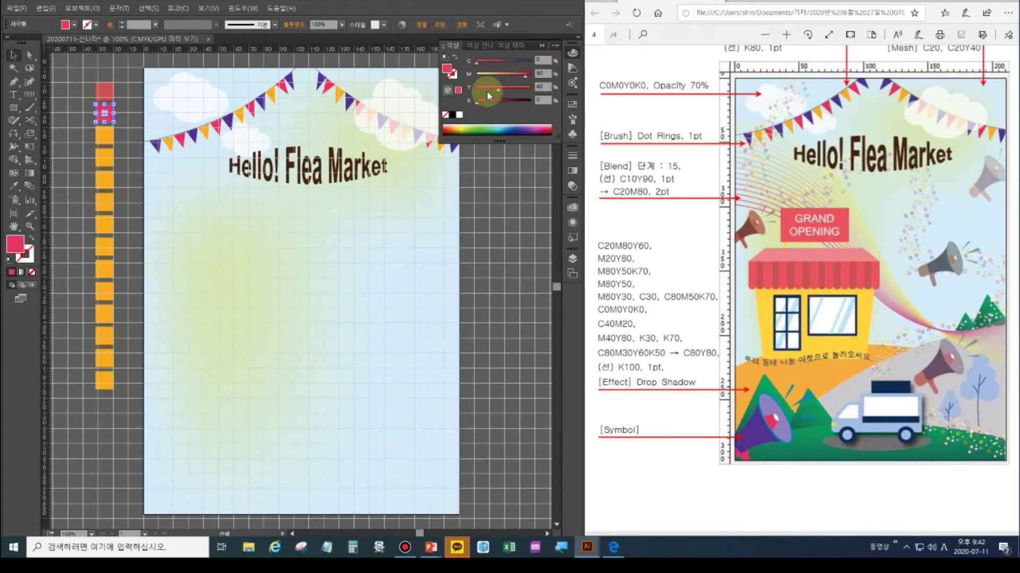
{"action": "left_click_drag", "start_coordinate": [545, 62], "coordinate": [529, 62]}
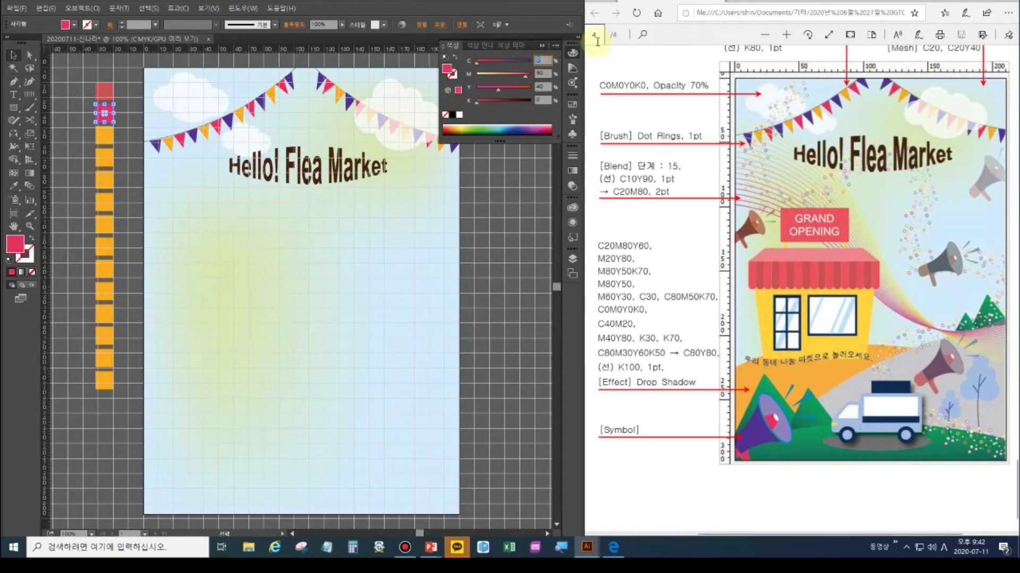
{"action": "type", "text": "20"}
{"action": "key", "text": "BackSpace"}
{"action": "key", "text": "BackSpace"}
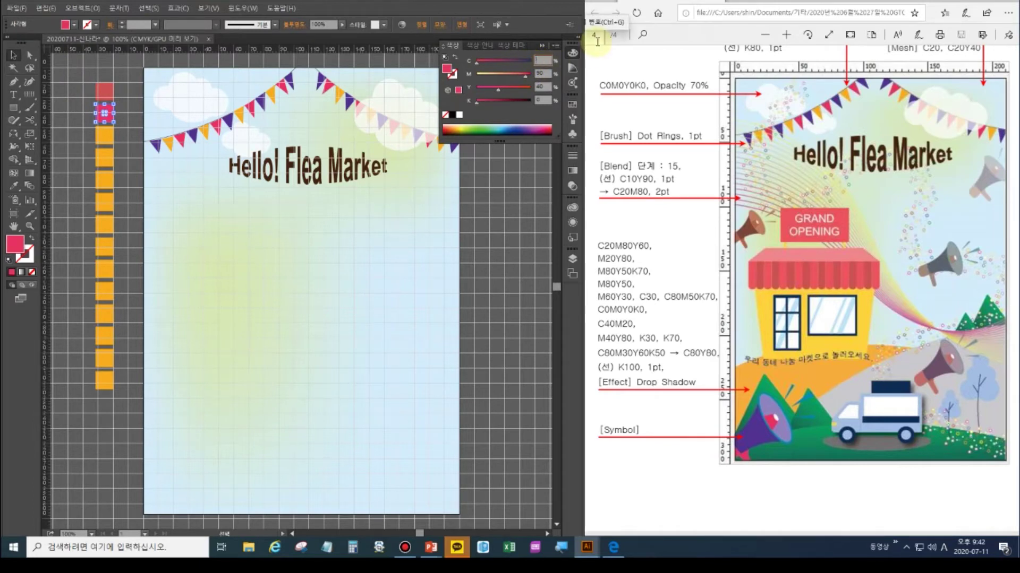
{"action": "type", "text": "0"}
{"action": "key", "text": "Tab"}
{"action": "type", "text": "20"}
{"action": "key", "text": "Tab"}
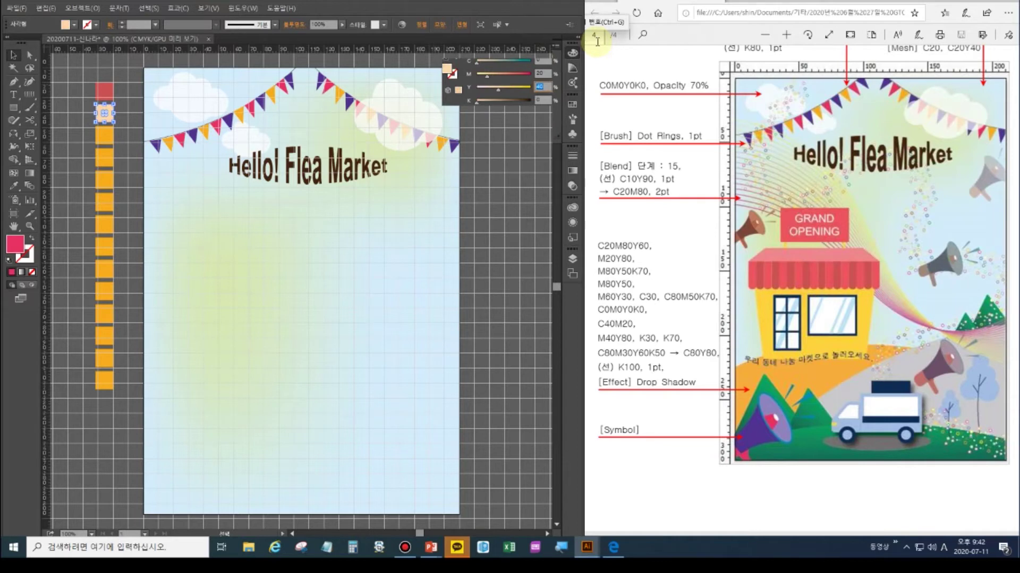
{"action": "type", "text": "80"}
{"action": "key", "text": "Return"}
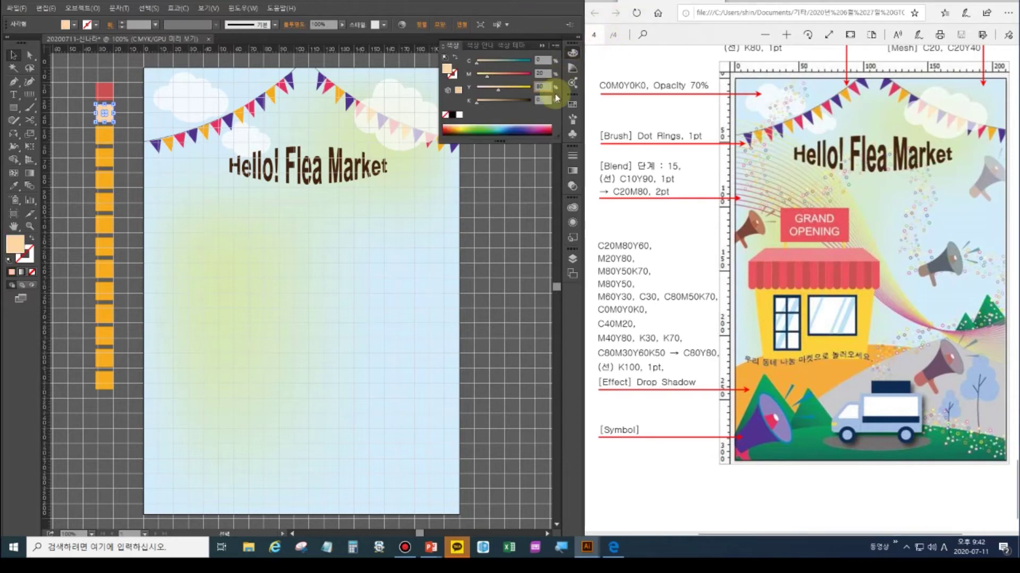
Fill the third colour sample square with M80 Y50 K70.
{"action": "left_click", "coordinate": [105, 135]}
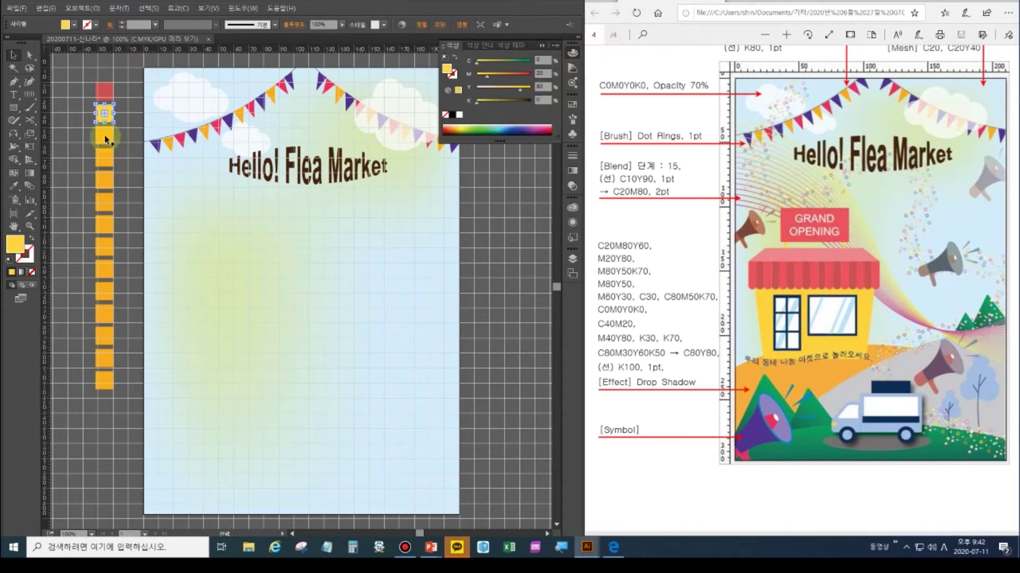
{"action": "left_click", "coordinate": [542, 73]}
{"action": "type", "text": "80"}
{"action": "key", "text": "Tab"}
{"action": "type", "text": "90"}
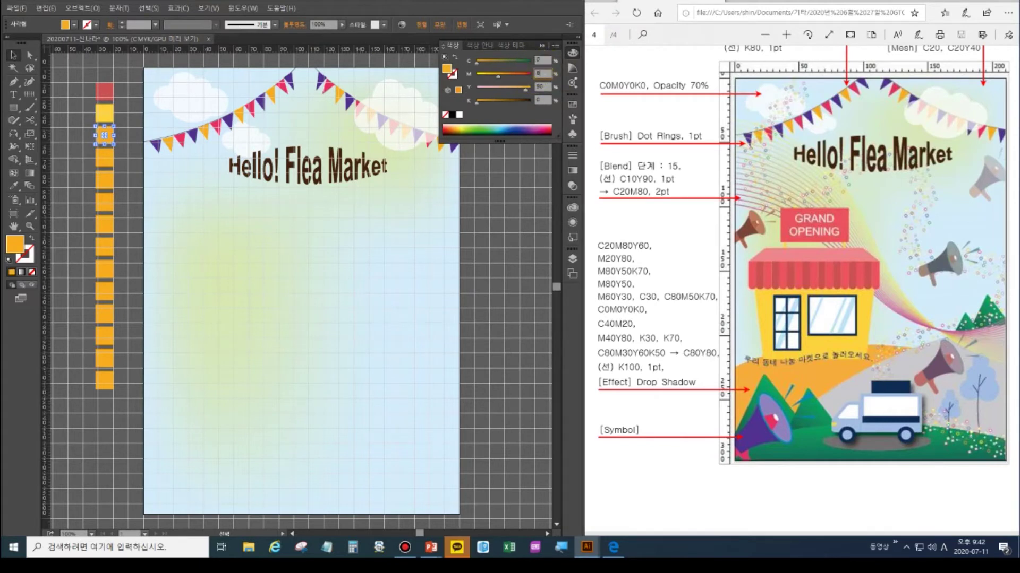
{"action": "key", "text": "Return"}
{"action": "type", "text": "50"}
{"action": "key", "text": "Tab"}
{"action": "type", "text": "70"}
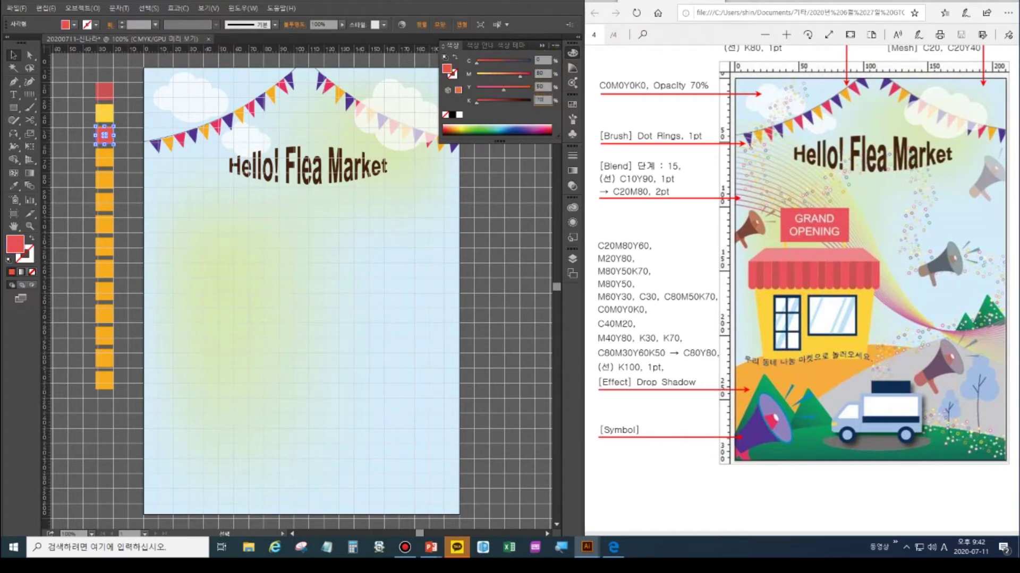
{"action": "key", "text": "Return"}
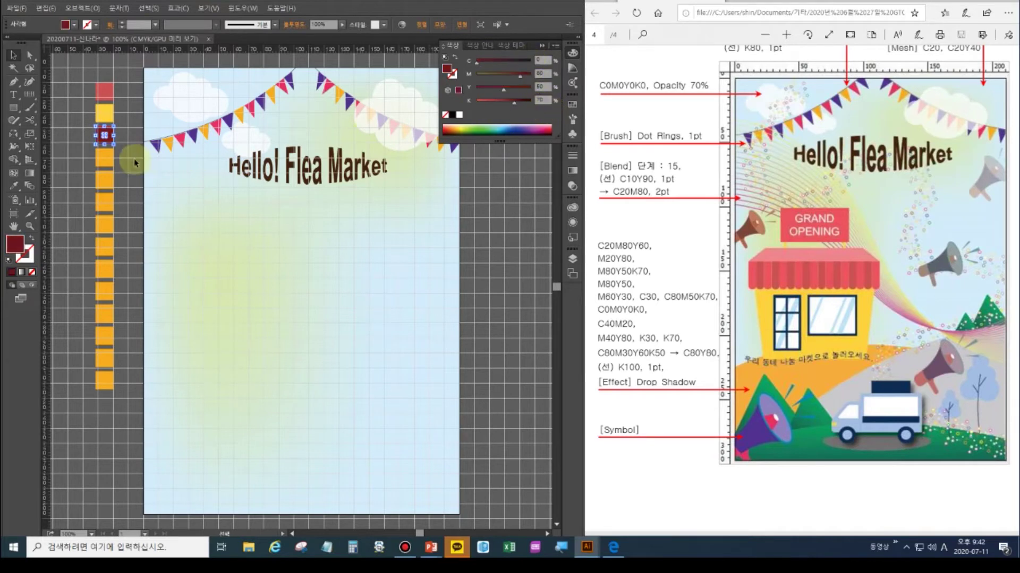
Fill the fourth colour sample square with M80 Y50.
{"action": "left_click", "coordinate": [106, 165]}
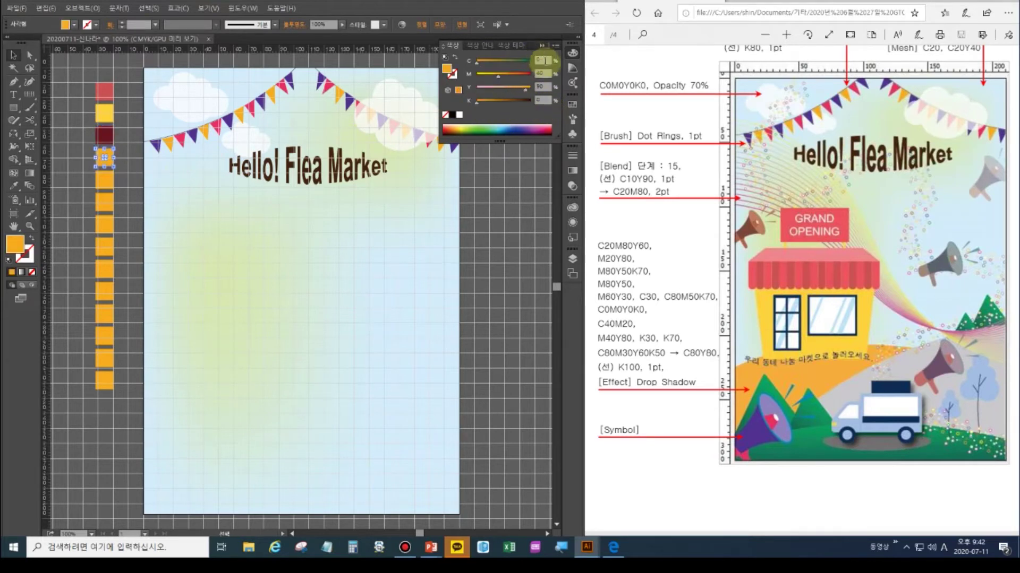
{"action": "left_click_drag", "start_coordinate": [544, 73], "coordinate": [506, 71]}
{"action": "type", "text": "50"}
{"action": "key", "text": "Tab"}
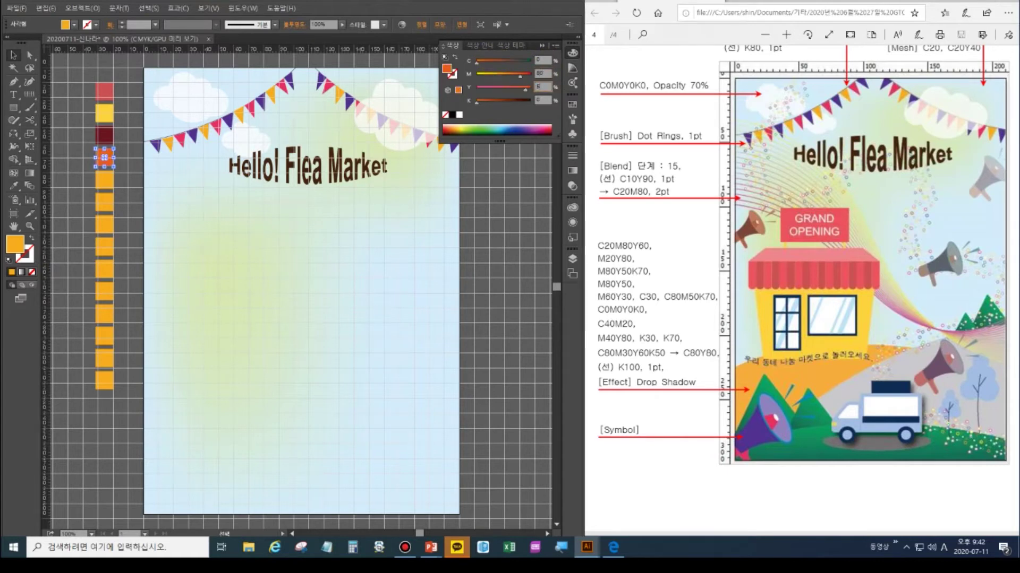
{"action": "type", "text": "50"}
Fill the fifth colour sample square with M60 Y30.
{"action": "left_click", "coordinate": [104, 180]}
{"action": "left_click", "coordinate": [545, 73]}
{"action": "type", "text": "60"}
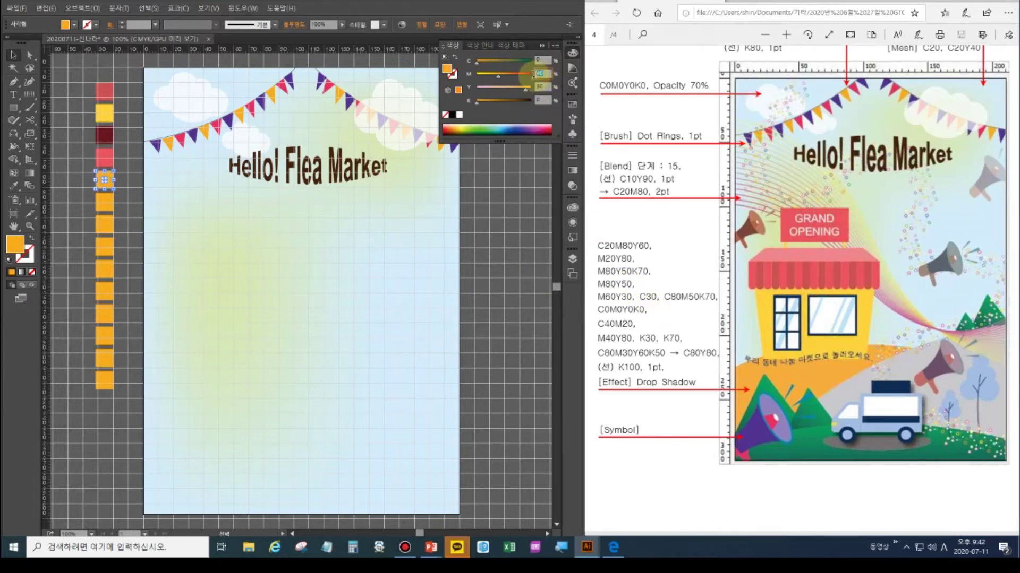
{"action": "key", "text": "Tab"}
{"action": "type", "text": "8"}
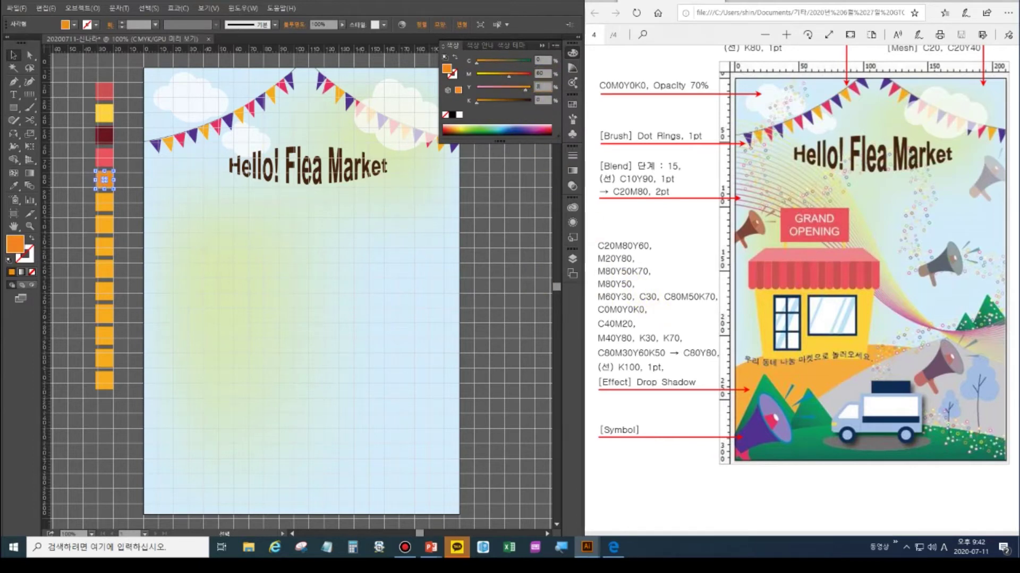
{"action": "type", "text": "0"}
{"action": "key", "text": "Return"}
Fill the sixth colour sample square with C30 only, leaving magenta, yellow and black at 0.
{"action": "left_click", "coordinate": [106, 204]}
{"action": "left_click", "coordinate": [492, 62]}
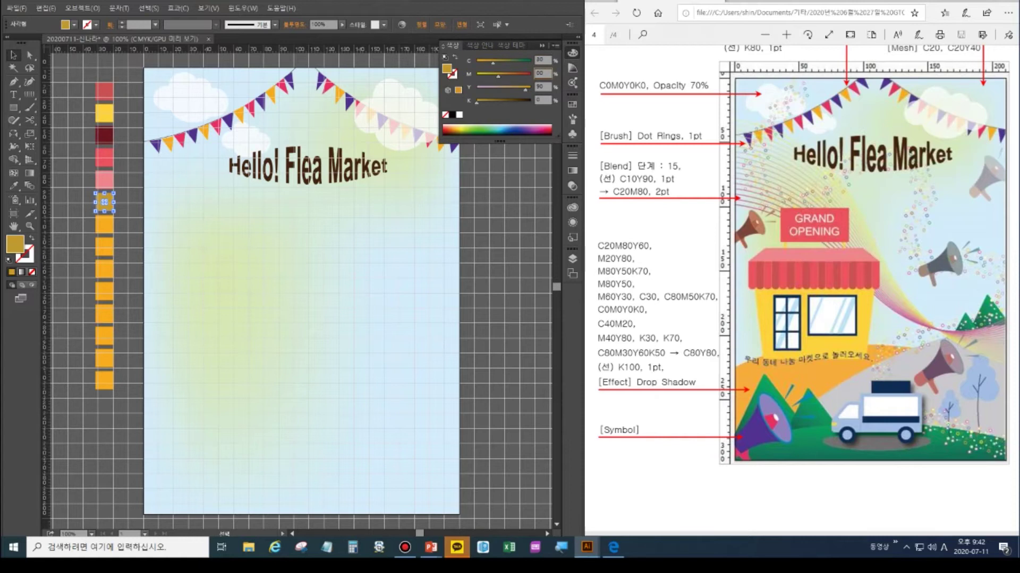
{"action": "key", "text": "Tab"}
{"action": "type", "text": "00"}
{"action": "key", "text": "Return"}
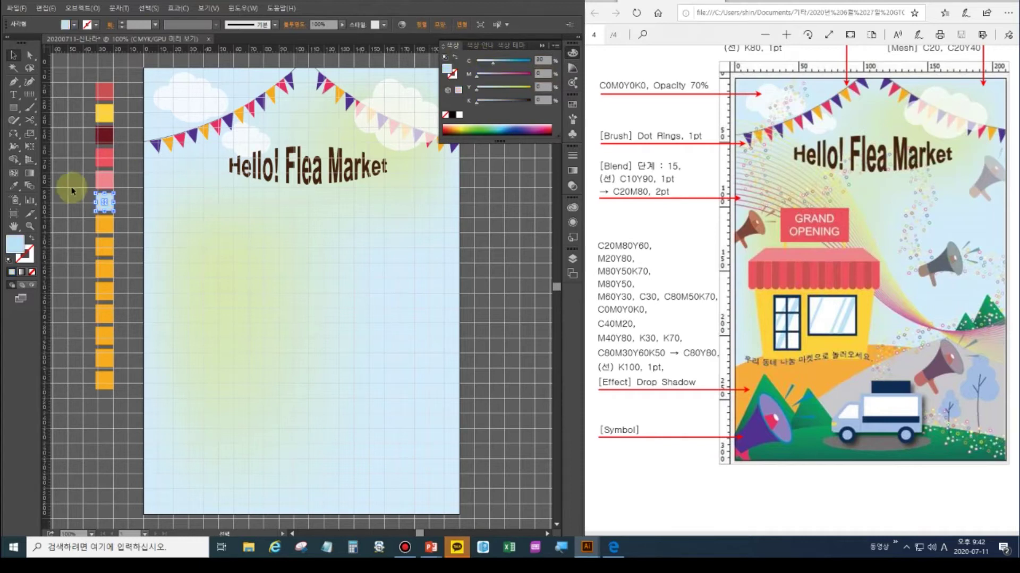
Fill the seventh colour sample square with C80 M50 Y0 K70.
{"action": "left_click", "coordinate": [105, 225]}
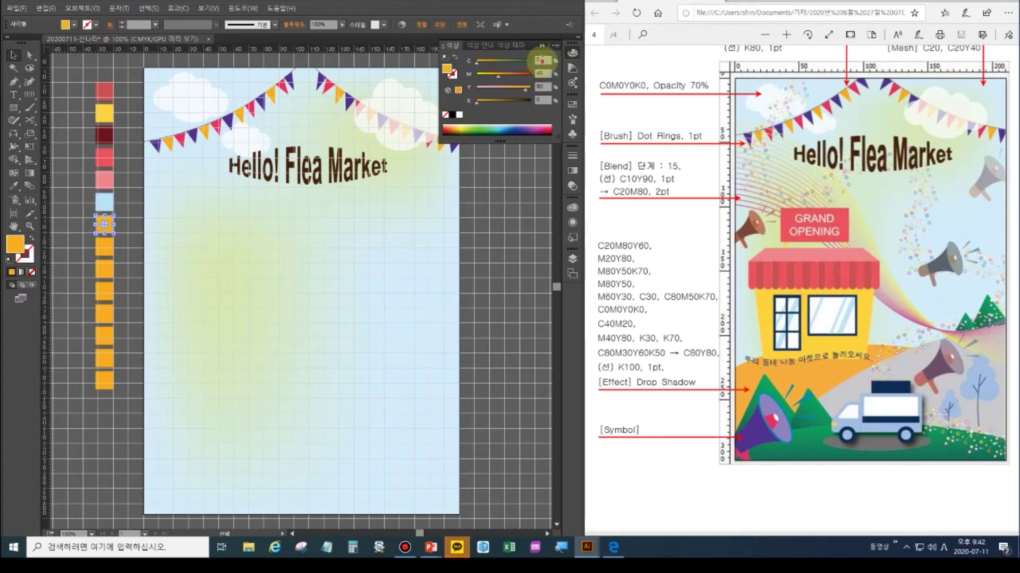
{"action": "type", "text": "50"}
{"action": "key", "text": "Tab"}
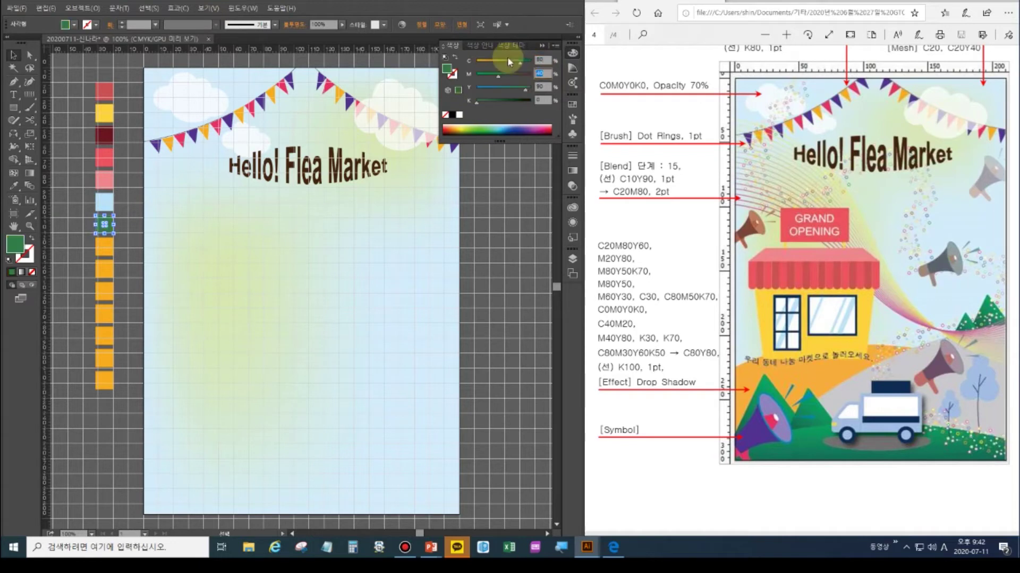
{"action": "key", "text": "Tab"}
{"action": "key", "text": "Tab"}
{"action": "type", "text": "70"}
{"action": "key", "text": "Return"}
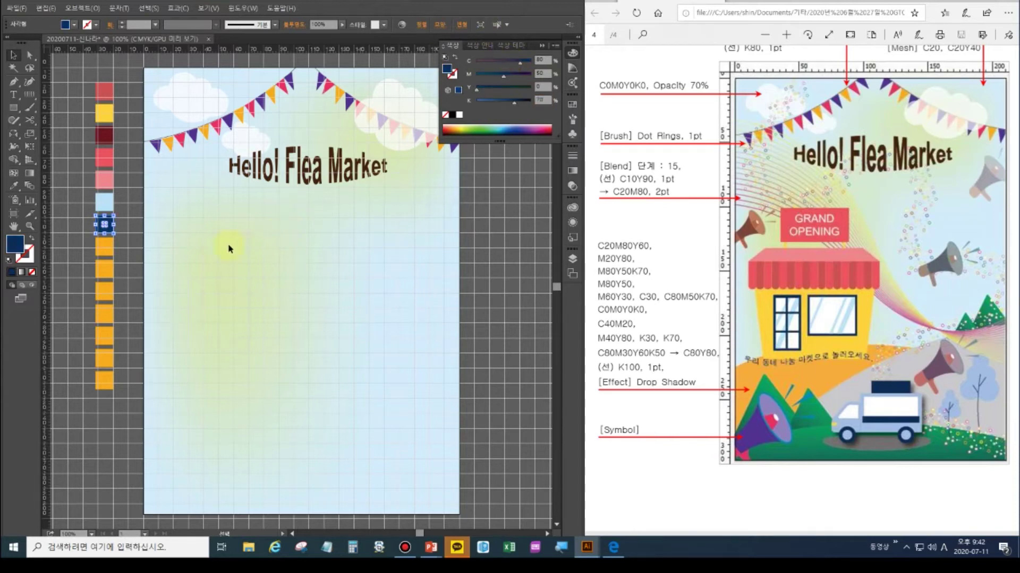
Fill the eighth colour sample square with white, C0 M0 Y0 K0.
{"action": "left_click", "coordinate": [108, 249]}
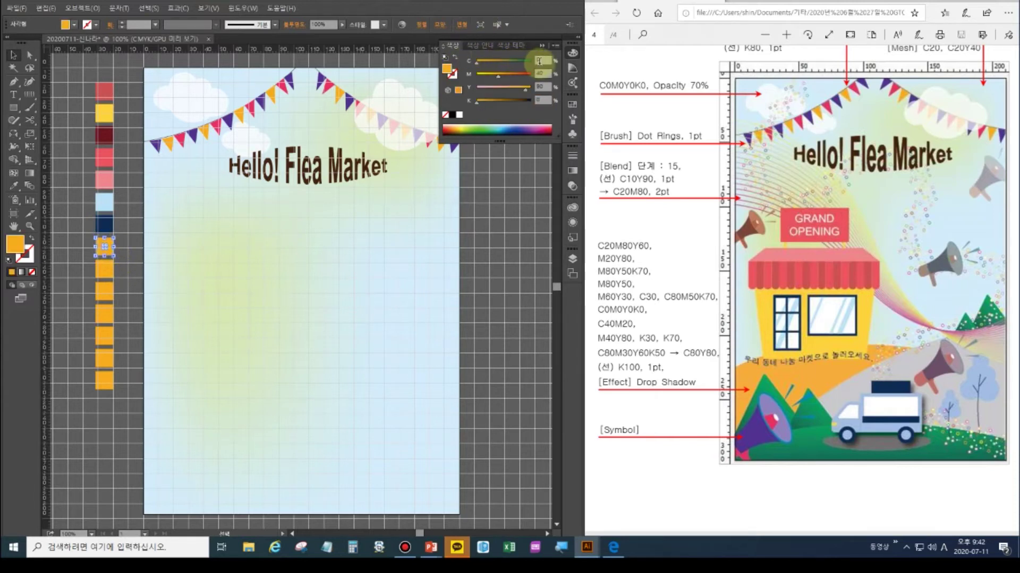
{"action": "left_click", "coordinate": [511, 73]}
{"action": "type", "text": "0"}
{"action": "key", "text": "Tab"}
{"action": "type", "text": "0"}
{"action": "key", "text": "Return"}
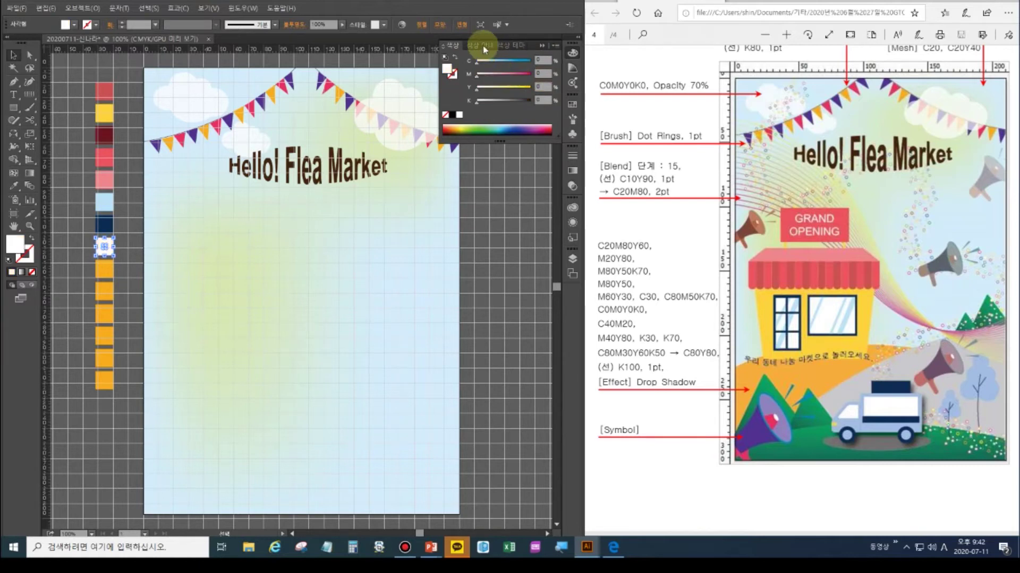
Fill the ninth colour sample square with C40 M20 Y0.
{"action": "left_click", "coordinate": [105, 269]}
{"action": "left_click", "coordinate": [543, 61]}
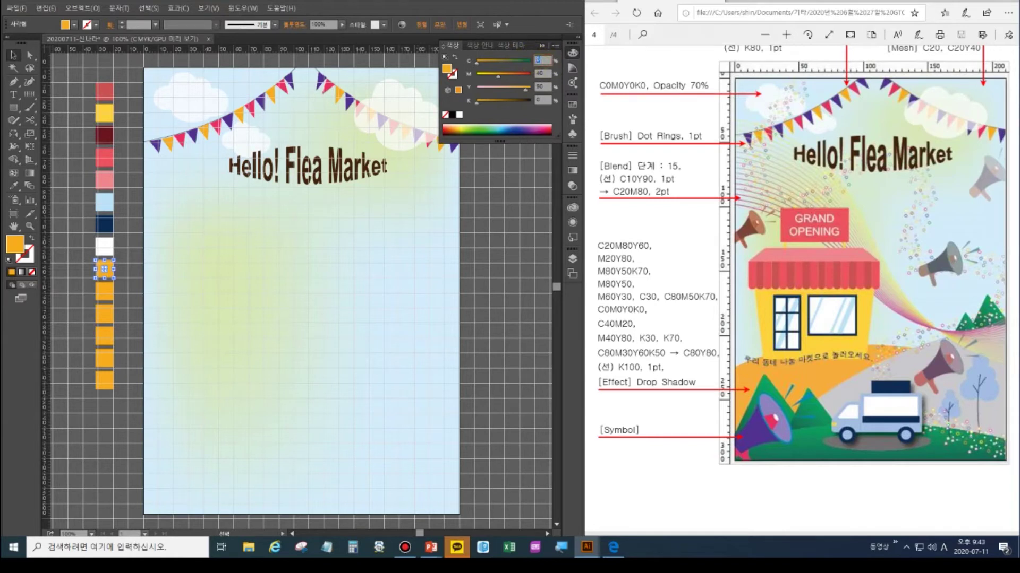
{"action": "type", "text": "40"}
{"action": "key", "text": "Tab"}
{"action": "type", "text": "20"}
{"action": "key", "text": "Tab"}
{"action": "type", "text": "0"}
{"action": "key", "text": "Tab"}
Fill the tenth colour sample square with M40 Y80.
{"action": "left_click", "coordinate": [104, 291]}
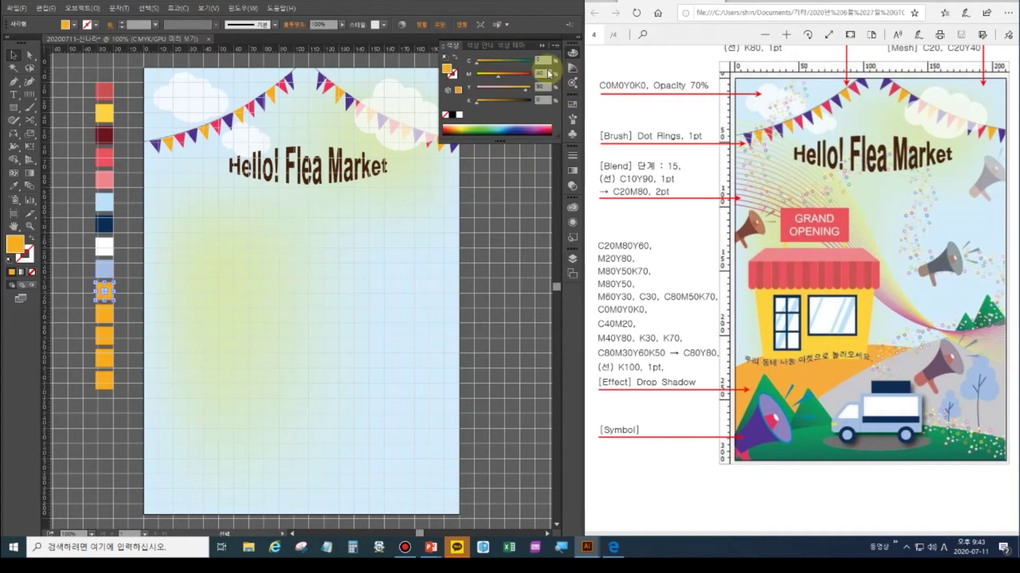
{"action": "key", "text": "Tab"}
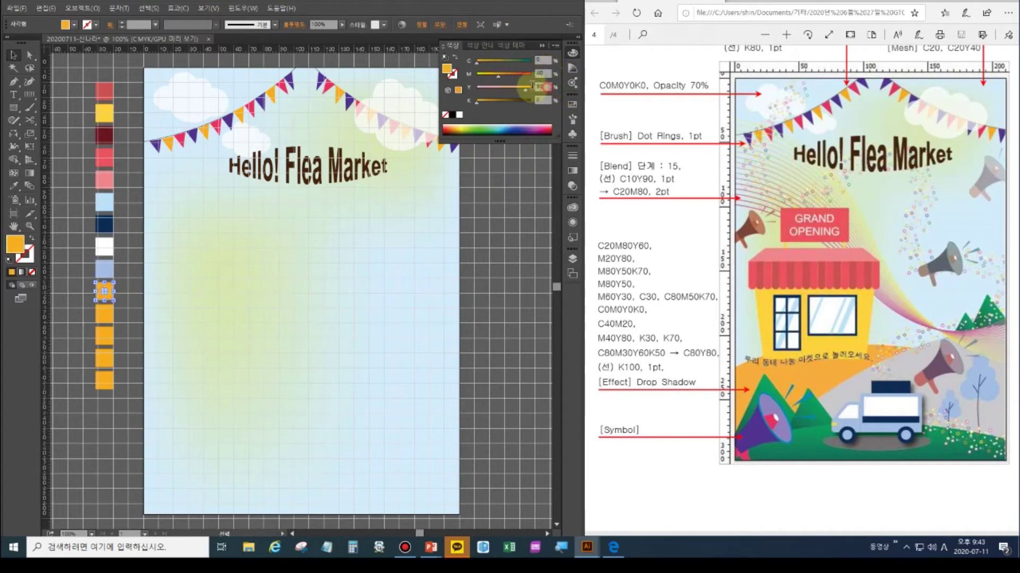
{"action": "type", "text": "80"}
{"action": "key", "text": "Return"}
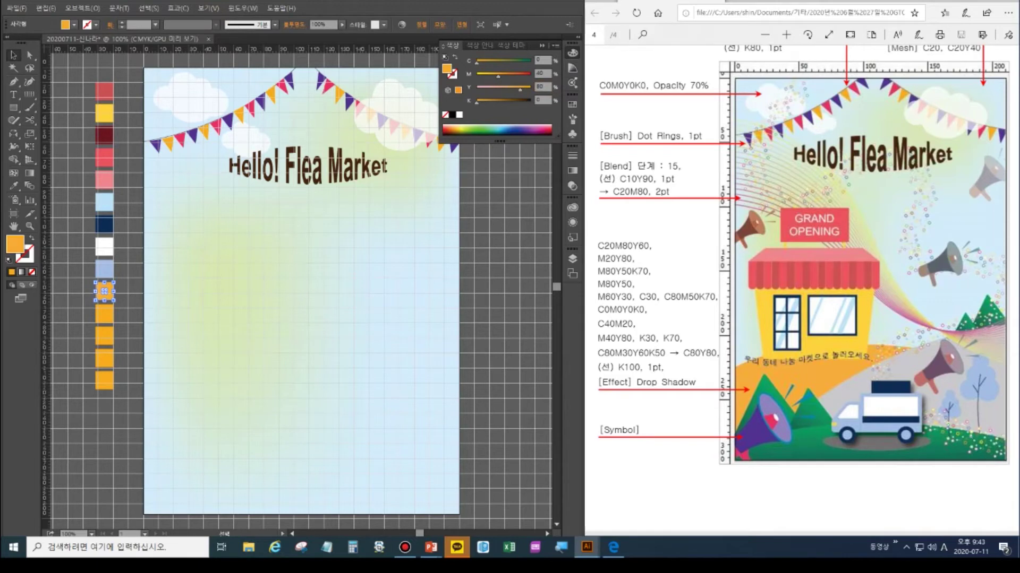
Fill the eleventh colour sample square with light grey, M0 Y0 K30.
{"action": "left_click", "coordinate": [107, 314]}
{"action": "left_click", "coordinate": [541, 74]}
{"action": "type", "text": "0"}
{"action": "key", "text": "Tab"}
{"action": "type", "text": "0"}
{"action": "key", "text": "Tab"}
{"action": "type", "text": "30"}
{"action": "key", "text": "Return"}
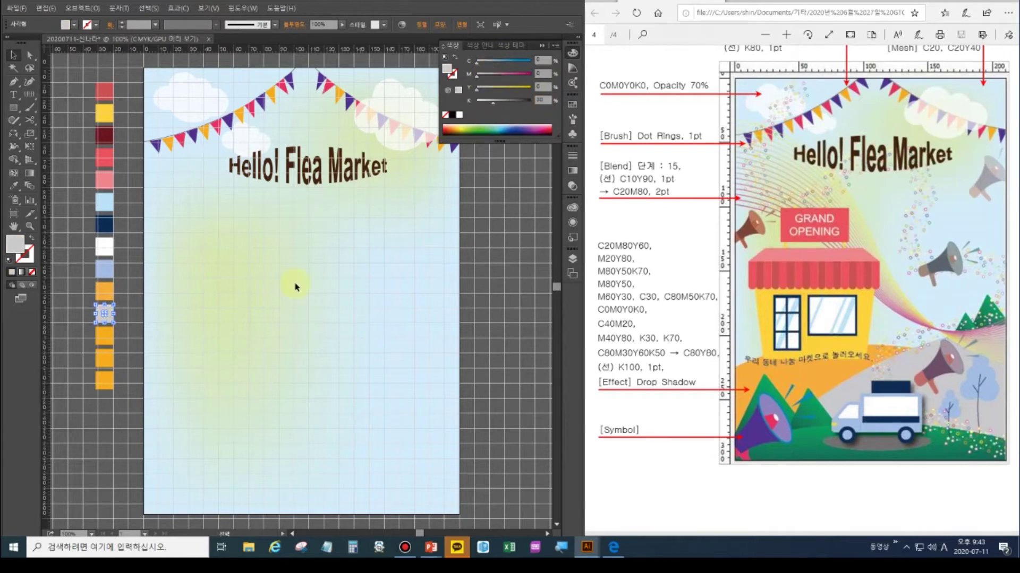
Fill the twelfth colour sample square with dark grey, M0 Y0 K70.
{"action": "left_click", "coordinate": [104, 336]}
{"action": "left_click", "coordinate": [541, 73]}
{"action": "type", "text": "0"}
{"action": "key", "text": "Tab"}
{"action": "type", "text": "0"}
{"action": "key", "text": "Tab"}
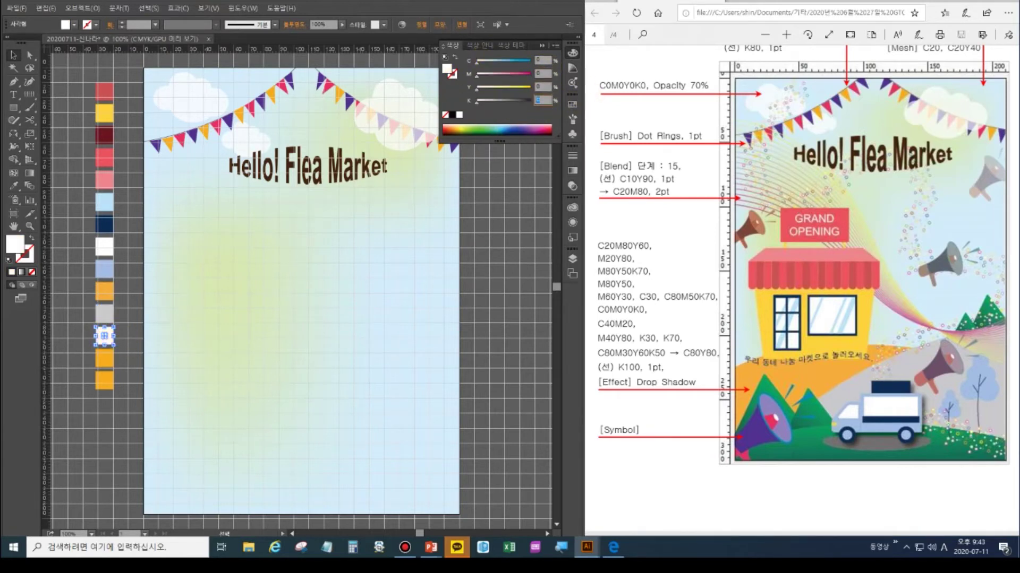
{"action": "type", "text": "70"}
{"action": "key", "text": "Return"}
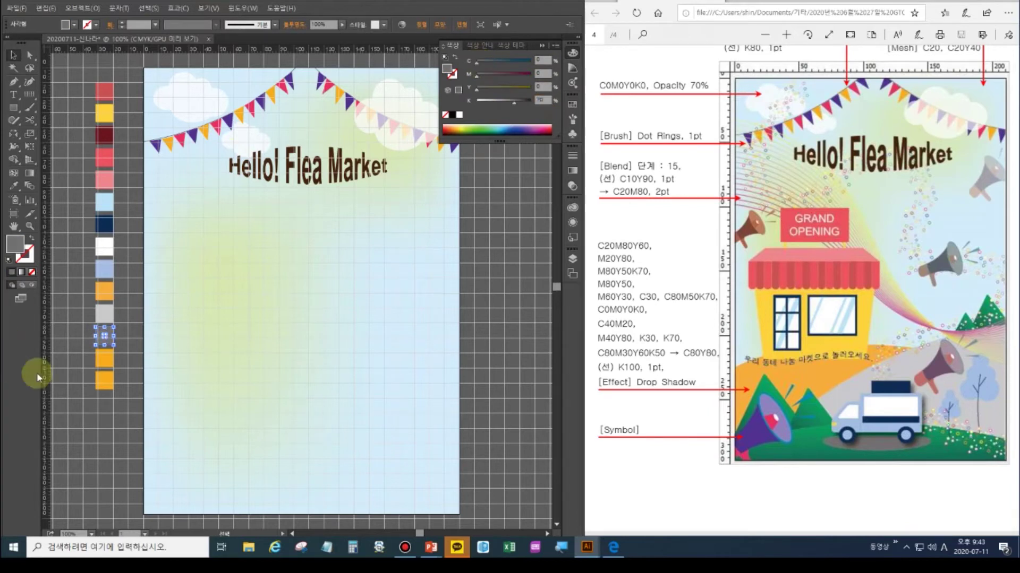
Apply the default white-to-black linear gradient to the thirteenth colour sample square.
{"action": "left_click", "coordinate": [105, 359]}
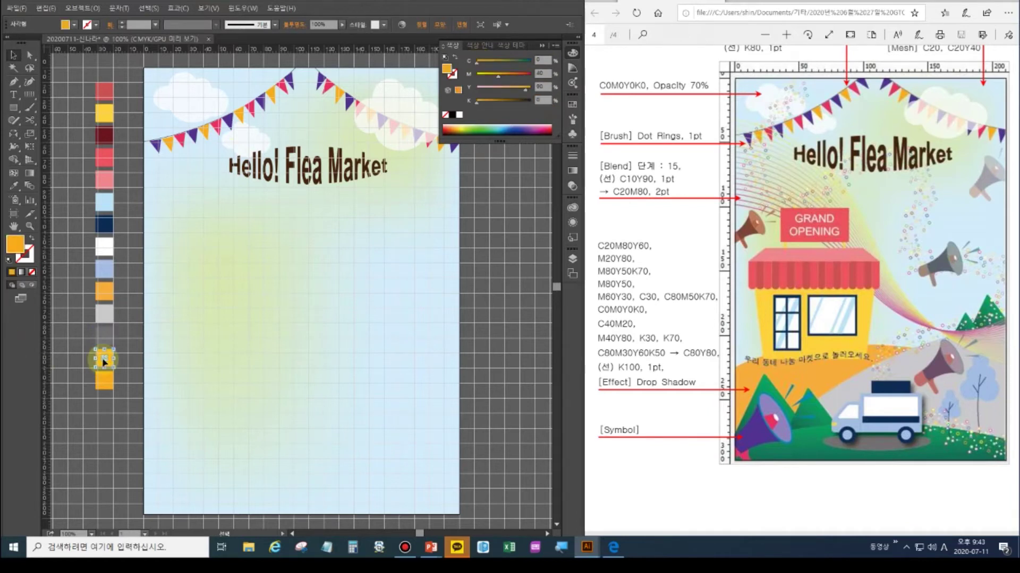
{"action": "left_click", "coordinate": [23, 278]}
{"action": "left_click", "coordinate": [22, 275]}
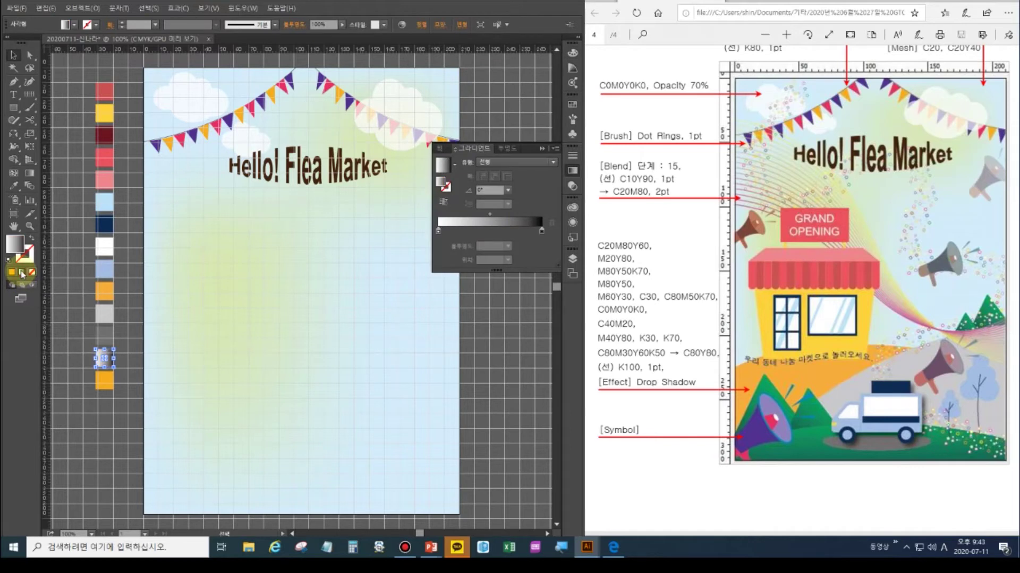
Switch the gradient's starting colour stop to CMYK and set it to C80 M30 Y60 K50.
{"action": "left_click", "coordinate": [438, 230]}
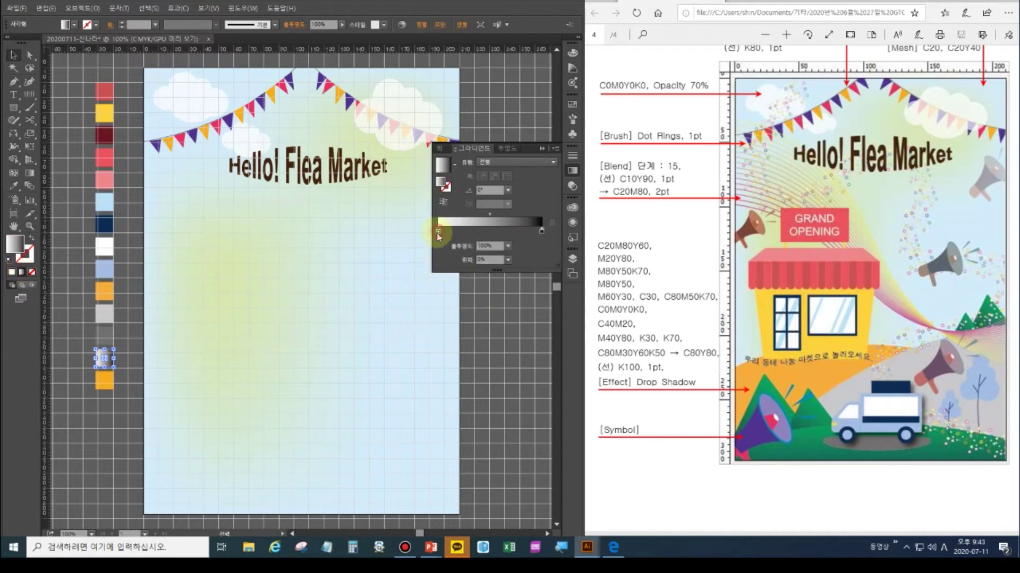
{"action": "double_click", "coordinate": [438, 232]}
{"action": "double_click", "coordinate": [438, 230]}
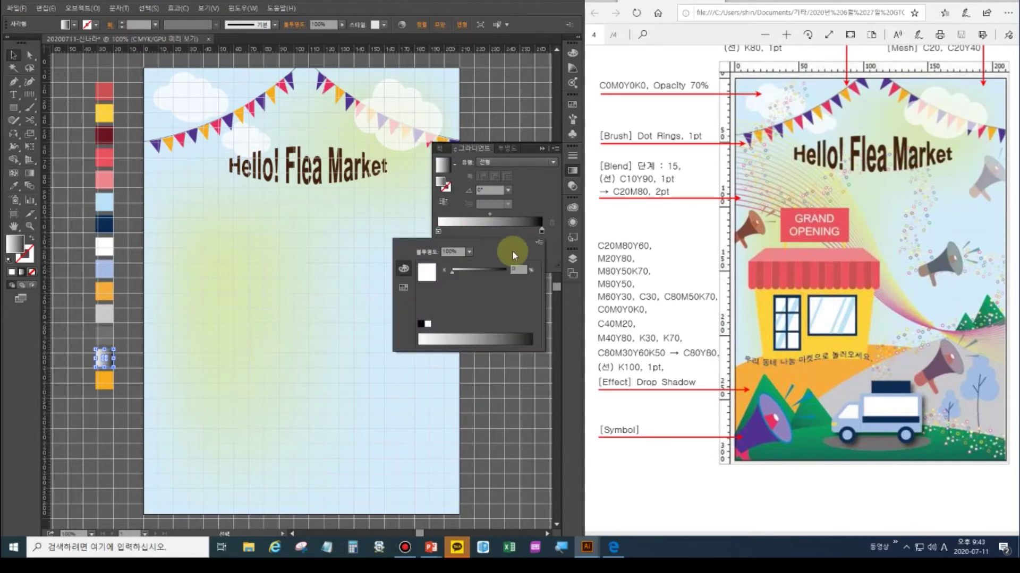
{"action": "left_click", "coordinate": [539, 244]}
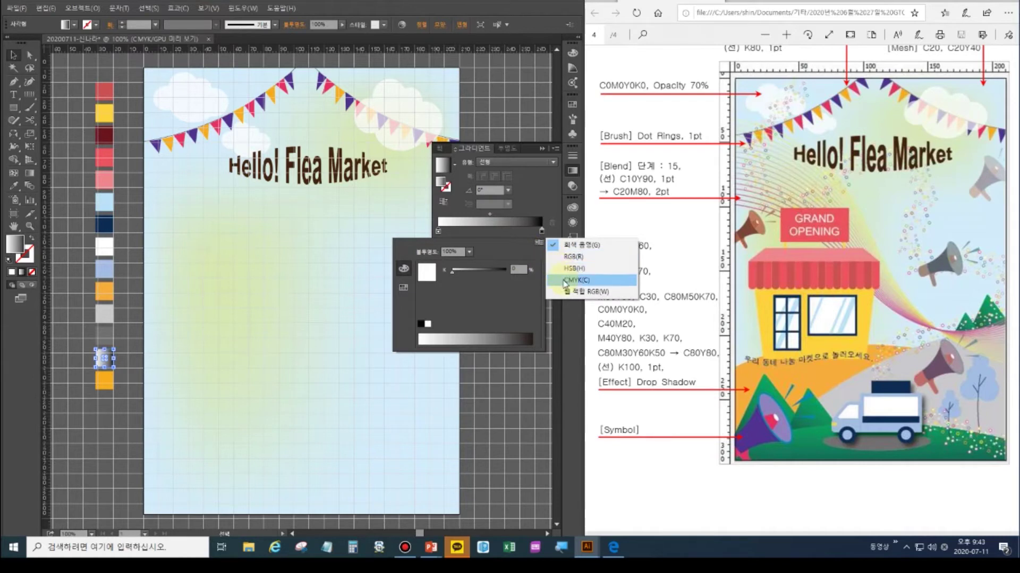
{"action": "left_click", "coordinate": [563, 281]}
{"action": "left_click", "coordinate": [518, 269]}
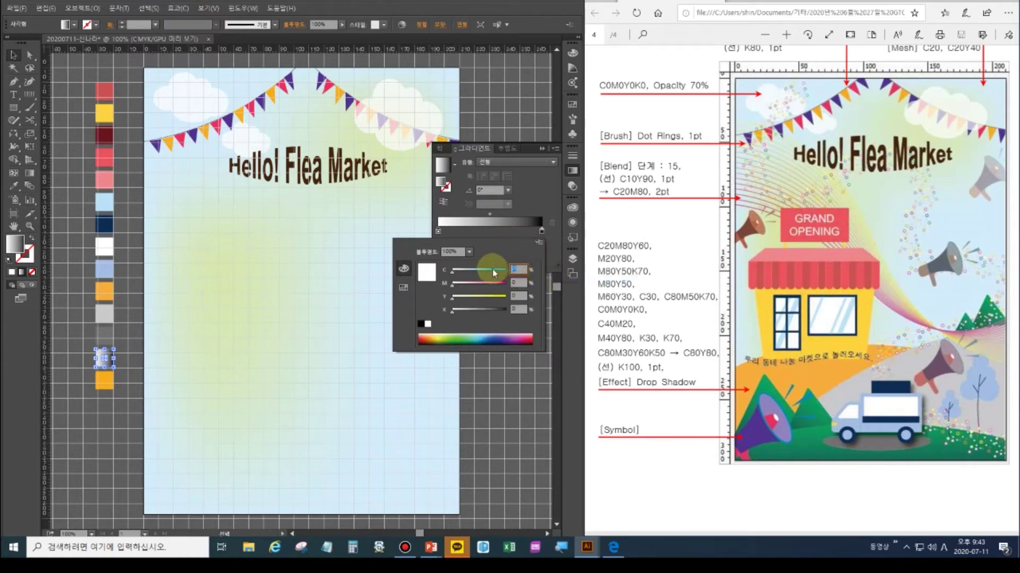
{"action": "type", "text": "80"}
{"action": "key", "text": "Tab"}
{"action": "type", "text": "30"}
{"action": "key", "text": "Tab"}
{"action": "type", "text": "60"}
{"action": "key", "text": "Tab"}
{"action": "type", "text": "50"}
{"action": "key", "text": "Return"}
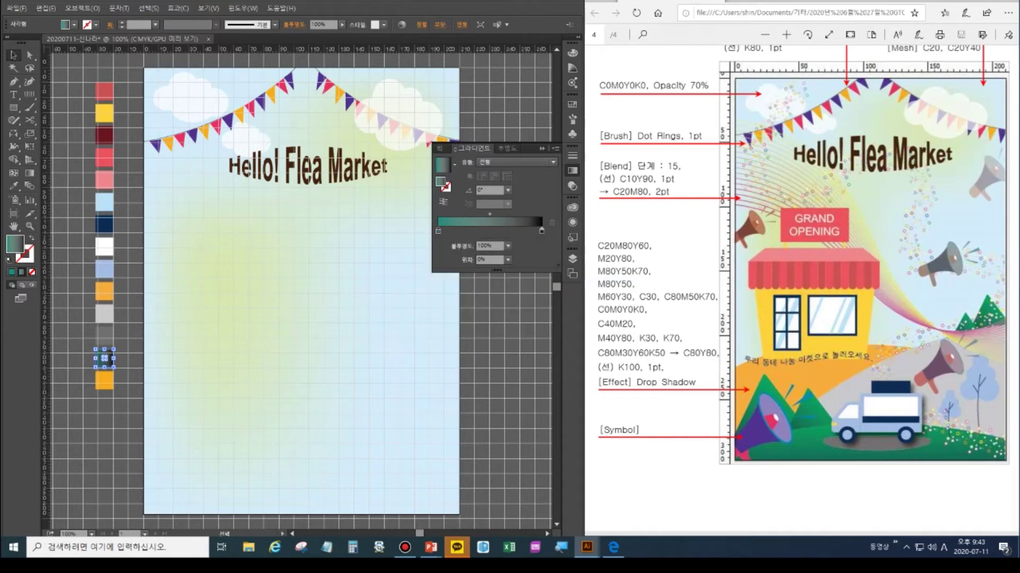
Switch the gradient's ending colour stop to CMYK and set it to C80 M0 Y80 K0.
{"action": "left_click", "coordinate": [541, 232]}
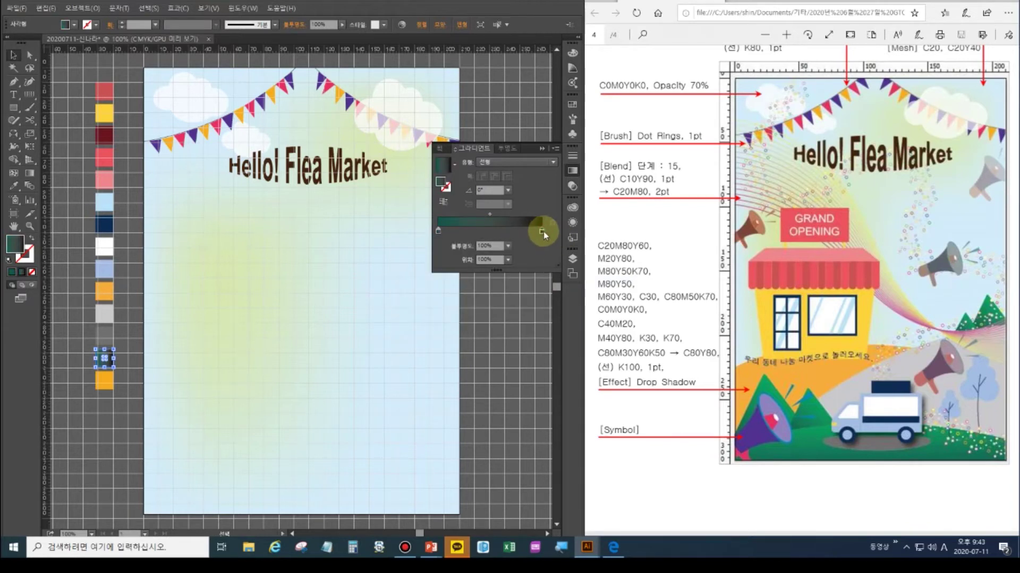
{"action": "double_click", "coordinate": [542, 232]}
{"action": "left_click", "coordinate": [538, 242]}
{"action": "left_click", "coordinate": [556, 281]}
{"action": "left_click", "coordinate": [518, 270]}
{"action": "type", "text": "80"}
{"action": "key", "text": "Tab"}
{"action": "key", "text": "Tab"}
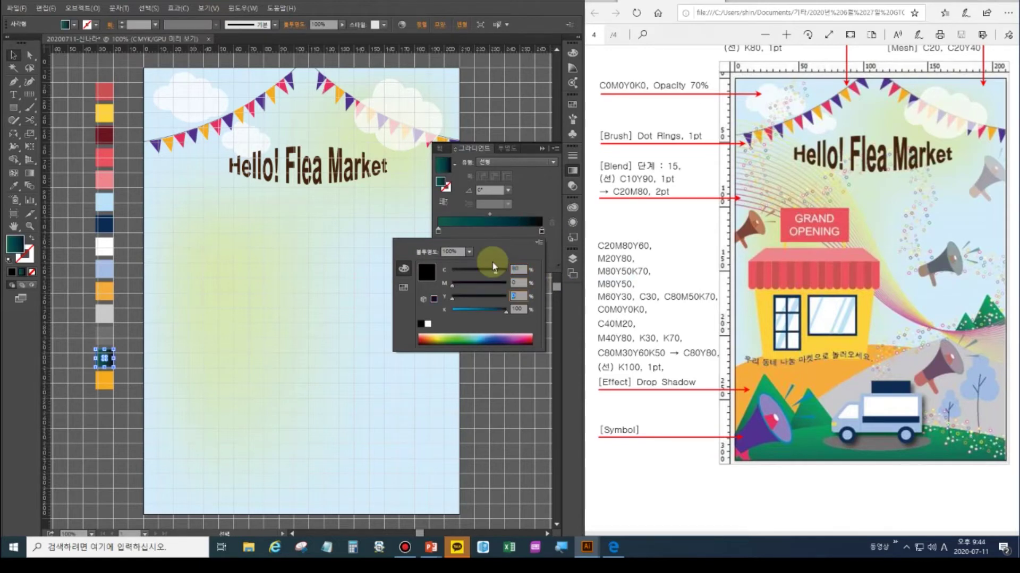
{"action": "type", "text": "80"}
{"action": "key", "text": "Tab"}
{"action": "type", "text": "0"}
{"action": "key", "text": "Return"}
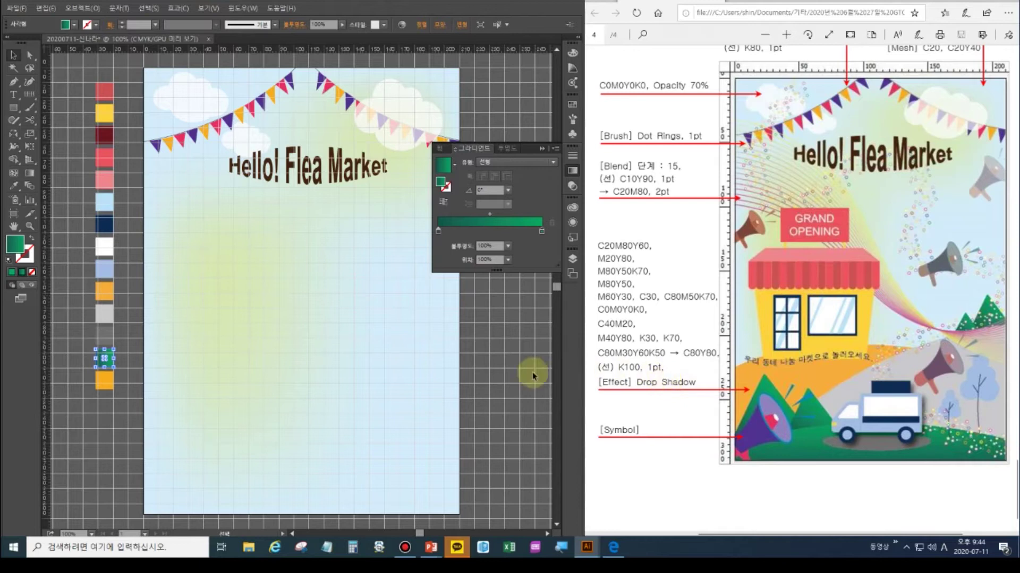
Draw a closed green gradient hill with a curved upper edge across the bottom of the artboard using the Pen tool.
{"action": "left_click", "coordinate": [542, 148]}
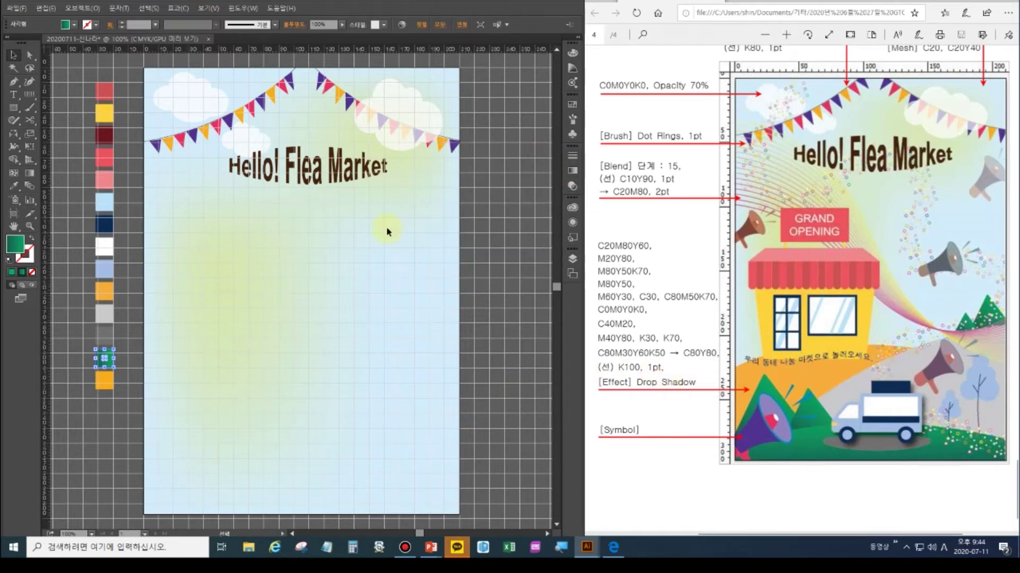
{"action": "left_click", "coordinate": [13, 81]}
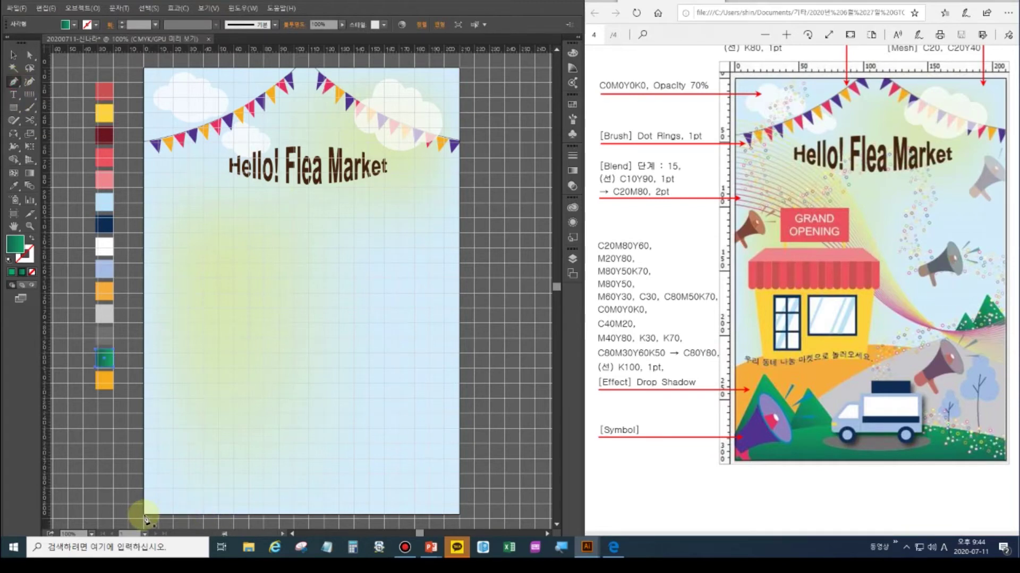
{"action": "left_click", "coordinate": [137, 479]}
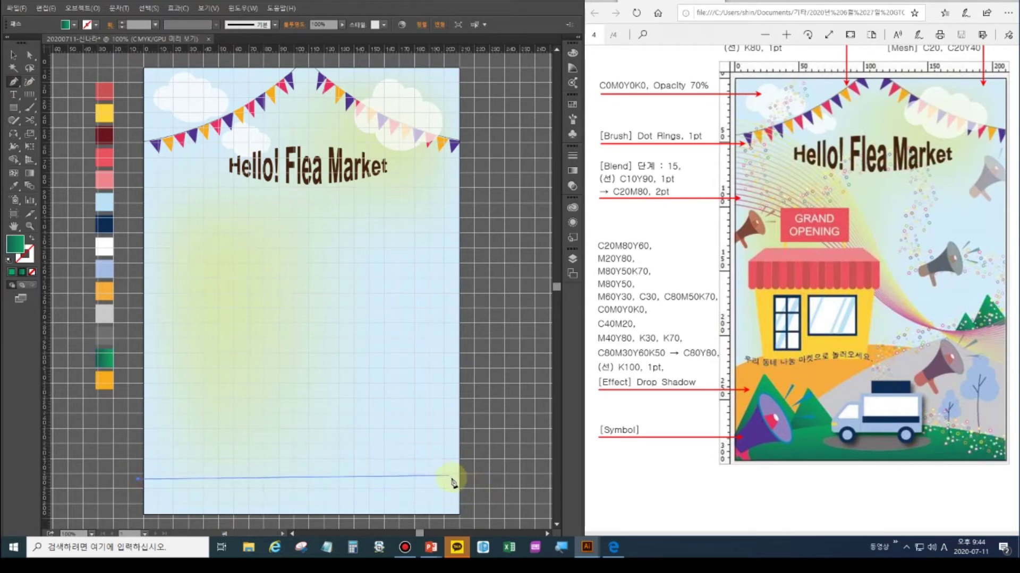
{"action": "left_click_drag", "start_coordinate": [466, 488], "coordinate": [457, 516]}
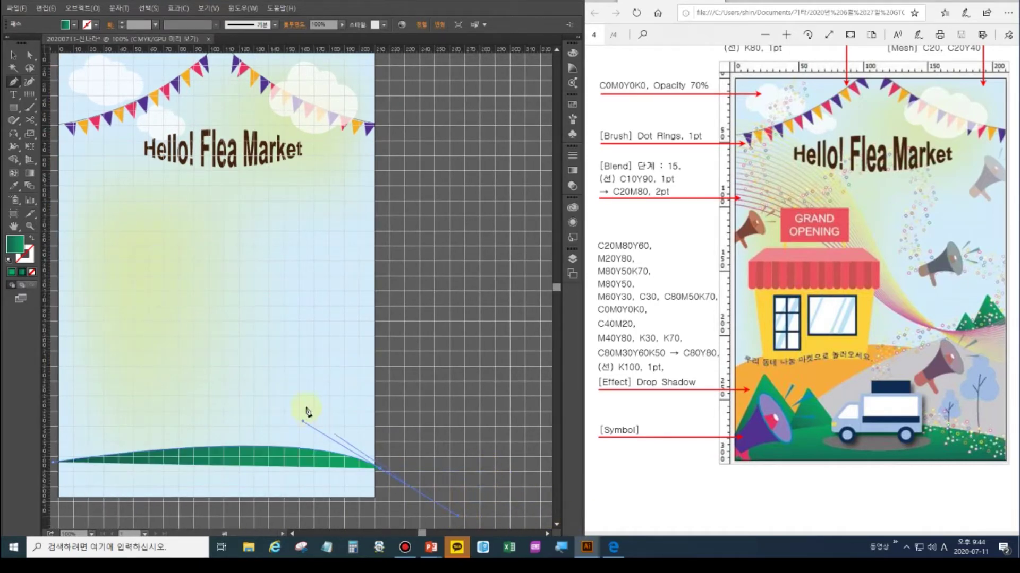
{"action": "left_click", "coordinate": [381, 469]}
{"action": "left_click", "coordinate": [381, 503]}
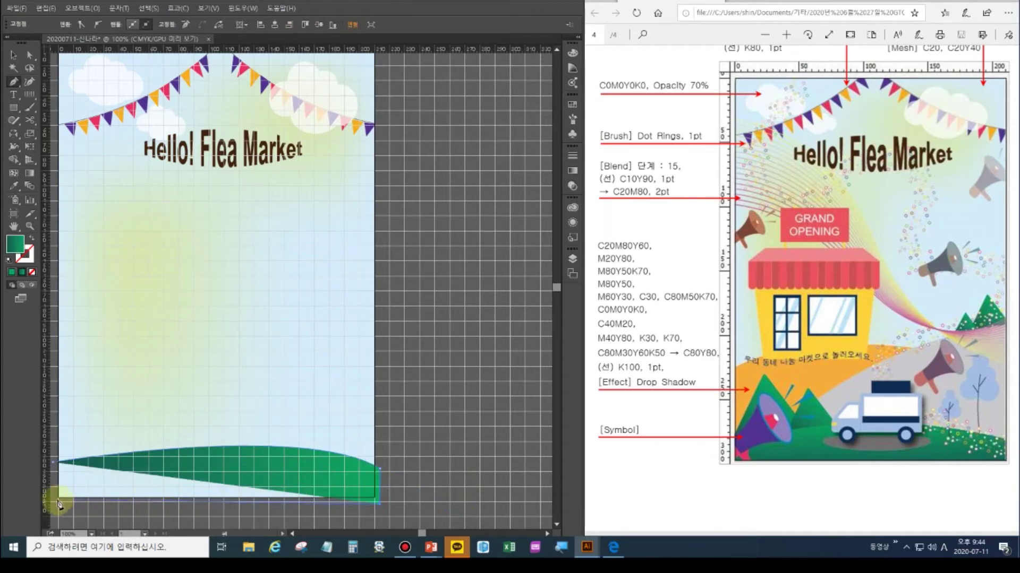
{"action": "left_click", "coordinate": [56, 507]}
{"action": "left_click", "coordinate": [53, 462]}
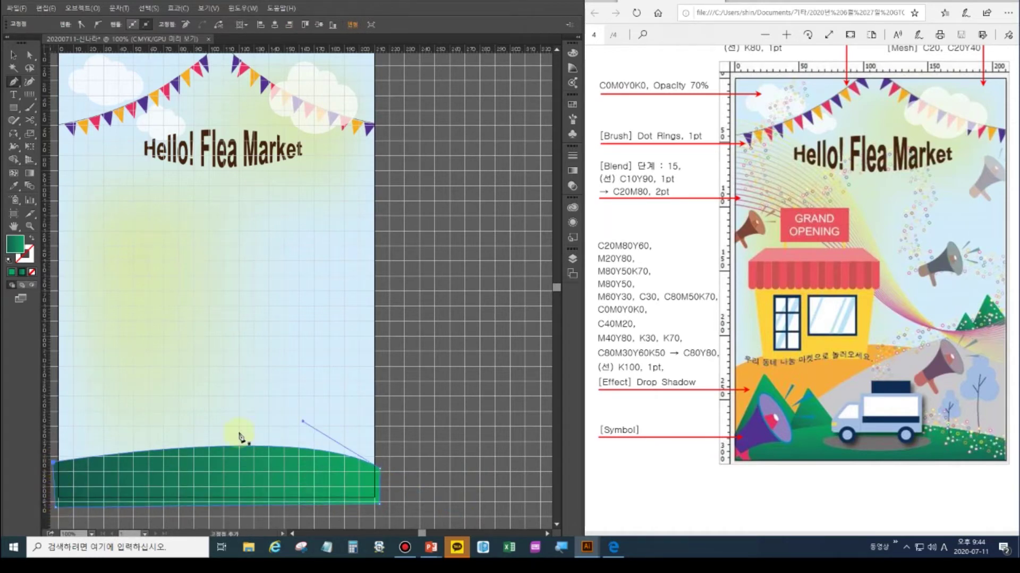
Reshape the hill's upper edge into a higher arch by adjusting the direction handle of its upper-right anchor point.
{"action": "left_click_drag", "start_coordinate": [227, 432], "coordinate": [296, 381]}
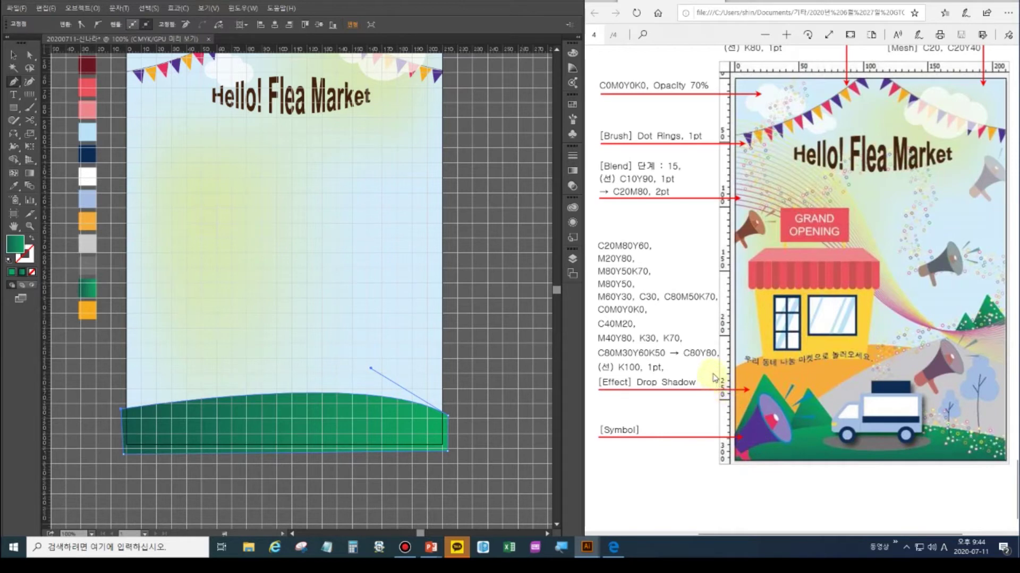
{"action": "left_click", "coordinate": [32, 56]}
{"action": "left_click_drag", "start_coordinate": [374, 372], "coordinate": [313, 350]}
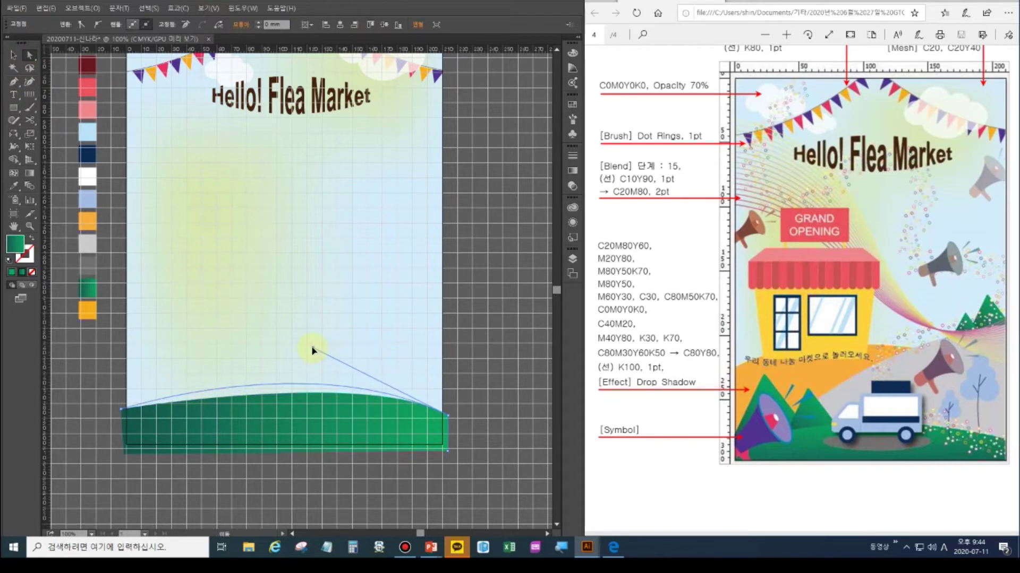
{"action": "left_click_drag", "start_coordinate": [314, 350], "coordinate": [314, 351]}
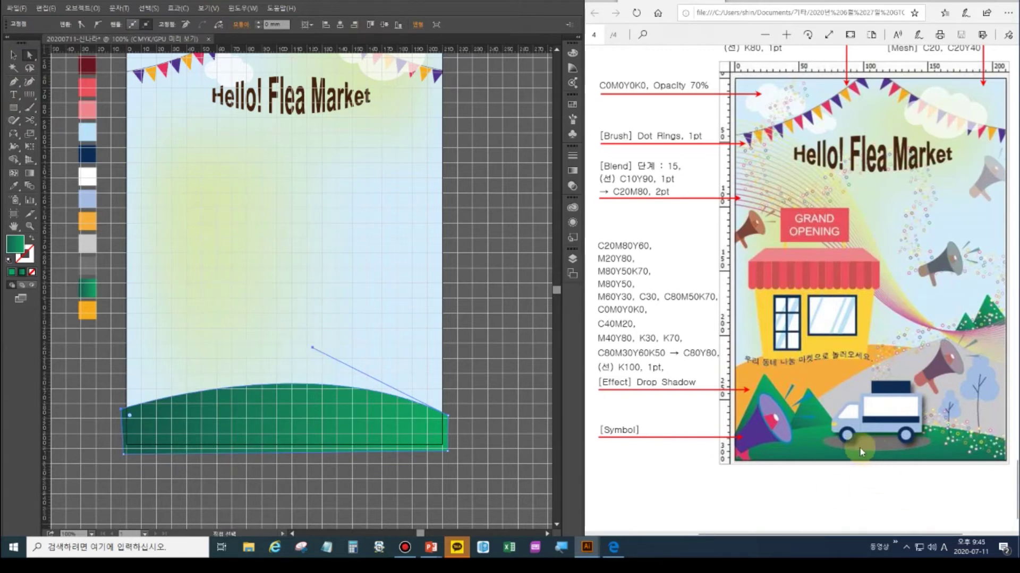
Redirect the hill's gradient vertically, light green along the crest and dark green at the base, and deselect it.
{"action": "left_click", "coordinate": [30, 173]}
{"action": "mouse_move", "coordinate": [283, 400]}
{"action": "left_mouse_down"}
{"action": "mouse_move", "coordinate": [275, 432]}
{"action": "mouse_move", "coordinate": [286, 436]}
{"action": "mouse_move", "coordinate": [280, 391]}
{"action": "left_mouse_up"}
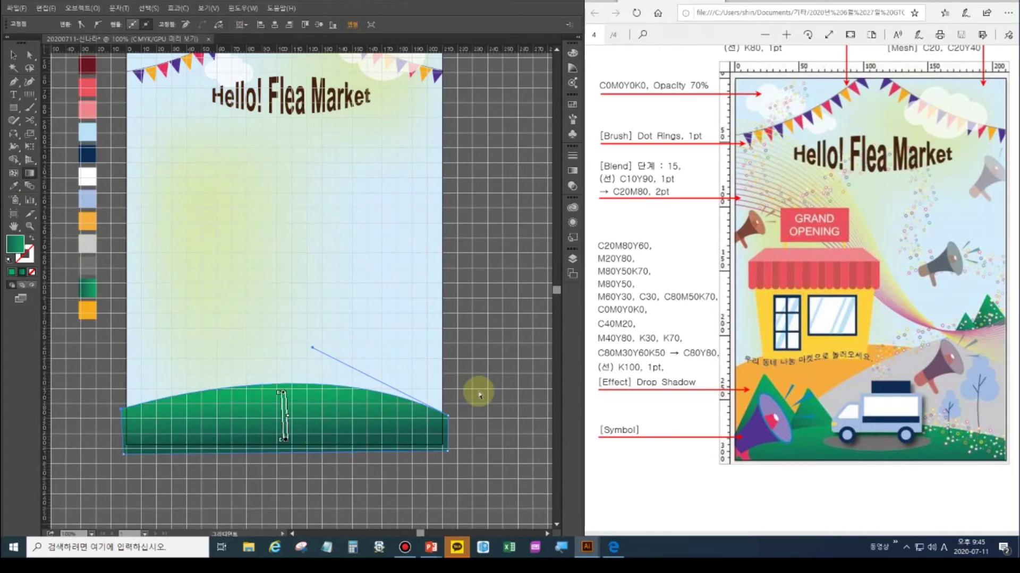
{"action": "key", "text": "ctrl+shift+a"}
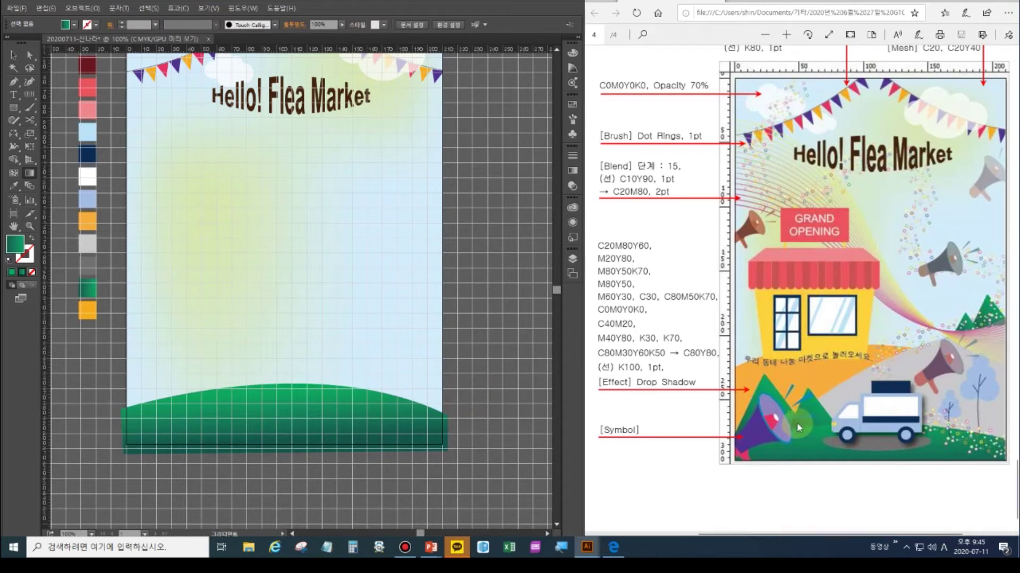
Draw a closed triangular green mountain on the left end of the hill with the Pen tool.
{"action": "left_click", "coordinate": [13, 81]}
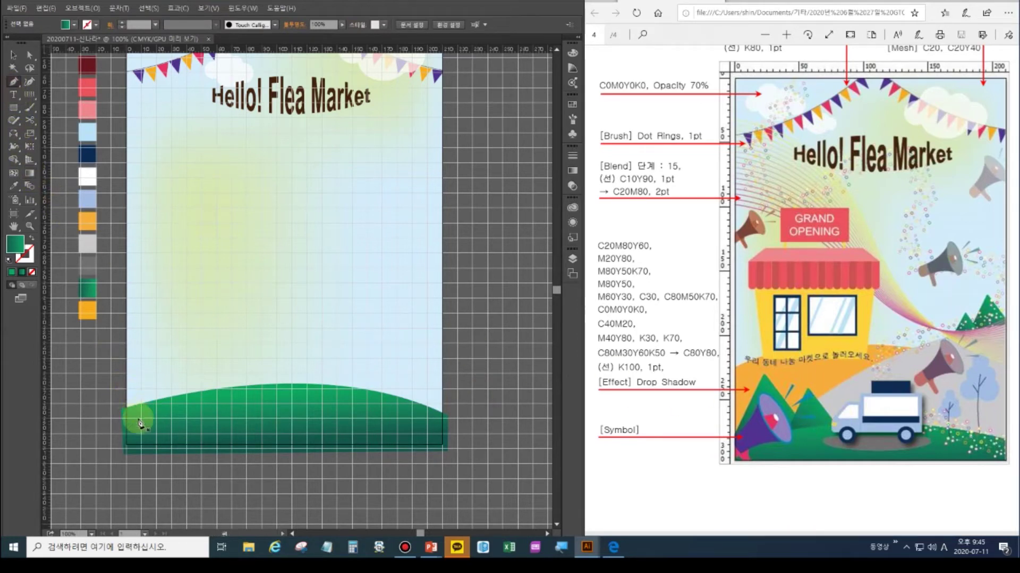
{"action": "left_click_drag", "start_coordinate": [127, 410], "coordinate": [153, 325]}
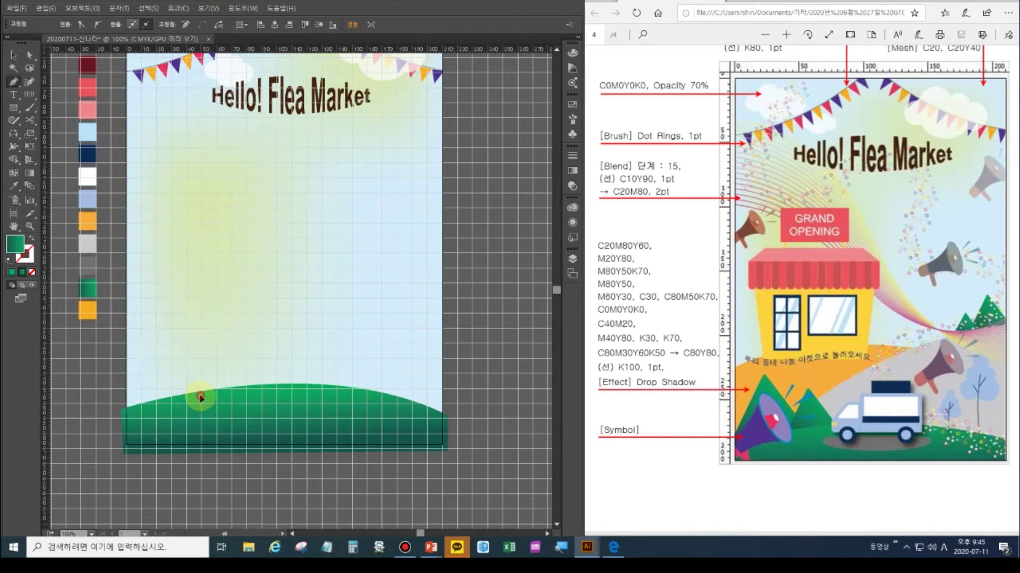
{"action": "left_click", "coordinate": [202, 400]}
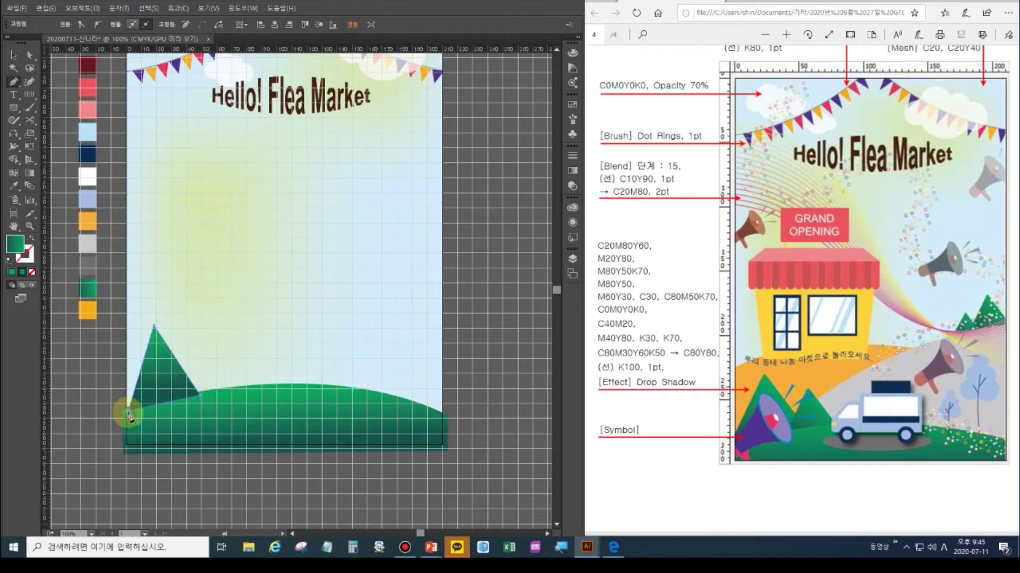
{"action": "left_click", "coordinate": [129, 415]}
Lower the mountain's peak by moving only its top anchor point.
{"action": "left_click", "coordinate": [29, 54]}
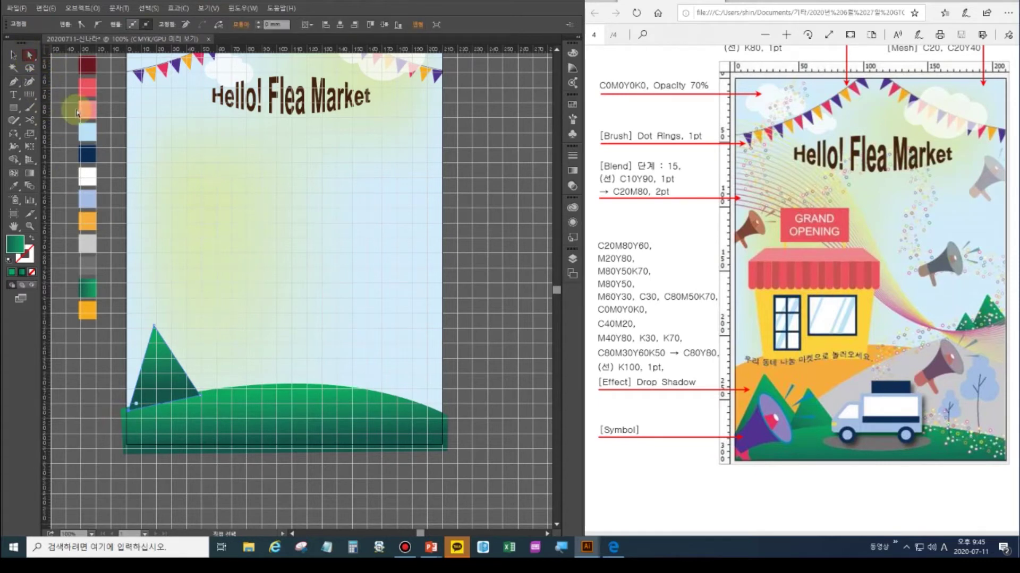
{"action": "left_click", "coordinate": [153, 326]}
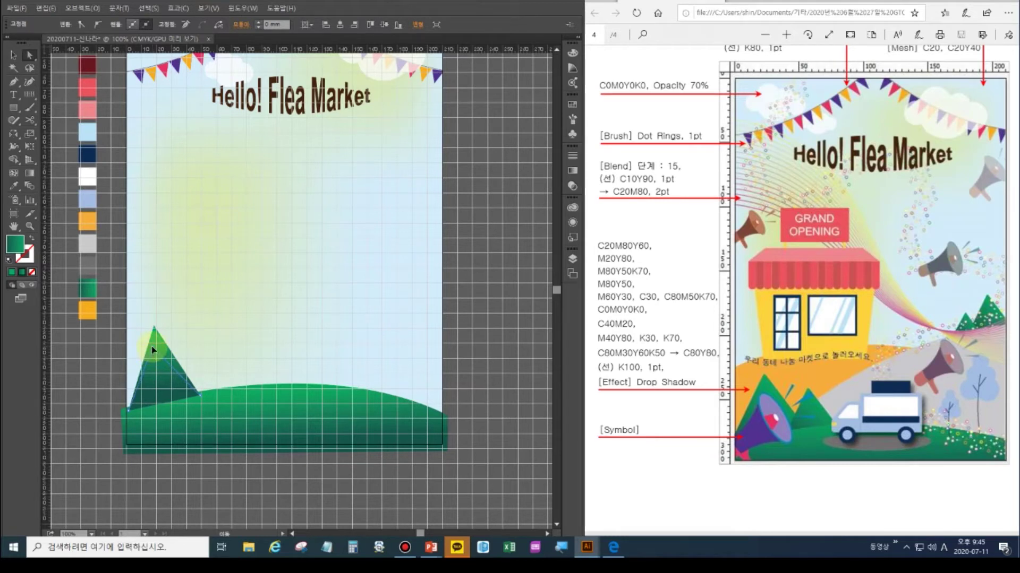
{"action": "left_click_drag", "start_coordinate": [153, 352], "coordinate": [167, 389]}
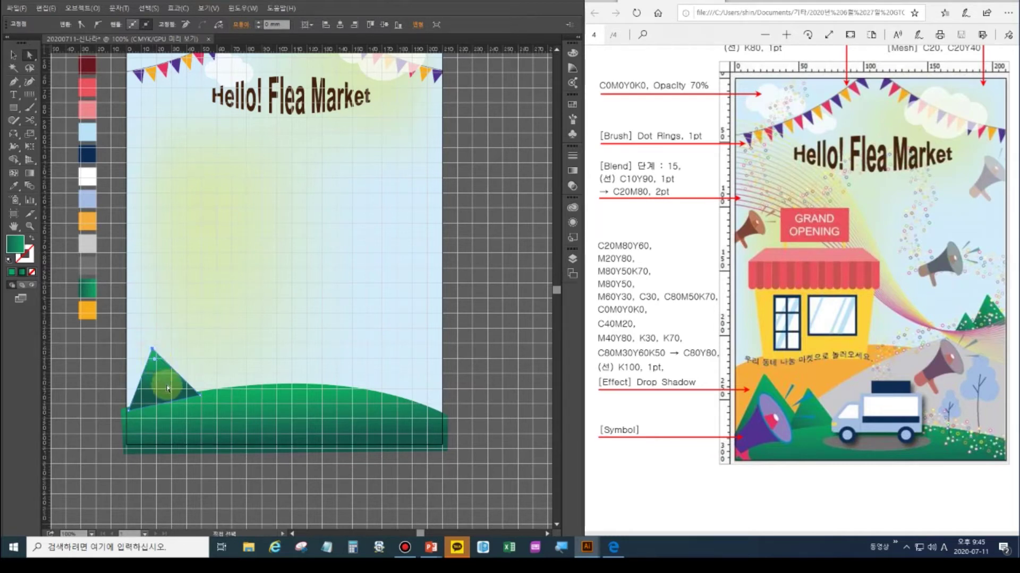
Duplicate the mountain to its right, scale the copy down so it overlaps the first one, and deselect it.
{"action": "left_click", "coordinate": [14, 54]}
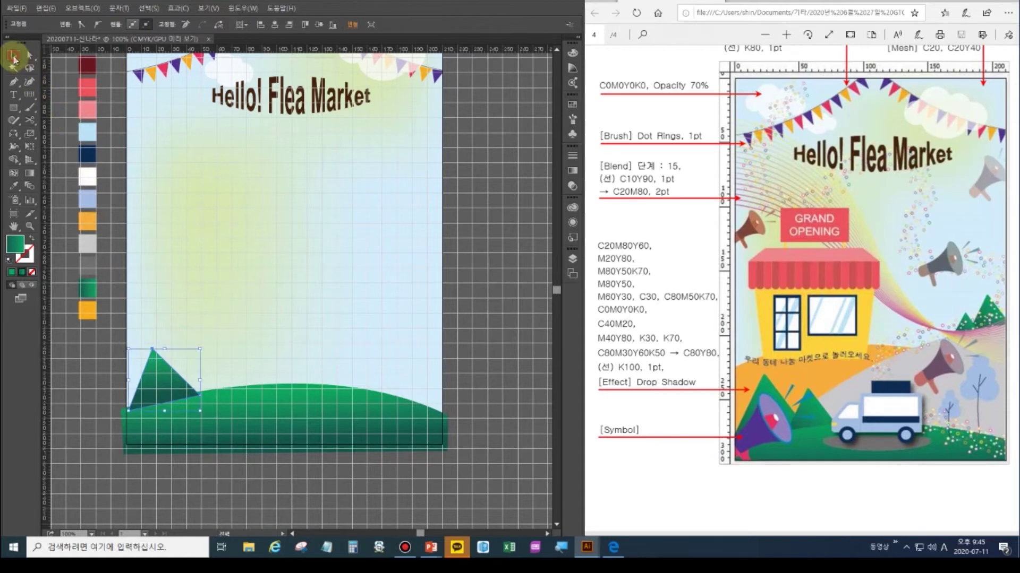
{"action": "left_click_drag", "start_coordinate": [177, 392], "coordinate": [216, 388]}
{"action": "left_click_drag", "start_coordinate": [247, 347], "coordinate": [220, 363]}
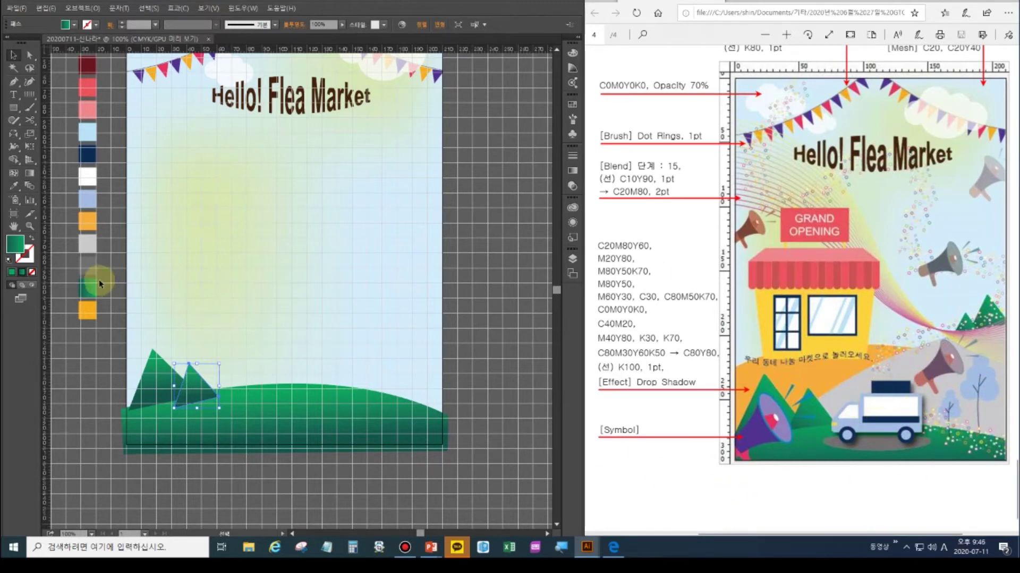
{"action": "key", "text": "a"}
{"action": "left_click", "coordinate": [477, 320]}
Draw a closed hill rising from the small mountain to the artboard's right edge, filled with the sampled dark gray swatch color.
{"action": "left_click", "coordinate": [13, 81]}
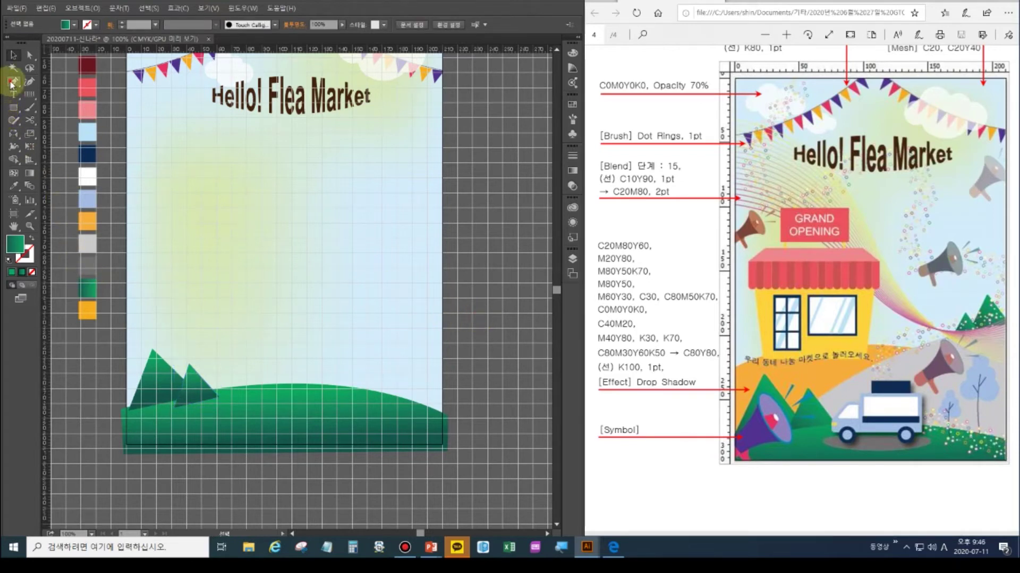
{"action": "left_click", "coordinate": [11, 187]}
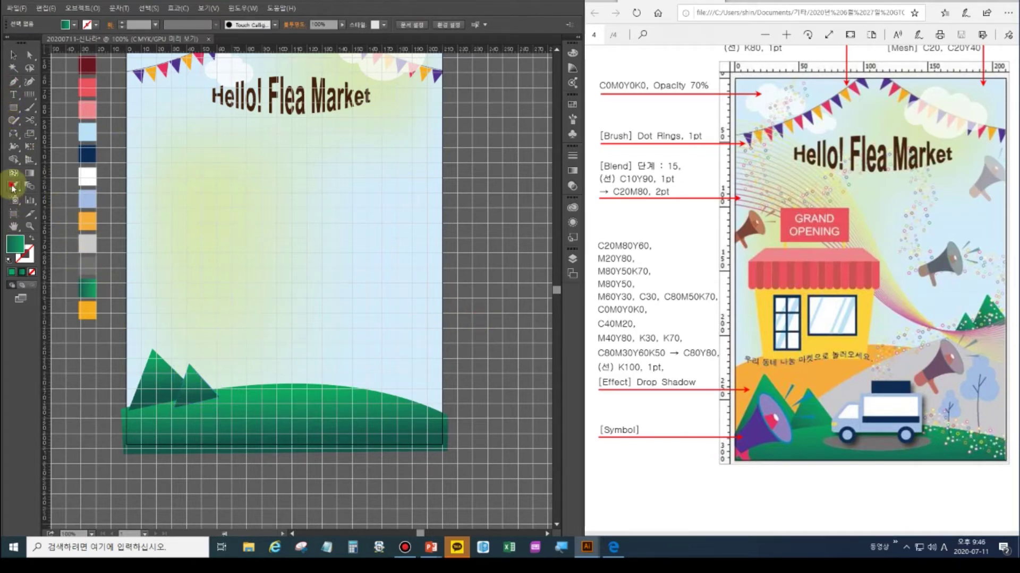
{"action": "left_click", "coordinate": [95, 267]}
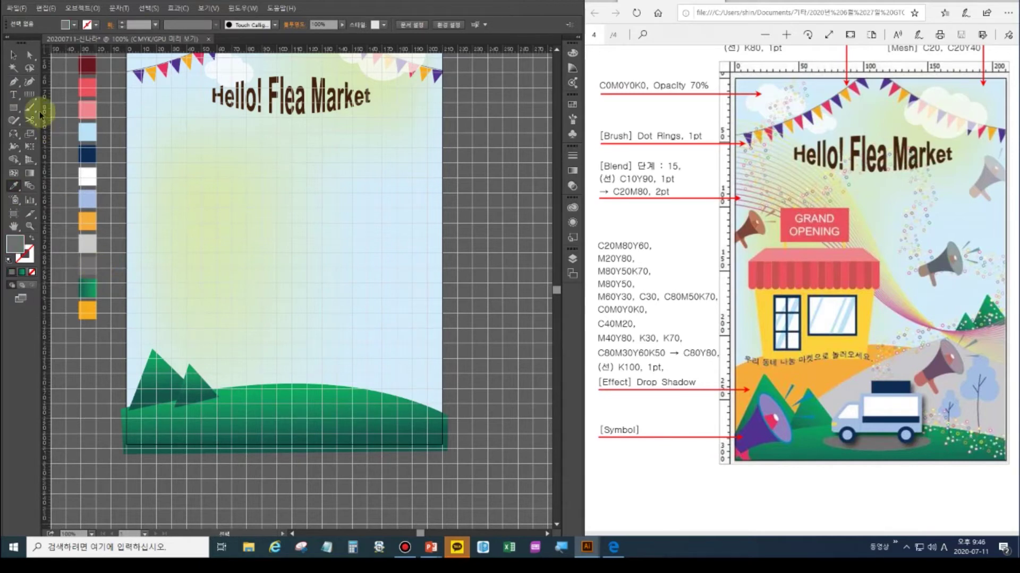
{"action": "left_click", "coordinate": [14, 84]}
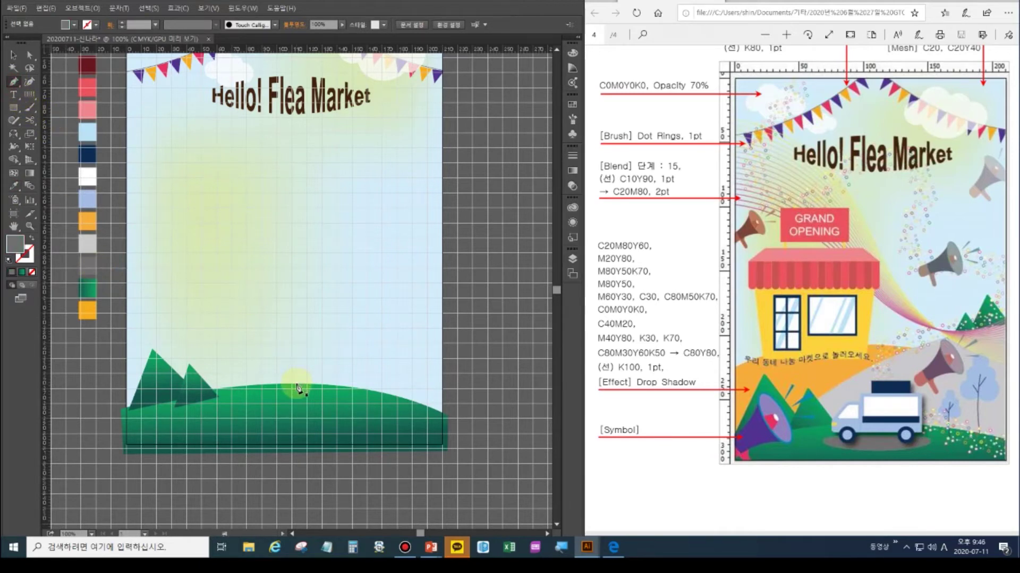
{"action": "left_click", "coordinate": [196, 396]}
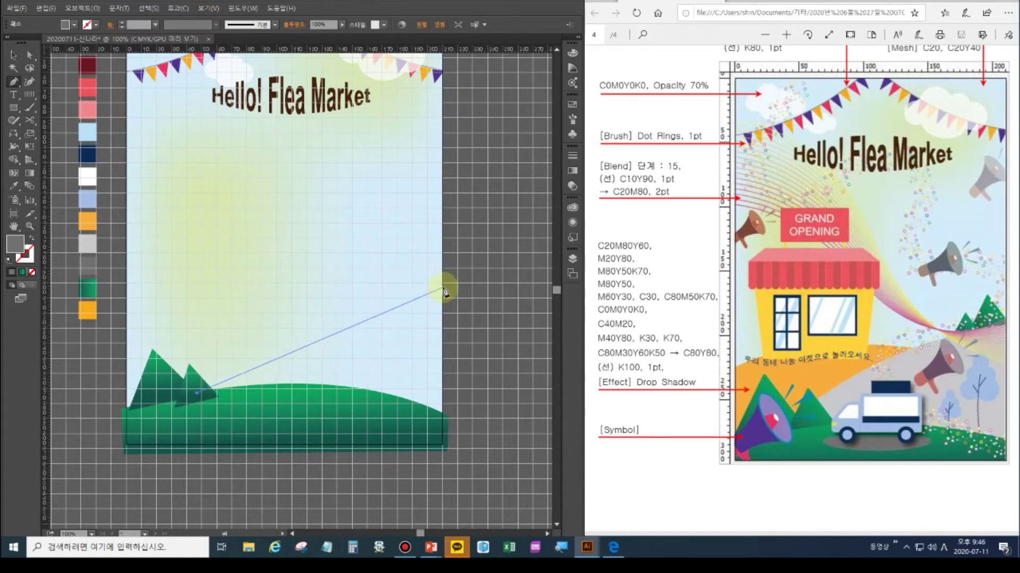
{"action": "left_click_drag", "start_coordinate": [440, 283], "coordinate": [541, 296]}
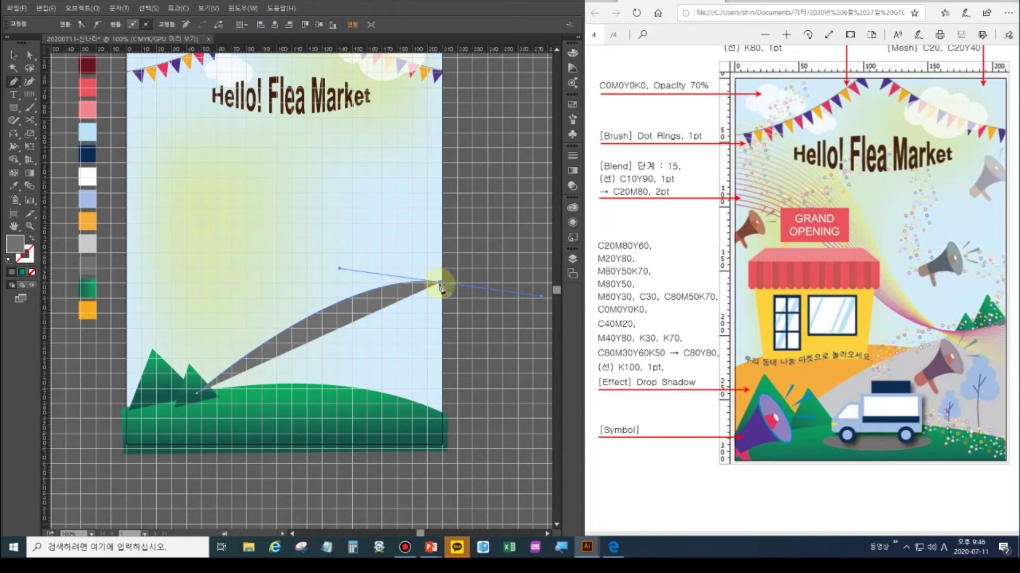
{"action": "left_click", "coordinate": [440, 283]}
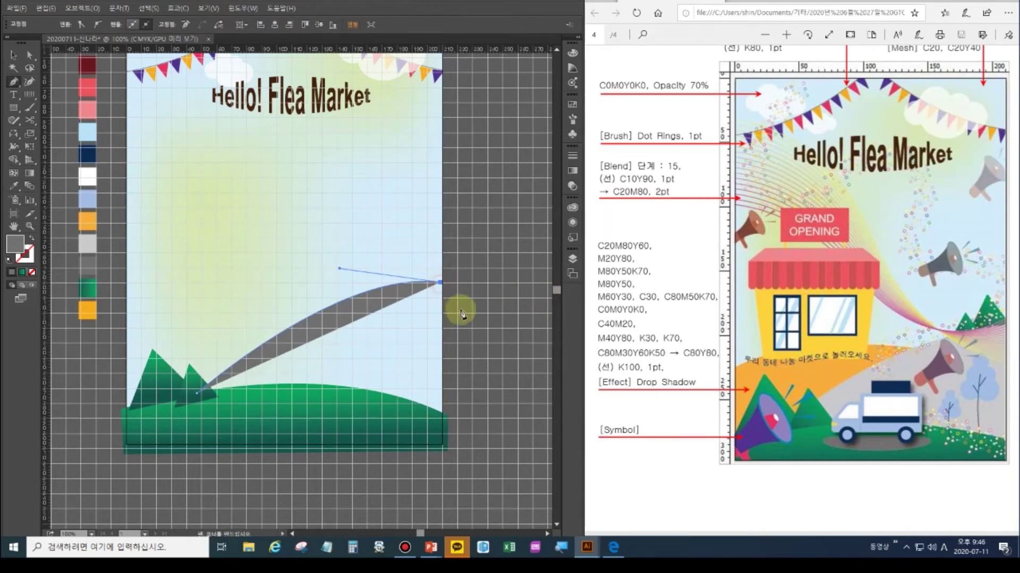
{"action": "left_click", "coordinate": [453, 395]}
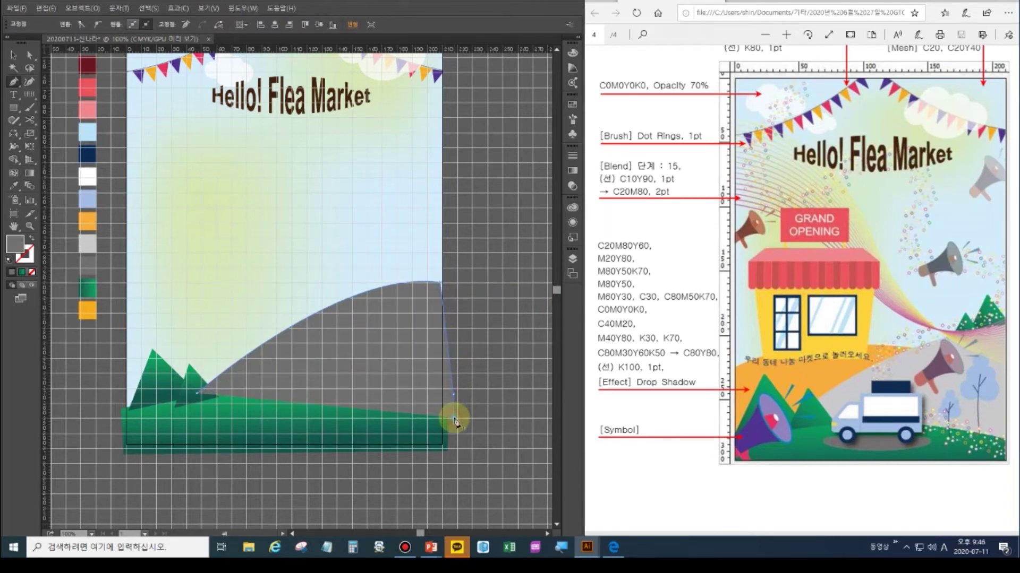
{"action": "left_click", "coordinate": [453, 419]}
{"action": "left_click", "coordinate": [196, 393]}
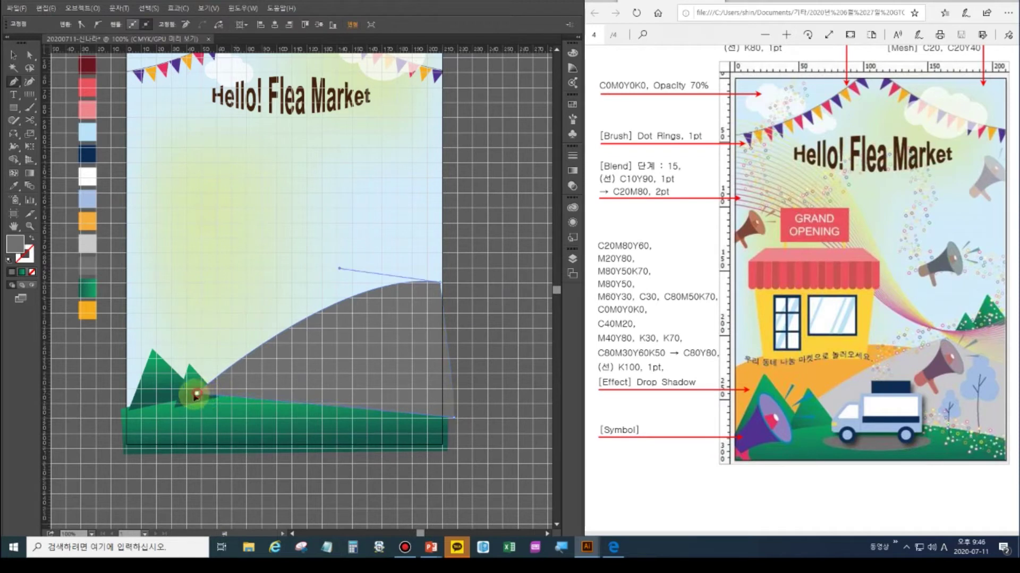
{"action": "left_click", "coordinate": [167, 423], "text": "ctrl"}
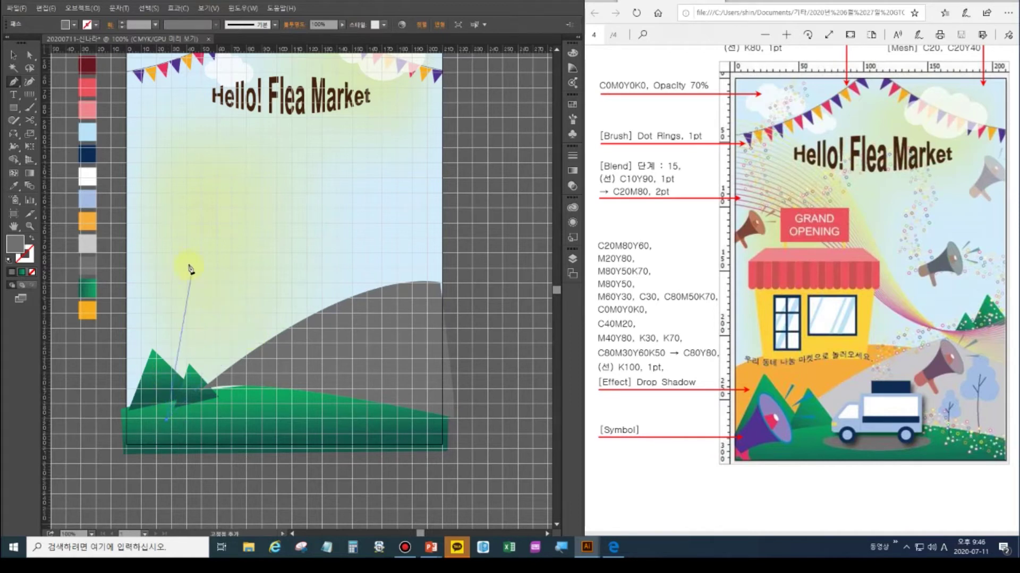
{"action": "left_click", "coordinate": [373, 350]}
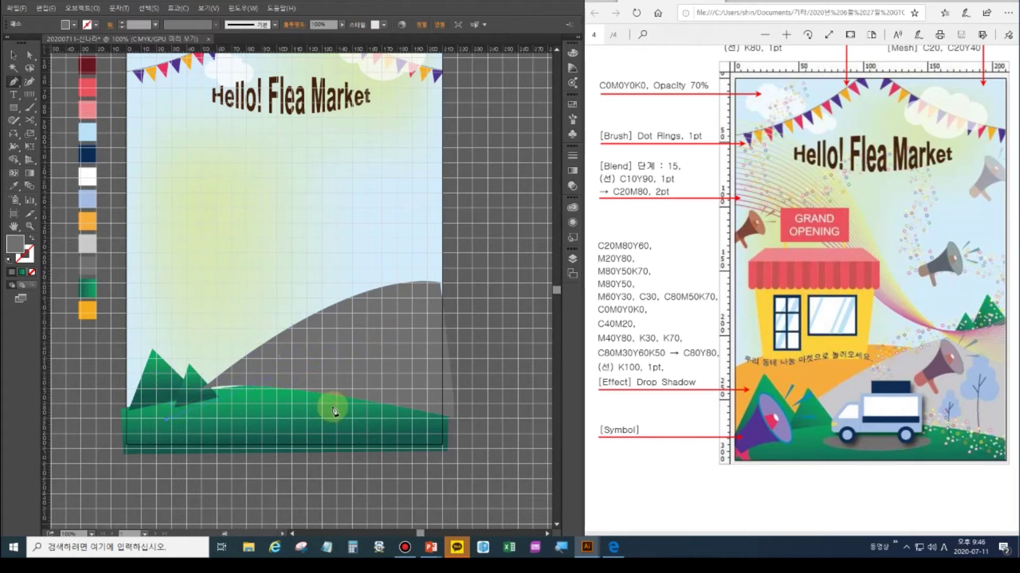
{"action": "left_click", "coordinate": [492, 412], "text": "ctrl"}
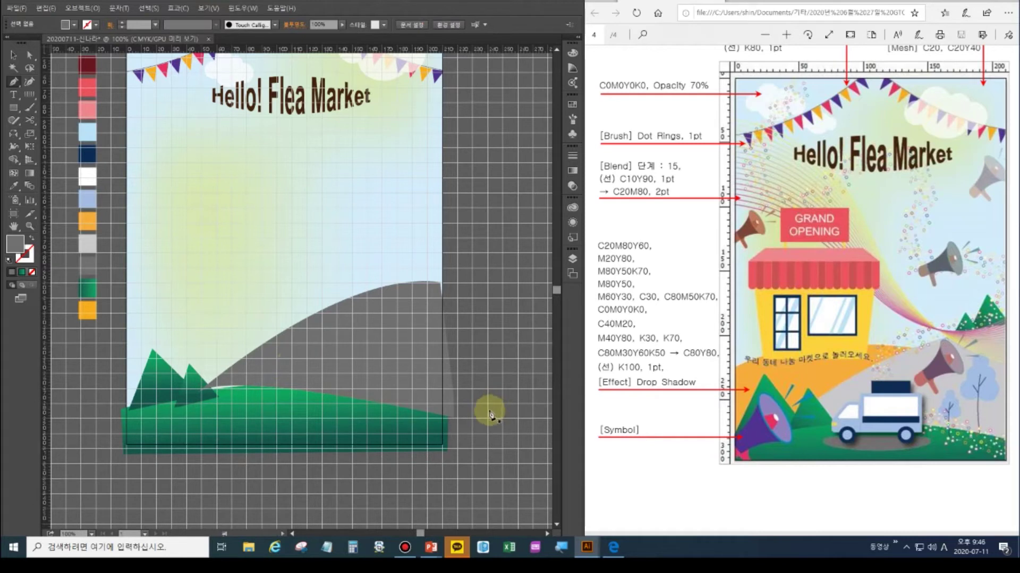
Recolor the dark gray hill with the light gray swatch using the Eyedropper, and ready its anchor points for direct editing.
{"action": "left_click", "coordinate": [364, 27]}
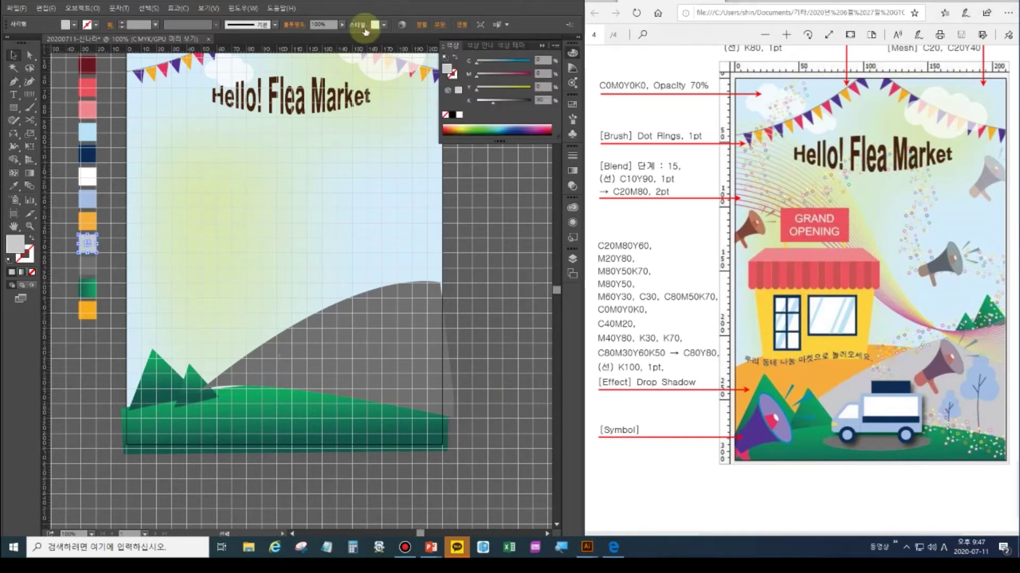
{"action": "left_click", "coordinate": [11, 55]}
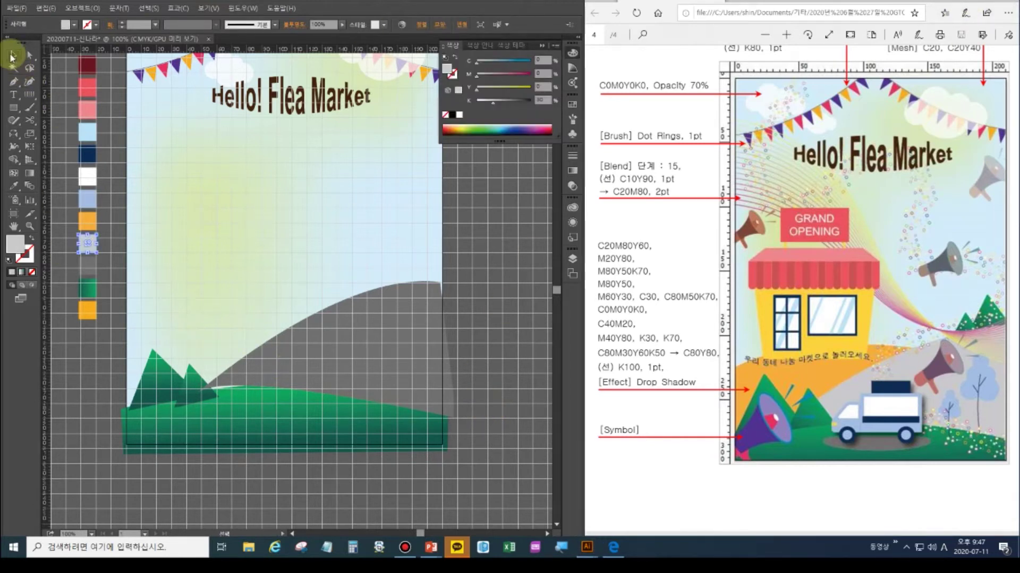
{"action": "left_click", "coordinate": [398, 325]}
{"action": "left_click", "coordinate": [14, 185]}
{"action": "left_click", "coordinate": [88, 244]}
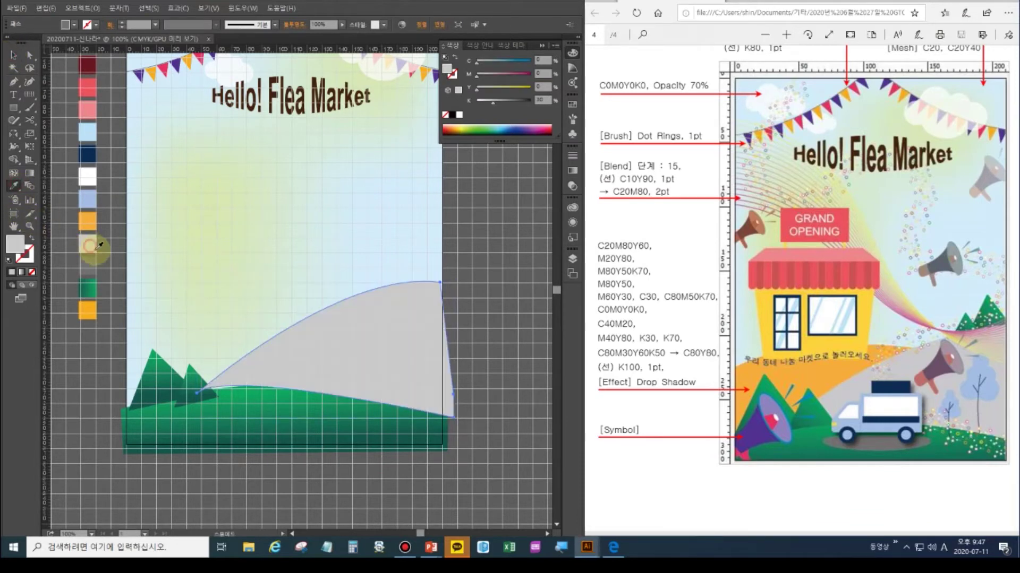
{"action": "left_click", "coordinate": [29, 55]}
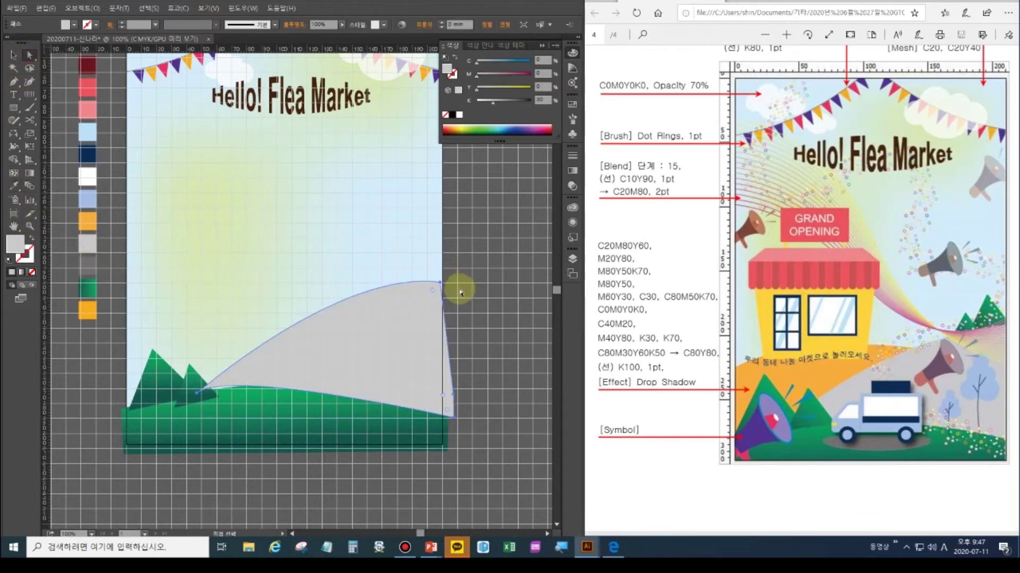
Move the gray hill's upper-right anchor past the artboard's right edge and shorten the direction handle of its left anchor.
{"action": "left_click_drag", "start_coordinate": [452, 282], "coordinate": [467, 281]}
{"action": "left_click", "coordinate": [497, 288]}
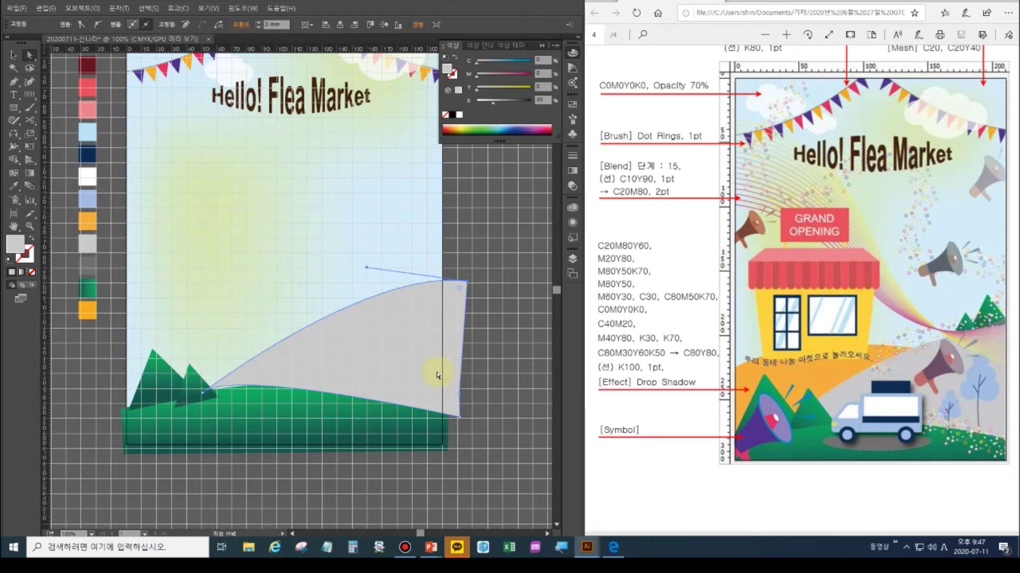
{"action": "left_click", "coordinate": [204, 393]}
{"action": "left_click", "coordinate": [231, 367]}
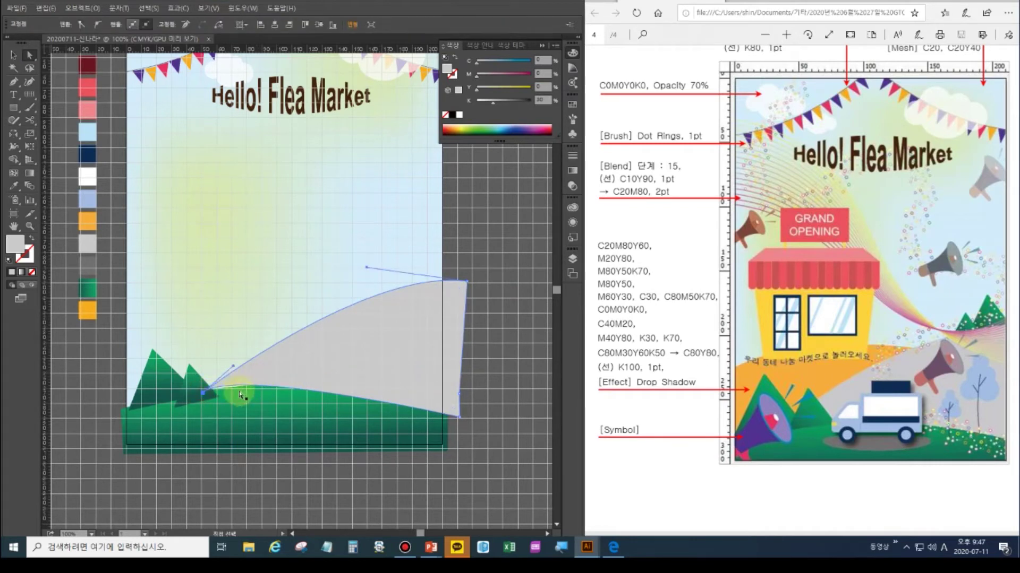
{"action": "mouse_move", "coordinate": [233, 368]}
{"action": "left_mouse_down"}
{"action": "mouse_move", "coordinate": [223, 409]}
{"action": "mouse_move", "coordinate": [222, 381]}
{"action": "left_mouse_up"}
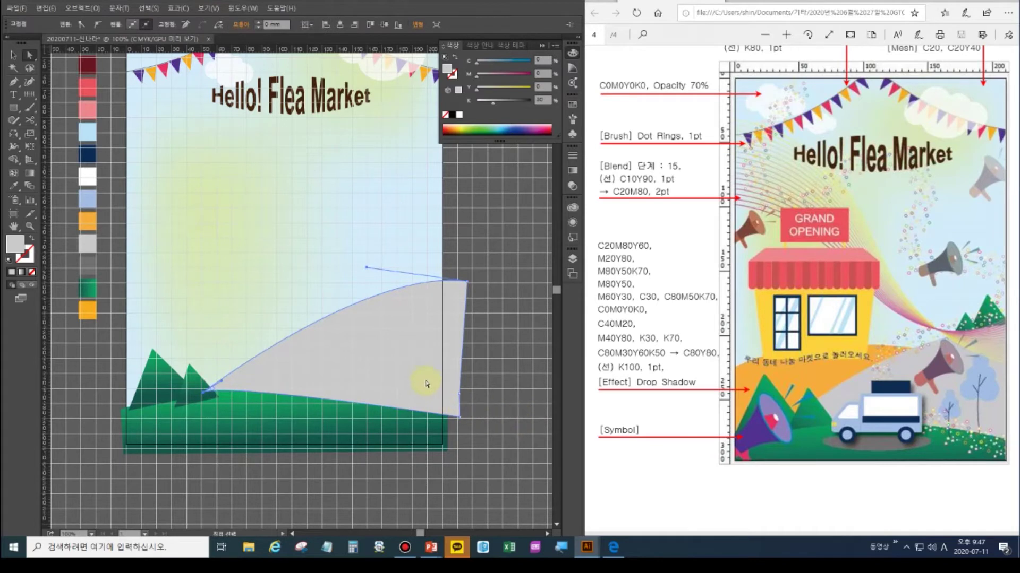
Send the gray hill to the back, and bring it forward one level above the sky background, behind the green hill.
{"action": "right_click", "coordinate": [407, 350]}
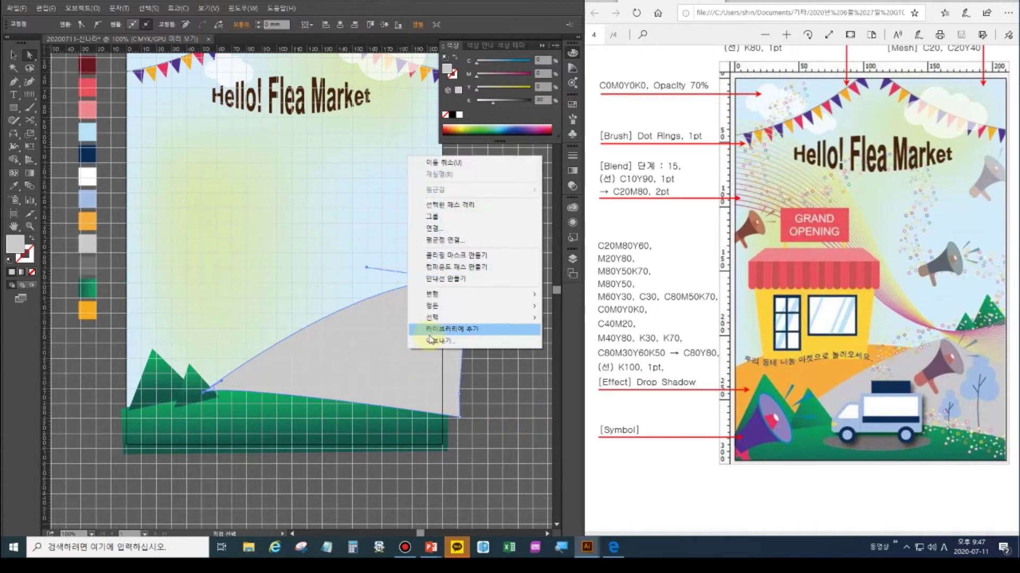
{"action": "mouse_move", "coordinate": [450, 305]}
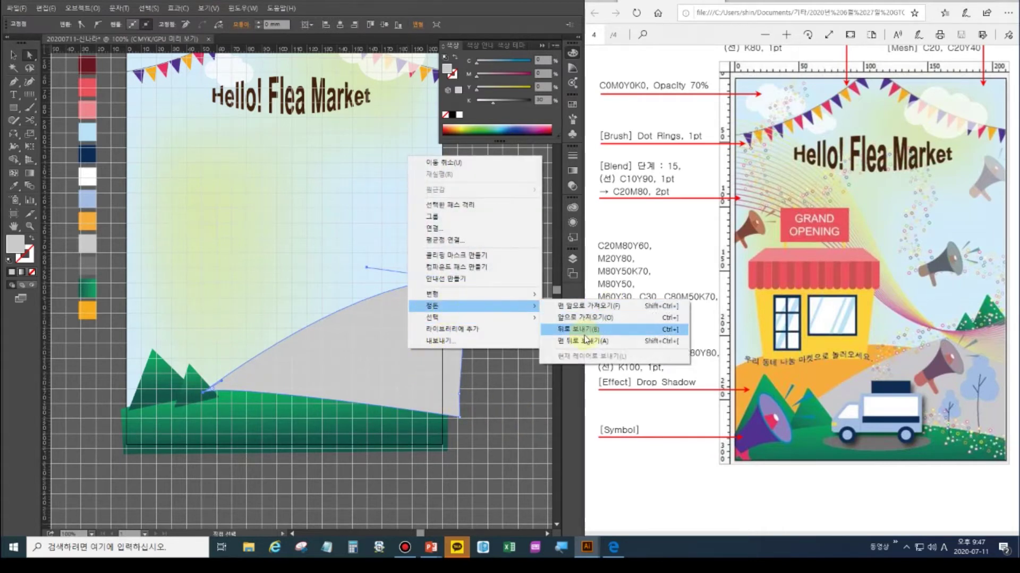
{"action": "left_click", "coordinate": [573, 344]}
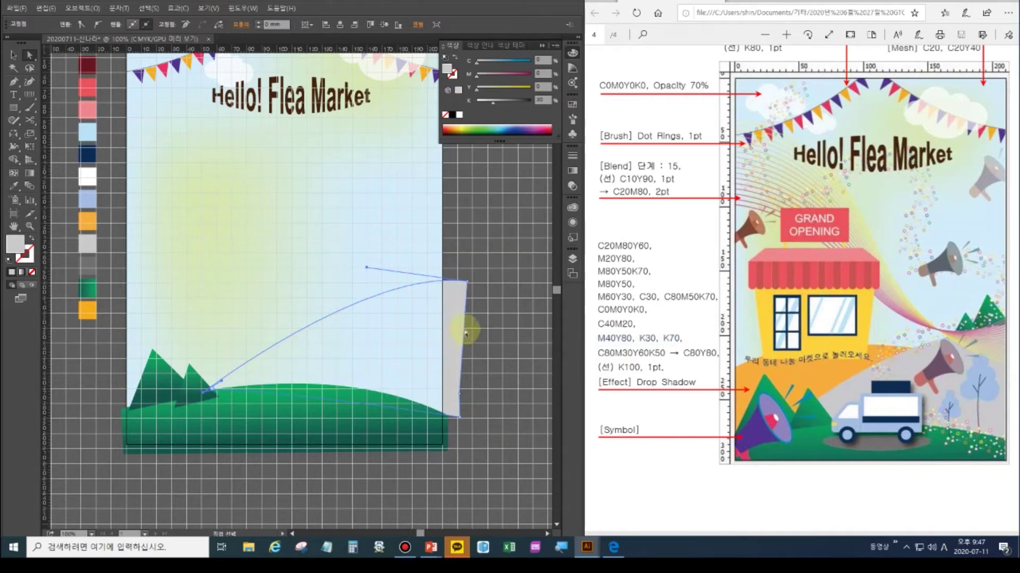
{"action": "right_click", "coordinate": [451, 320]}
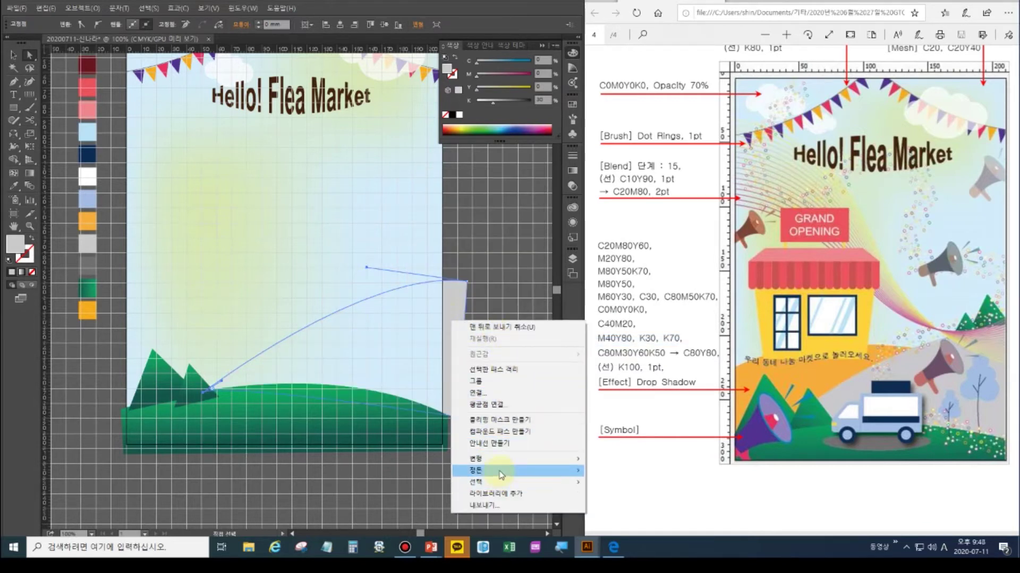
{"action": "mouse_move", "coordinate": [495, 472]}
{"action": "left_click", "coordinate": [628, 484]}
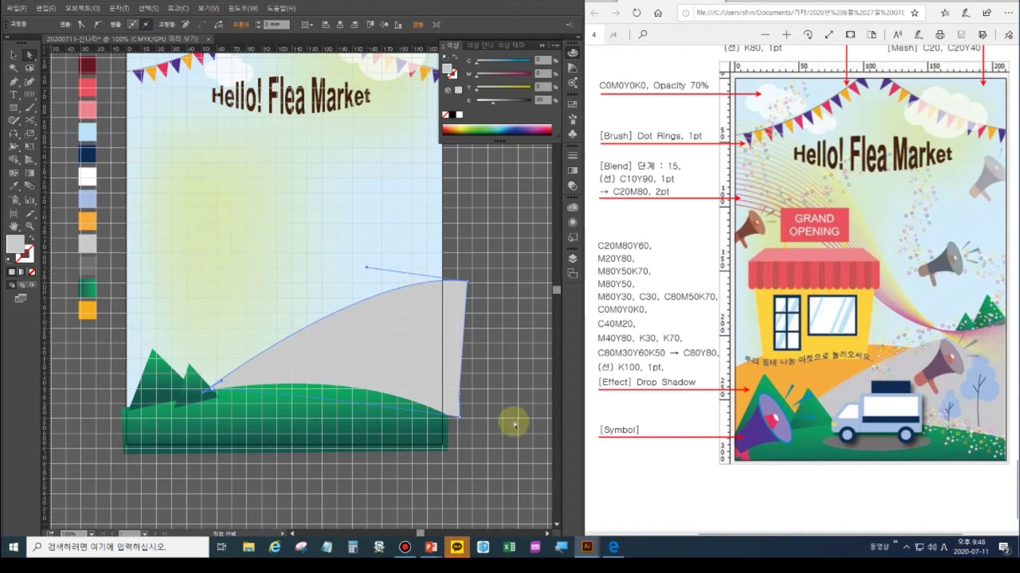
{"action": "left_click", "coordinate": [505, 413]}
Bring the green hill forward one level in the stacking order and deselect it.
{"action": "left_click", "coordinate": [392, 423]}
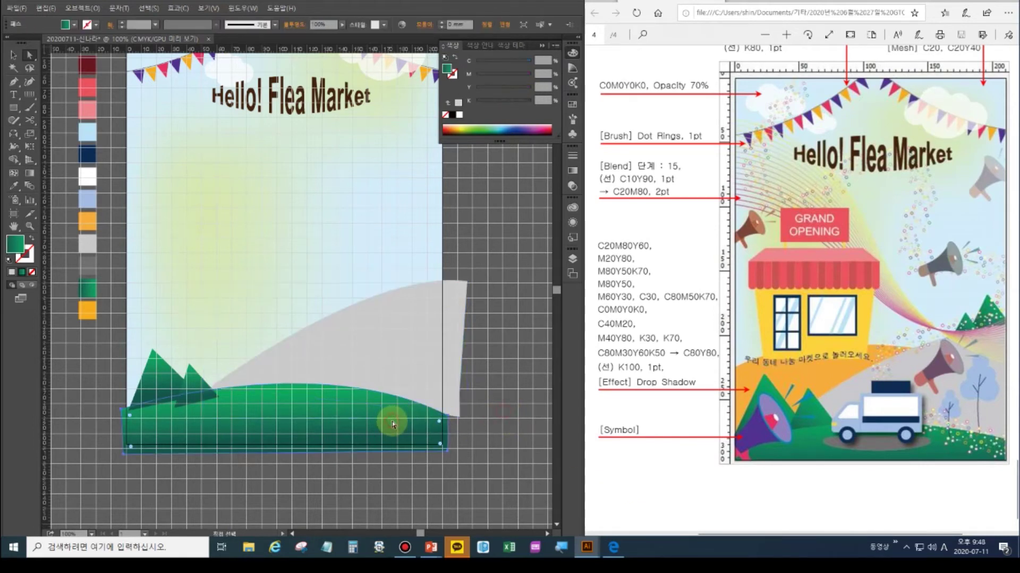
{"action": "right_click", "coordinate": [392, 423]}
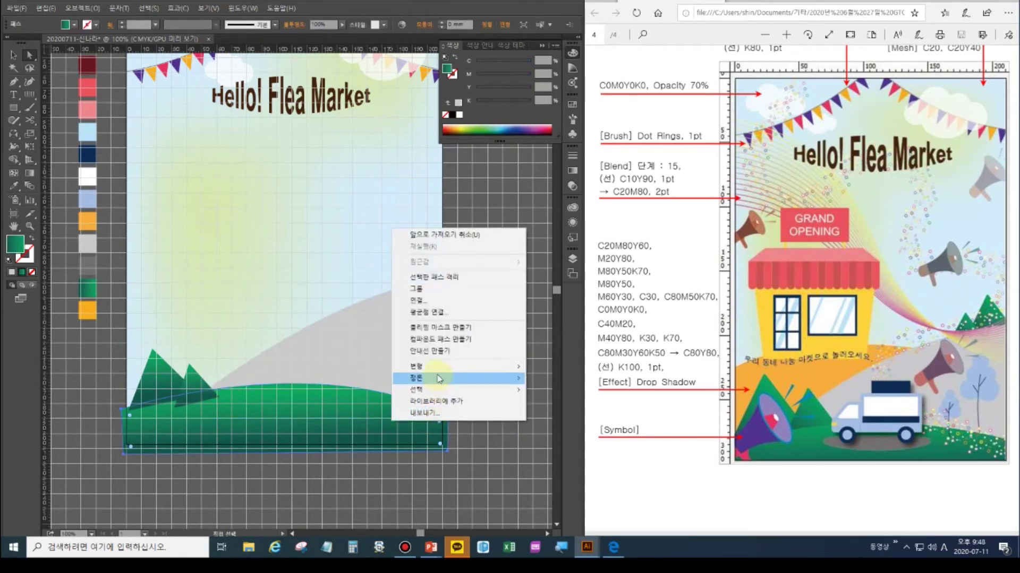
{"action": "mouse_move", "coordinate": [514, 381]}
{"action": "left_click", "coordinate": [567, 389]}
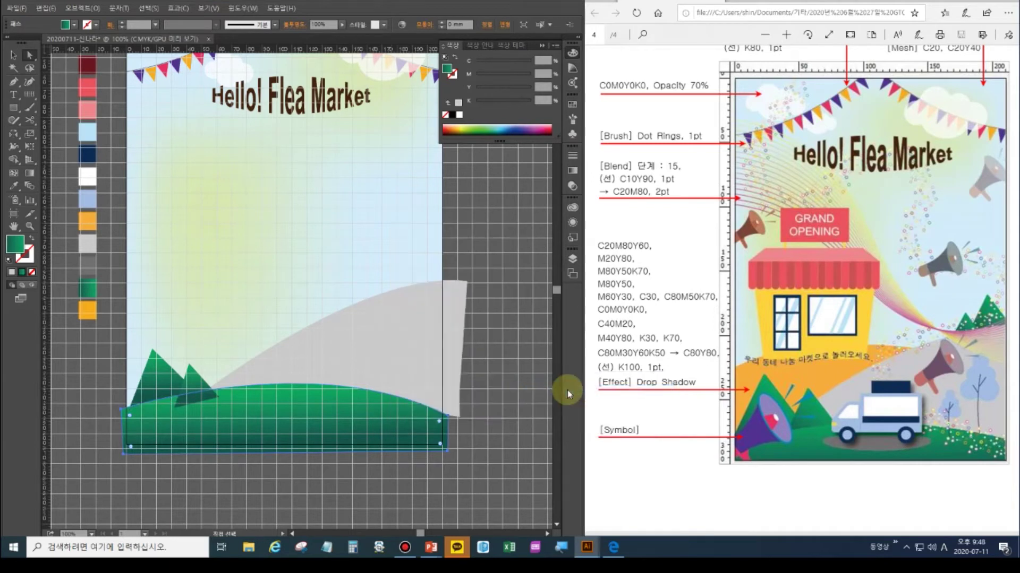
{"action": "left_click", "coordinate": [519, 427]}
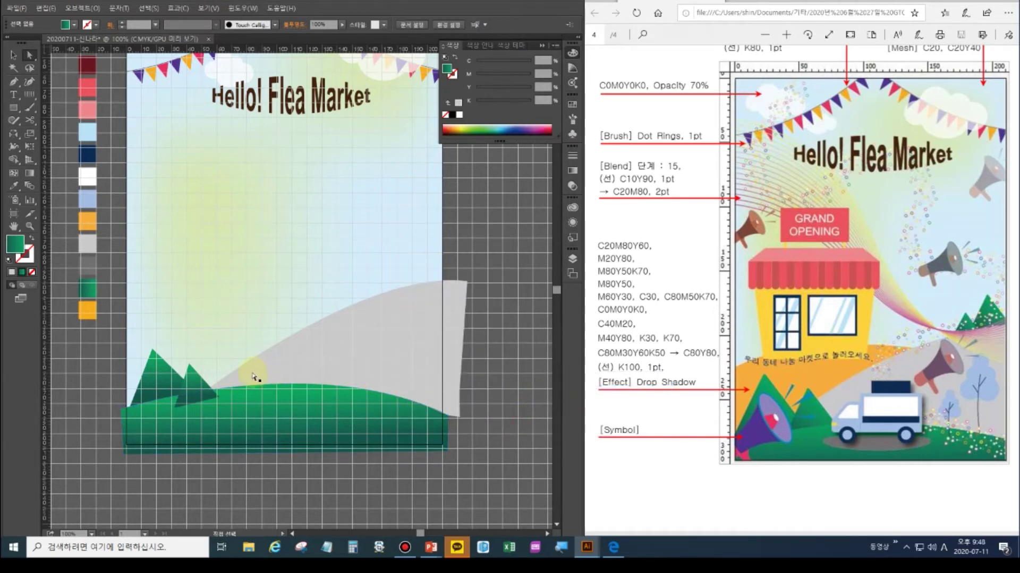
{"action": "left_click", "coordinate": [160, 383]}
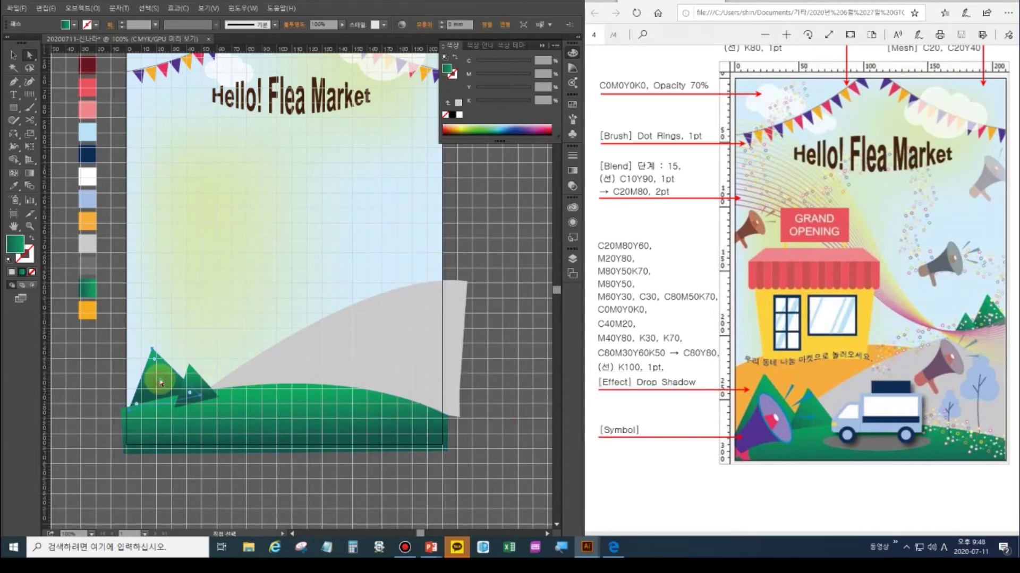
{"action": "key", "text": "v"}
{"action": "left_click", "coordinate": [184, 375]}
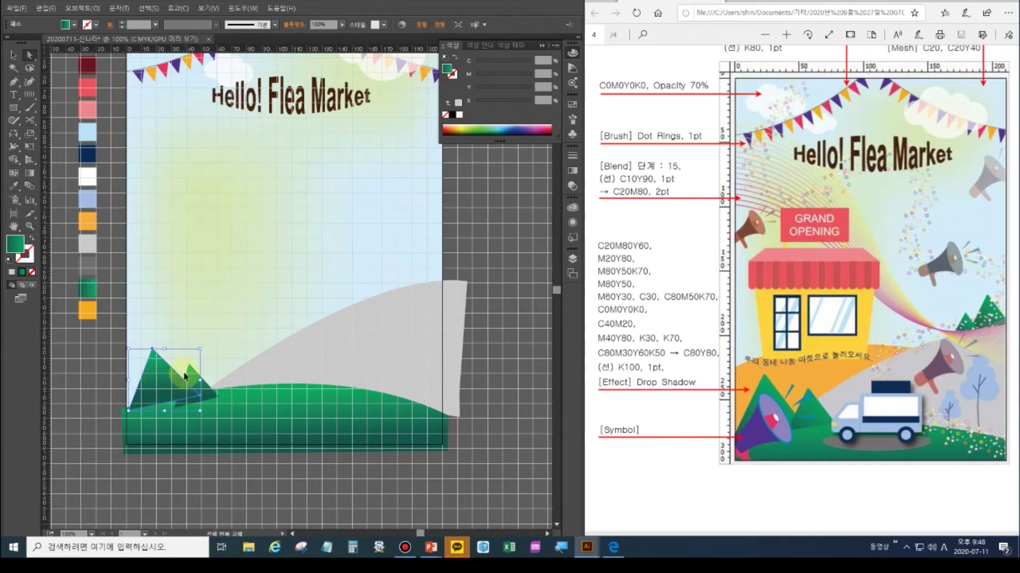
{"action": "left_click", "coordinate": [515, 385]}
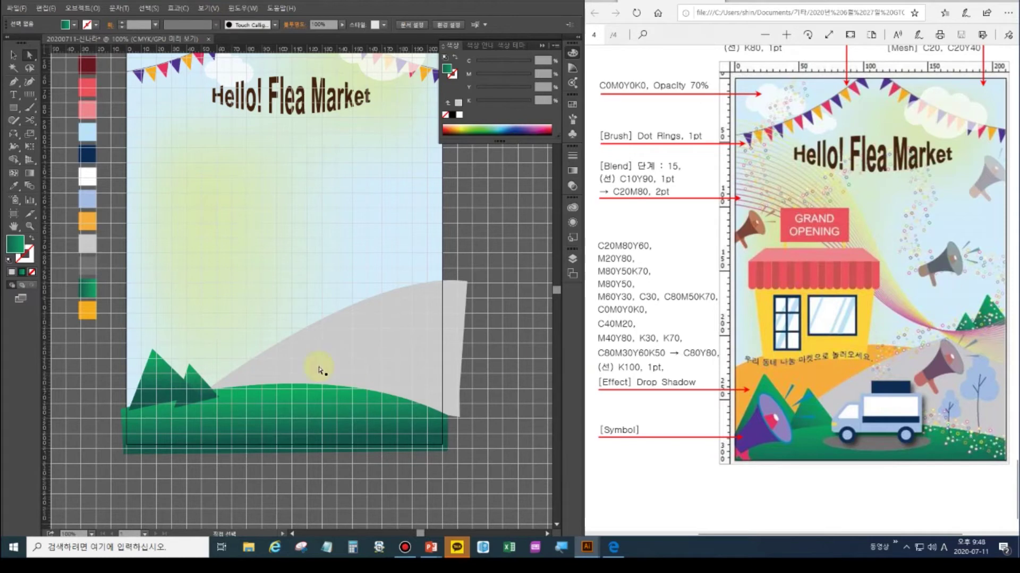
Duplicate the small mountain onto the gray hill's crest, add a second copy to its left, and scale that copy down to overlap.
{"action": "left_click", "coordinate": [194, 389]}
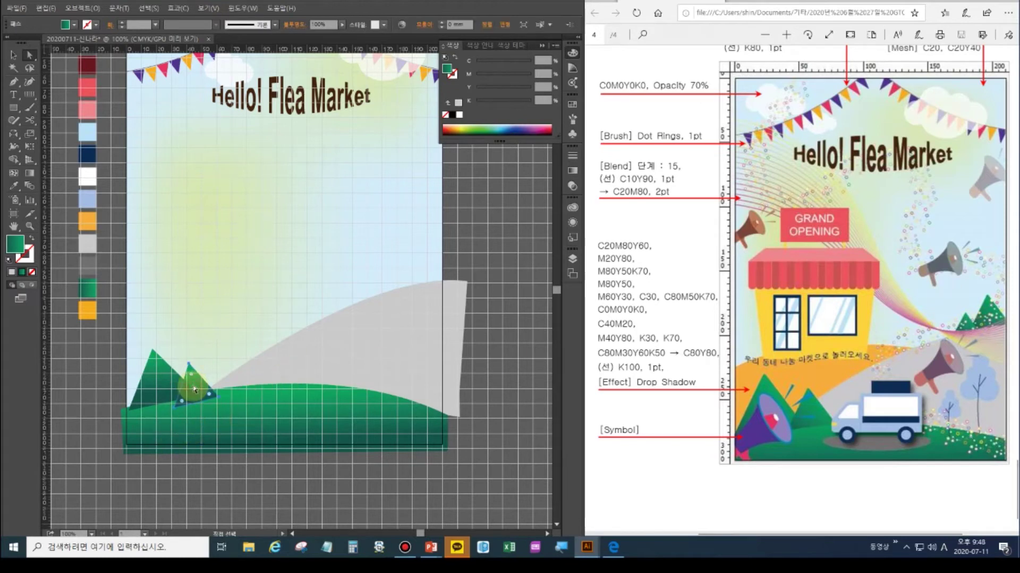
{"action": "left_click", "coordinate": [203, 394]}
{"action": "left_click_drag", "start_coordinate": [198, 386], "coordinate": [425, 275]}
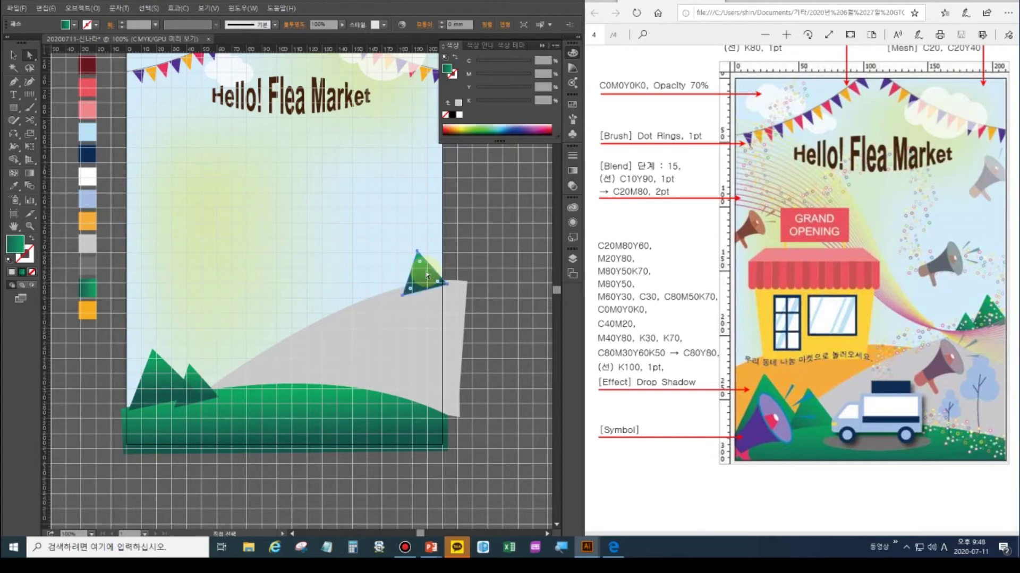
{"action": "left_click_drag", "start_coordinate": [421, 279], "coordinate": [390, 285]}
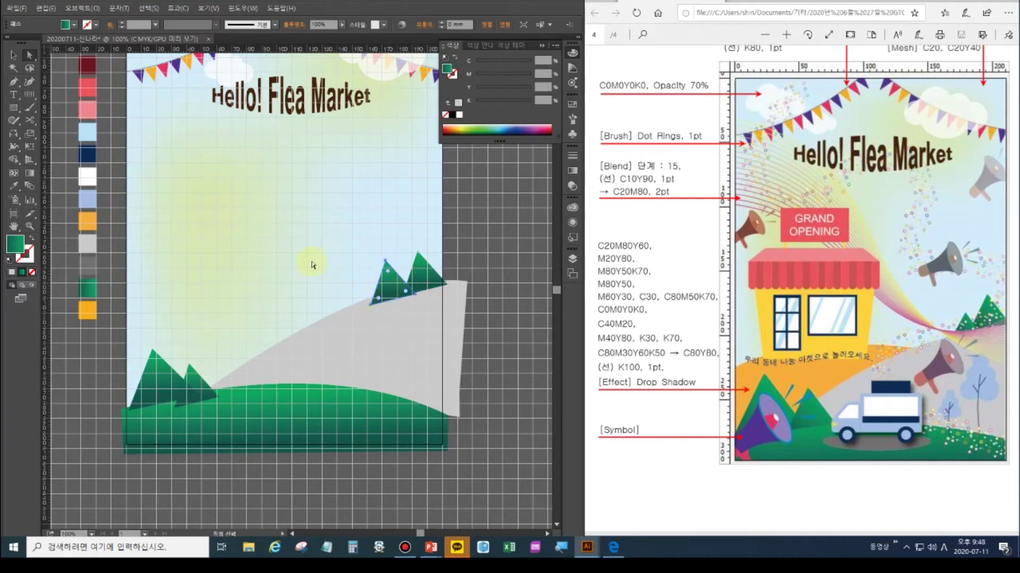
{"action": "left_click", "coordinate": [13, 54]}
{"action": "left_click_drag", "start_coordinate": [370, 262], "coordinate": [392, 281]}
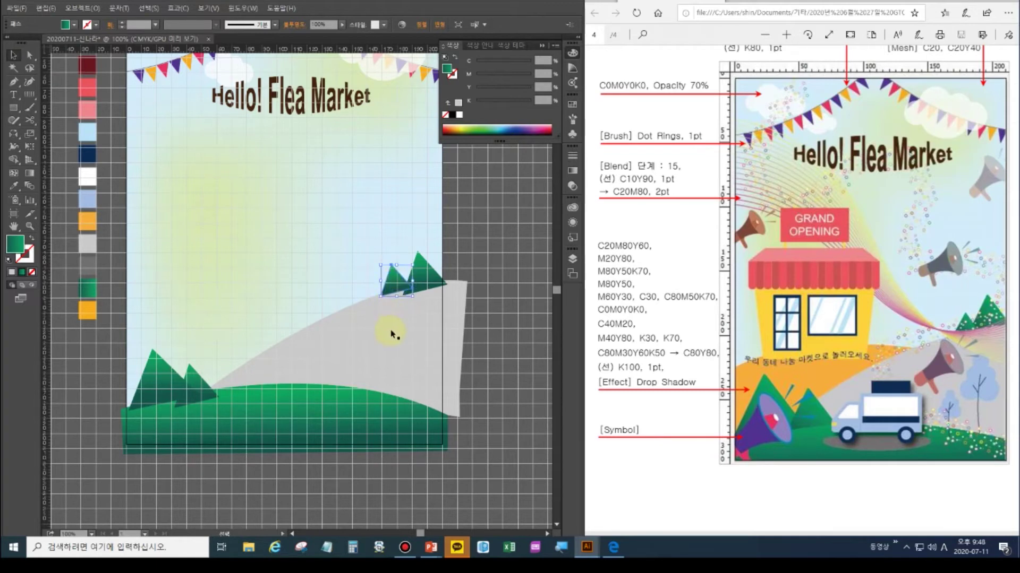
Bring the gray hill in front of the two mountain copies, and the green hill in front of the gray hill.
{"action": "left_click", "coordinate": [392, 333]}
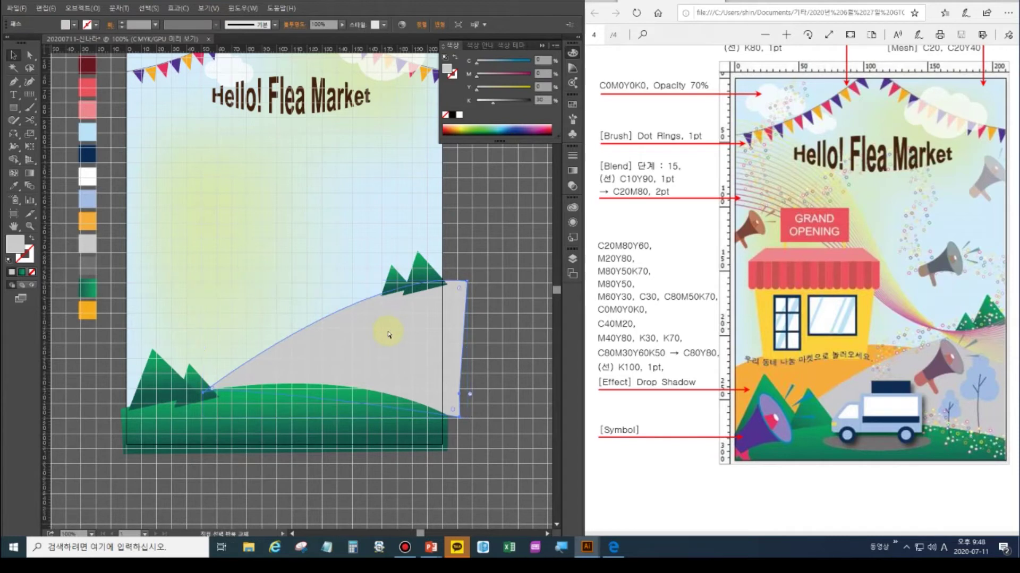
{"action": "key", "text": "ctrl+shift+bracketright"}
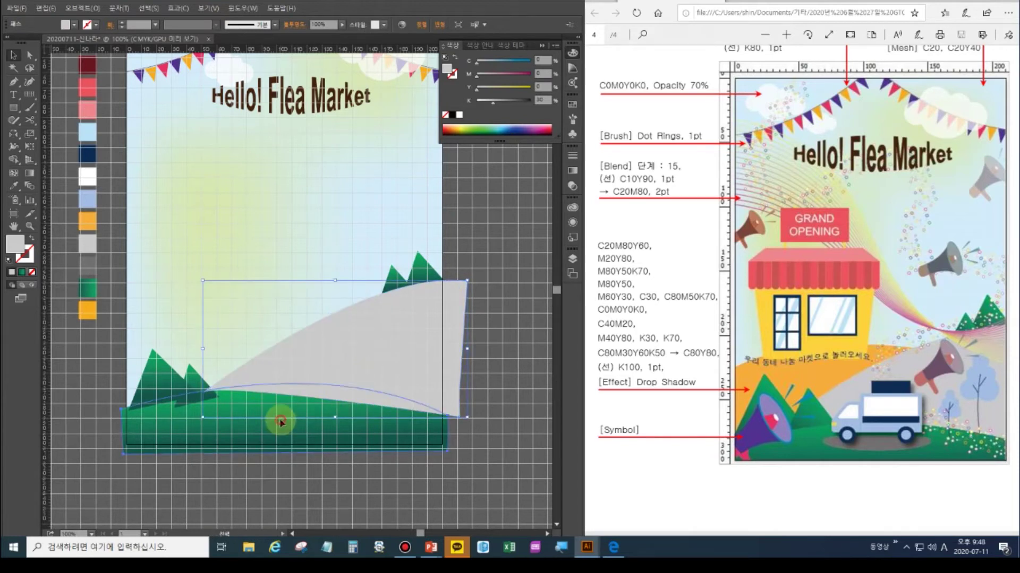
{"action": "left_click", "coordinate": [279, 420]}
{"action": "key", "text": "ctrl+shift+bracketright"}
Bring the two original mountains at the green hill's left end to the front and deselect them.
{"action": "key", "text": "a"}
{"action": "left_click_drag", "start_coordinate": [148, 350], "coordinate": [194, 380]}
{"action": "key", "text": "v"}
{"action": "key", "text": "ctrl+shift+bracketright"}
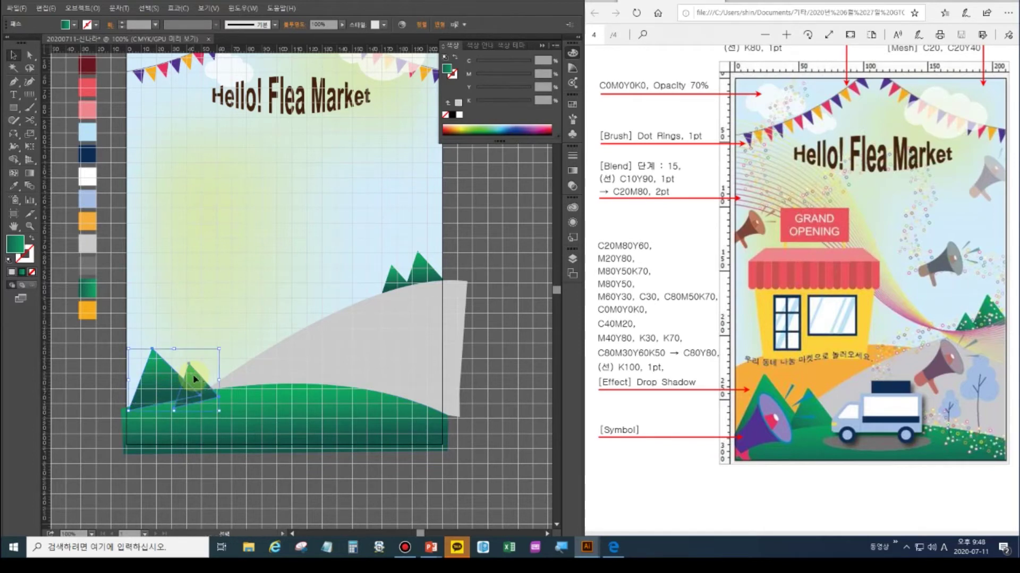
{"action": "key", "text": "a"}
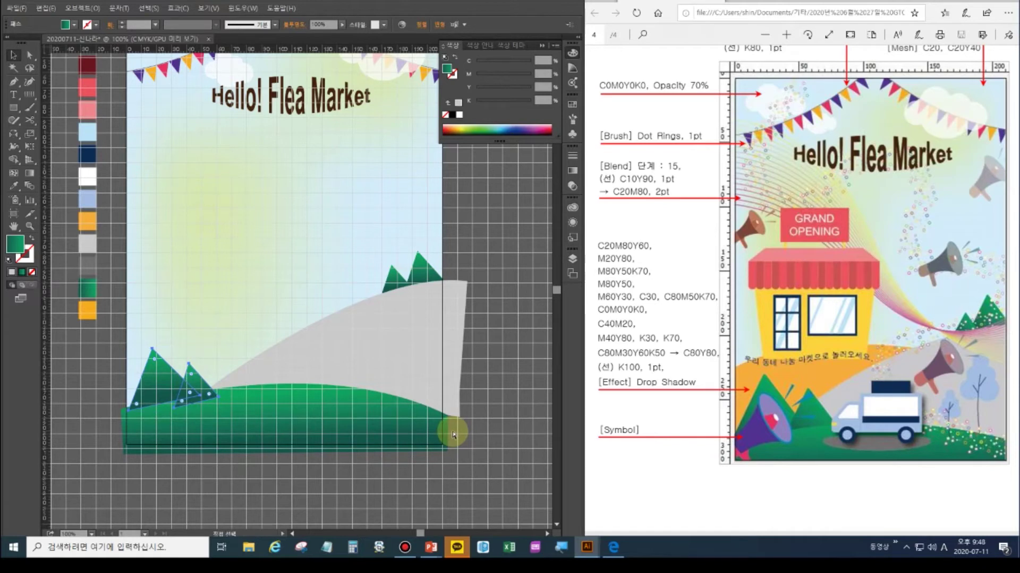
{"action": "left_click", "coordinate": [473, 454]}
{"action": "key", "text": "v"}
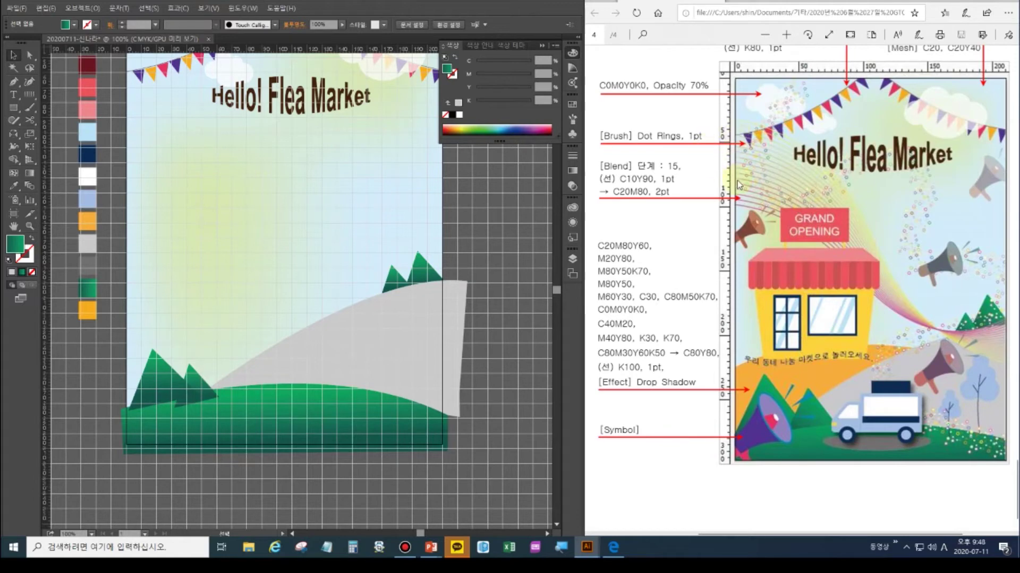
Review the assignment's working instructions and text specifications in the reference PDF, and switch to the finished sample poster in Illustrator.
{"action": "scroll", "coordinate": [712, 164], "scroll_direction": "up", "scroll_amount": 7}
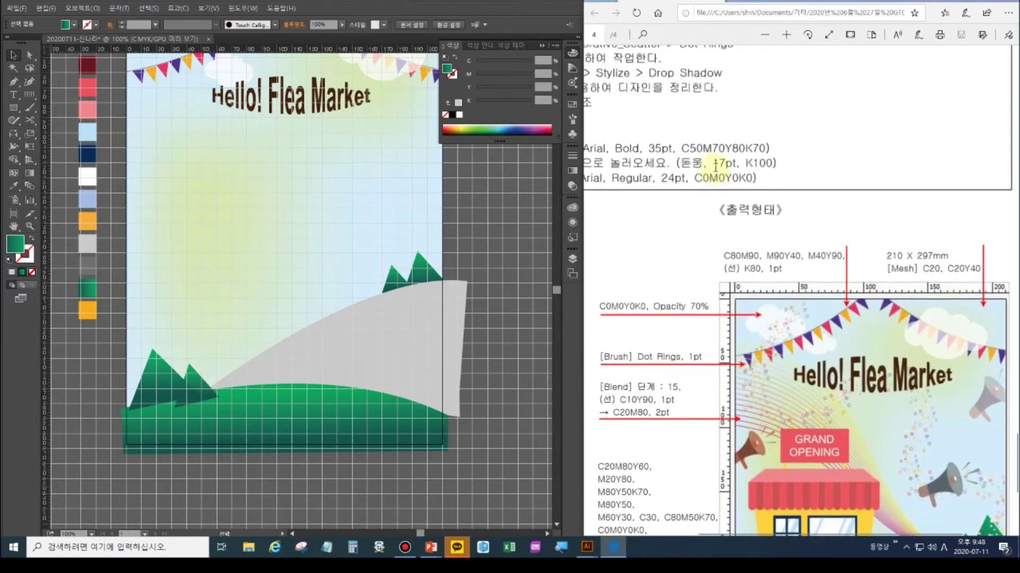
{"action": "scroll", "coordinate": [710, 267], "scroll_direction": "left", "scroll_amount": 5}
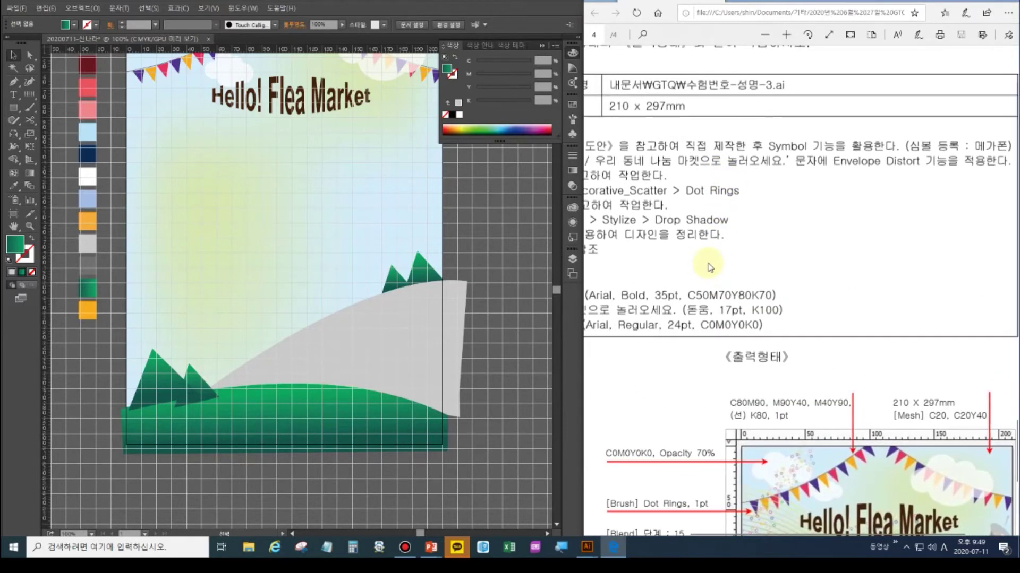
{"action": "scroll", "coordinate": [710, 267], "scroll_direction": "left", "scroll_amount": 3}
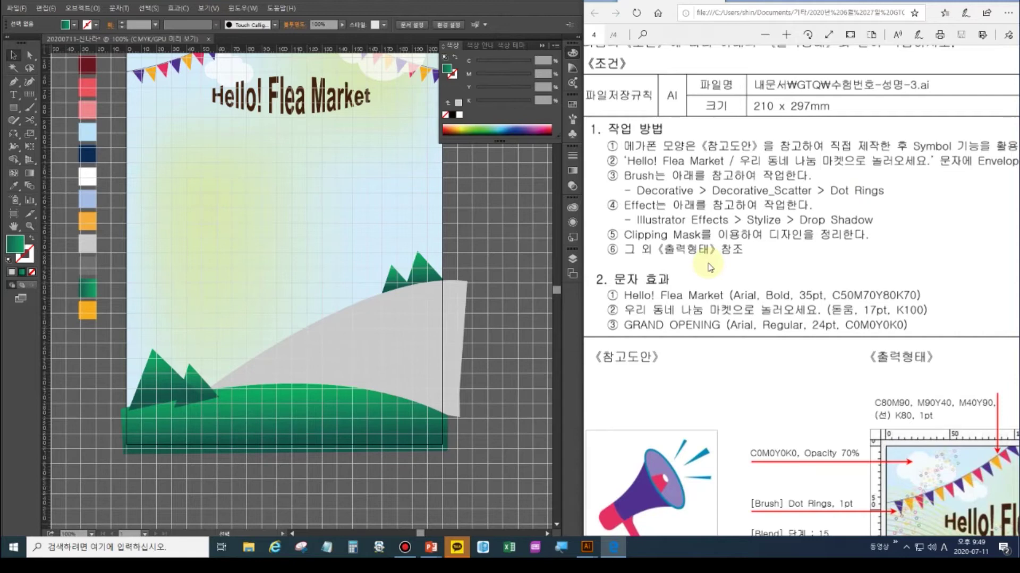
{"action": "key", "text": "alt+Tab"}
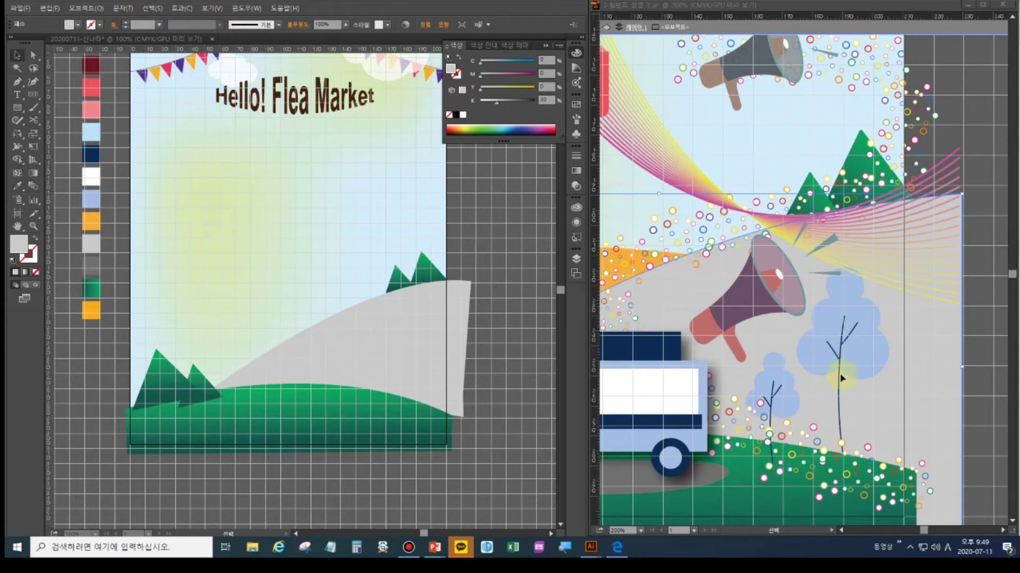
Draw a small circle with the Ellipse tool on the gray hill near the artboard's right edge, using the default white fill and black stroke.
{"action": "left_click", "coordinate": [483, 290]}
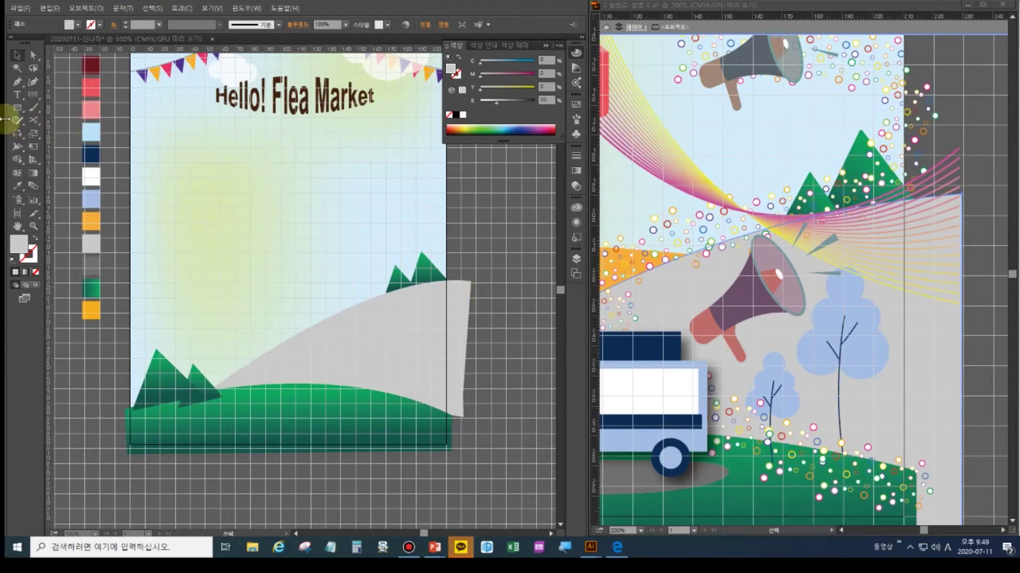
{"action": "left_click", "coordinate": [16, 112]}
{"action": "left_click", "coordinate": [16, 112]}
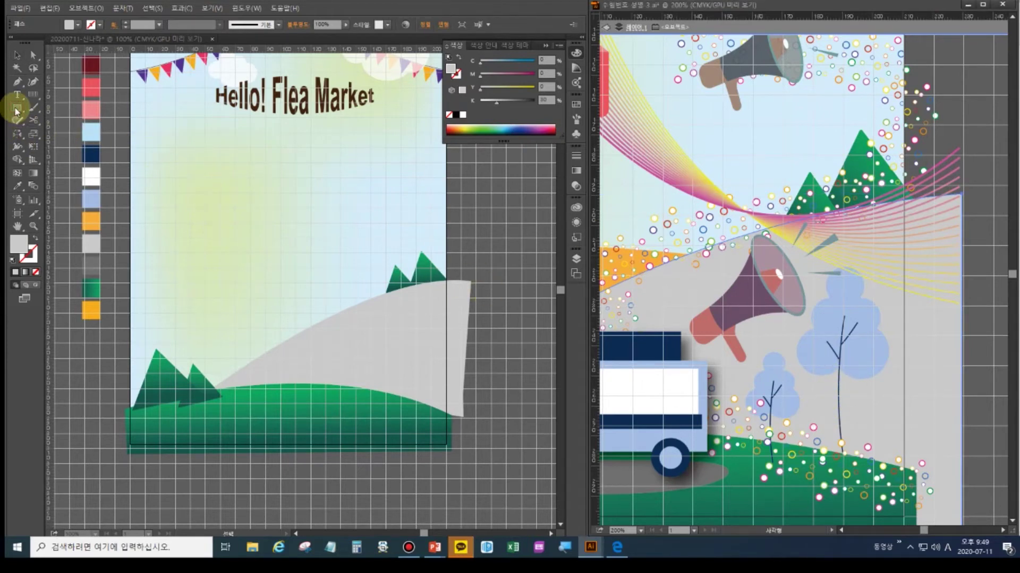
{"action": "left_click_drag", "start_coordinate": [18, 112], "coordinate": [53, 135]}
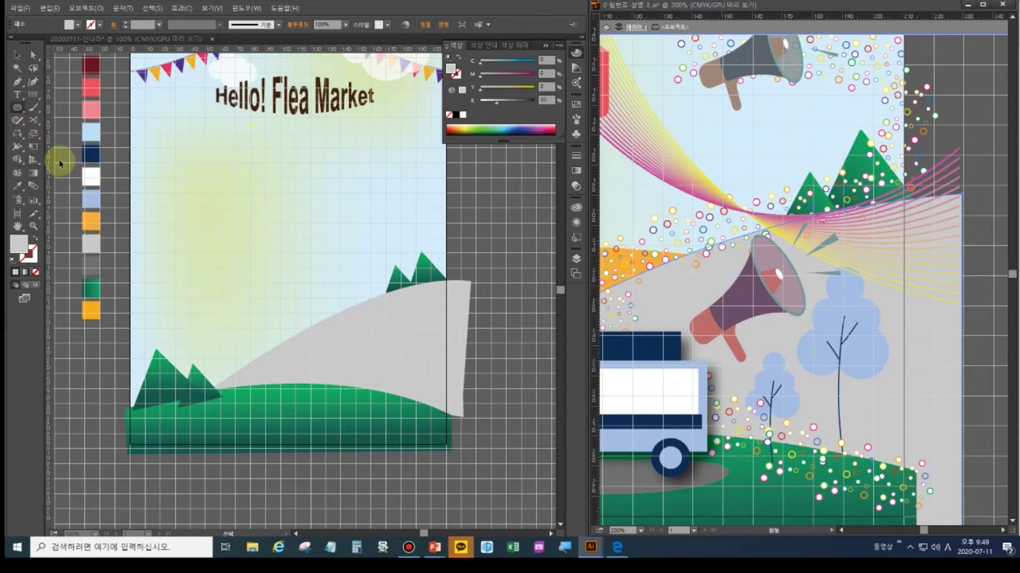
{"action": "left_click", "coordinate": [12, 260]}
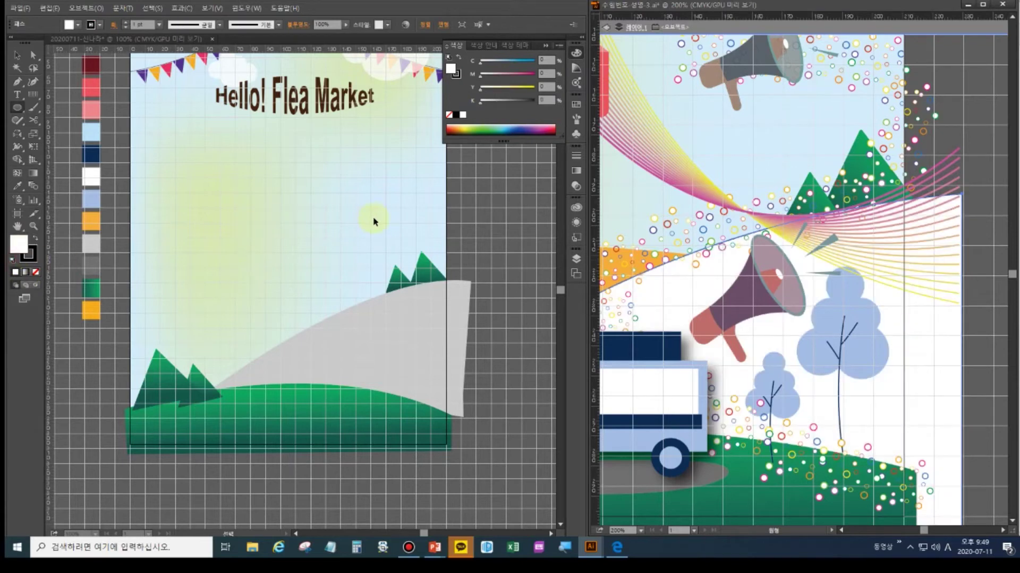
{"action": "key", "text": "ctrl+z"}
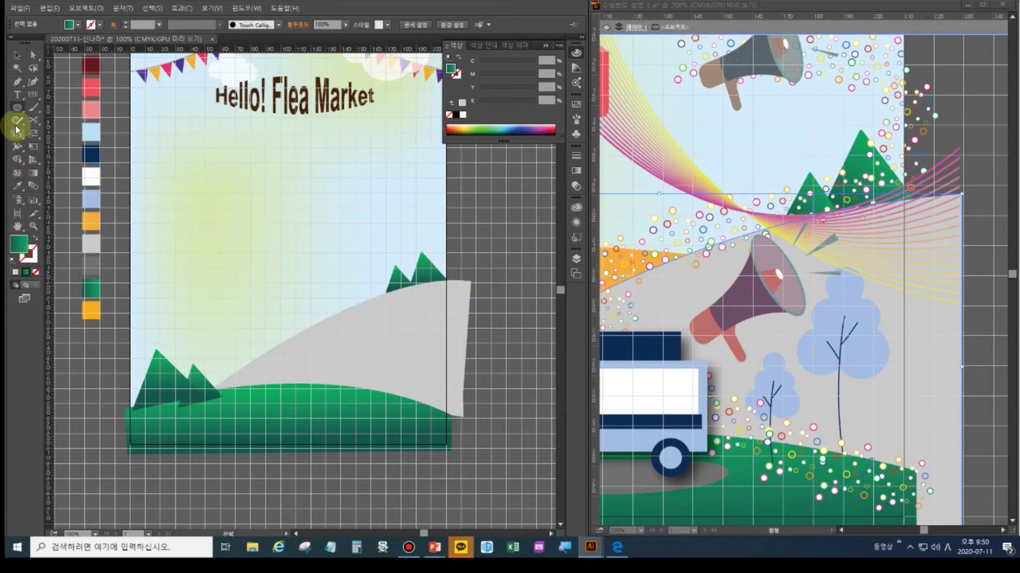
{"action": "left_click", "coordinate": [13, 260]}
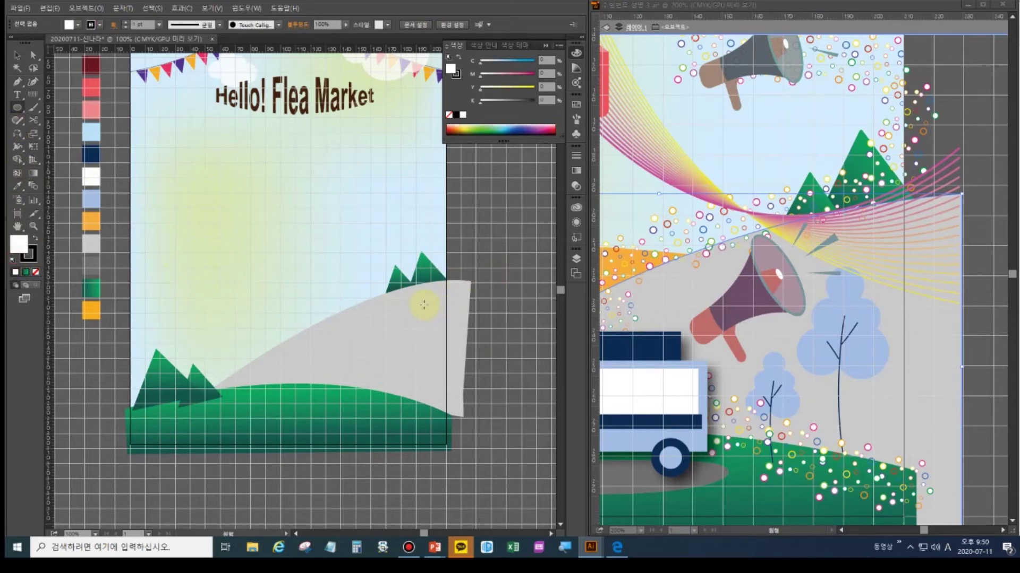
{"action": "left_click_drag", "start_coordinate": [413, 303], "coordinate": [438, 333]}
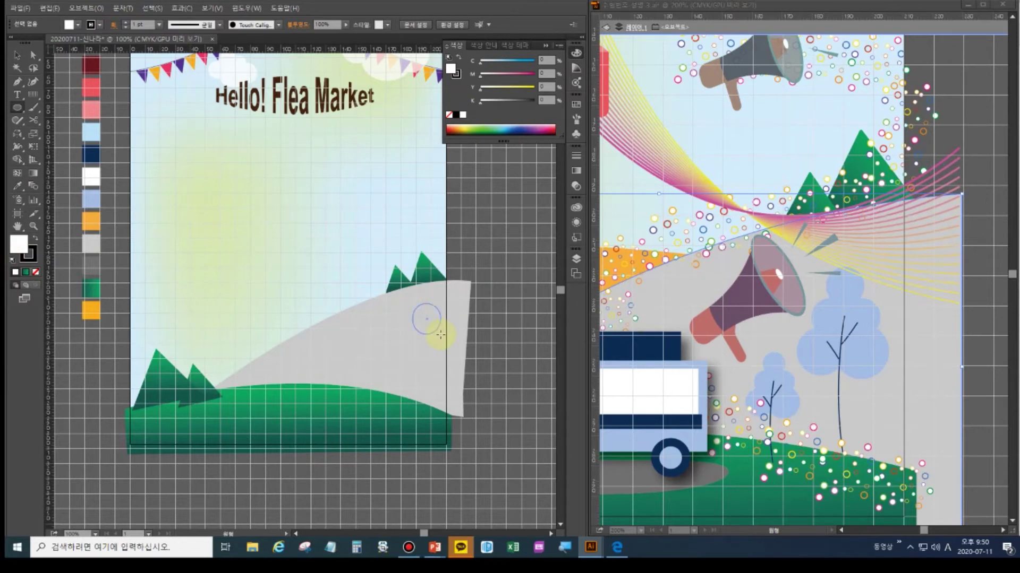
Recolor the circle on the gray hill with the periwinkle-blue swatch using the Eyedropper, giving it no stroke.
{"action": "left_click_drag", "start_coordinate": [440, 335], "coordinate": [441, 333]}
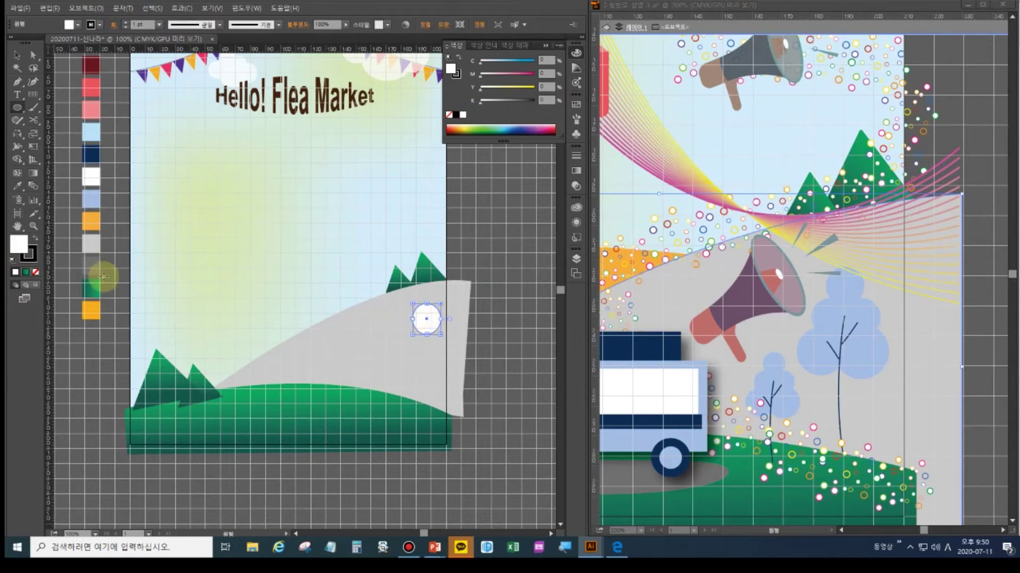
{"action": "left_click", "coordinate": [17, 186]}
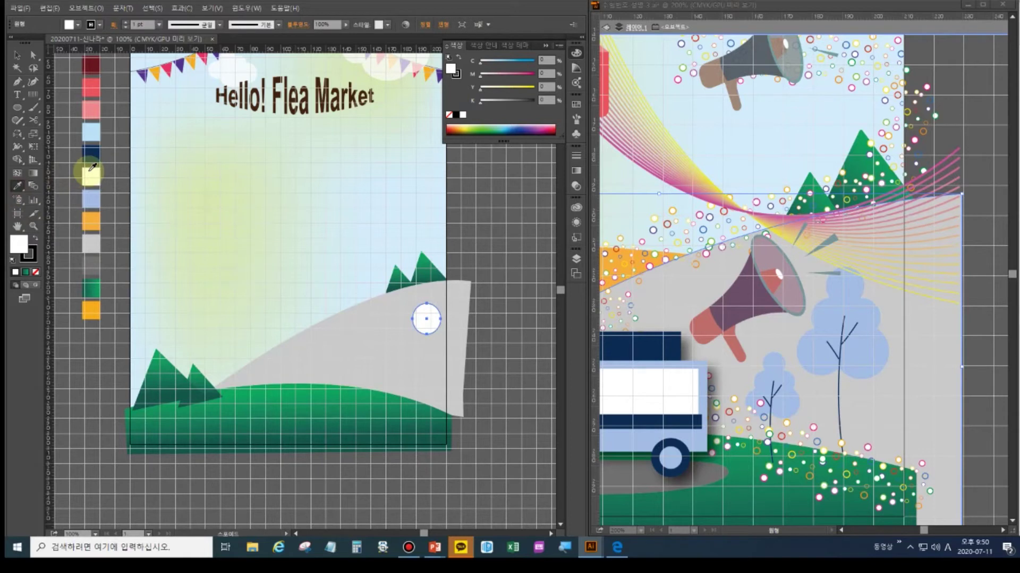
{"action": "left_click", "coordinate": [91, 200]}
{"action": "left_click", "coordinate": [17, 54]}
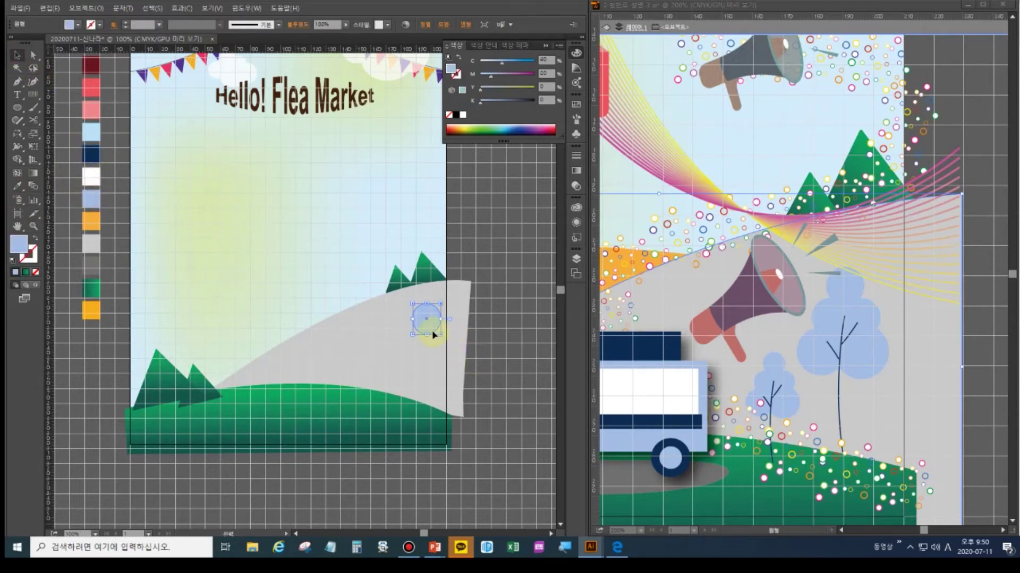
Build a tree crown on the gray hill from overlapping copies of the blue circle, making the lower circles larger.
{"action": "left_click_drag", "start_coordinate": [432, 330], "coordinate": [447, 371]}
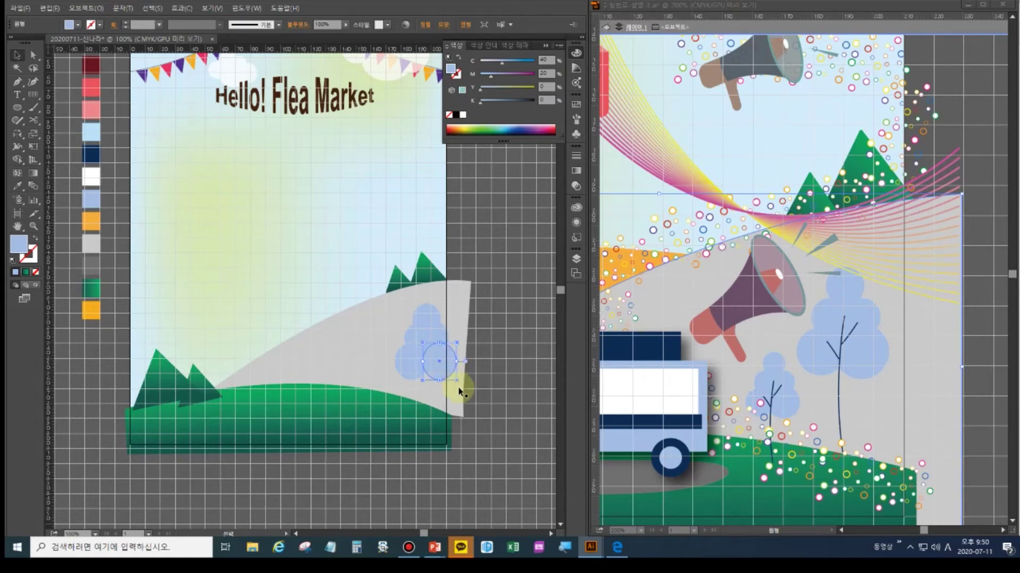
{"action": "left_click_drag", "start_coordinate": [456, 379], "coordinate": [461, 383]}
{"action": "left_click", "coordinate": [495, 387]}
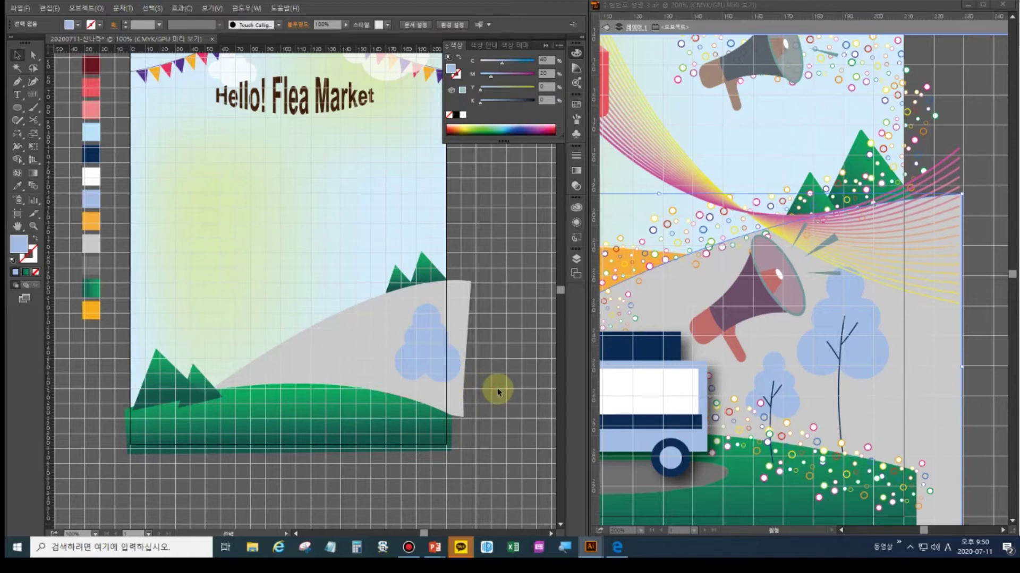
Unite all the overlapping blue circles into one crown shape with Pathfinder and scale it down proportionally.
{"action": "left_click_drag", "start_coordinate": [429, 317], "coordinate": [427, 345]}
{"action": "left_click", "coordinate": [438, 342], "text": "shift"}
{"action": "left_click", "coordinate": [418, 366], "text": "shift"}
{"action": "left_click", "coordinate": [444, 373], "text": "shift"}
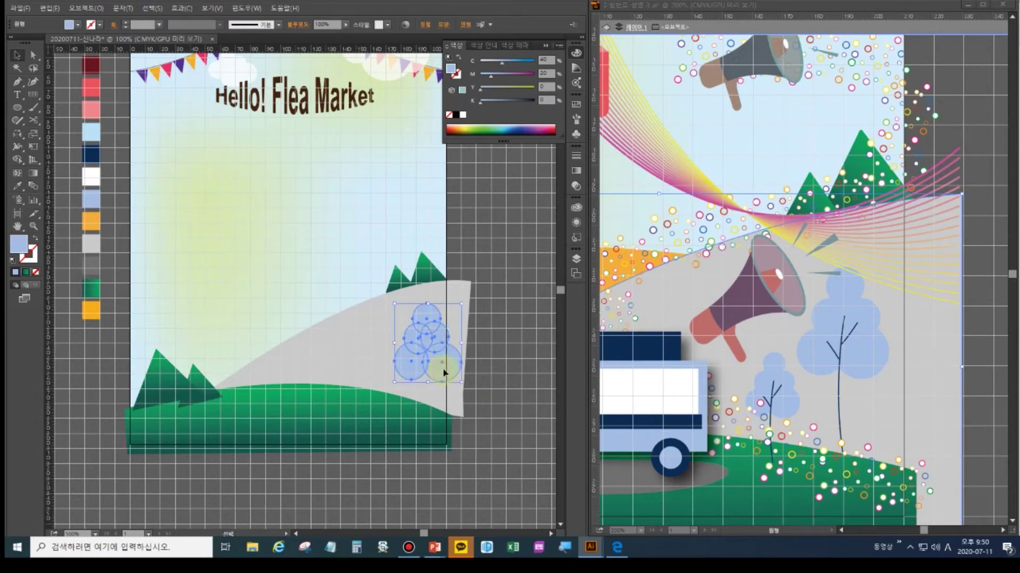
{"action": "key", "text": "a"}
{"action": "key", "text": "v"}
{"action": "key", "text": "shift+ctrl+F9"}
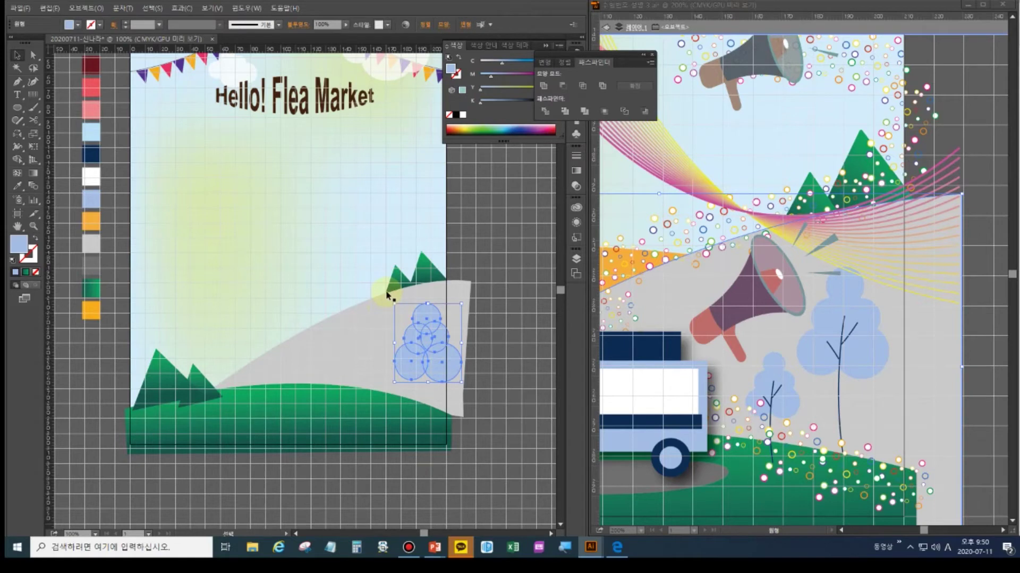
{"action": "left_click", "coordinate": [543, 85]}
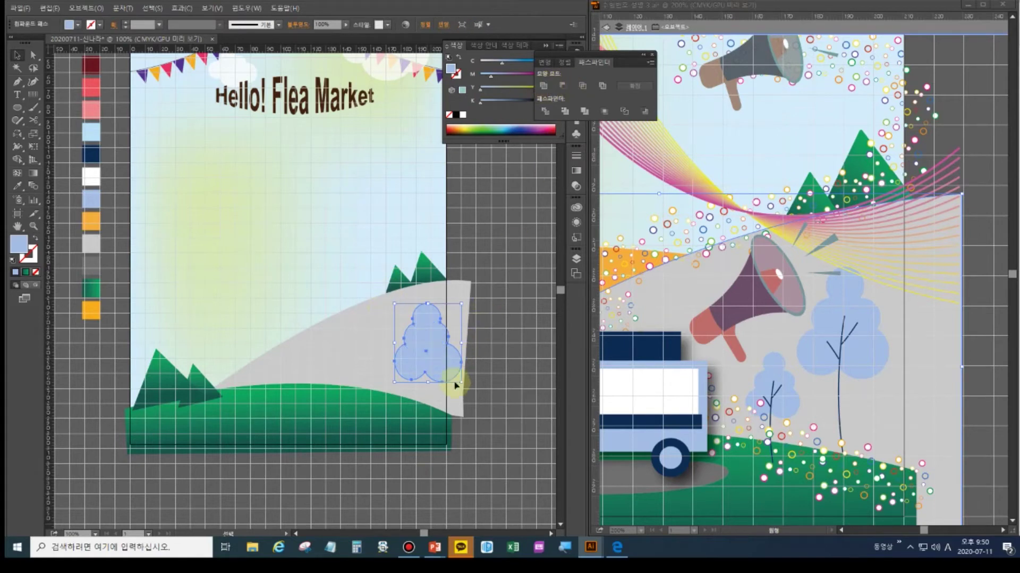
{"action": "left_click_drag", "start_coordinate": [461, 381], "coordinate": [441, 366]}
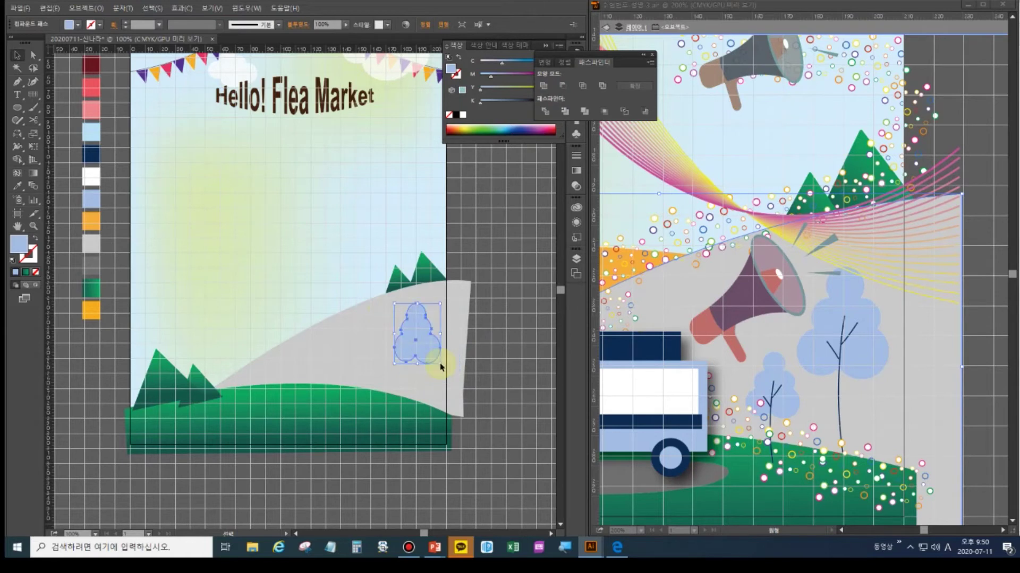
{"action": "left_click", "coordinate": [497, 357]}
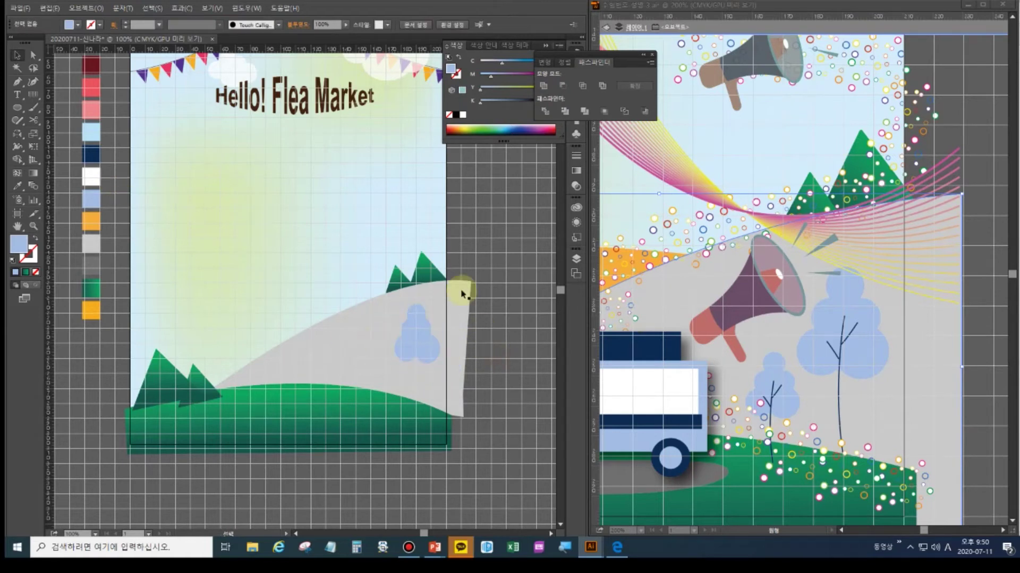
Draw a slightly curved trunk from inside the blue crown down to the hill with the Pen tool, no fill and a black stroke.
{"action": "left_click", "coordinate": [17, 81]}
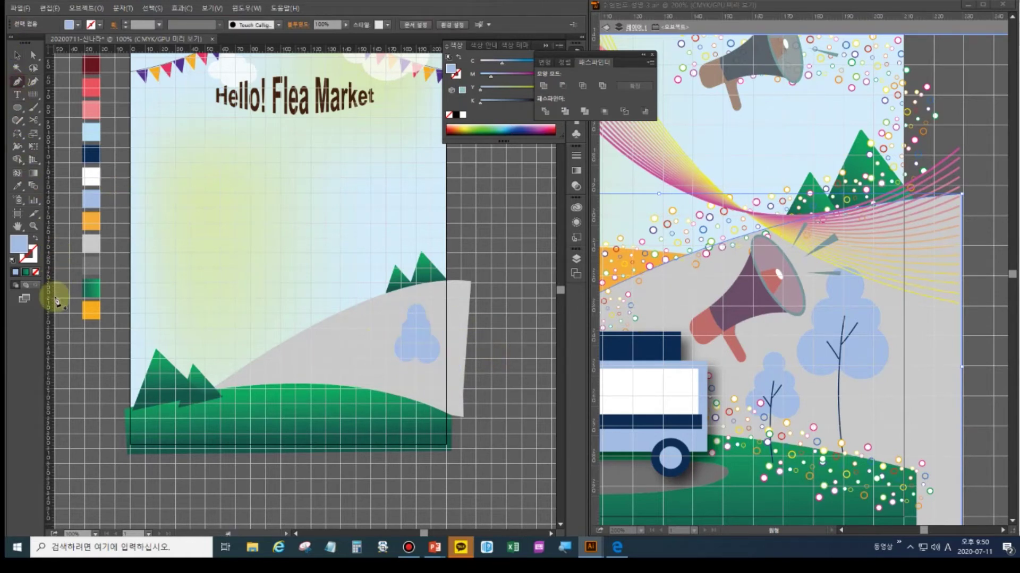
{"action": "left_click", "coordinate": [13, 260]}
{"action": "key", "text": "slash"}
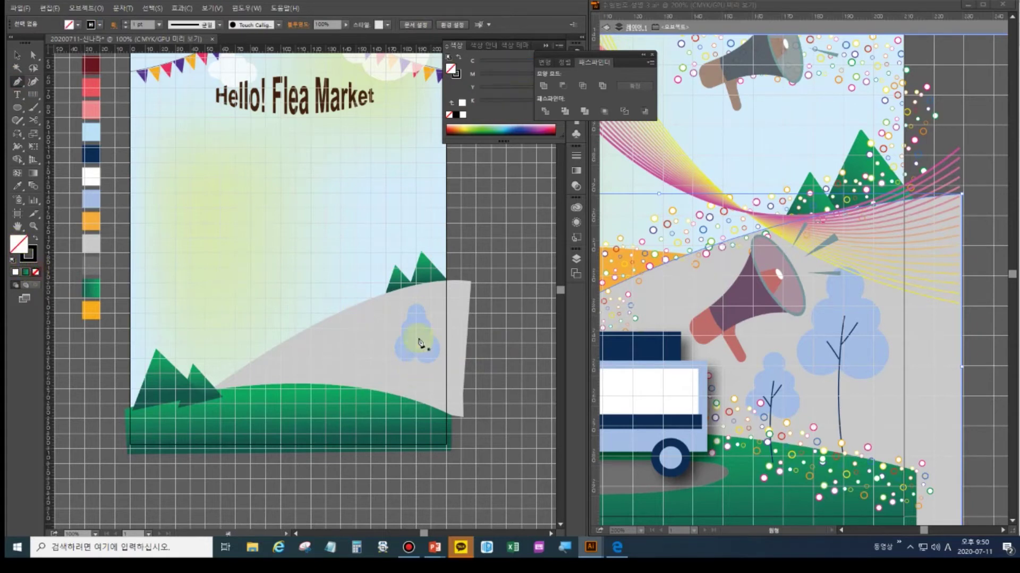
{"action": "left_click", "coordinate": [416, 401]}
{"action": "left_click", "coordinate": [416, 335]}
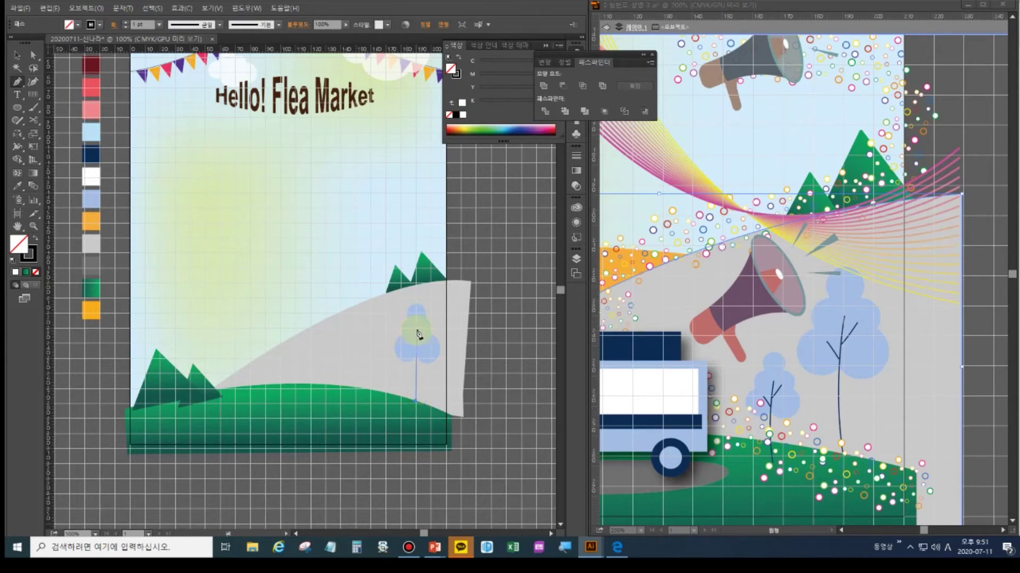
{"action": "left_click_drag", "start_coordinate": [416, 327], "coordinate": [424, 313]}
{"action": "left_click", "coordinate": [480, 345], "text": "ctrl"}
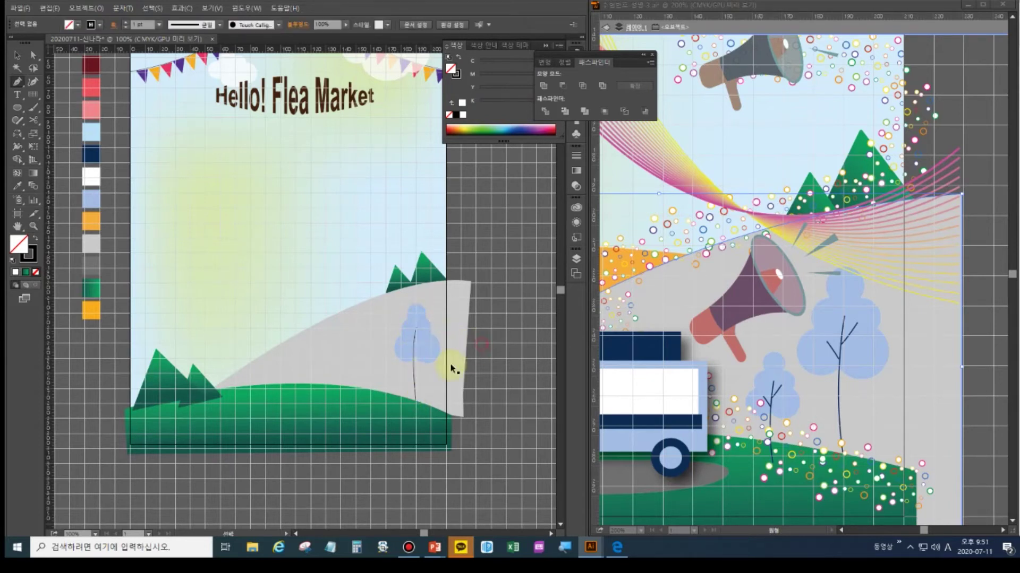
Add a short branch on each side of the trunk with the Pen tool, and reset the colors to no fill and black stroke.
{"action": "left_click", "coordinate": [412, 349]}
{"action": "key", "text": "Escape"}
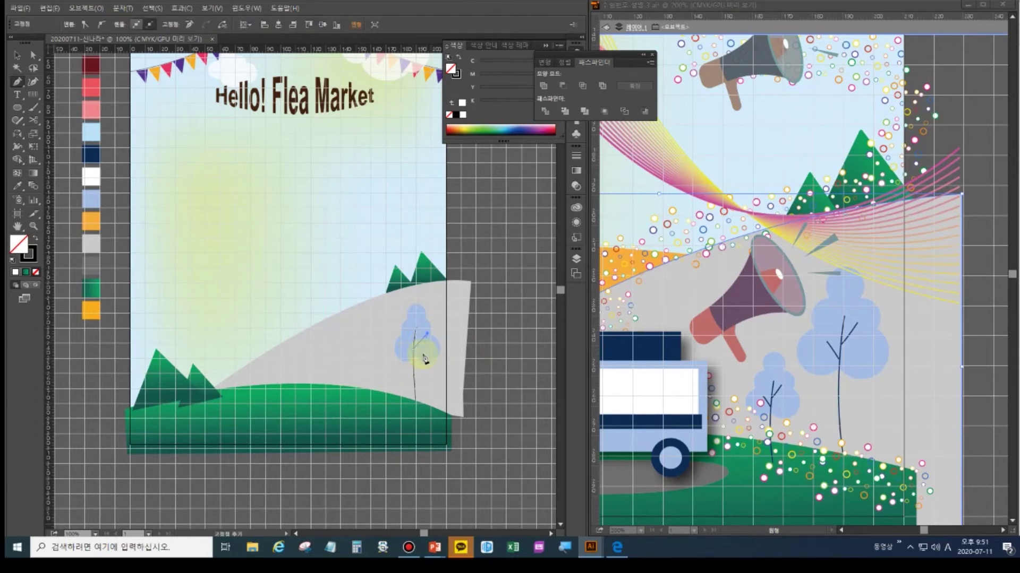
{"action": "left_click", "coordinate": [457, 326], "text": "ctrl"}
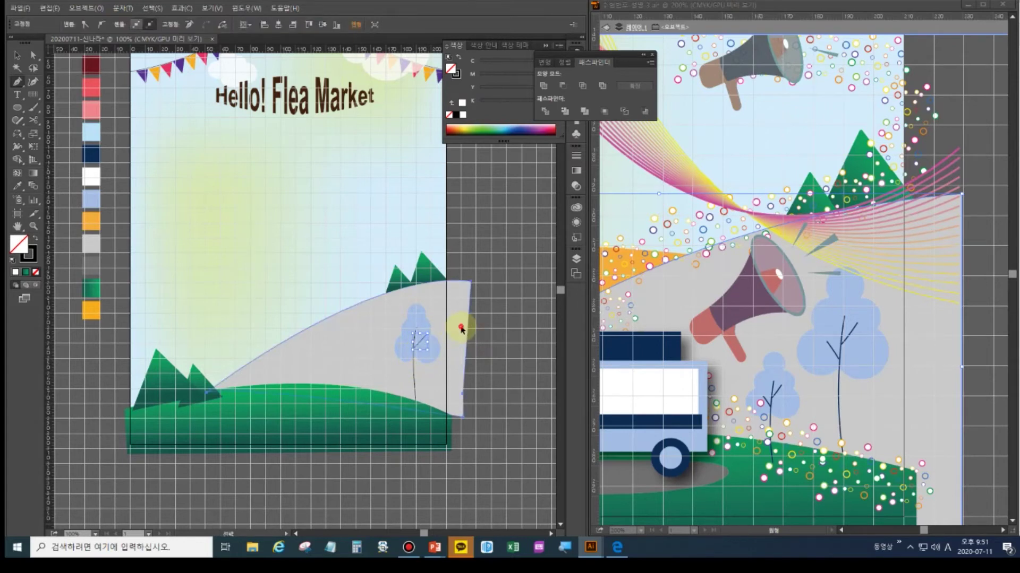
{"action": "left_click", "coordinate": [413, 353]}
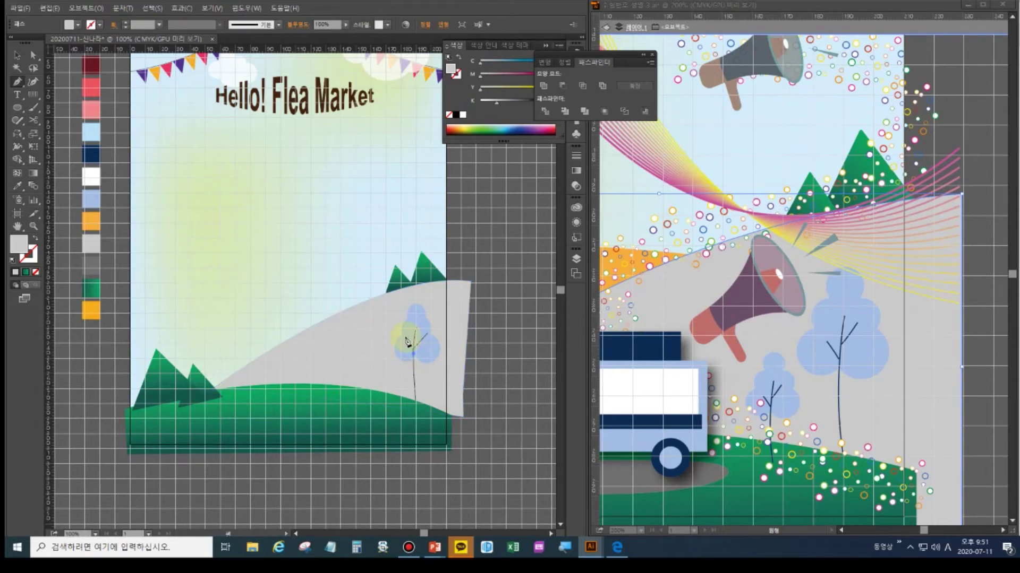
{"action": "left_click_drag", "start_coordinate": [205, 278], "coordinate": [476, 374]}
{"action": "left_click", "coordinate": [407, 342]}
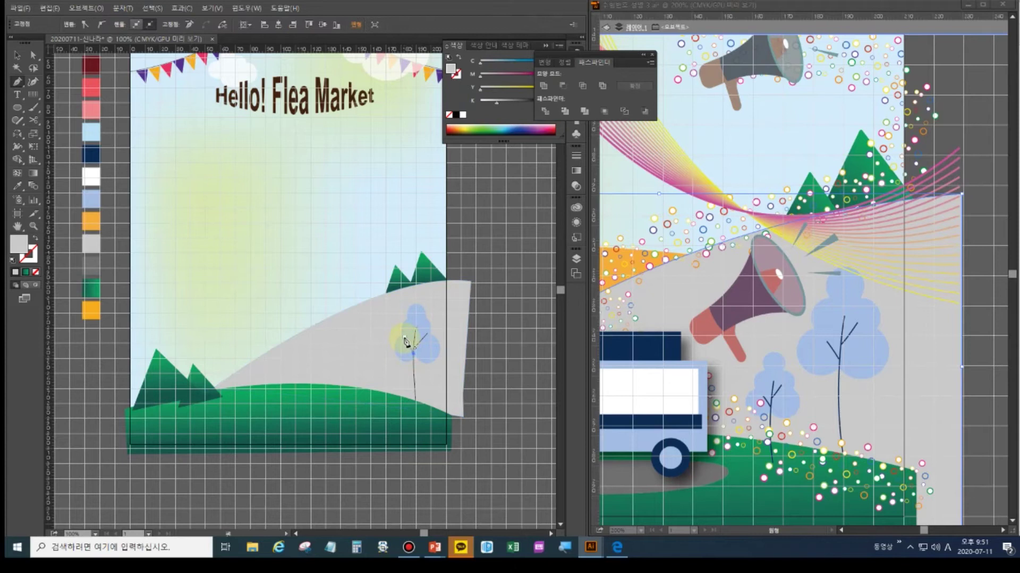
{"action": "left_click", "coordinate": [417, 359]}
{"action": "left_click", "coordinate": [11, 261]}
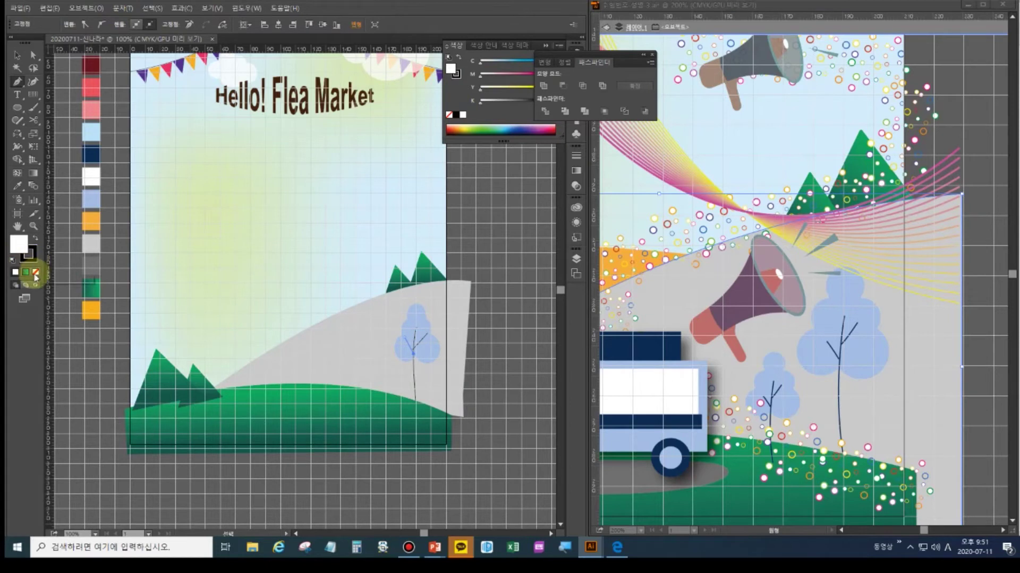
{"action": "key", "text": "slash"}
{"action": "left_click", "coordinate": [504, 386], "text": "ctrl"}
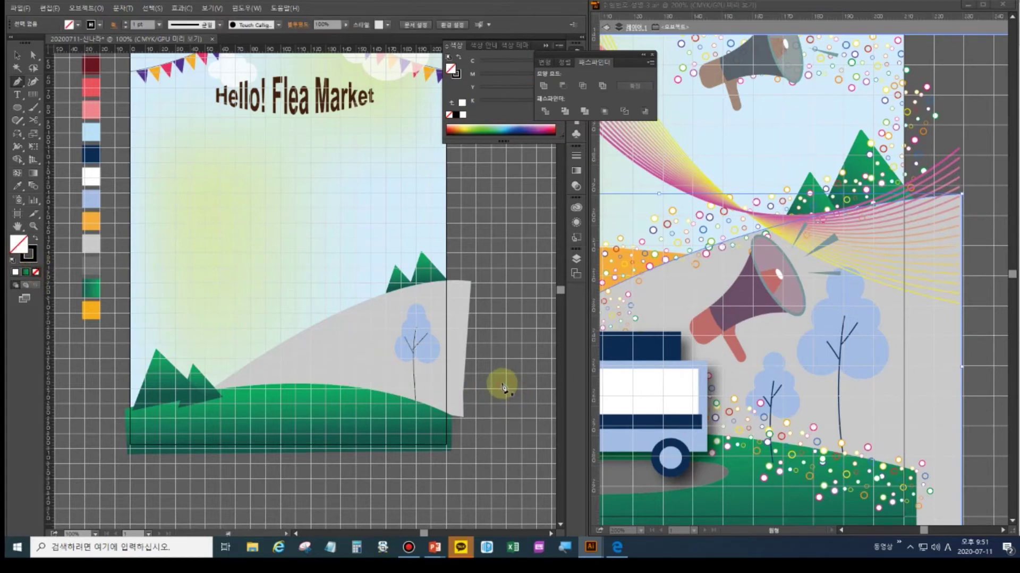
Select the crown, trunk and branches of the tree and group them.
{"action": "left_click", "coordinate": [17, 55]}
{"action": "left_click", "coordinate": [419, 354]}
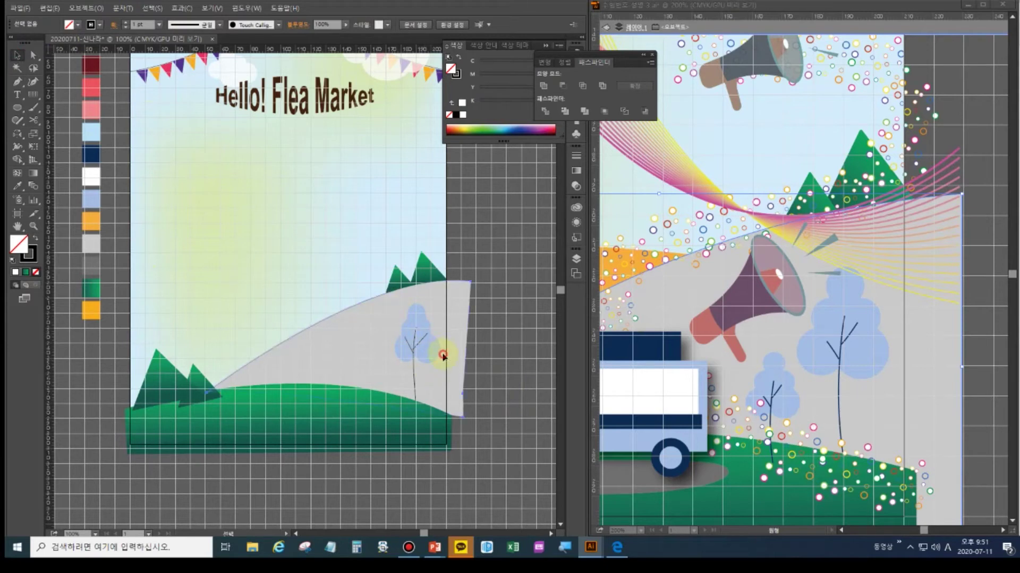
{"action": "left_click", "coordinate": [444, 364]}
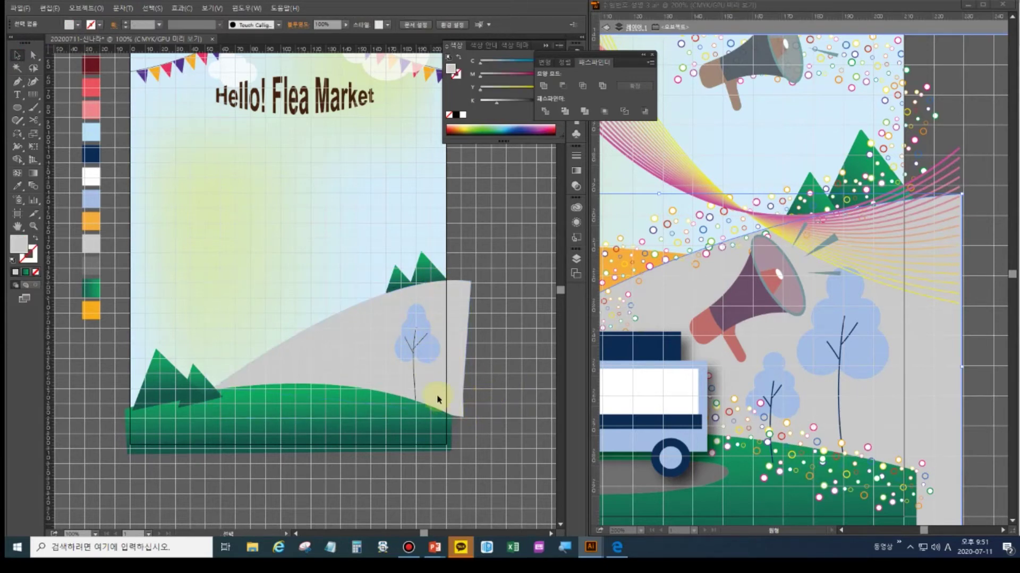
{"action": "left_click", "coordinate": [464, 393]}
{"action": "left_click", "coordinate": [393, 320]}
{"action": "left_click", "coordinate": [427, 352]}
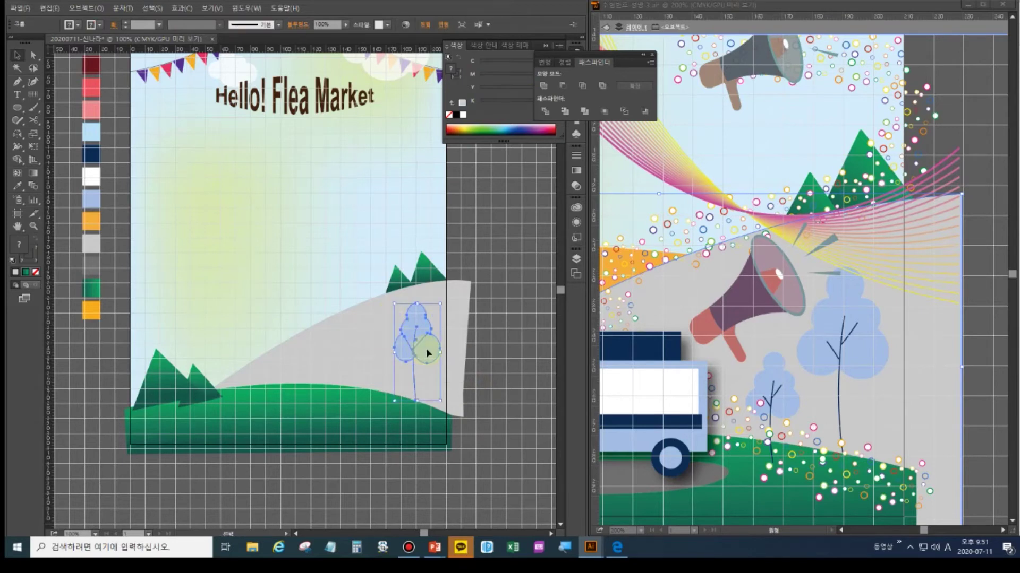
Copy the tree group to the left along the gray hill and scale the copy down.
{"action": "left_click_drag", "start_coordinate": [432, 352], "coordinate": [361, 379]}
{"action": "left_click_drag", "start_coordinate": [374, 327], "coordinate": [366, 371]}
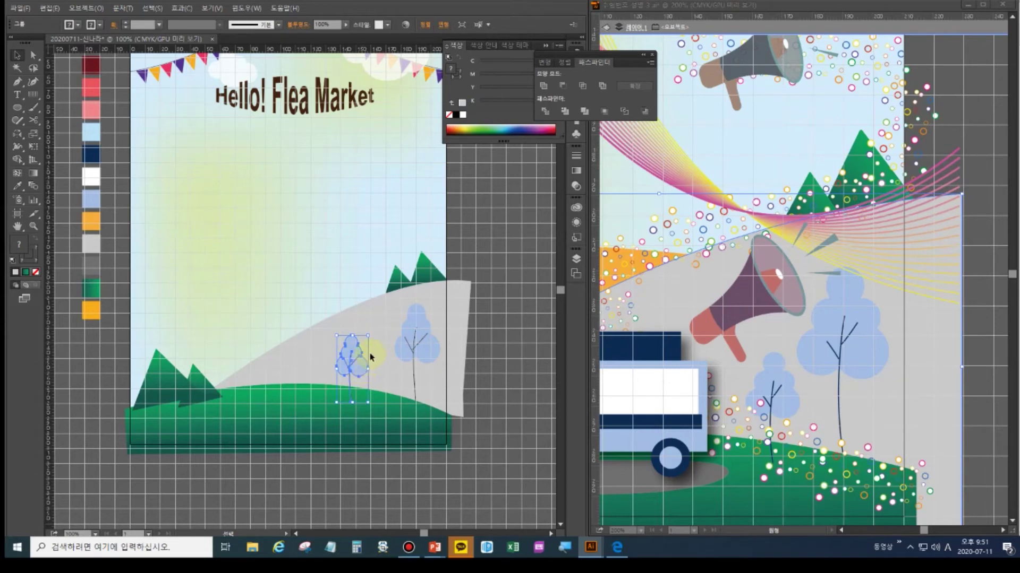
Show the truck in the sample poster, and activate the Rounded Rectangle tool with the tree copy deselected in the working poster.
{"action": "left_click", "coordinate": [675, 325]}
{"action": "left_click_drag", "start_coordinate": [675, 325], "coordinate": [817, 252]}
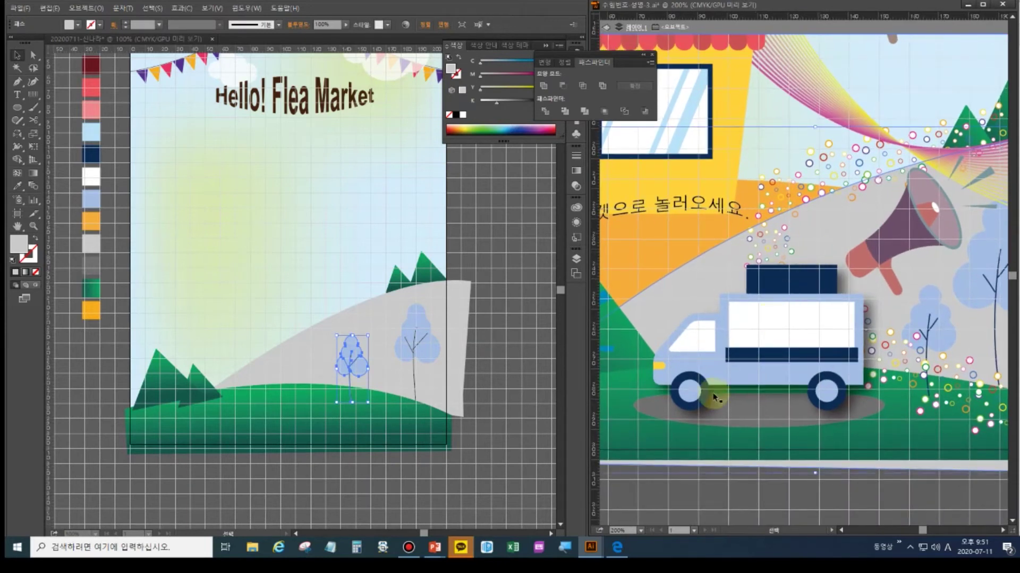
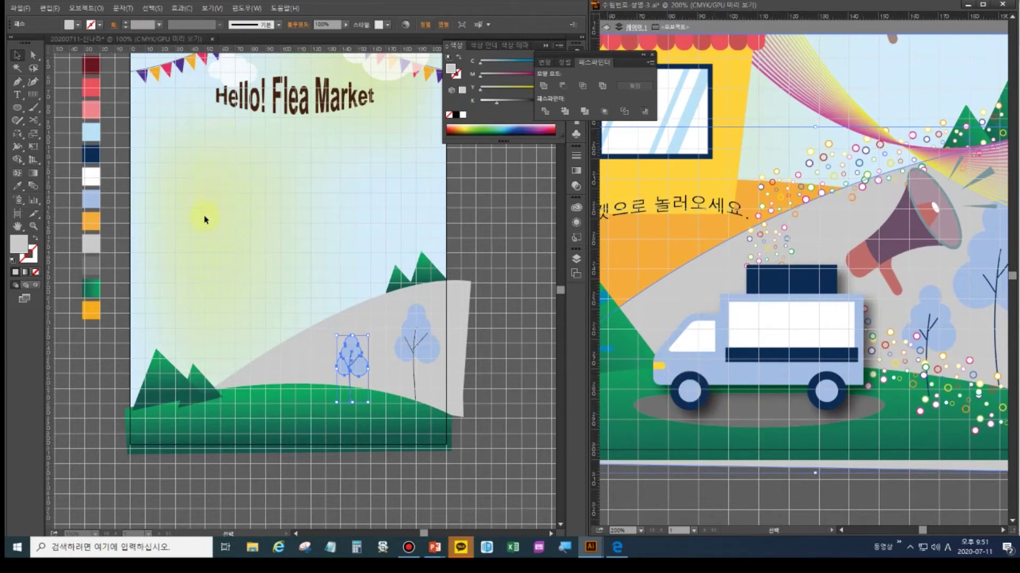
{"action": "left_click", "coordinate": [16, 112]}
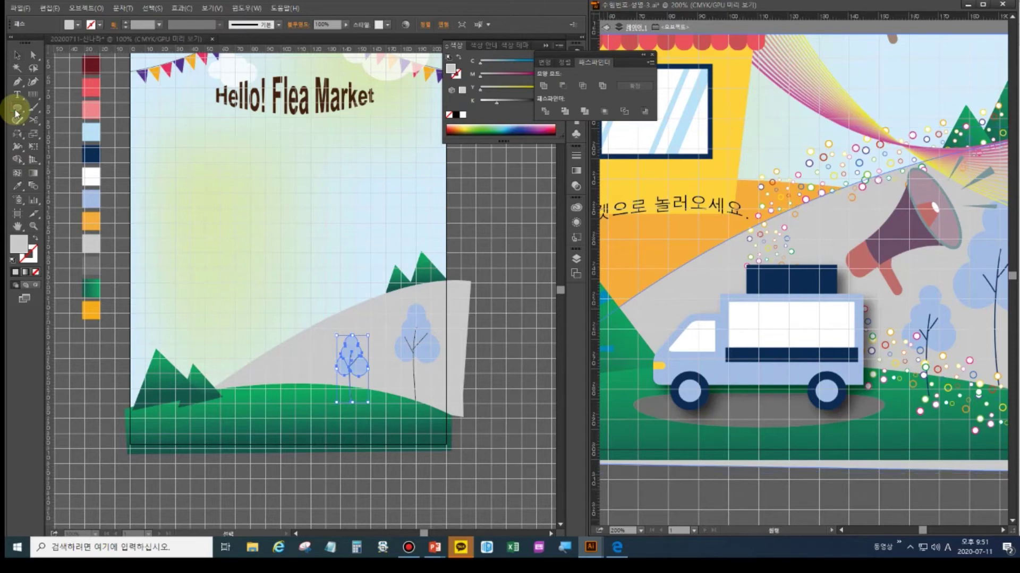
{"action": "left_click", "coordinate": [16, 112]}
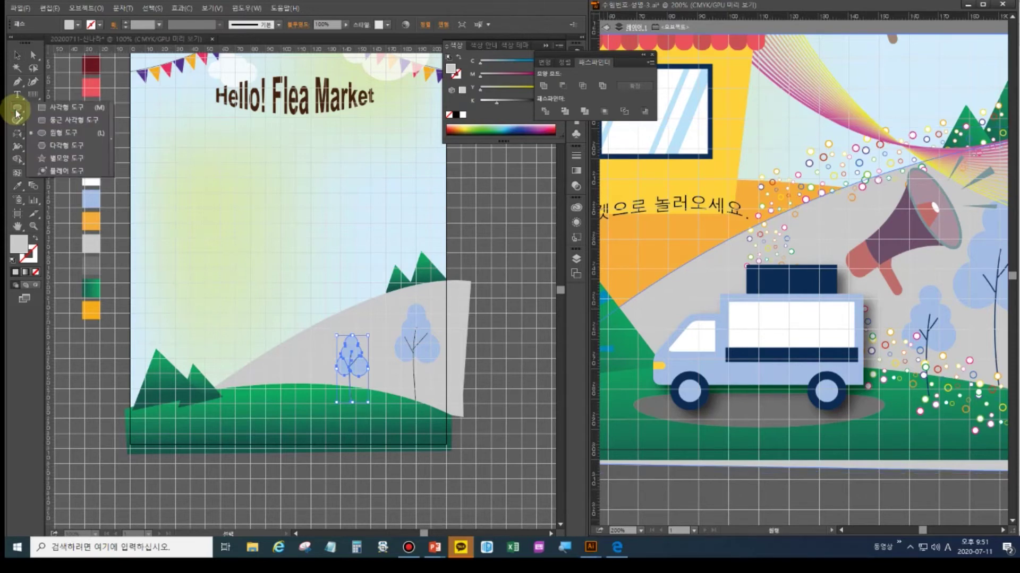
{"action": "left_click", "coordinate": [48, 120]}
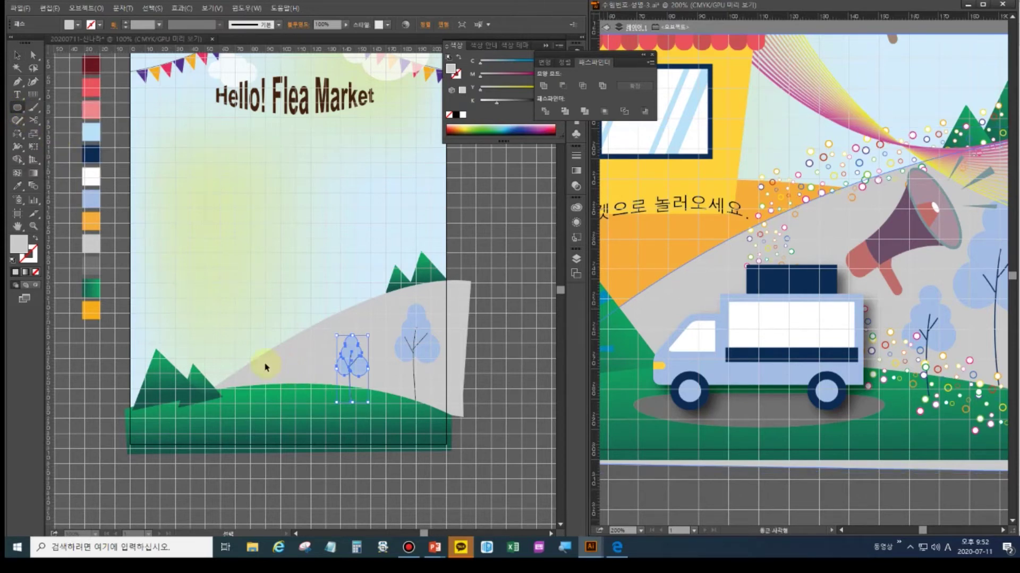
{"action": "left_click", "coordinate": [241, 494]}
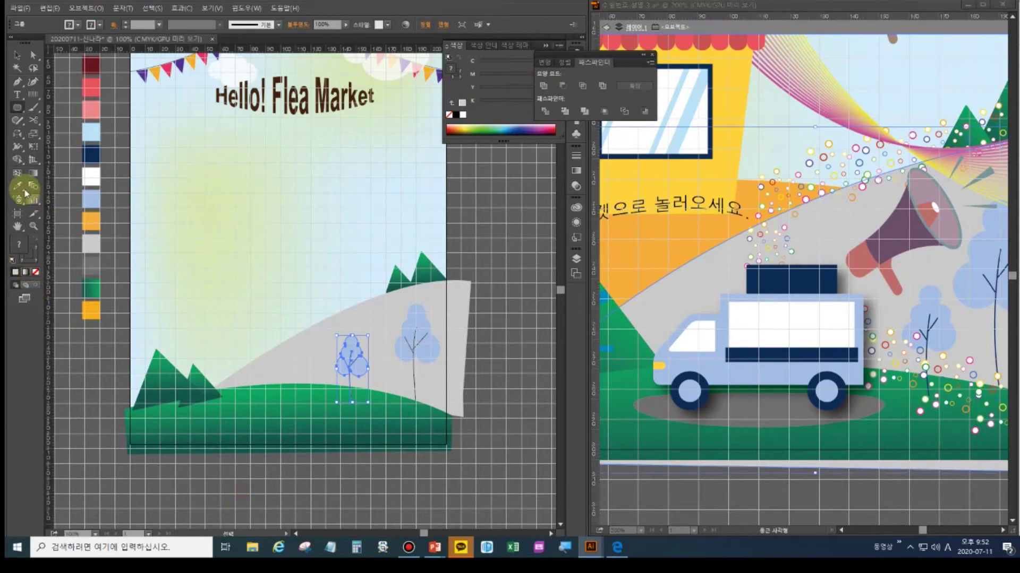
{"action": "left_click", "coordinate": [270, 496]}
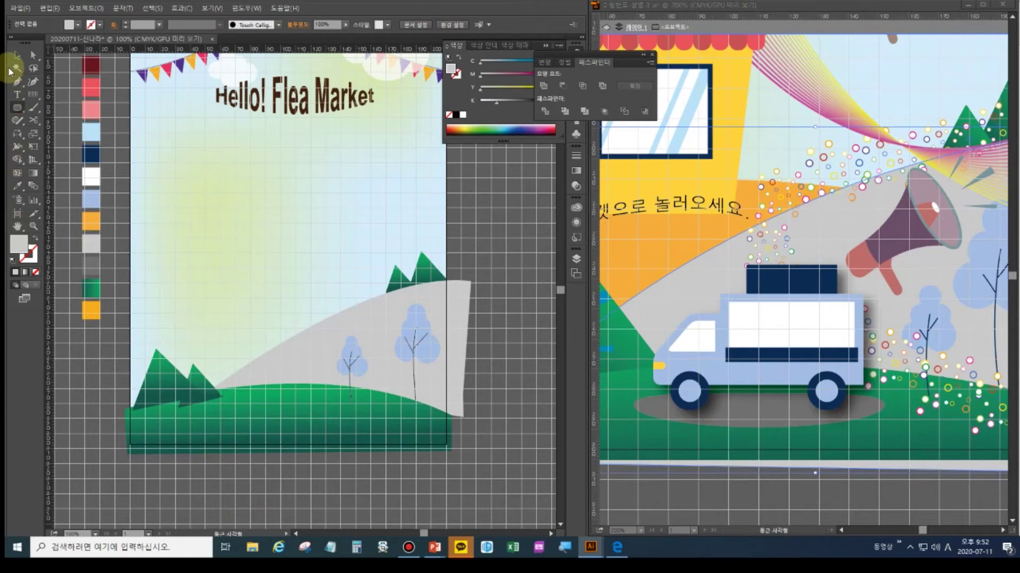
Move the smaller tree closer to the larger one, and ready the Rounded Rectangle tool with nothing selected.
{"action": "left_click", "coordinate": [17, 54]}
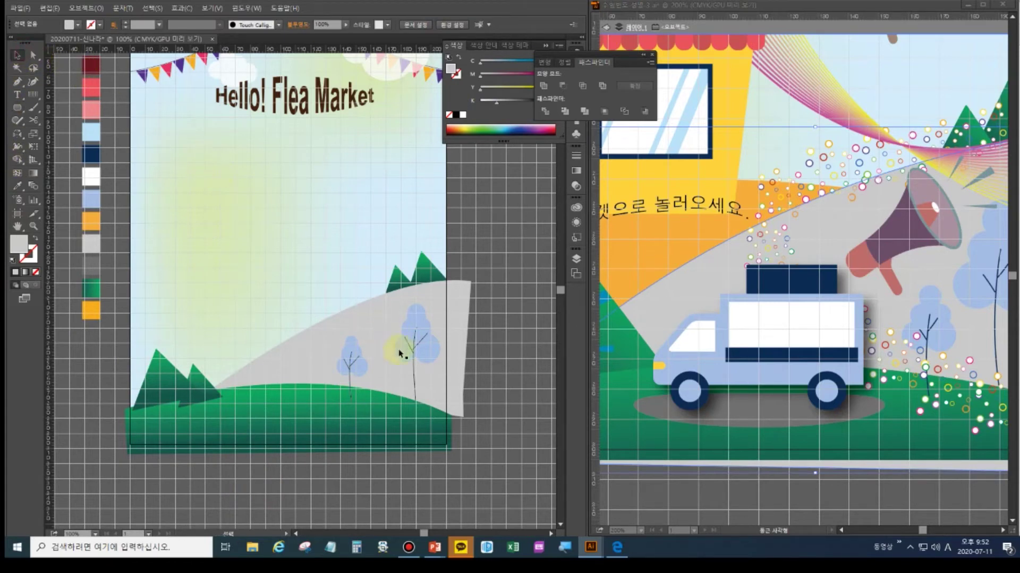
{"action": "left_click_drag", "start_coordinate": [353, 358], "coordinate": [386, 374]}
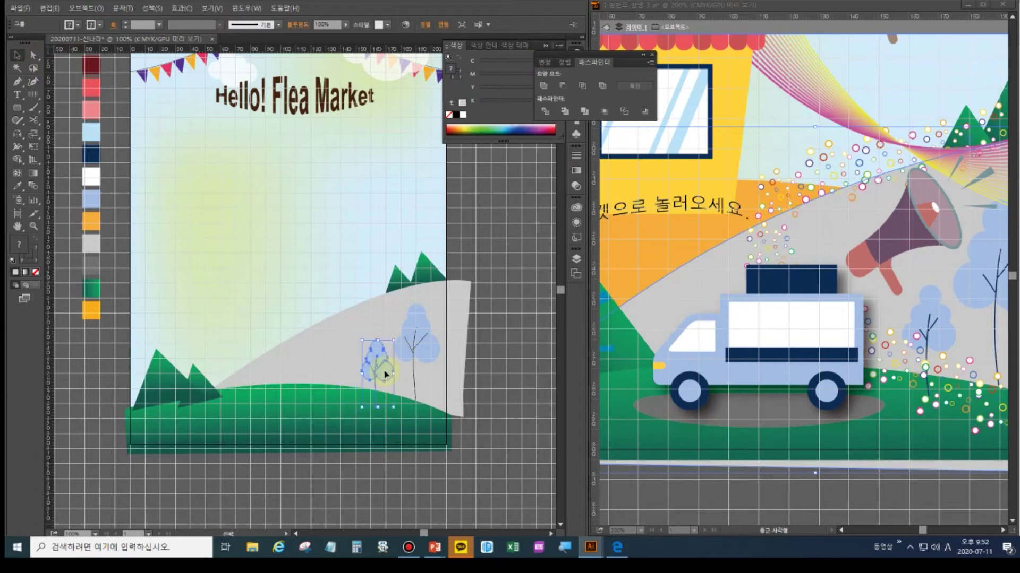
{"action": "left_click", "coordinate": [17, 107]}
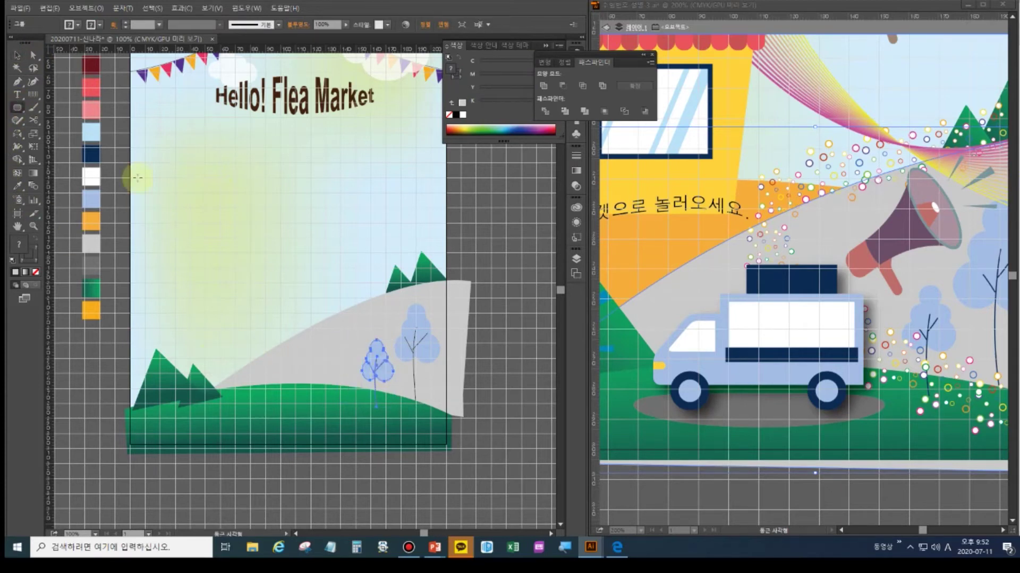
{"action": "key", "text": "ctrl+shift+a"}
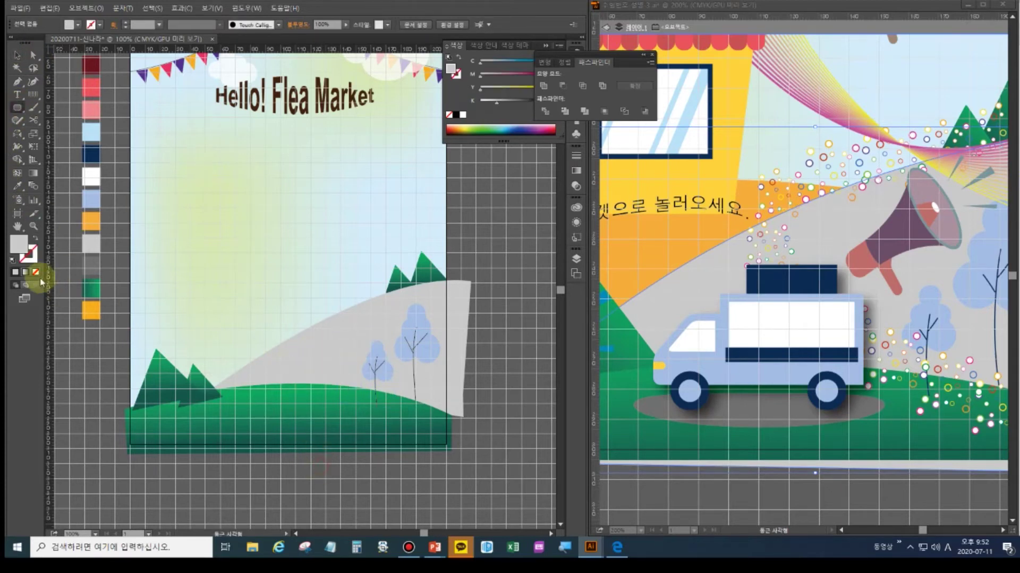
Draw a white rounded rectangle with a black outline on the crest of the green hill, and ready the Direct Selection tool.
{"action": "left_click", "coordinate": [12, 259]}
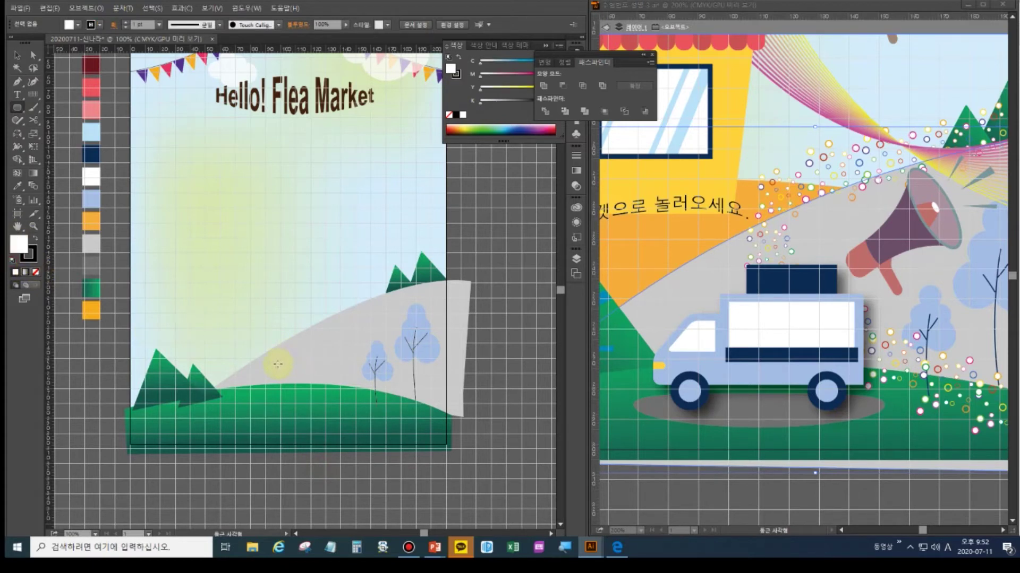
{"action": "left_click_drag", "start_coordinate": [277, 365], "coordinate": [333, 399]}
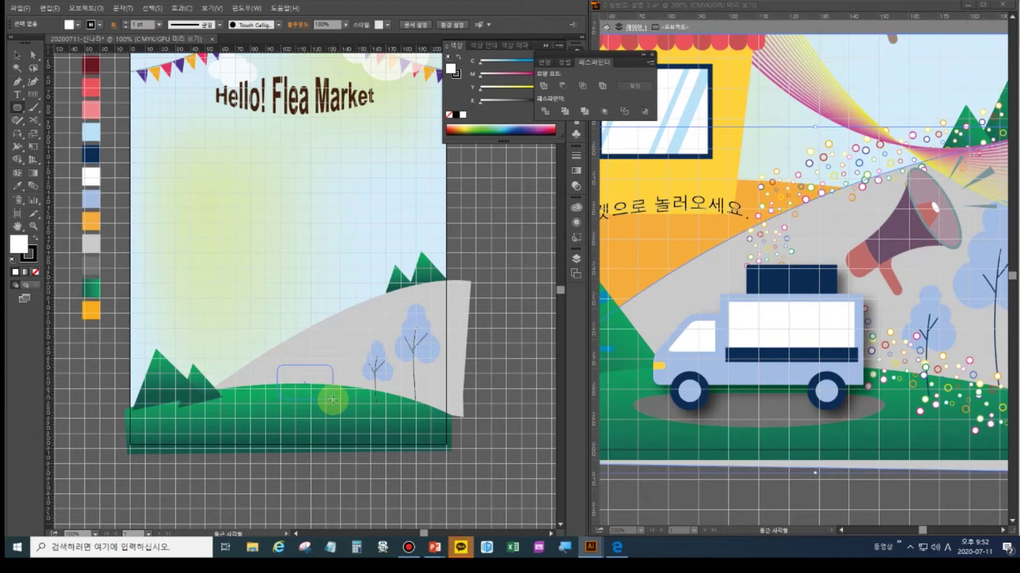
{"action": "left_click_drag", "start_coordinate": [332, 400], "coordinate": [332, 400]}
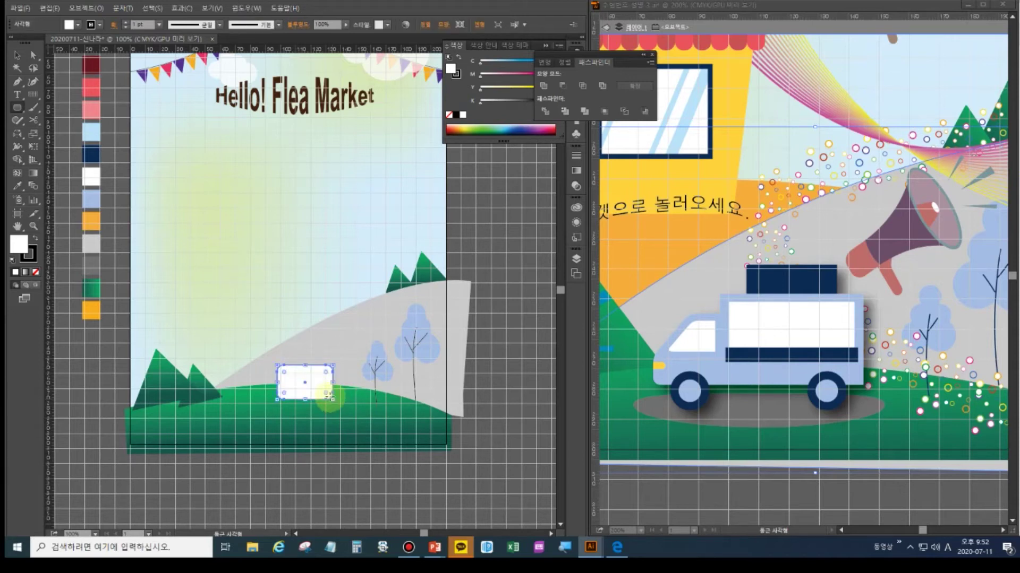
{"action": "left_click", "coordinate": [33, 55]}
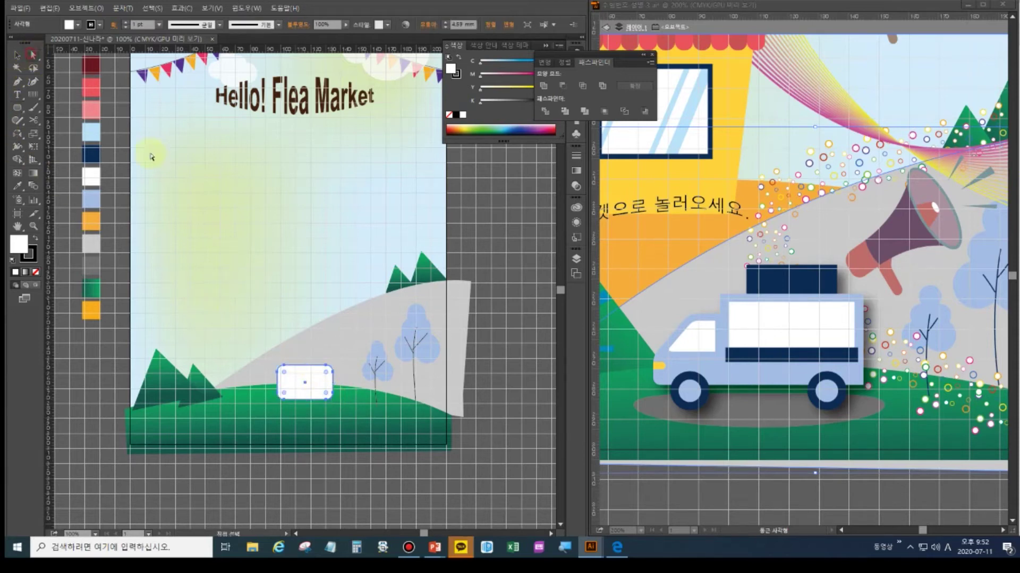
{"action": "left_click", "coordinate": [291, 410]}
{"action": "left_click", "coordinate": [291, 410]}
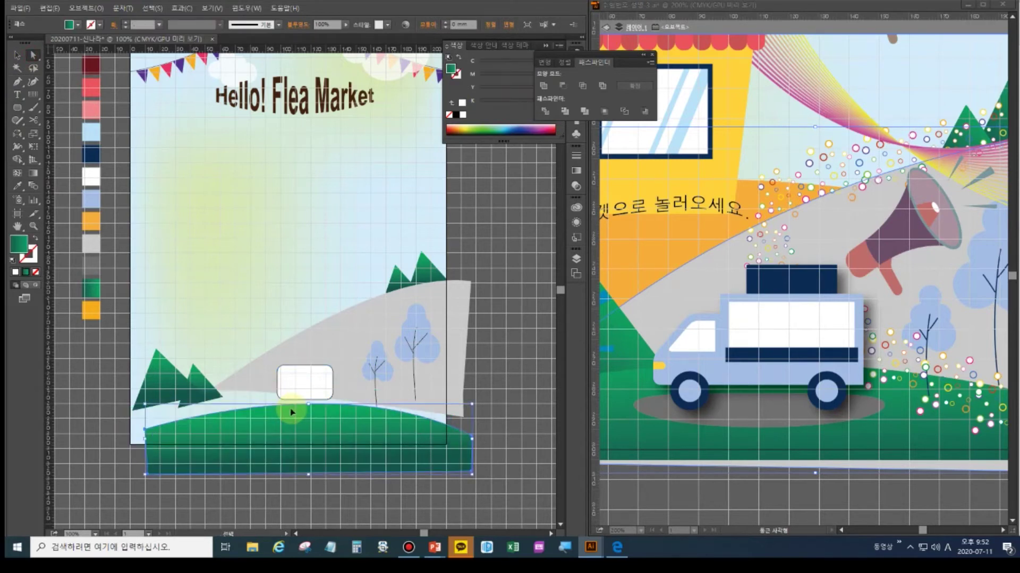
{"action": "left_click_drag", "start_coordinate": [116, 333], "coordinate": [217, 438]}
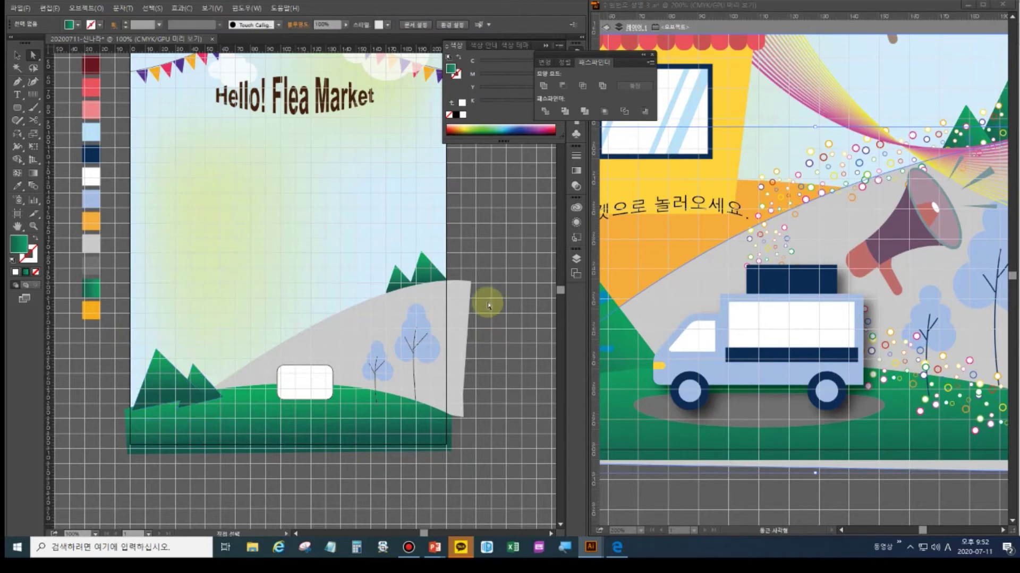
{"action": "left_click", "coordinate": [406, 277]}
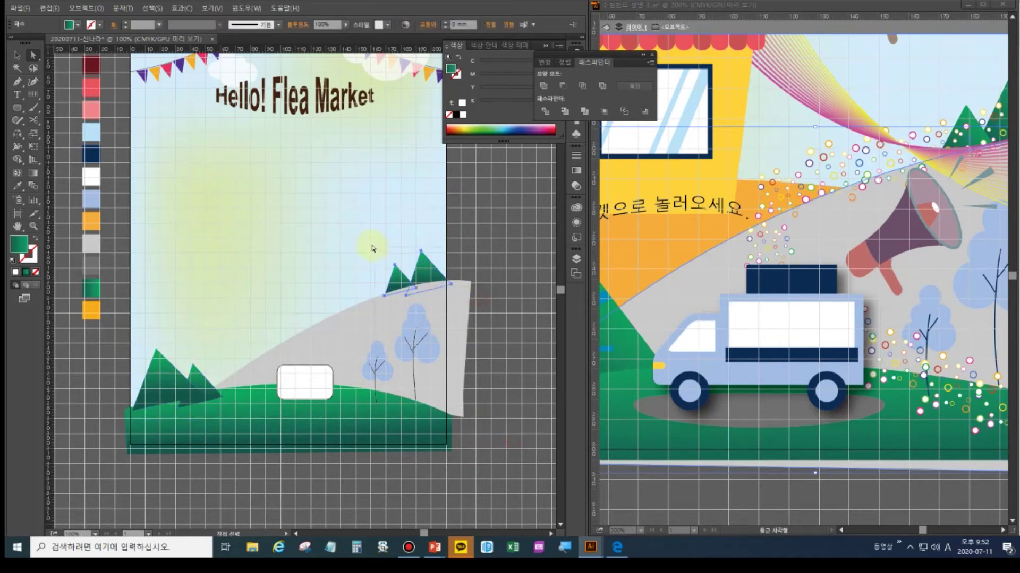
{"action": "left_click", "coordinate": [366, 242]}
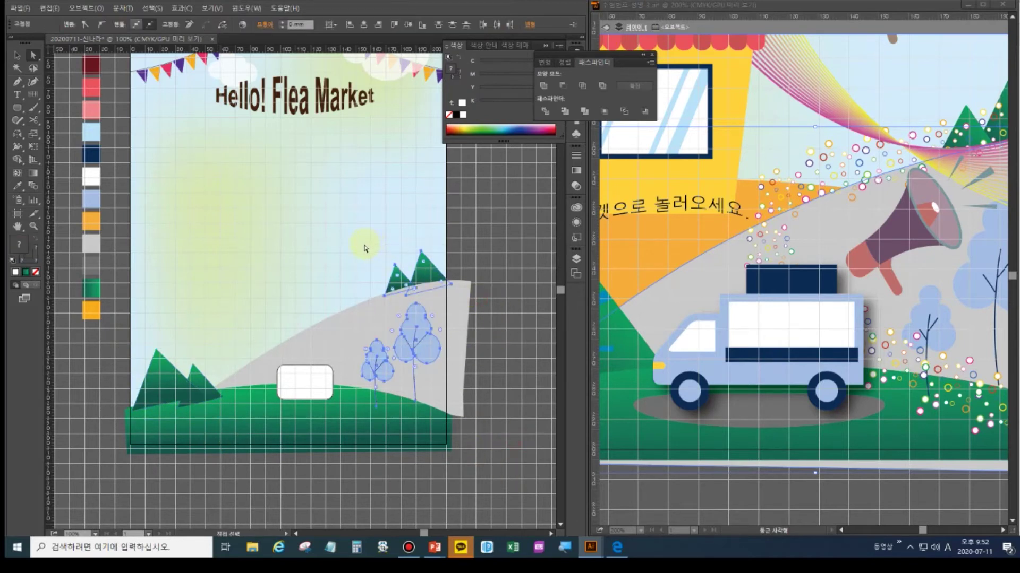
Move the rounded rectangle's lower-left anchor points outward so its left side slopes like the truck's windshield.
{"action": "left_click", "coordinate": [311, 375]}
{"action": "mouse_move", "coordinate": [275, 392]}
{"action": "left_mouse_down"}
{"action": "mouse_move", "coordinate": [285, 404]}
{"action": "mouse_move", "coordinate": [271, 402]}
{"action": "left_mouse_up"}
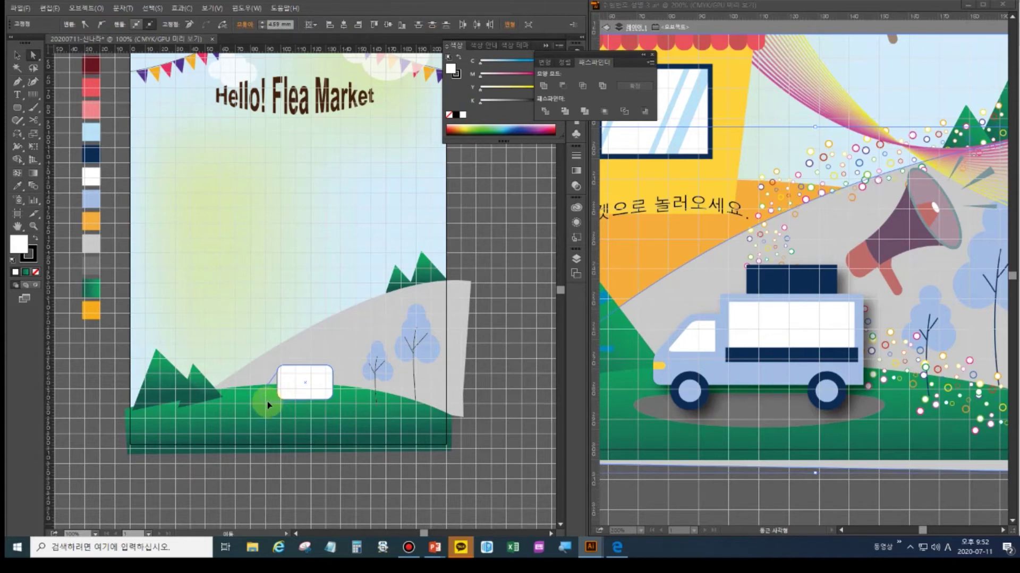
{"action": "left_click_drag", "start_coordinate": [268, 403], "coordinate": [267, 396]}
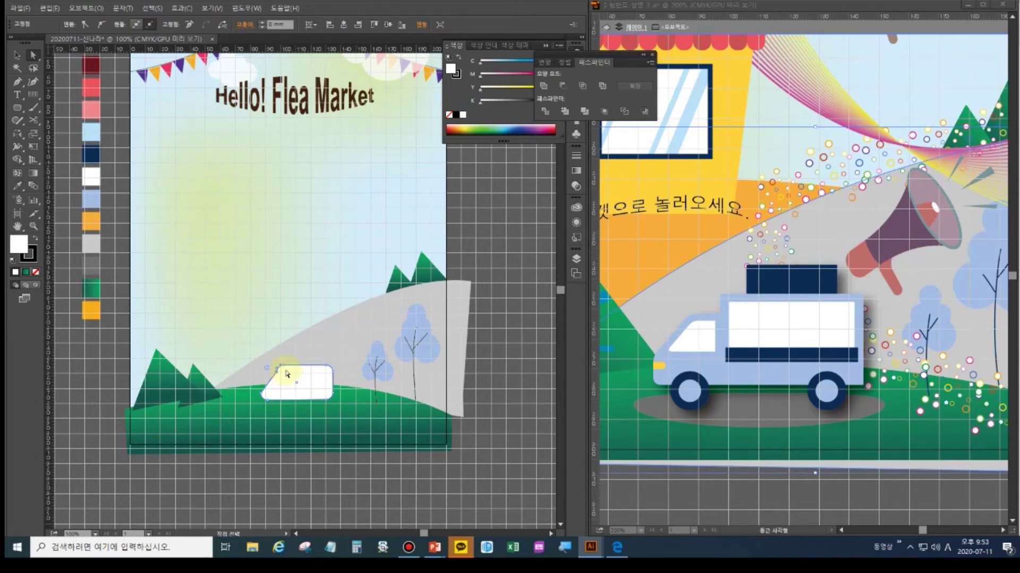
Adjust the anchor point at the upper end of the cab's sloped side to smooth the corner into the roof.
{"action": "scroll", "coordinate": [286, 375], "scroll_direction": "up", "scroll_amount": 2}
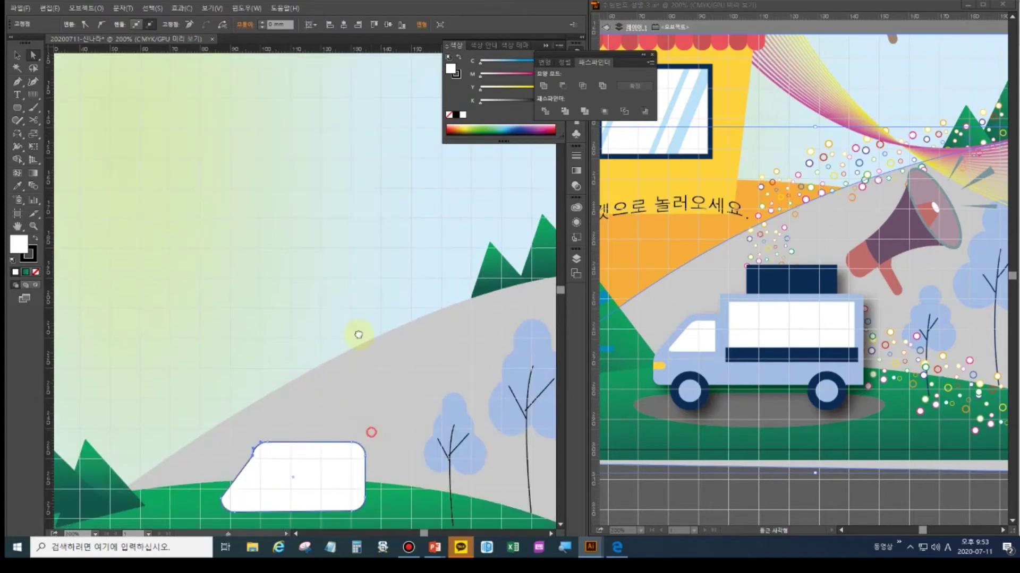
{"action": "left_click", "coordinate": [231, 336]}
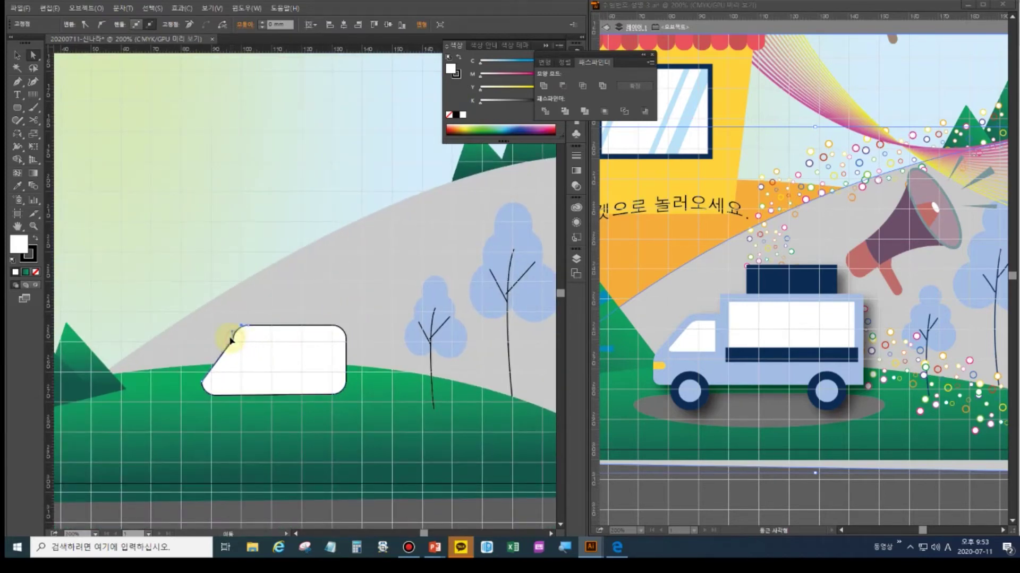
{"action": "left_click", "coordinate": [231, 340]}
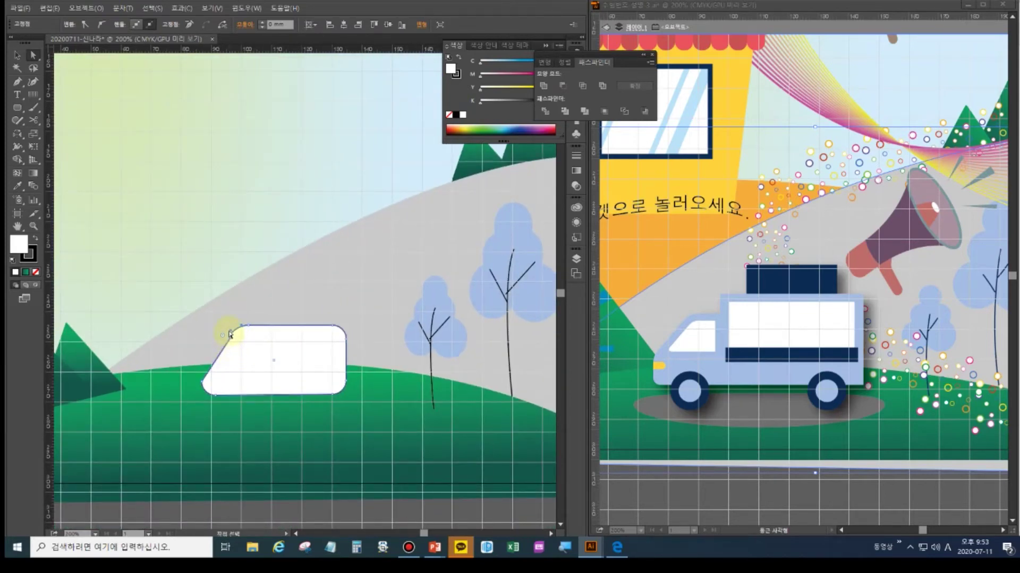
{"action": "left_click", "coordinate": [264, 441]}
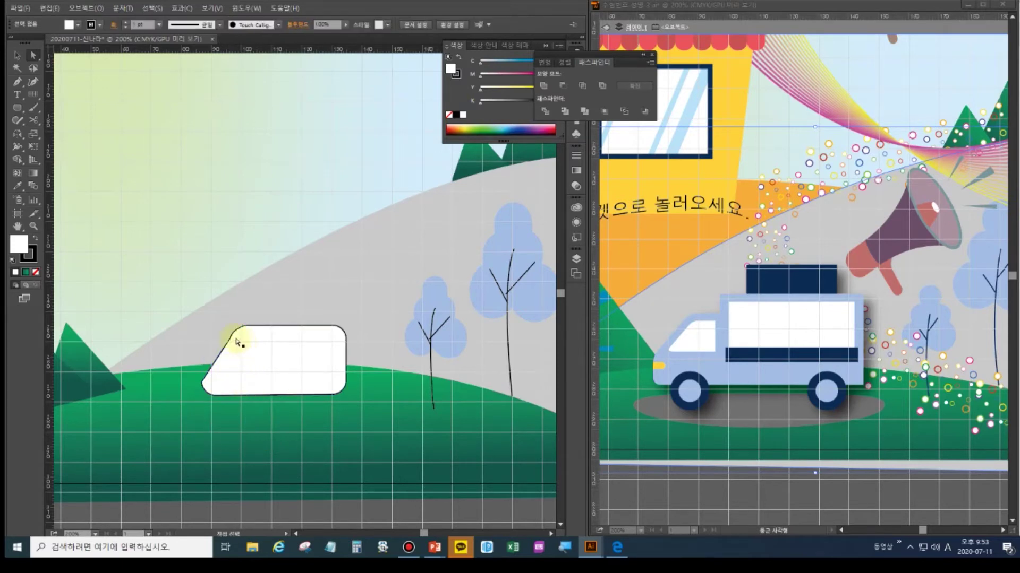
{"action": "left_click", "coordinate": [231, 338]}
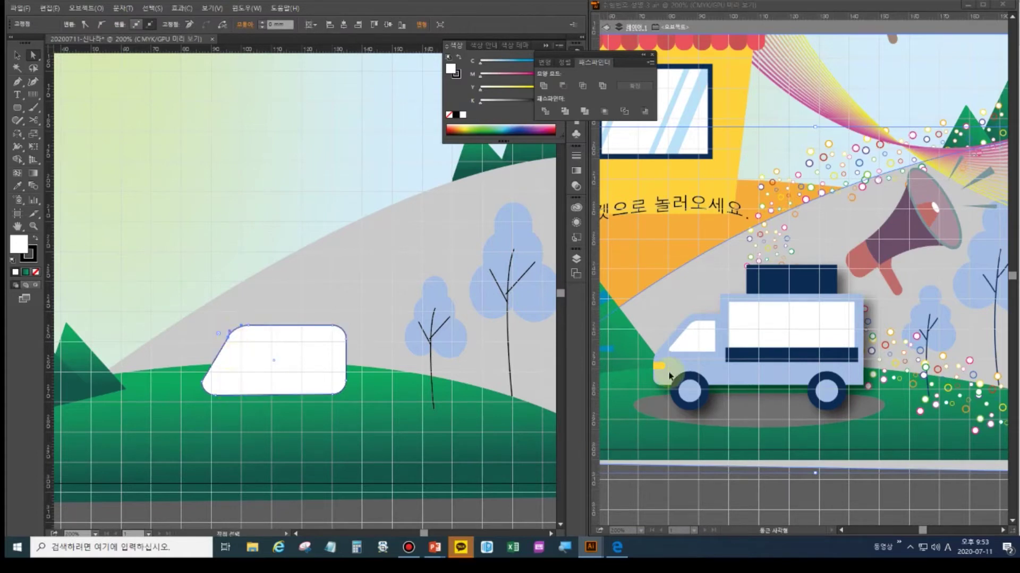
Draw a wider rounded rectangle overlapping the cab's lower edge as the truck's lower body.
{"action": "left_click", "coordinate": [29, 101]}
{"action": "left_click", "coordinate": [17, 107]}
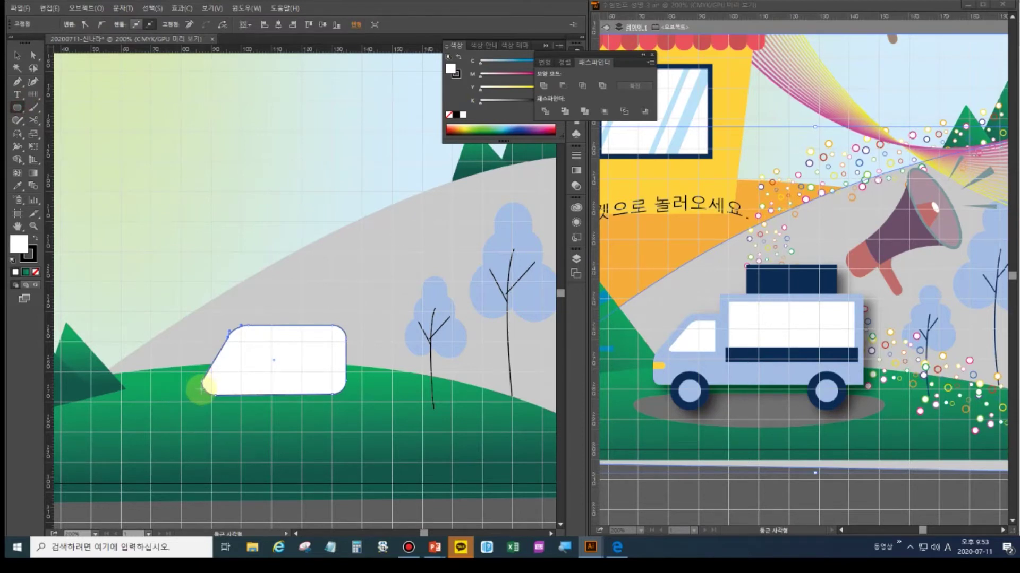
{"action": "left_click_drag", "start_coordinate": [205, 387], "coordinate": [395, 432]}
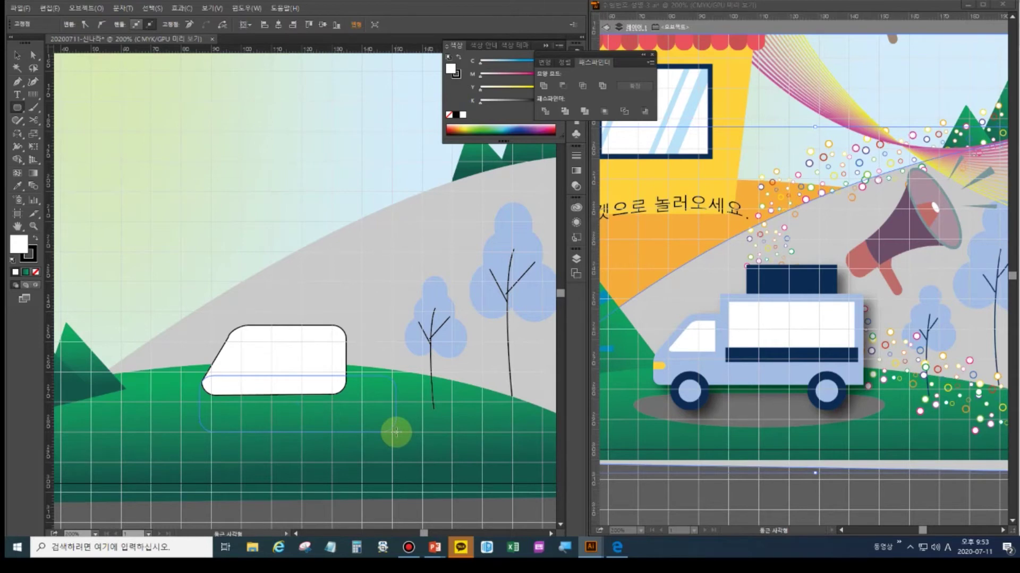
{"action": "left_click_drag", "start_coordinate": [396, 432], "coordinate": [396, 432]}
Unite the cab and lower body into one shape with Pathfinder and move it to the left along the hill.
{"action": "left_click", "coordinate": [17, 55]}
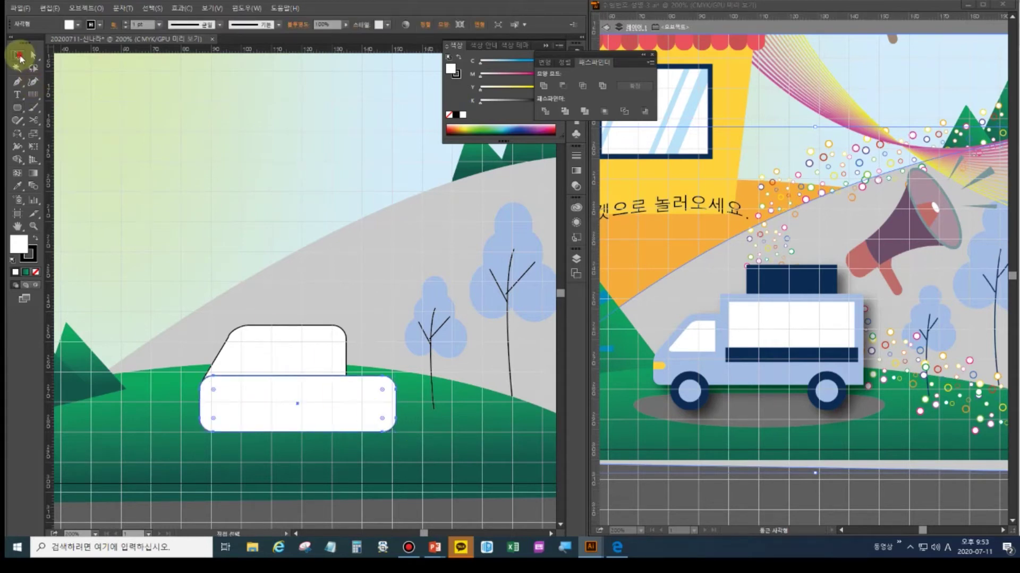
{"action": "left_click", "coordinate": [261, 340], "text": "shift"}
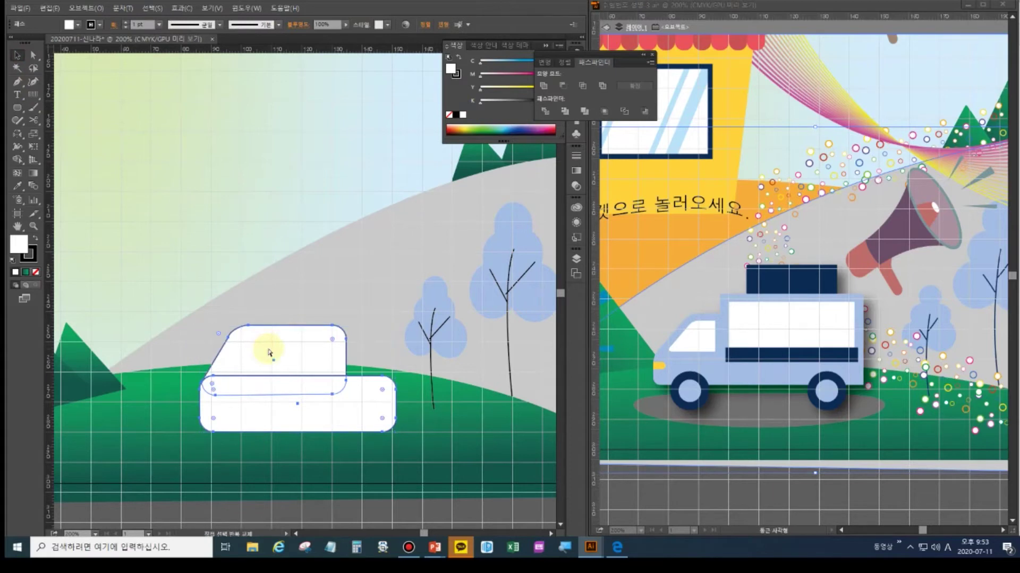
{"action": "left_click", "coordinate": [270, 352]}
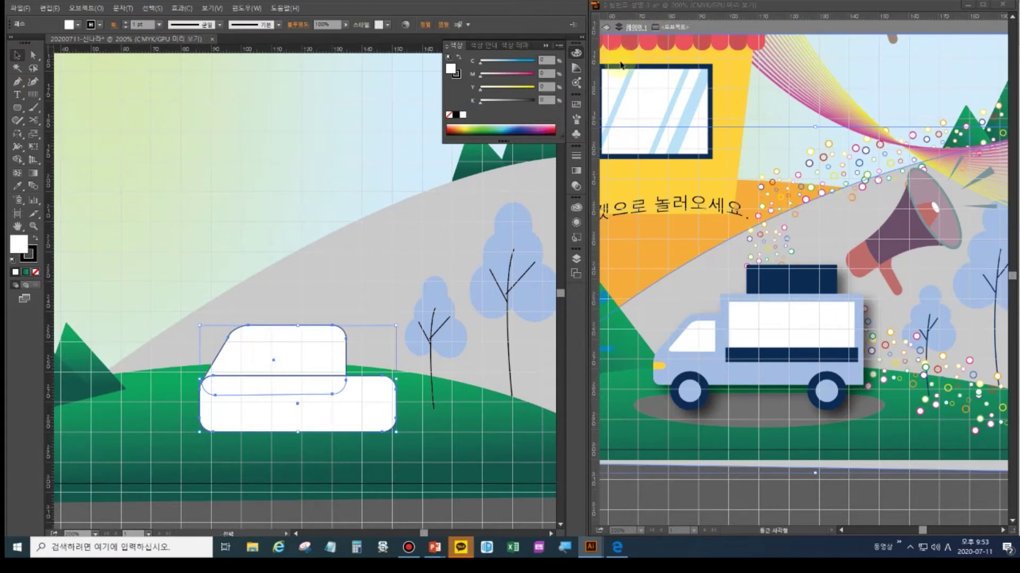
{"action": "key", "text": "shift+ctrl+F9"}
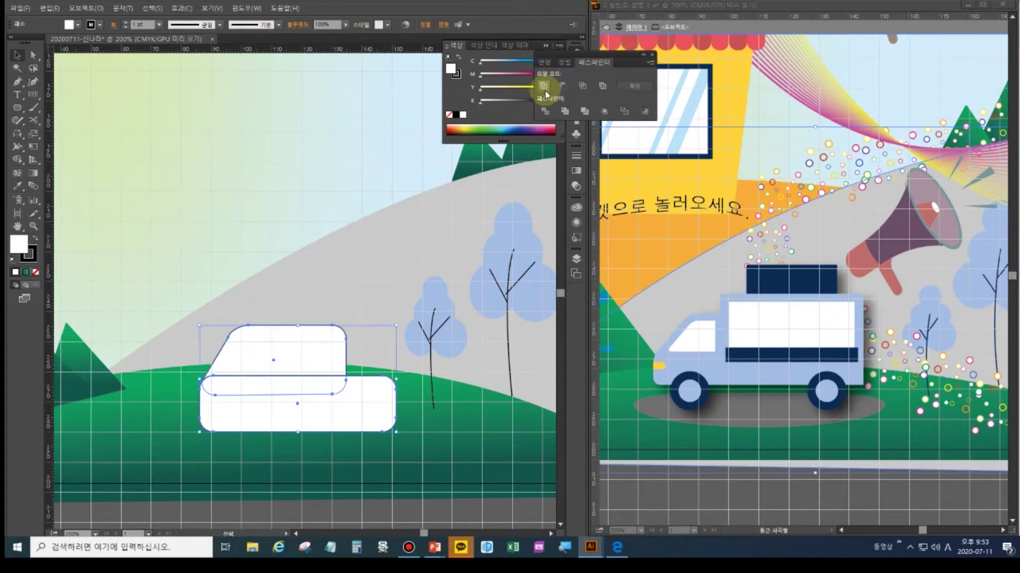
{"action": "left_click", "coordinate": [543, 88]}
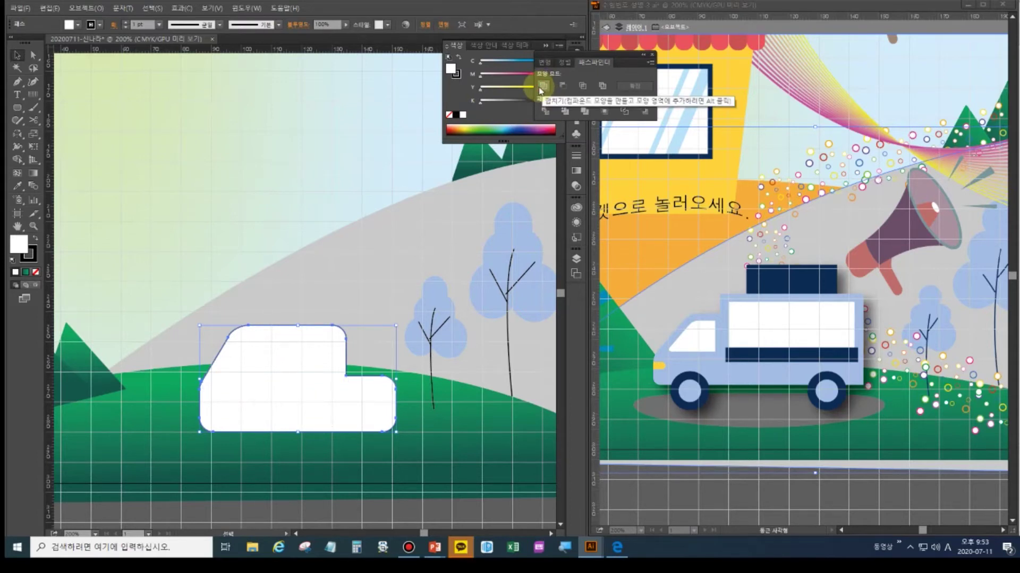
{"action": "left_click_drag", "start_coordinate": [273, 354], "coordinate": [196, 362]}
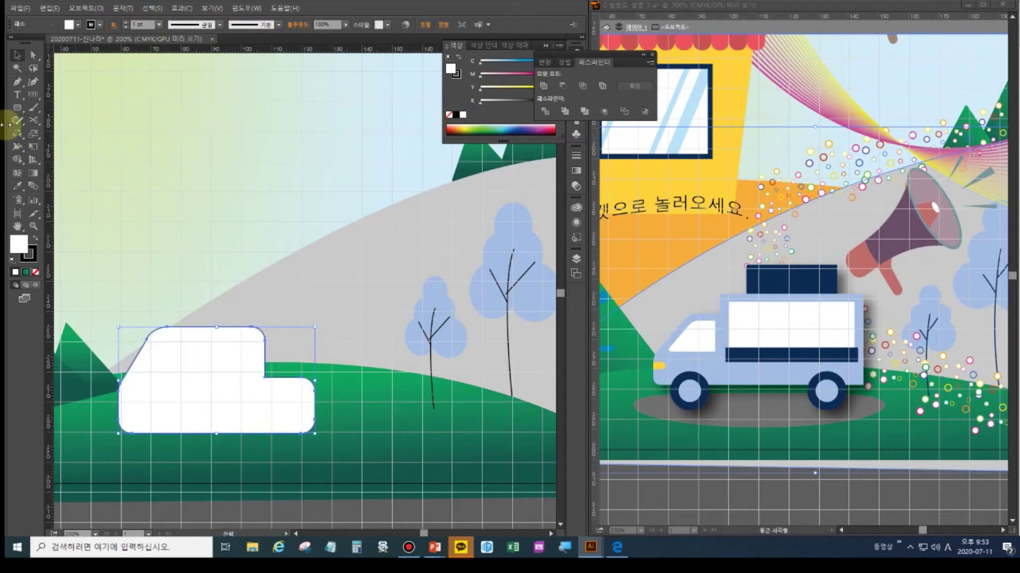
Draw a square-cornered rectangle over the rear of the cab shape as the cargo box, slightly taller than the cab roof.
{"action": "left_click", "coordinate": [19, 107]}
{"action": "left_click_drag", "start_coordinate": [18, 107], "coordinate": [53, 104]}
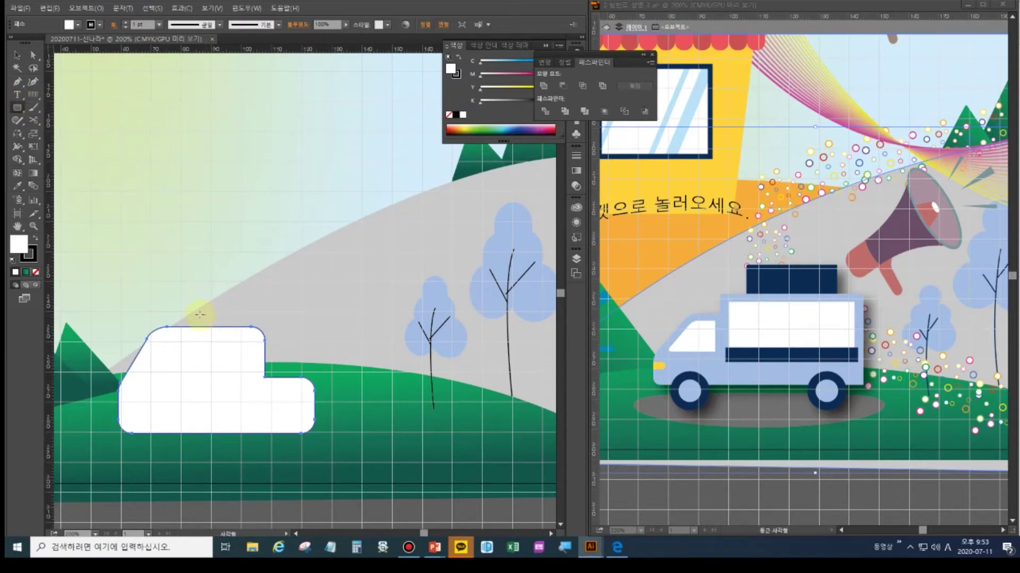
{"action": "left_click_drag", "start_coordinate": [198, 312], "coordinate": [374, 434]}
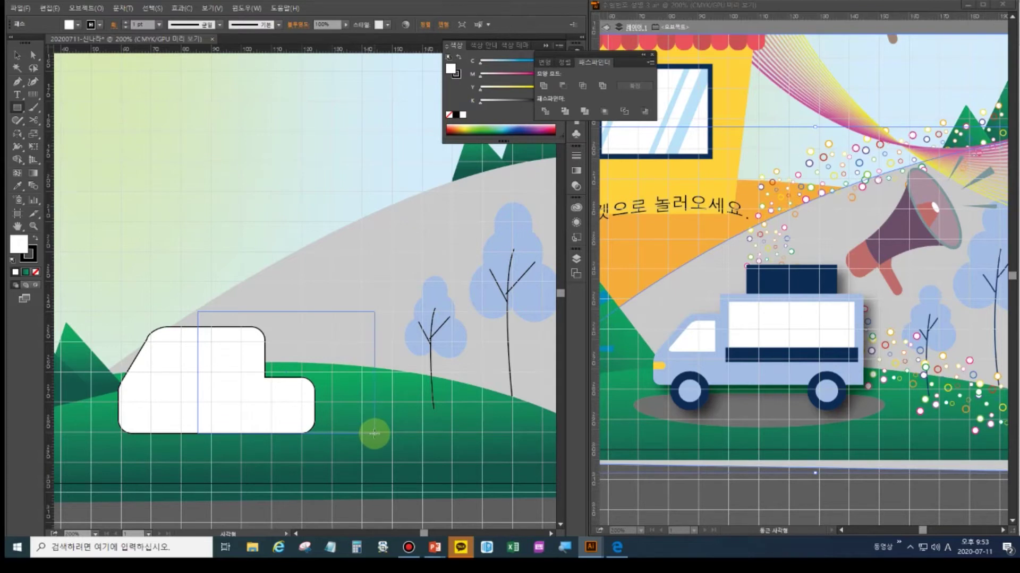
{"action": "left_click_drag", "start_coordinate": [374, 434], "coordinate": [375, 434]}
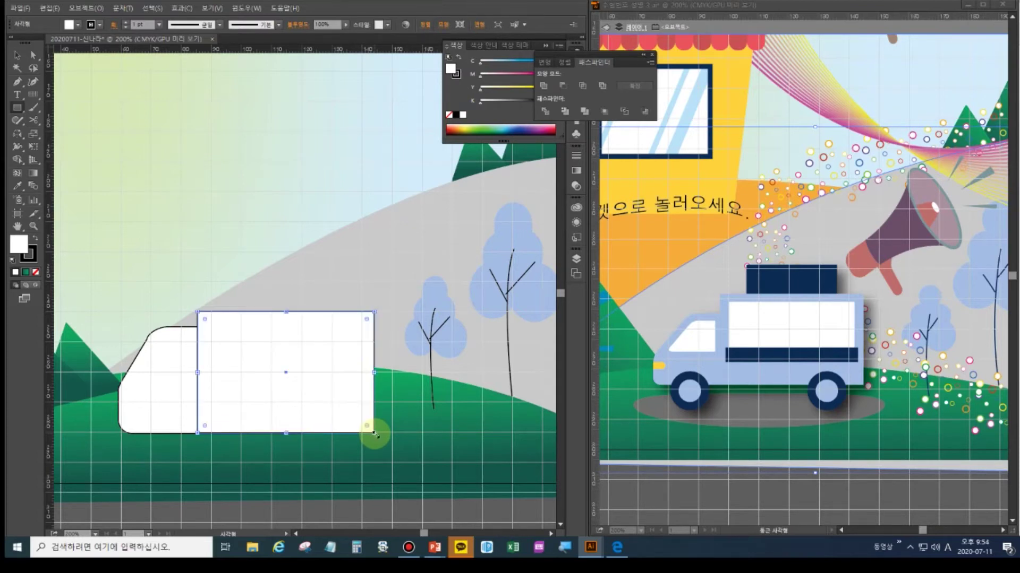
Select the cargo box together with the cab shape and unite them into a single truck silhouette.
{"action": "left_click", "coordinate": [18, 53]}
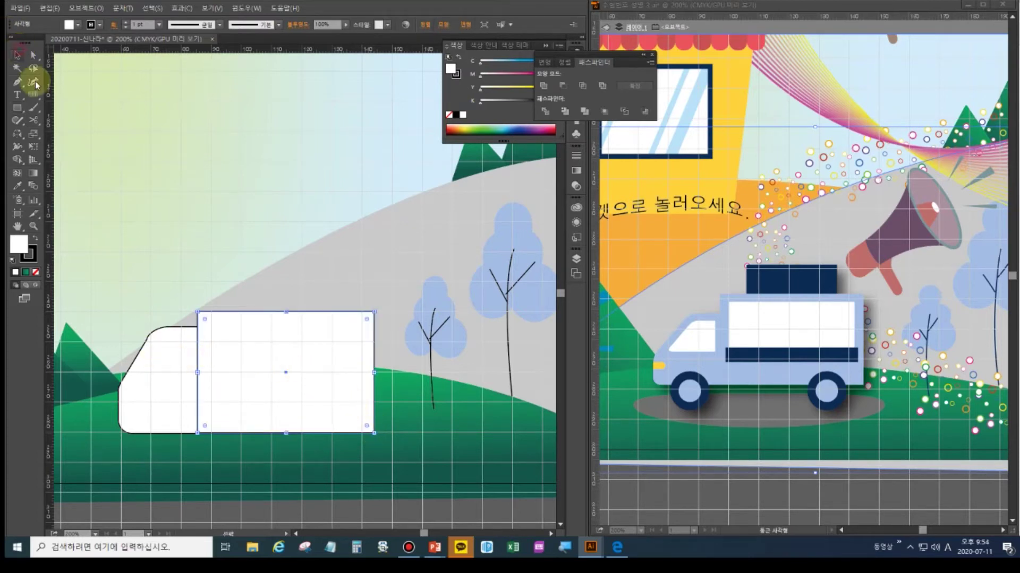
{"action": "left_click", "coordinate": [173, 353], "text": "shift"}
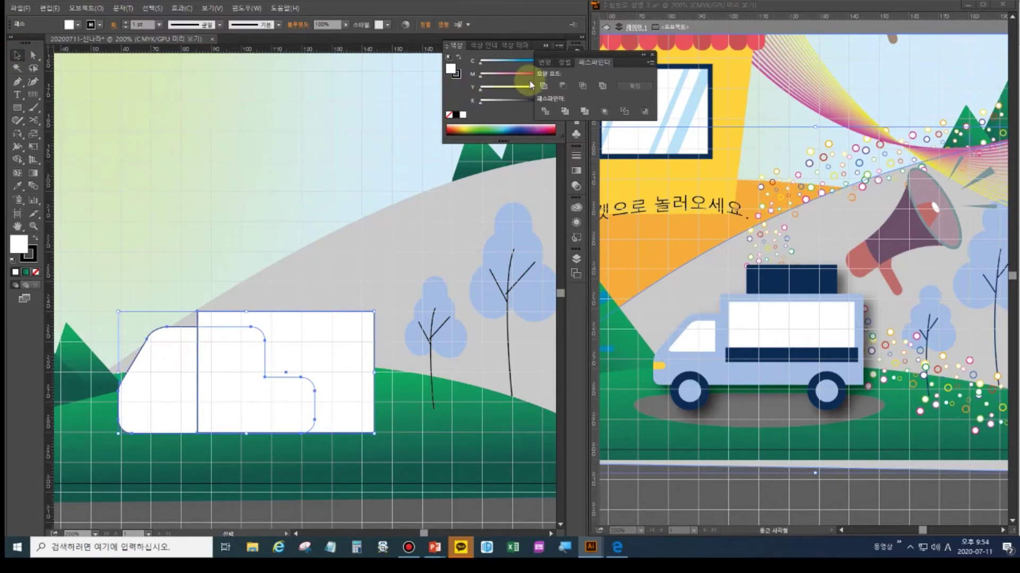
{"action": "left_click", "coordinate": [543, 86]}
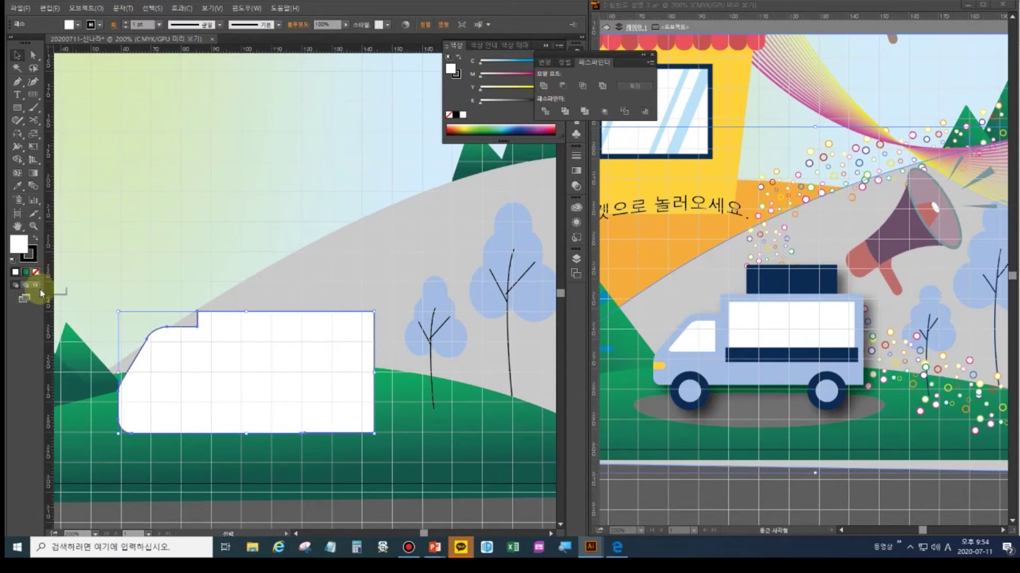
Fill the truck silhouette with the periwinkle blue of the color swatch column and no outline, using the Eyedropper.
{"action": "double_click", "coordinate": [18, 227]}
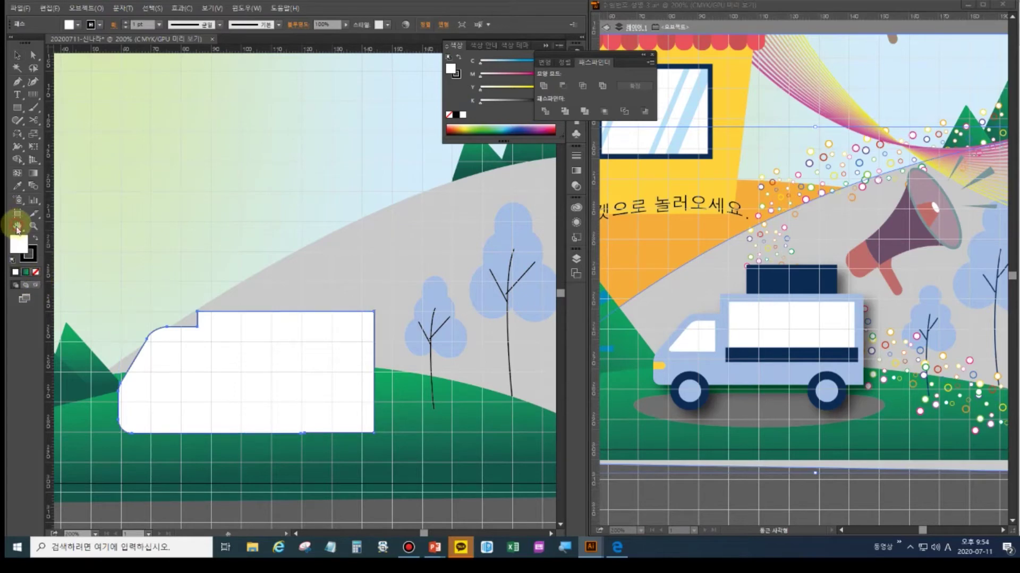
{"action": "left_click_drag", "start_coordinate": [119, 315], "coordinate": [141, 315]}
{"action": "key", "text": "ctrl+0"}
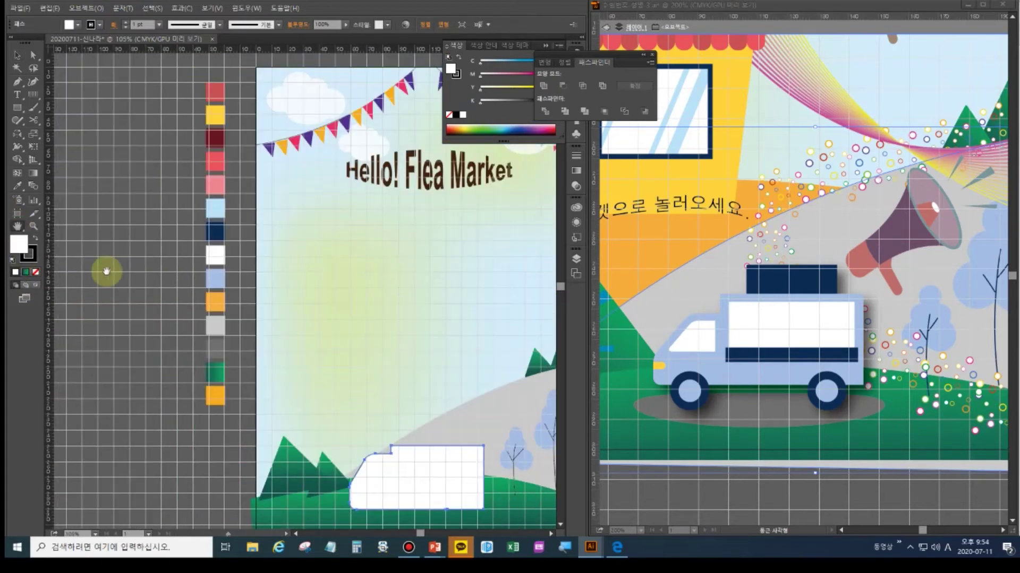
{"action": "left_click", "coordinate": [18, 185]}
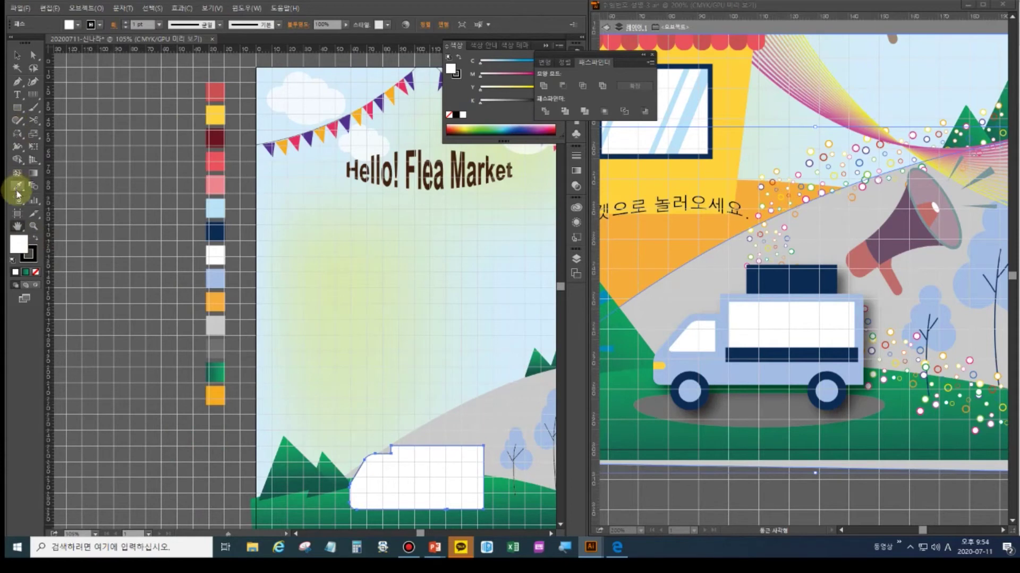
{"action": "left_click", "coordinate": [216, 208]}
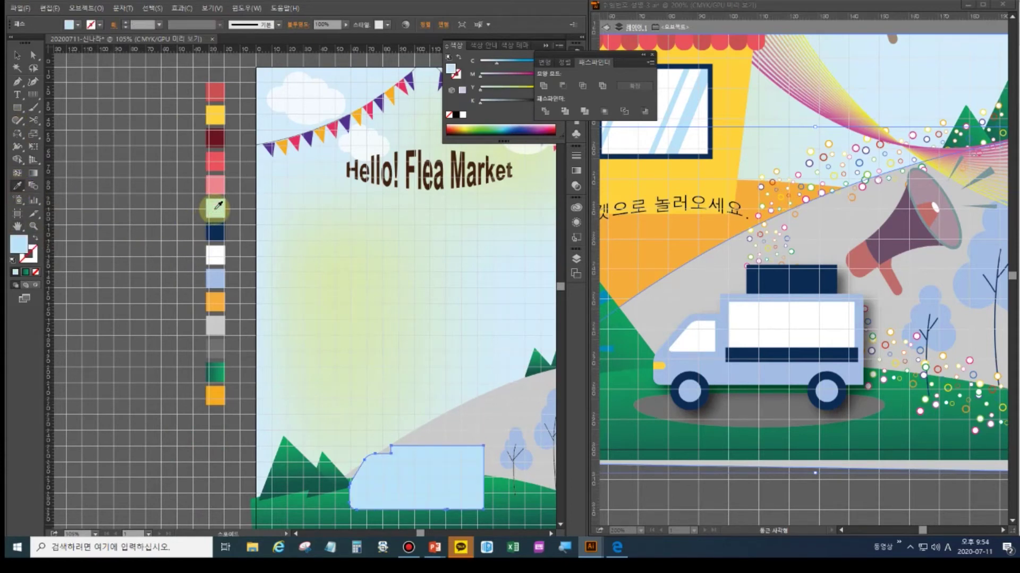
{"action": "left_click", "coordinate": [221, 280]}
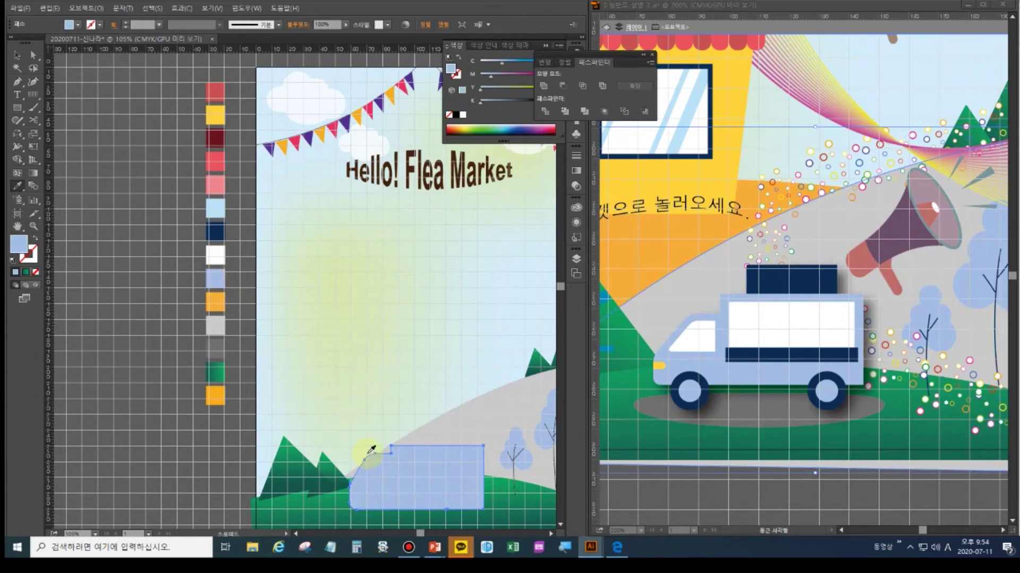
{"action": "scroll", "coordinate": [372, 449], "scroll_direction": "up", "scroll_amount": 2}
{"action": "scroll", "coordinate": [367, 455], "scroll_direction": "down", "scroll_amount": 2}
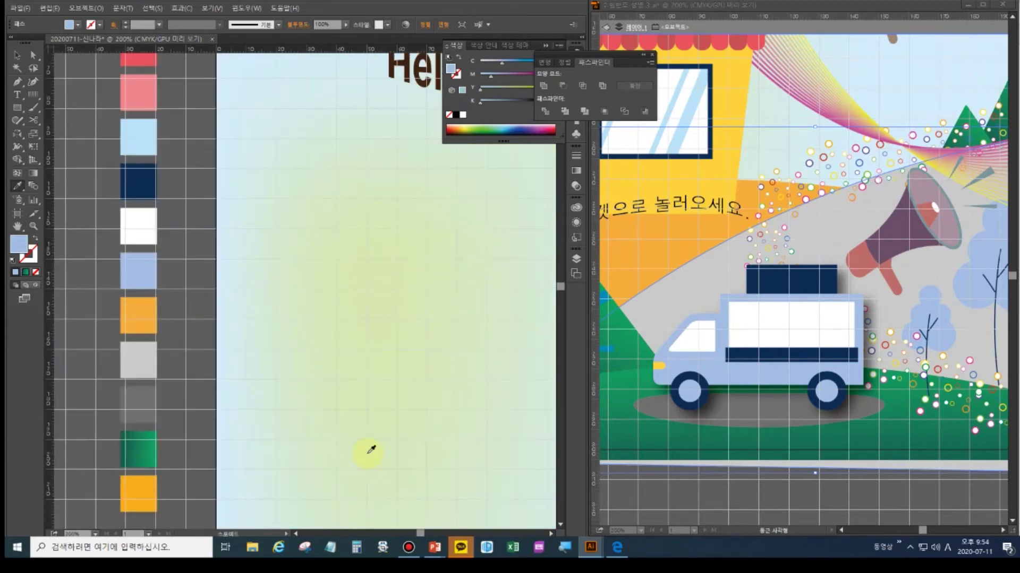
Lower the cab roof by moving its front anchor points down, making the step below the cargo box roof taller, and deselect the truck.
{"action": "scroll", "coordinate": [398, 456], "scroll_direction": "up", "scroll_amount": 2}
{"action": "left_click_drag", "start_coordinate": [322, 131], "coordinate": [241, 138]}
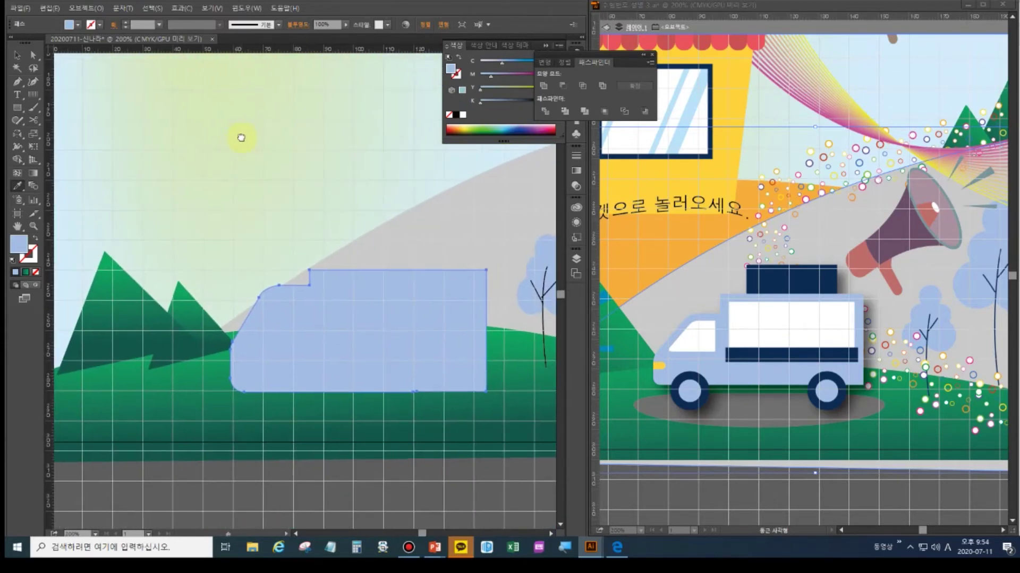
{"action": "key", "text": "a"}
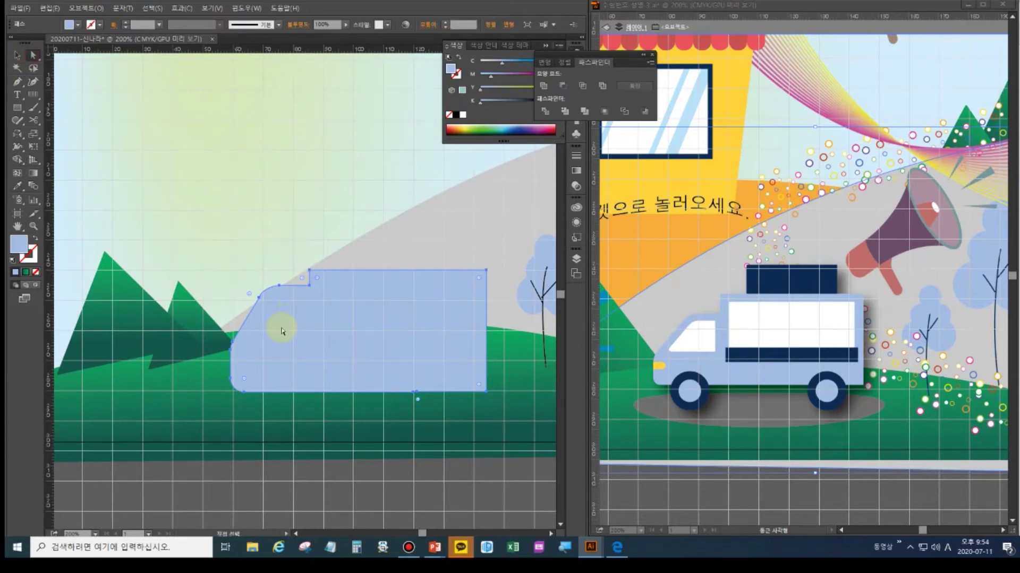
{"action": "left_click", "coordinate": [235, 279]}
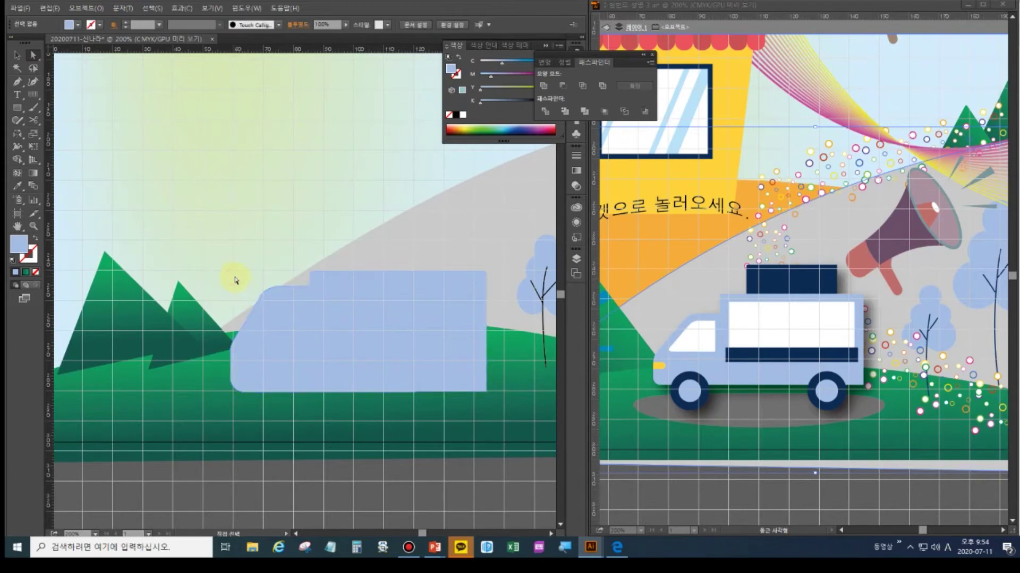
{"action": "left_click", "coordinate": [289, 298]}
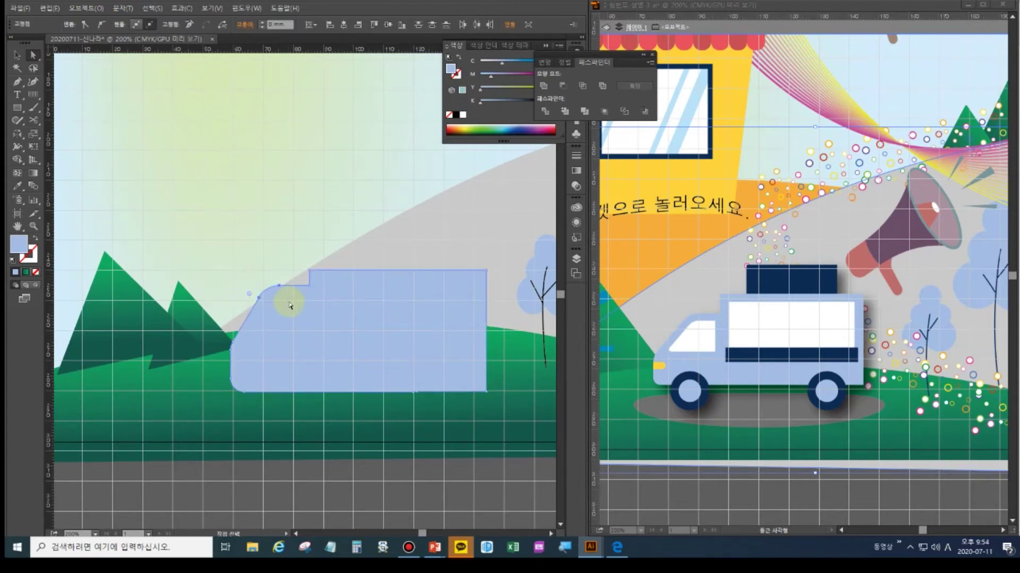
{"action": "left_click", "coordinate": [310, 287]}
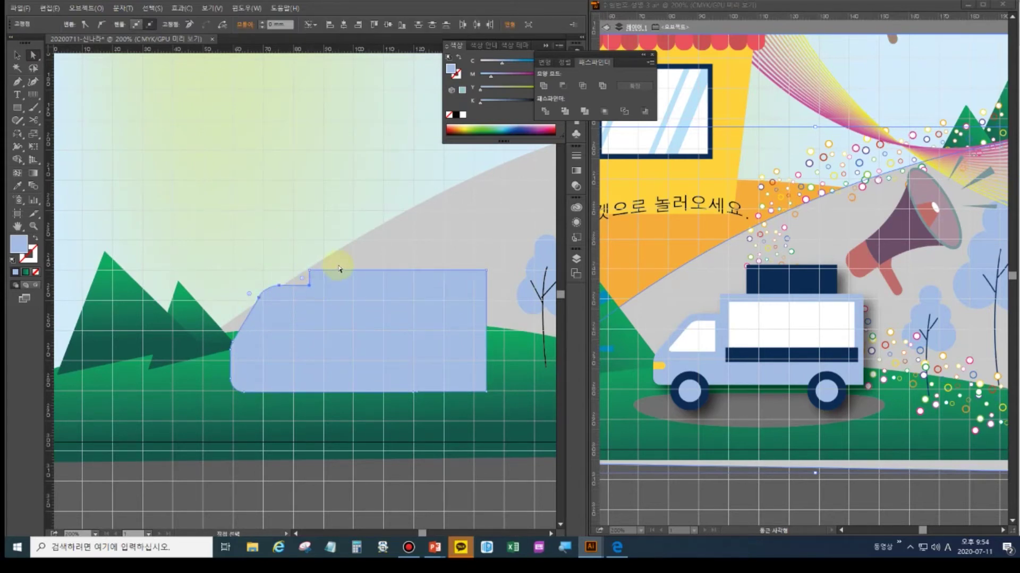
{"action": "key", "text": "Down"}
{"action": "key", "text": "Down"}
{"action": "key", "text": "Down"}
{"action": "key", "text": "Down"}
{"action": "key", "text": "Down"}
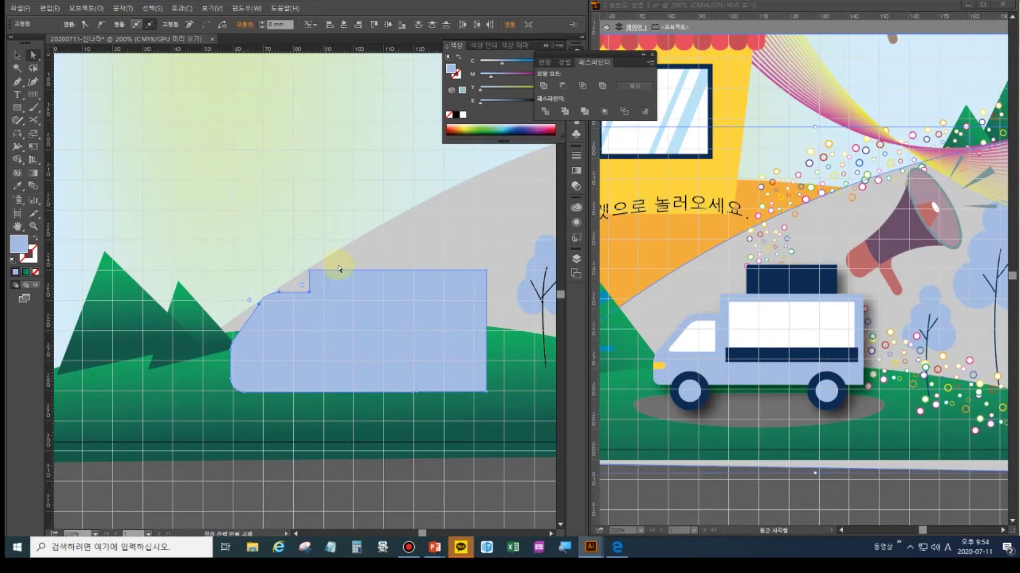
{"action": "key", "text": "Down"}
{"action": "key", "text": "Down"}
{"action": "key", "text": "Down"}
{"action": "key", "text": "Down"}
{"action": "key", "text": "Down"}
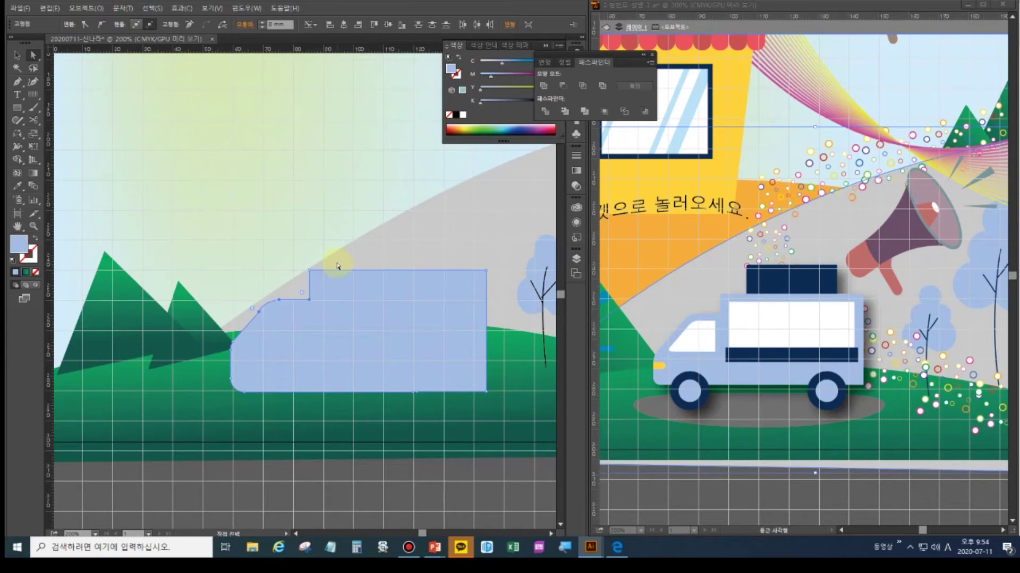
{"action": "left_click", "coordinate": [17, 83]}
{"action": "left_click", "coordinate": [201, 422], "text": "ctrl"}
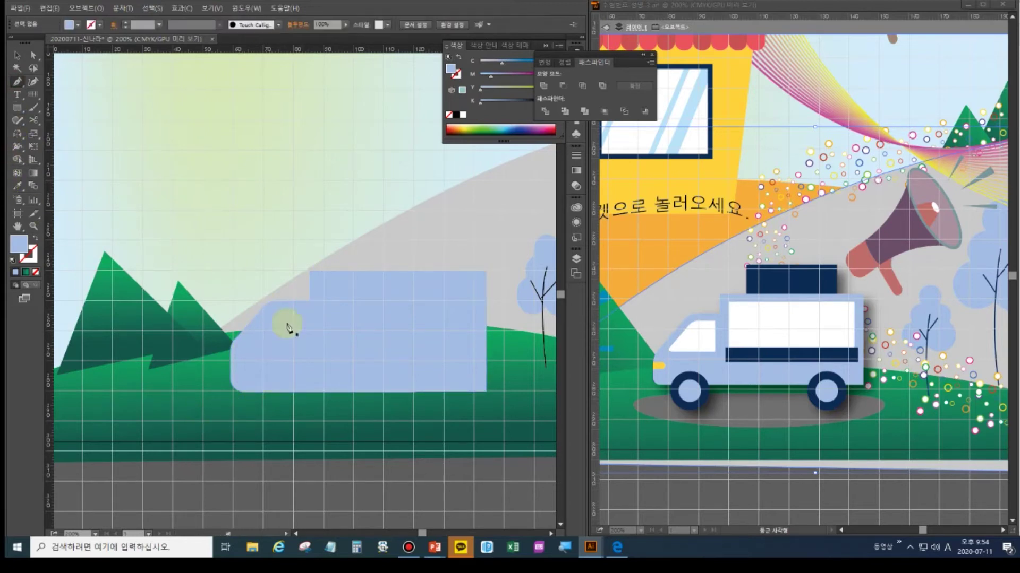
Draw a small rounded rectangle inside the cab as its window and give it the default white fill with black outline.
{"action": "left_click", "coordinate": [20, 109]}
{"action": "left_click_drag", "start_coordinate": [20, 109], "coordinate": [48, 121]}
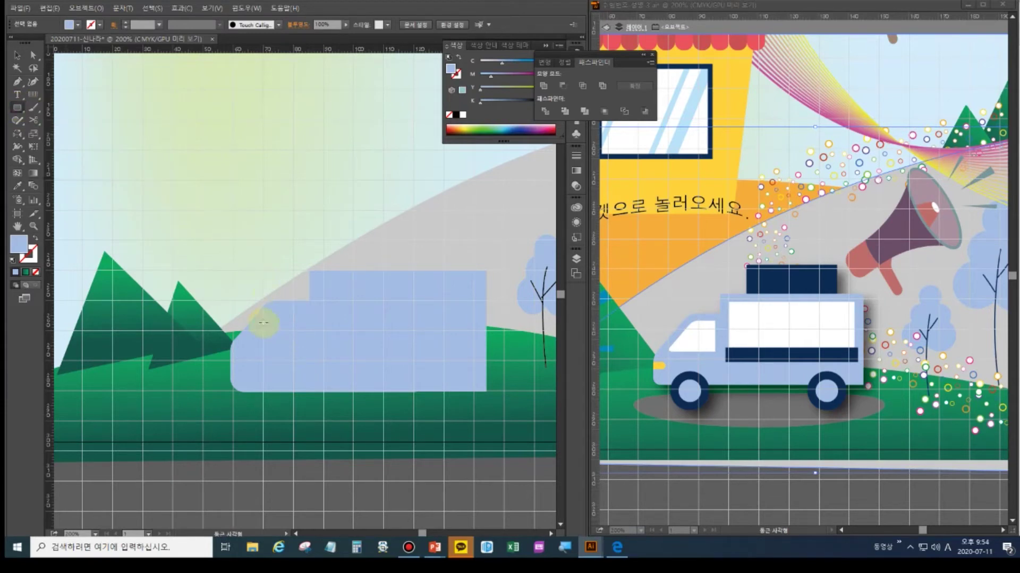
{"action": "left_click_drag", "start_coordinate": [271, 314], "coordinate": [322, 350]}
{"action": "left_click", "coordinate": [33, 55]}
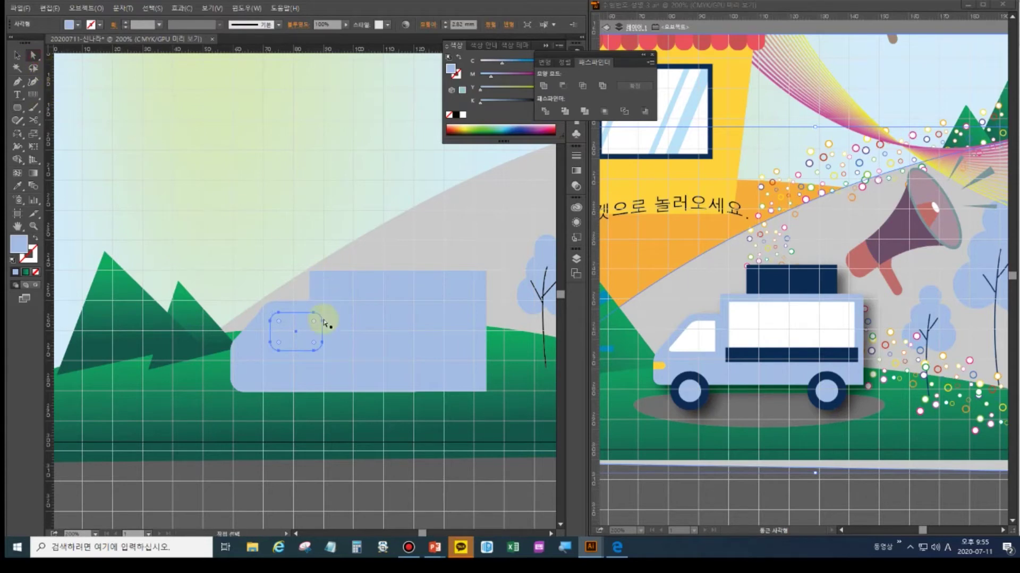
{"action": "left_click", "coordinate": [332, 363]}
{"action": "left_click", "coordinate": [313, 334]}
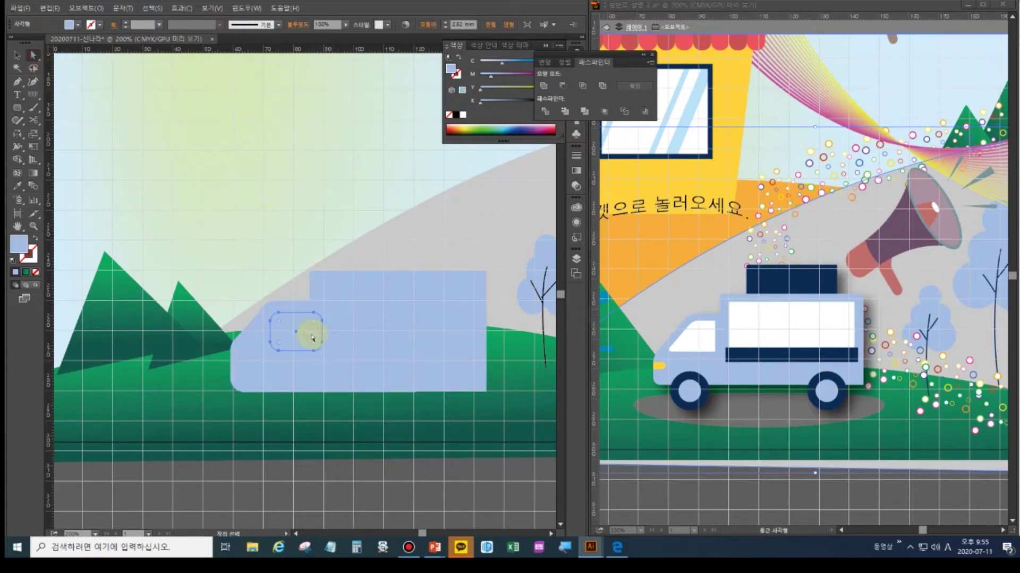
{"action": "left_click", "coordinate": [14, 260]}
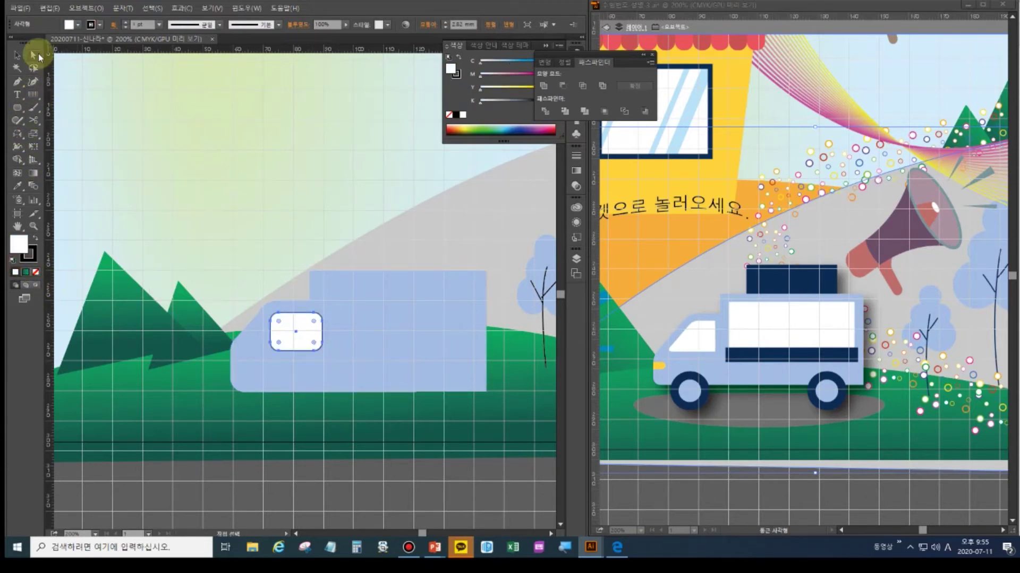
Square off the window's two rear corners by deleting their outermost anchor points.
{"action": "left_click", "coordinate": [325, 361]}
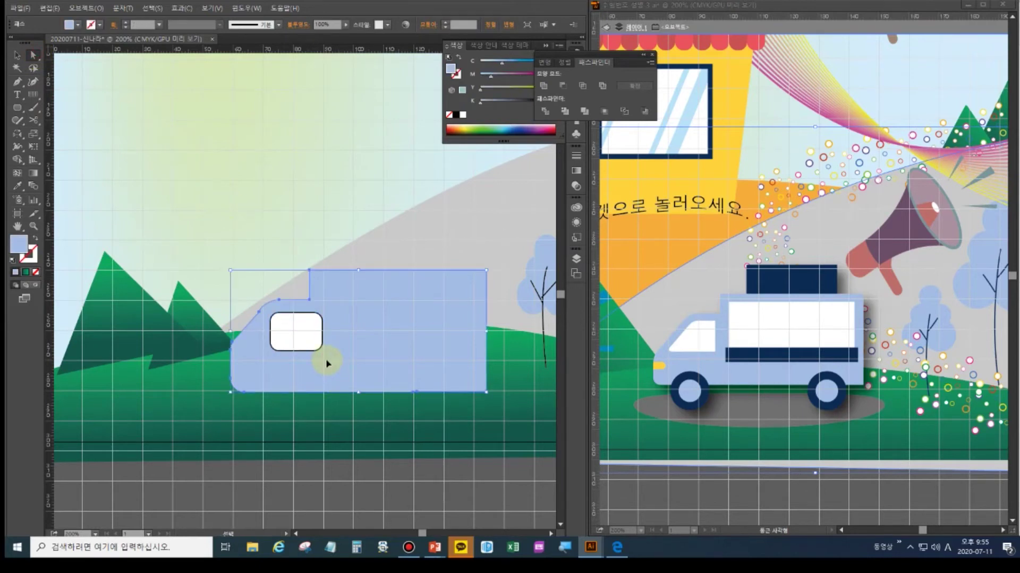
{"action": "key", "text": "ctrl+shift+a"}
{"action": "left_click", "coordinate": [316, 315]}
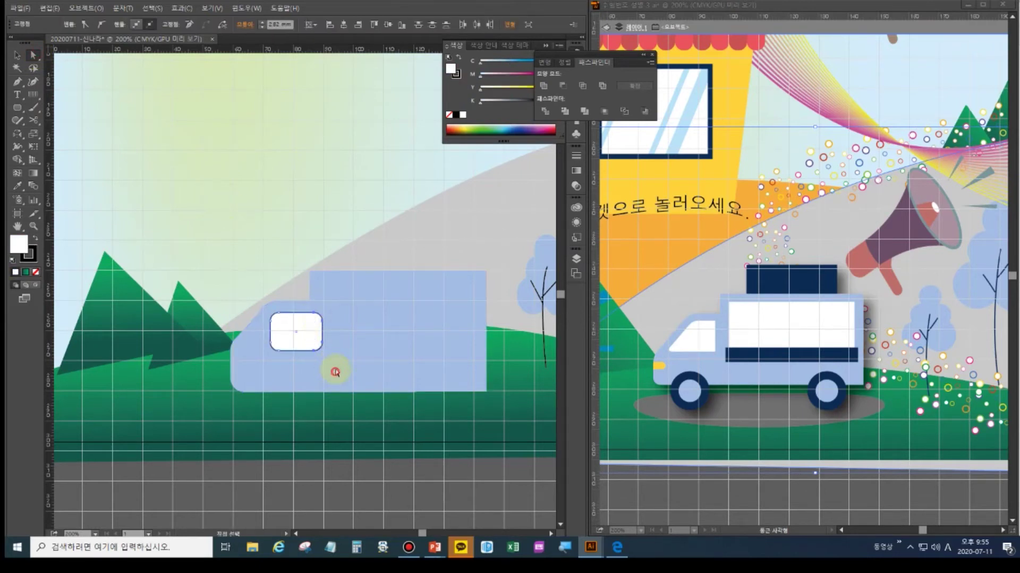
{"action": "left_click_drag", "start_coordinate": [321, 317], "coordinate": [337, 357]}
{"action": "key", "text": "Delete"}
{"action": "left_click", "coordinate": [307, 312]}
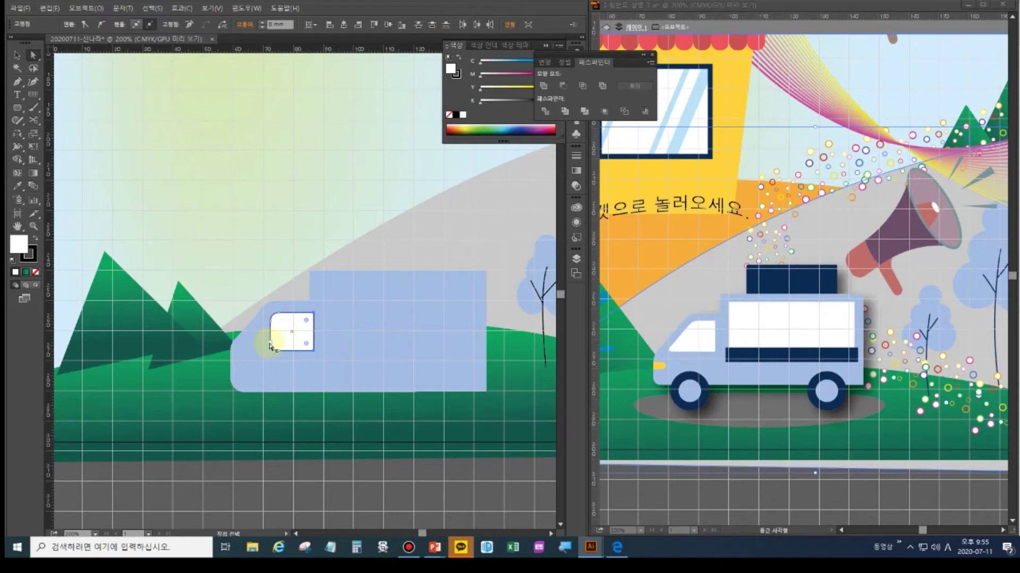
Shift the window's lower front anchor points toward the truck's nose to slant its front edge like a windshield.
{"action": "left_click", "coordinate": [264, 341]}
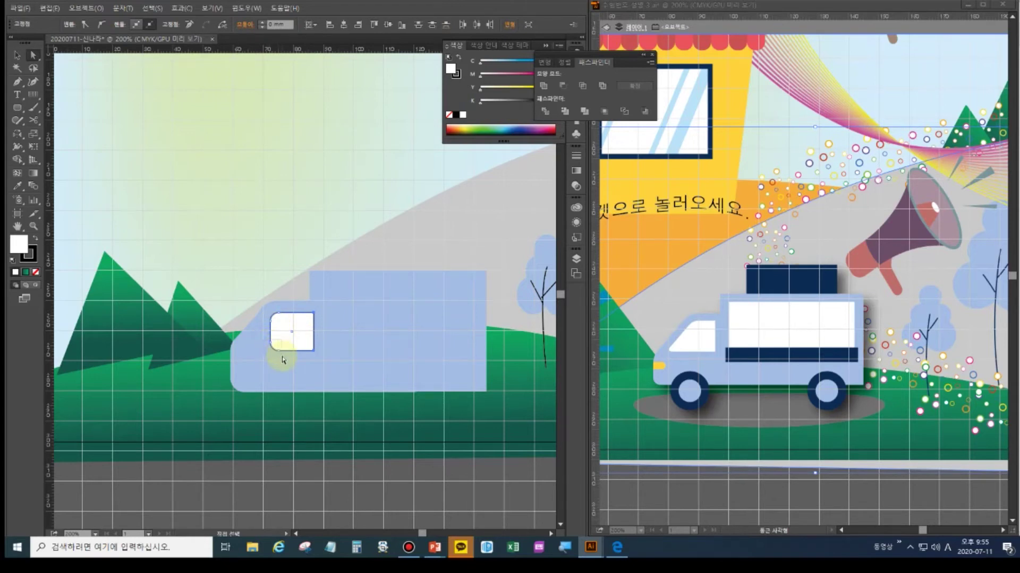
{"action": "key", "text": "Left"}
{"action": "key", "text": "Left"}
{"action": "key", "text": "Left"}
{"action": "key", "text": "Left"}
{"action": "key", "text": "Left"}
{"action": "key", "text": "Left"}
{"action": "key", "text": "Left"}
{"action": "key", "text": "Left"}
{"action": "key", "text": "Left"}
{"action": "key", "text": "Left"}
{"action": "key", "text": "Left"}
{"action": "key", "text": "Left"}
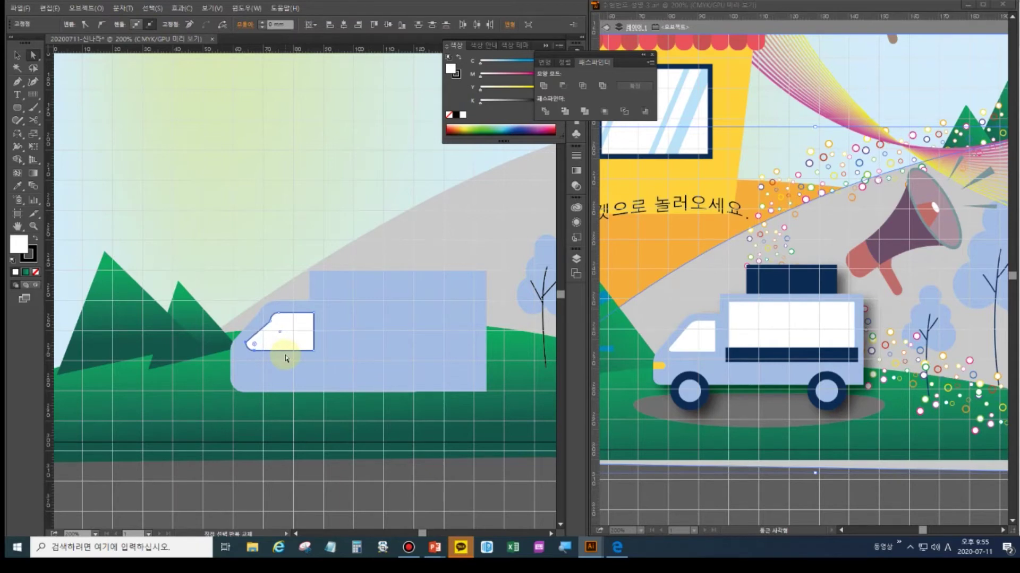
Remove the surplus anchor point at the window's upper front corner so the slanted edge runs smoothly.
{"action": "left_click", "coordinate": [270, 323]}
{"action": "left_click", "coordinate": [18, 84]}
{"action": "left_click_drag", "start_coordinate": [18, 84], "coordinate": [64, 101]}
{"action": "left_click", "coordinate": [270, 322]}
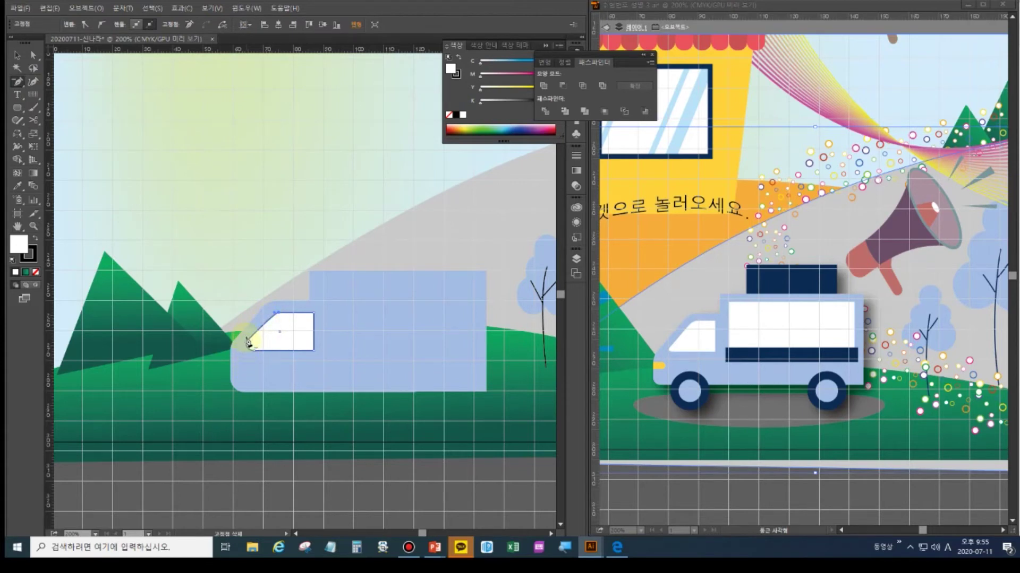
Fine-tune the window's upper and lower front anchor points so the slanted edge runs parallel to the cab's front.
{"action": "left_click", "coordinate": [33, 55]}
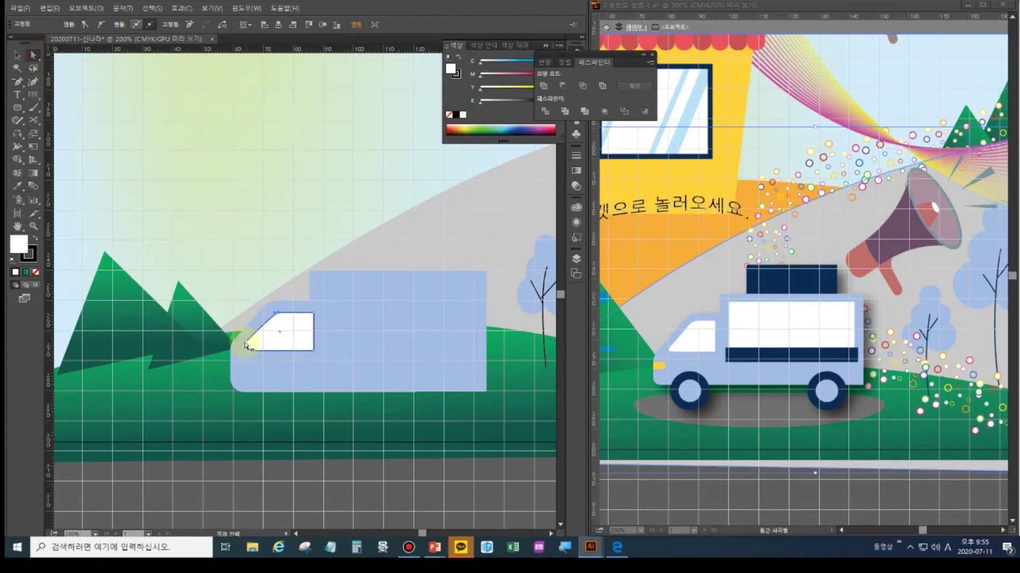
{"action": "left_click_drag", "start_coordinate": [245, 342], "coordinate": [239, 351]}
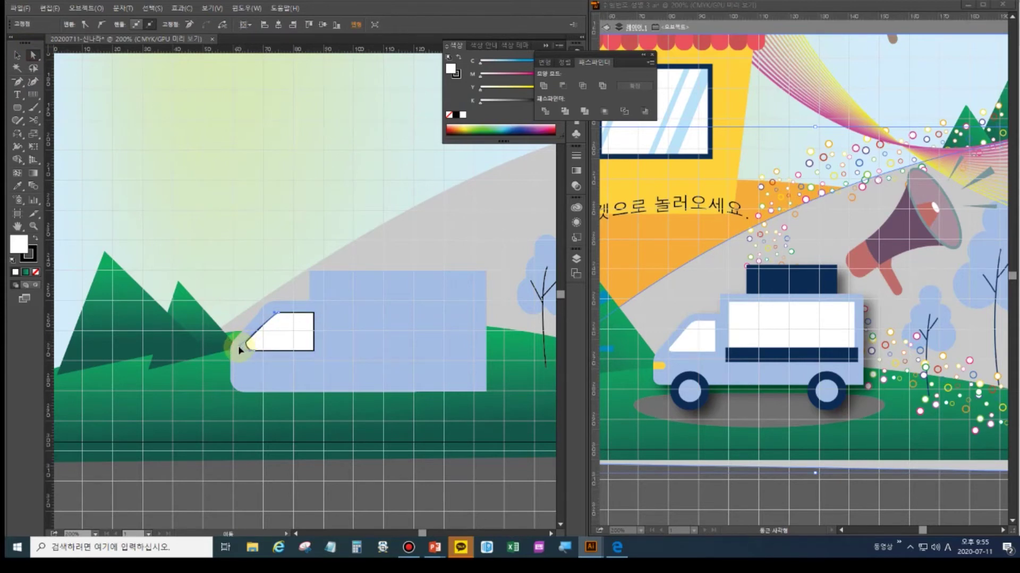
{"action": "left_click_drag", "start_coordinate": [280, 315], "coordinate": [271, 314]}
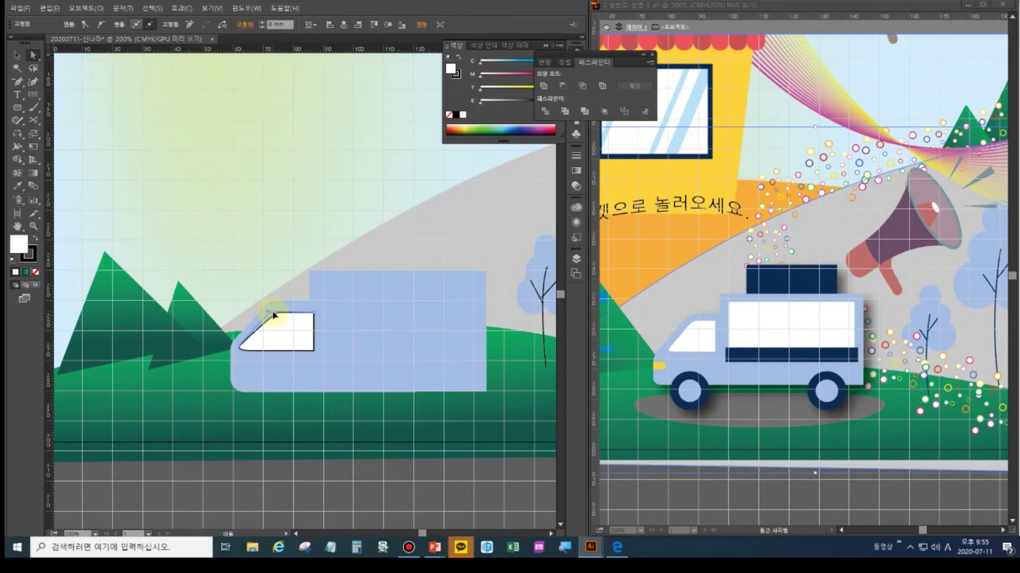
{"action": "left_click_drag", "start_coordinate": [274, 315], "coordinate": [268, 312]}
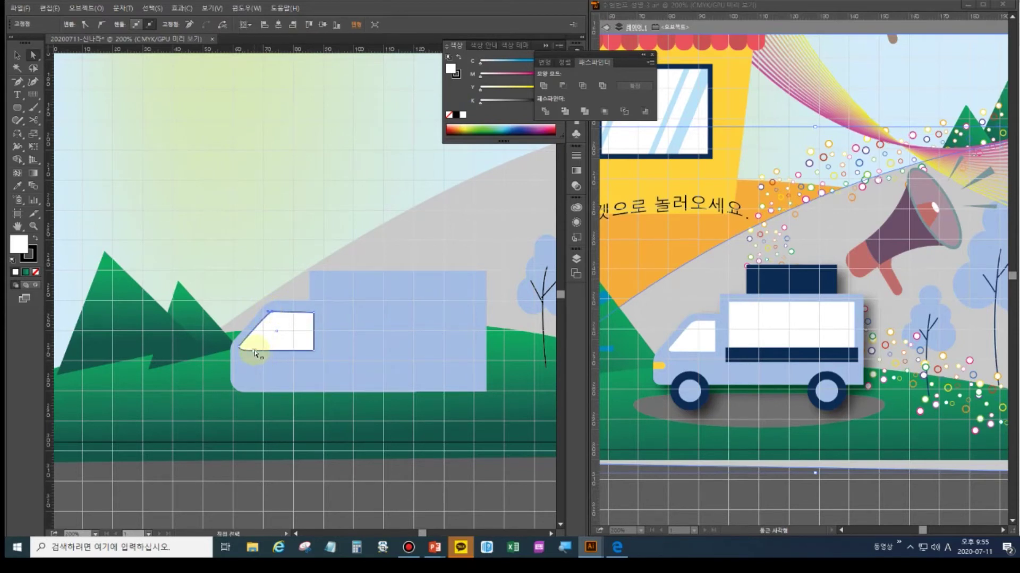
{"action": "left_click_drag", "start_coordinate": [241, 350], "coordinate": [242, 351]}
{"action": "left_click", "coordinate": [238, 391]}
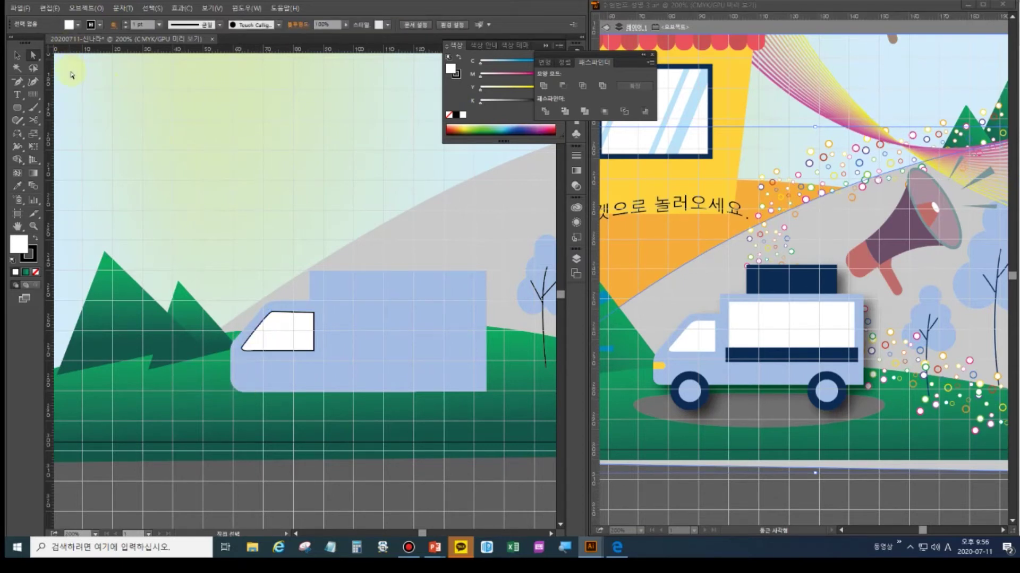
Remove the outline from the cab window, keeping its white fill.
{"action": "left_click", "coordinate": [277, 326]}
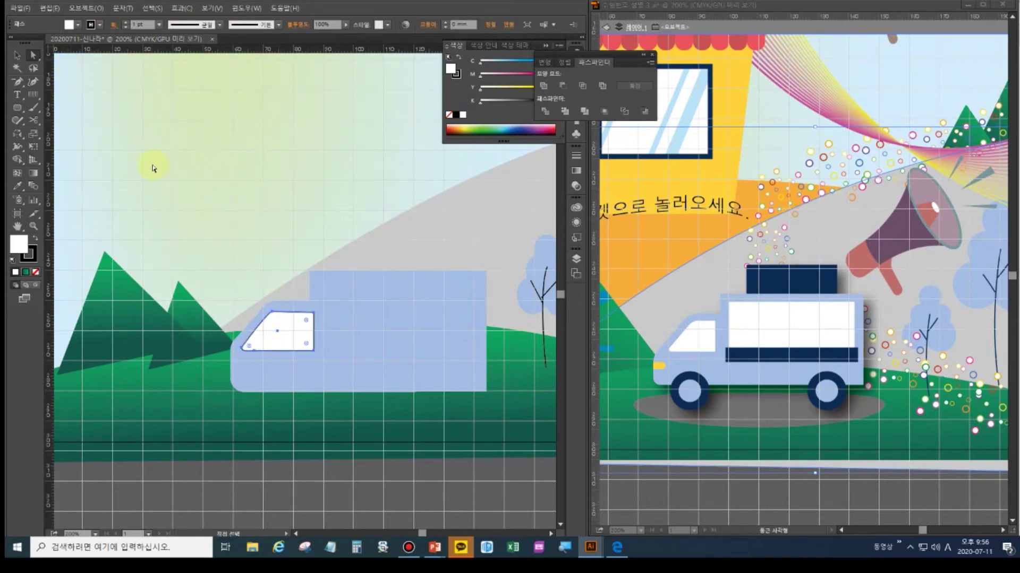
{"action": "left_click", "coordinate": [29, 256]}
{"action": "left_click", "coordinate": [35, 272]}
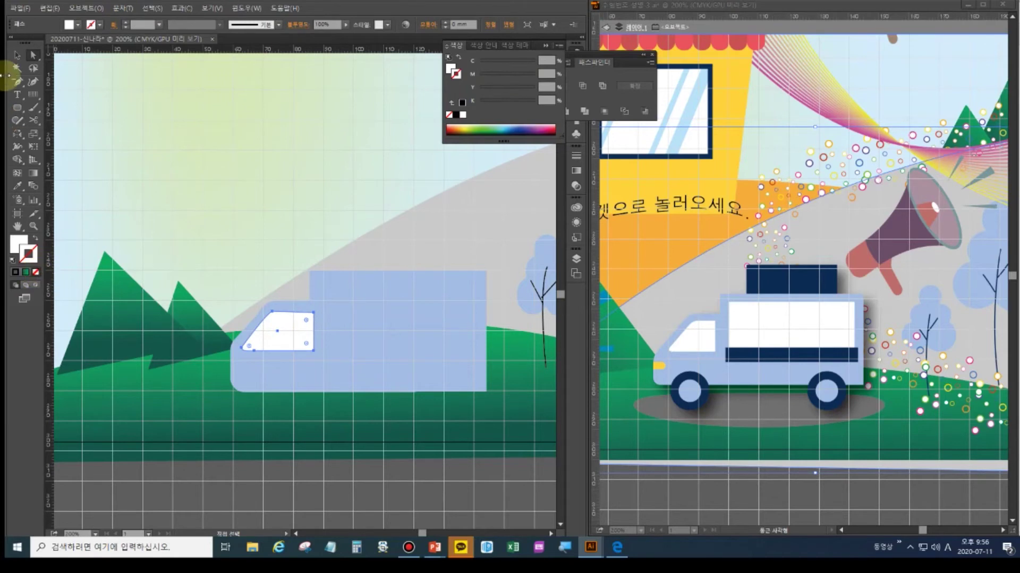
{"action": "left_click", "coordinate": [17, 55]}
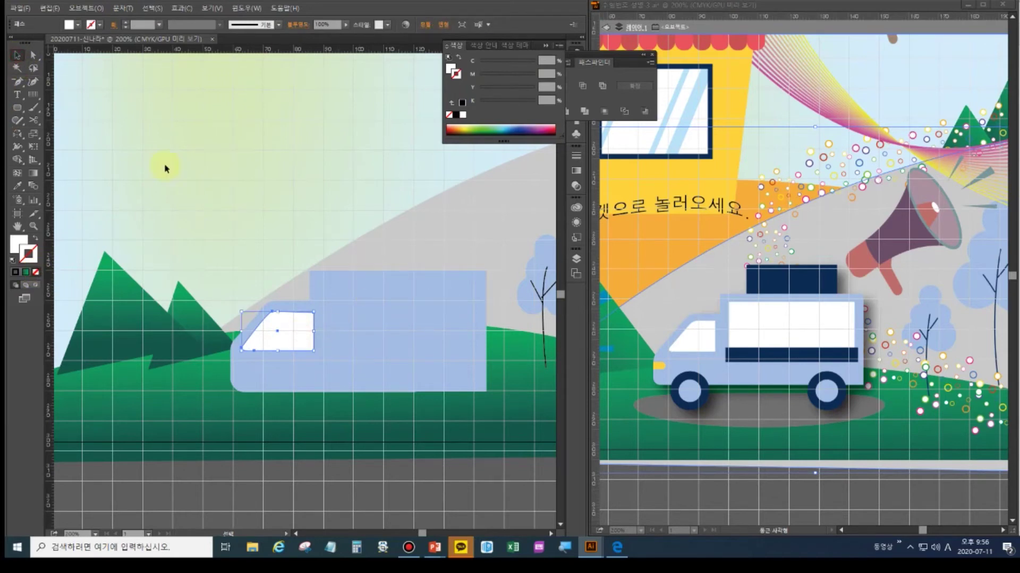
Draw a square-cornered white rectangle inside the cargo box as its side panel, leaving a thin blue border above and behind it.
{"action": "left_click", "coordinate": [19, 107]}
{"action": "left_click_drag", "start_coordinate": [20, 108], "coordinate": [58, 105]}
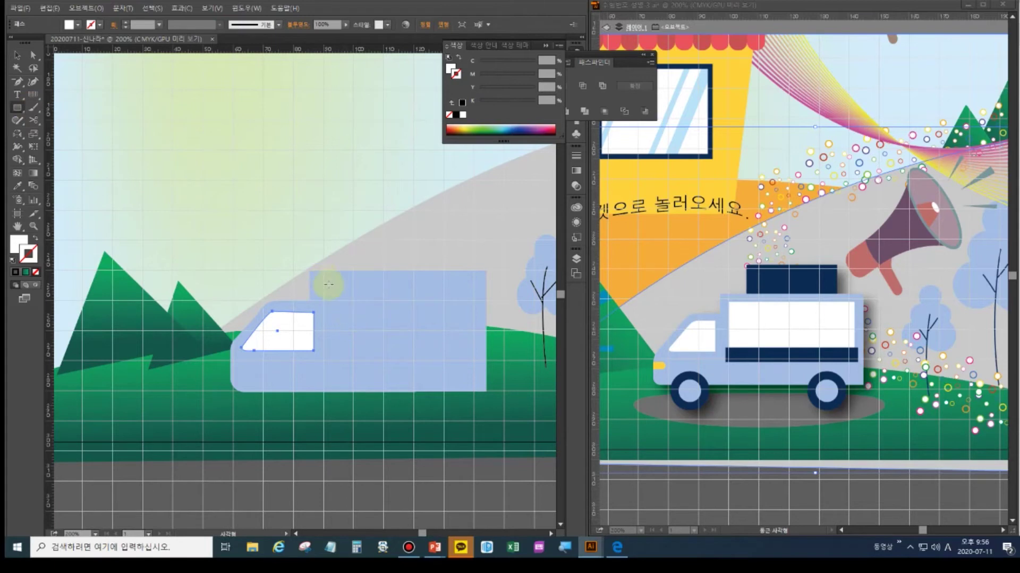
{"action": "left_click_drag", "start_coordinate": [328, 283], "coordinate": [474, 345]}
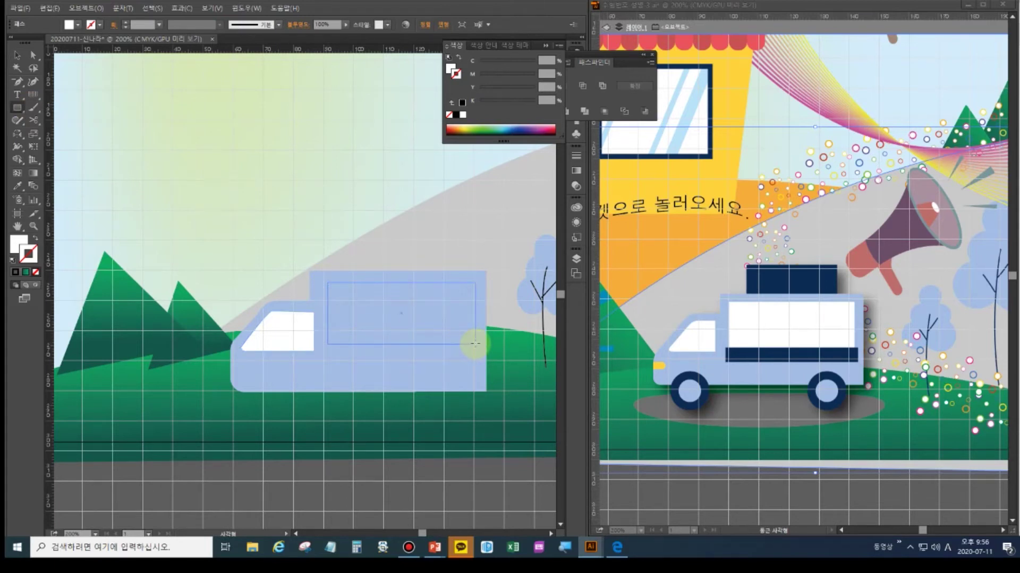
{"action": "left_click_drag", "start_coordinate": [474, 344], "coordinate": [474, 344]}
Draw a thin bar along the white panel's lower edge, slightly wider than the panel, and fill it with the color column's navy using the Eyedropper.
{"action": "left_click", "coordinate": [16, 55]}
{"action": "left_click", "coordinate": [17, 108]}
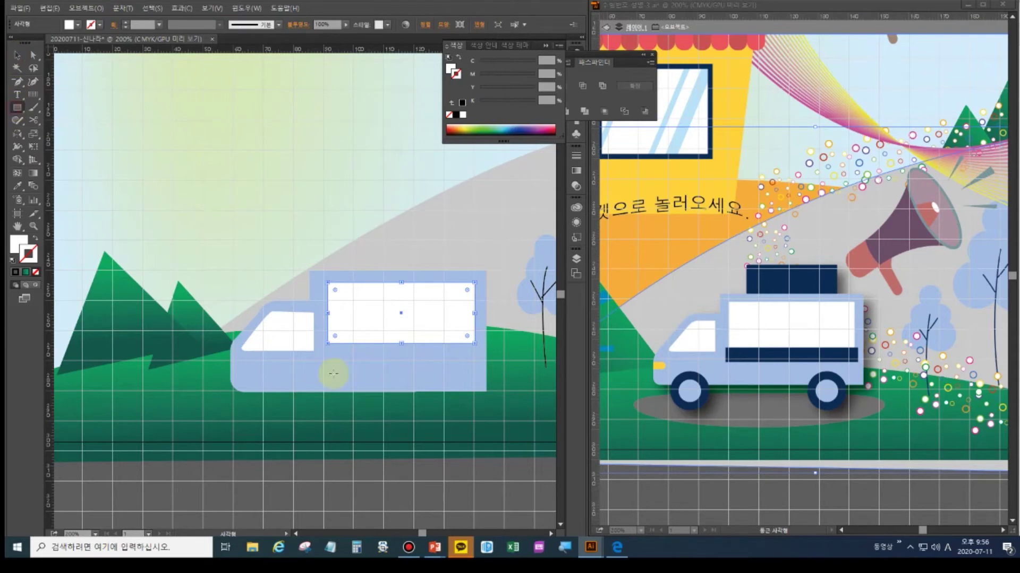
{"action": "left_click_drag", "start_coordinate": [321, 341], "coordinate": [481, 355]}
{"action": "double_click", "coordinate": [17, 227]}
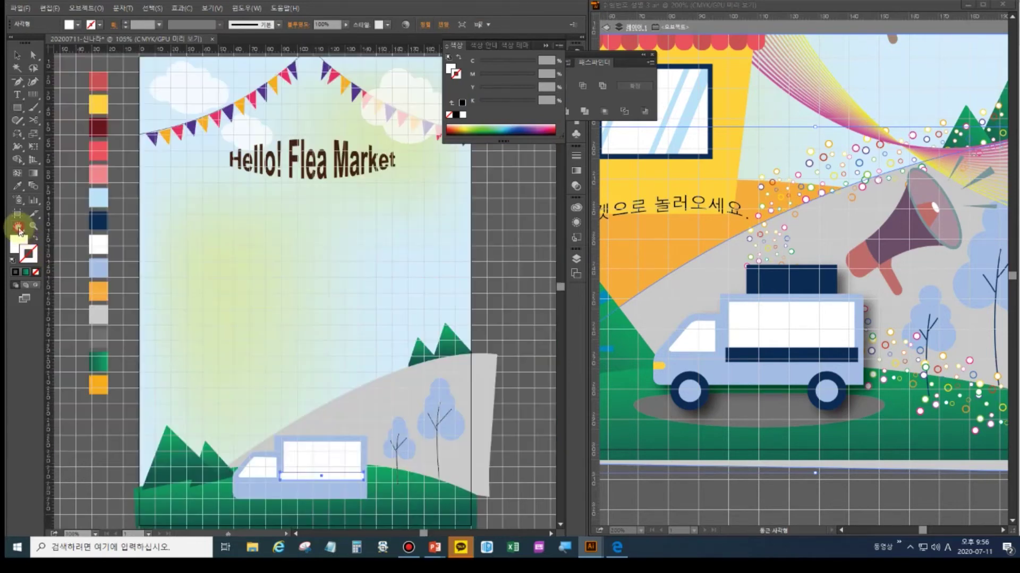
{"action": "left_click", "coordinate": [97, 215]}
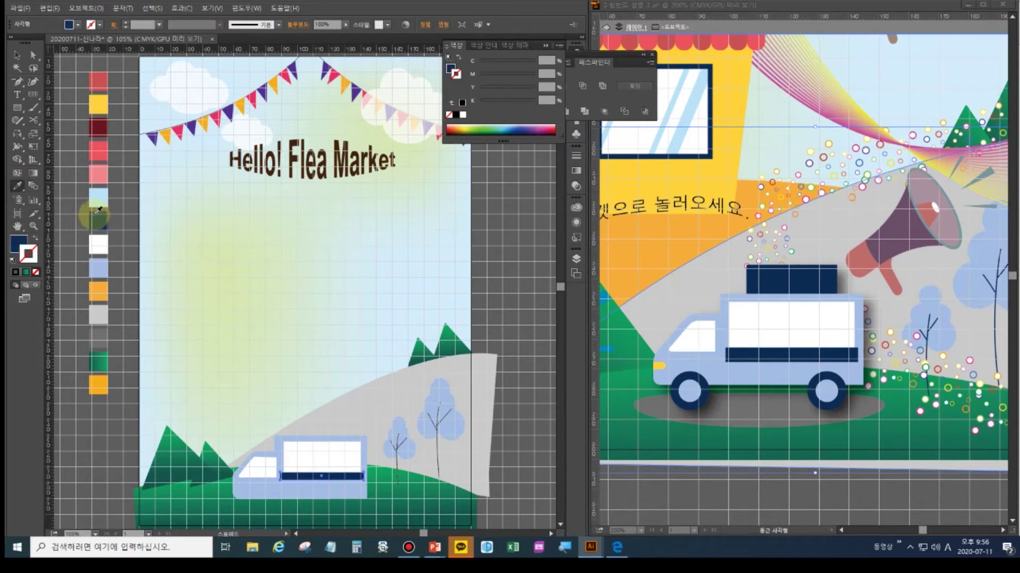
{"action": "left_click", "coordinate": [271, 399], "text": "ctrl"}
Duplicate the navy bar straight up onto the roof of the cargo box.
{"action": "left_click", "coordinate": [17, 55]}
{"action": "scroll", "coordinate": [170, 308], "scroll_direction": "up", "scroll_amount": 2}
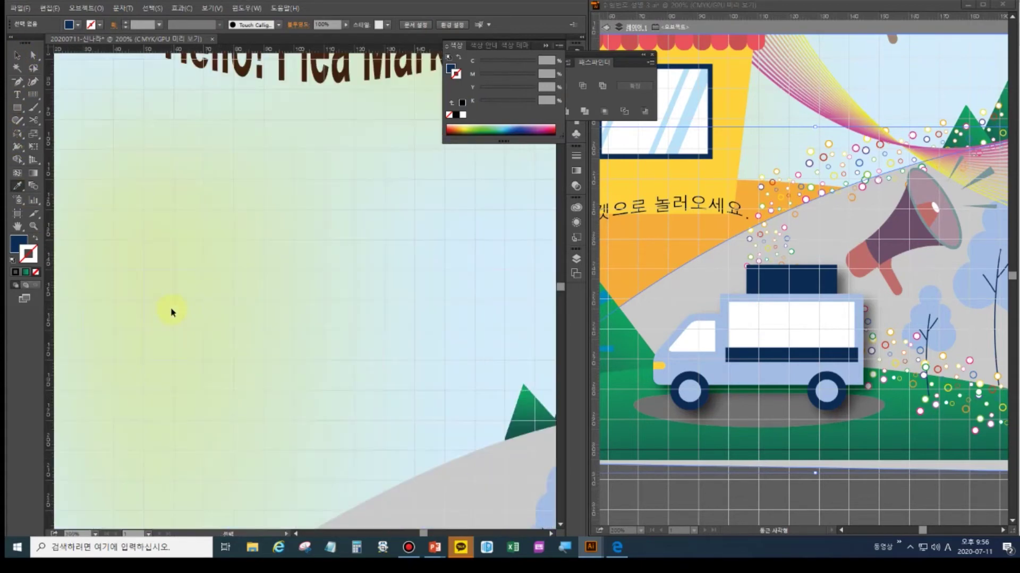
{"action": "left_click_drag", "start_coordinate": [336, 451], "coordinate": [300, 191]}
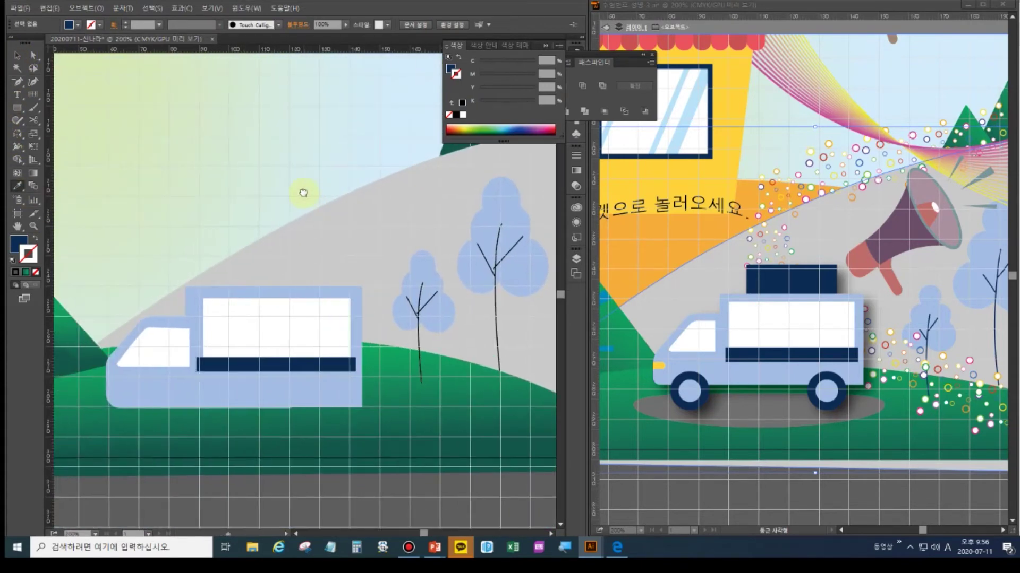
{"action": "left_click", "coordinate": [17, 54]}
{"action": "left_click", "coordinate": [268, 366]}
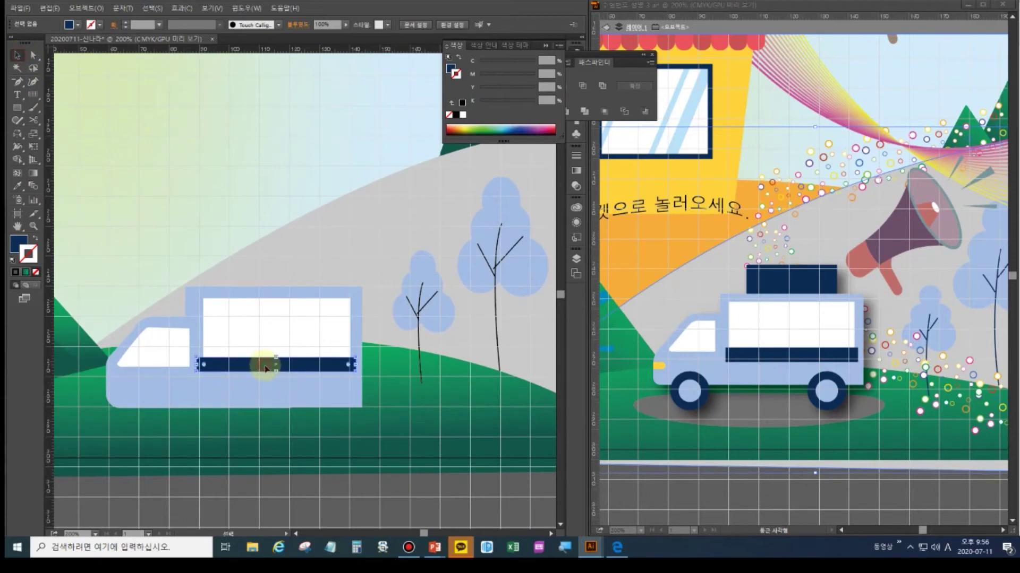
{"action": "left_click_drag", "start_coordinate": [270, 367], "coordinate": [269, 282]}
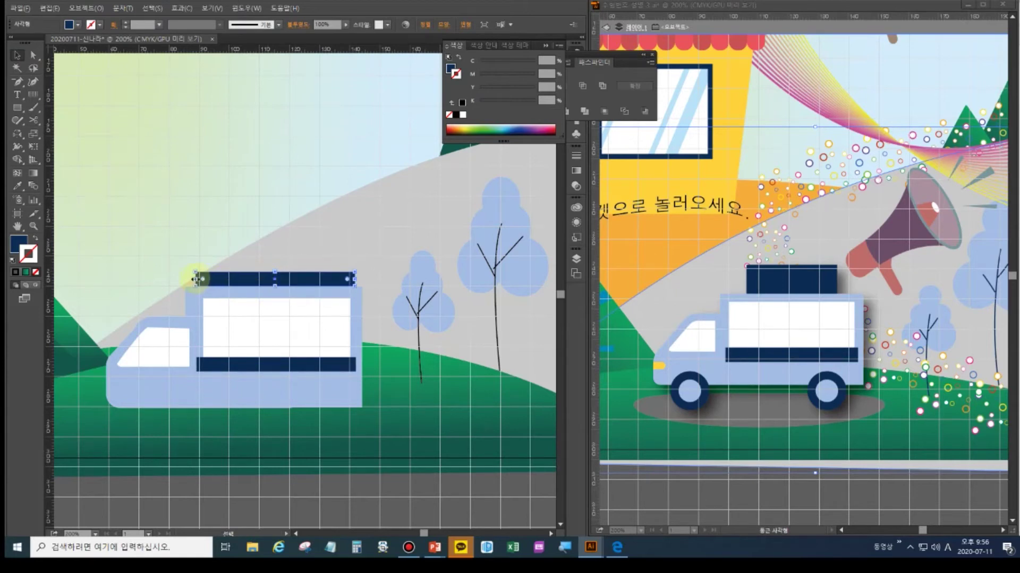
Reshape the navy roof bar into a narrower, taller box centered on the cargo box roof and deselect it.
{"action": "left_click_drag", "start_coordinate": [197, 279], "coordinate": [276, 253]}
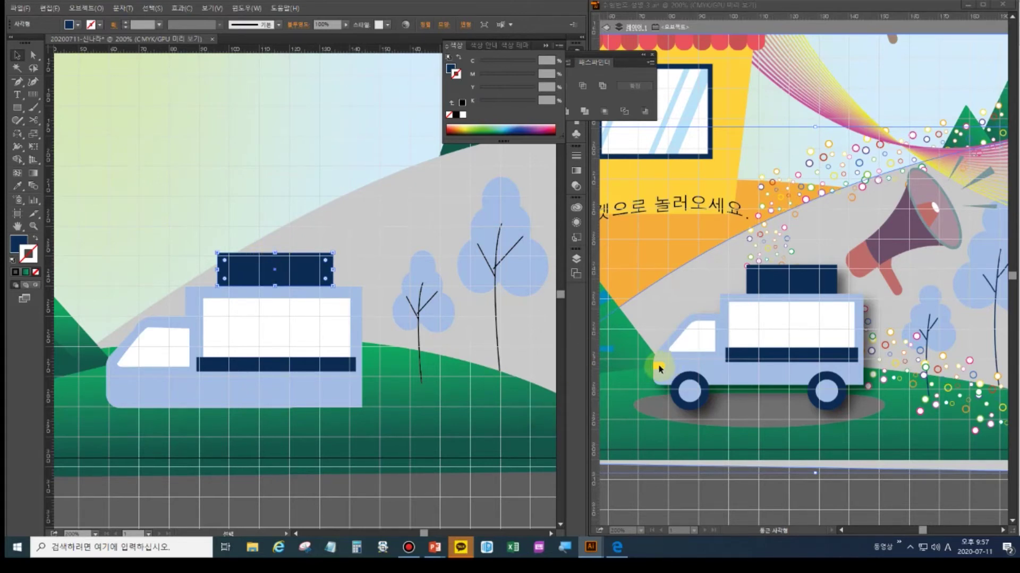
{"action": "key", "text": "a"}
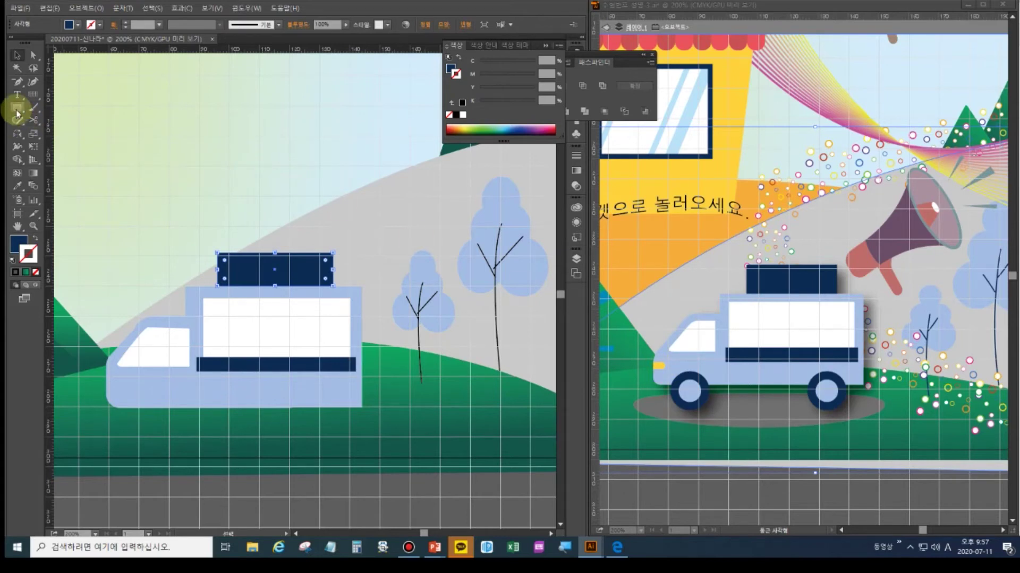
{"action": "left_click", "coordinate": [194, 431]}
{"action": "key", "text": "v"}
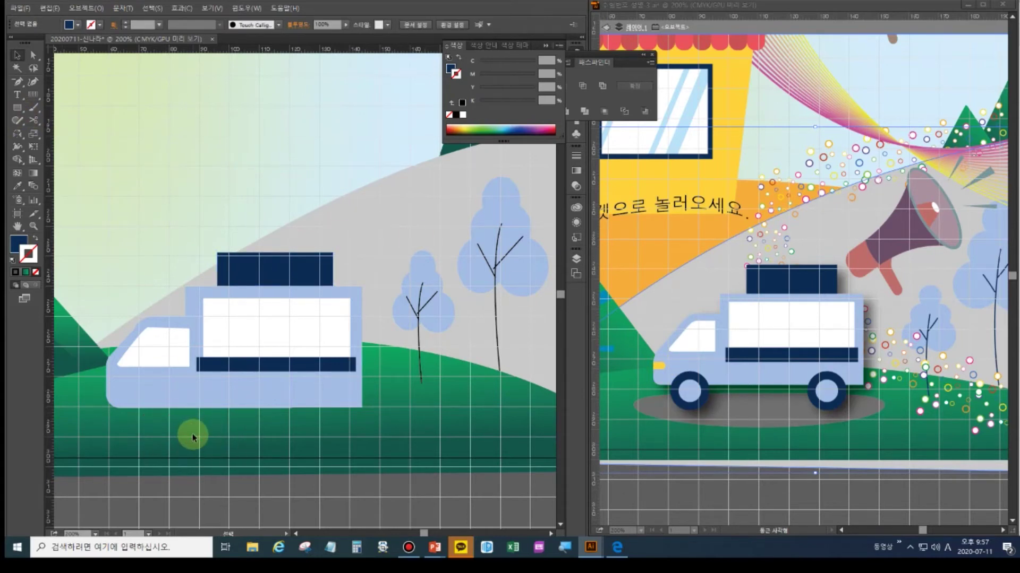
Draw a navy circle as the front wheel, centered on the truck's lower edge beneath the cab window.
{"action": "left_click", "coordinate": [17, 108]}
{"action": "left_click_drag", "start_coordinate": [18, 108], "coordinate": [54, 133]}
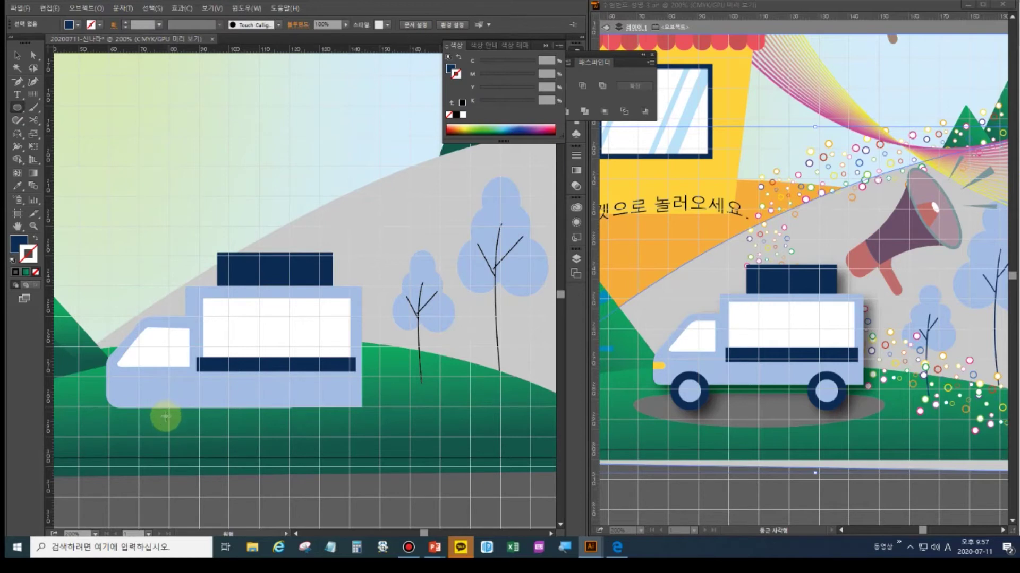
{"action": "left_click_drag", "start_coordinate": [167, 418], "coordinate": [189, 439]}
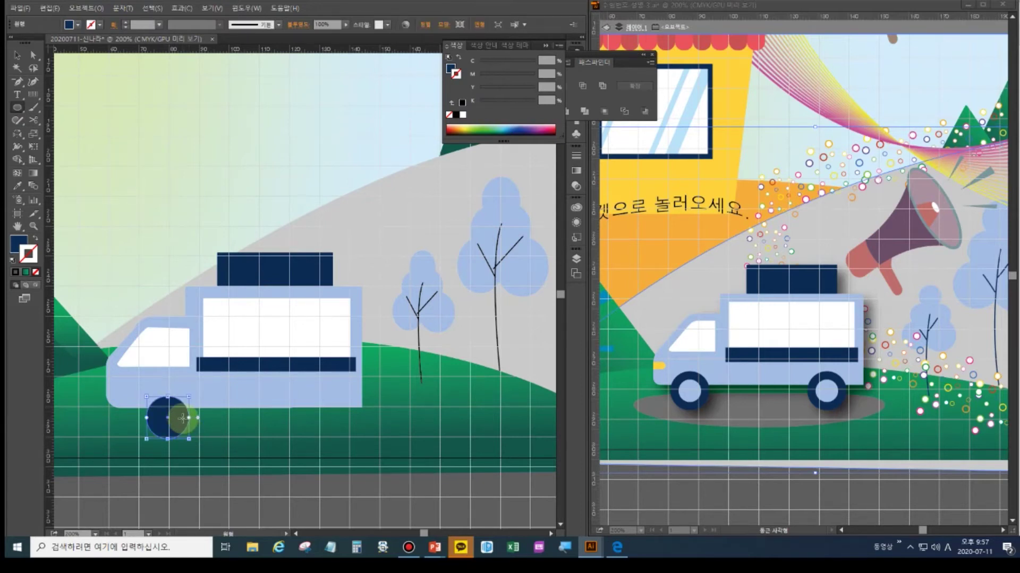
{"action": "left_click", "coordinate": [33, 135]}
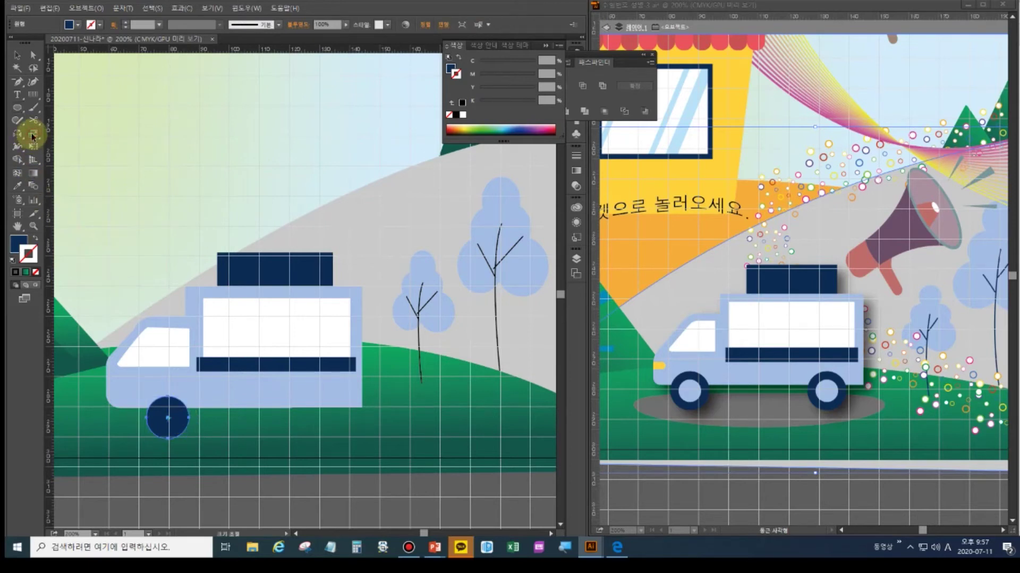
{"action": "double_click", "coordinate": [33, 135]}
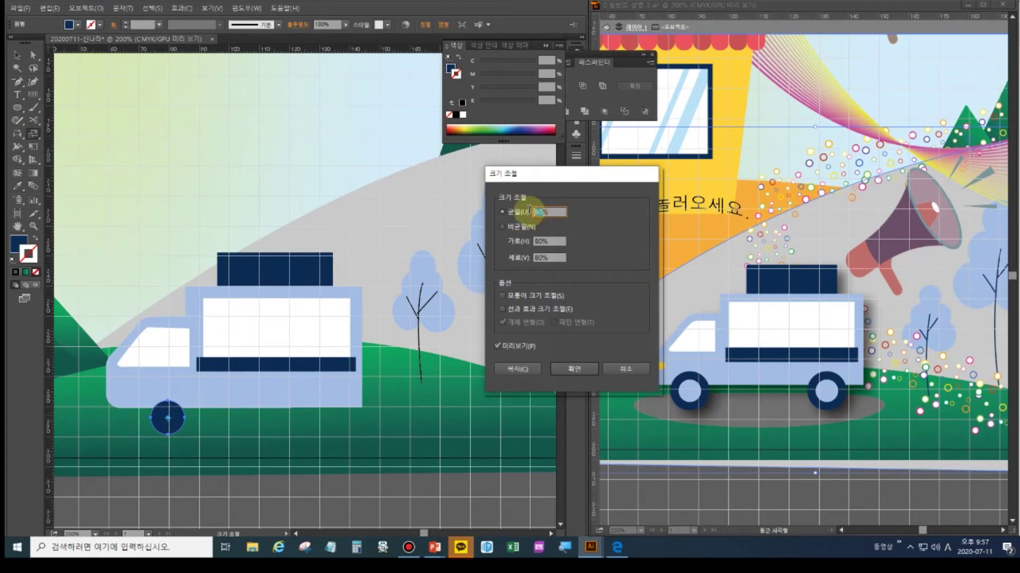
{"action": "type", "text": "6"}
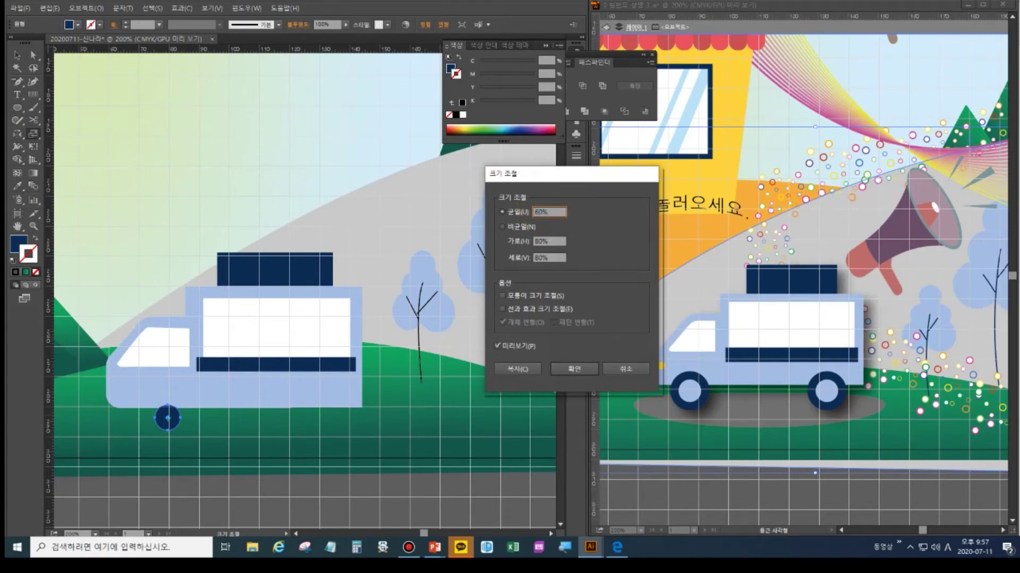
{"action": "key", "text": "Return"}
{"action": "key", "text": "ctrl+z"}
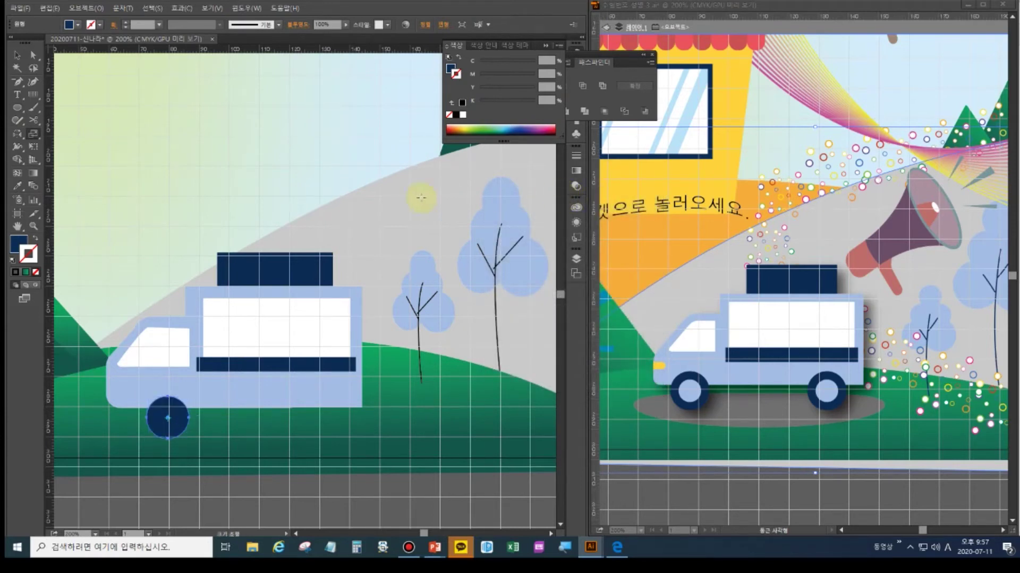
Make a 60% scaled copy of the wheel circle and fill it with the truck body's periwinkle using the Eyedropper.
{"action": "left_click", "coordinate": [34, 135]}
{"action": "double_click", "coordinate": [32, 135]}
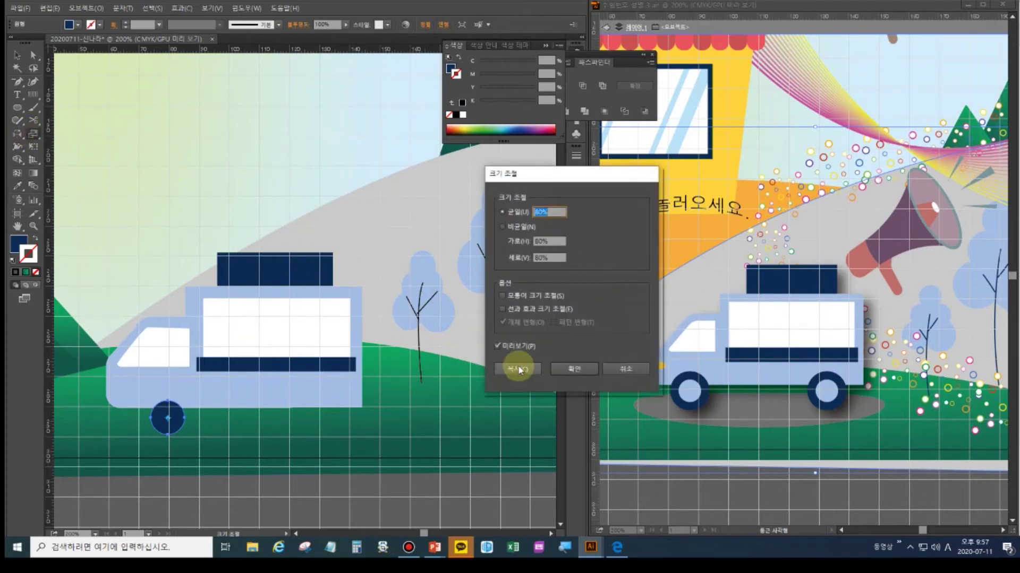
{"action": "type", "text": "6"}
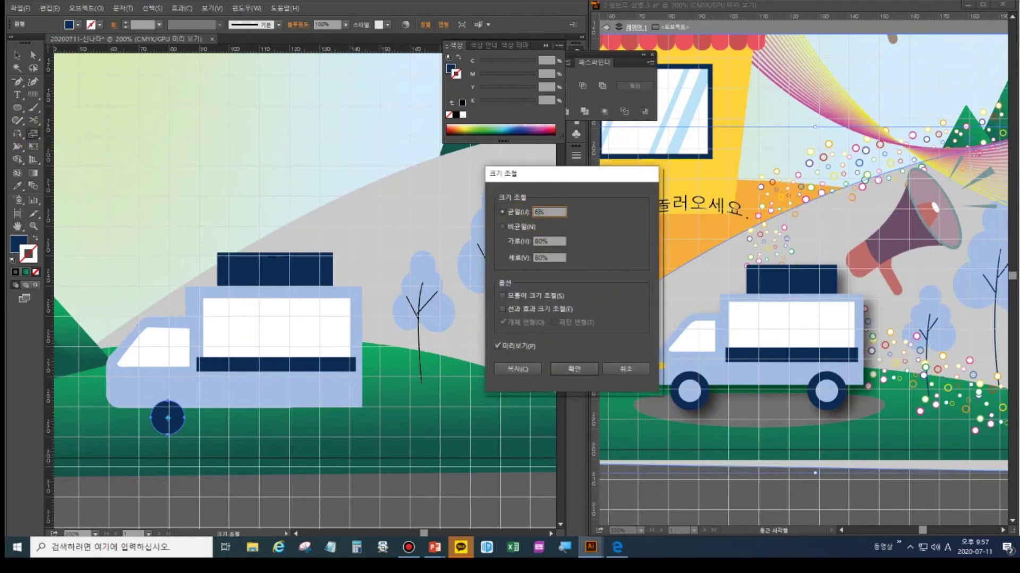
{"action": "left_click", "coordinate": [521, 368]}
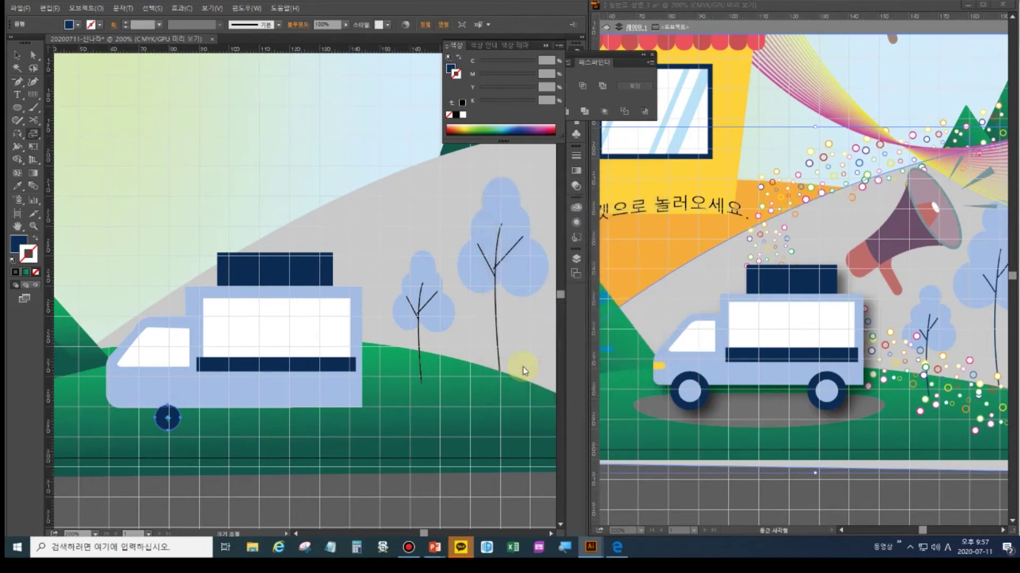
{"action": "left_click", "coordinate": [17, 188]}
{"action": "left_click", "coordinate": [160, 374]}
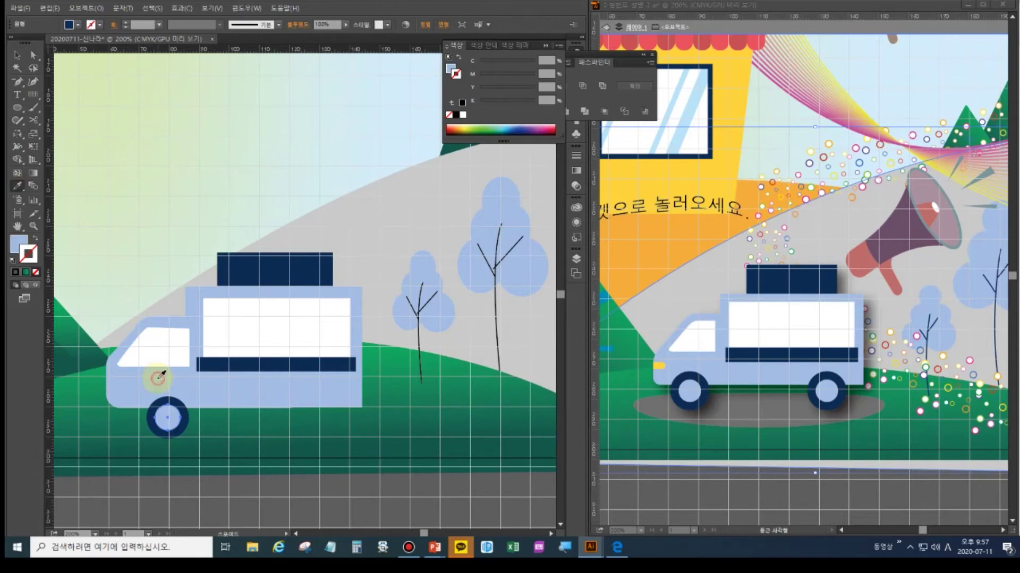
Select both circles of the front wheel and duplicate them straight across to the rear of the truck.
{"action": "left_click", "coordinate": [16, 55]}
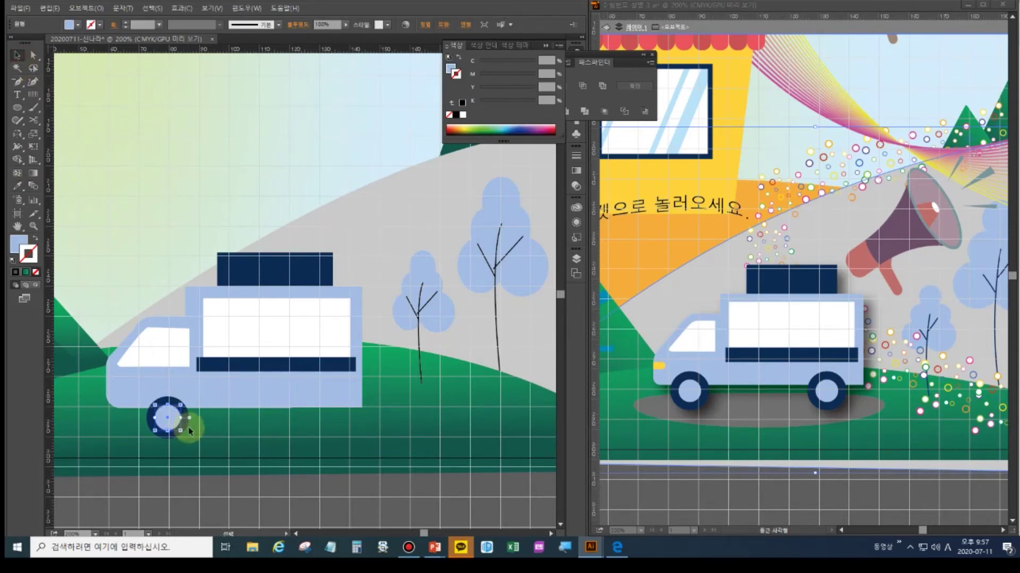
{"action": "left_click", "coordinate": [186, 424], "text": "shift"}
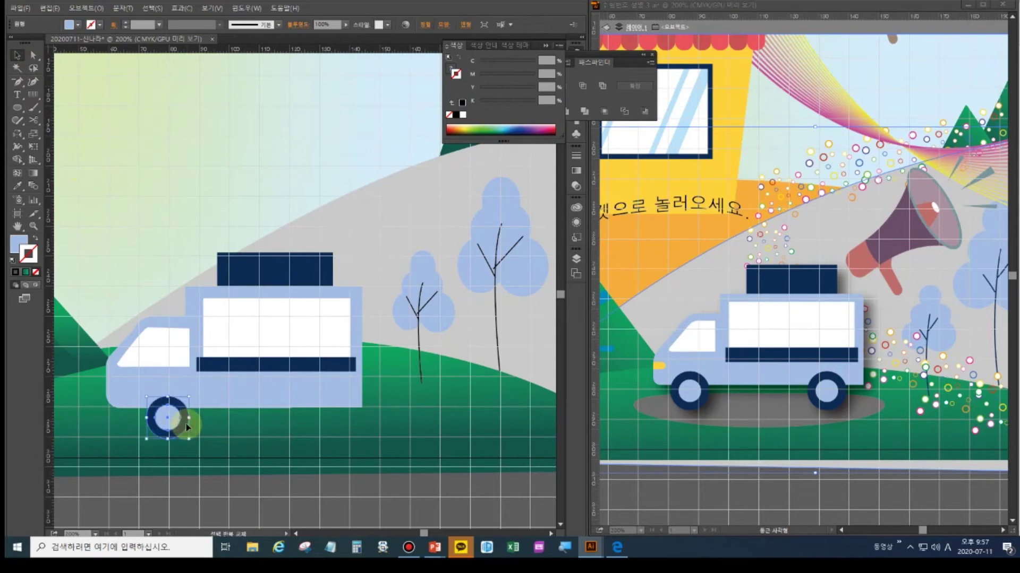
{"action": "left_click", "coordinate": [186, 426]}
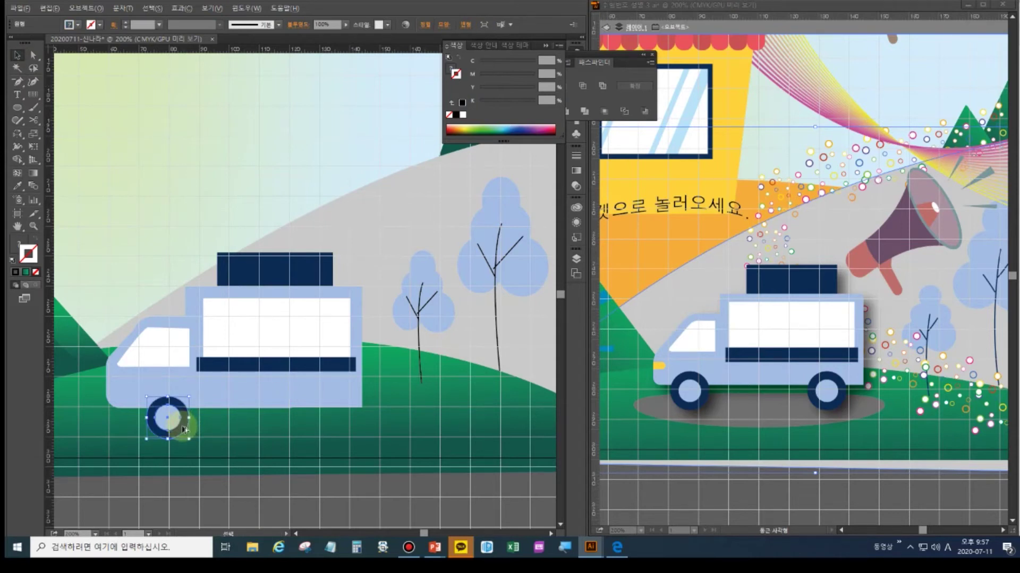
{"action": "left_click_drag", "start_coordinate": [183, 429], "coordinate": [331, 430]}
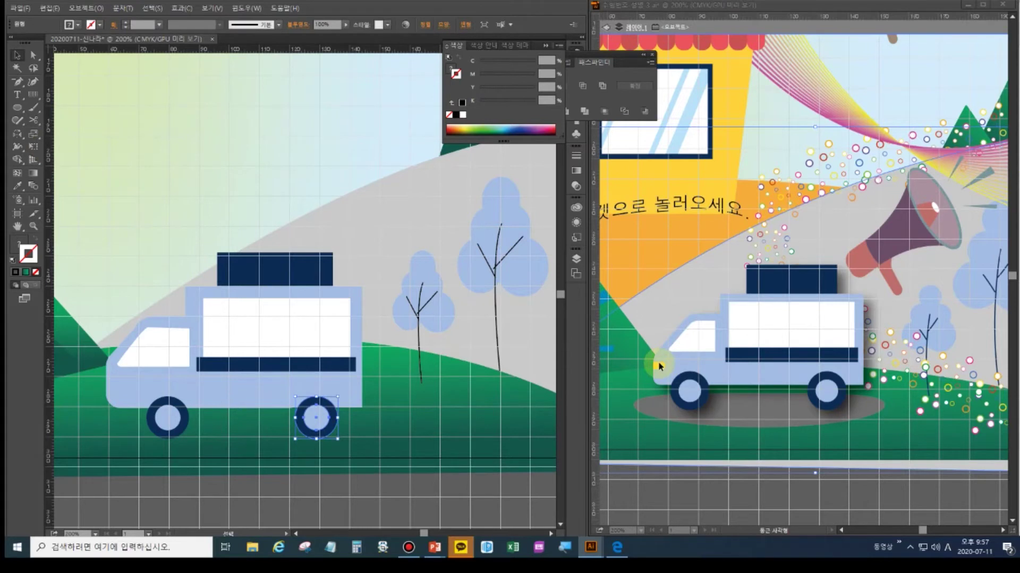
Draw a small horizontal rounded rectangle as the headlight, overlapping the front edge of the cab below the window.
{"action": "left_click", "coordinate": [18, 109]}
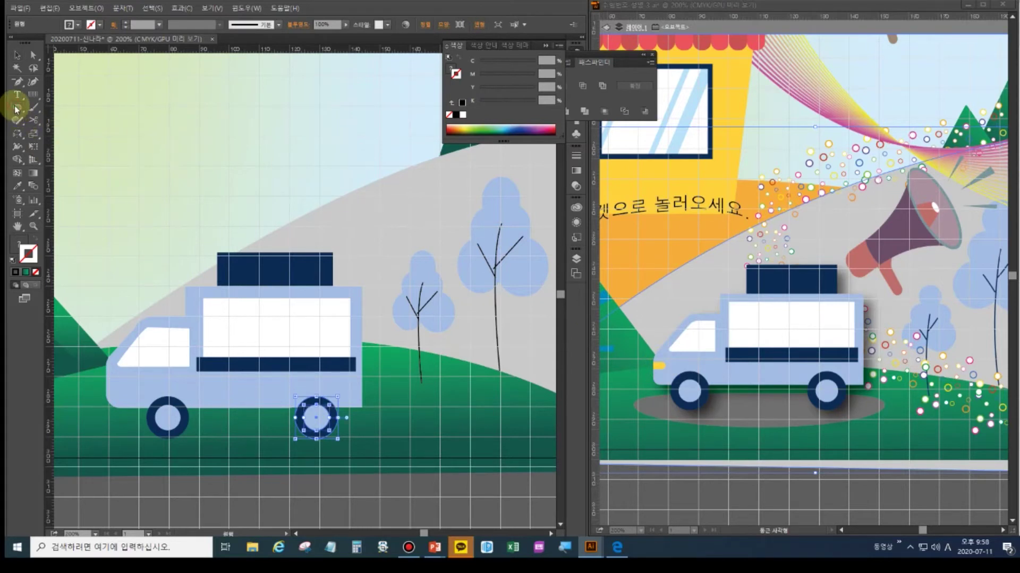
{"action": "left_click", "coordinate": [20, 111]}
{"action": "left_click", "coordinate": [228, 455]}
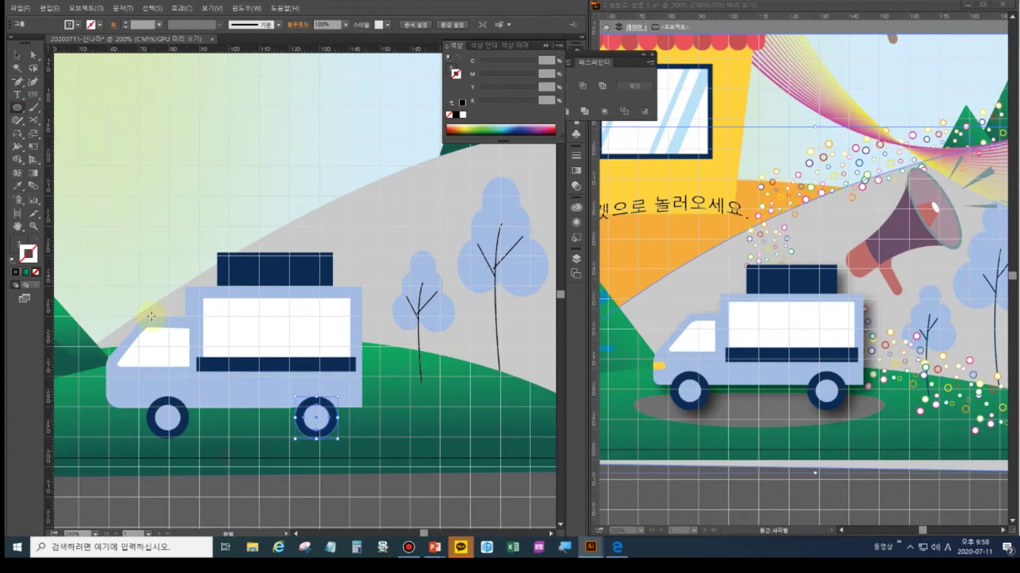
{"action": "left_click", "coordinate": [18, 112]}
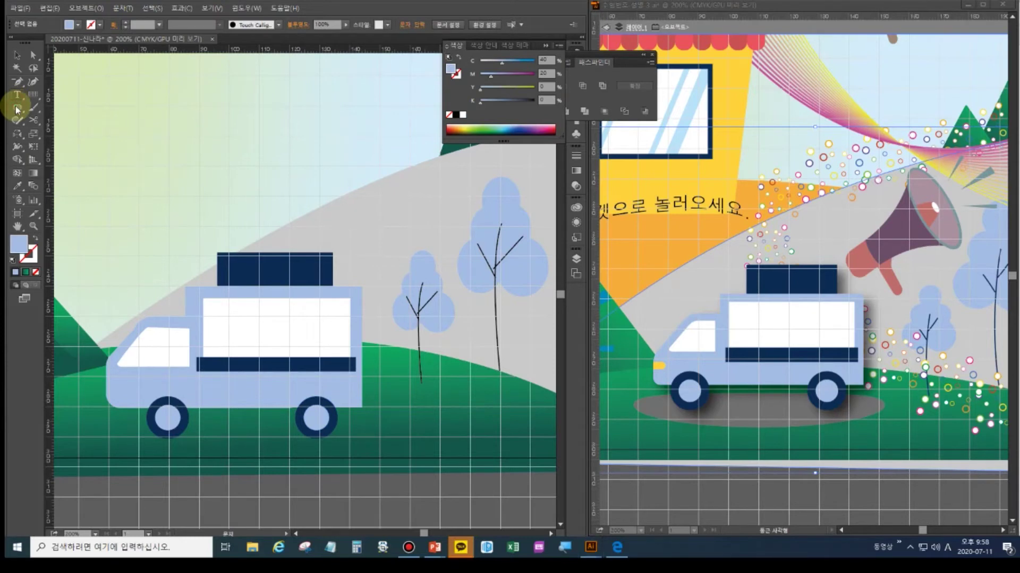
{"action": "left_click", "coordinate": [17, 110]}
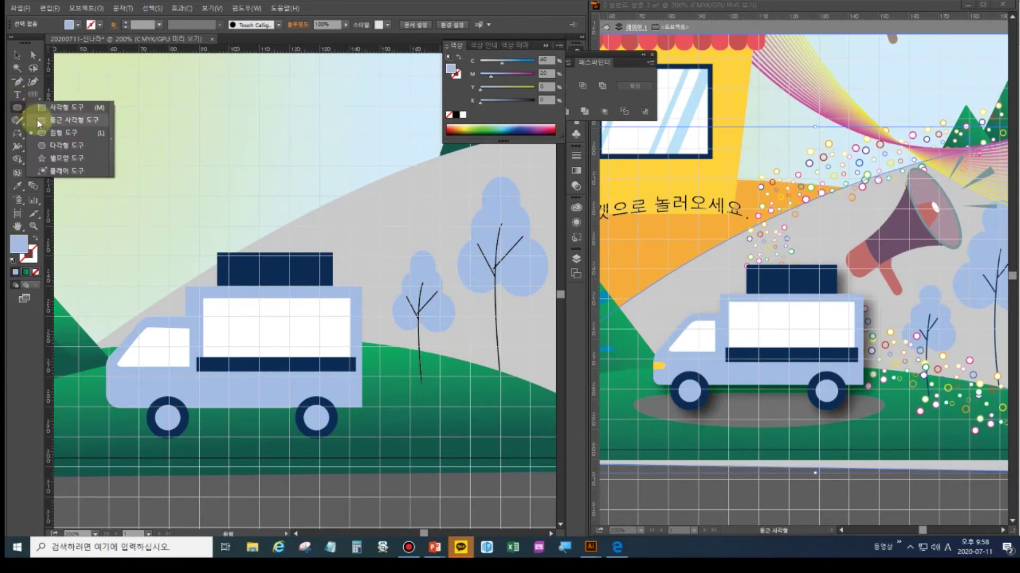
{"action": "left_click", "coordinate": [61, 118]}
{"action": "left_click", "coordinate": [164, 347]}
{"action": "left_click_drag", "start_coordinate": [98, 377], "coordinate": [127, 386]}
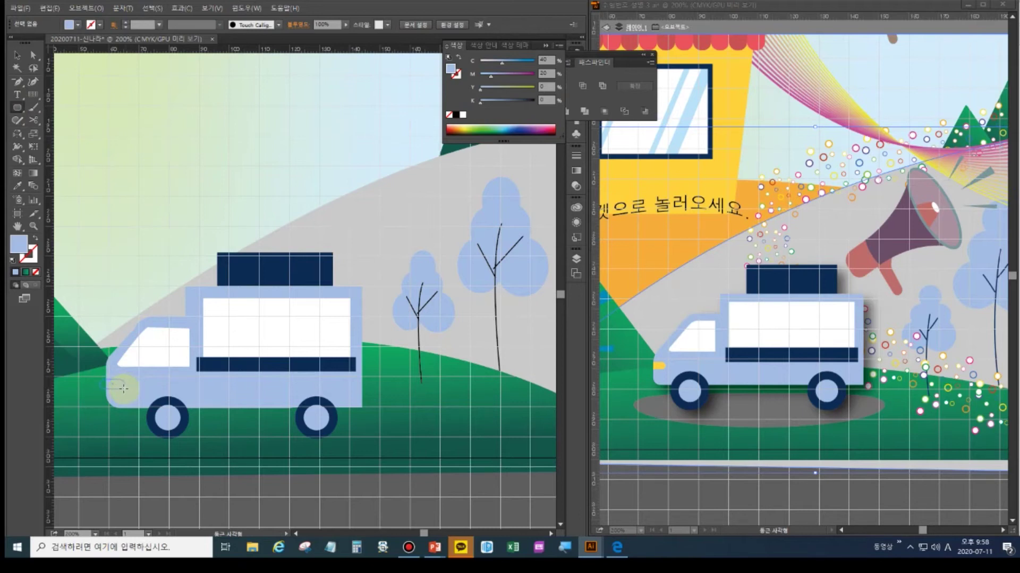
{"action": "left_click_drag", "start_coordinate": [123, 389], "coordinate": [123, 389]}
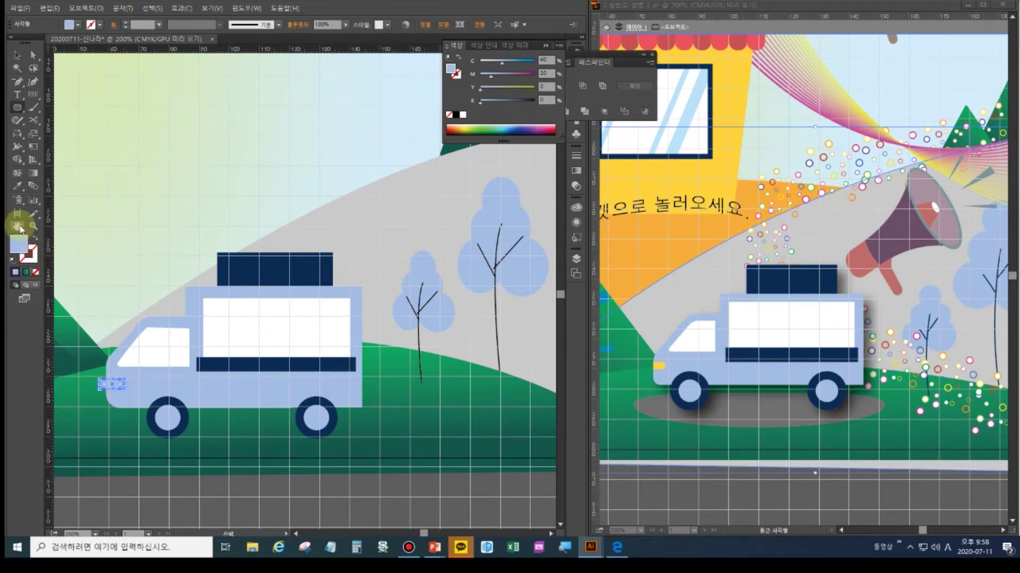
Fill the headlight with the orange at the lower end of the color column using the Eyedropper.
{"action": "double_click", "coordinate": [19, 227]}
{"action": "left_click", "coordinate": [18, 185]}
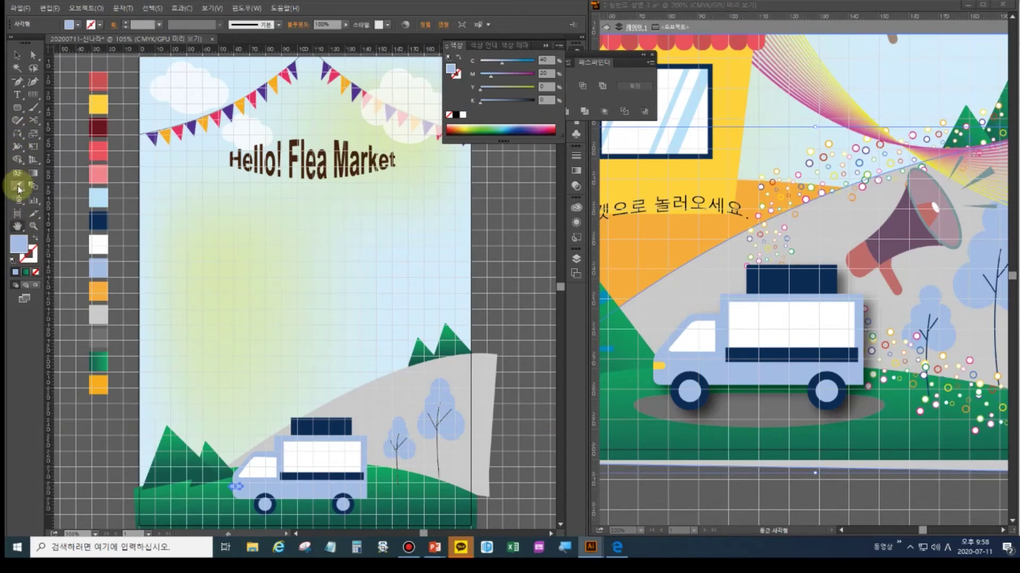
{"action": "left_click", "coordinate": [102, 380]}
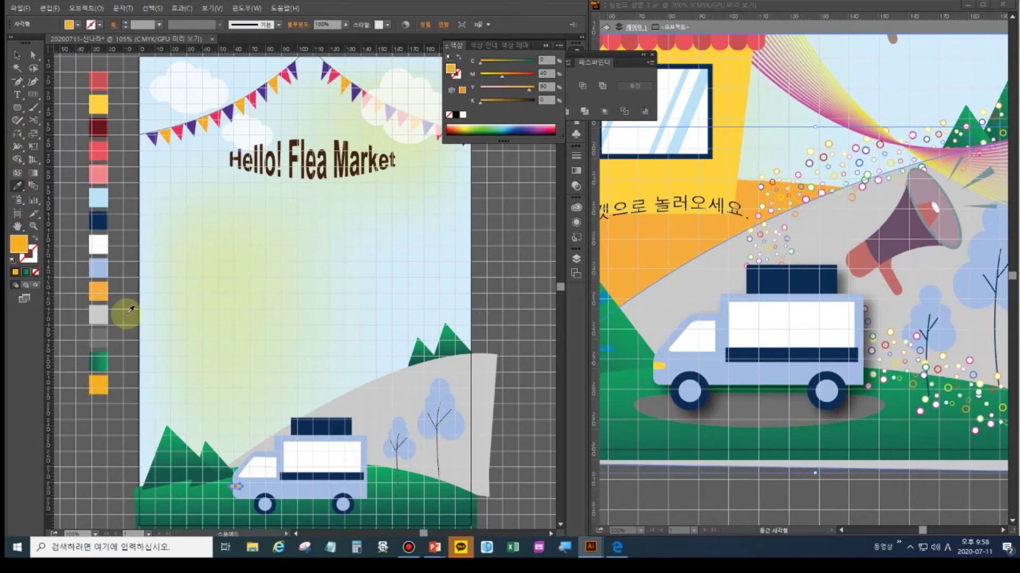
Edit the headlight's anchor points to square off both rounded ends, with its front end flush with the cab's front edge.
{"action": "key", "text": "ctrl+plus"}
{"action": "key", "text": "ctrl+plus"}
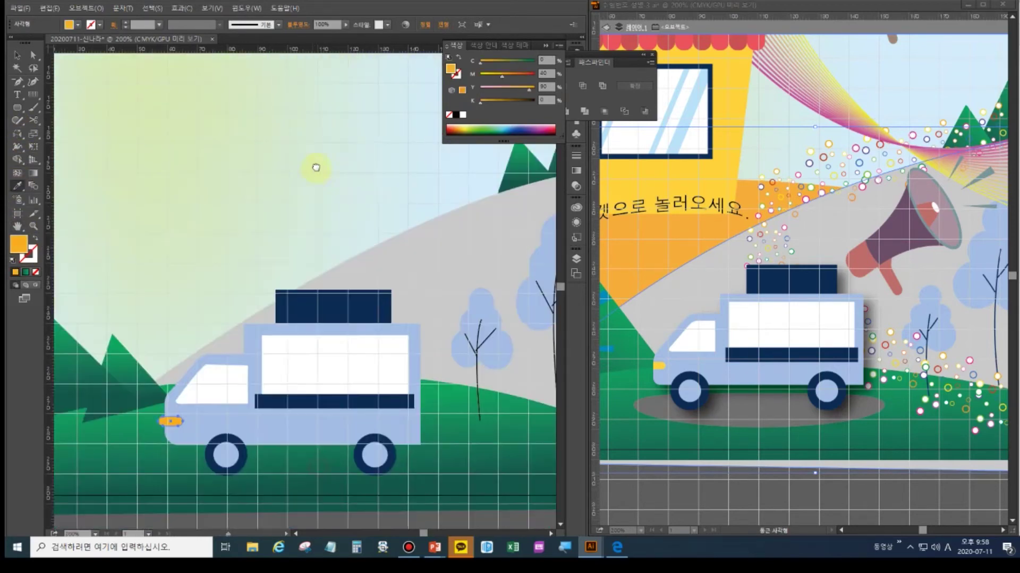
{"action": "left_click", "coordinate": [33, 55]}
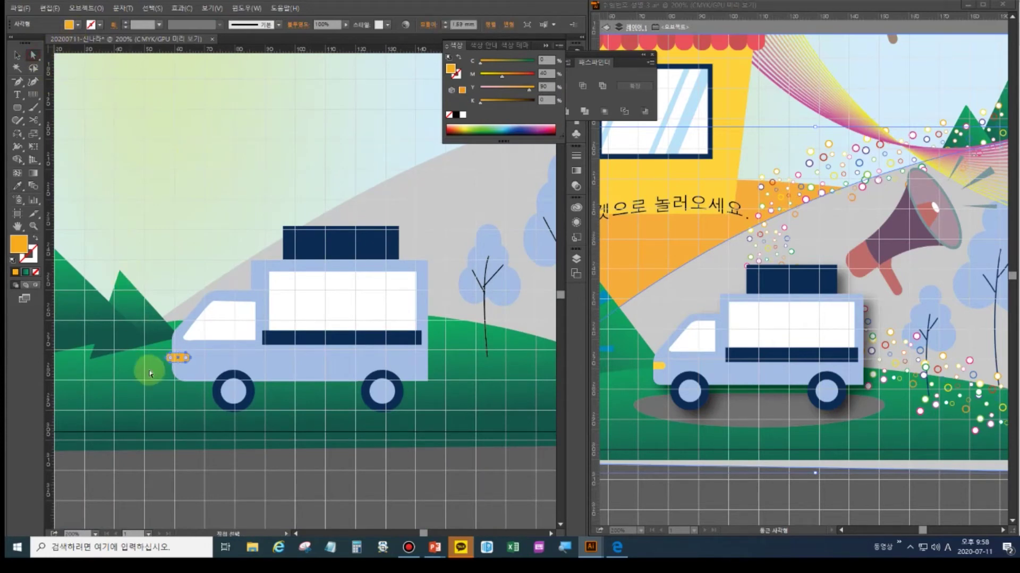
{"action": "left_click", "coordinate": [163, 361]}
{"action": "left_click", "coordinate": [169, 363]}
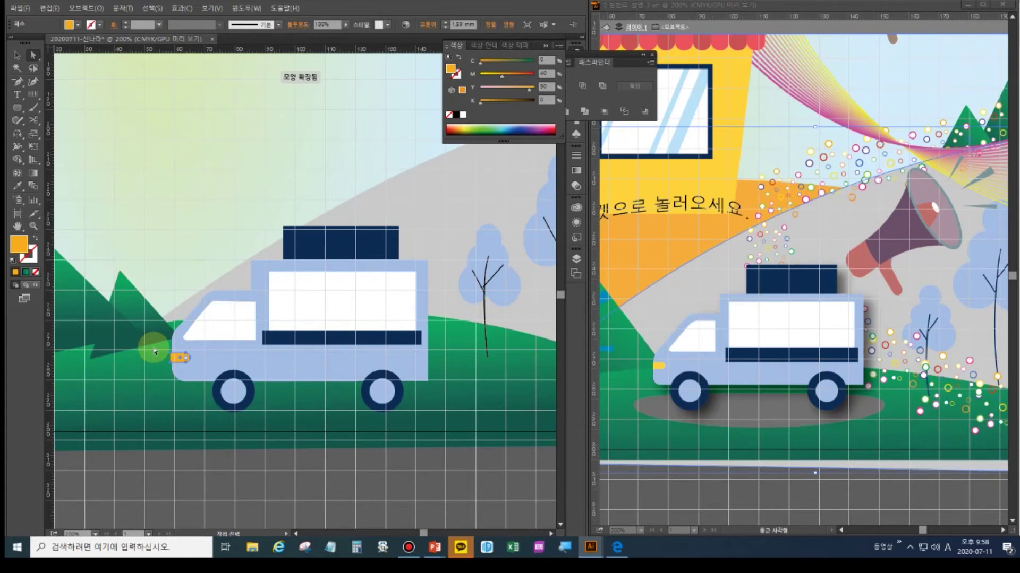
{"action": "key", "text": "ctrl+plus"}
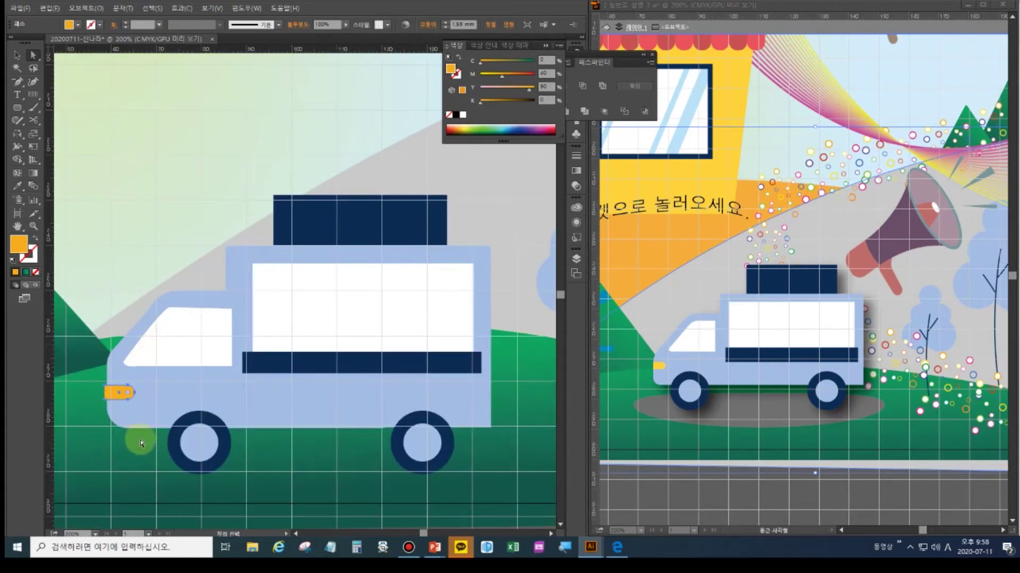
{"action": "left_click", "coordinate": [95, 390]}
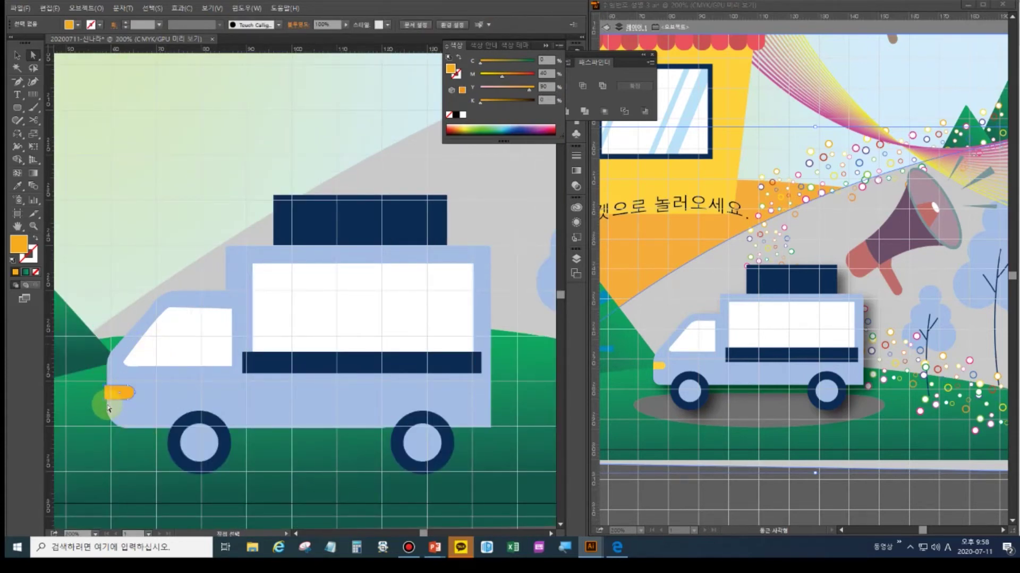
{"action": "left_click", "coordinate": [100, 421]}
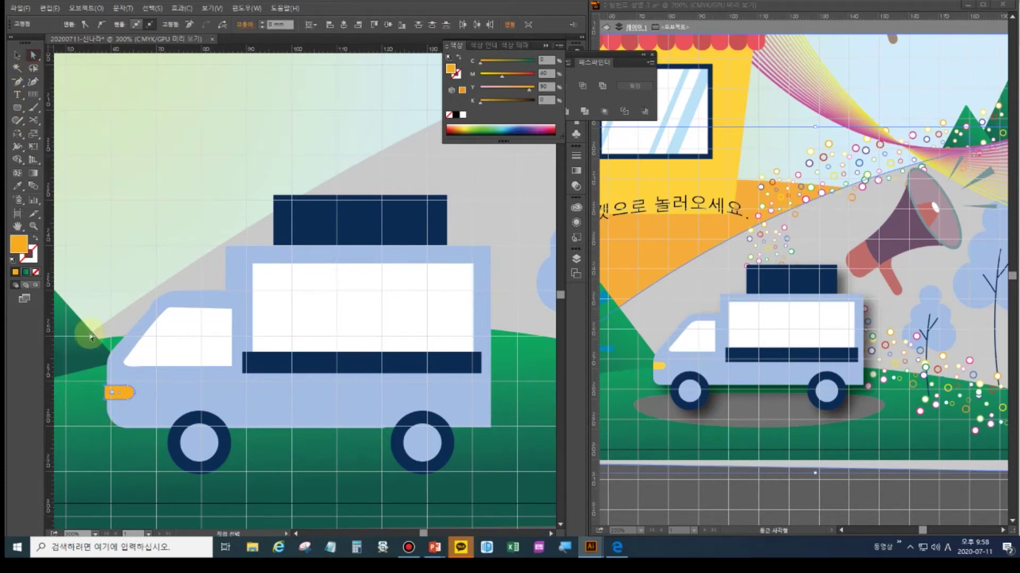
{"action": "left_click", "coordinate": [141, 400]}
{"action": "left_click", "coordinate": [131, 393]}
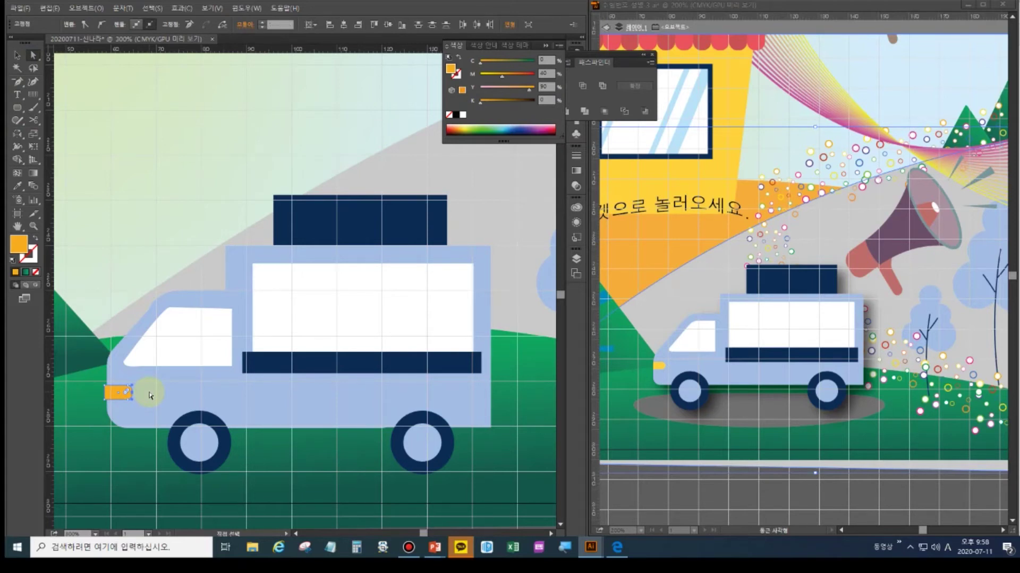
Refill the headlight with the yellow near the upper end of the color column using the Eyedropper.
{"action": "left_click", "coordinate": [18, 226]}
{"action": "left_click", "coordinate": [172, 346]}
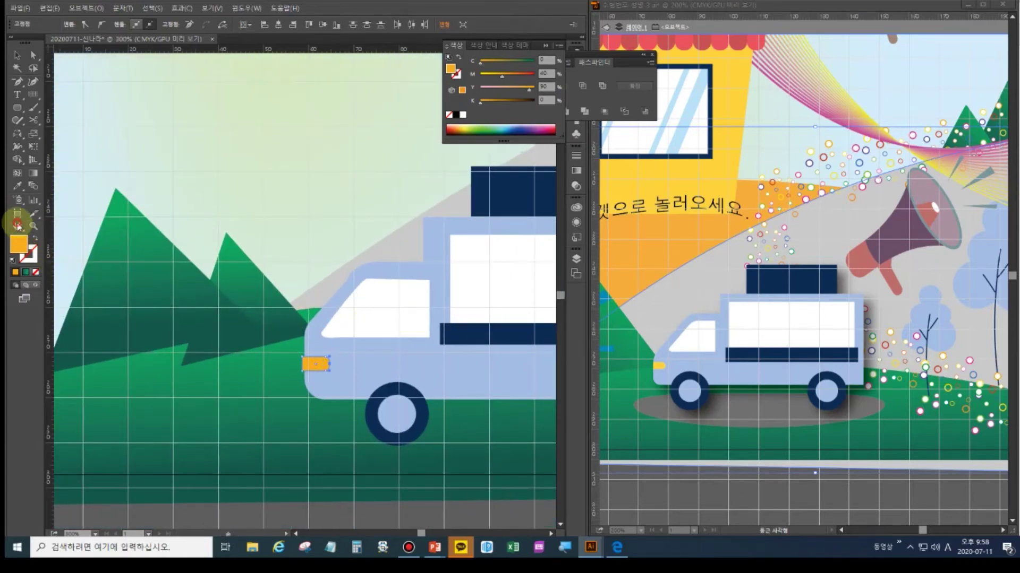
{"action": "double_click", "coordinate": [18, 226]}
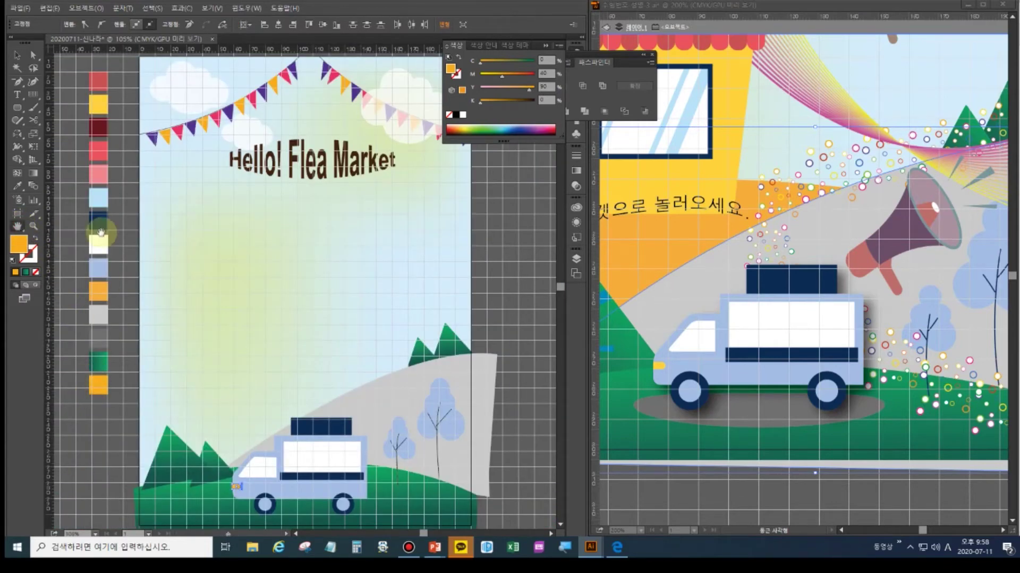
{"action": "left_click", "coordinate": [17, 186]}
{"action": "left_click", "coordinate": [106, 102]}
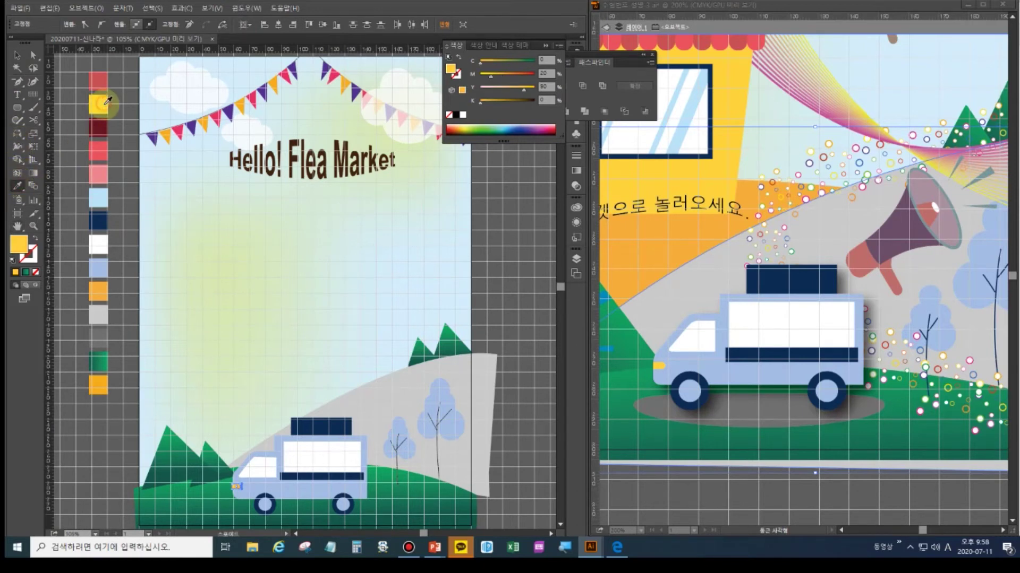
Nudge the headlight's front anchor points slightly inward so its front end lines up with the cab's front edge.
{"action": "key", "text": "ctrl+shift+a"}
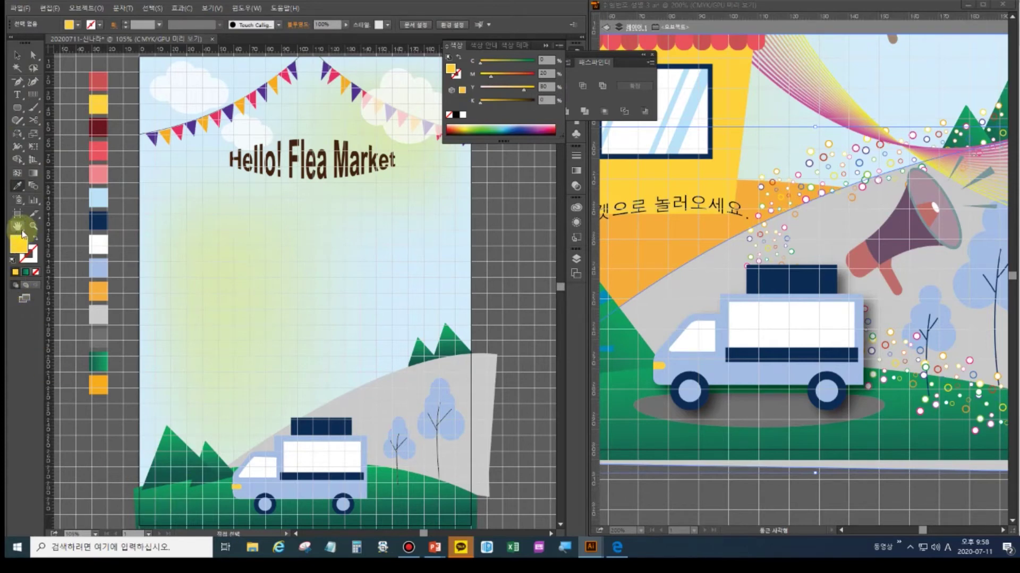
{"action": "key", "text": "ctrl+equal"}
{"action": "key", "text": "ctrl+equal"}
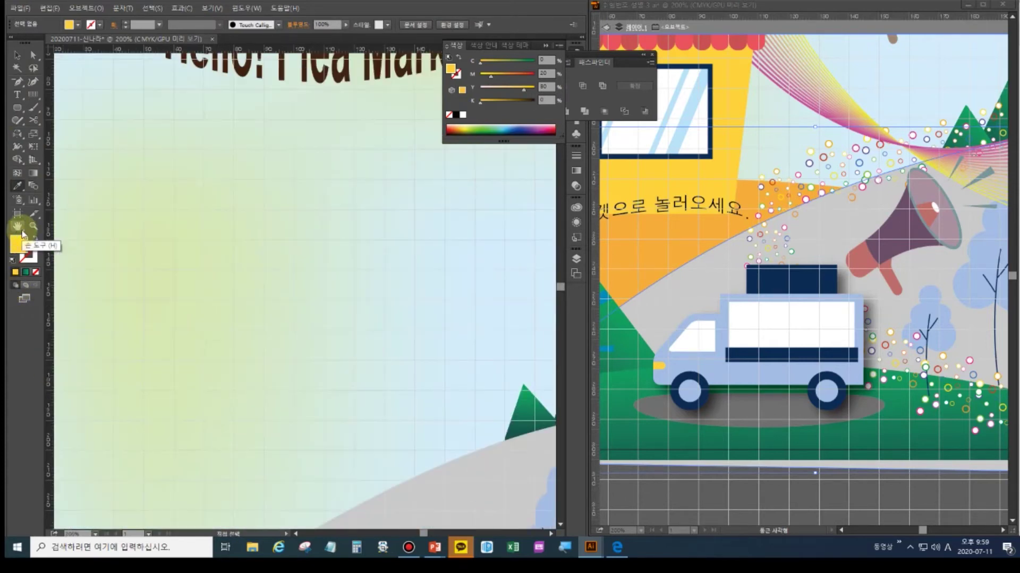
{"action": "left_click_drag", "start_coordinate": [290, 461], "coordinate": [340, 96]}
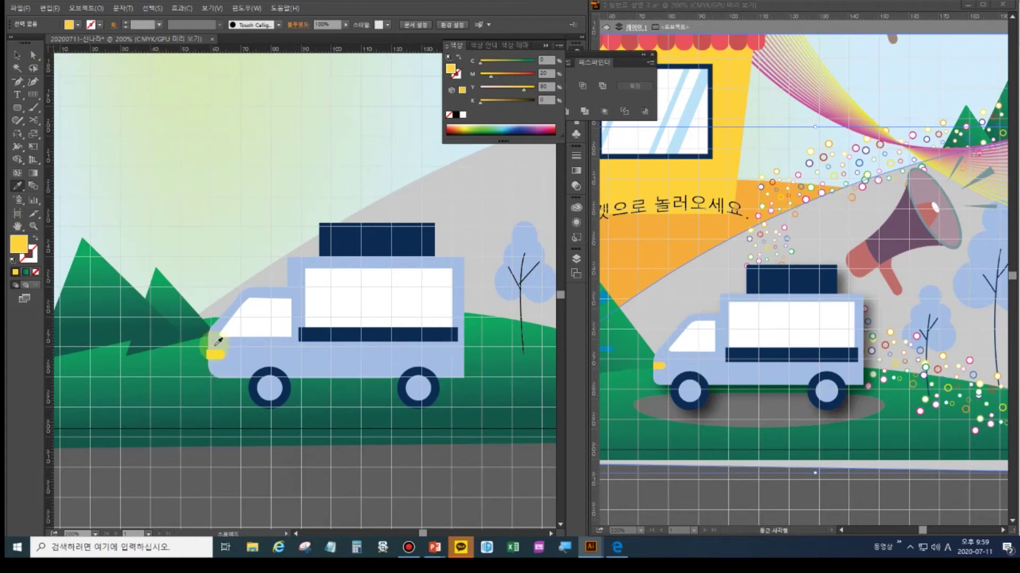
{"action": "key", "text": "a"}
{"action": "key", "text": "ctrl+equal"}
{"action": "key", "text": "ctrl+equal"}
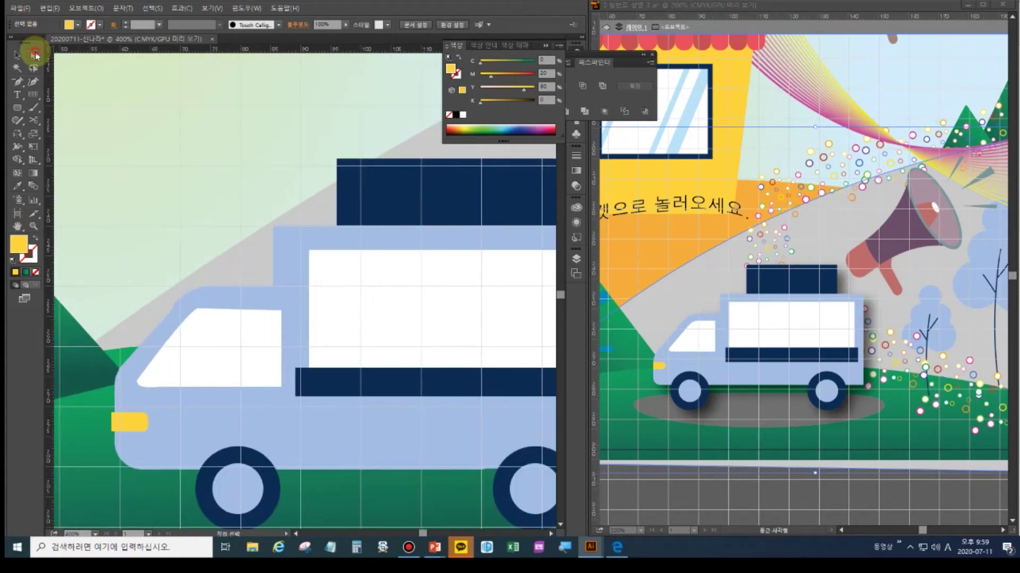
{"action": "left_click_drag", "start_coordinate": [111, 409], "coordinate": [98, 449]}
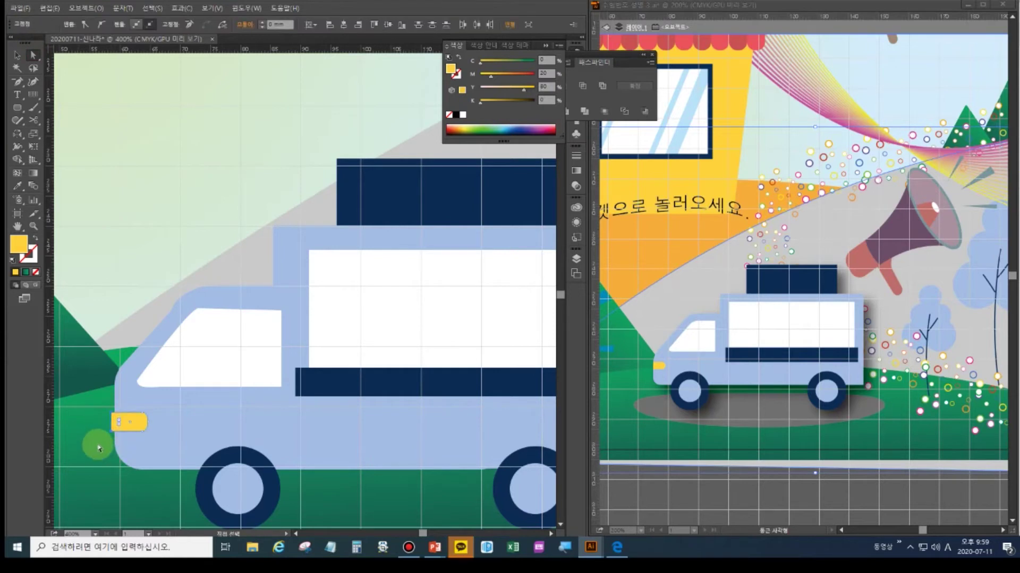
{"action": "key", "text": "Right"}
{"action": "left_click", "coordinate": [99, 449]}
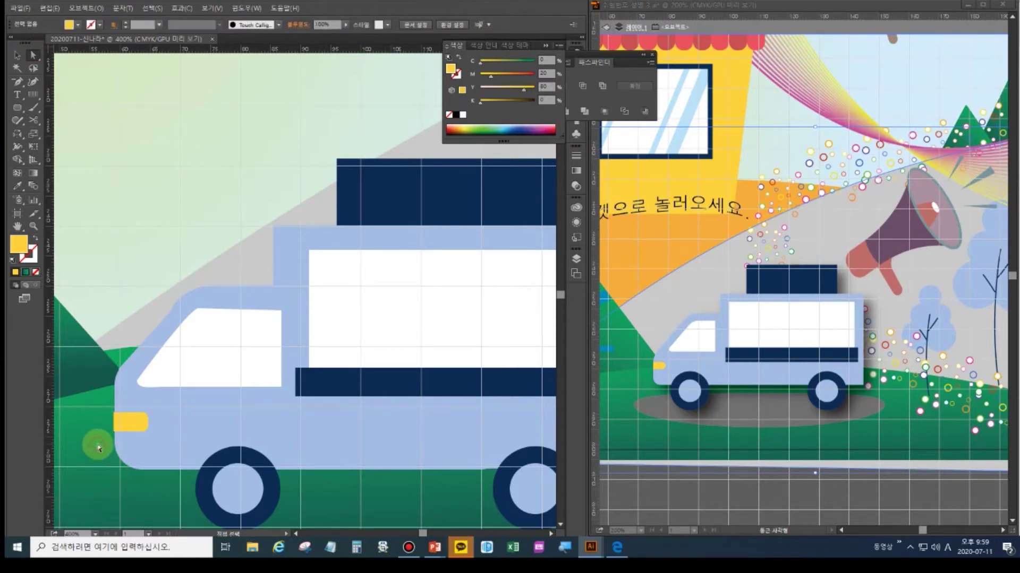
{"action": "left_click", "coordinate": [116, 415]}
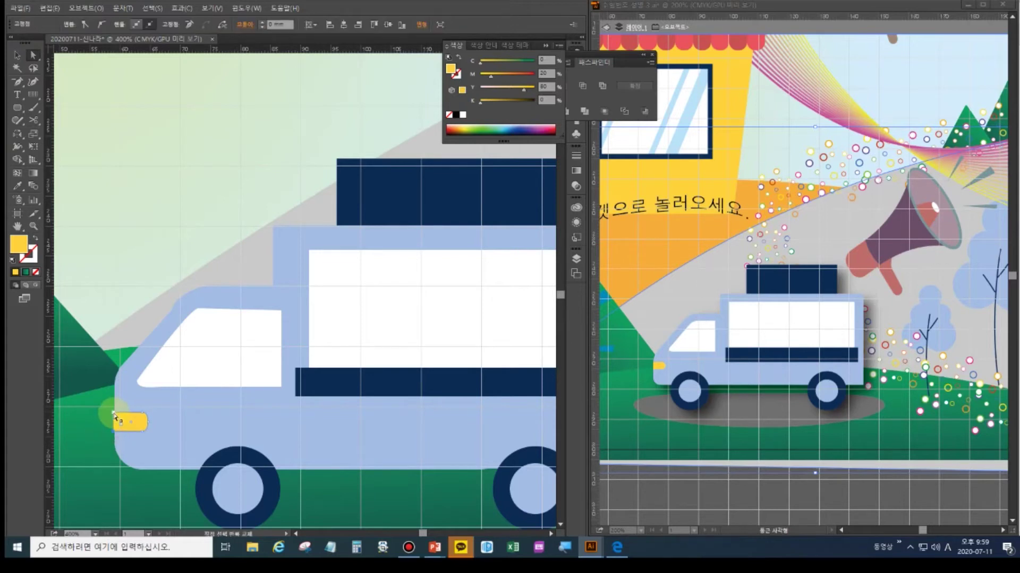
{"action": "left_click", "coordinate": [114, 414], "text": "shift"}
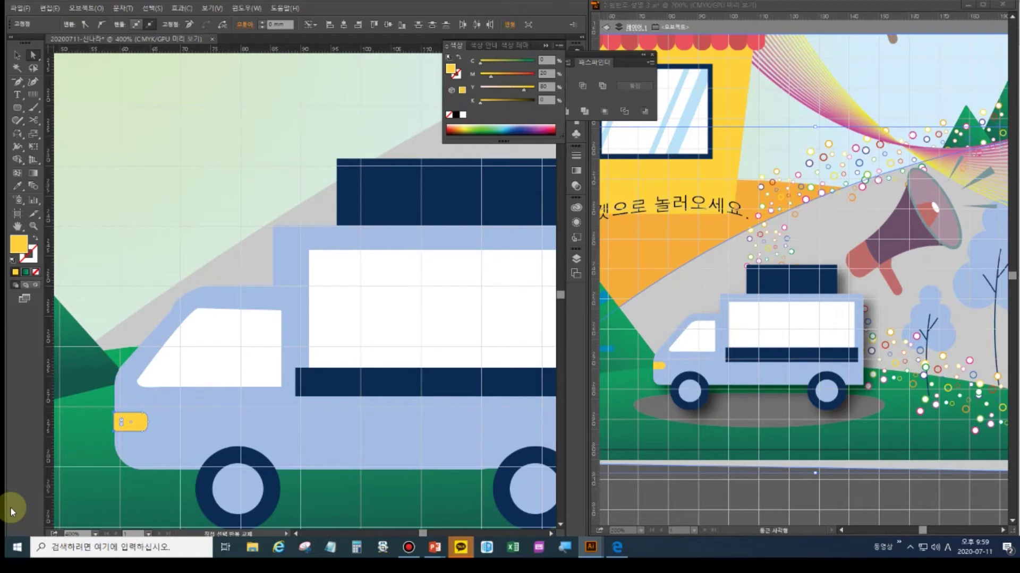
{"action": "left_click", "coordinate": [81, 456]}
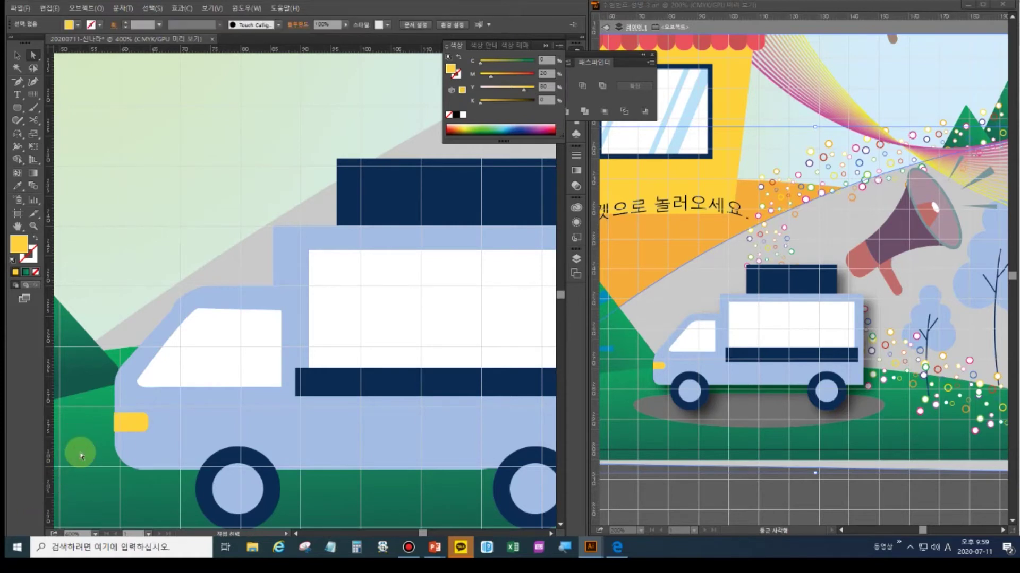
Fit the poster and reference artboards in their windows and group the truck's selectable parts.
{"action": "double_click", "coordinate": [18, 227]}
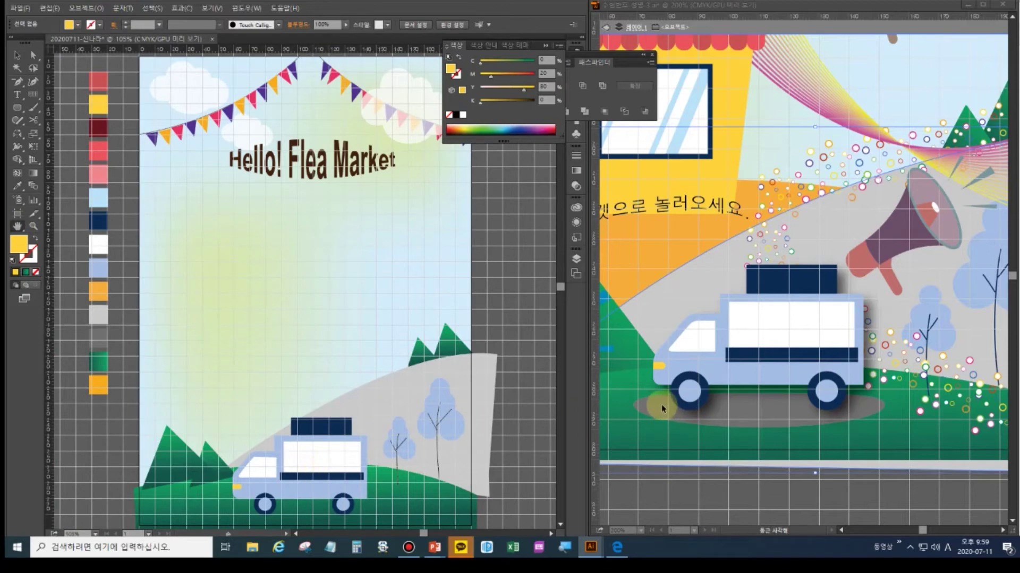
{"action": "left_click", "coordinate": [626, 405]}
{"action": "left_click", "coordinate": [17, 227]}
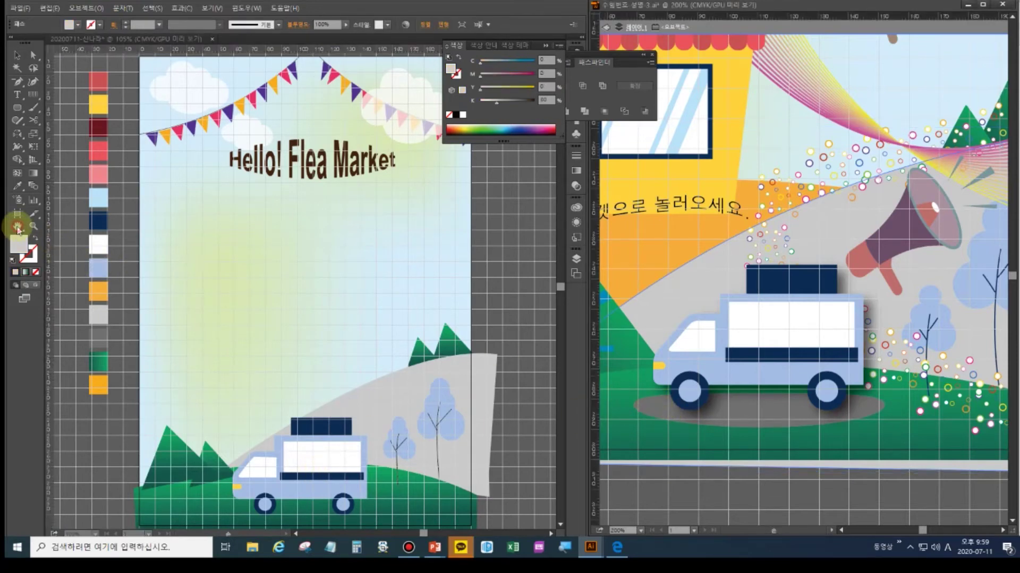
{"action": "double_click", "coordinate": [18, 227]}
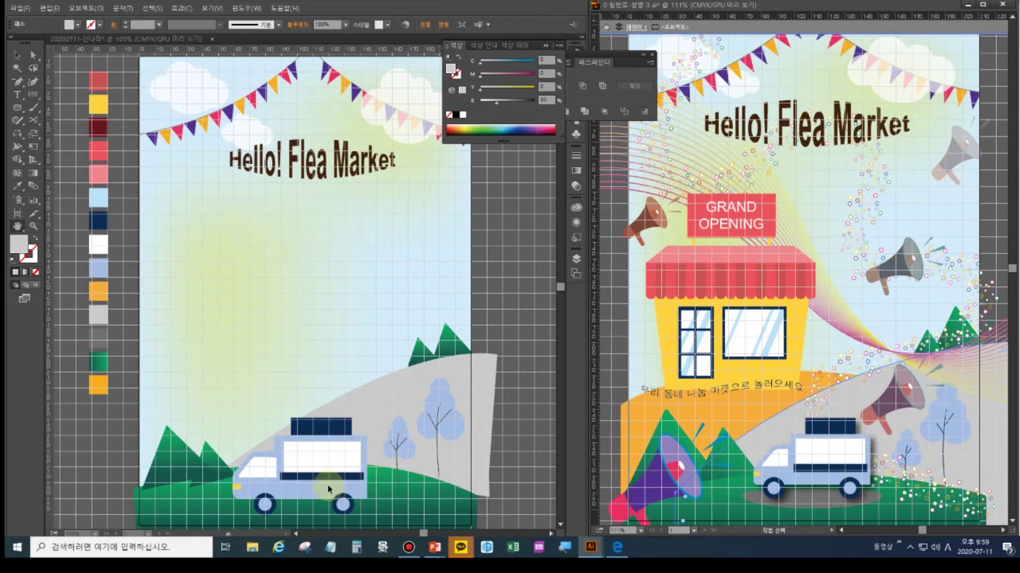
{"action": "left_click", "coordinate": [322, 458]}
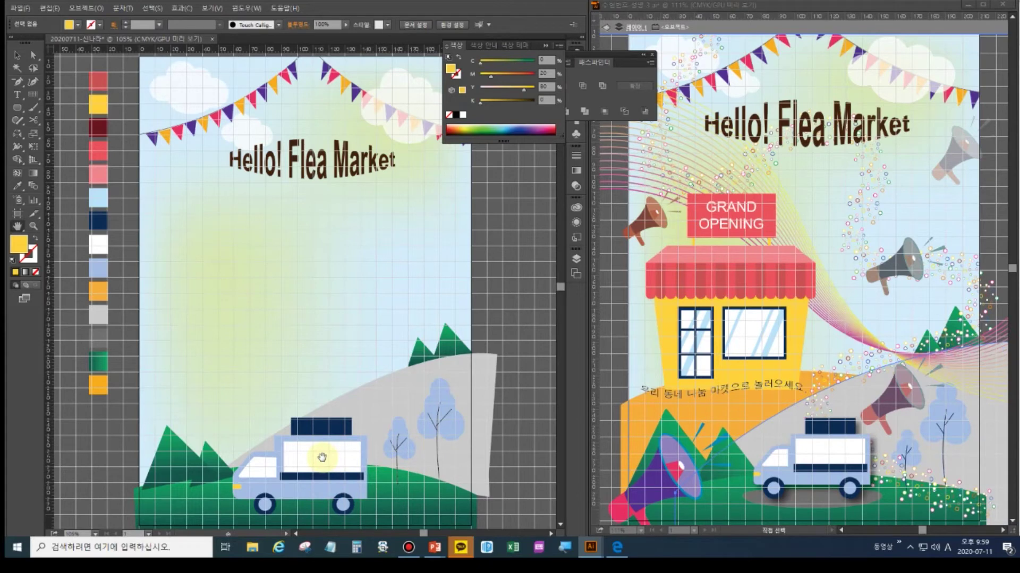
{"action": "left_click", "coordinate": [17, 55]}
{"action": "left_click", "coordinate": [306, 460]}
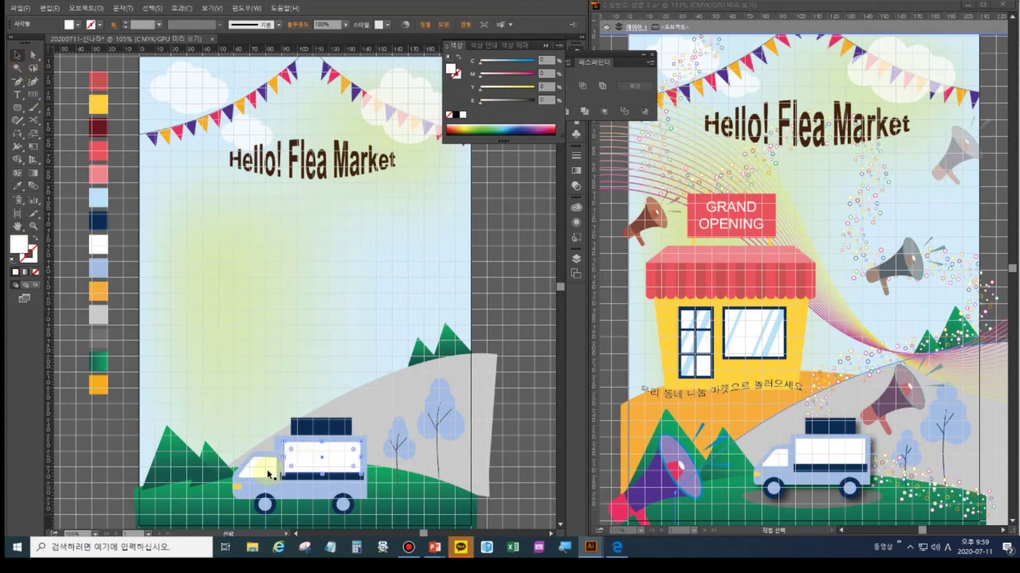
{"action": "left_click_drag", "start_coordinate": [222, 374], "coordinate": [373, 524]}
{"action": "key", "text": "ctrl+g"}
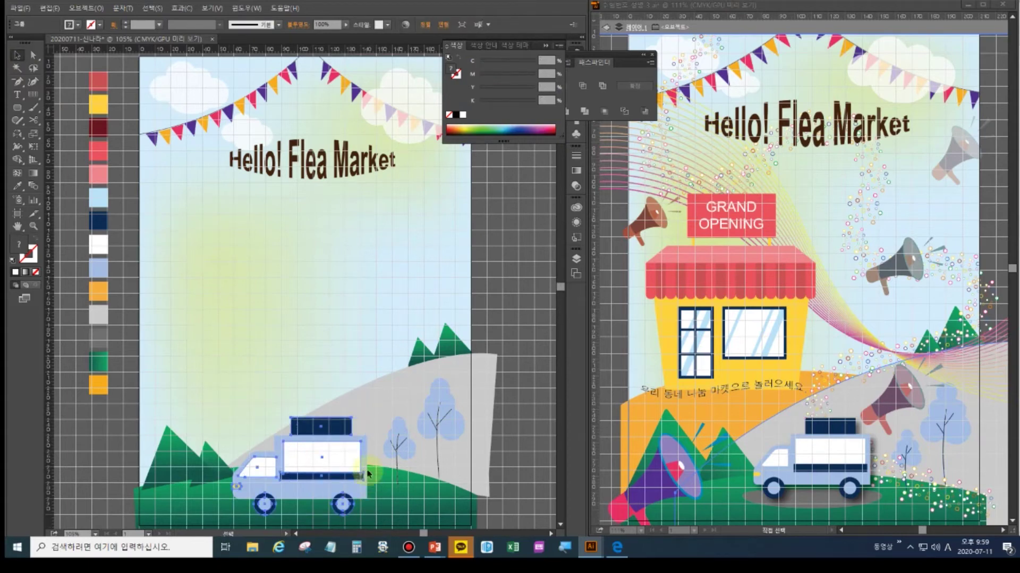
Try to scale down the grouped truck parts toward the lower front of the truck.
{"action": "left_click_drag", "start_coordinate": [362, 418], "coordinate": [340, 447]}
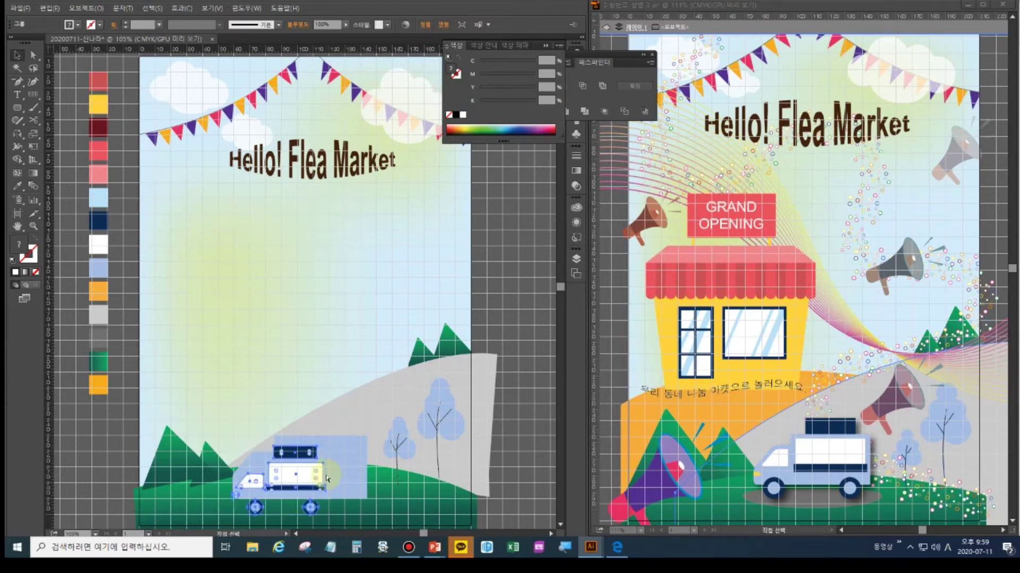
{"action": "key", "text": "ctrl+z"}
{"action": "left_click", "coordinate": [196, 384]}
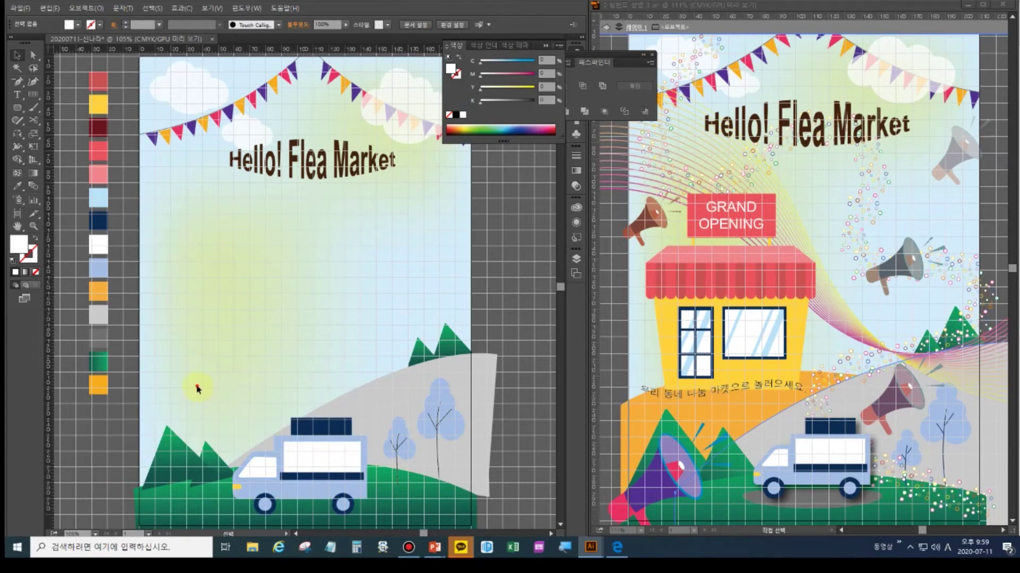
{"action": "scroll", "coordinate": [381, 505], "scroll_direction": "down", "scroll_amount": 1}
{"action": "left_click_drag", "start_coordinate": [380, 505], "coordinate": [381, 504]}
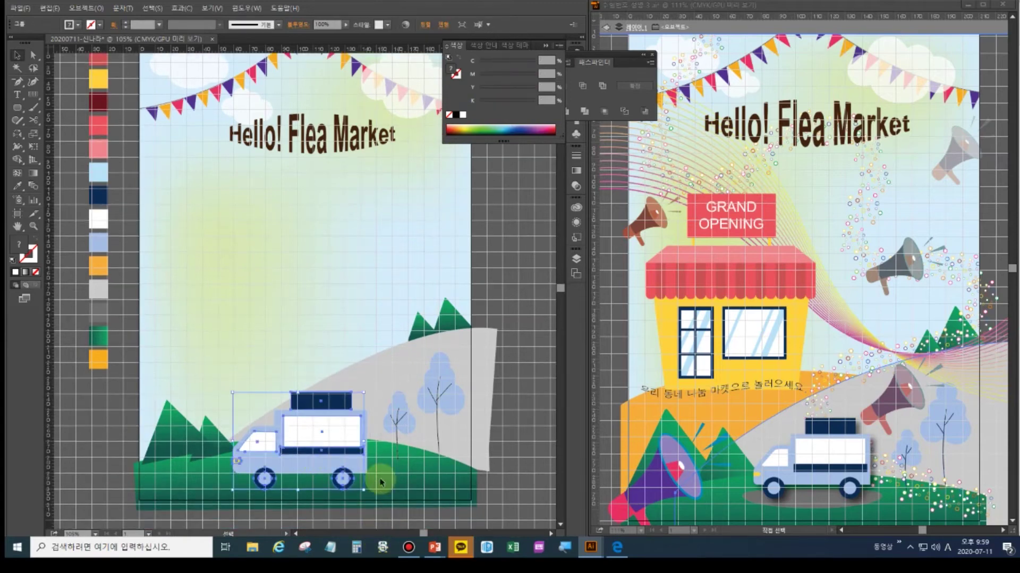
{"action": "left_click", "coordinate": [367, 428]}
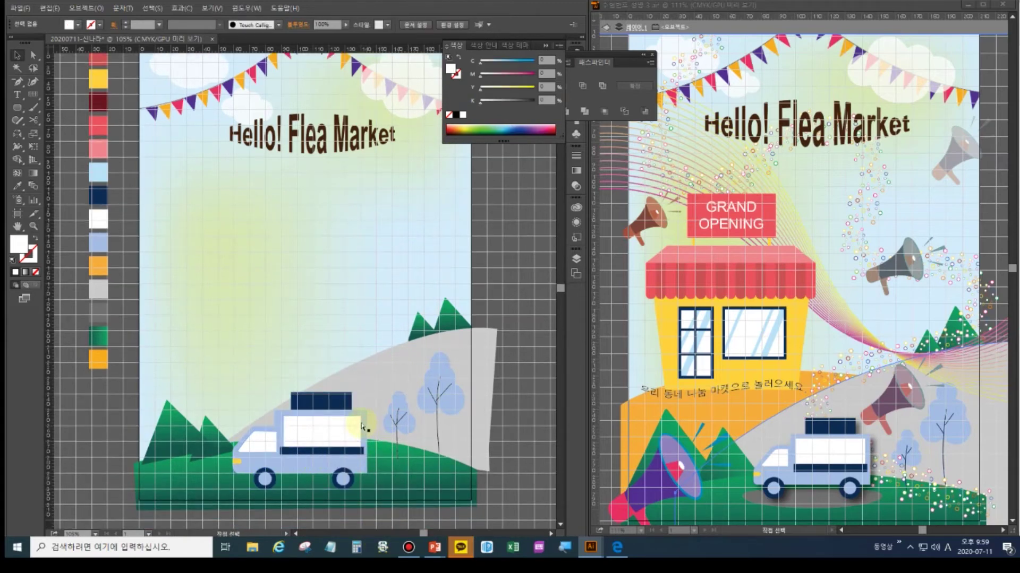
Unlock all artwork and combine the periwinkle truck body with the grouped truck parts.
{"action": "key", "text": "ctrl+a"}
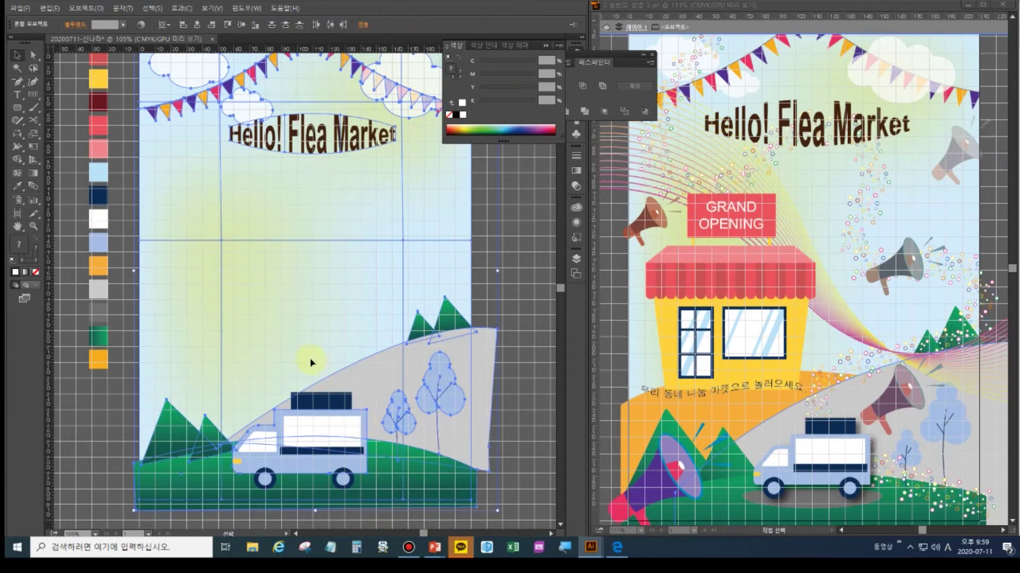
{"action": "left_click", "coordinate": [332, 406]}
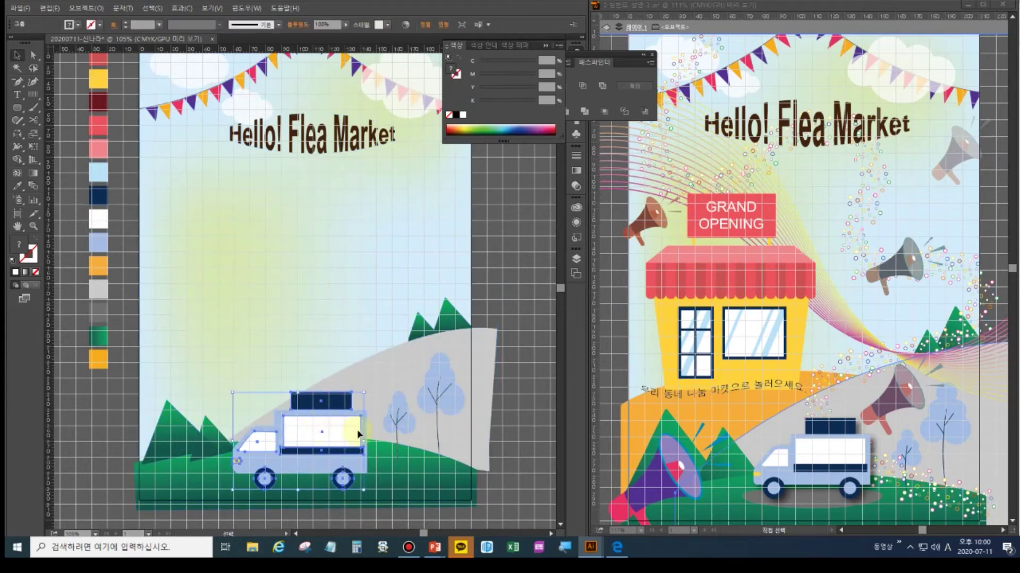
{"action": "left_click_drag", "start_coordinate": [365, 436], "coordinate": [365, 437]}
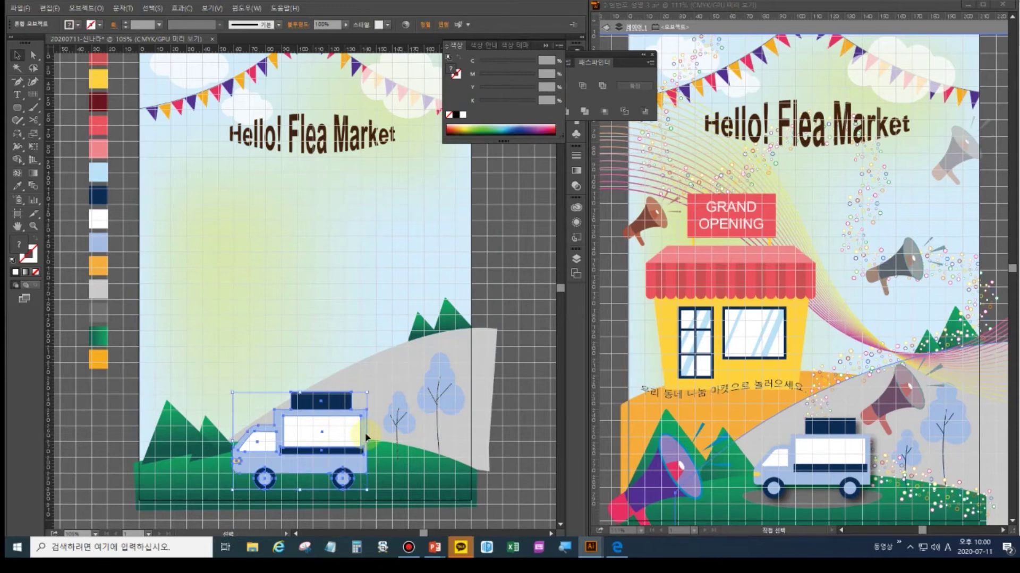
Scale the whole truck down to about three quarters of its size and reposition it on the green hill.
{"action": "left_click", "coordinate": [366, 395]}
{"action": "left_click_drag", "start_coordinate": [366, 396], "coordinate": [340, 418]}
{"action": "left_click_drag", "start_coordinate": [307, 462], "coordinate": [310, 466]}
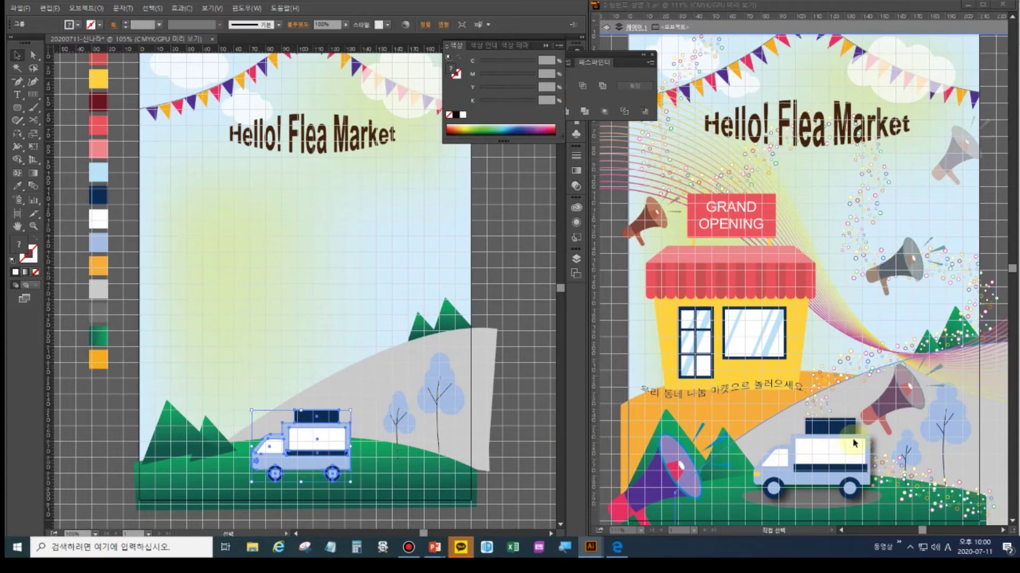
Apply a Drop Shadow effect to the truck with preview on, X offset 4 mm, Y offset 2 mm and blur 3 mm.
{"action": "left_click", "coordinate": [179, 9]}
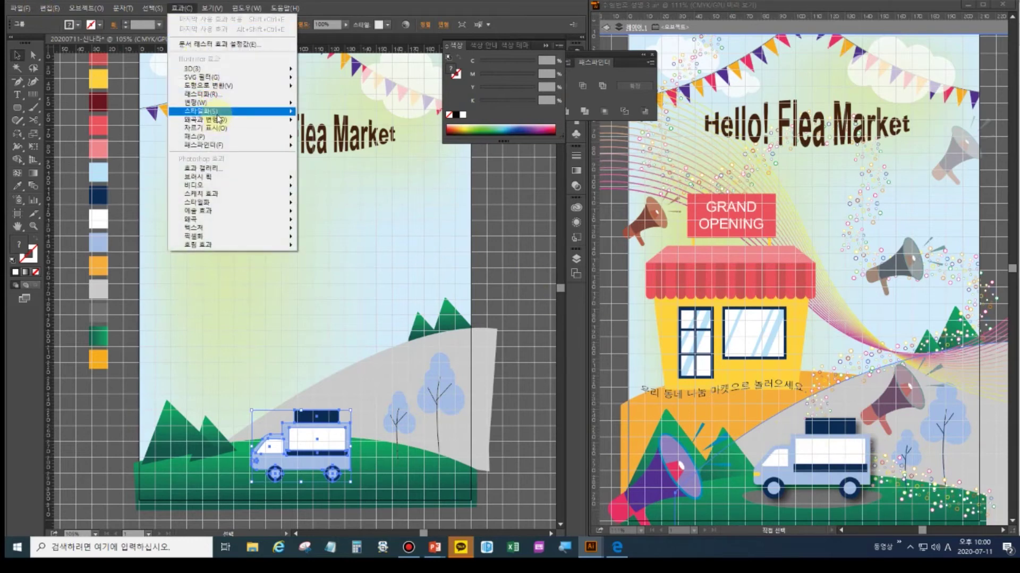
{"action": "mouse_move", "coordinate": [218, 114]}
{"action": "left_click", "coordinate": [326, 115]}
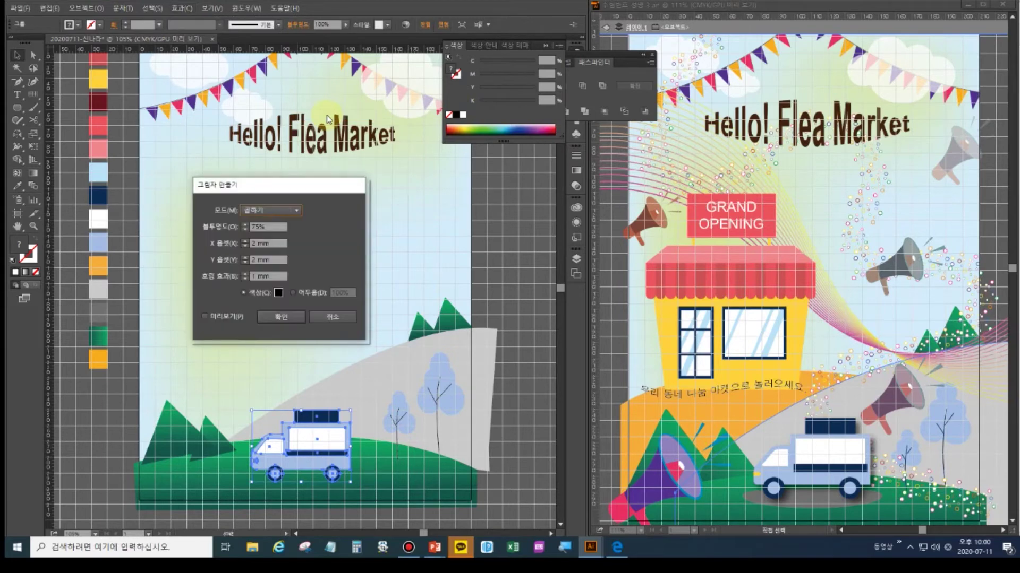
{"action": "left_click", "coordinate": [231, 316]}
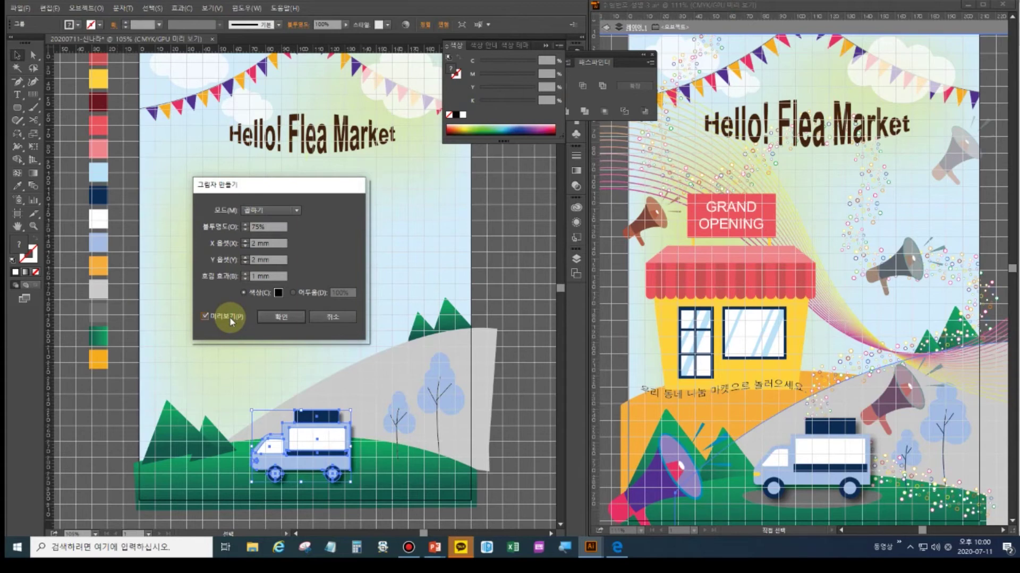
{"action": "left_click", "coordinate": [247, 276]}
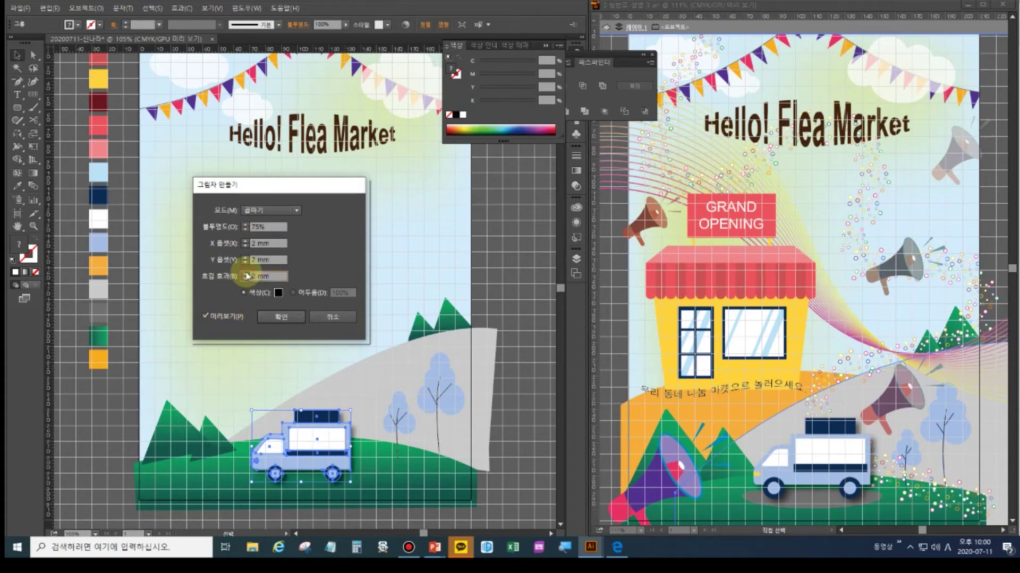
{"action": "left_click", "coordinate": [246, 273]}
{"action": "left_click", "coordinate": [247, 279]}
{"action": "left_click", "coordinate": [245, 242]}
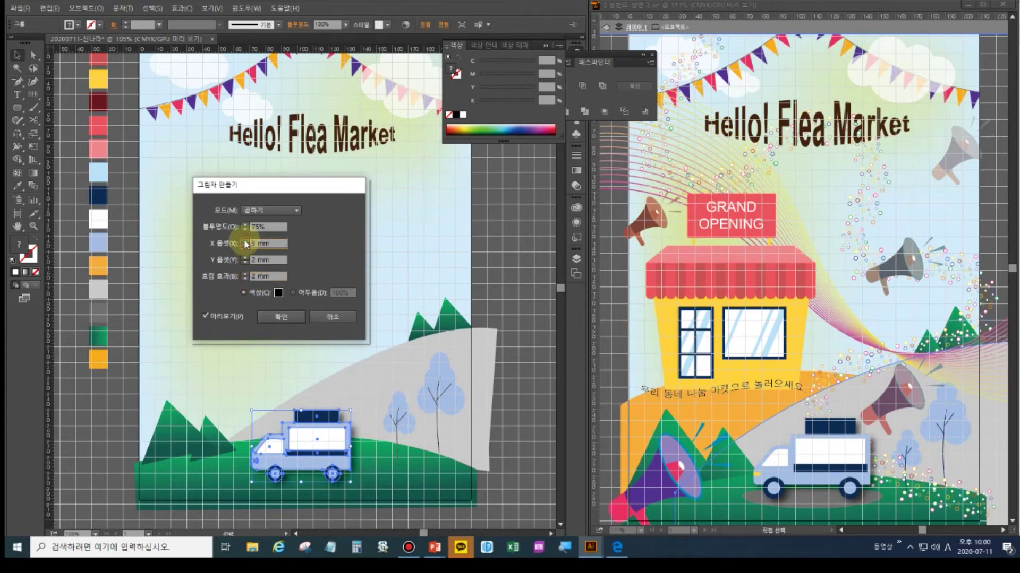
{"action": "left_click", "coordinate": [245, 245]}
{"action": "left_click", "coordinate": [245, 258]}
{"action": "left_click", "coordinate": [246, 259]}
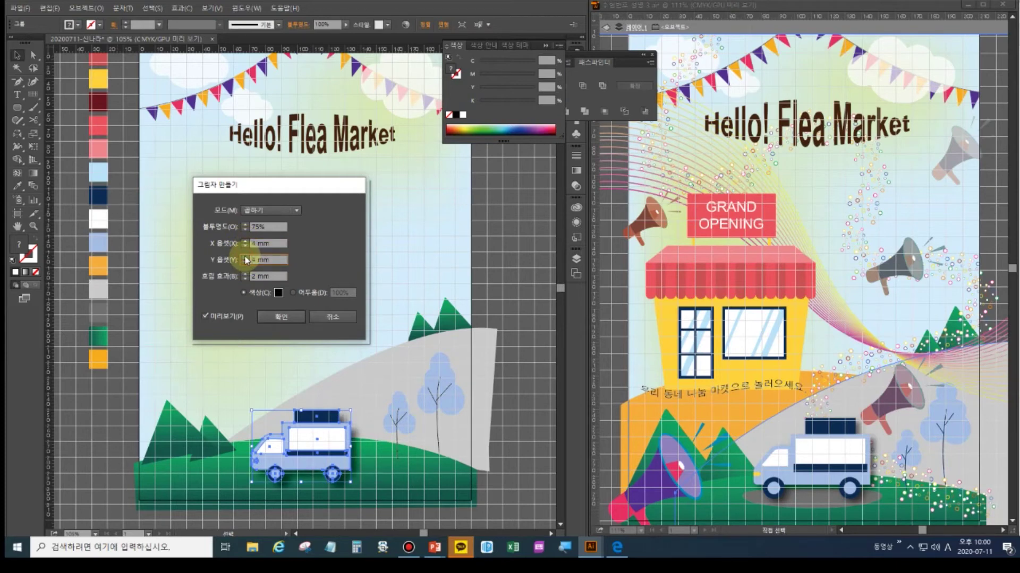
{"action": "left_click", "coordinate": [246, 262]}
{"action": "left_click", "coordinate": [245, 275]}
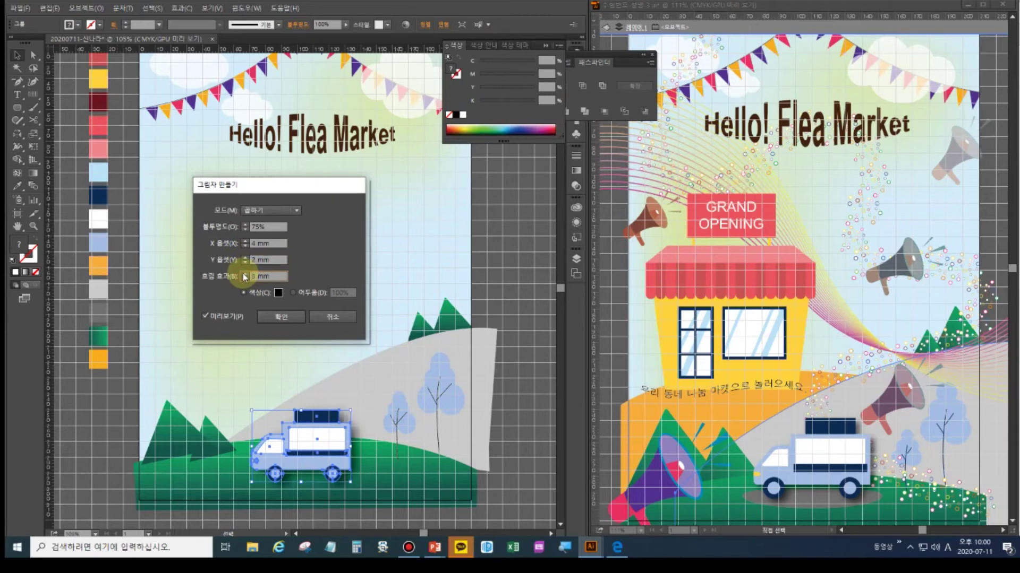
{"action": "left_click", "coordinate": [275, 318]}
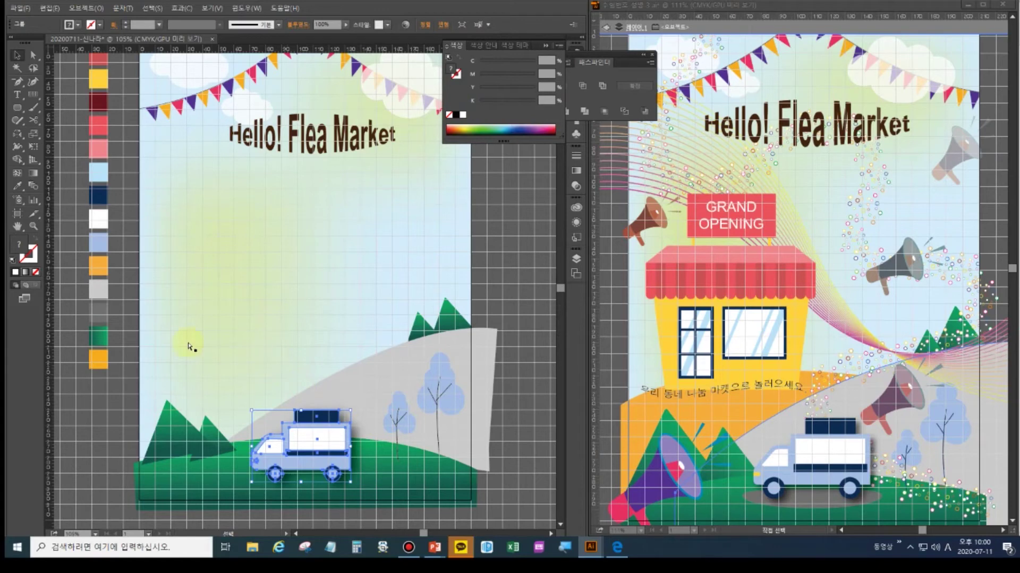
{"action": "left_click", "coordinate": [123, 389]}
{"action": "key", "text": "v"}
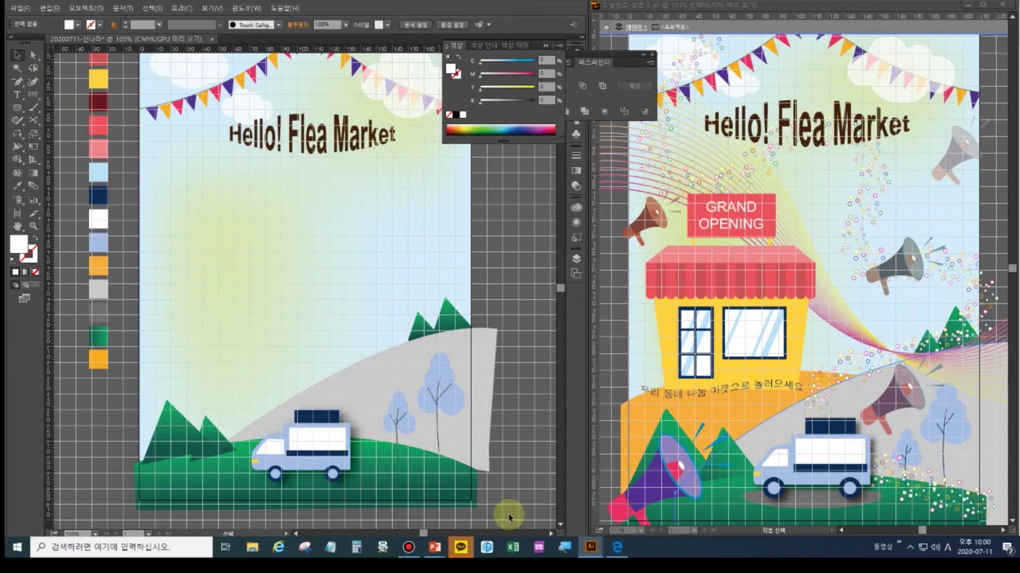
Draw a flat horizontal ellipse just below the truck's wheels, slightly wider than the truck, as its ground shadow.
{"action": "left_click", "coordinate": [121, 367]}
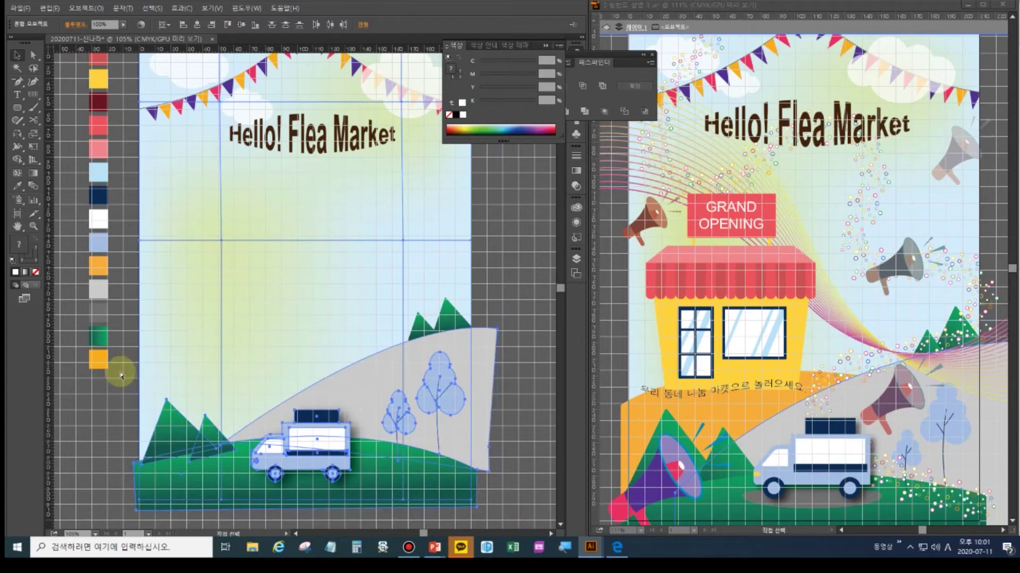
{"action": "left_click", "coordinate": [120, 368]}
{"action": "left_click", "coordinate": [19, 109]}
{"action": "left_click_drag", "start_coordinate": [23, 113], "coordinate": [48, 130]}
{"action": "left_click_drag", "start_coordinate": [251, 474], "coordinate": [357, 497]}
Fill the ground shadow ellipse with the dark gray from the color column using the Eyedropper.
{"action": "left_click", "coordinate": [16, 187]}
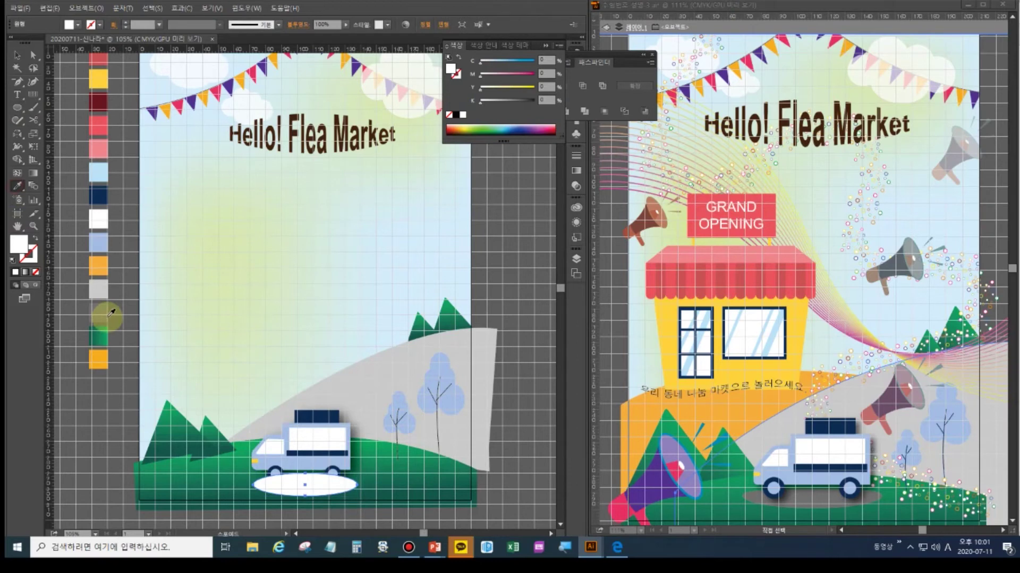
{"action": "left_click", "coordinate": [98, 311]}
{"action": "left_click", "coordinate": [17, 55]}
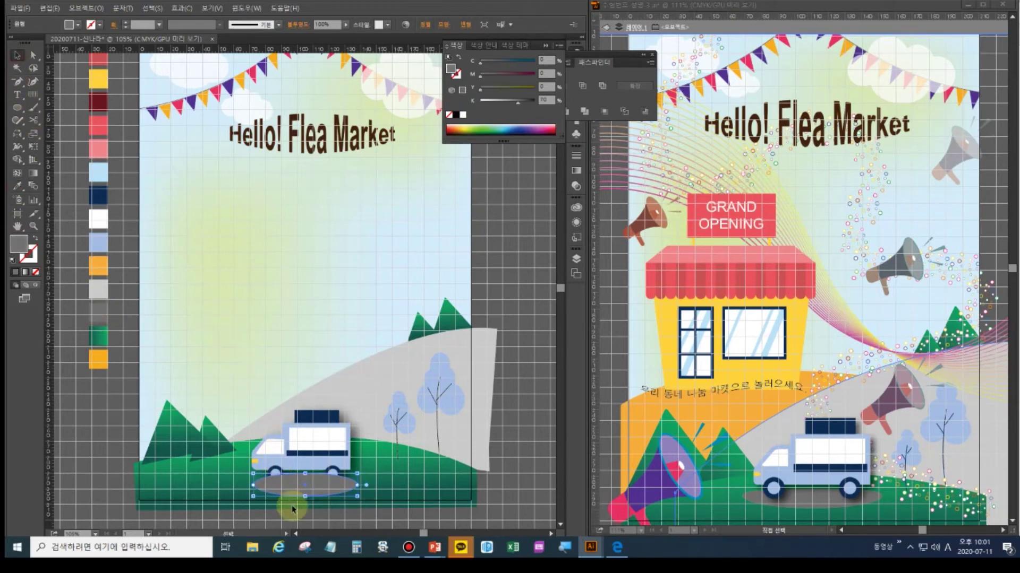
Arrange the gray ground shadow ellipse behind the truck but still in front of the green hill.
{"action": "left_click", "coordinate": [292, 486]}
{"action": "key", "text": "a"}
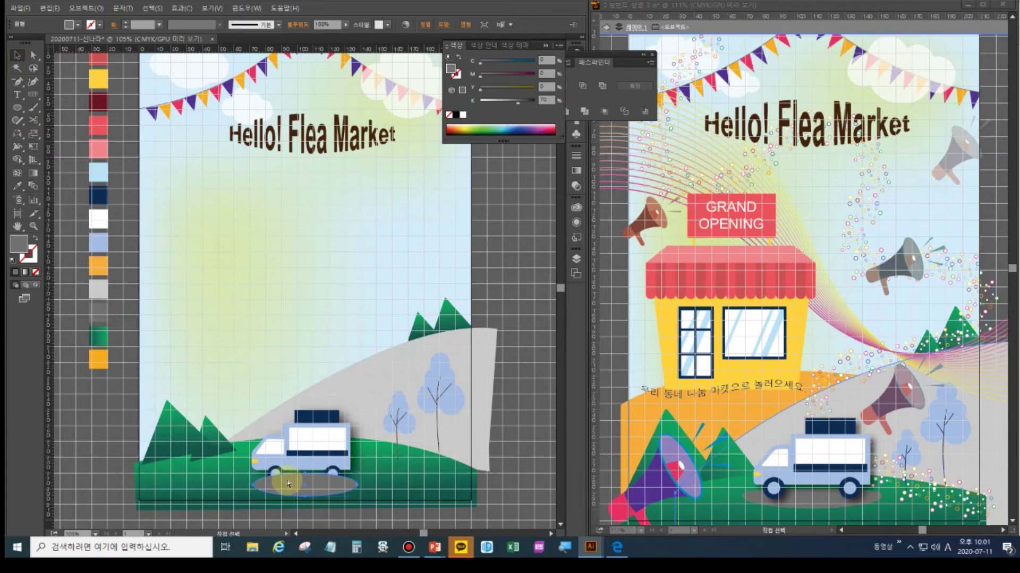
{"action": "key", "text": "ctrl+shift+bracketleft"}
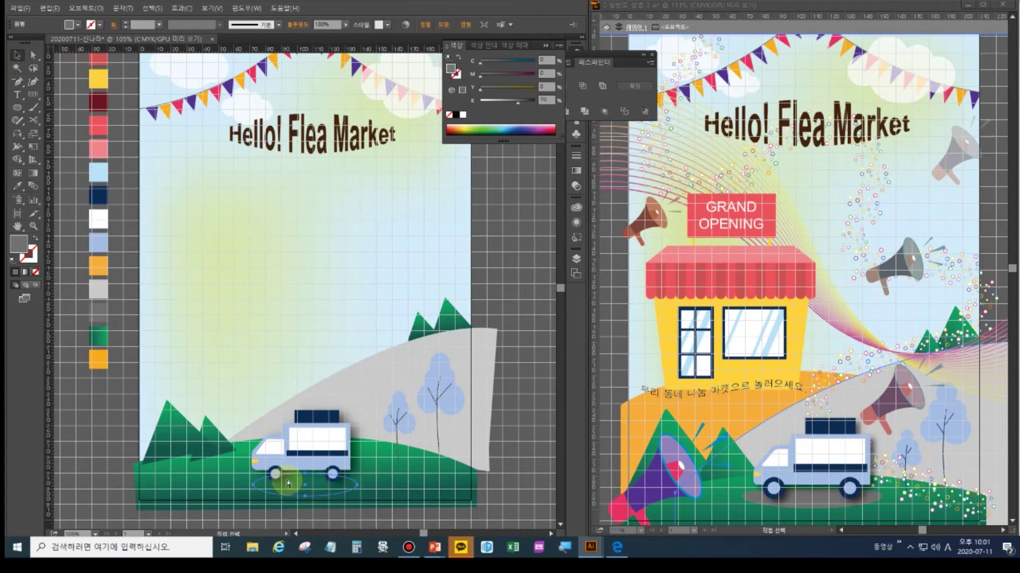
{"action": "key", "text": "ctrl+z"}
{"action": "key", "text": "v"}
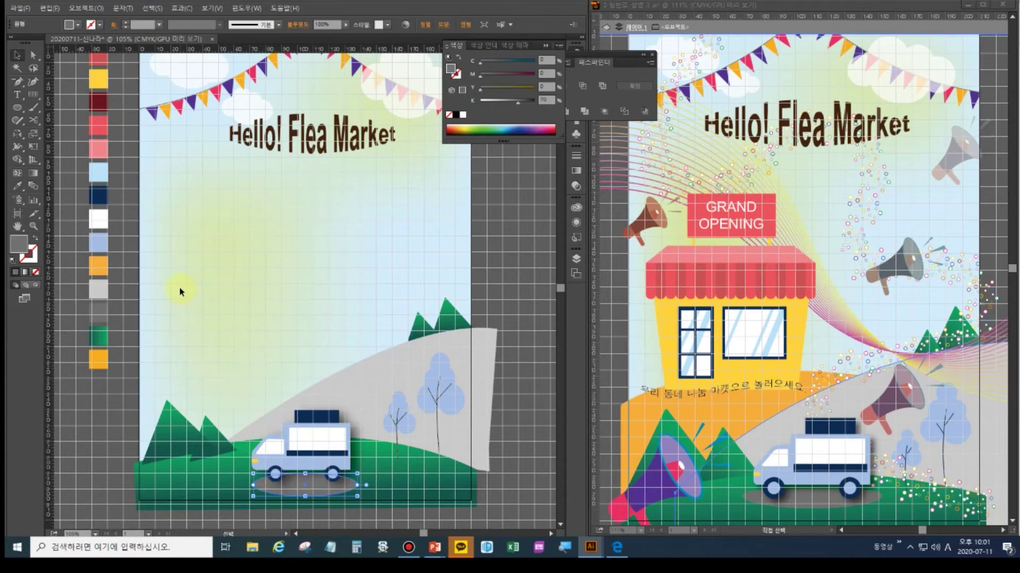
Draw a wide, flat rectangle in the open sky above the green mountains as the base of the shop roof.
{"action": "left_click", "coordinate": [17, 110]}
{"action": "mouse_move", "coordinate": [17, 111]}
{"action": "left_mouse_down"}
{"action": "mouse_move", "coordinate": [45, 104]}
{"action": "mouse_move", "coordinate": [30, 107]}
{"action": "left_mouse_up"}
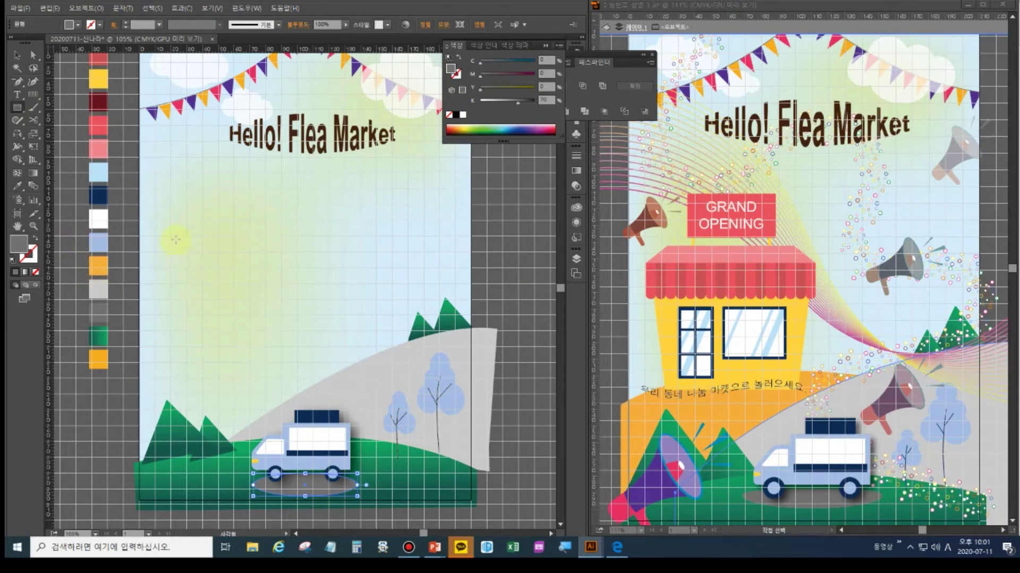
{"action": "left_click_drag", "start_coordinate": [172, 235], "coordinate": [282, 269]}
{"action": "left_click_drag", "start_coordinate": [283, 270], "coordinate": [297, 276]}
Scale the rectangle's top corners inward to form a trapezoid and fill it with the light pink from the color column.
{"action": "left_click", "coordinate": [32, 55]}
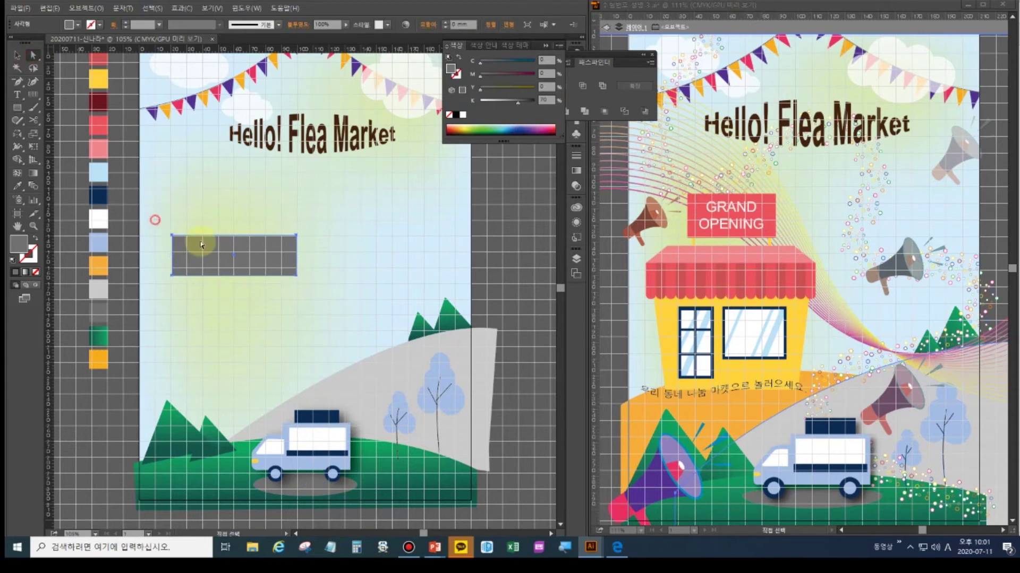
{"action": "left_click", "coordinate": [297, 245]}
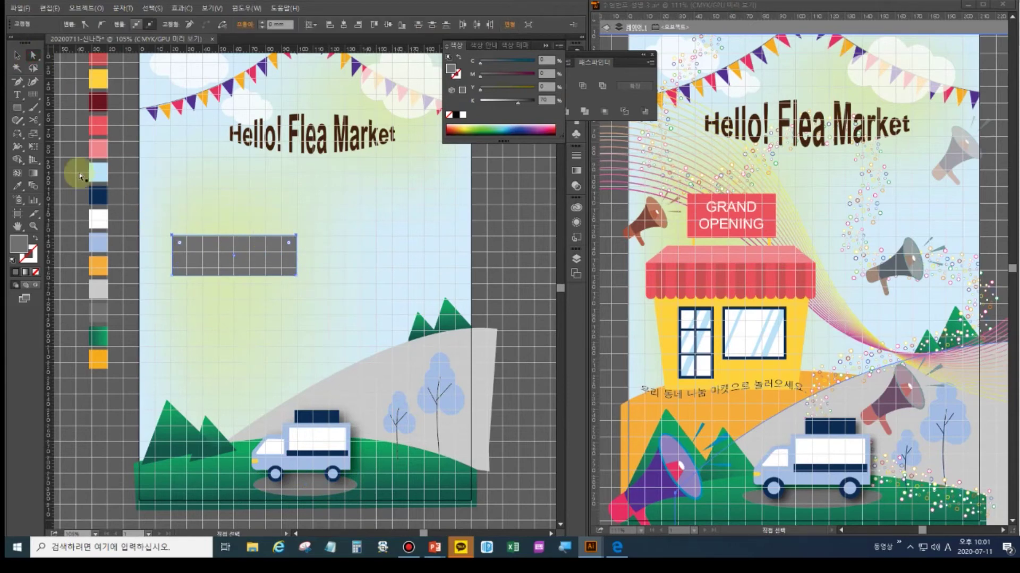
{"action": "left_click", "coordinate": [34, 135]}
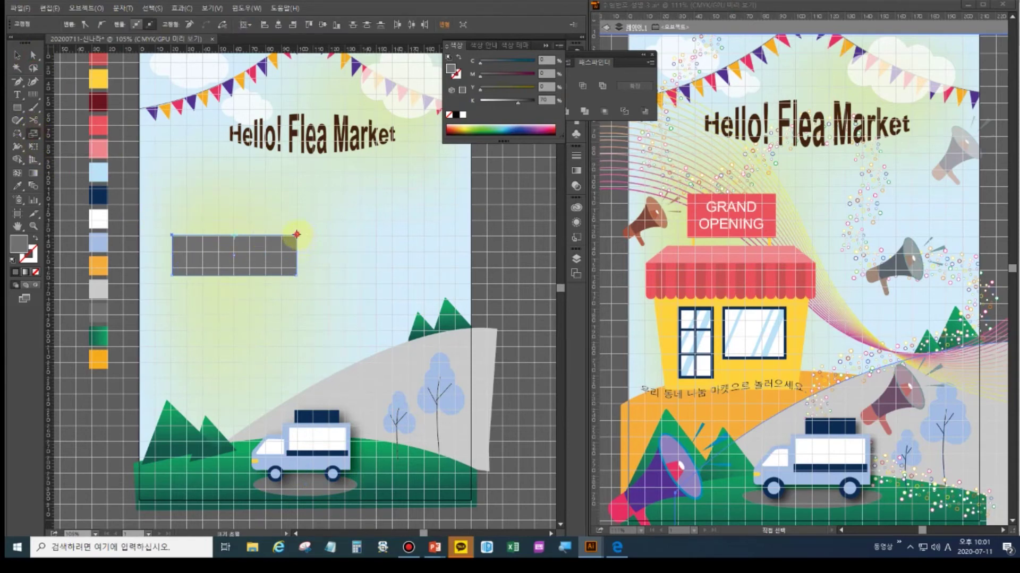
{"action": "left_click_drag", "start_coordinate": [284, 236], "coordinate": [283, 235]}
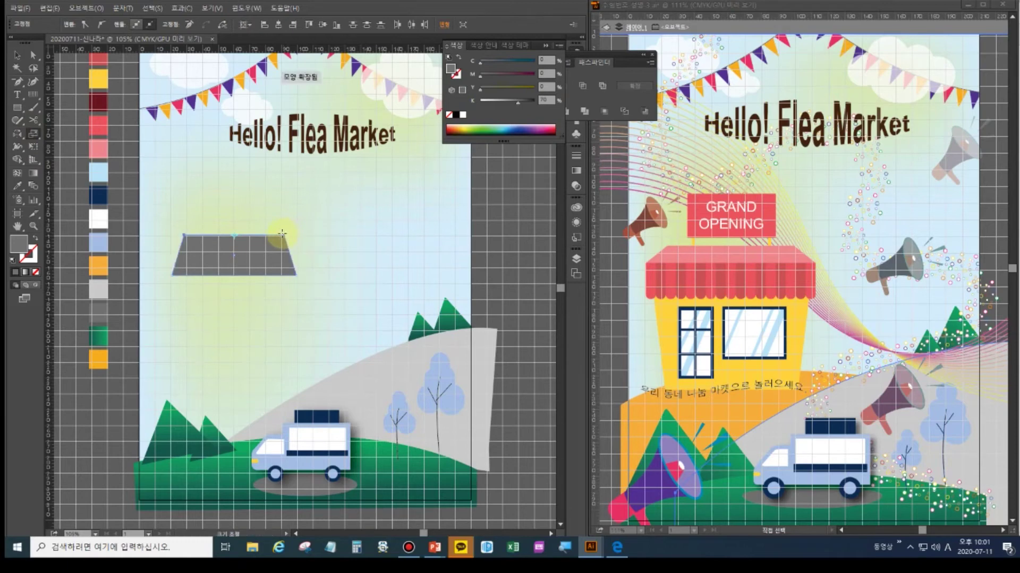
{"action": "left_click", "coordinate": [19, 187]}
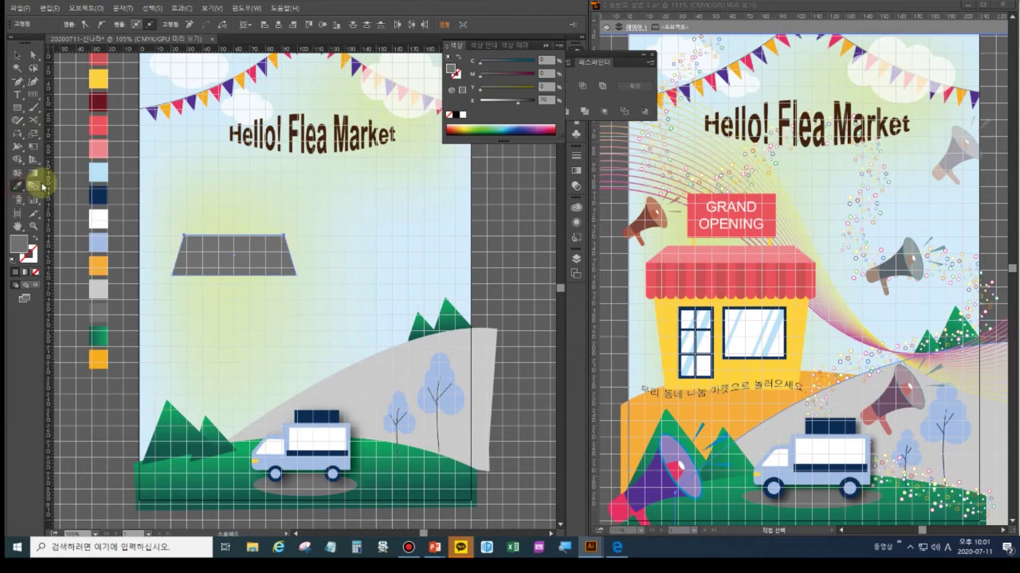
{"action": "left_click", "coordinate": [97, 148]}
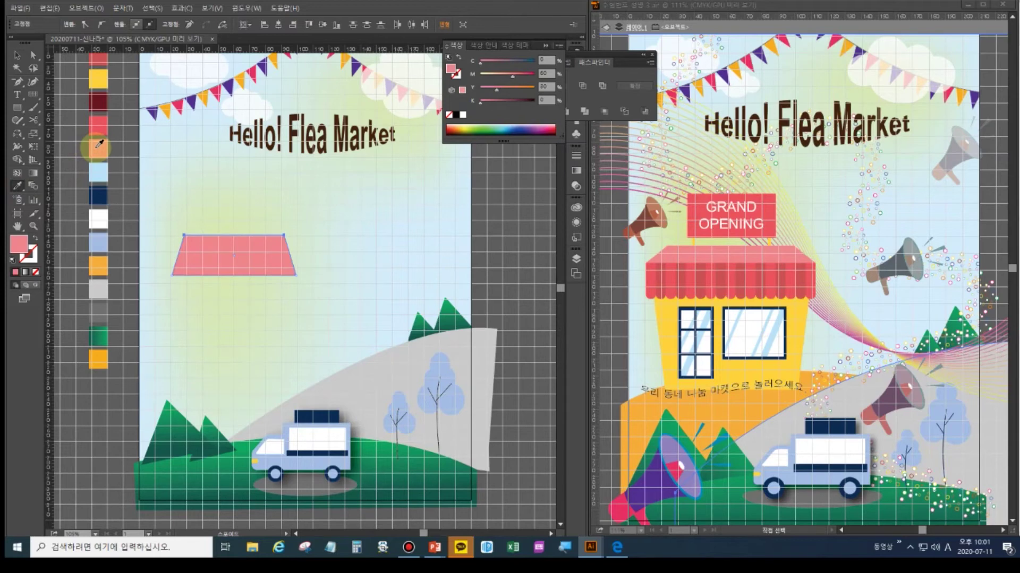
Nudge the pink trapezoid's bottom edge upward to make the roof shape shorter.
{"action": "left_click", "coordinate": [33, 54]}
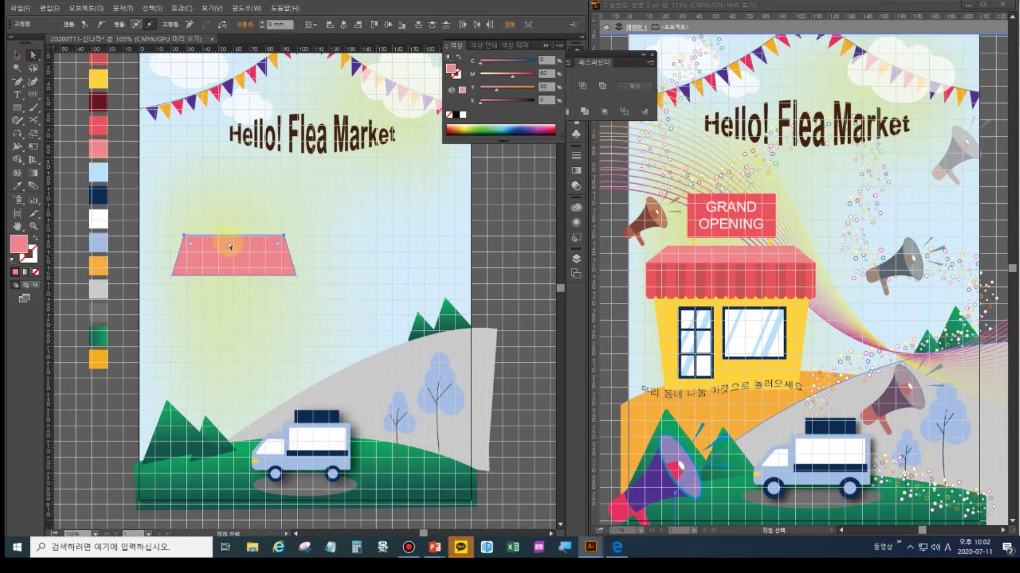
{"action": "left_click_drag", "start_coordinate": [161, 264], "coordinate": [310, 295]}
{"action": "key", "text": "Up"}
{"action": "key", "text": "Up"}
{"action": "key", "text": "Up"}
{"action": "key", "text": "Up"}
{"action": "key", "text": "Up"}
{"action": "key", "text": "Up"}
{"action": "key", "text": "Up"}
{"action": "key", "text": "Up"}
{"action": "key", "text": "Up"}
{"action": "key", "text": "Up"}
{"action": "key", "text": "Up"}
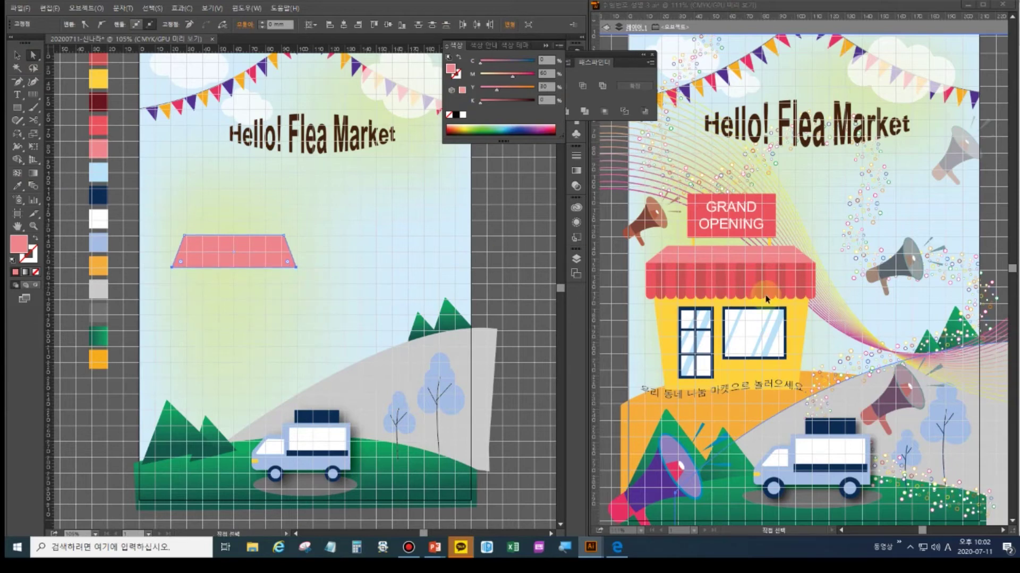
Draw a narrow vertical rounded rectangle hanging from the roof's lower left corner as the first awning stripe.
{"action": "left_click", "coordinate": [20, 109]}
{"action": "left_click_drag", "start_coordinate": [19, 108], "coordinate": [48, 122]}
{"action": "left_click_drag", "start_coordinate": [172, 257], "coordinate": [182, 307]}
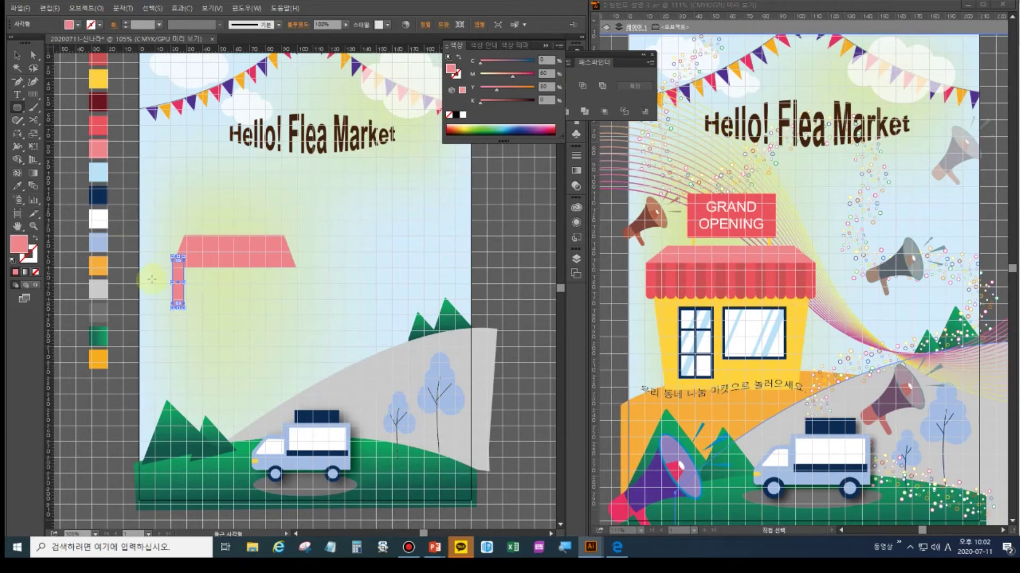
Shrink the awning stripe slightly in width and length, keeping it aligned with the roof's left corner.
{"action": "key", "text": "a"}
{"action": "key", "text": "ctrl+plus"}
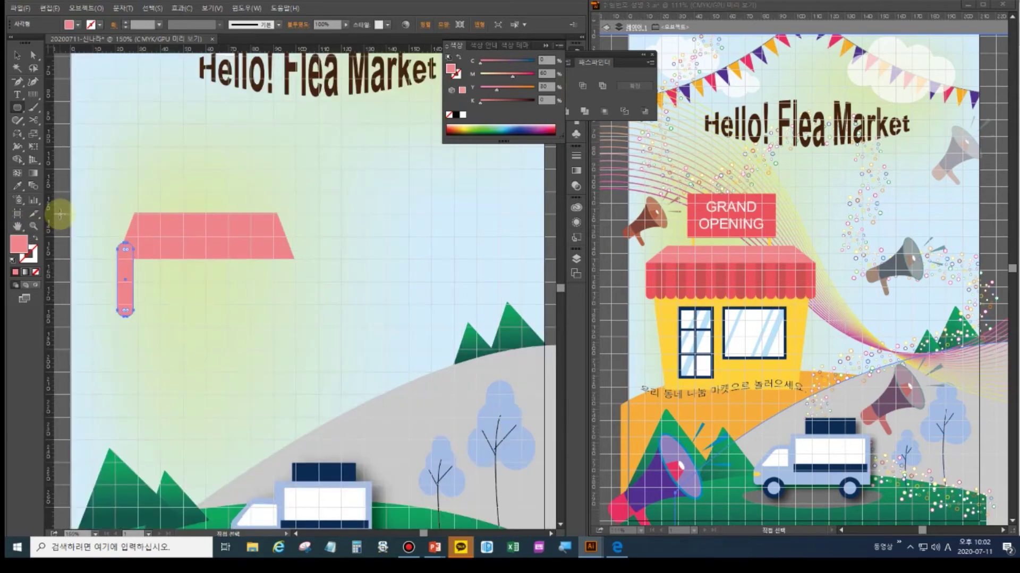
{"action": "left_click", "coordinate": [33, 58]}
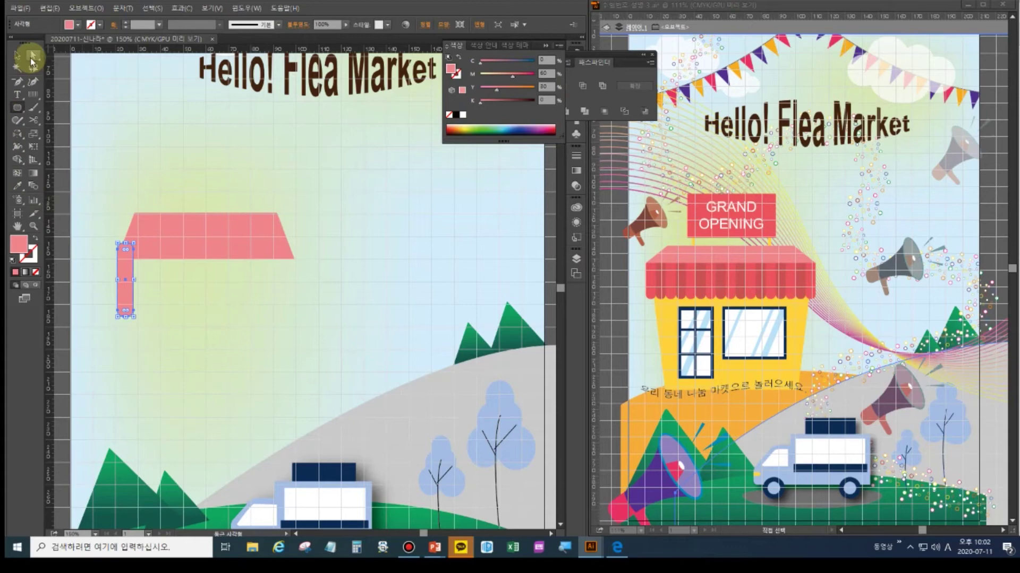
{"action": "mouse_move", "coordinate": [125, 310]}
{"action": "left_mouse_down"}
{"action": "mouse_move", "coordinate": [132, 319]}
{"action": "mouse_move", "coordinate": [128, 304]}
{"action": "left_mouse_up"}
{"action": "left_click", "coordinate": [17, 55]}
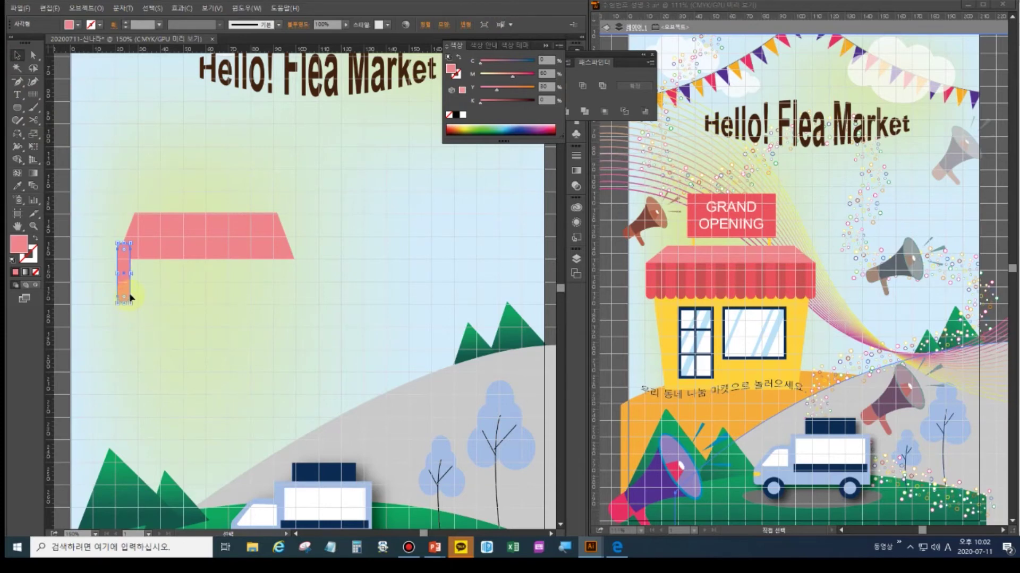
{"action": "left_click_drag", "start_coordinate": [131, 304], "coordinate": [127, 301]}
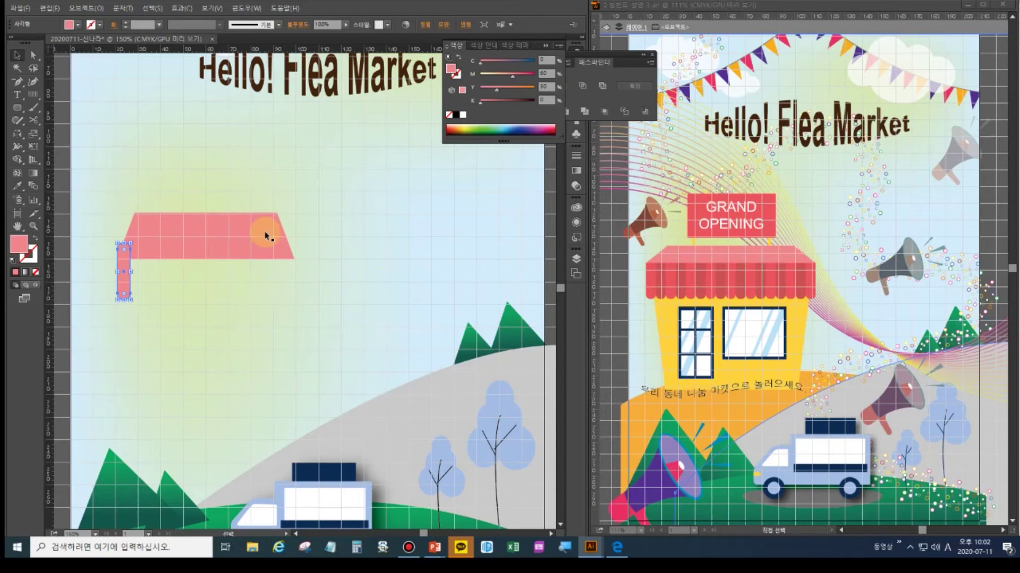
Widen the pink roof trapezoid toward the right to match the reference roof's proportions.
{"action": "left_click", "coordinate": [184, 244]}
{"action": "left_click_drag", "start_coordinate": [297, 236], "coordinate": [317, 237]}
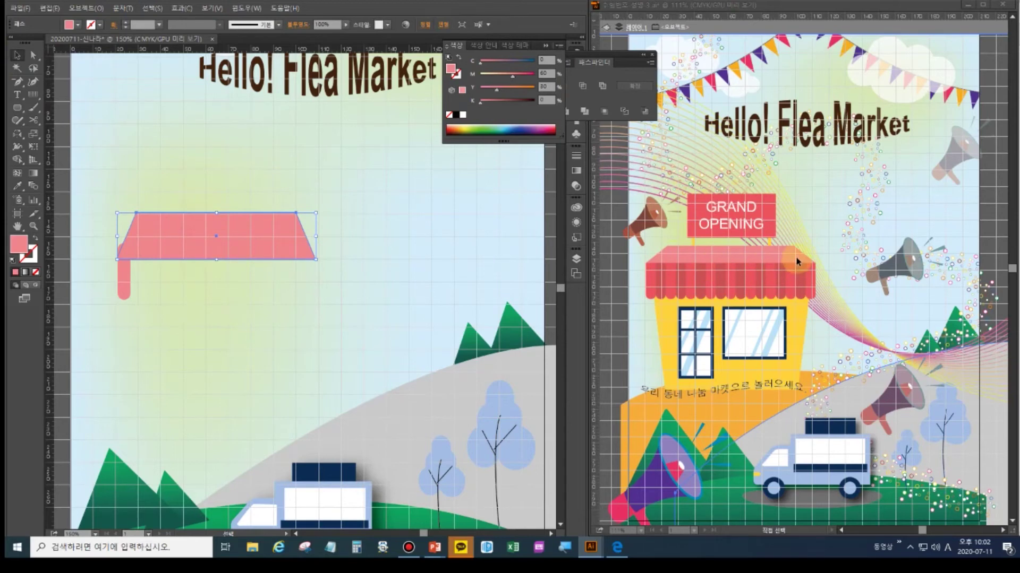
{"action": "left_click", "coordinate": [123, 286]}
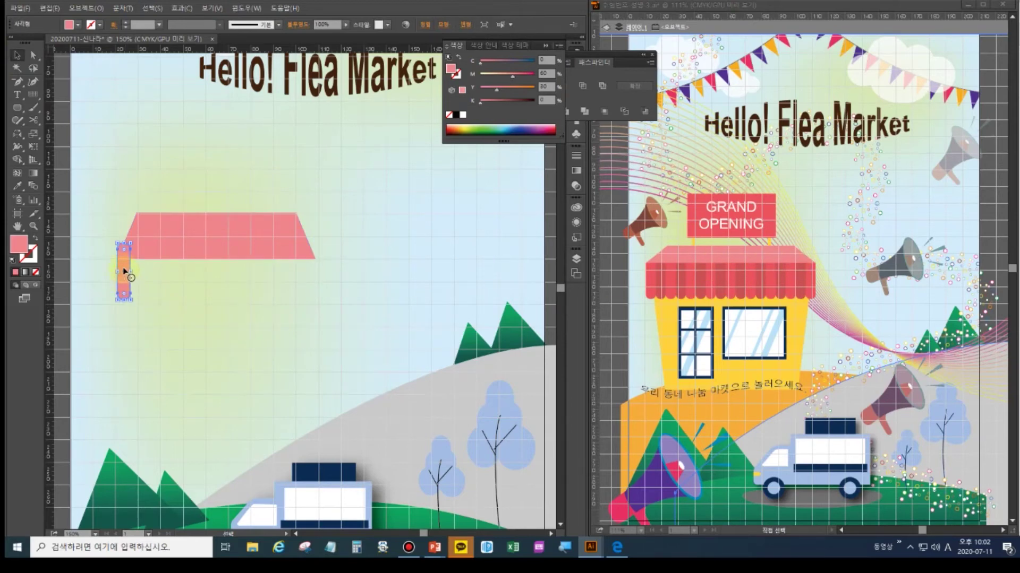
{"action": "left_click", "coordinate": [190, 231]}
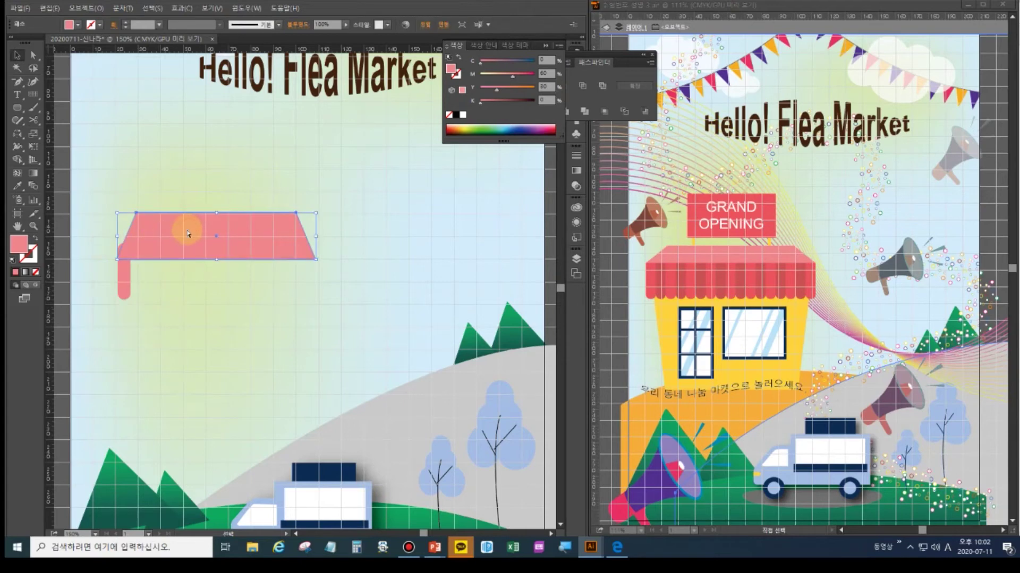
Remove the awning stripe's rounded upper end and lower its flat top to the roof's bottom edge.
{"action": "left_click", "coordinate": [123, 287]}
{"action": "left_click", "coordinate": [124, 287]}
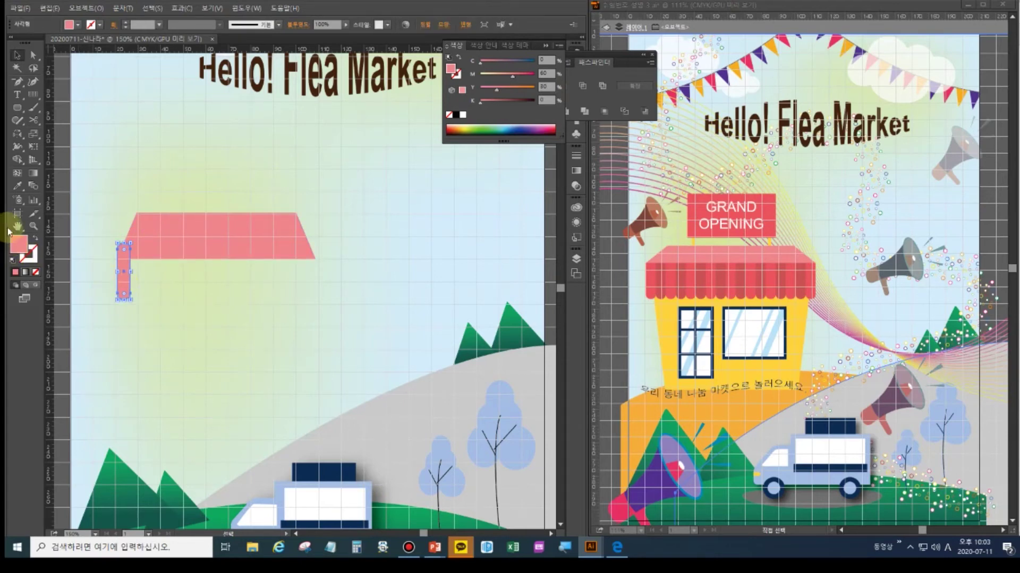
{"action": "left_click", "coordinate": [34, 55]}
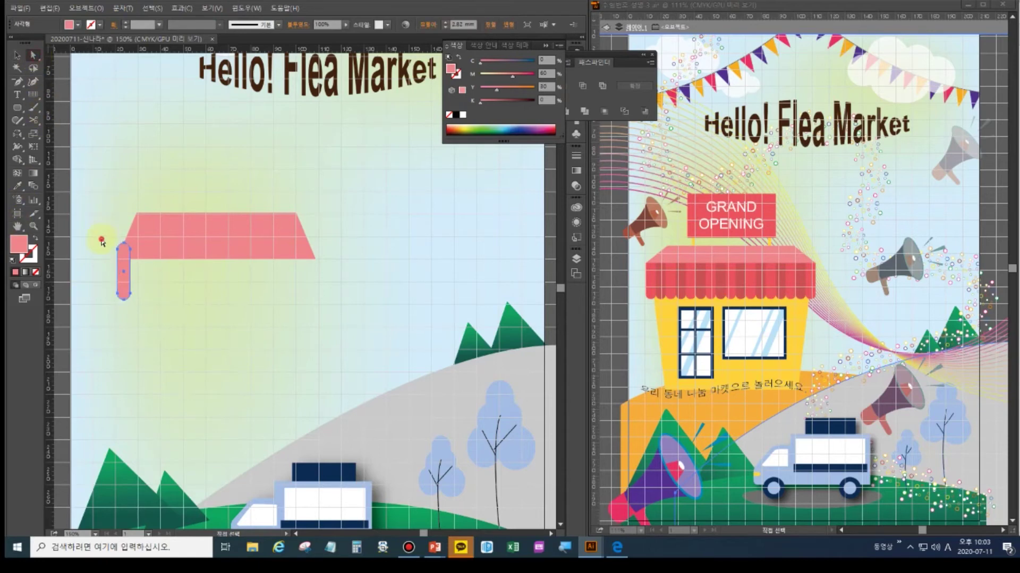
{"action": "left_click_drag", "start_coordinate": [108, 235], "coordinate": [136, 252]}
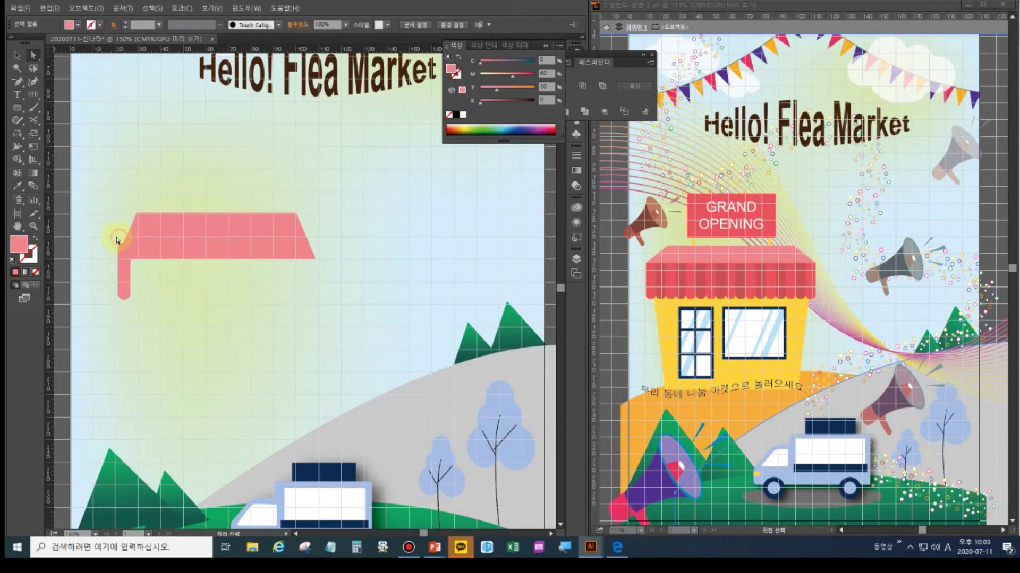
{"action": "left_click", "coordinate": [172, 251]}
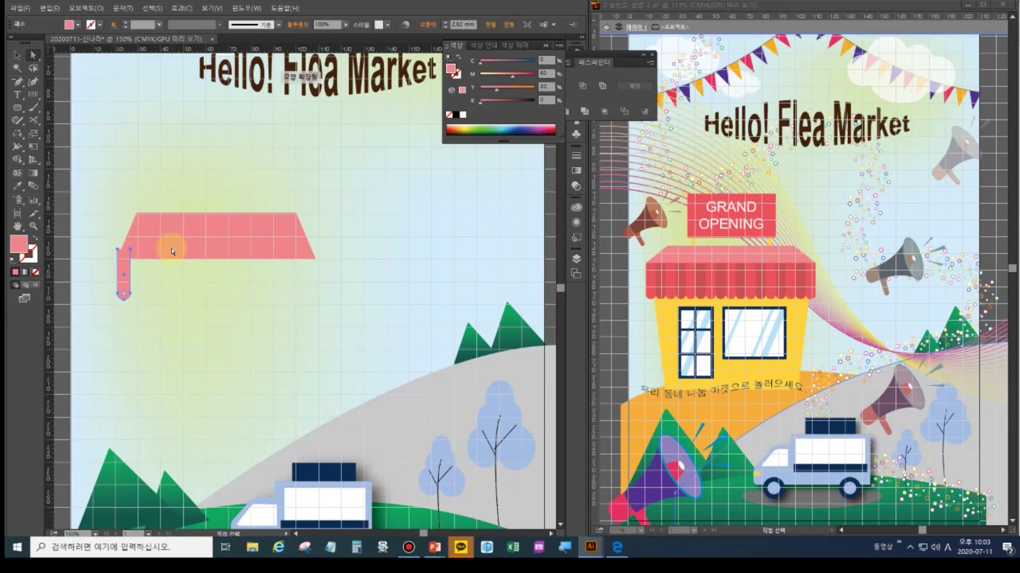
{"action": "left_click_drag", "start_coordinate": [104, 237], "coordinate": [142, 255]}
{"action": "left_click", "coordinate": [142, 254]}
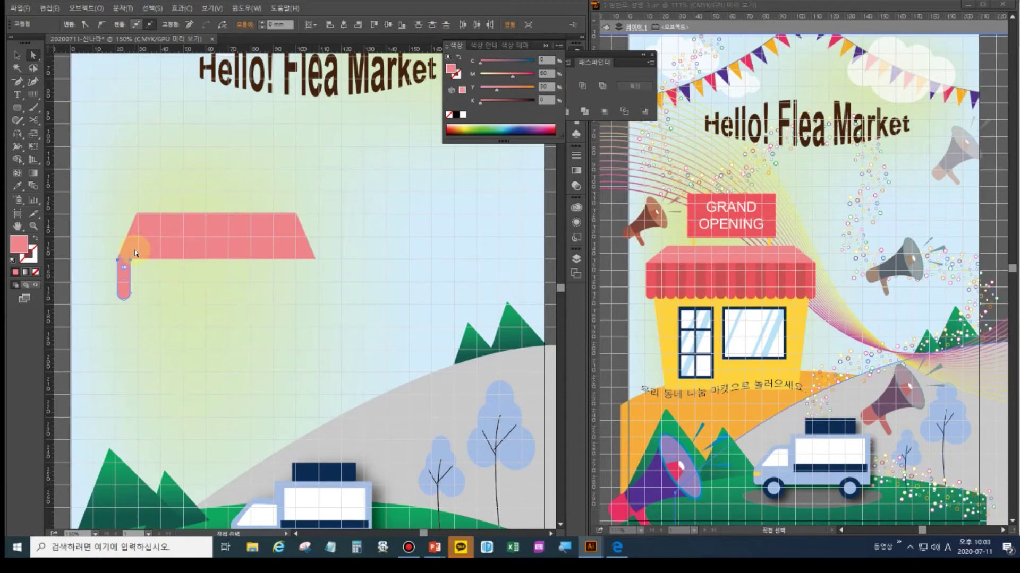
Fill the awning stripe with the coral red from the color column using the Eyedropper.
{"action": "key", "text": "ctrl+0"}
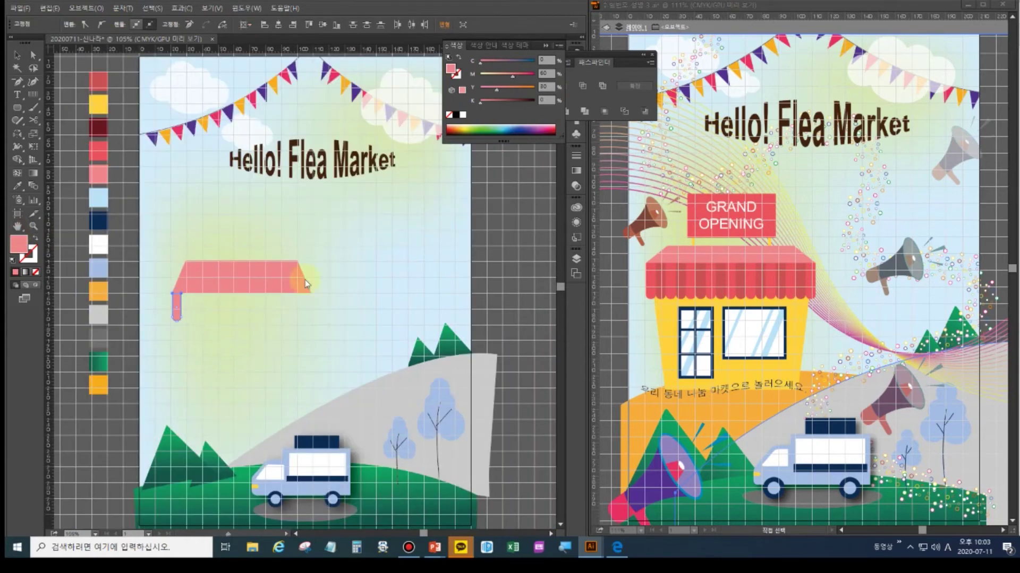
{"action": "left_click", "coordinate": [16, 185]}
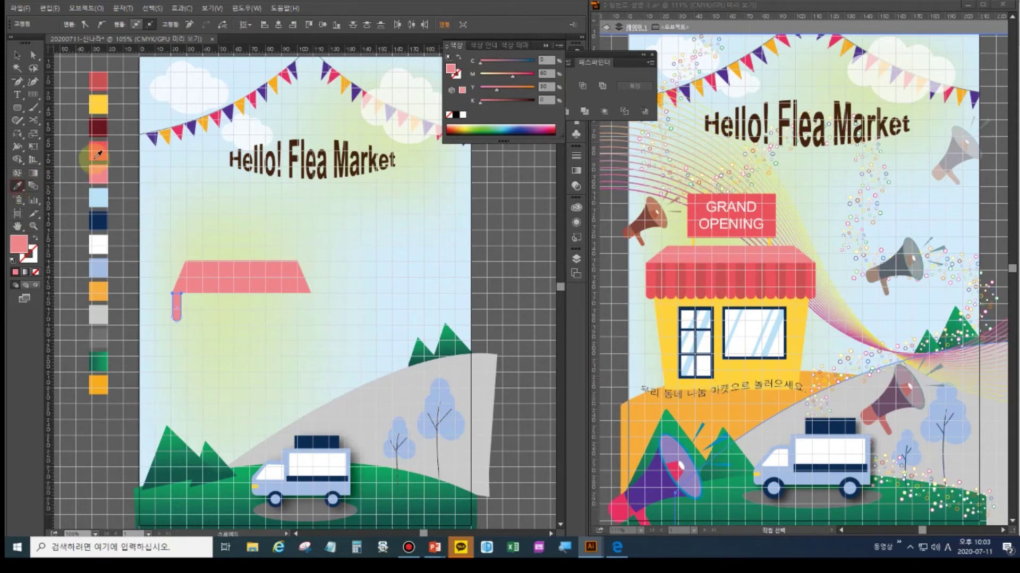
{"action": "left_click", "coordinate": [106, 152]}
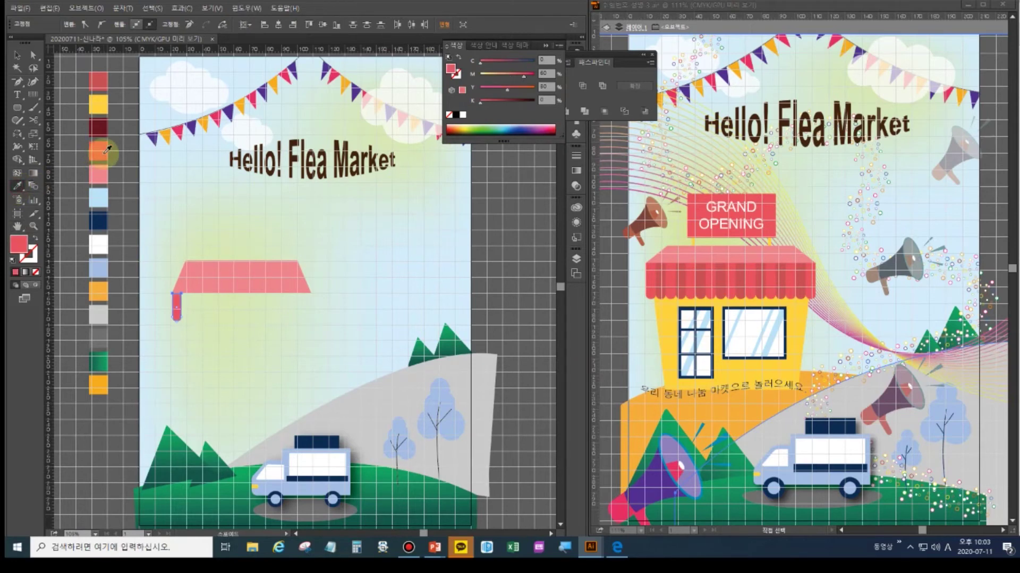
{"action": "left_click", "coordinate": [17, 54]}
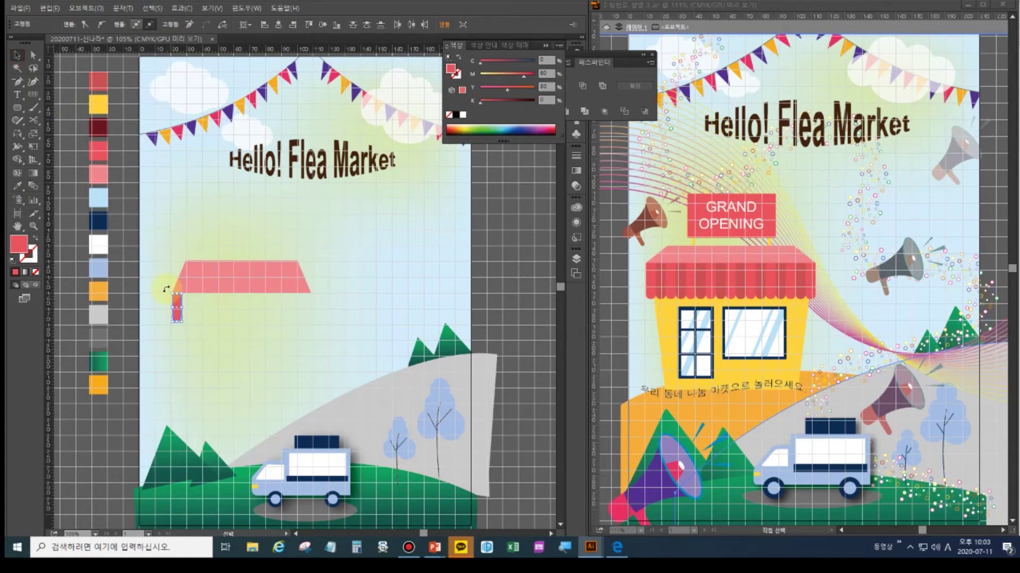
{"action": "left_click", "coordinate": [32, 55]}
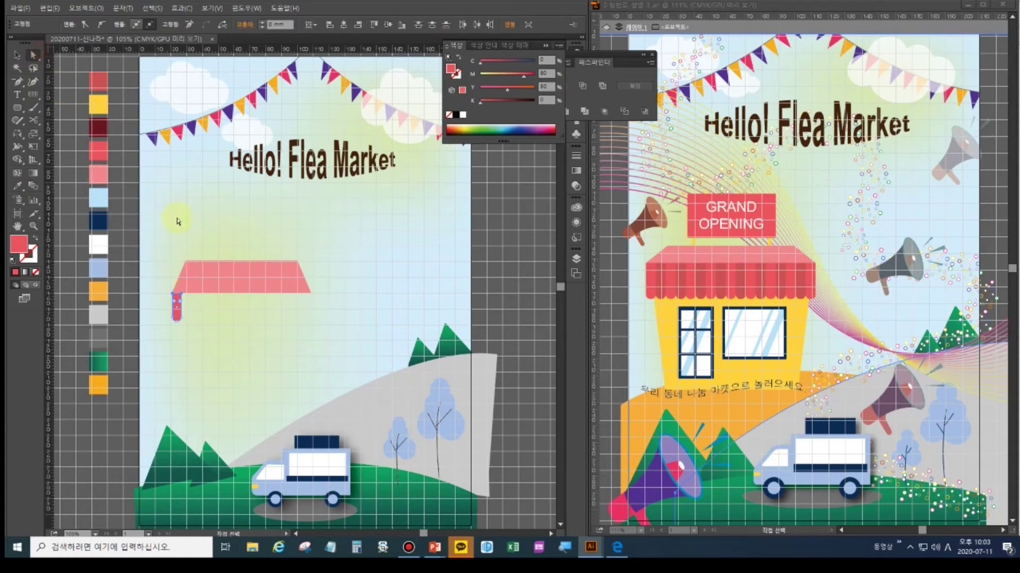
{"action": "left_click", "coordinate": [244, 296]}
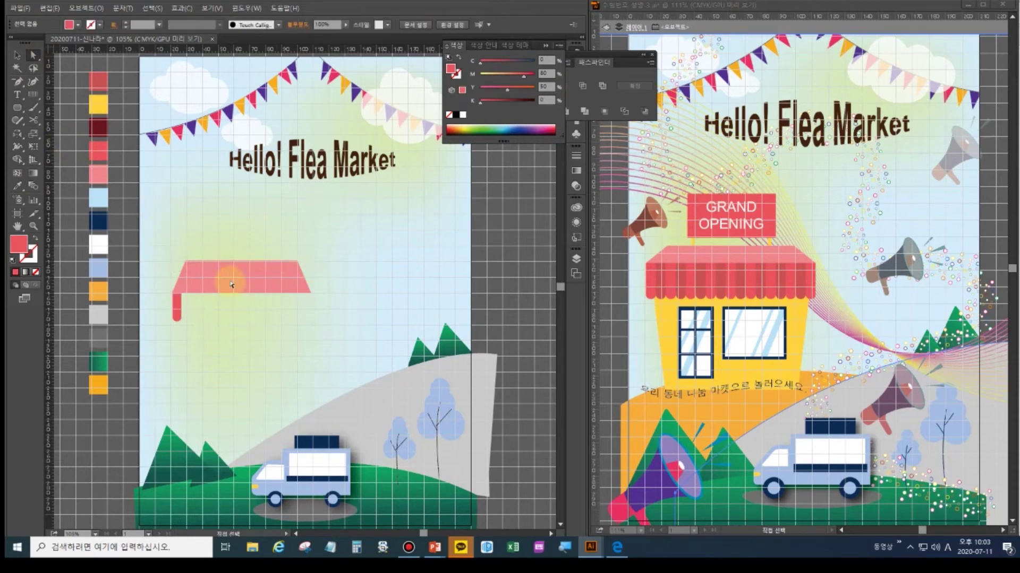
{"action": "key", "text": "ctrl+a"}
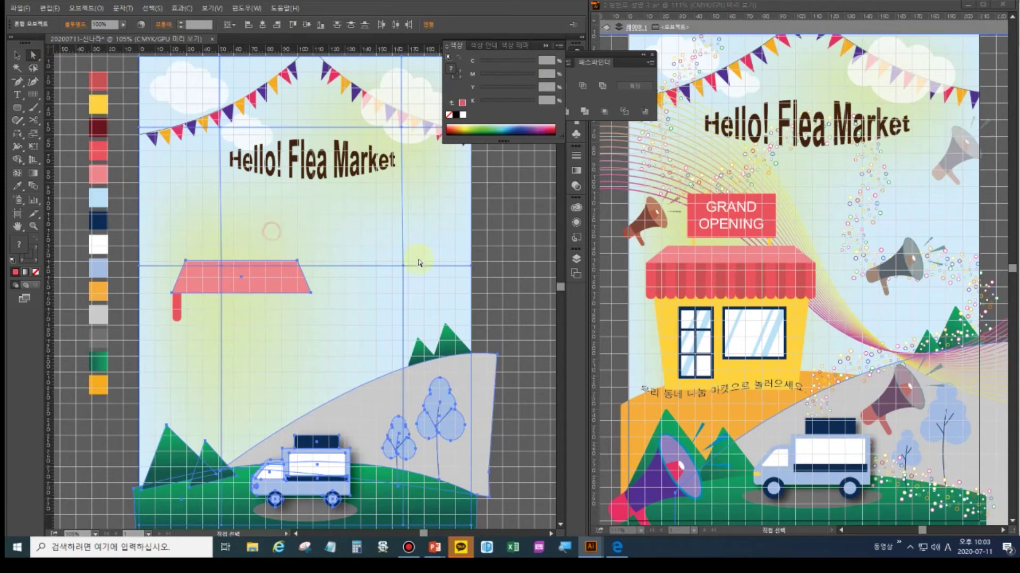
{"action": "left_click", "coordinate": [274, 272]}
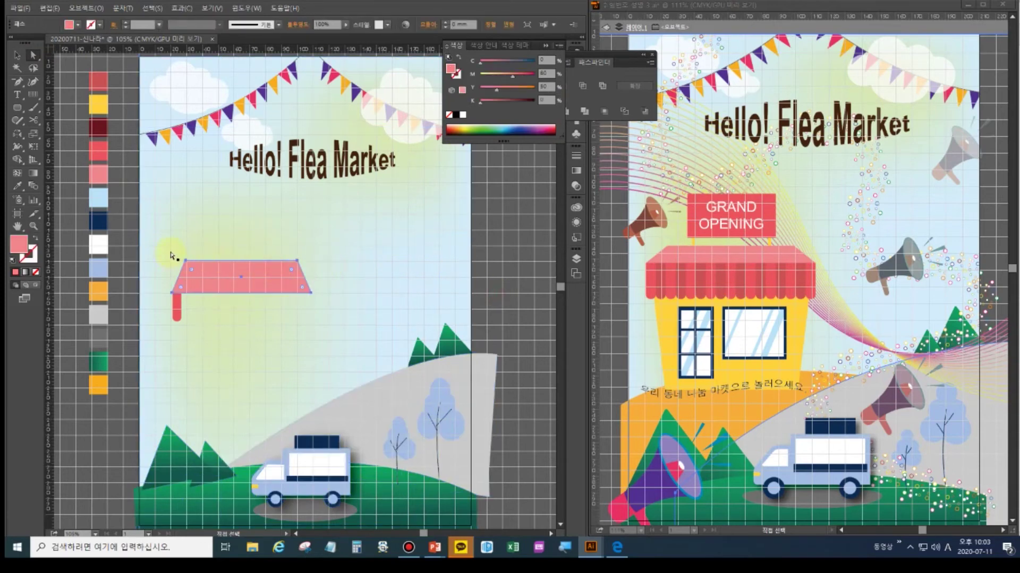
{"action": "left_click_drag", "start_coordinate": [231, 265], "coordinate": [298, 269]}
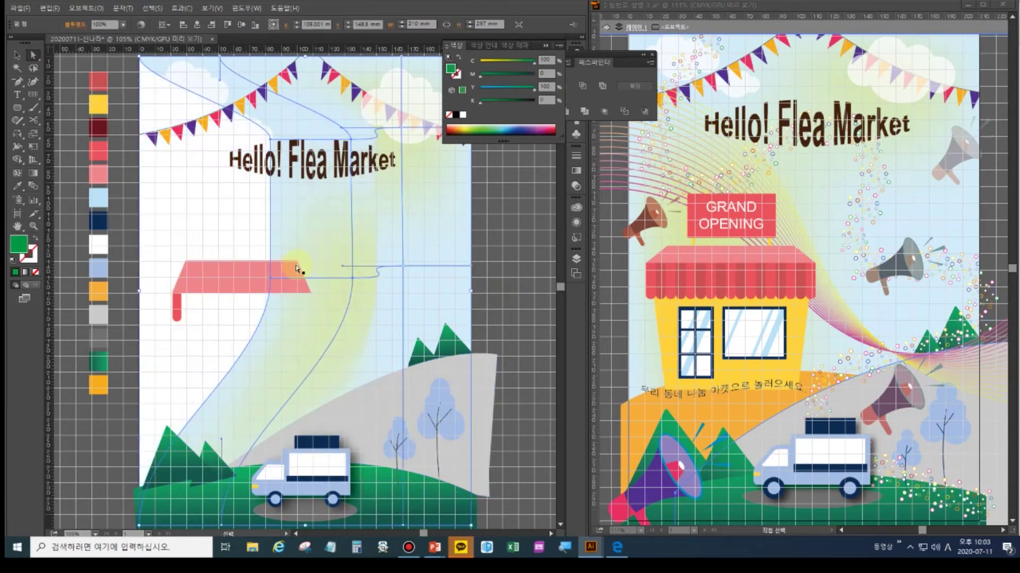
{"action": "key", "text": "ctrl+z"}
Scale the pink roof's two upper corner points inward so its top edge is evenly narrower.
{"action": "left_click", "coordinate": [301, 267]}
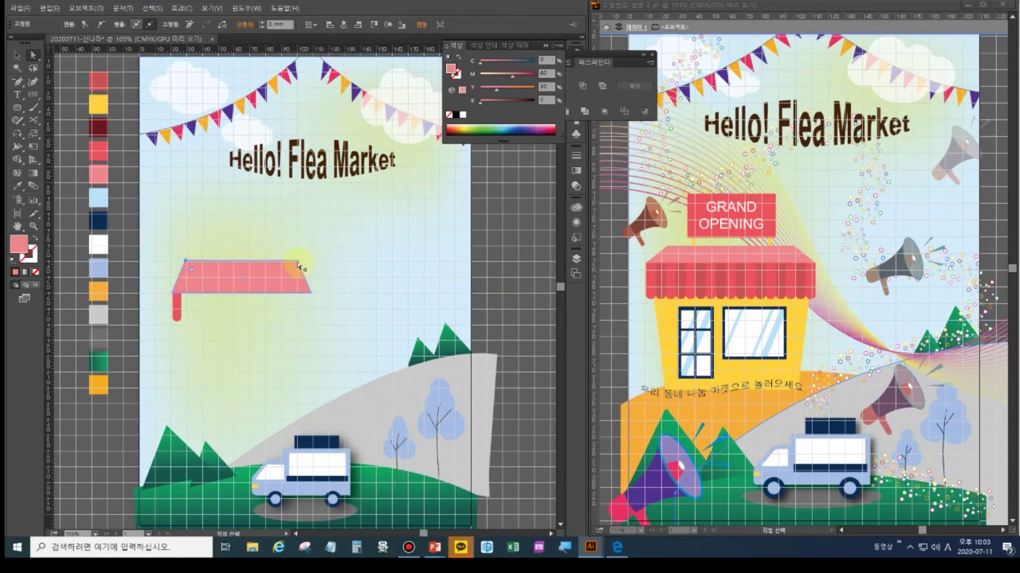
{"action": "left_click", "coordinate": [33, 132]}
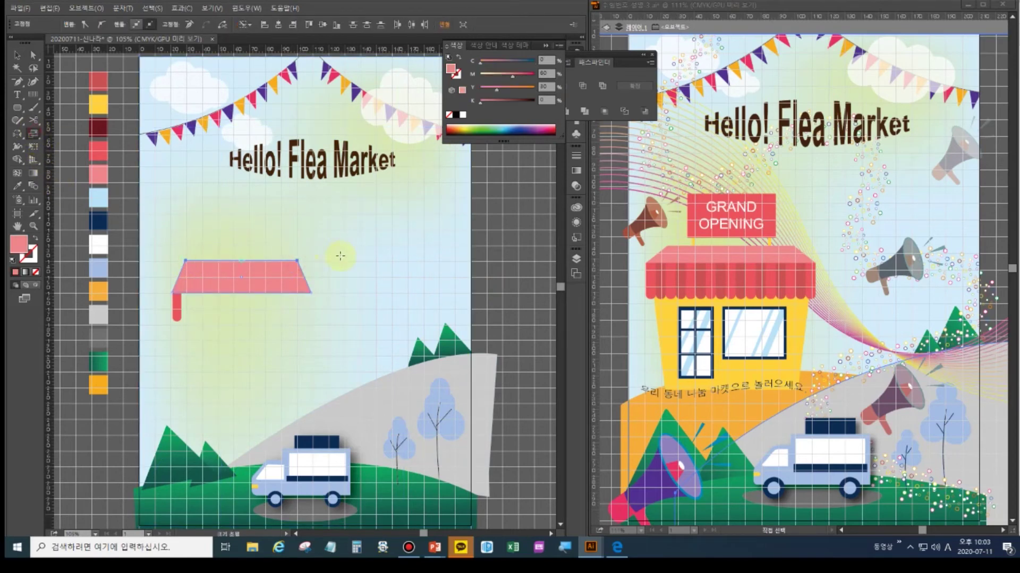
{"action": "left_click_drag", "start_coordinate": [298, 259], "coordinate": [294, 264]}
Lower the pink roof's top edge slightly to make the roof flatter, leaving its bottom edge in place.
{"action": "left_click", "coordinate": [33, 55]}
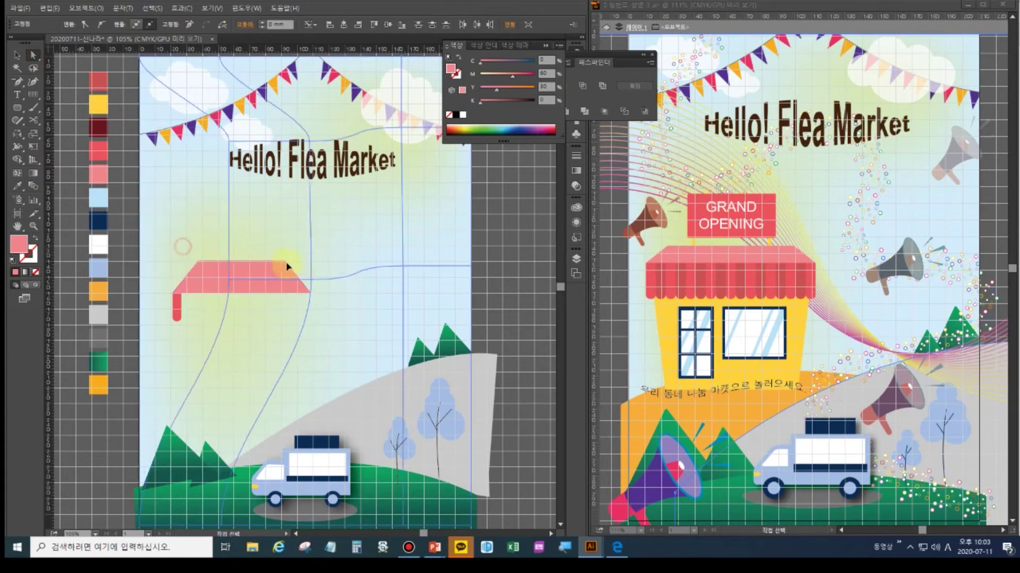
{"action": "left_click", "coordinate": [285, 265]}
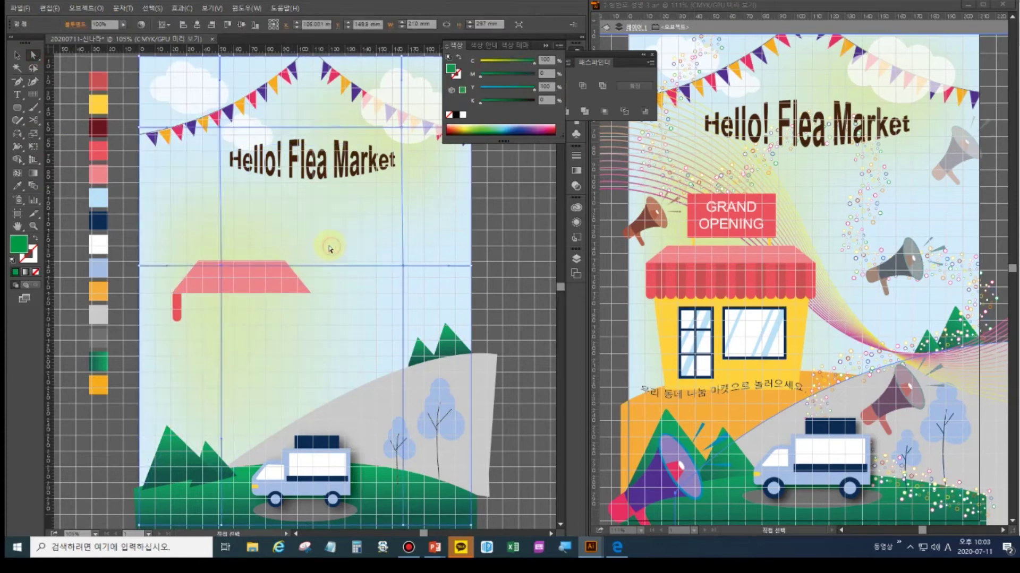
{"action": "key", "text": "ctrl+shift+a"}
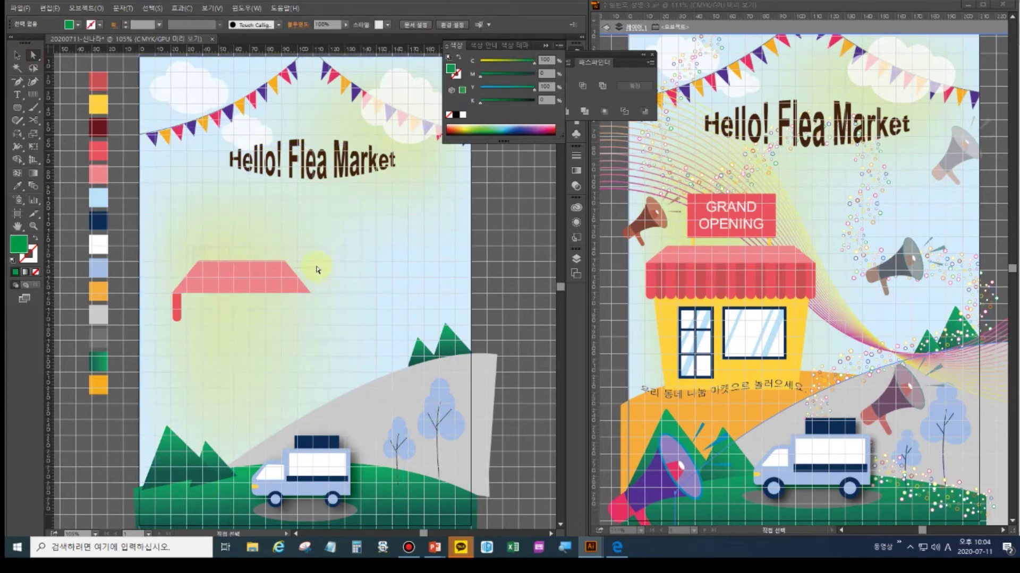
{"action": "left_click", "coordinate": [313, 268]}
{"action": "key", "text": "Down"}
{"action": "key", "text": "Down"}
{"action": "key", "text": "Down"}
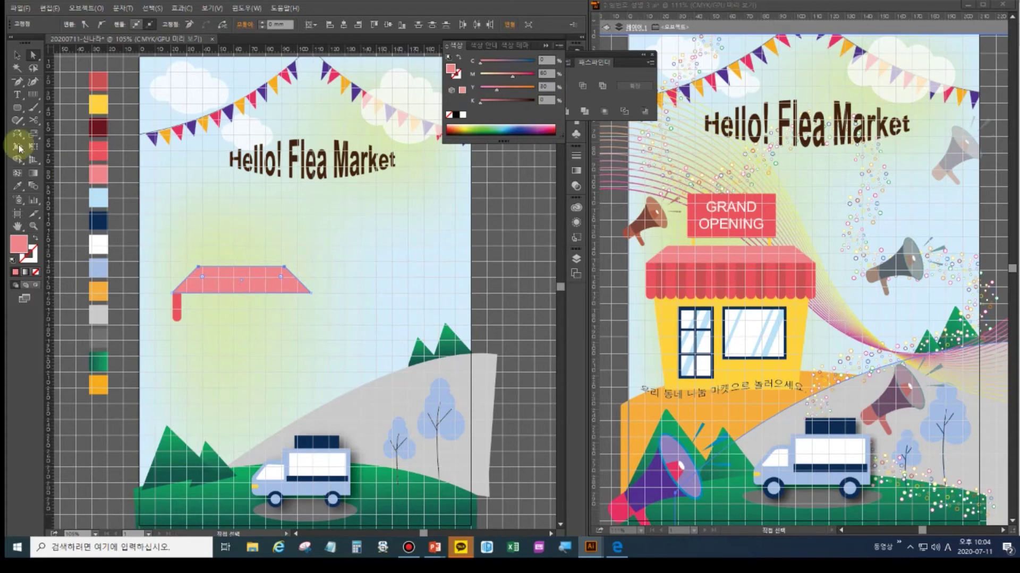
Duplicate the coral awning stripe straight across to the roof's lower right corner.
{"action": "left_click", "coordinate": [17, 55]}
{"action": "left_click", "coordinate": [175, 309]}
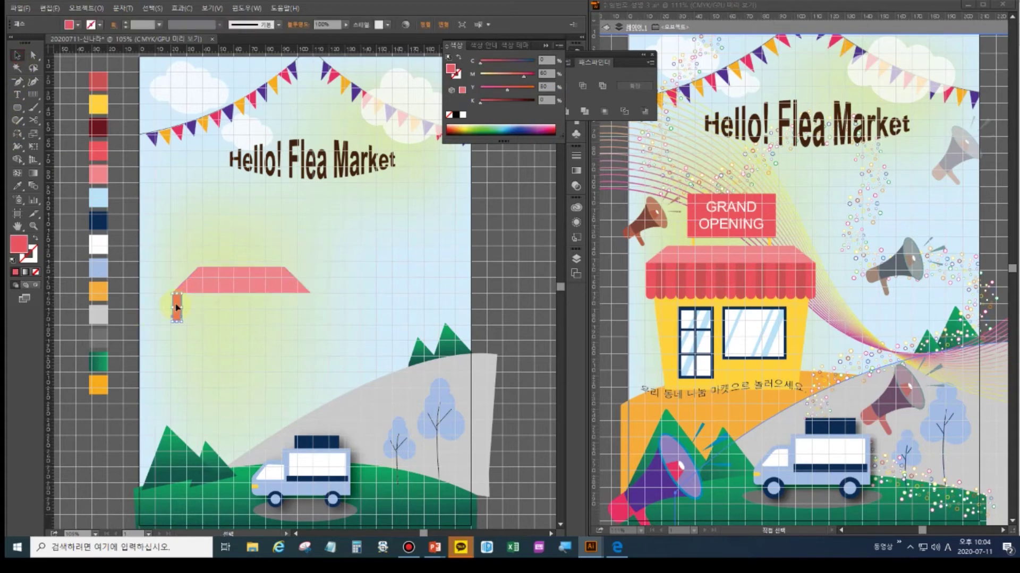
{"action": "left_click_drag", "start_coordinate": [287, 305], "coordinate": [307, 307]}
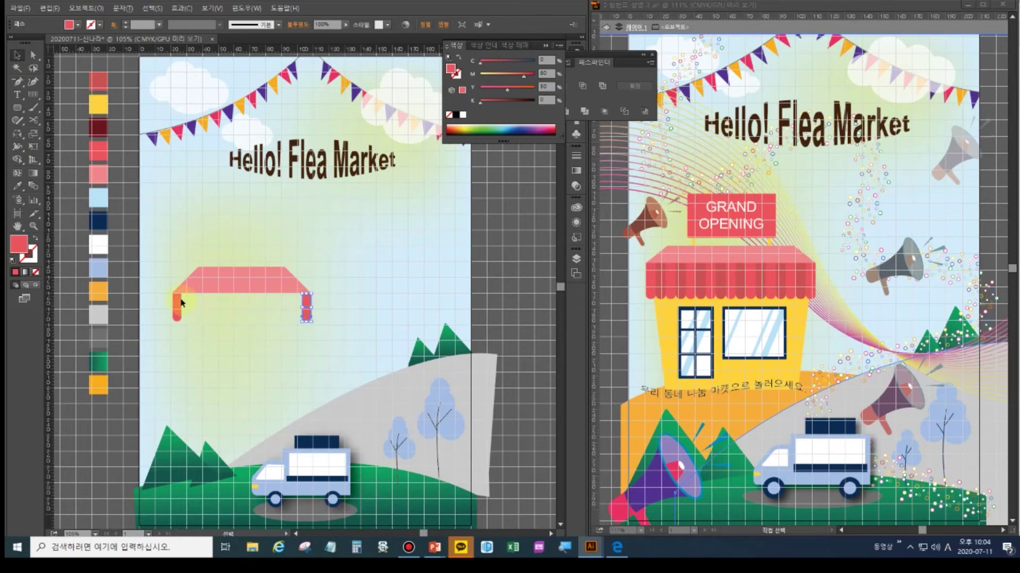
Blend the two end stripes with specified steps, using enough steps to fill the awning without gaps.
{"action": "left_click", "coordinate": [308, 311], "text": "shift"}
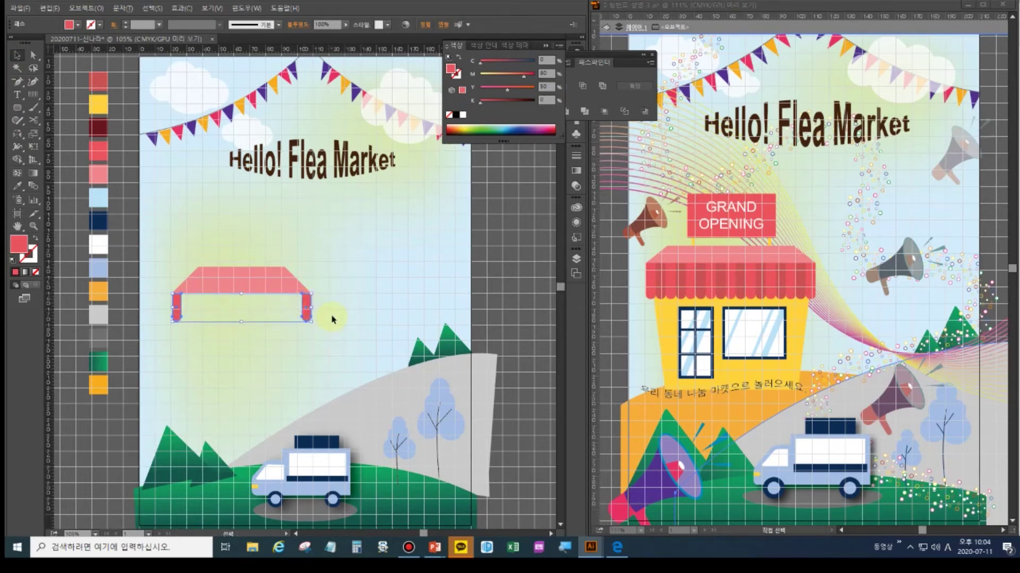
{"action": "key", "text": "ctrl+alt+b"}
{"action": "key", "text": "v"}
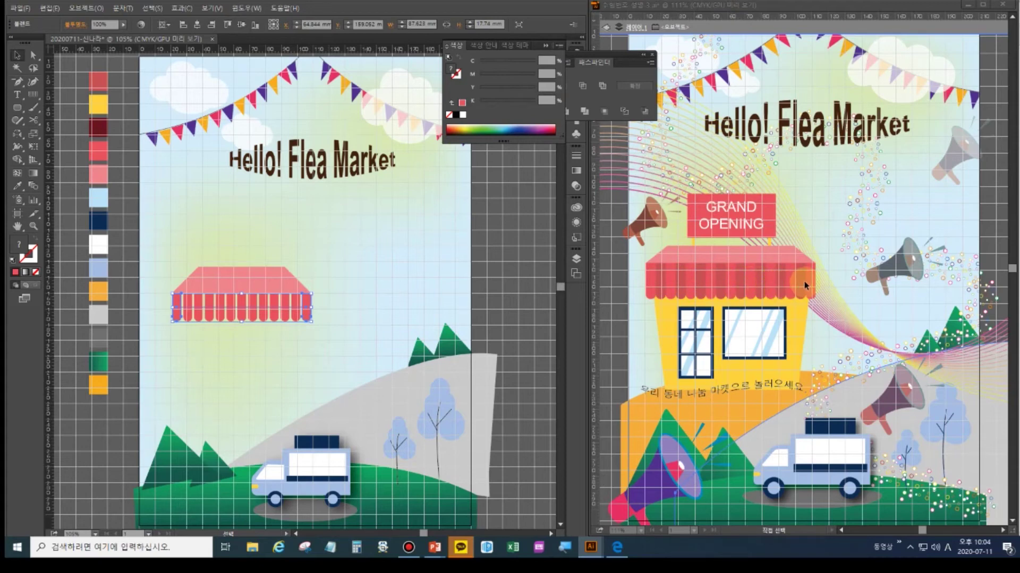
{"action": "double_click", "coordinate": [32, 186]}
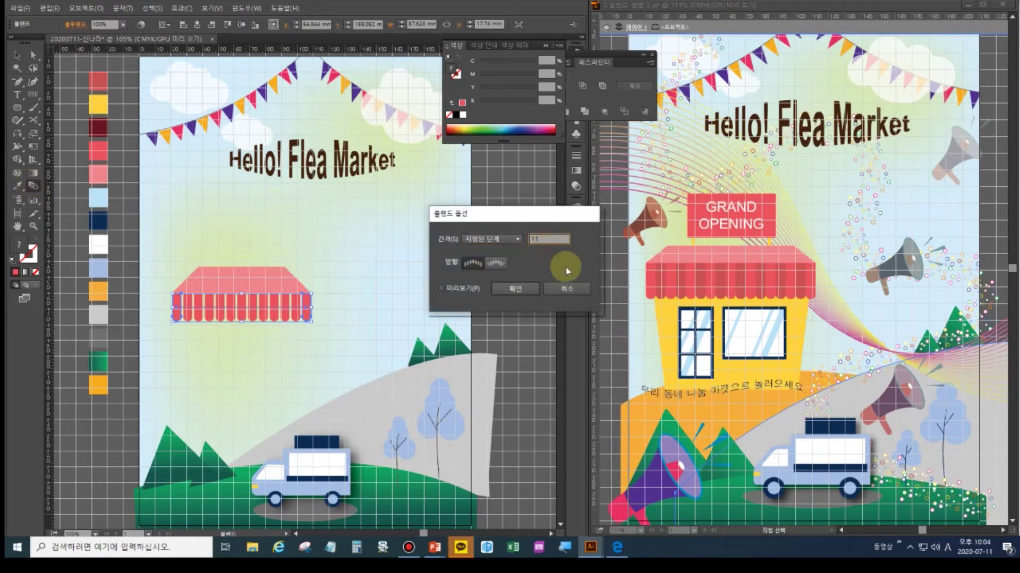
{"action": "left_click", "coordinate": [517, 289]}
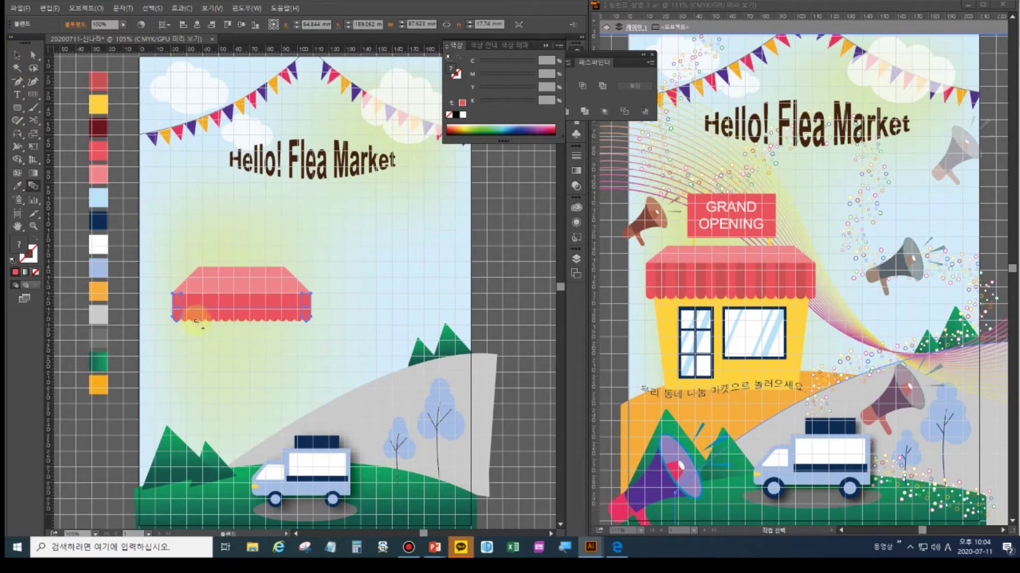
Expand the blended awning with Object and Fill included, and ungroup it into separate stripes.
{"action": "left_click", "coordinate": [17, 54]}
{"action": "left_click", "coordinate": [187, 319]}
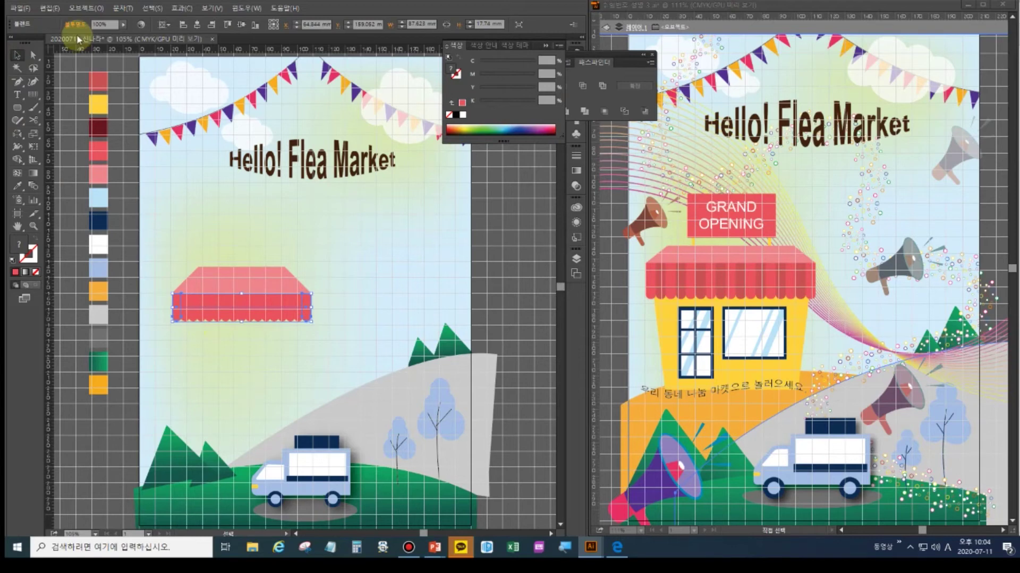
{"action": "left_click", "coordinate": [82, 9]}
{"action": "left_click", "coordinate": [96, 121]}
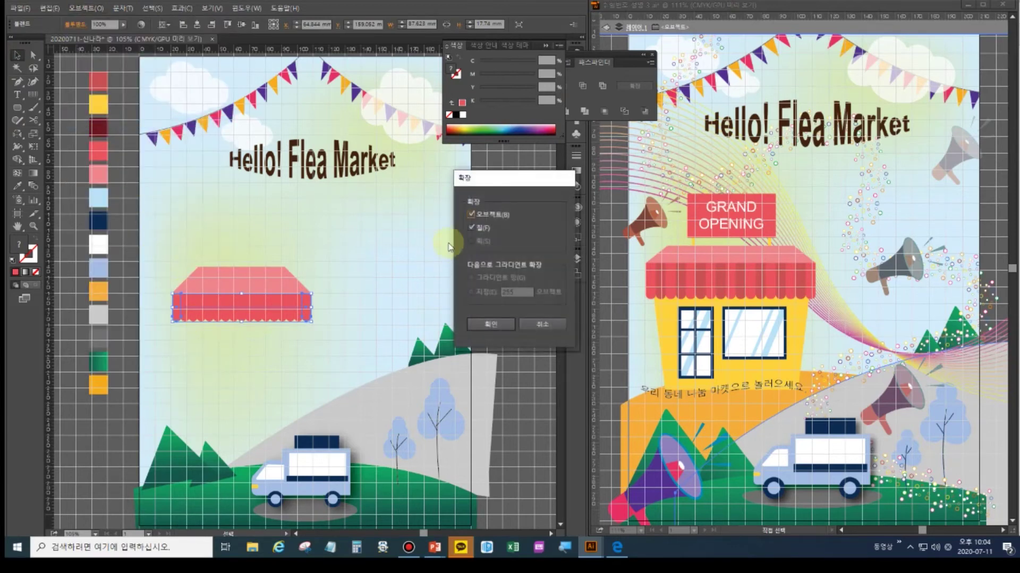
{"action": "left_click", "coordinate": [488, 325]}
{"action": "left_click", "coordinate": [188, 320]}
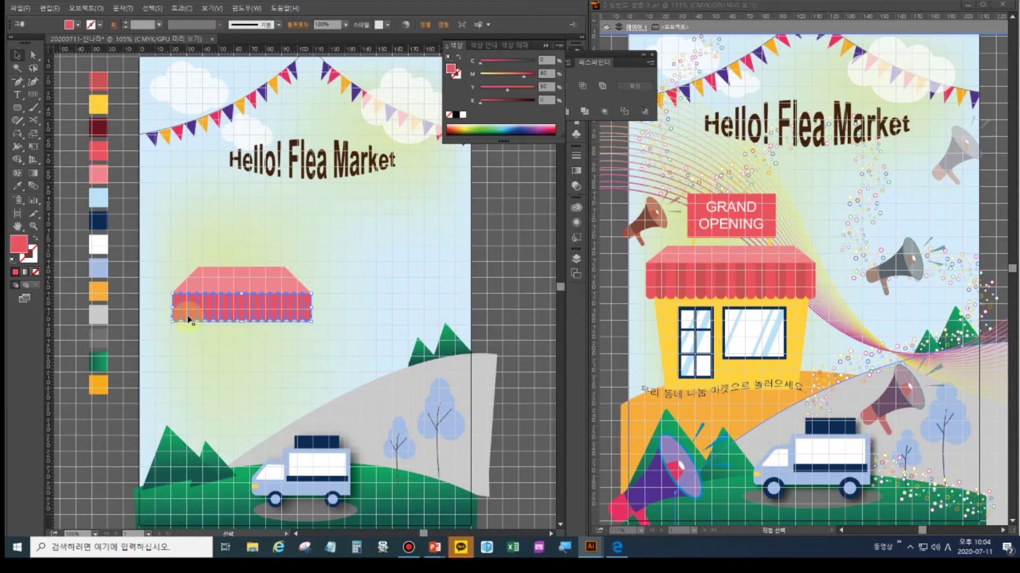
{"action": "right_click", "coordinate": [186, 323]}
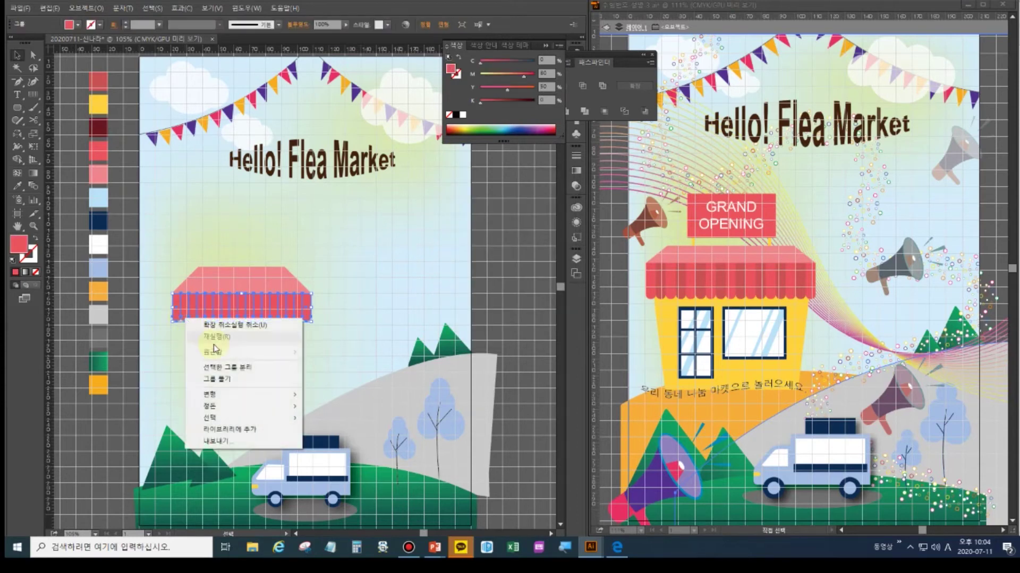
{"action": "left_click", "coordinate": [208, 371]}
Select every second awning stripe and fill them with the dark maroon swatch using the Eyedropper.
{"action": "left_click", "coordinate": [187, 322]}
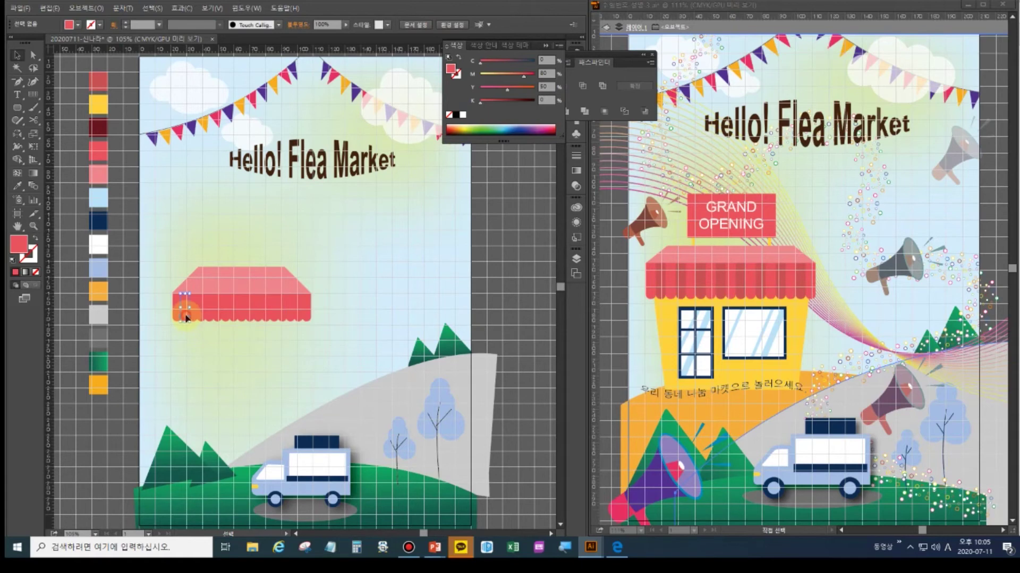
{"action": "key", "text": "ctrl+plus"}
{"action": "key", "text": "ctrl+plus"}
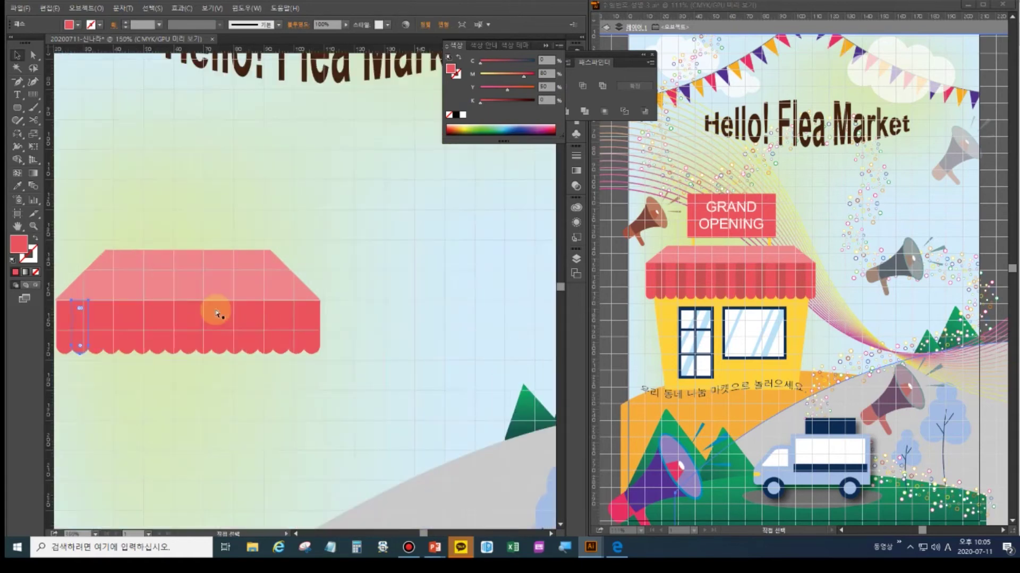
{"action": "left_click", "coordinate": [109, 344], "text": "shift"}
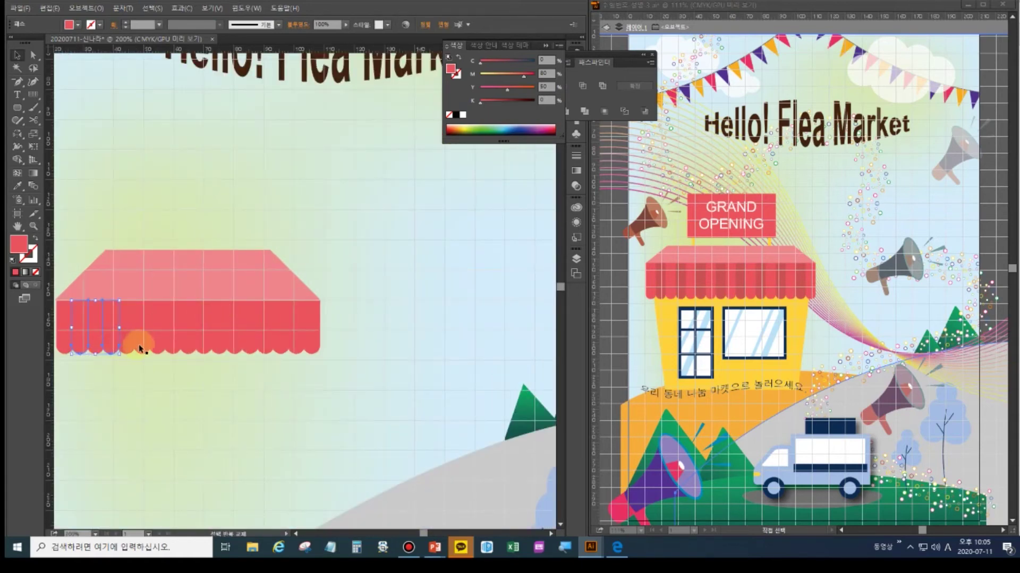
{"action": "left_click", "coordinate": [151, 346], "text": "shift"}
{"action": "left_click", "coordinate": [176, 346], "text": "shift"}
{"action": "left_click", "coordinate": [196, 346], "text": "shift"}
{"action": "left_click", "coordinate": [207, 346], "text": "shift"}
{"action": "left_click", "coordinate": [234, 346], "text": "shift"}
{"action": "left_click", "coordinate": [255, 346], "text": "shift"}
{"action": "left_click", "coordinate": [263, 348], "text": "shift"}
{"action": "left_click", "coordinate": [282, 346], "text": "shift"}
{"action": "left_click", "coordinate": [295, 346], "text": "shift"}
{"action": "left_click", "coordinate": [305, 348], "text": "shift"}
{"action": "double_click", "coordinate": [18, 226]}
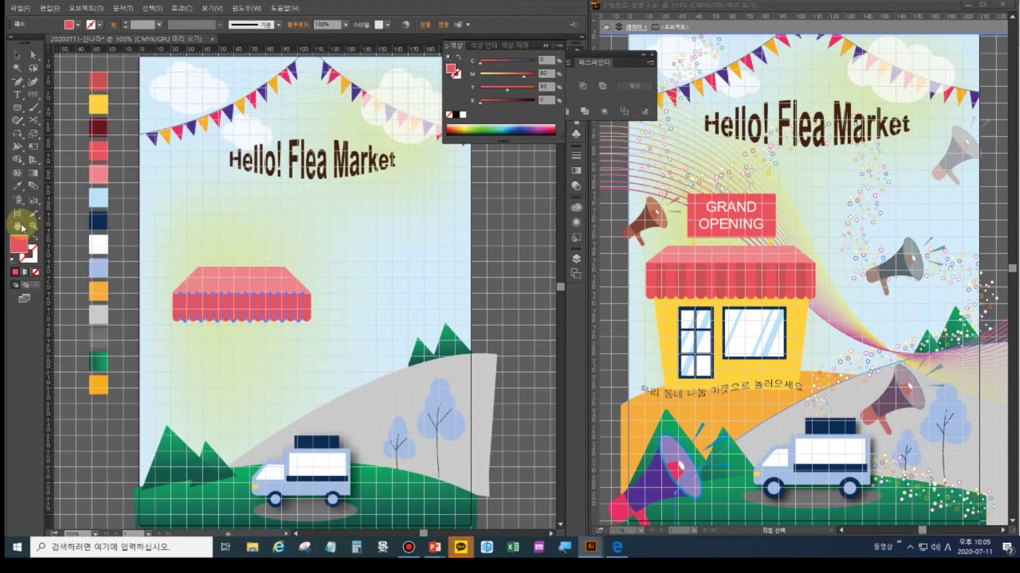
{"action": "left_click", "coordinate": [18, 186]}
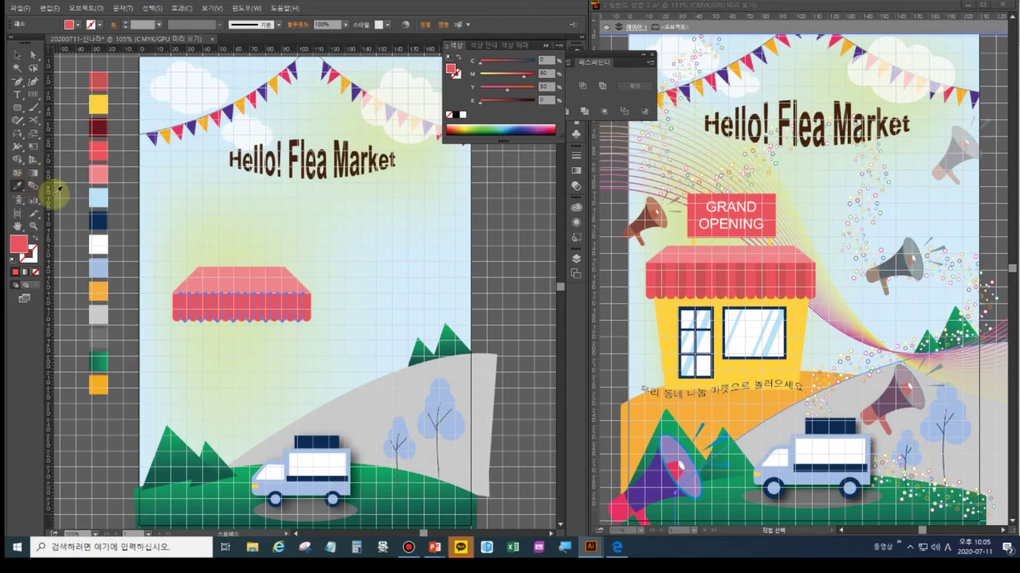
{"action": "left_click", "coordinate": [104, 129]}
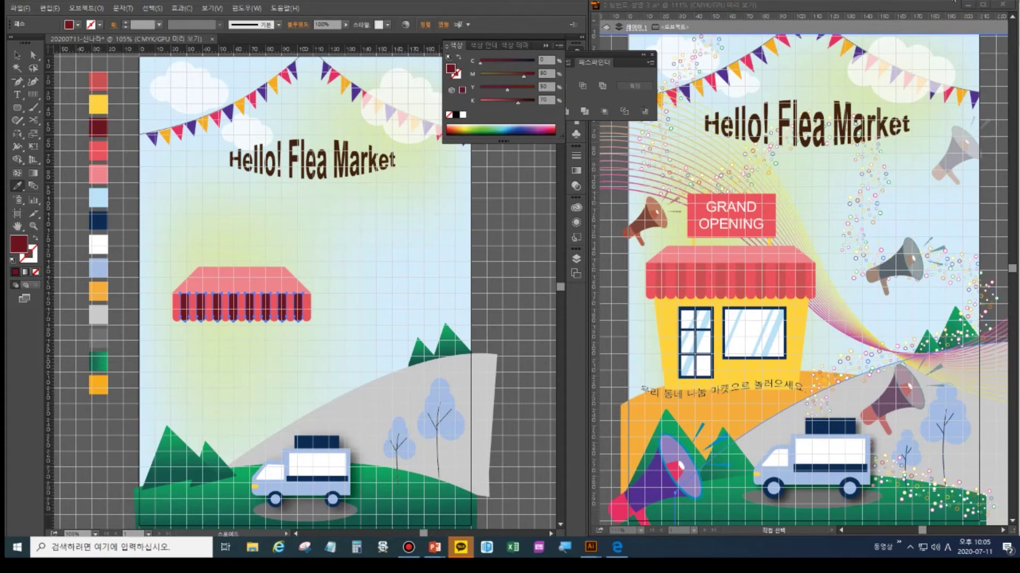
Minimize the reference artwork to check the task sheet's color list, and sample the topmost muted red swatch.
{"action": "left_click", "coordinate": [968, 4]}
{"action": "left_click", "coordinate": [17, 55]}
{"action": "left_click", "coordinate": [73, 137]}
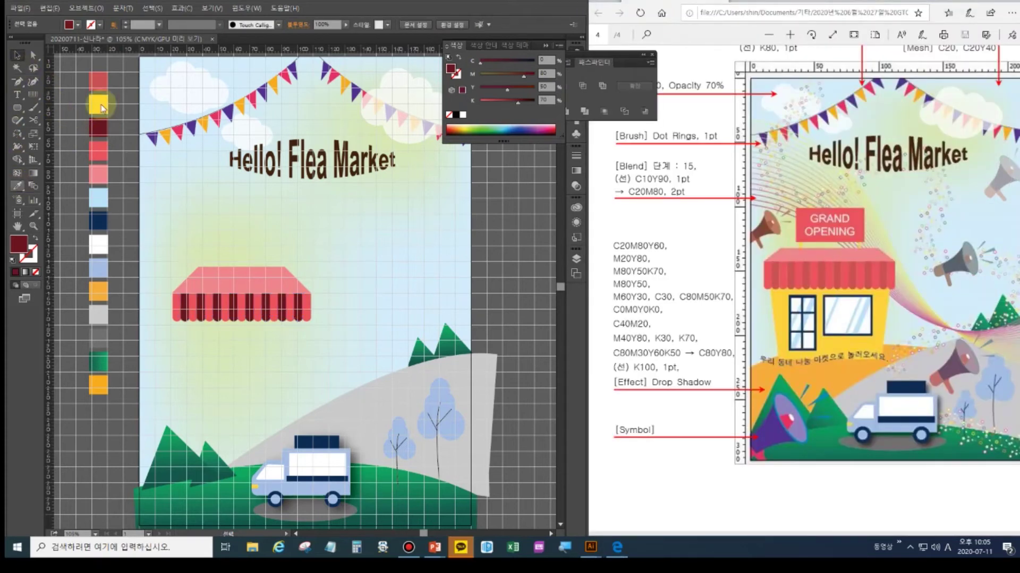
{"action": "left_click", "coordinate": [102, 81]}
{"action": "left_click", "coordinate": [16, 58]}
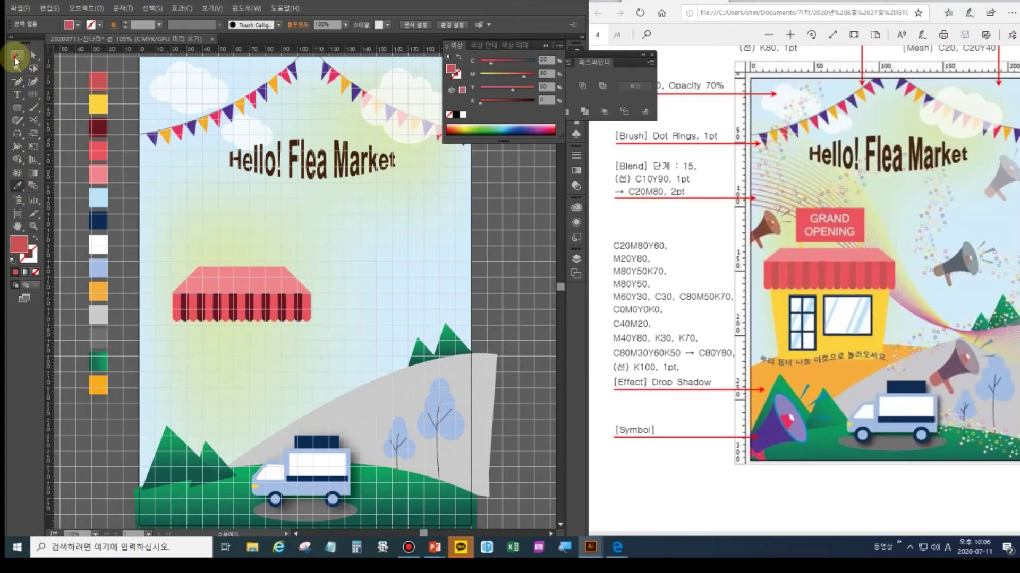
Recolor the maroon awning stripes with the topmost muted red swatch, C20M80Y60, using the Eyedropper.
{"action": "left_click", "coordinate": [192, 307]}
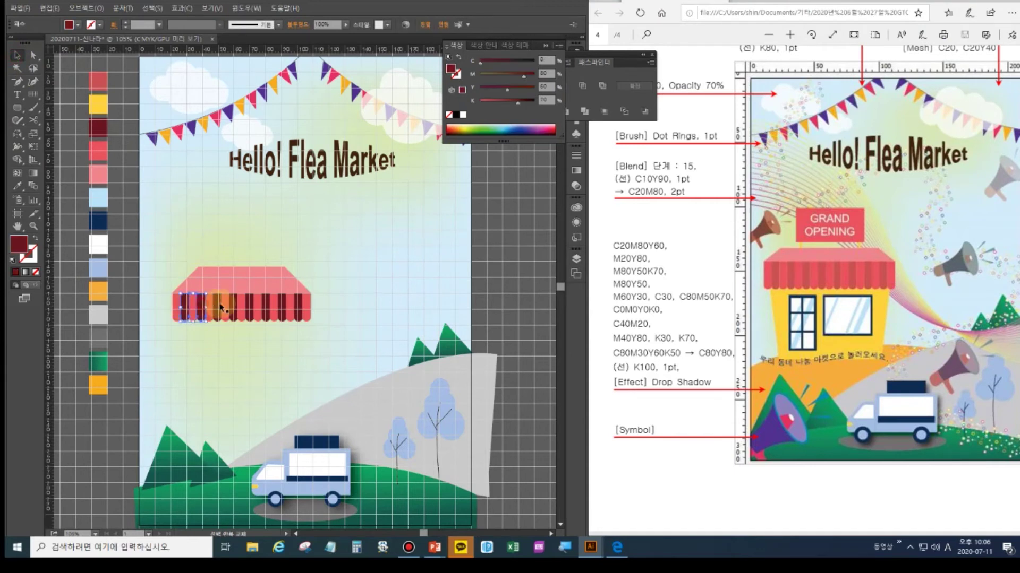
{"action": "left_click", "coordinate": [223, 307], "text": "shift"}
{"action": "left_click", "coordinate": [247, 308], "text": "shift"}
{"action": "left_click", "coordinate": [266, 308], "text": "shift"}
{"action": "left_click", "coordinate": [282, 308], "text": "shift"}
{"action": "left_click", "coordinate": [299, 308], "text": "shift"}
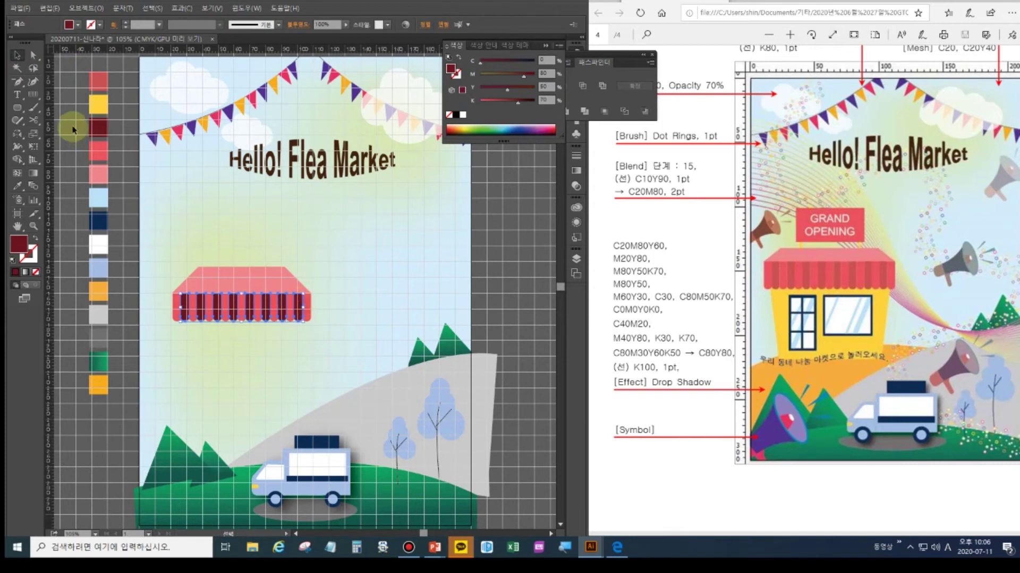
{"action": "left_click", "coordinate": [18, 185]}
{"action": "left_click", "coordinate": [93, 73]}
{"action": "key", "text": "ctrl+shift+a"}
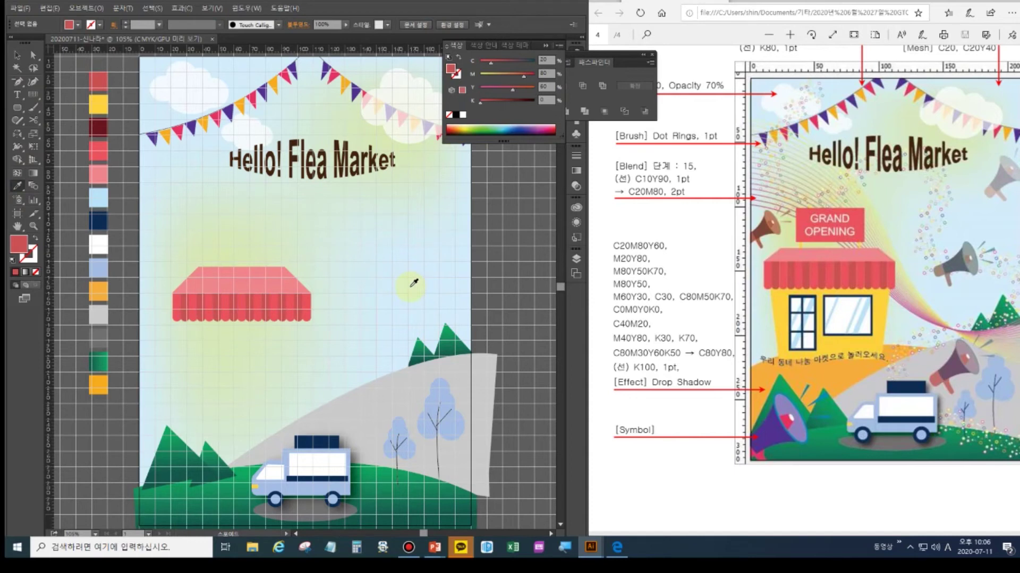
Draw a rectangle for the shop wall, slightly narrower than the awning and extending down from behind it.
{"action": "left_click", "coordinate": [18, 109]}
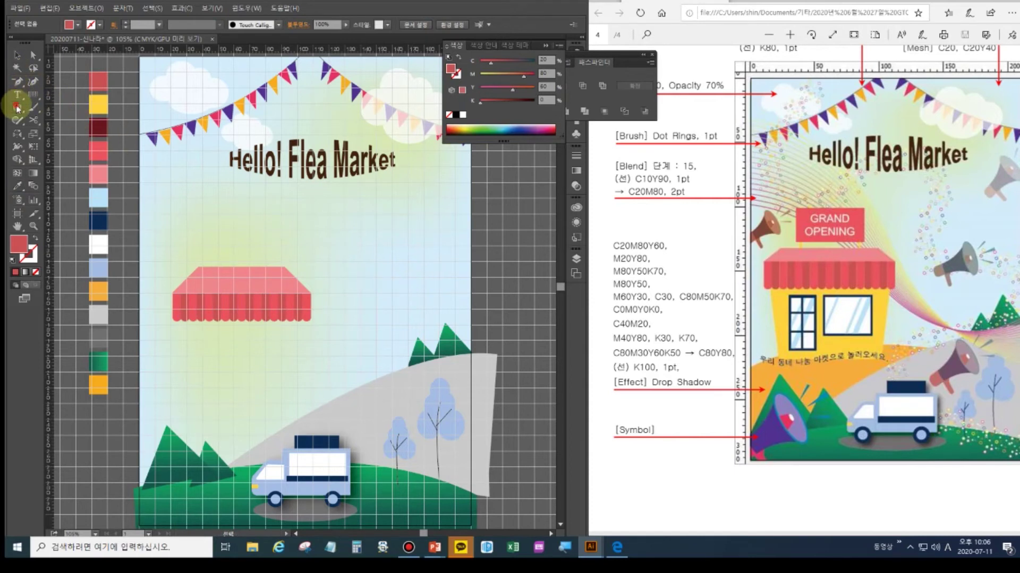
{"action": "mouse_move", "coordinate": [17, 109]}
{"action": "left_mouse_down"}
{"action": "mouse_move", "coordinate": [82, 106]}
{"action": "mouse_move", "coordinate": [33, 109]}
{"action": "left_mouse_up"}
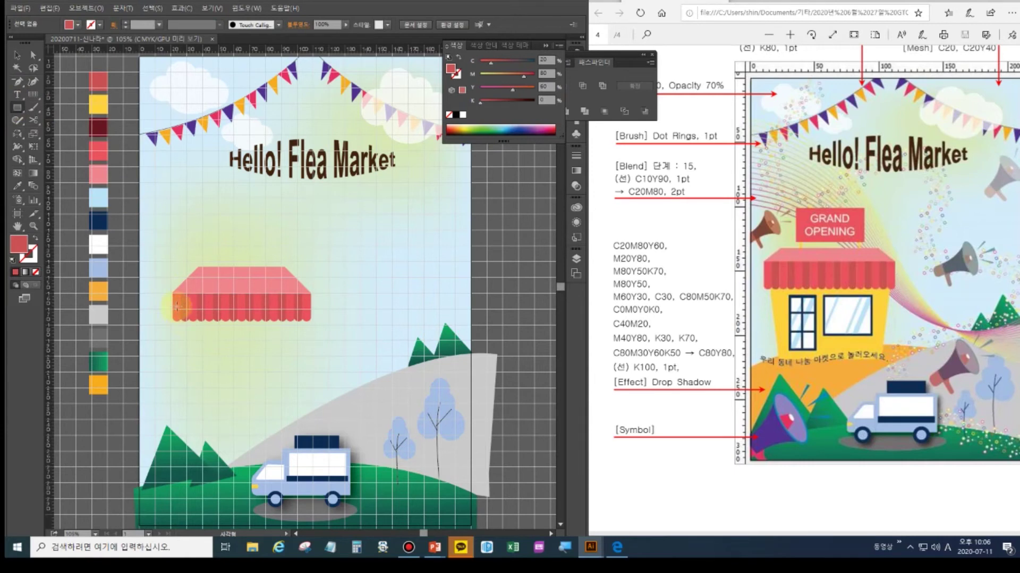
{"action": "left_click_drag", "start_coordinate": [180, 307], "coordinate": [307, 416]}
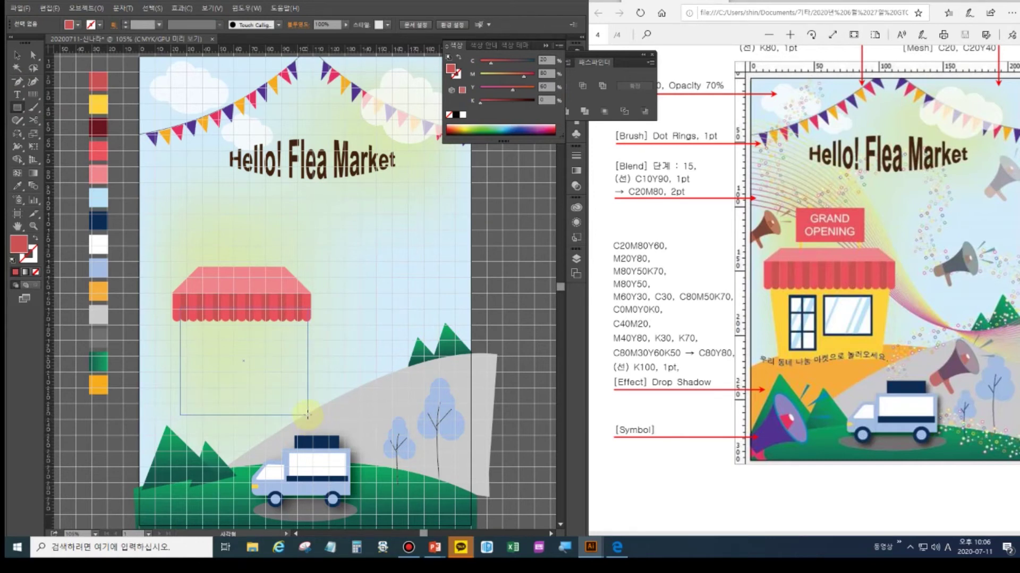
Finish the shop wall rectangle, fill it with the yellow M20Y80 swatch using the Eyedropper, and send it behind the awning.
{"action": "left_click_drag", "start_coordinate": [307, 415], "coordinate": [307, 415]}
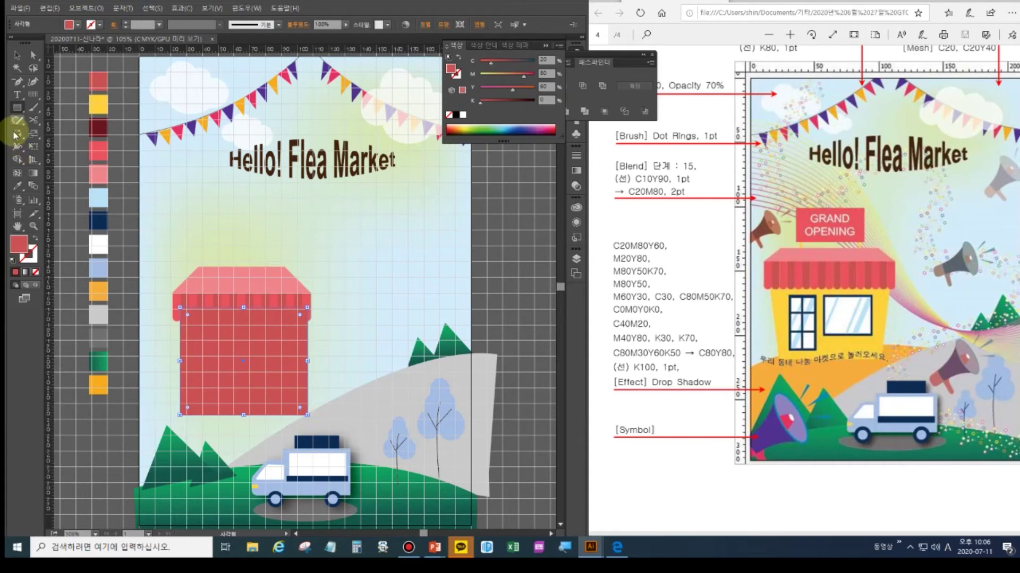
{"action": "left_click", "coordinate": [18, 186]}
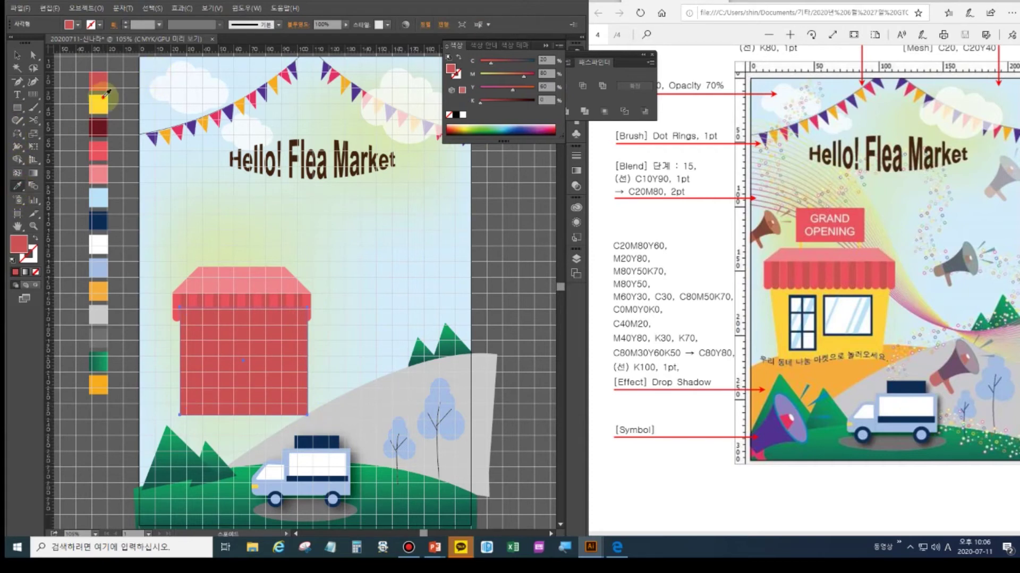
{"action": "left_click", "coordinate": [104, 97]}
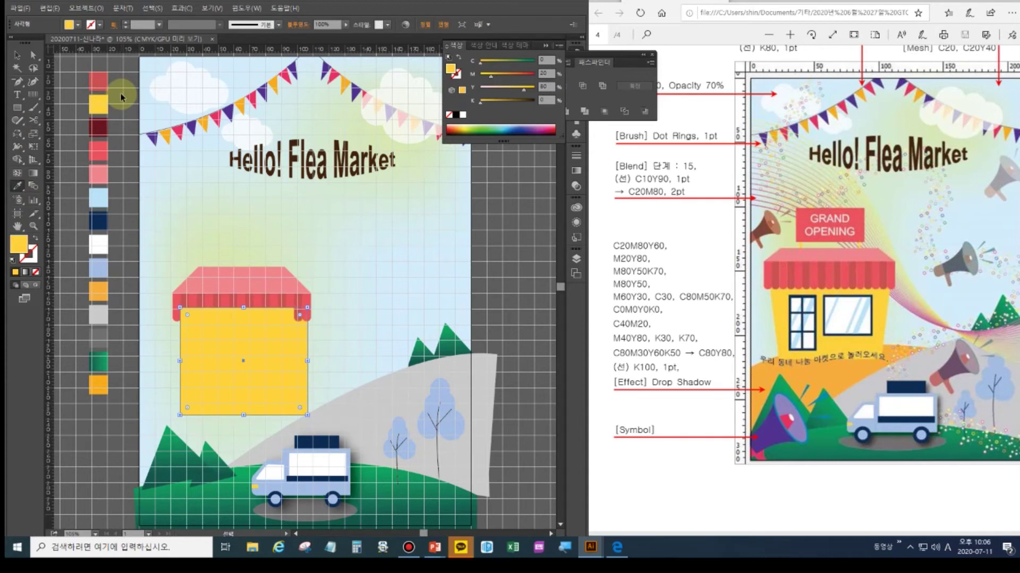
{"action": "key", "text": "ctrl+["}
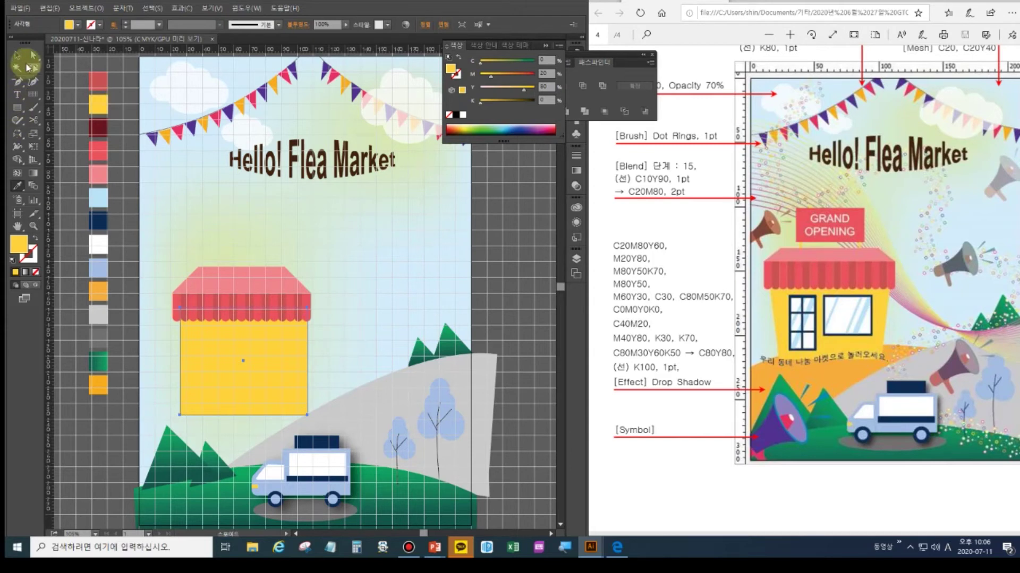
Nudge the yellow wall slightly left so that it sits centered under the striped awning.
{"action": "left_click", "coordinate": [33, 55]}
{"action": "key", "text": "Left"}
{"action": "key", "text": "Left"}
{"action": "key", "text": "Left"}
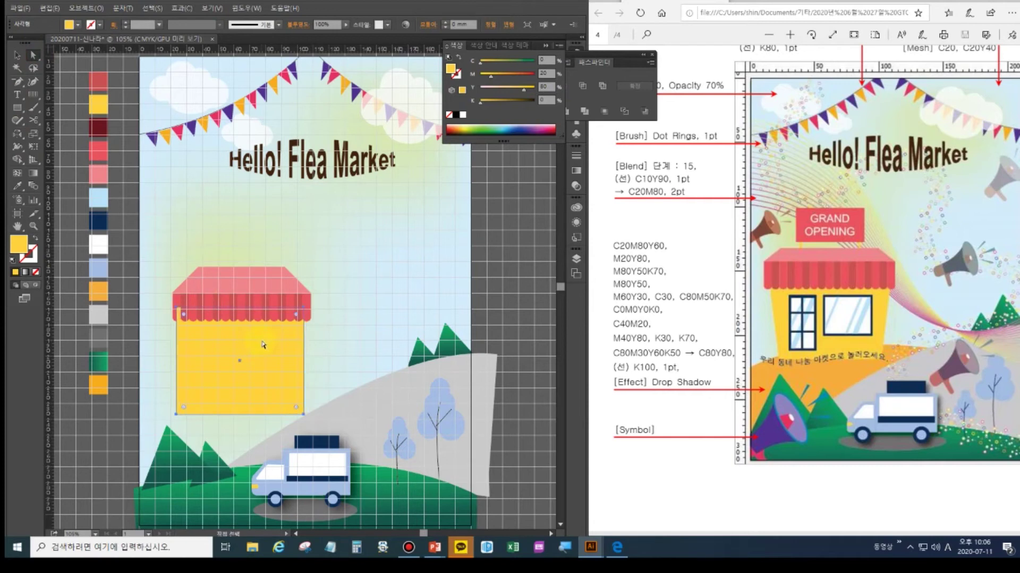
{"action": "left_click_drag", "start_coordinate": [266, 345], "coordinate": [271, 347]}
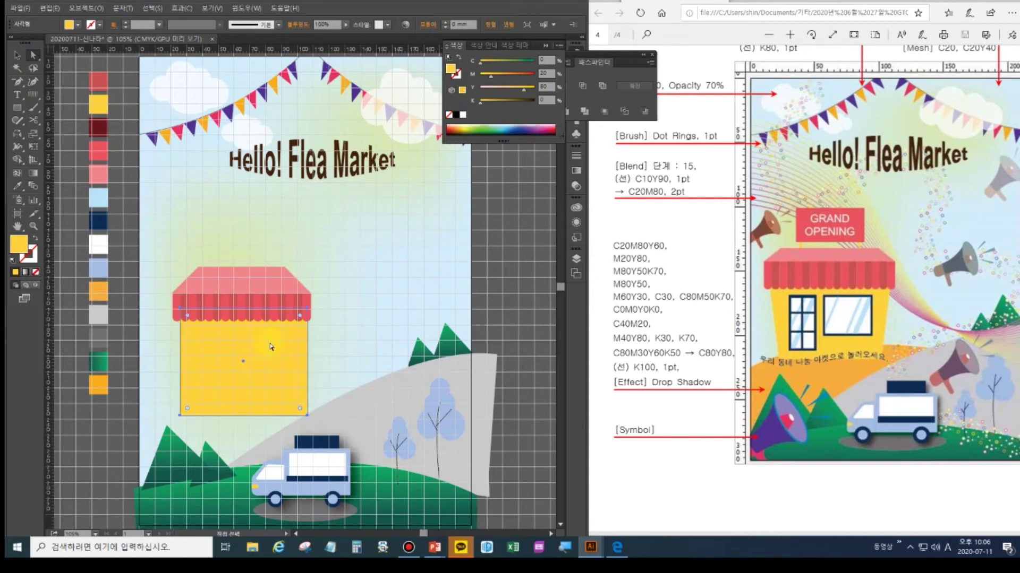
{"action": "key", "text": "Left"}
{"action": "key", "text": "Left"}
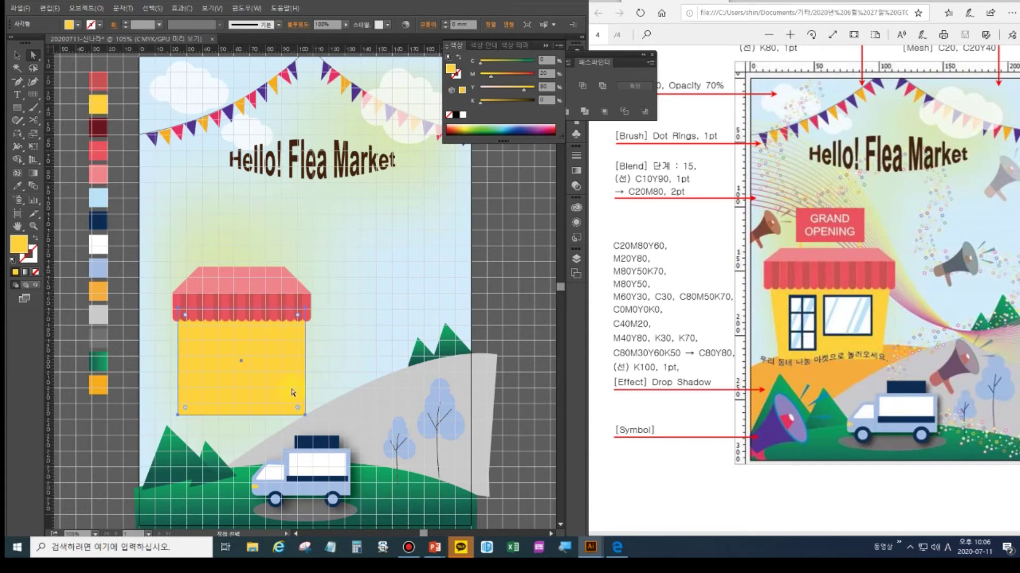
Taper the shop wall by scaling its two lower corner points inward evenly.
{"action": "left_click", "coordinate": [178, 419]}
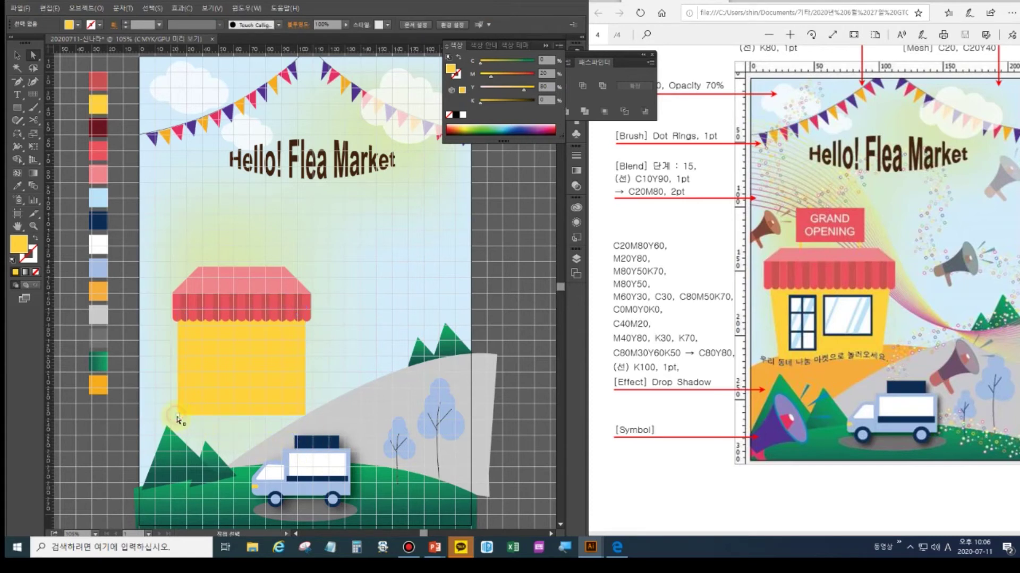
{"action": "left_click", "coordinate": [178, 415]}
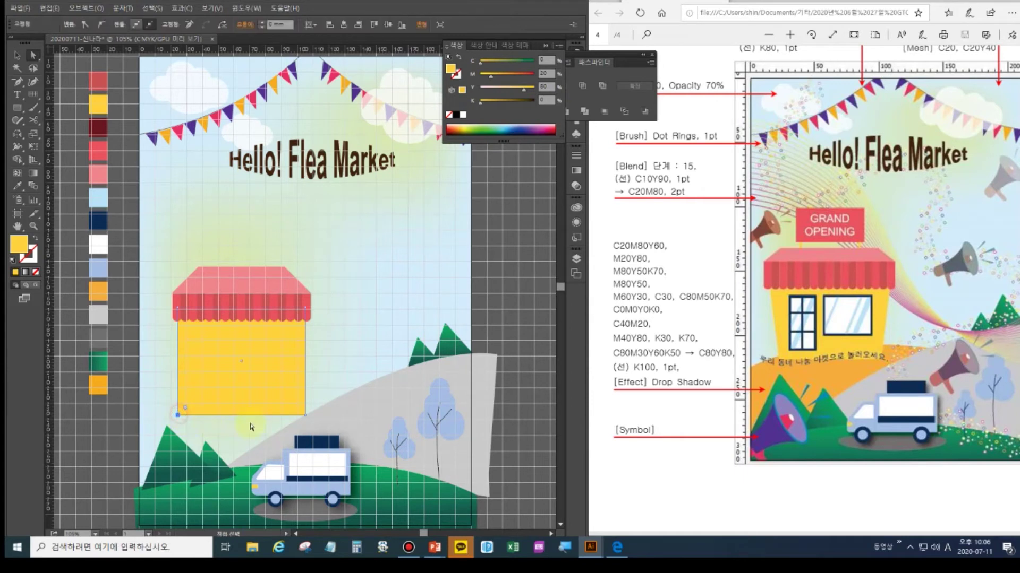
{"action": "left_click", "coordinate": [33, 133]}
{"action": "left_click_drag", "start_coordinate": [304, 414], "coordinate": [297, 417]}
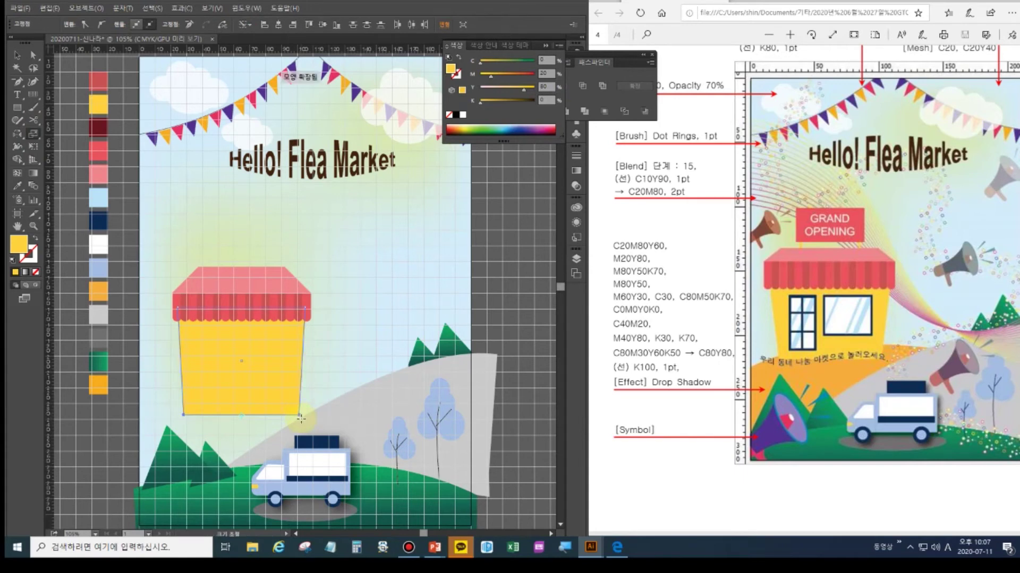
{"action": "left_click", "coordinate": [343, 361]}
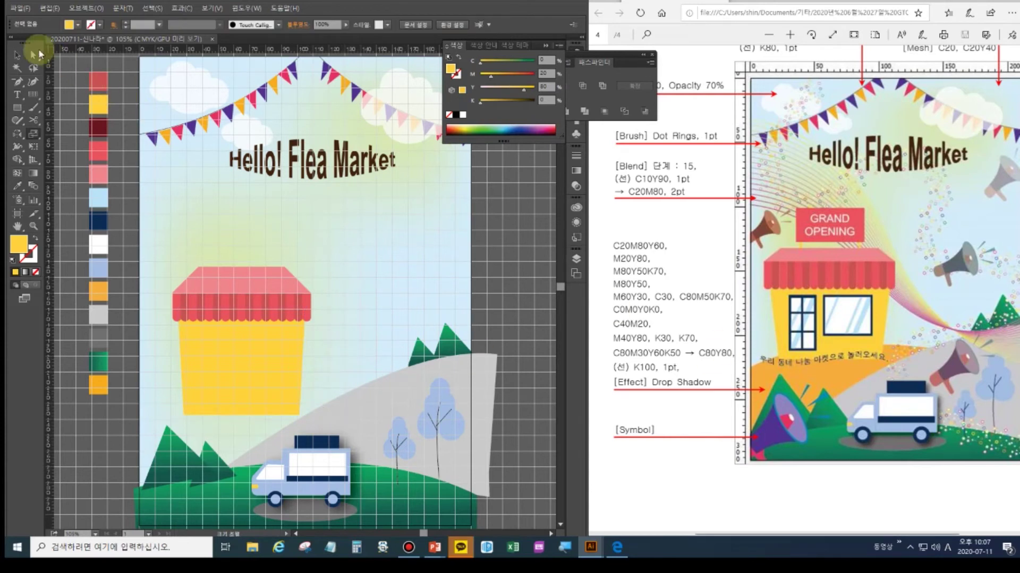
Draw a closed hill shape with the Pen tool, curving from beyond the artboard's left edge across the wall's base to the gray road.
{"action": "left_click", "coordinate": [16, 84]}
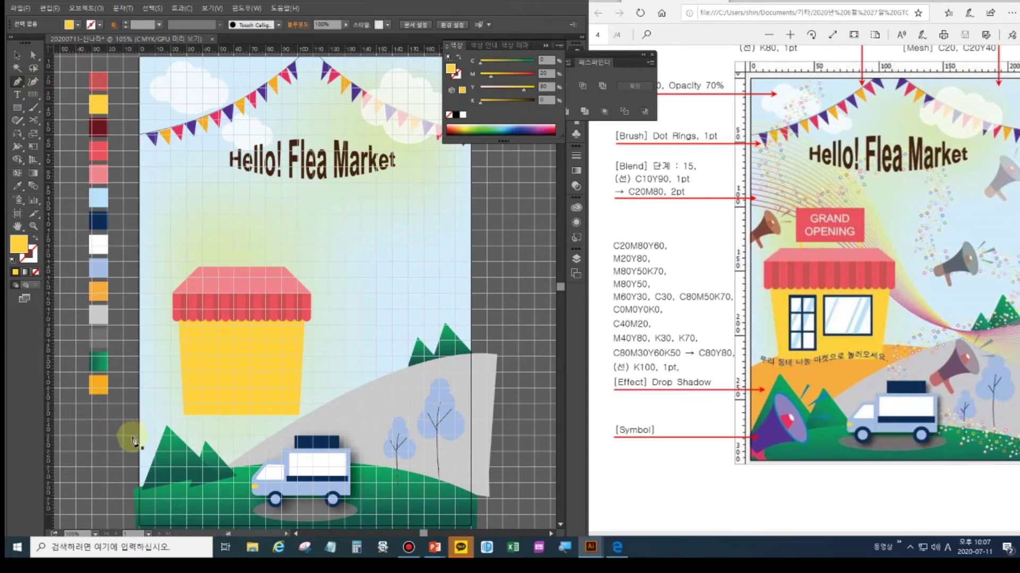
{"action": "left_click", "coordinate": [129, 416]}
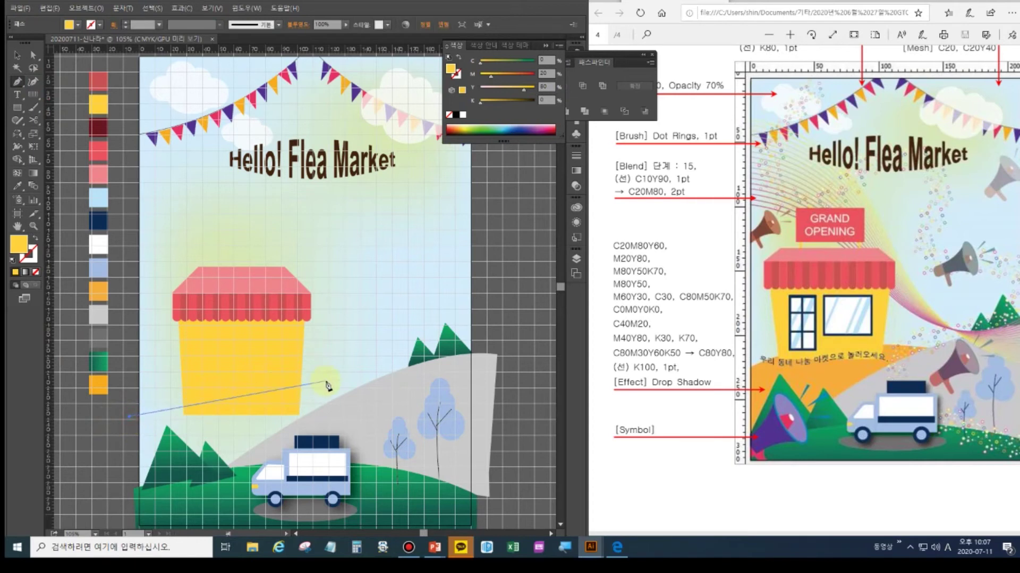
{"action": "left_click_drag", "start_coordinate": [353, 386], "coordinate": [469, 417]}
{"action": "left_click", "coordinate": [354, 387]}
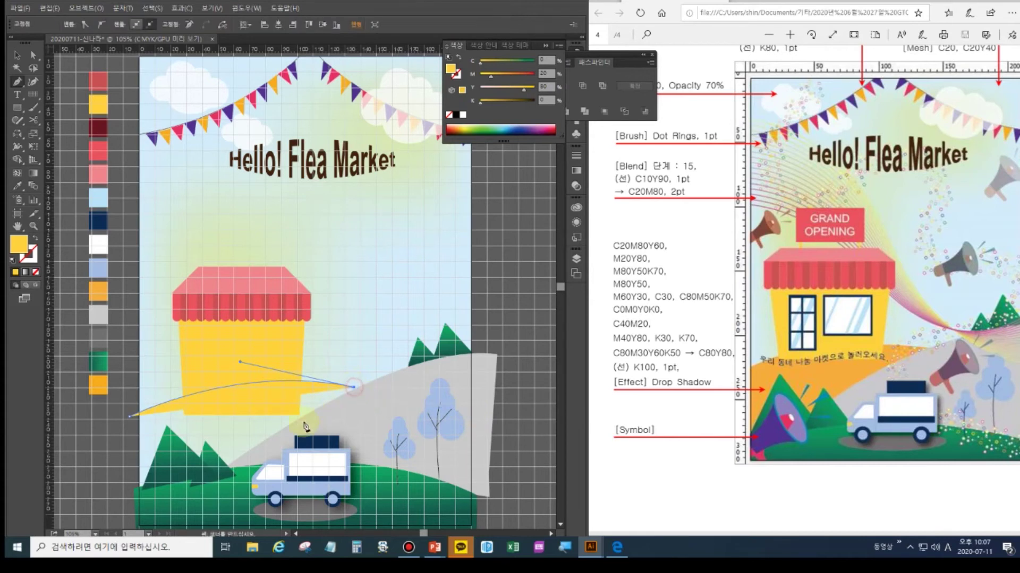
{"action": "left_click", "coordinate": [233, 483]}
{"action": "left_click_drag", "start_coordinate": [139, 508], "coordinate": [111, 497]}
{"action": "left_click_drag", "start_coordinate": [131, 420], "coordinate": [127, 361]}
{"action": "left_click", "coordinate": [108, 284], "text": "ctrl"}
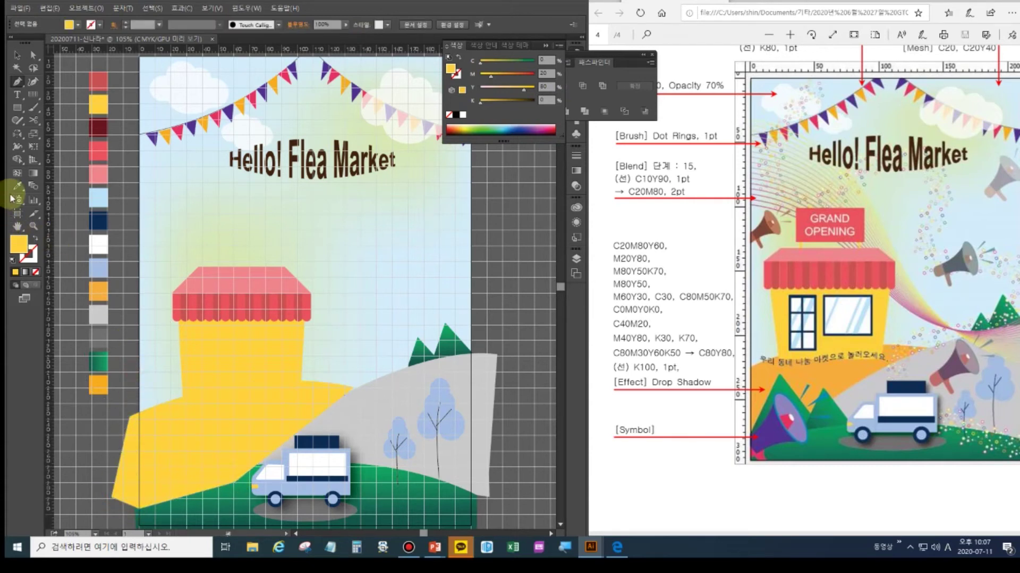
Fill the hill with the orange M40Y80 swatch using the Eyedropper.
{"action": "left_click", "coordinate": [17, 54]}
{"action": "left_click", "coordinate": [215, 425]}
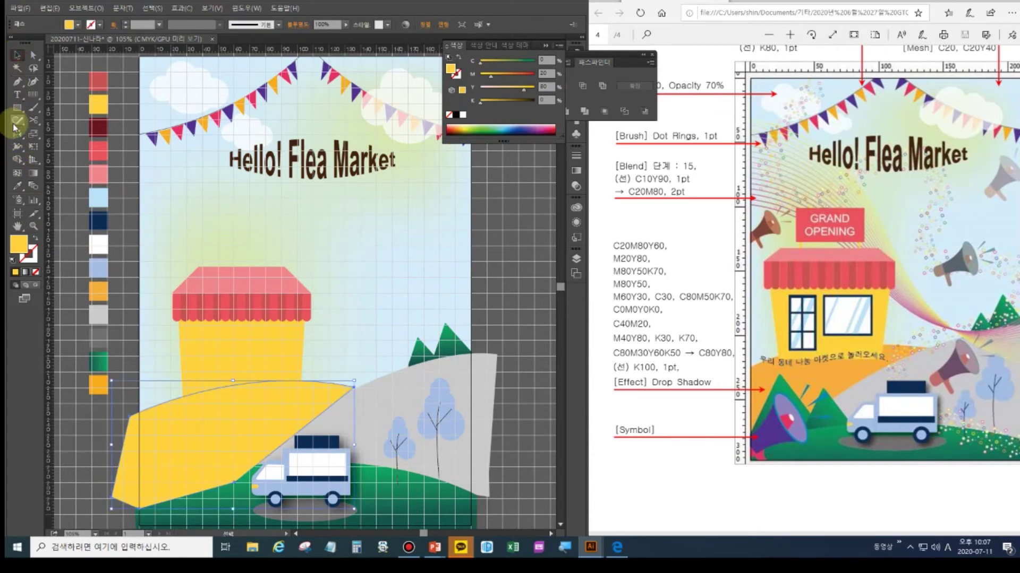
{"action": "left_click", "coordinate": [18, 186]}
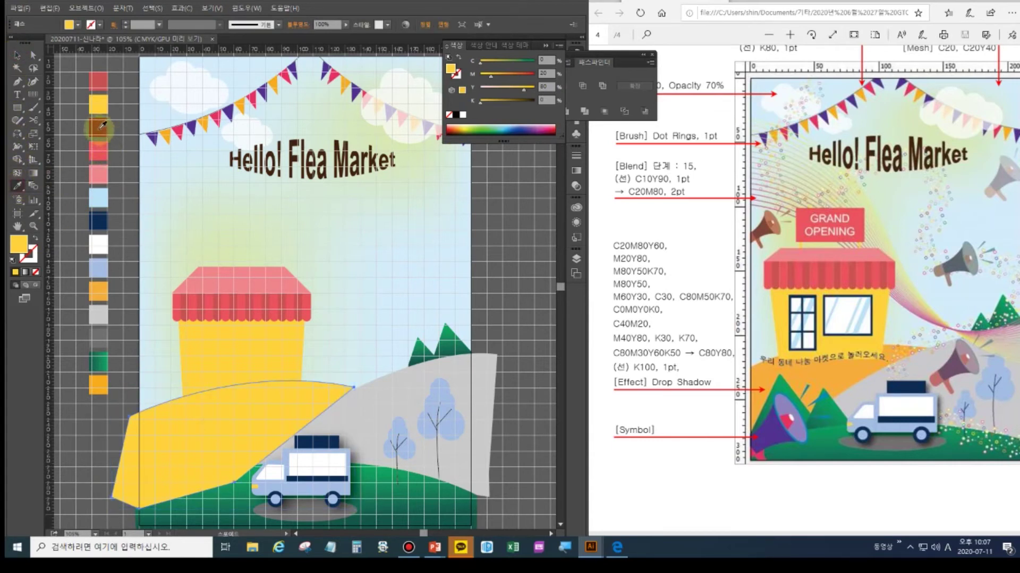
{"action": "left_click", "coordinate": [98, 290]}
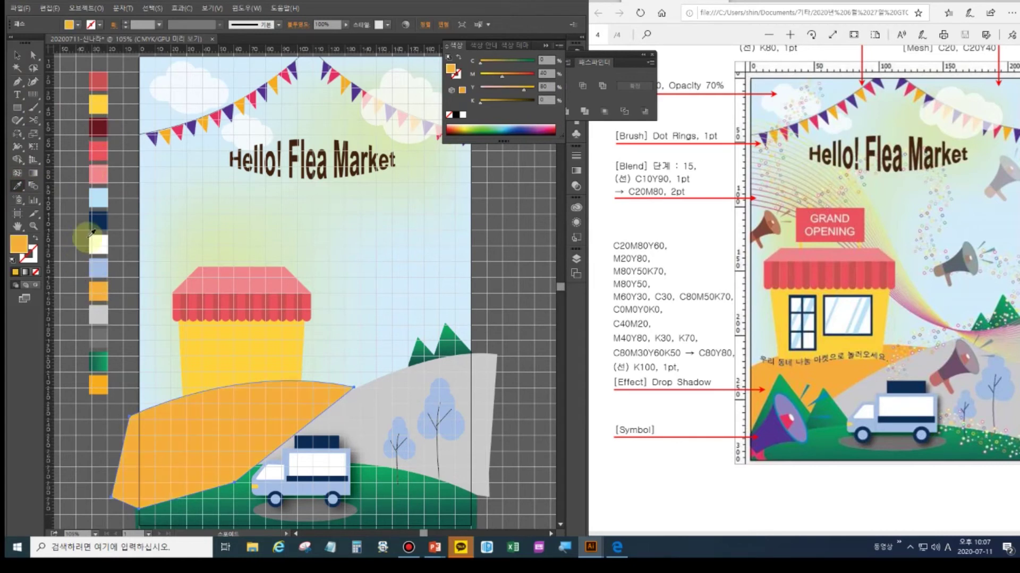
Rearrange the orange hill's stacking order so it lies behind the shop, trees, road and green ground but in front of the sky background.
{"action": "left_click", "coordinate": [17, 54]}
{"action": "left_click", "coordinate": [219, 404]}
{"action": "key", "text": "a"}
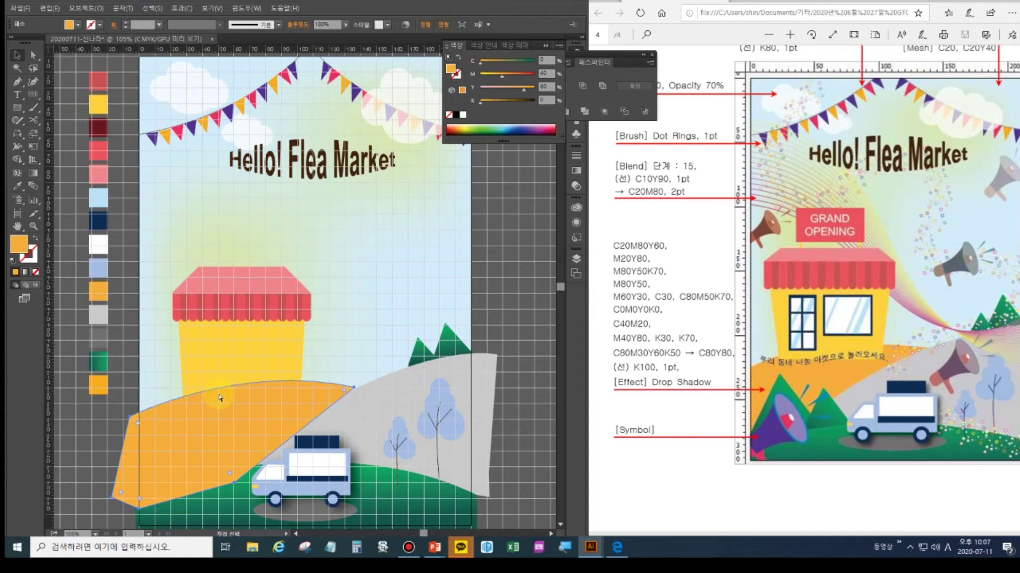
{"action": "left_click", "coordinate": [216, 414]}
{"action": "key", "text": "ctrl+shift+bracketleft"}
{"action": "key", "text": "ctrl+bracketright"}
{"action": "key", "text": "ctrl+bracketleft"}
{"action": "key", "text": "ctrl+bracketright"}
{"action": "key", "text": "ctrl+bracketleft"}
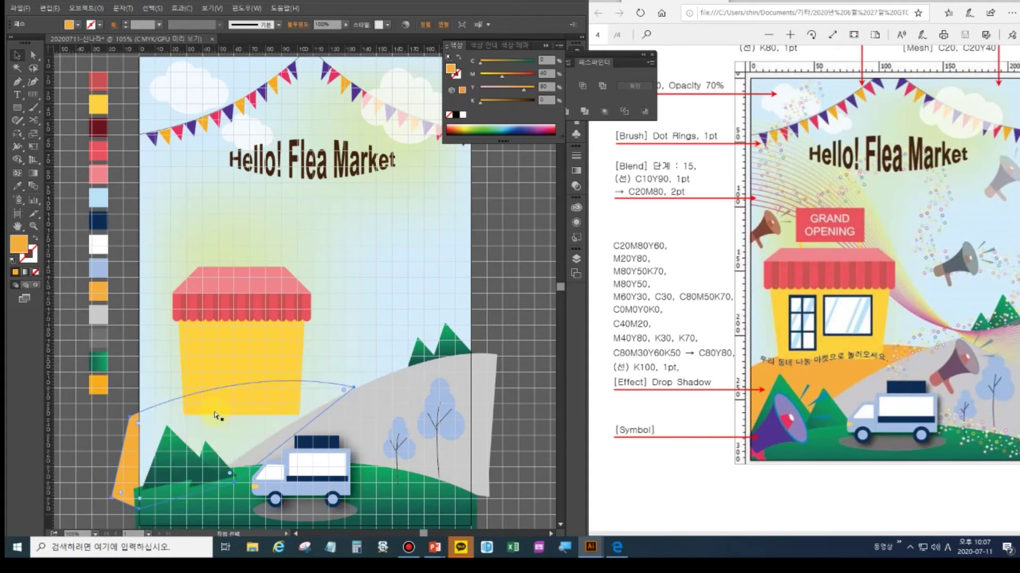
{"action": "key", "text": "ctrl+bracketright"}
{"action": "key", "text": "v"}
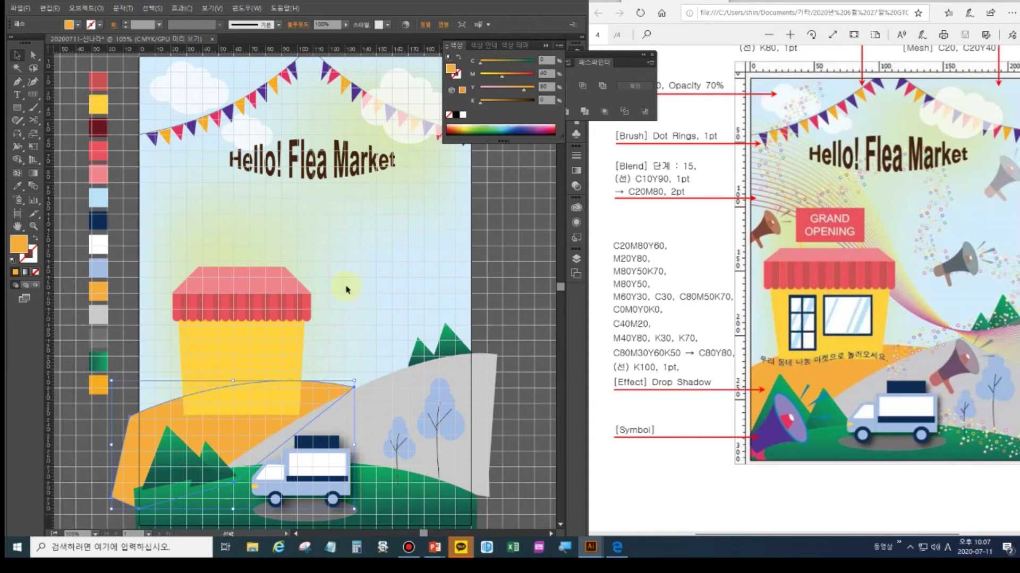
Draw a small signboard rectangle above the shop roof and move it to the roof's horizontal center.
{"action": "left_click", "coordinate": [17, 107]}
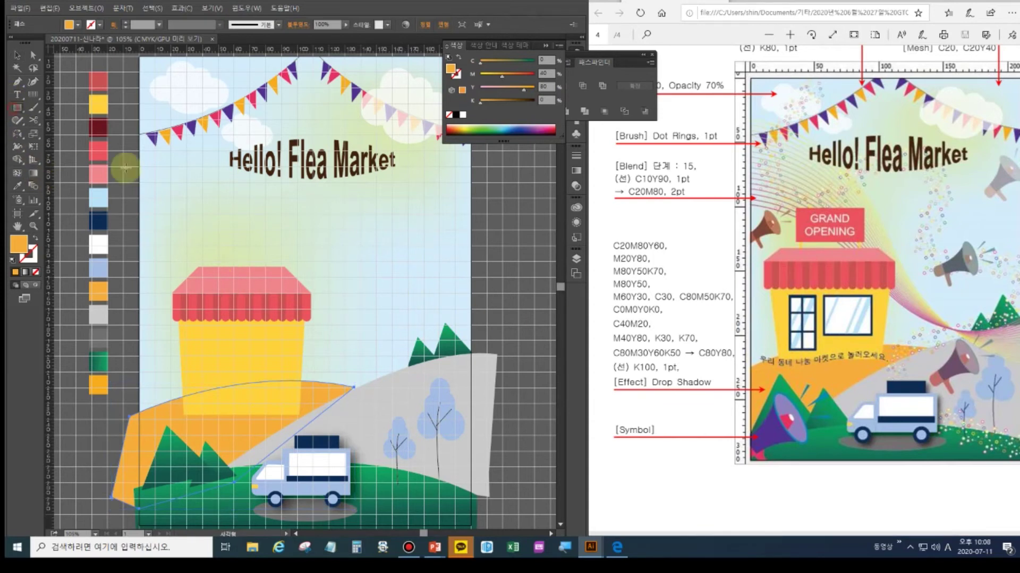
{"action": "left_click_drag", "start_coordinate": [200, 229], "coordinate": [272, 265]}
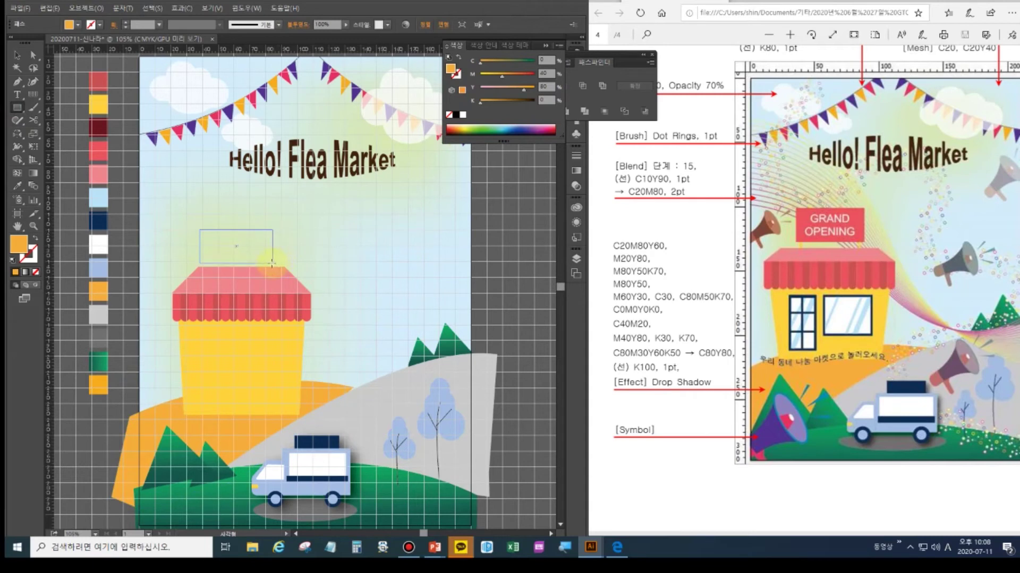
{"action": "left_click", "coordinate": [17, 54]}
{"action": "left_click_drag", "start_coordinate": [247, 244], "coordinate": [250, 241]}
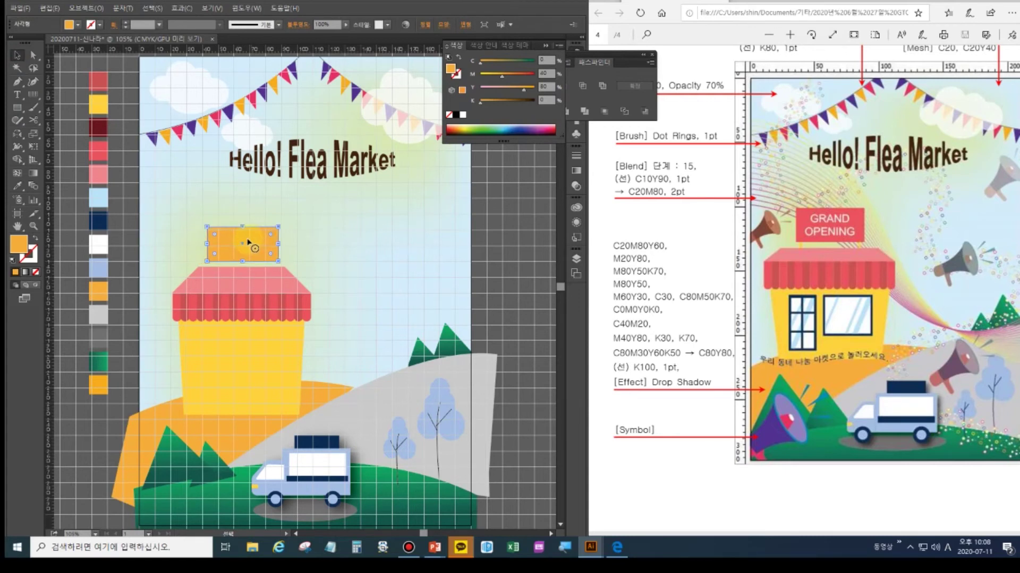
Fill the signboard with the bright red M80Y50 swatch using the Eyedropper and deselect it.
{"action": "left_click", "coordinate": [18, 186]}
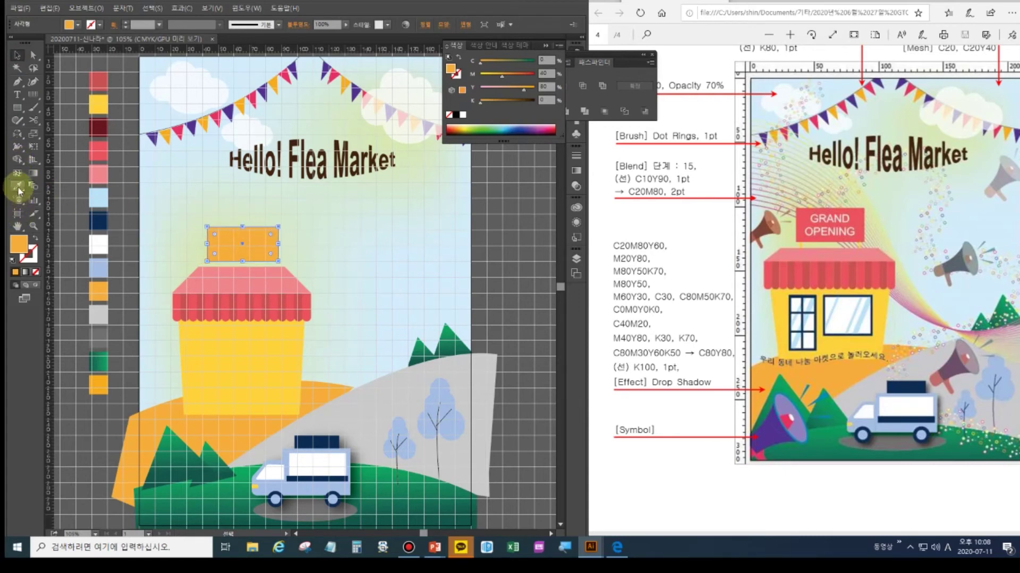
{"action": "left_click", "coordinate": [99, 173]}
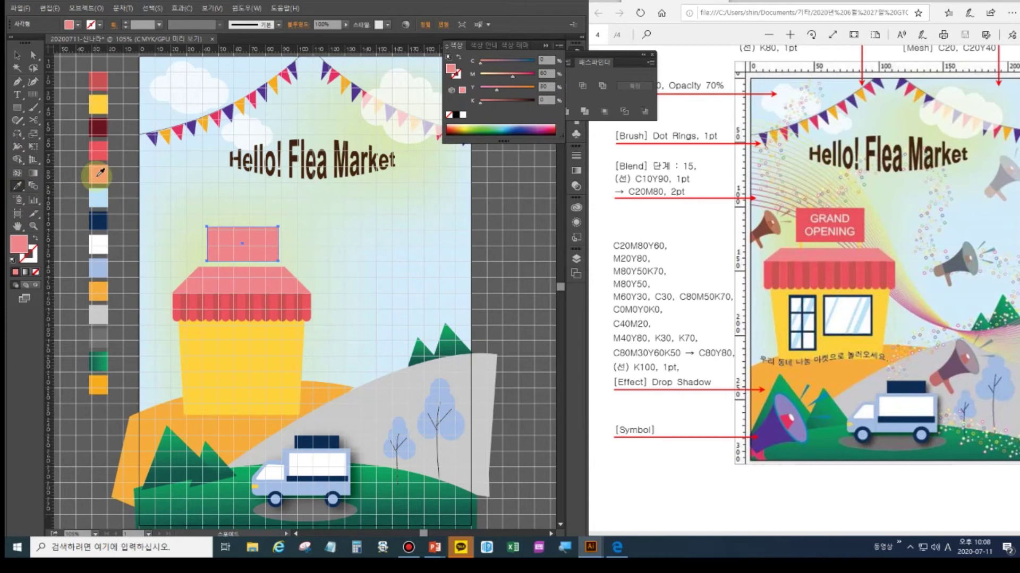
{"action": "left_click", "coordinate": [100, 155]}
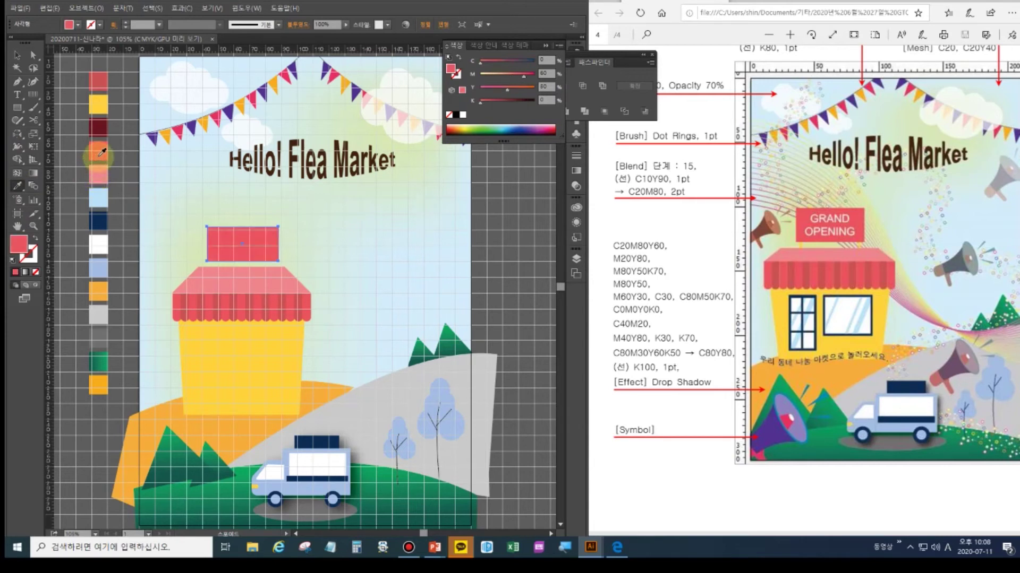
{"action": "left_click", "coordinate": [74, 275], "text": "ctrl"}
Add the two-line text "GRAND OPENING" near the signboard and center-align its paragraph.
{"action": "left_click", "coordinate": [18, 97]}
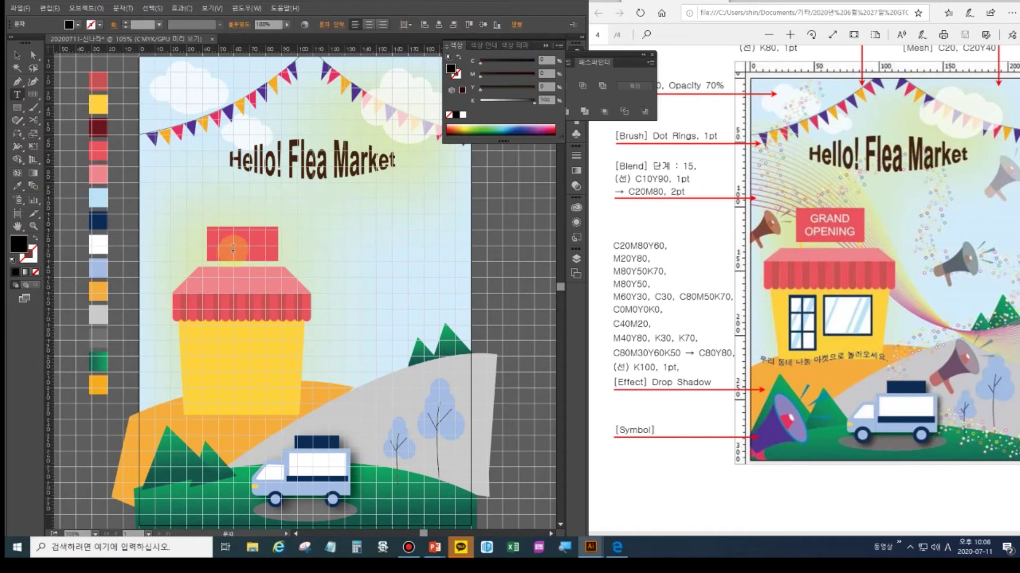
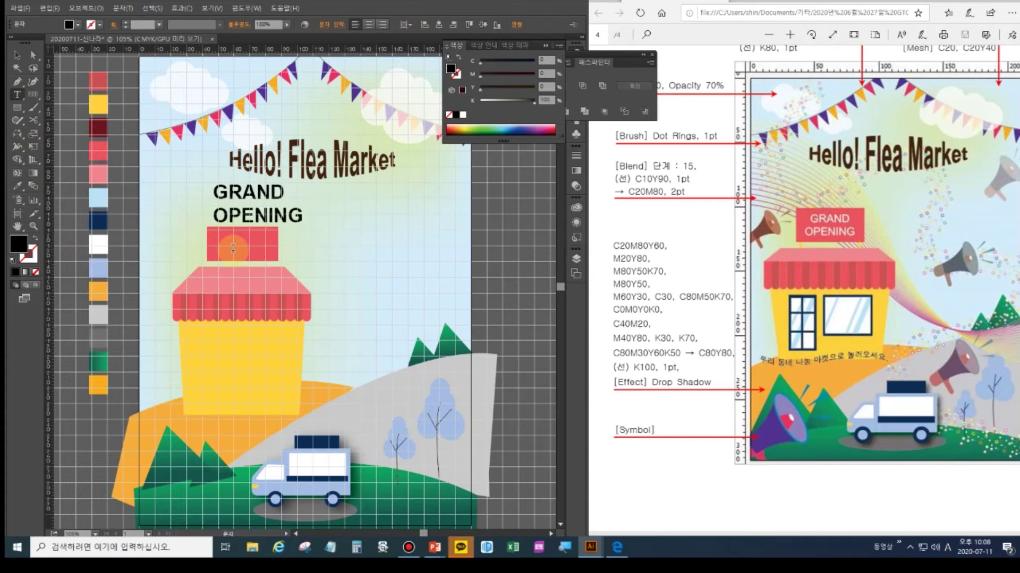
{"action": "left_click", "coordinate": [233, 248]}
{"action": "left_click_drag", "start_coordinate": [302, 221], "coordinate": [226, 184]}
{"action": "key", "text": "alt"}
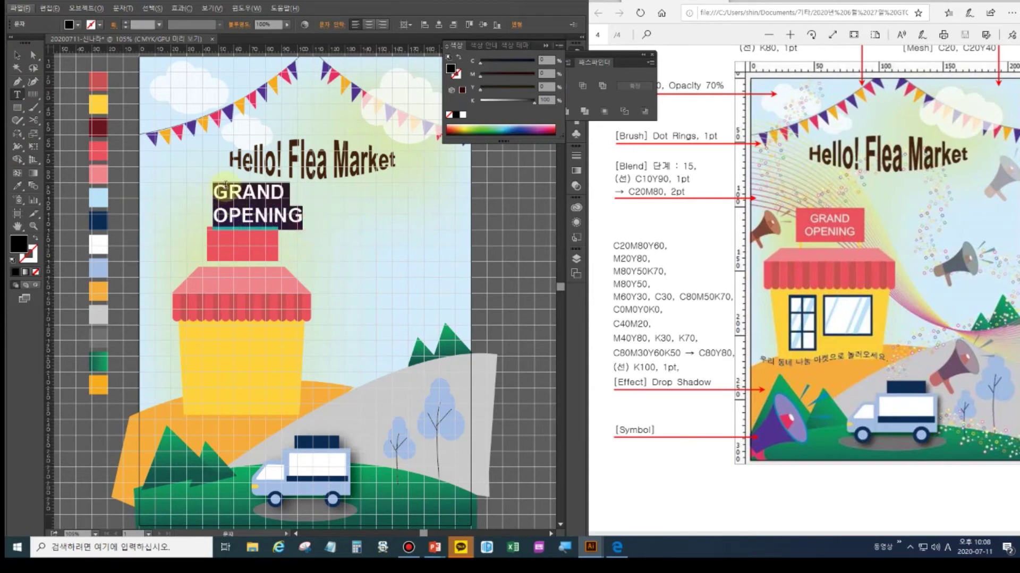
{"action": "key", "text": "ctrl+t"}
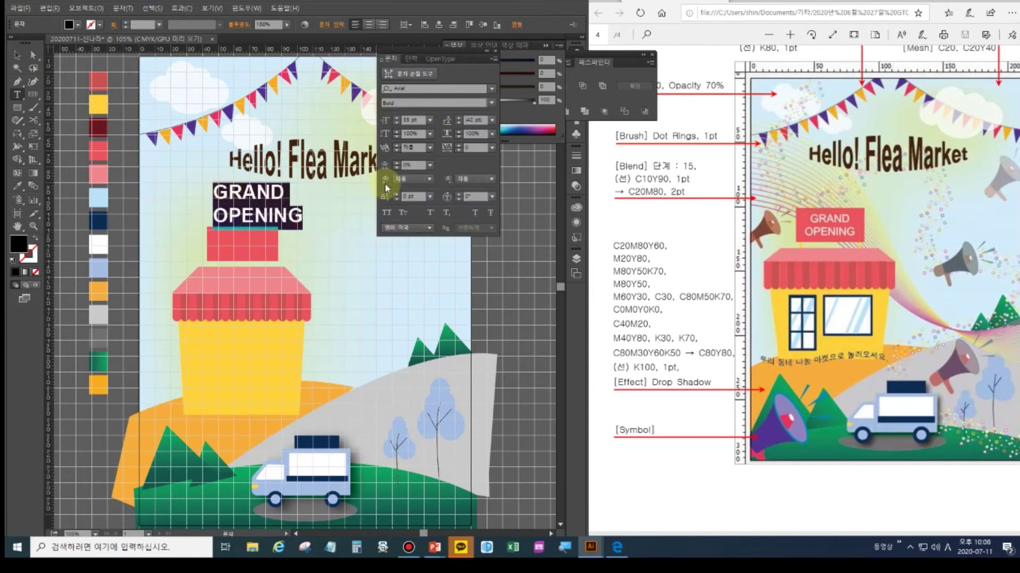
{"action": "left_click", "coordinate": [415, 57]}
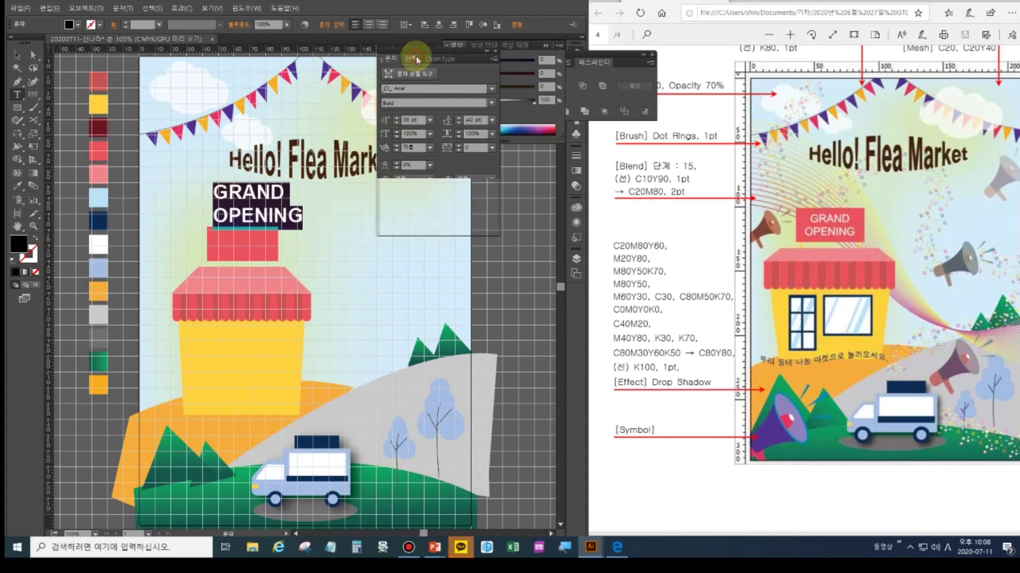
{"action": "left_click", "coordinate": [404, 74]}
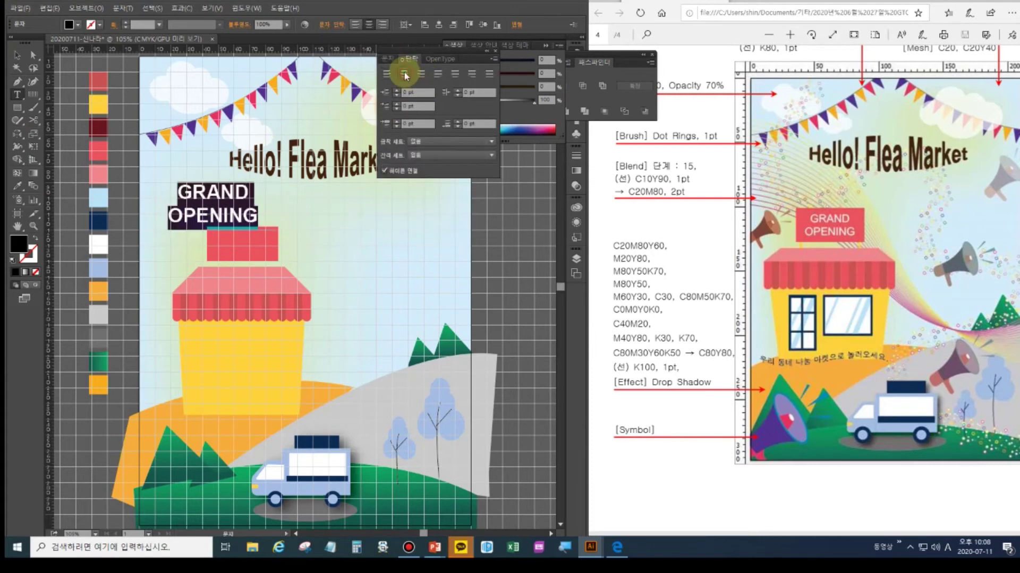
Set the GRAND OPENING text to Arial Regular, as listed in the reference's text specifications.
{"action": "left_click", "coordinate": [390, 58]}
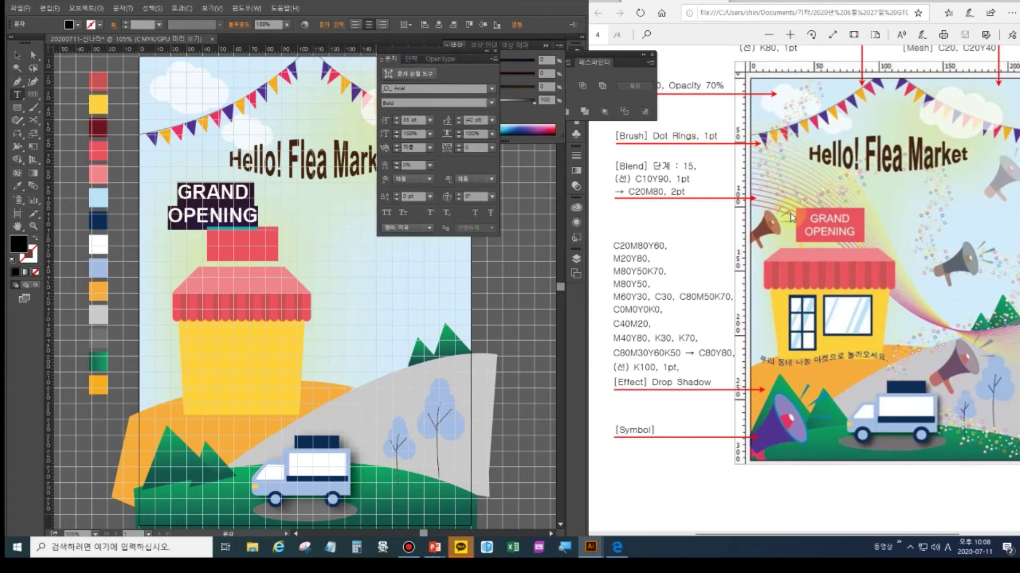
{"action": "scroll", "coordinate": [713, 224], "scroll_direction": "up", "scroll_amount": 5}
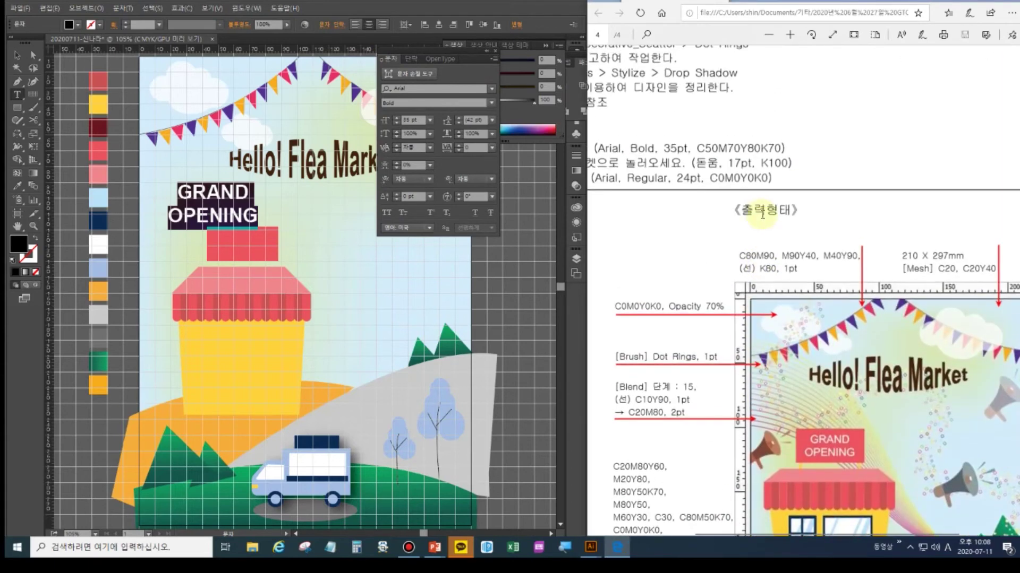
{"action": "scroll", "coordinate": [696, 159], "scroll_direction": "left", "scroll_amount": 5}
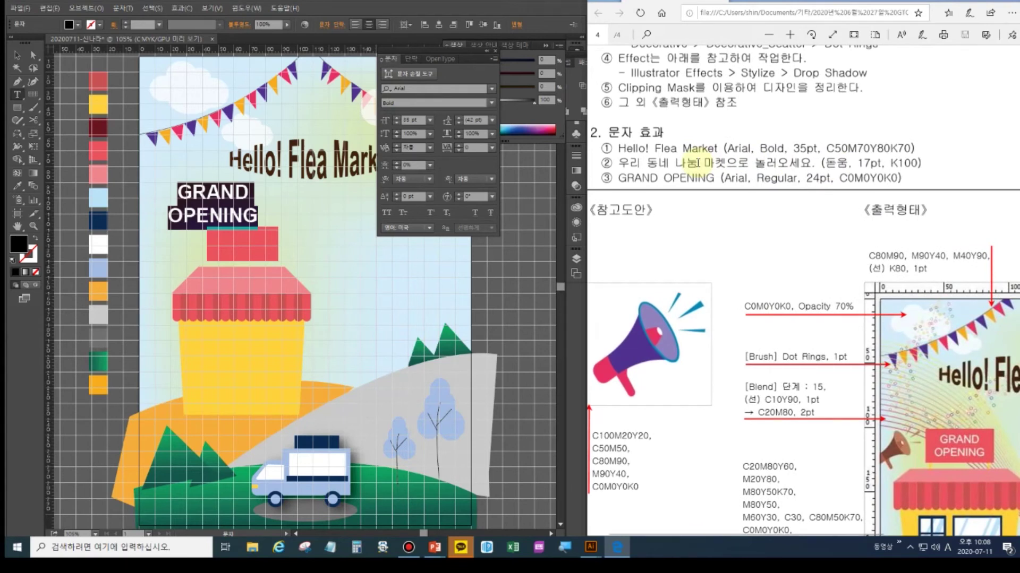
{"action": "left_click", "coordinate": [488, 103]}
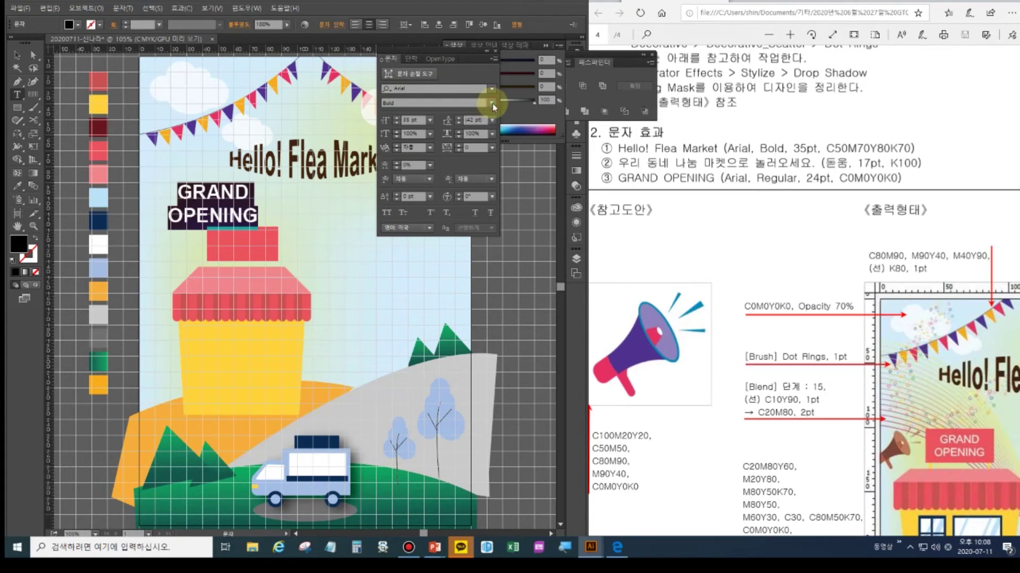
{"action": "left_click", "coordinate": [492, 103]}
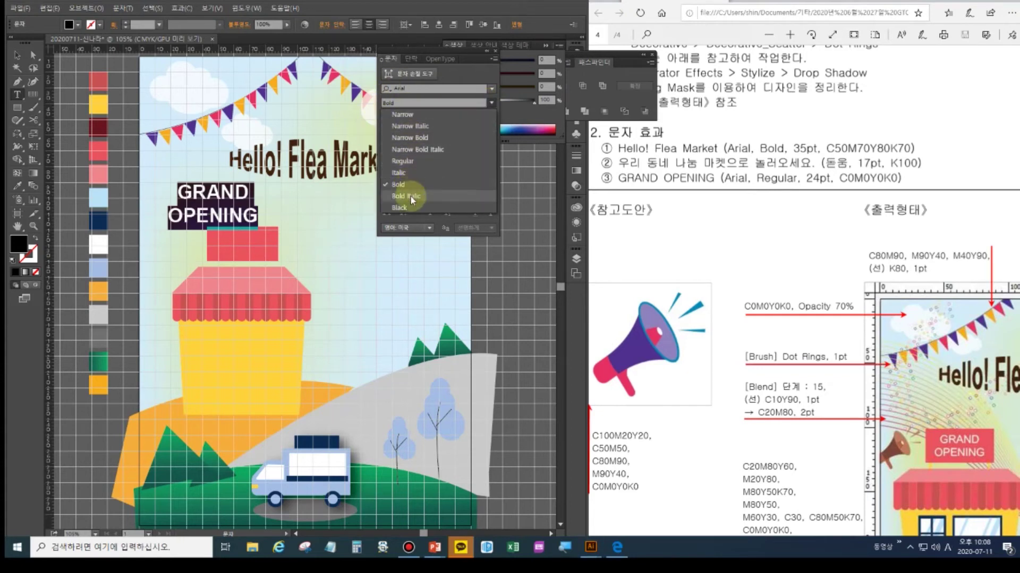
{"action": "left_click", "coordinate": [403, 161]}
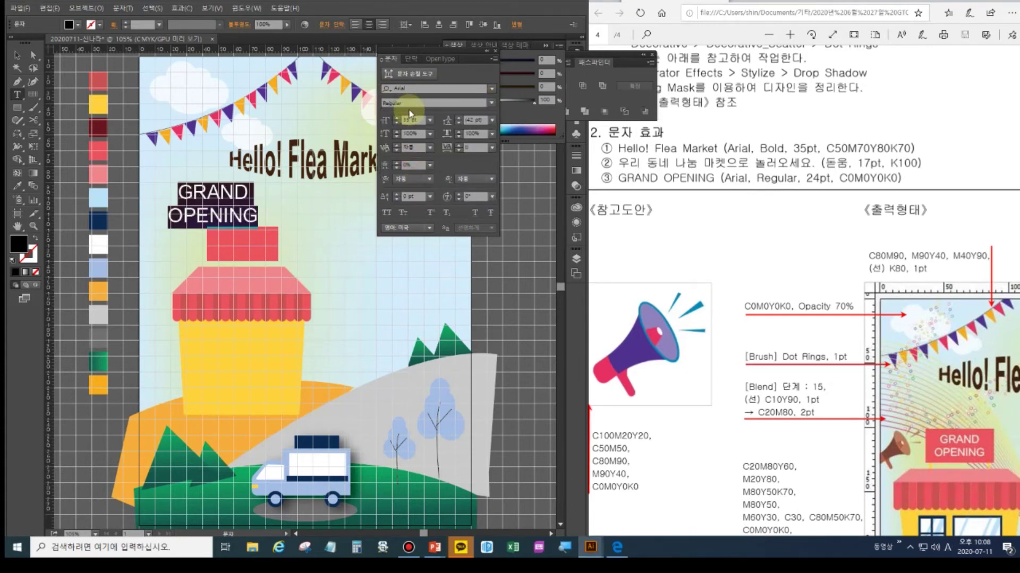
Reduce the GRAND OPENING text's font size to 24 pt.
{"action": "left_click", "coordinate": [396, 123]}
{"action": "left_click", "coordinate": [396, 123]}
{"action": "left_click", "coordinate": [396, 123]}
{"action": "left_click", "coordinate": [396, 123]}
{"action": "left_click", "coordinate": [397, 124]}
{"action": "left_click", "coordinate": [396, 123]}
{"action": "left_click", "coordinate": [396, 123]}
{"action": "left_click", "coordinate": [396, 124]}
{"action": "left_click", "coordinate": [396, 124]}
{"action": "left_click", "coordinate": [396, 123]}
{"action": "left_click", "coordinate": [396, 123]}
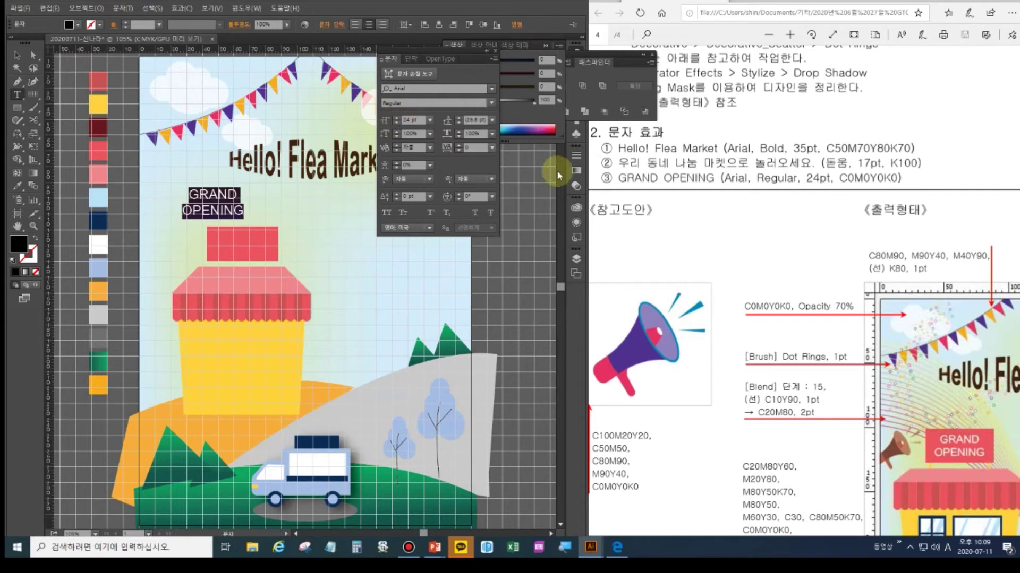
Give the GRAND OPENING text a white fill with no stroke and move it onto the red signboard.
{"action": "left_click", "coordinate": [13, 260]}
{"action": "left_click", "coordinate": [15, 272]}
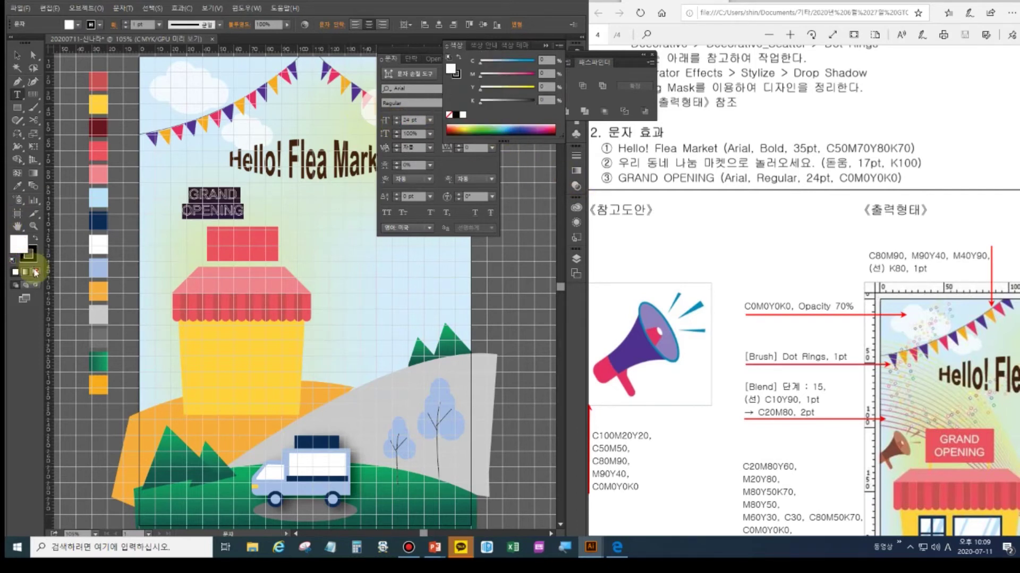
{"action": "left_click", "coordinate": [35, 273]}
{"action": "left_click", "coordinate": [17, 55]}
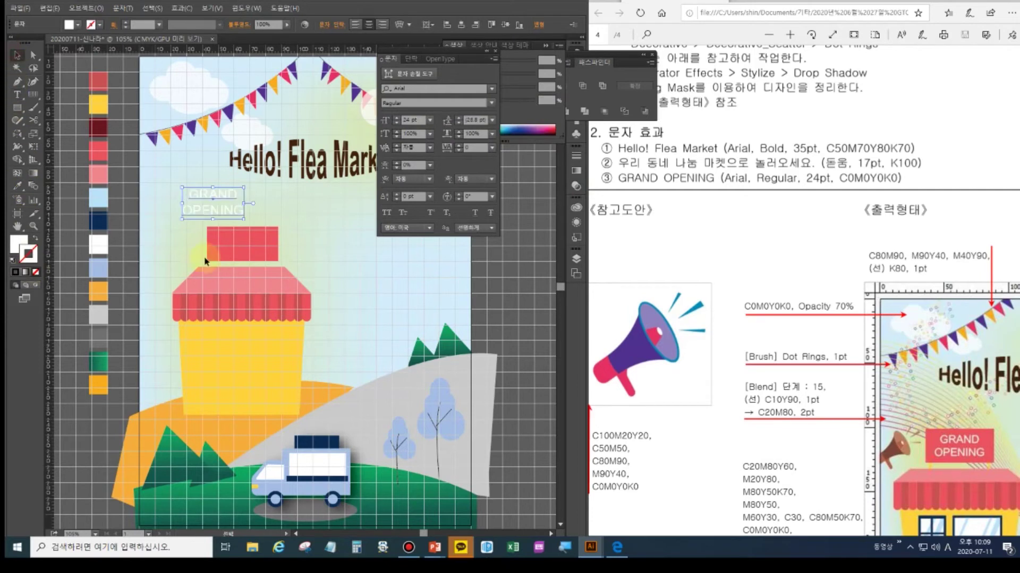
{"action": "left_click_drag", "start_coordinate": [217, 213], "coordinate": [246, 255]}
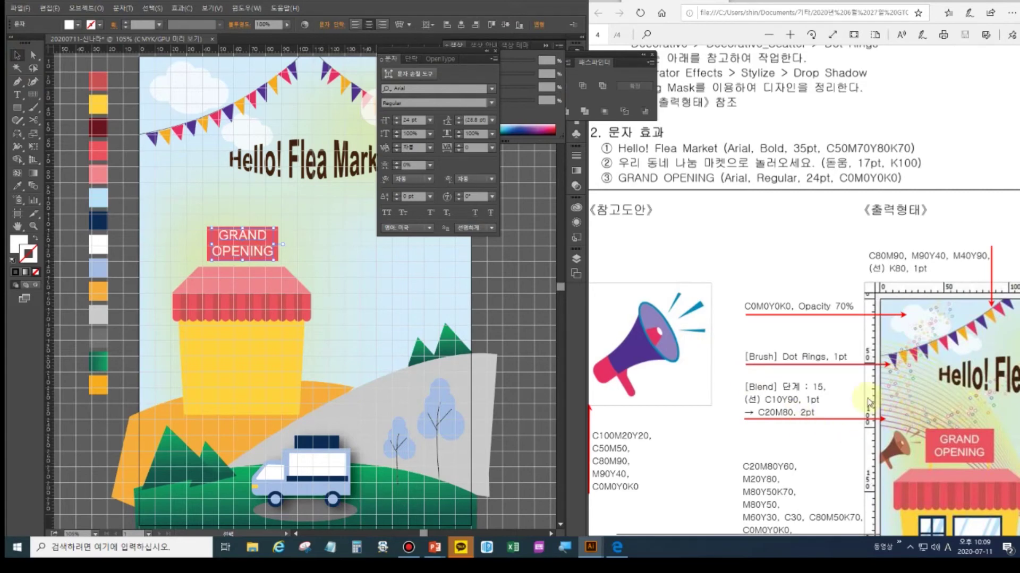
Draw an open wavy path with no fill and a black stroke across the base of the shop wall for the slogan.
{"action": "left_click", "coordinate": [652, 57]}
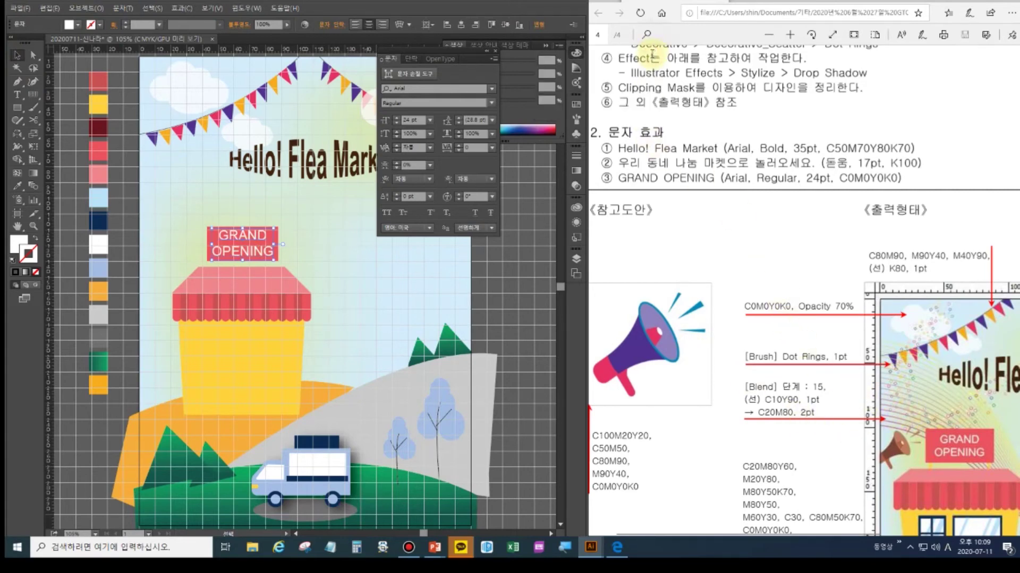
{"action": "scroll", "coordinate": [830, 367], "scroll_direction": "down", "scroll_amount": 4}
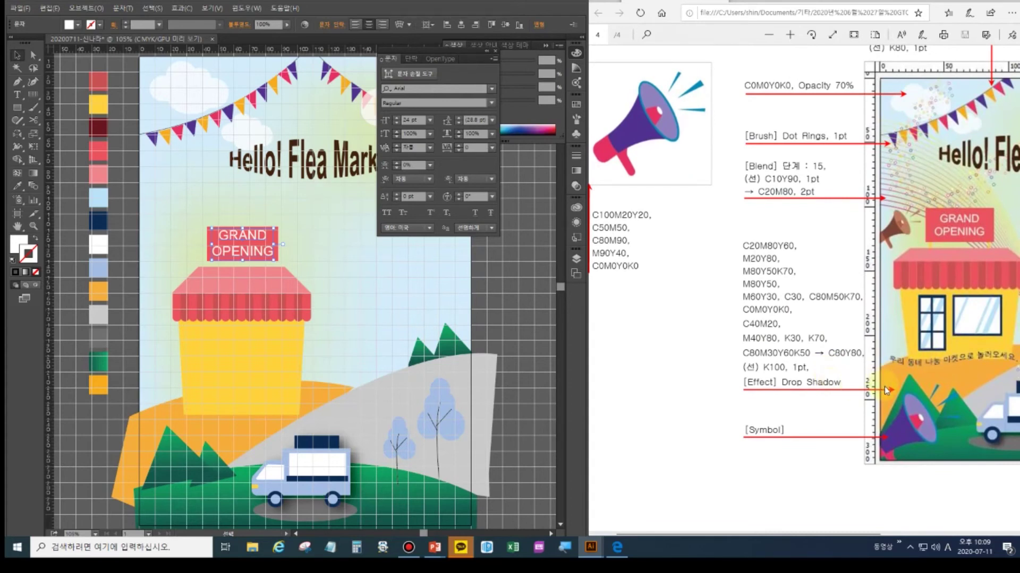
{"action": "left_click", "coordinate": [868, 432]}
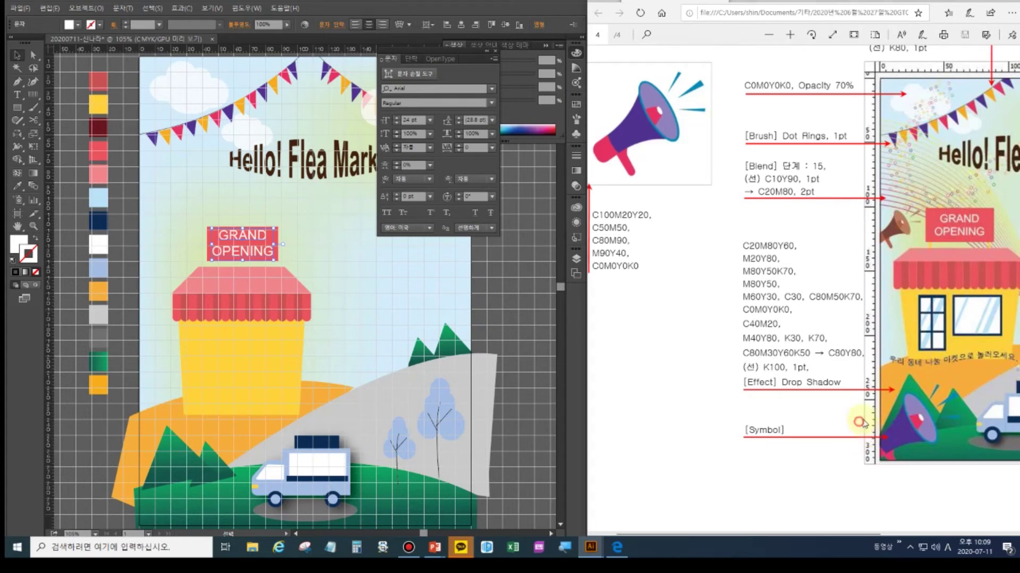
{"action": "scroll", "coordinate": [866, 428], "scroll_direction": "right", "scroll_amount": 3}
{"action": "scroll", "coordinate": [864, 423], "scroll_direction": "right", "scroll_amount": 2}
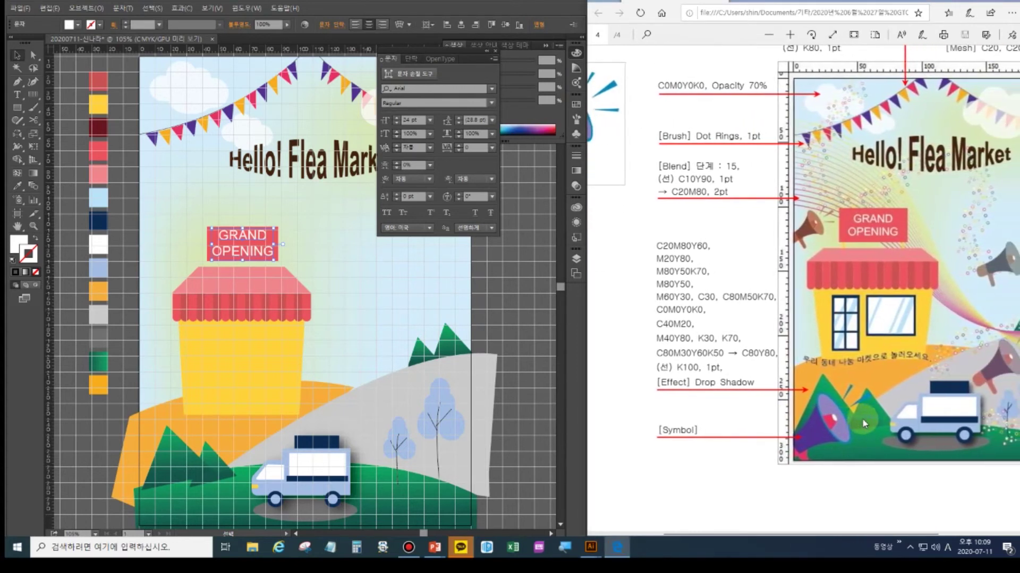
{"action": "left_click", "coordinate": [17, 82]}
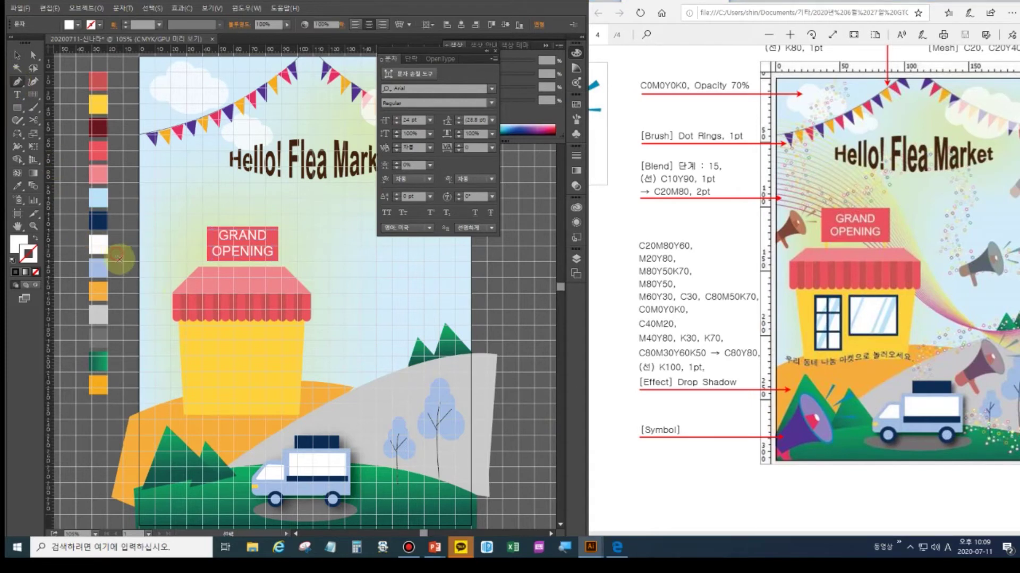
{"action": "left_click", "coordinate": [15, 259]}
{"action": "left_click", "coordinate": [36, 272]}
{"action": "left_click", "coordinate": [27, 260]}
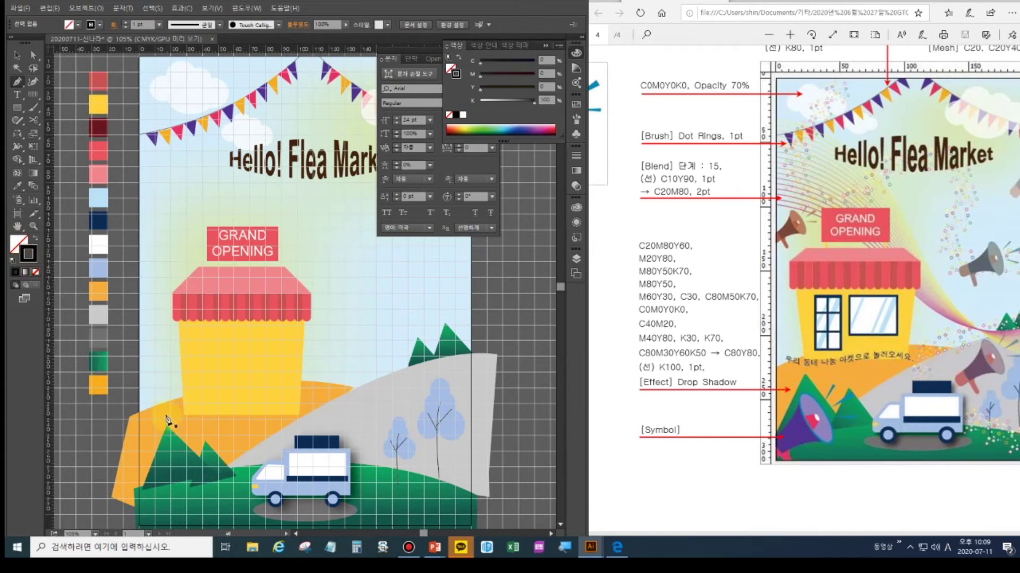
{"action": "left_click", "coordinate": [154, 399]}
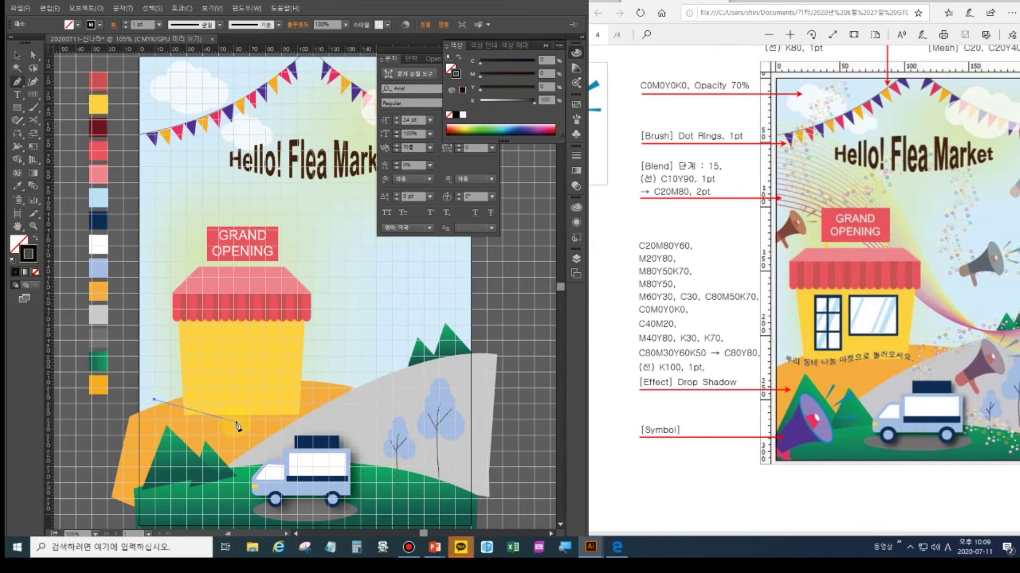
{"action": "left_click_drag", "start_coordinate": [226, 420], "coordinate": [356, 417]}
{"action": "left_click", "coordinate": [358, 380], "text": "ctrl"}
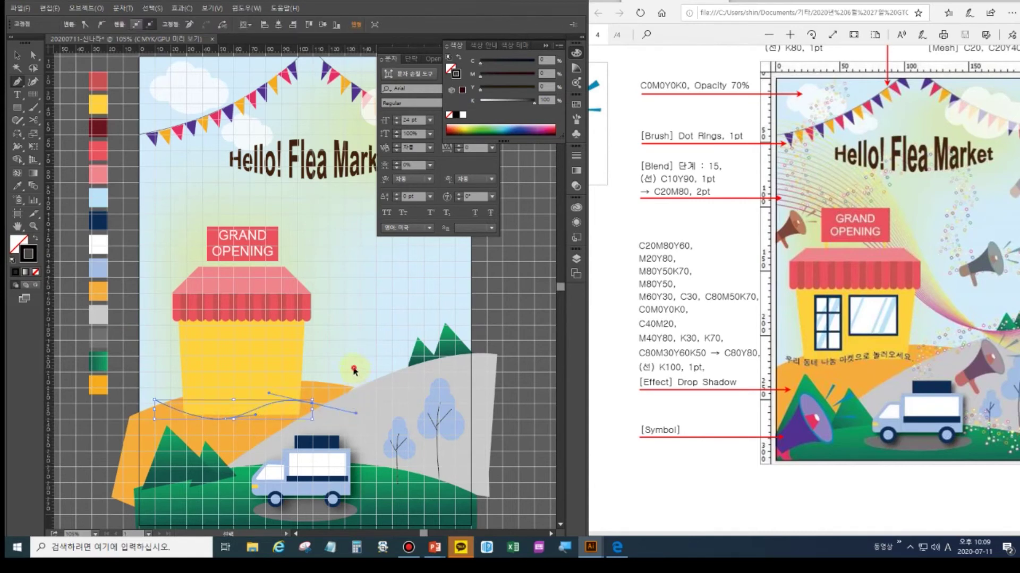
Try to start text along the wavy path with the Type on a Path tool.
{"action": "left_click", "coordinate": [20, 96]}
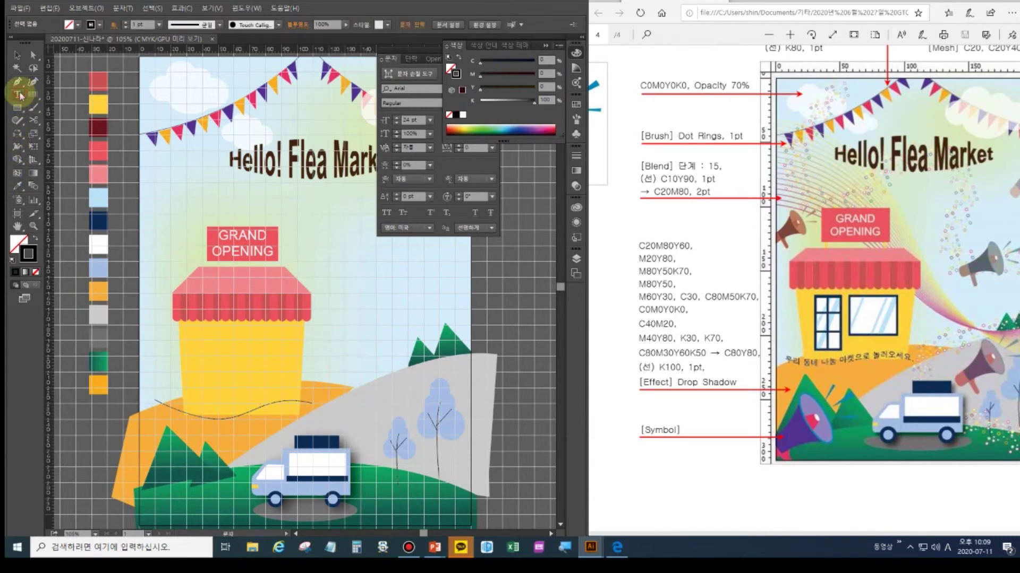
{"action": "left_click_drag", "start_coordinate": [20, 96], "coordinate": [53, 121]}
{"action": "left_click", "coordinate": [158, 397]}
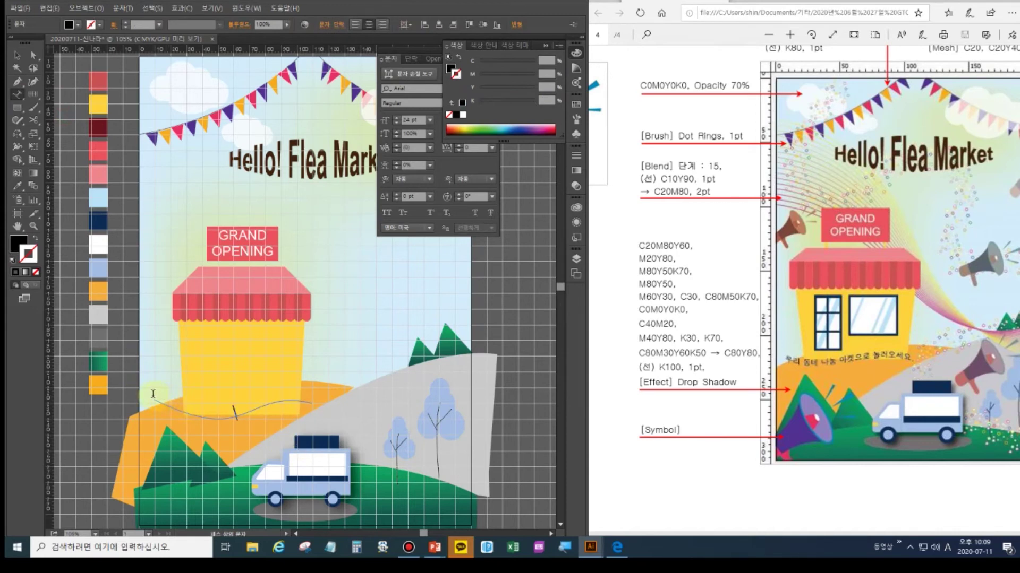
{"action": "key", "text": "ctrl+shift+a"}
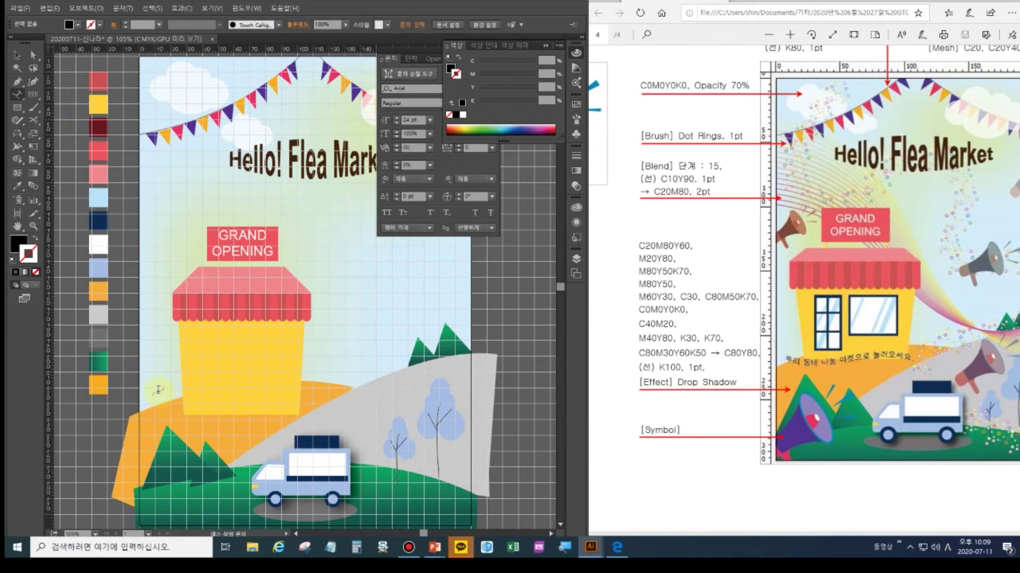
{"action": "left_click", "coordinate": [243, 265]}
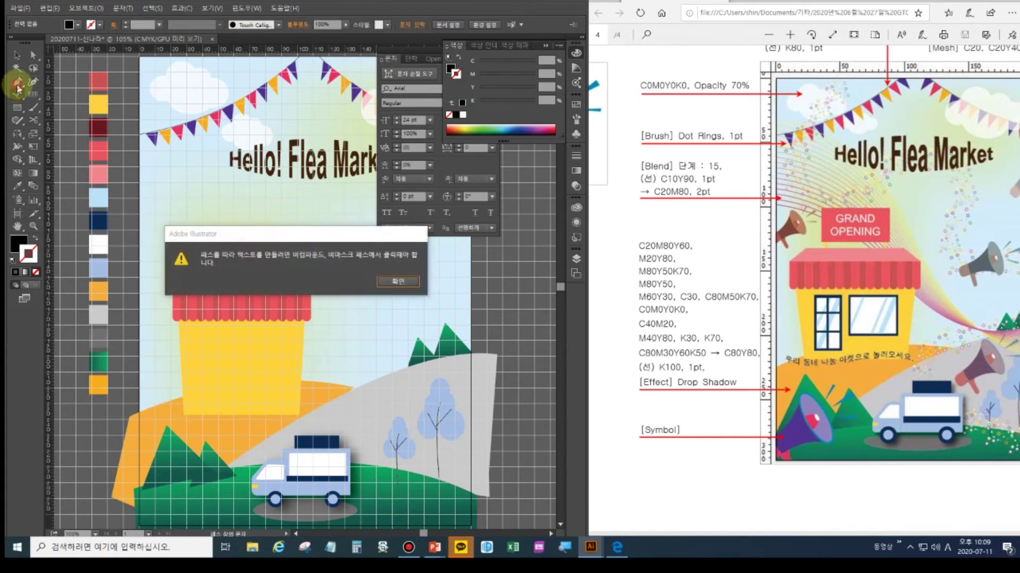
{"action": "left_click", "coordinate": [398, 282]}
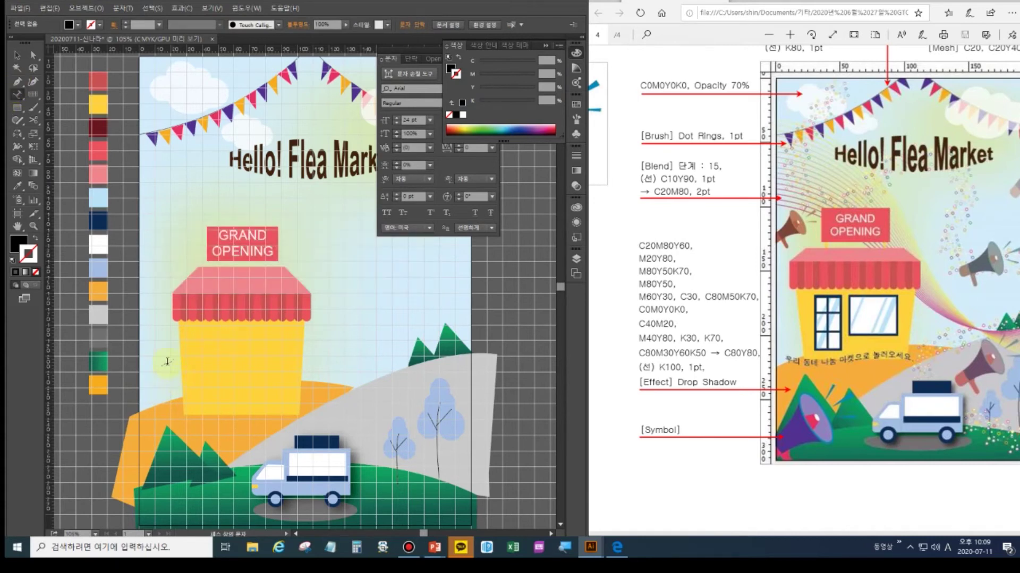
Draw a new open curved path with the Pen tool across the shop's base up to the orange hill's crest and select it.
{"action": "left_click", "coordinate": [17, 81]}
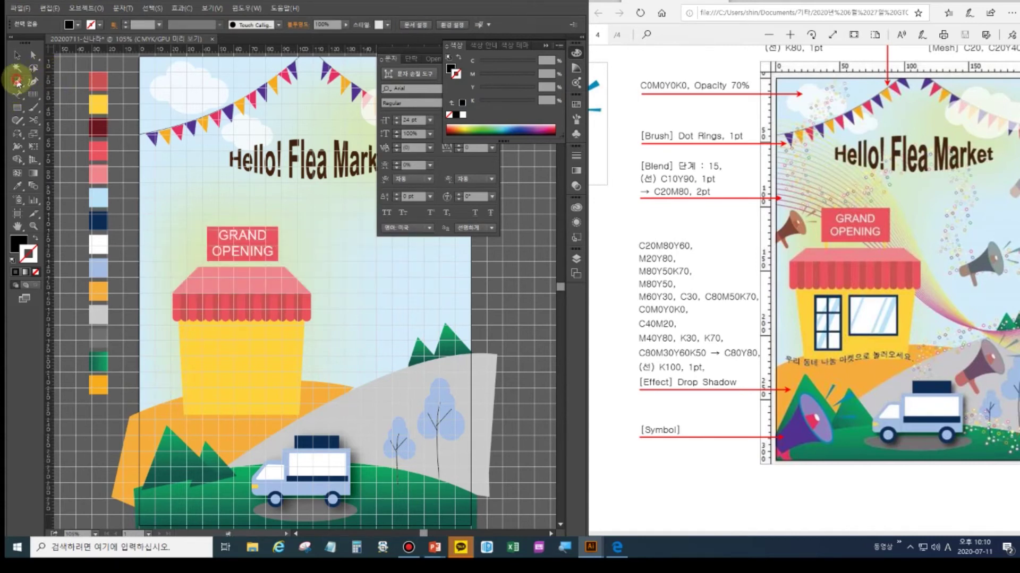
{"action": "left_click", "coordinate": [153, 393]}
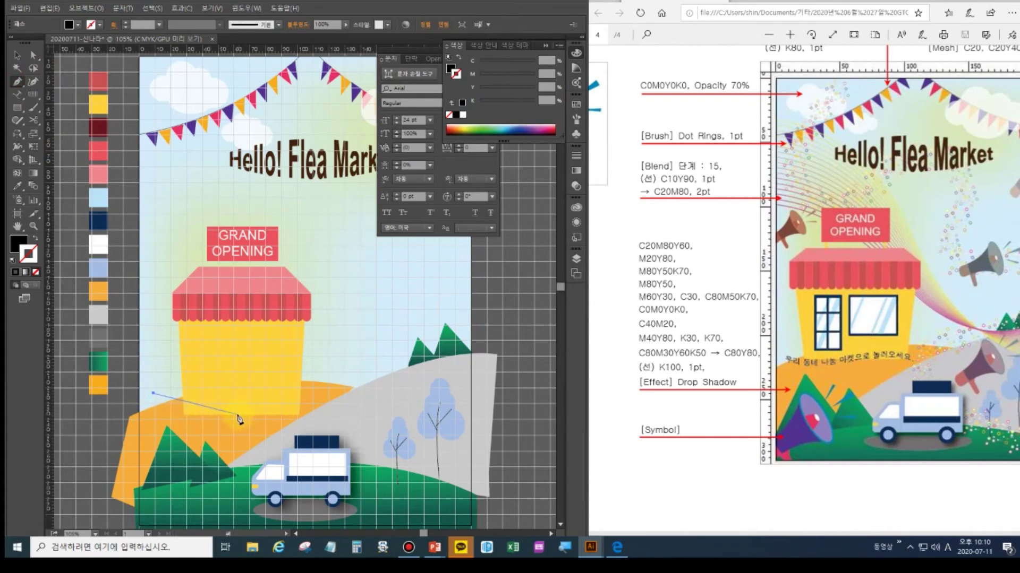
{"action": "left_click_drag", "start_coordinate": [235, 415], "coordinate": [352, 376]}
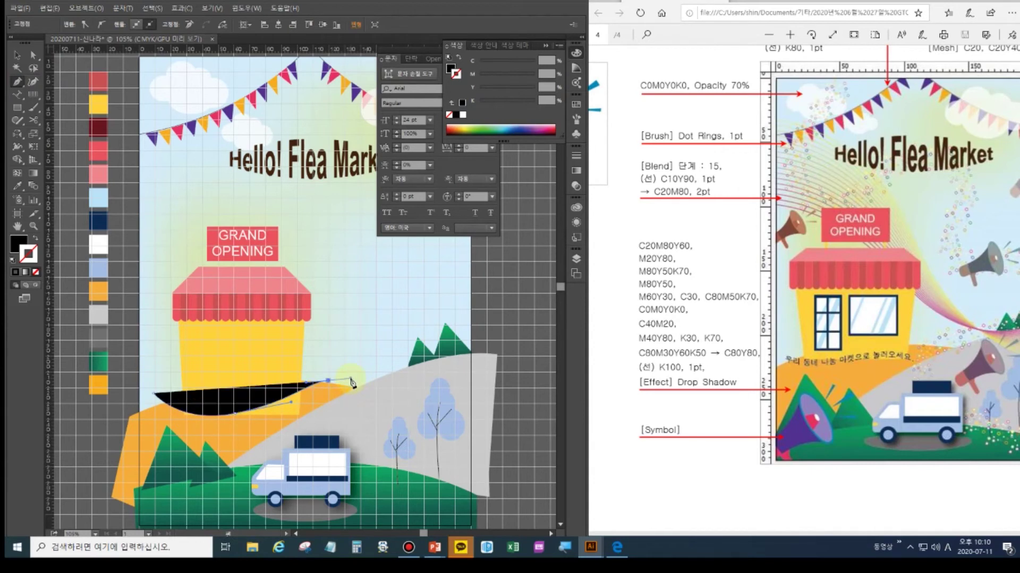
{"action": "key", "text": "ctrl+shift+a"}
{"action": "left_click", "coordinate": [17, 105]}
{"action": "left_click", "coordinate": [18, 54]}
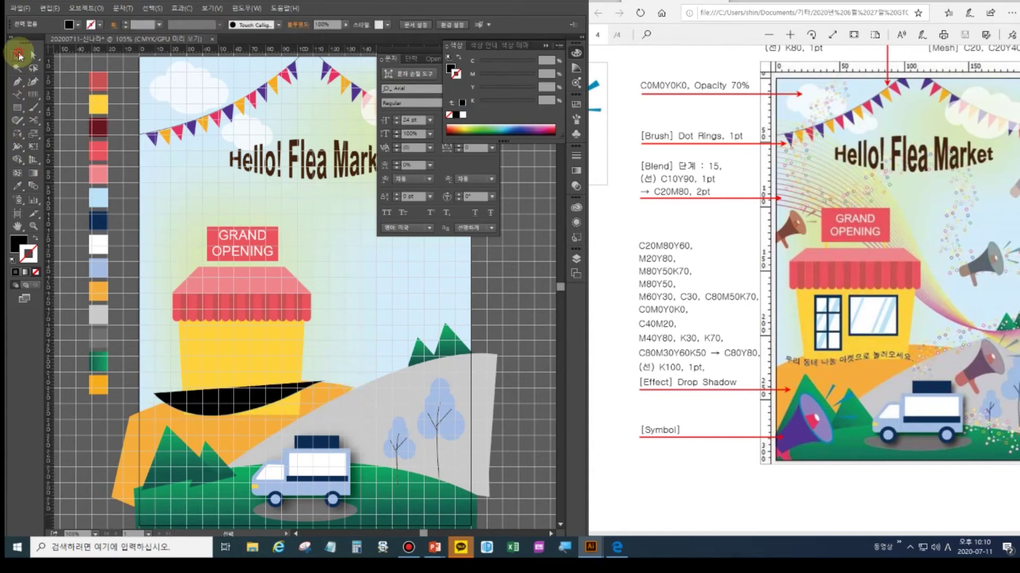
{"action": "left_click", "coordinate": [225, 410]}
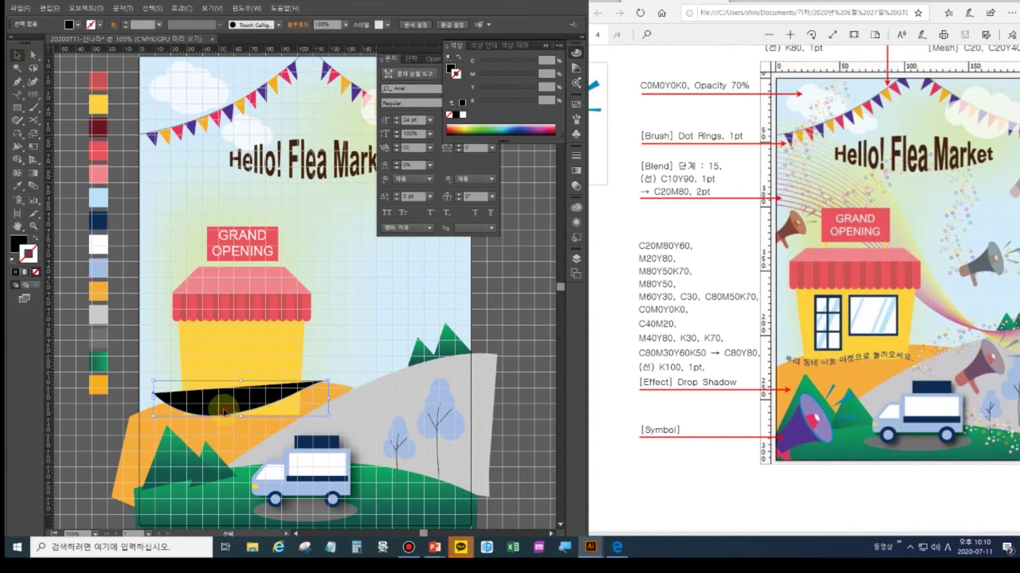
Swap the fill and stroke of the curve below the shop and activate the Type on a Path tool.
{"action": "left_click", "coordinate": [33, 241]}
{"action": "left_click", "coordinate": [17, 97]}
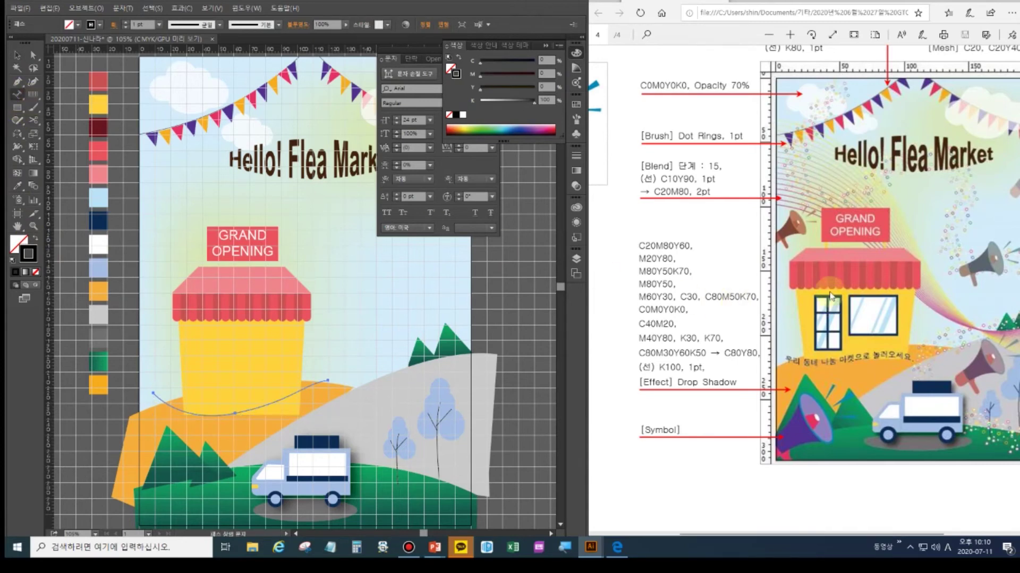
Set the text font to 돋움 and its size to 17 pt, following the specification sheet.
{"action": "scroll", "coordinate": [791, 261], "scroll_direction": "up", "scroll_amount": 5}
{"action": "left_click", "coordinate": [723, 369]}
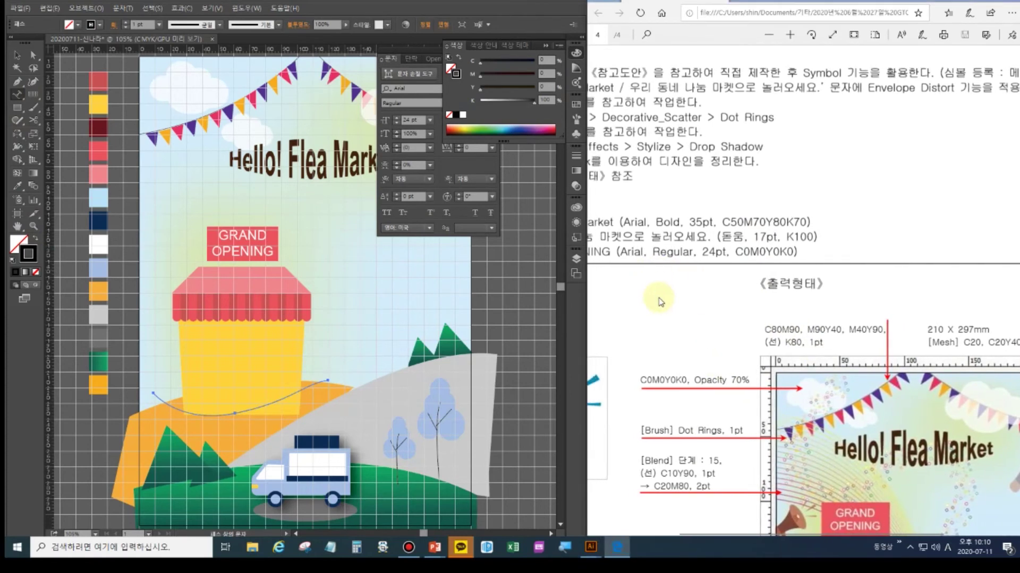
{"action": "scroll", "coordinate": [659, 301], "scroll_direction": "left", "scroll_amount": 4}
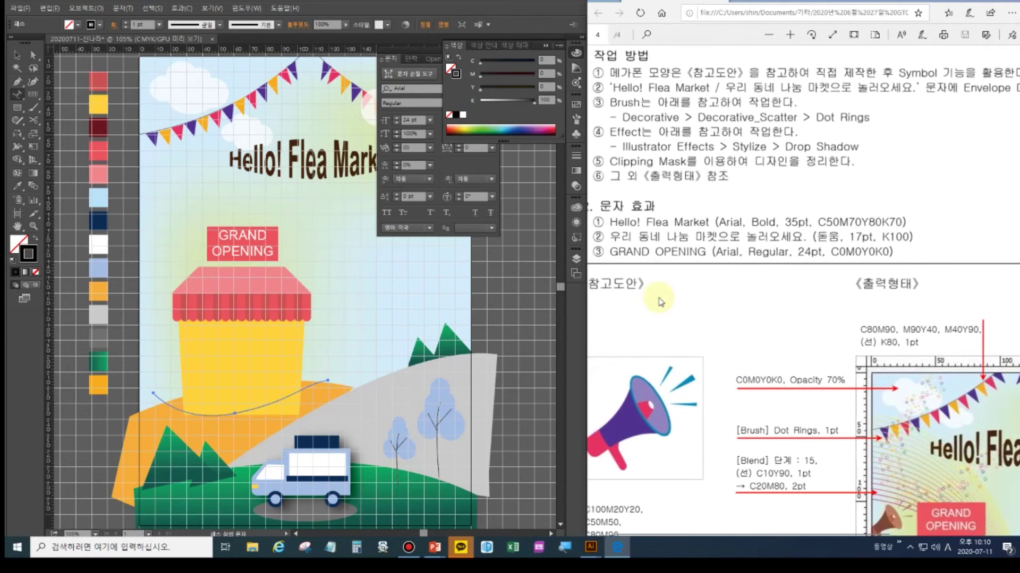
{"action": "left_click", "coordinate": [403, 88]}
{"action": "key", "text": "BackSpace"}
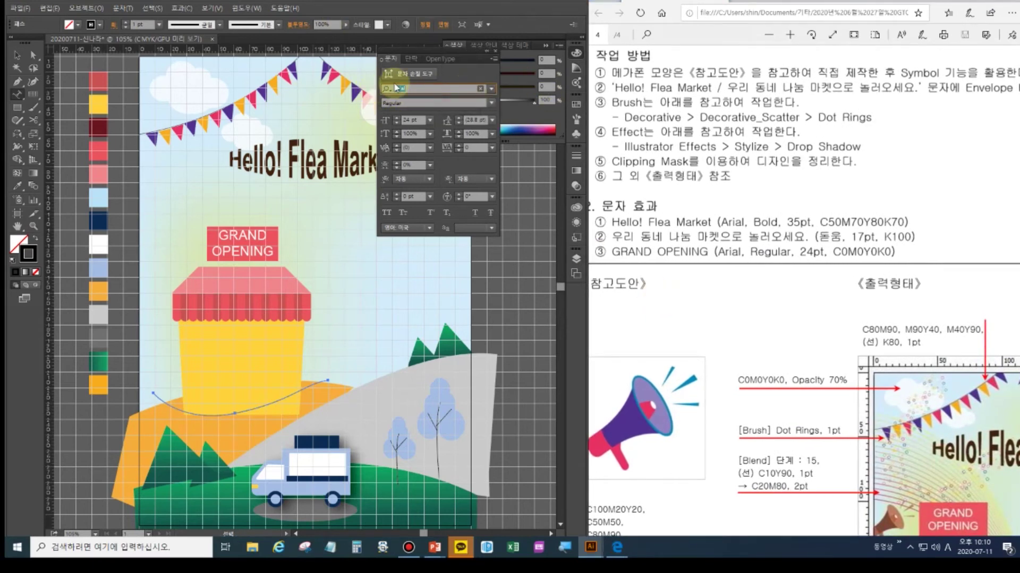
{"action": "key", "text": "Hangul"}
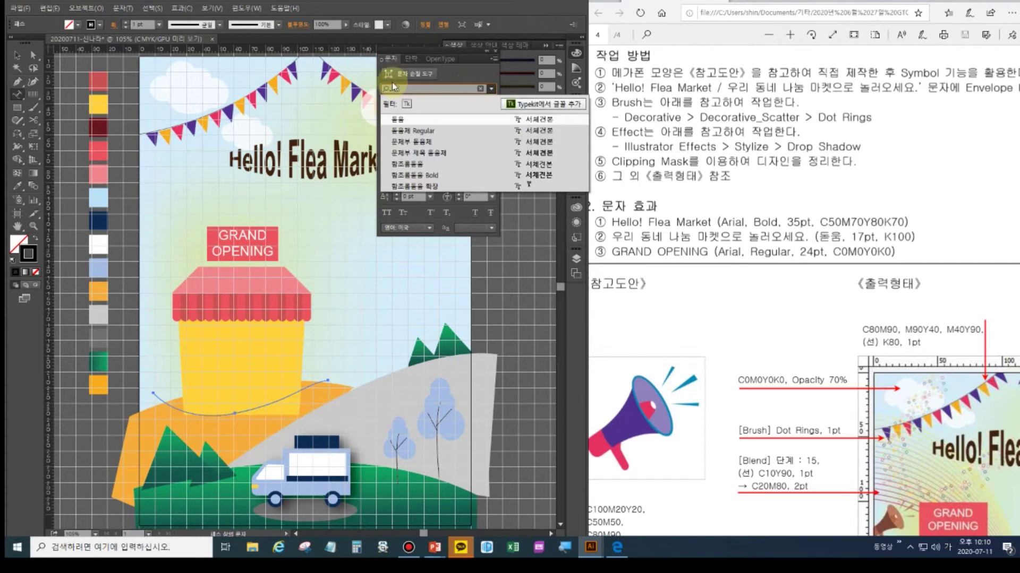
{"action": "type", "text": "돋움"}
{"action": "left_click", "coordinate": [402, 122]}
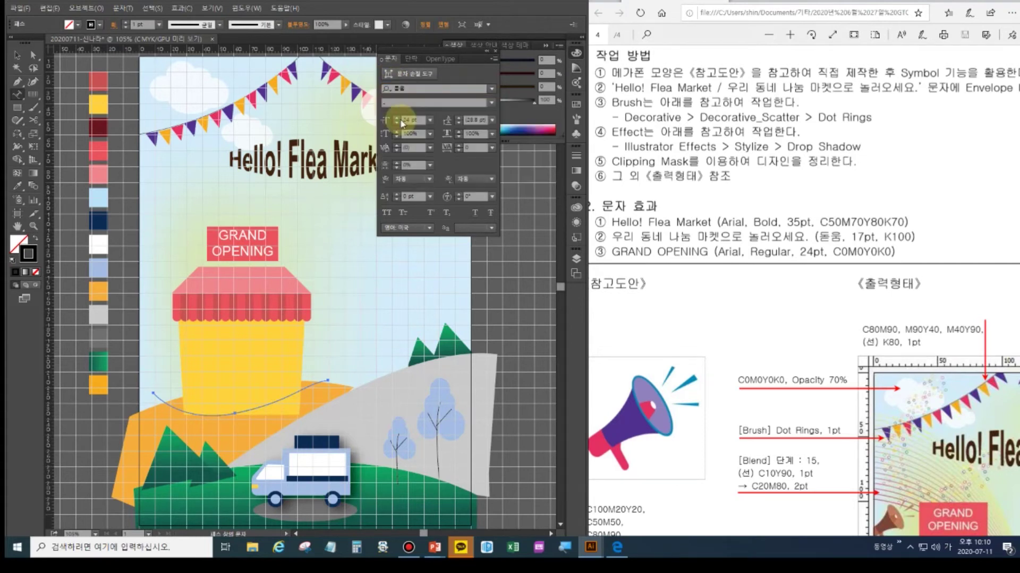
{"action": "left_click", "coordinate": [396, 124]}
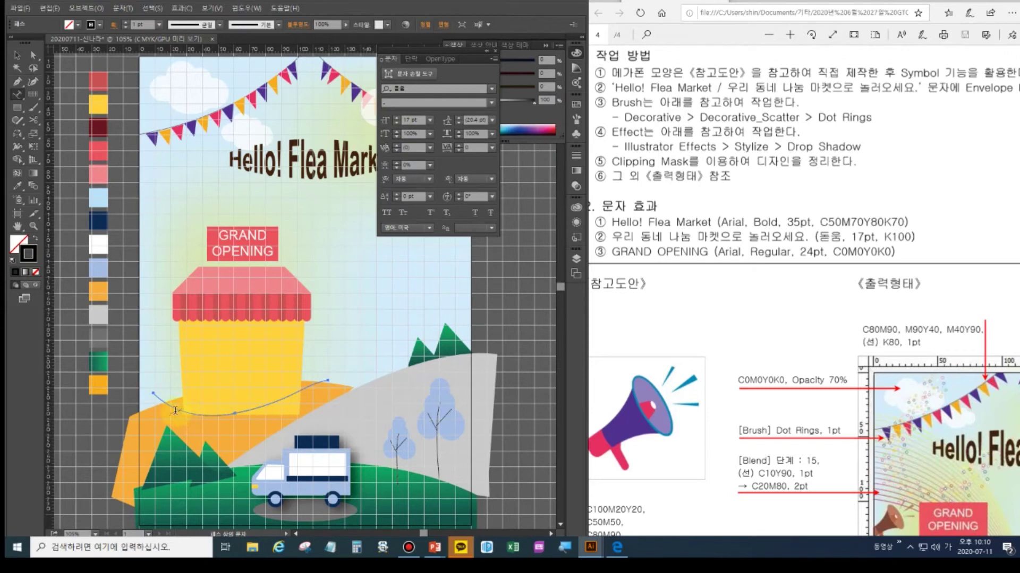
Add the text "우리 동네 나눔 마켓으로 놀러오세요." along the curve below the shop, keeping it in its original place.
{"action": "left_click", "coordinate": [153, 392]}
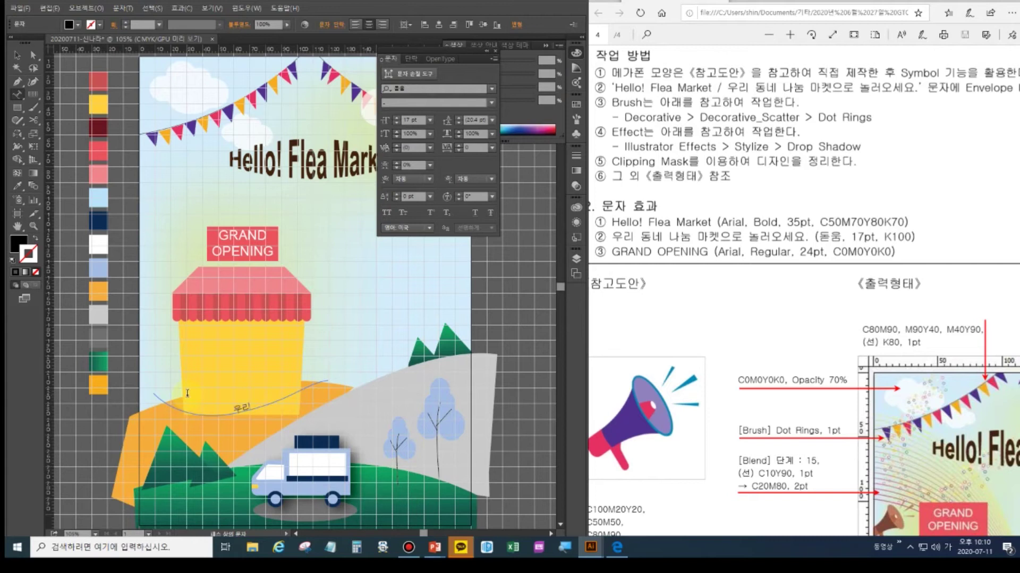
{"action": "type", "text": "우리 동네 나눔 마켓으로 놀러오세요."}
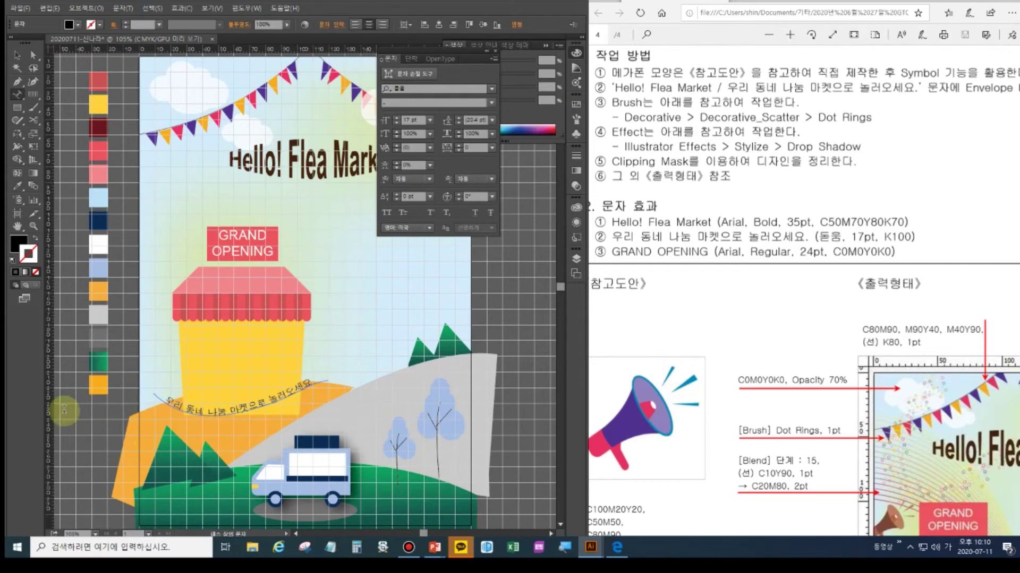
{"action": "scroll", "coordinate": [779, 359], "scroll_direction": "down", "scroll_amount": 2}
{"action": "scroll", "coordinate": [779, 359], "scroll_direction": "down", "scroll_amount": 5}
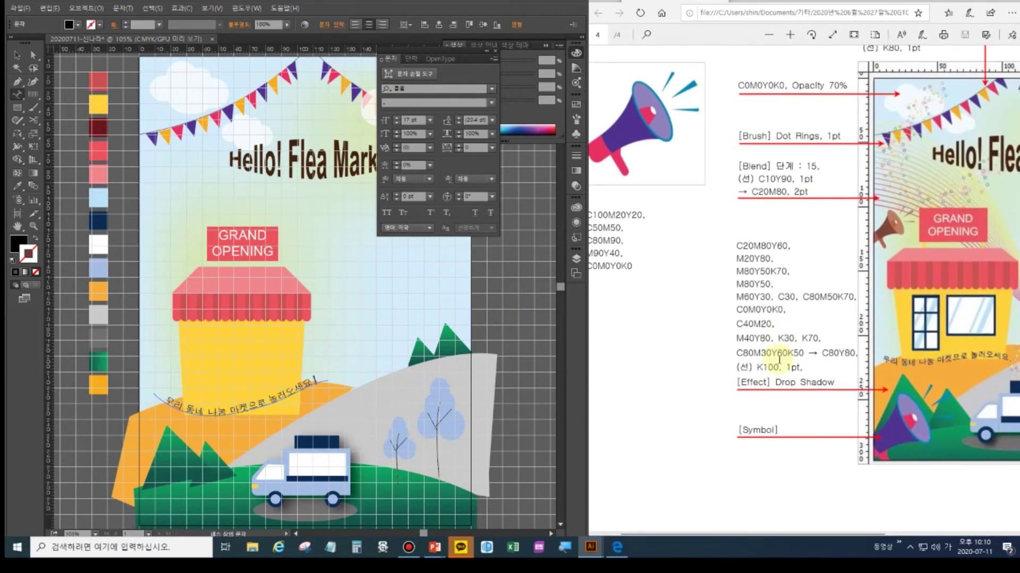
{"action": "left_click", "coordinate": [17, 54]}
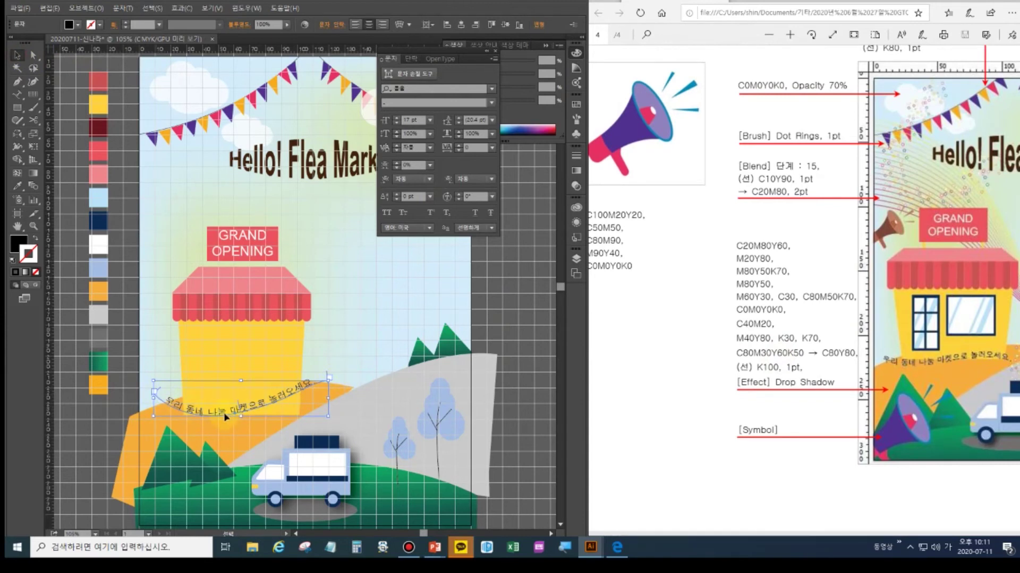
{"action": "left_click_drag", "start_coordinate": [240, 416], "coordinate": [268, 408]}
{"action": "key", "text": "ctrl+z"}
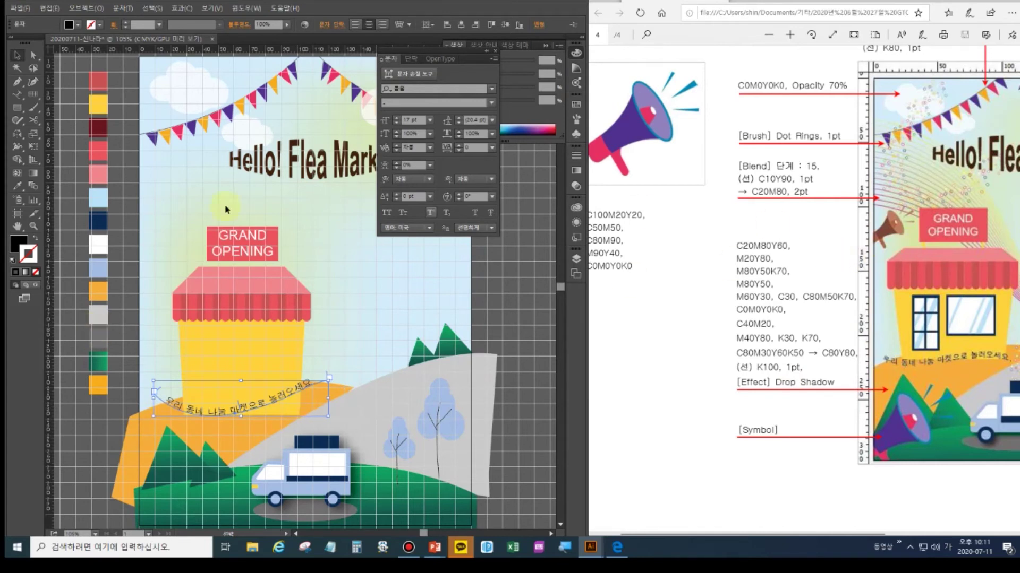
Examine the complete reference poster, including the course of the blended lines behind the shop sign.
{"action": "left_click", "coordinate": [15, 228]}
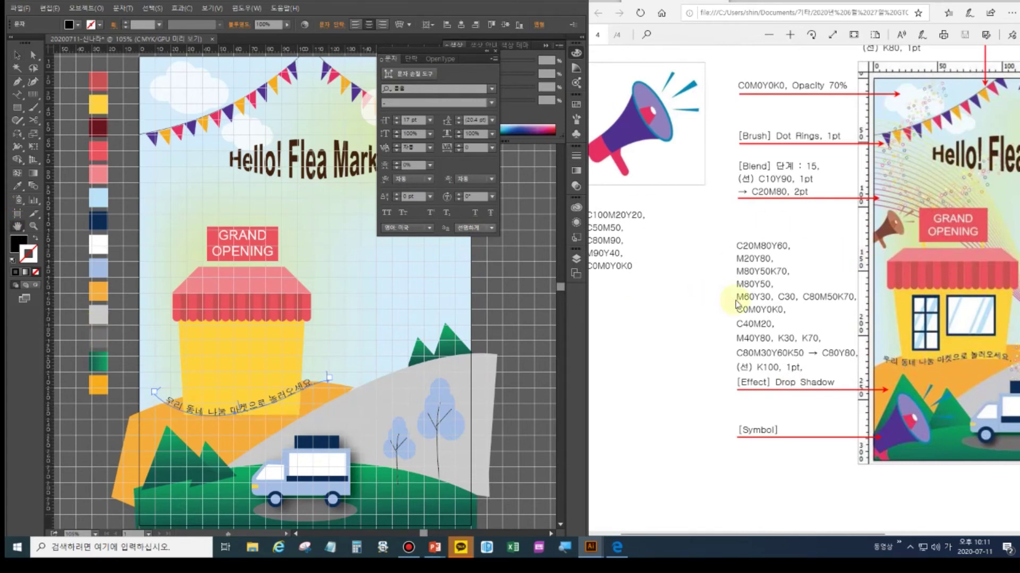
{"action": "left_click", "coordinate": [704, 316]}
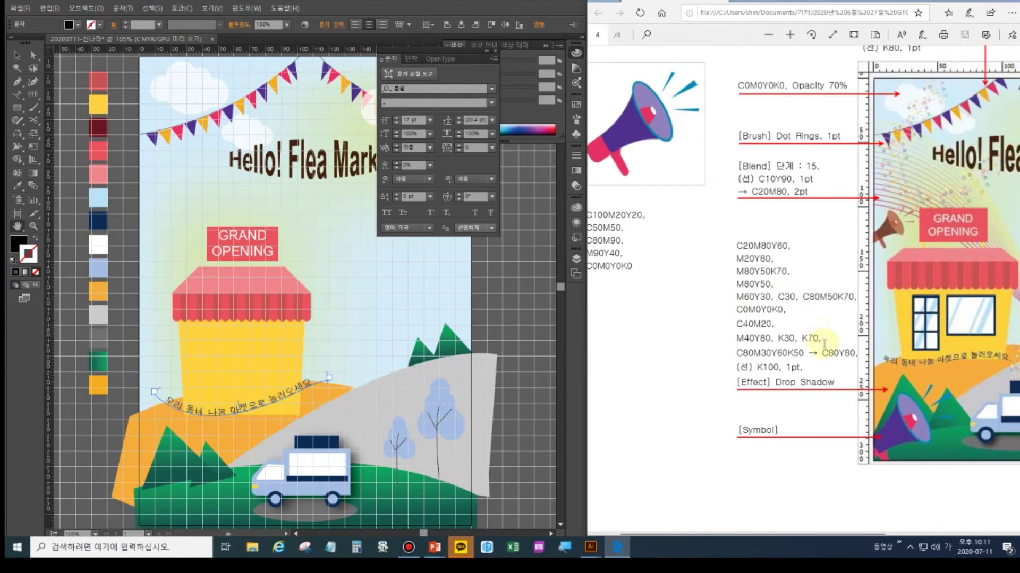
{"action": "scroll", "coordinate": [824, 342], "scroll_direction": "up", "scroll_amount": 2}
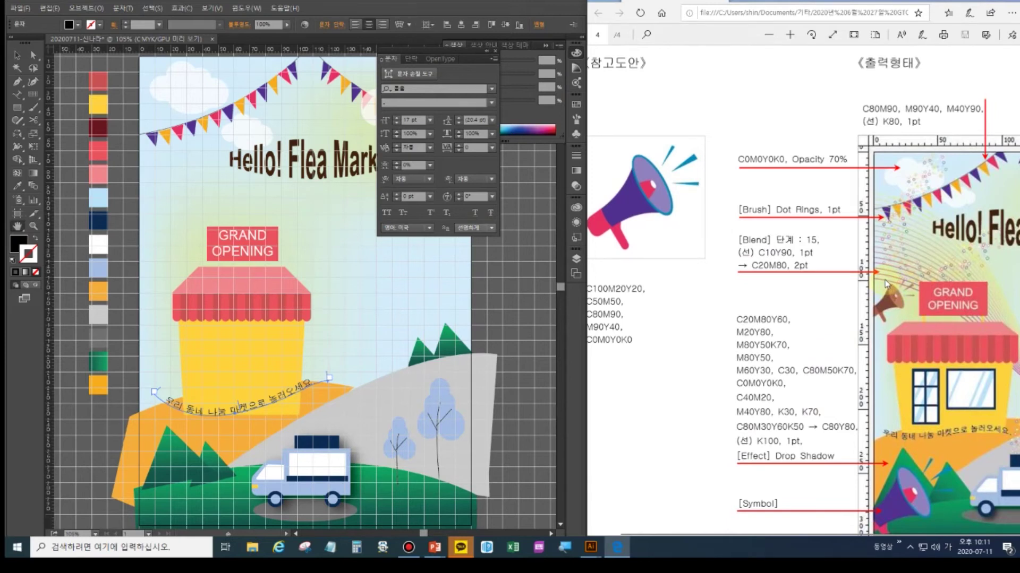
{"action": "scroll", "coordinate": [890, 285], "scroll_direction": "right", "scroll_amount": 1}
{"action": "scroll", "coordinate": [891, 285], "scroll_direction": "right", "scroll_amount": 5}
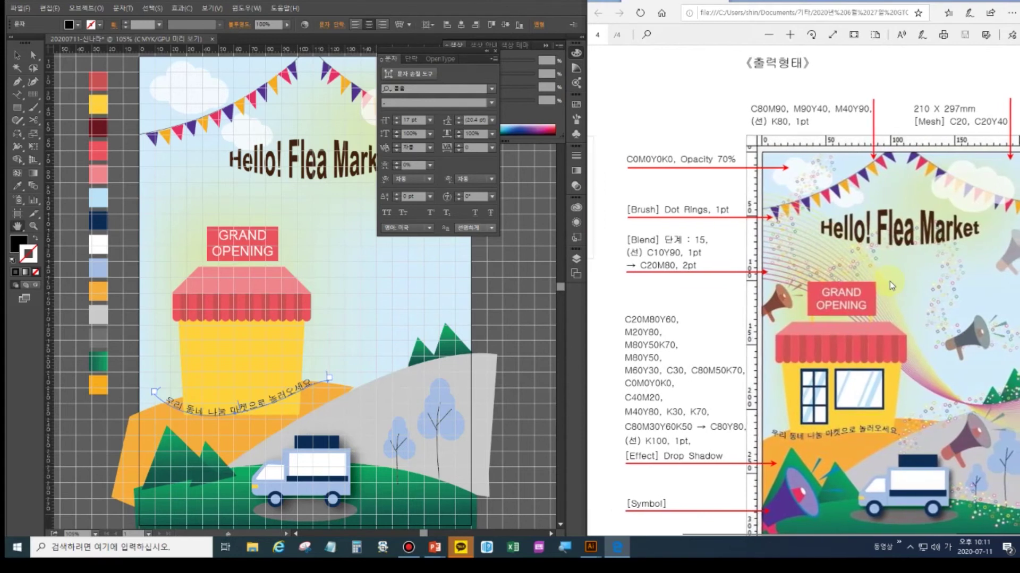
{"action": "scroll", "coordinate": [891, 285], "scroll_direction": "right", "scroll_amount": 1}
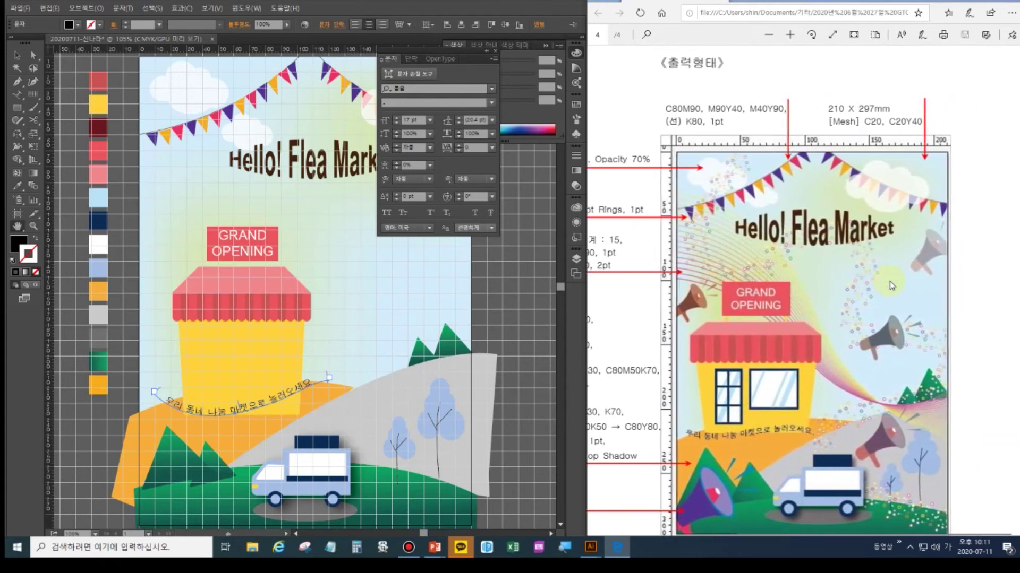
With nothing selected, draw an unfilled, black-stroked wavy Pen path from the poster's left edge above the sign, dipping near the trees and ending past the right edge.
{"action": "left_click", "coordinate": [20, 57]}
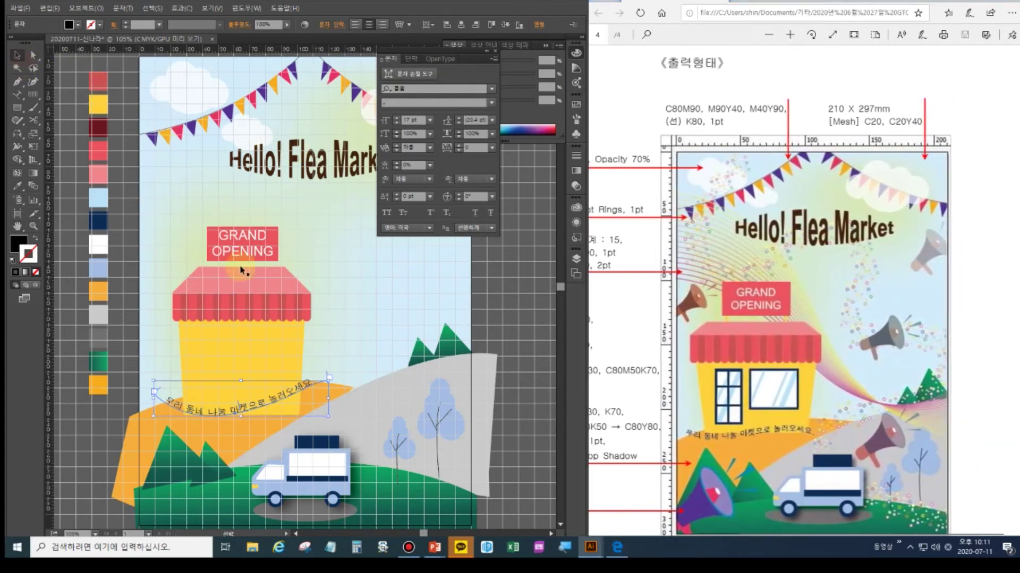
{"action": "left_click", "coordinate": [481, 497]}
{"action": "key", "text": "ctrl+a"}
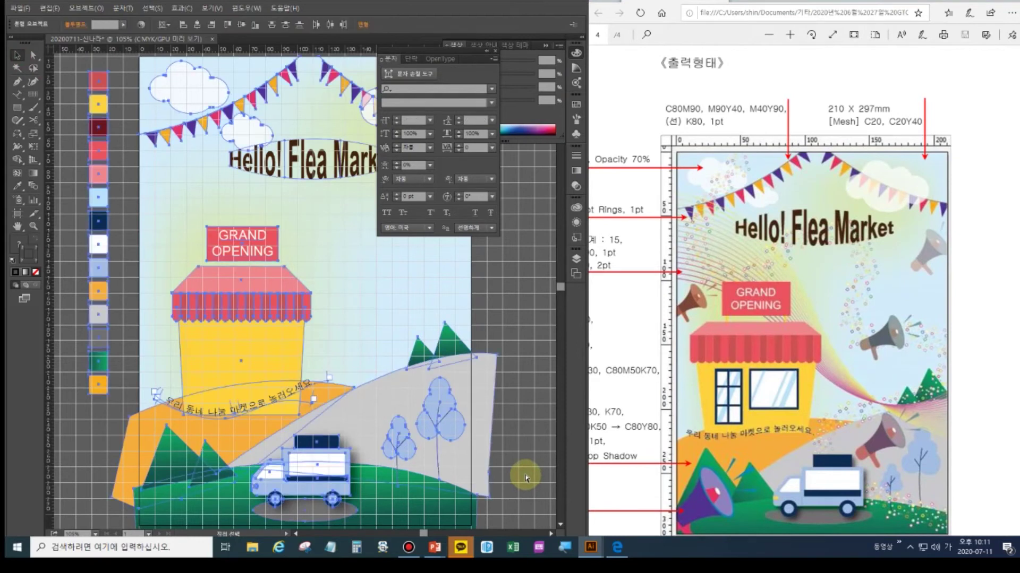
{"action": "left_click", "coordinate": [511, 461]}
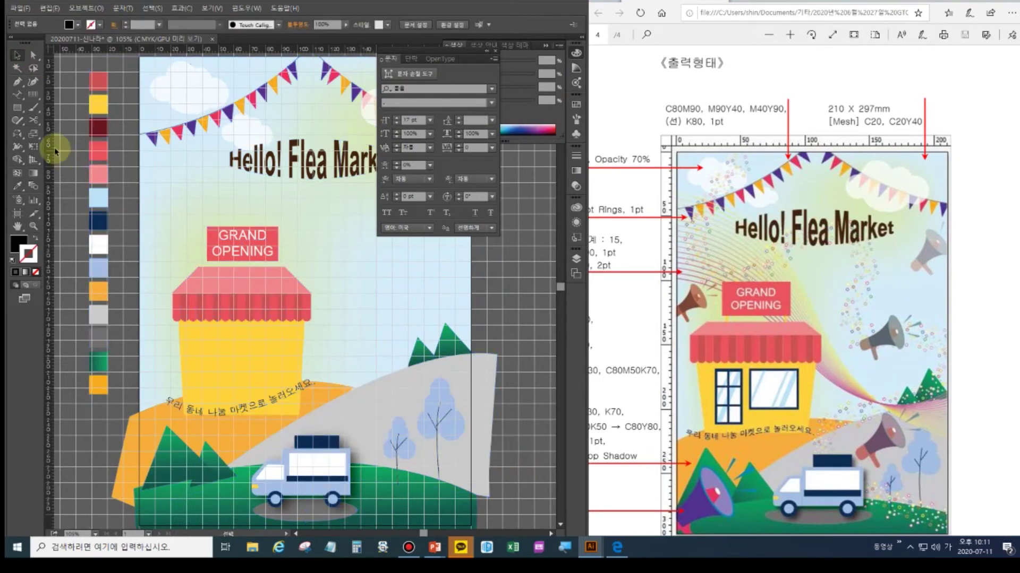
{"action": "left_click", "coordinate": [17, 81]}
{"action": "left_click", "coordinate": [33, 239]}
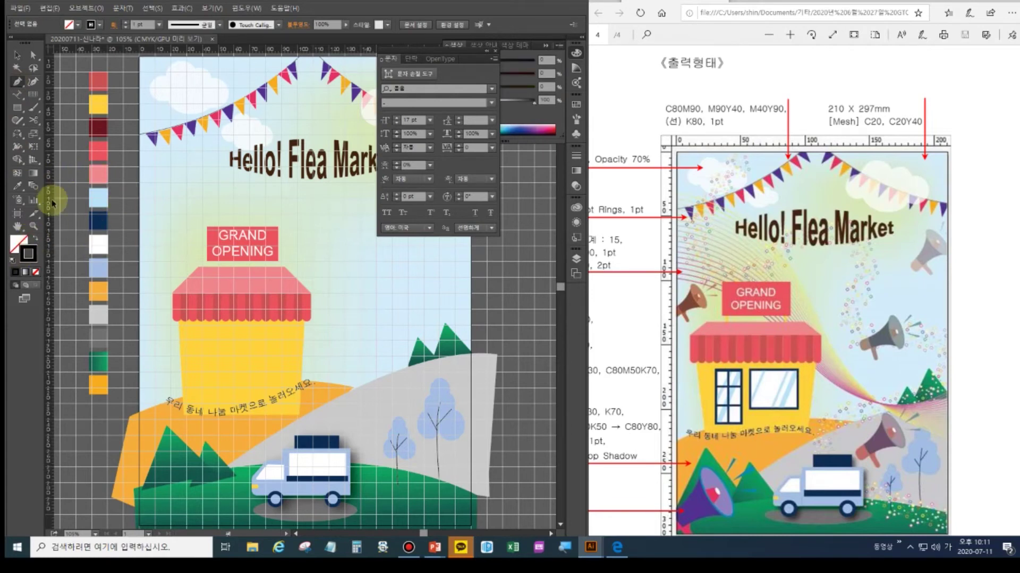
{"action": "left_click", "coordinate": [132, 199]}
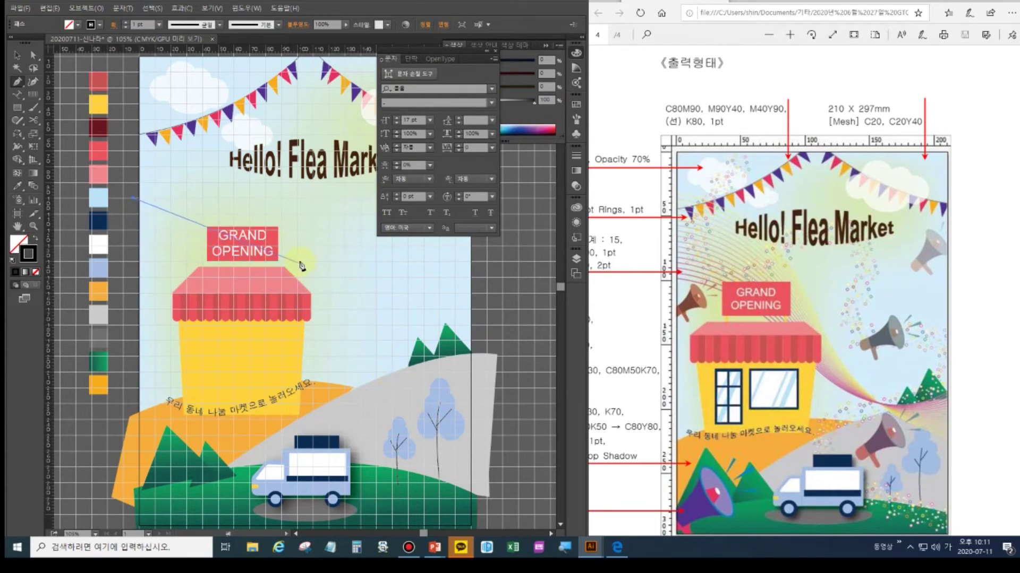
{"action": "left_click_drag", "start_coordinate": [390, 368], "coordinate": [509, 514]}
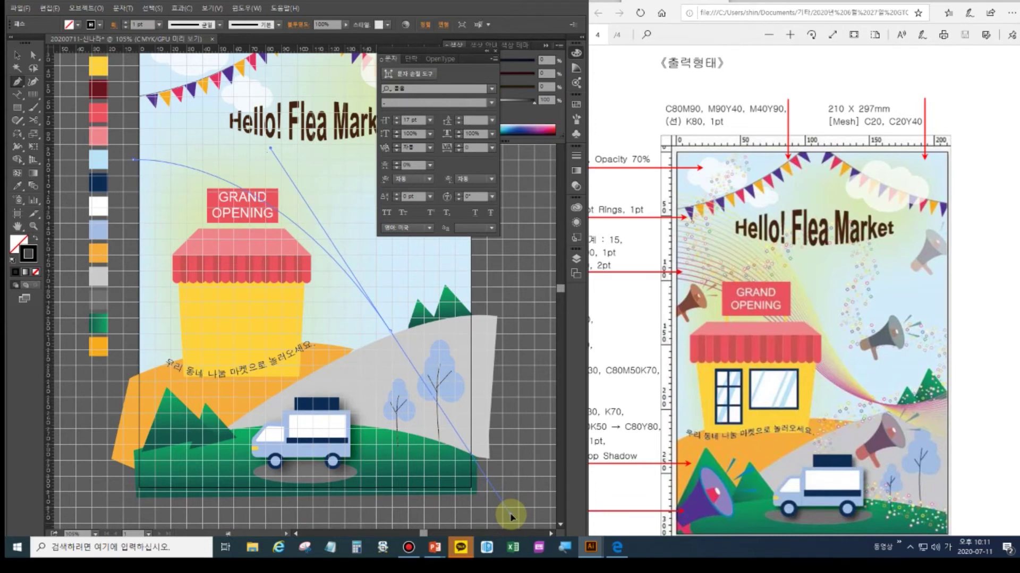
{"action": "left_click_drag", "start_coordinate": [512, 515], "coordinate": [511, 514]}
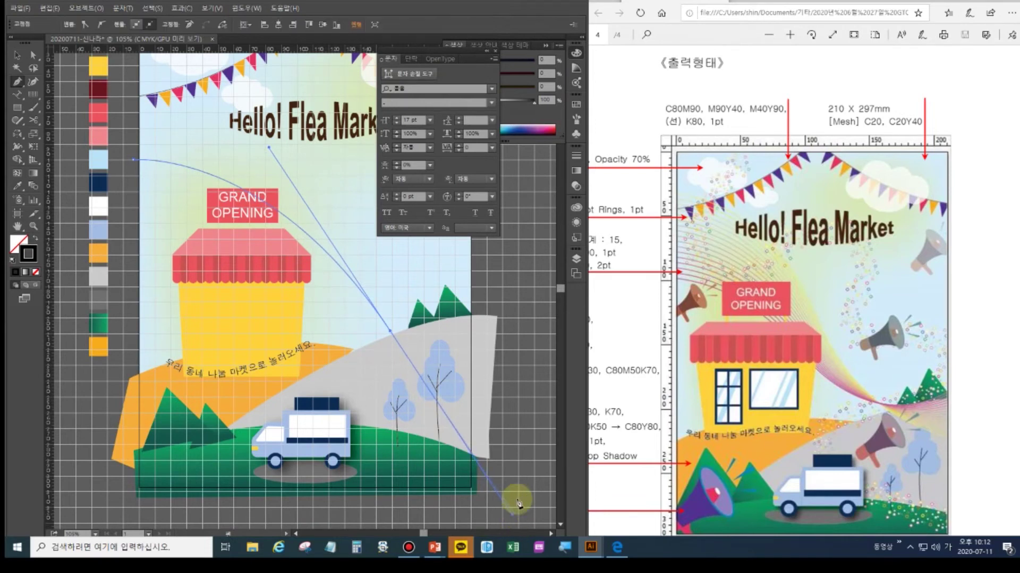
{"action": "left_click", "coordinate": [393, 336]}
{"action": "left_click", "coordinate": [512, 346]}
{"action": "mouse_move", "coordinate": [511, 347]}
{"action": "left_mouse_down"}
{"action": "mouse_move", "coordinate": [519, 301]}
{"action": "mouse_move", "coordinate": [569, 278]}
{"action": "mouse_move", "coordinate": [494, 297]}
{"action": "mouse_move", "coordinate": [563, 266]}
{"action": "mouse_move", "coordinate": [473, 272]}
{"action": "mouse_move", "coordinate": [467, 262]}
{"action": "mouse_move", "coordinate": [500, 282]}
{"action": "left_mouse_up"}
{"action": "left_click", "coordinate": [474, 380], "text": "ctrl"}
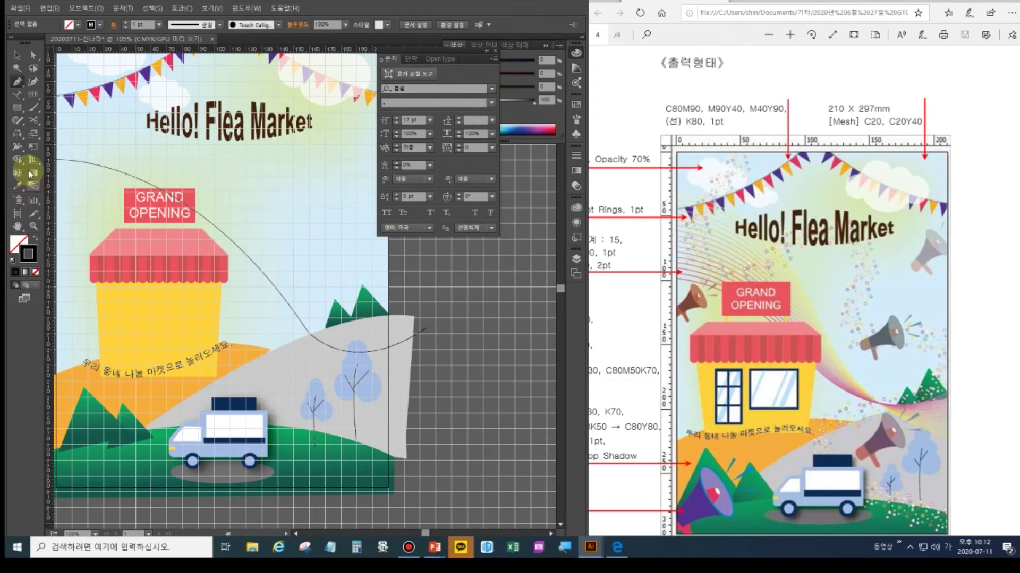
Reshape the wavy path by moving its middle anchor up and left and pulling the end anchor's handle down for a deeper dip.
{"action": "left_click_drag", "start_coordinate": [272, 326], "coordinate": [350, 338]}
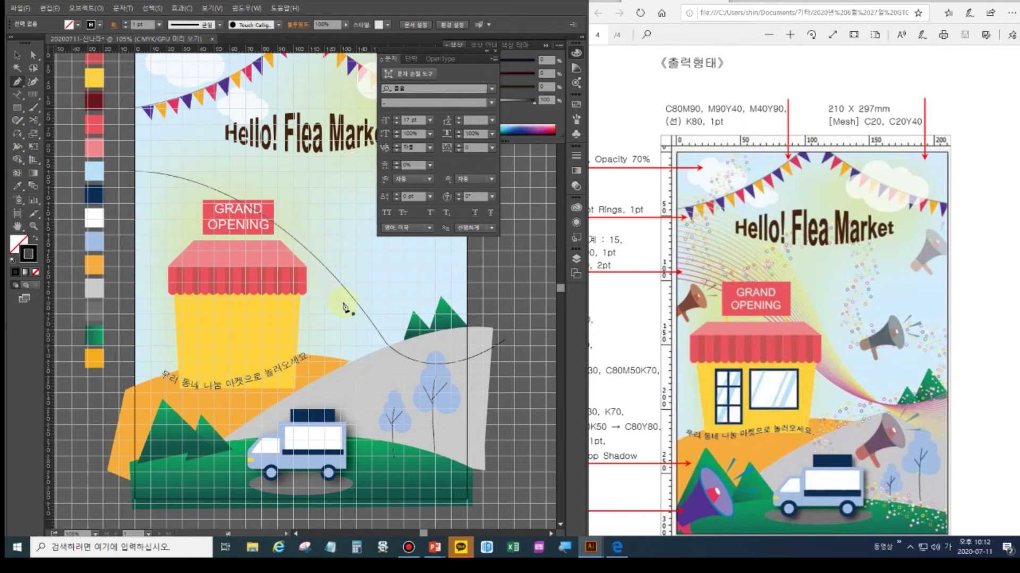
{"action": "left_click", "coordinate": [33, 55]}
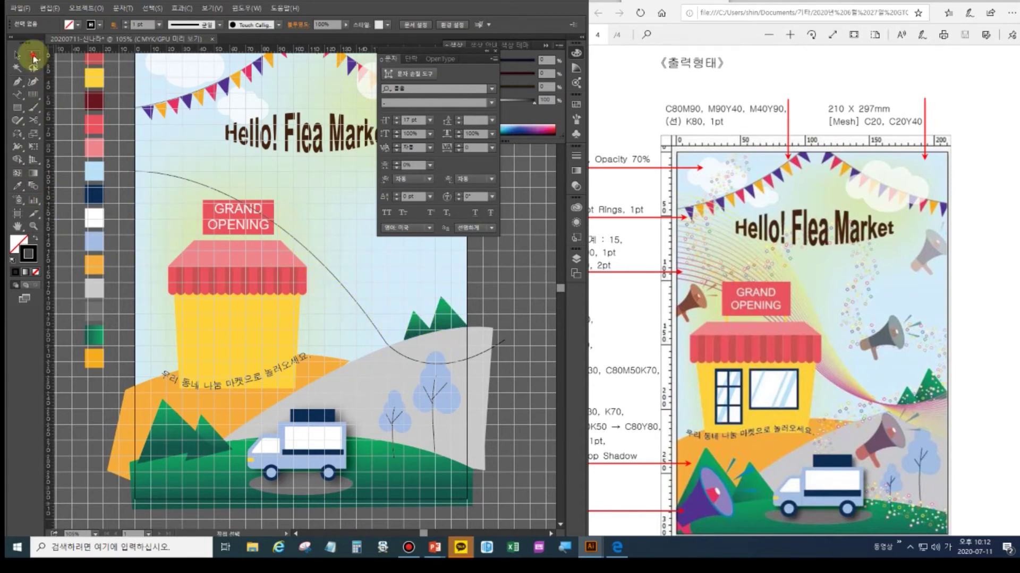
{"action": "left_click", "coordinate": [389, 346]}
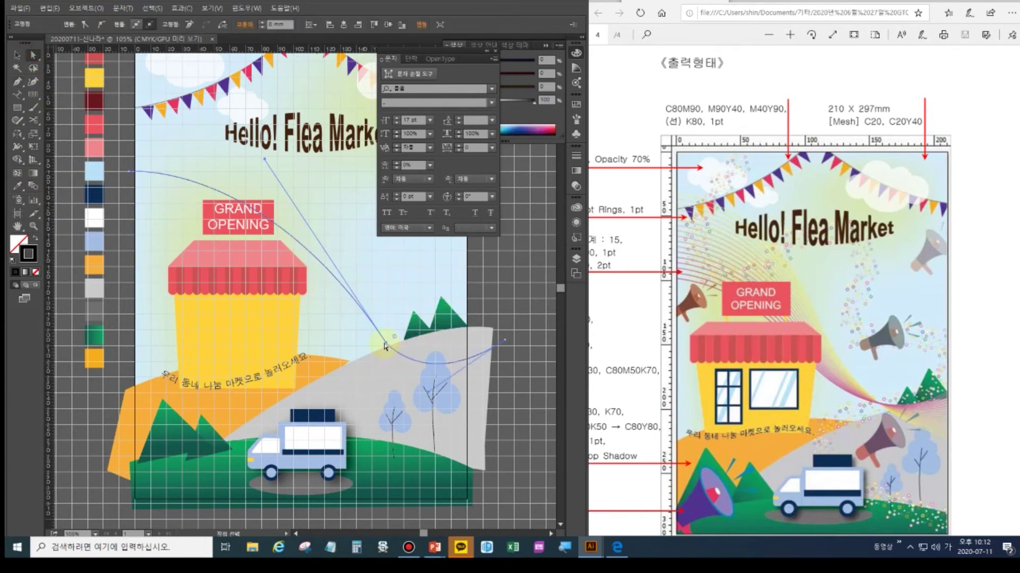
{"action": "left_click_drag", "start_coordinate": [389, 347], "coordinate": [358, 330]}
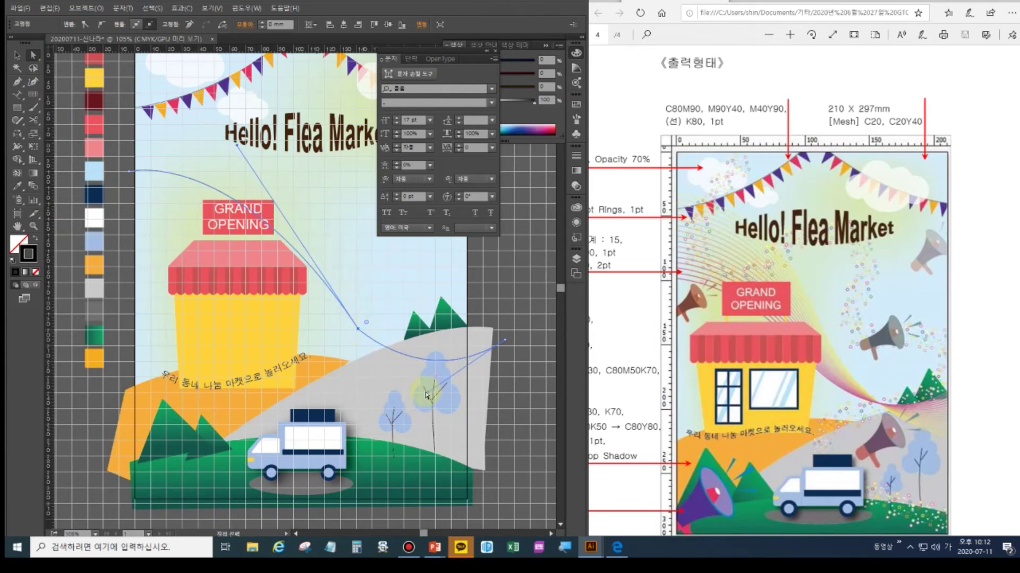
{"action": "left_click_drag", "start_coordinate": [429, 397], "coordinate": [431, 423]}
{"action": "left_click", "coordinate": [342, 308]}
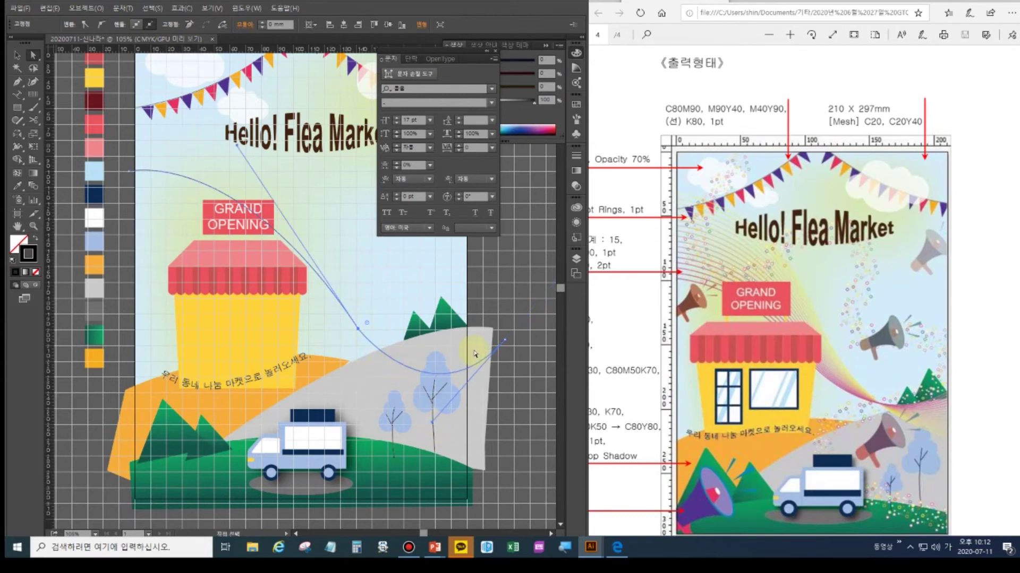
{"action": "left_click", "coordinate": [531, 378]}
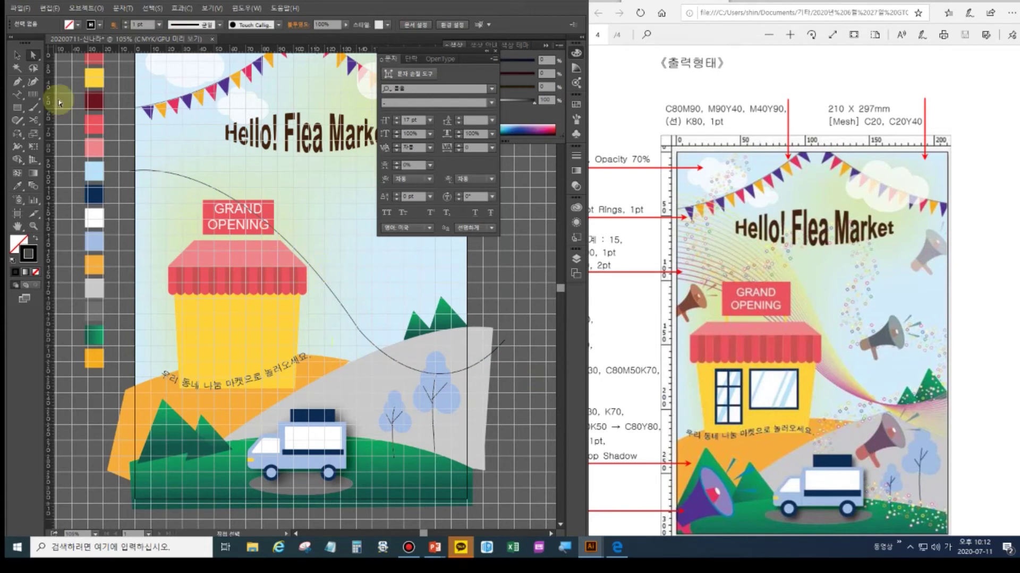
Draw a second wavy Pen path from beyond the poster's upper-left edge, crossing the first path near the road and ending past the right edge.
{"action": "left_click", "coordinate": [17, 81]}
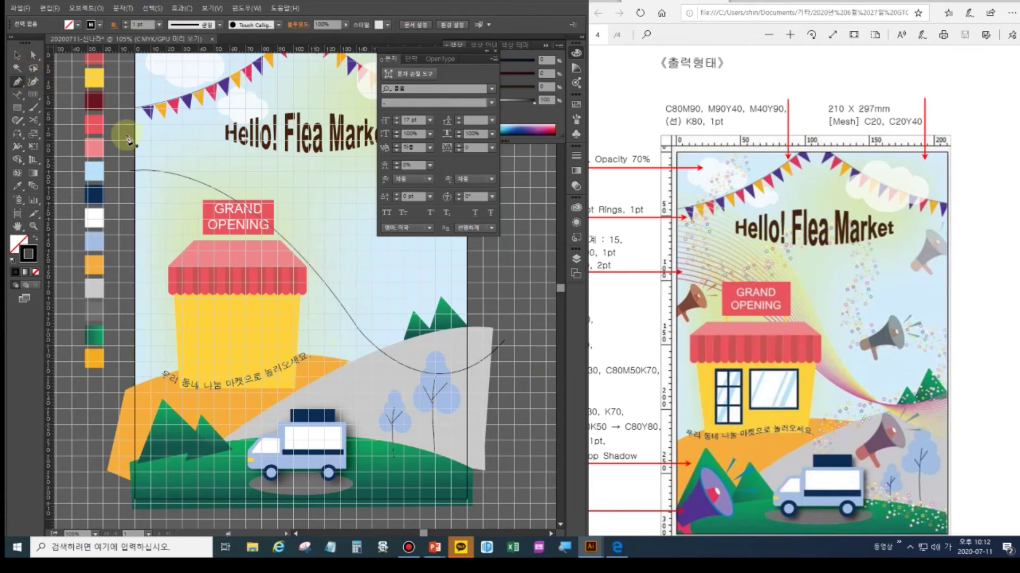
{"action": "left_click", "coordinate": [124, 87]}
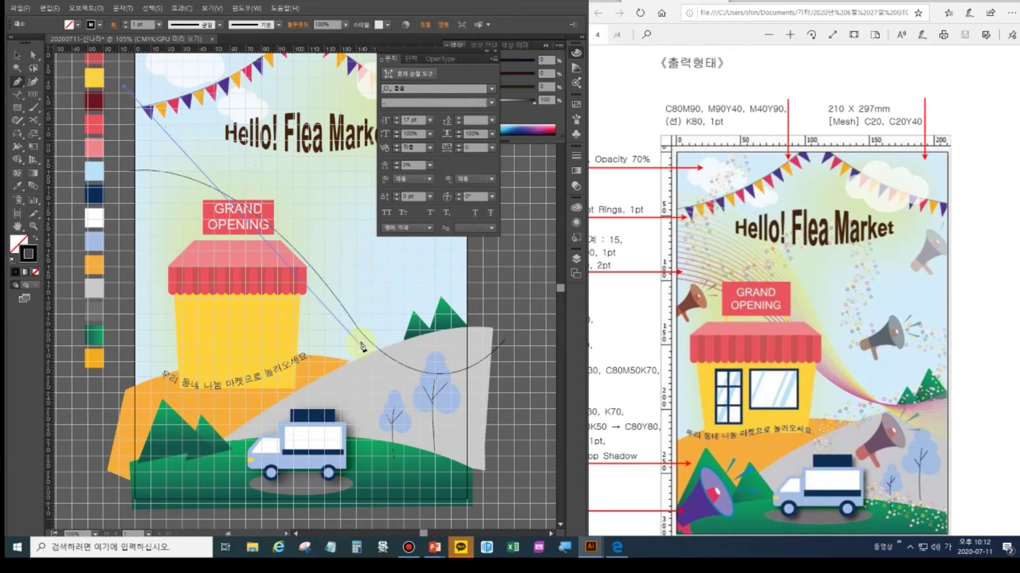
{"action": "left_click_drag", "start_coordinate": [363, 342], "coordinate": [401, 521]}
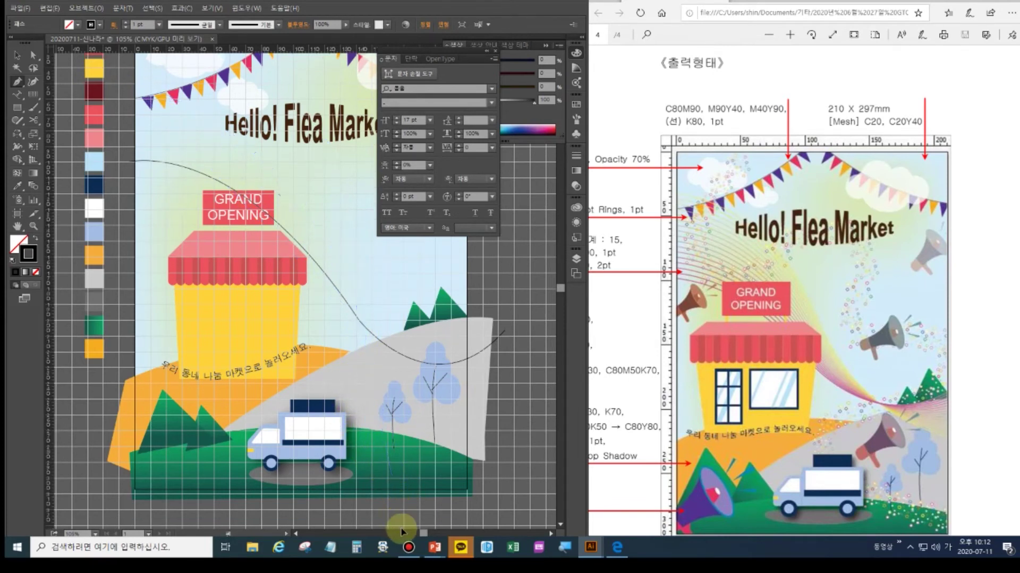
{"action": "left_click", "coordinate": [364, 333]}
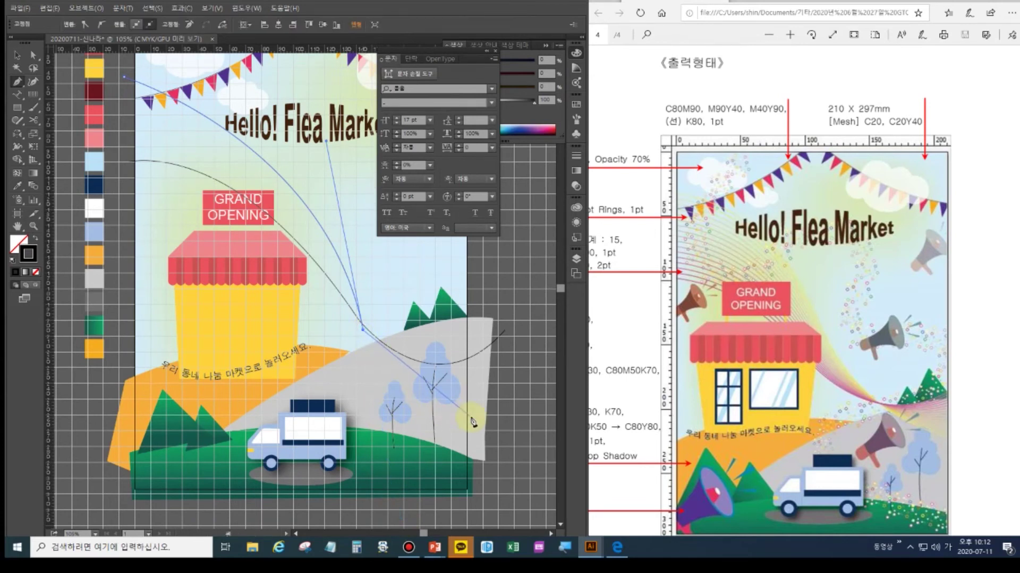
{"action": "left_click_drag", "start_coordinate": [500, 406], "coordinate": [517, 396]}
{"action": "left_click", "coordinate": [451, 438], "text": "ctrl"}
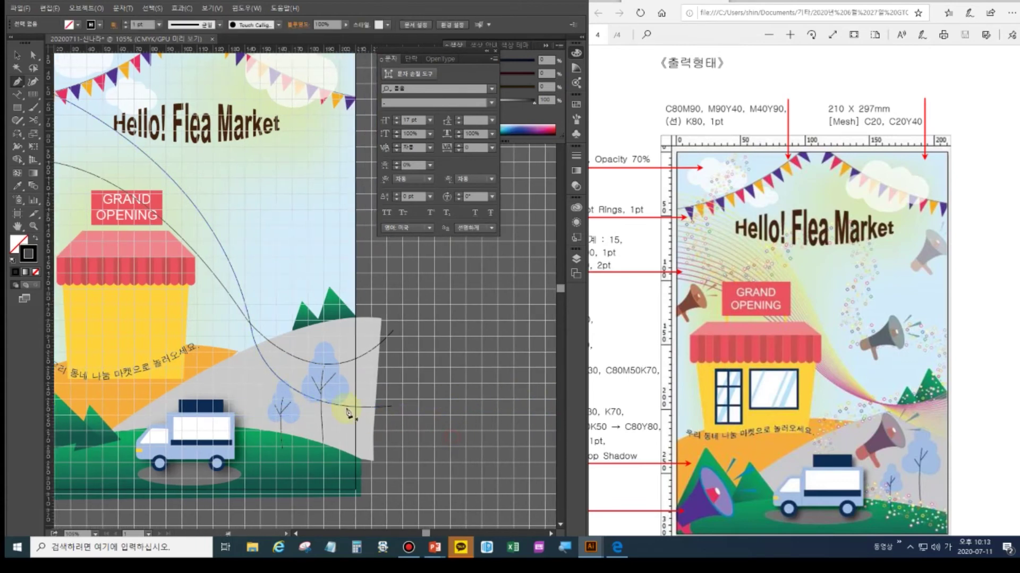
Consult the reference's Blend specification and give the first wavy path a stroke of C20 M80 Y0 K0 at 2 pt.
{"action": "left_click_drag", "start_coordinate": [288, 277], "coordinate": [415, 320]}
{"action": "left_click", "coordinate": [146, 205]}
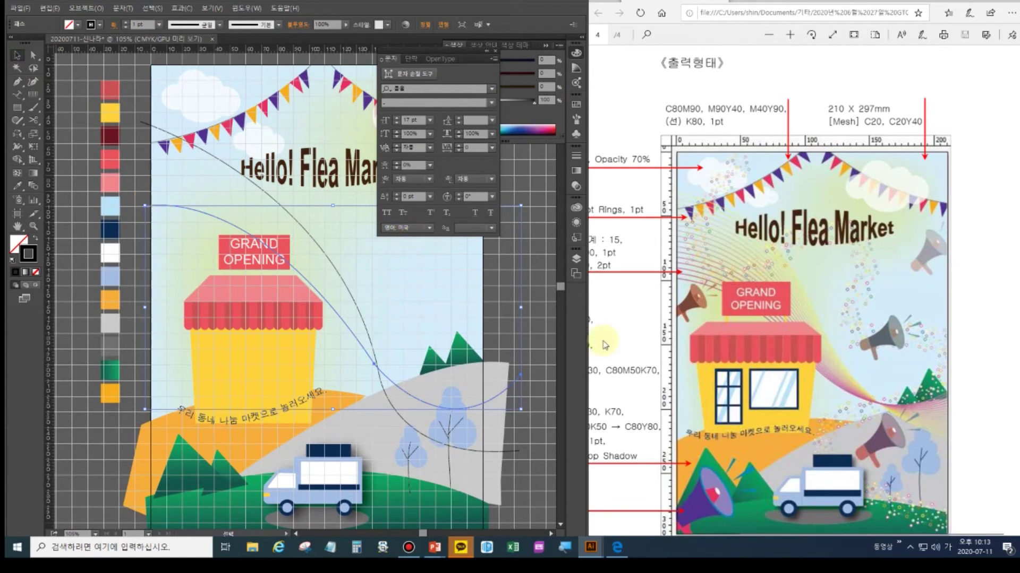
{"action": "left_click", "coordinate": [637, 318]}
{"action": "scroll", "coordinate": [637, 318], "scroll_direction": "left", "scroll_amount": 3}
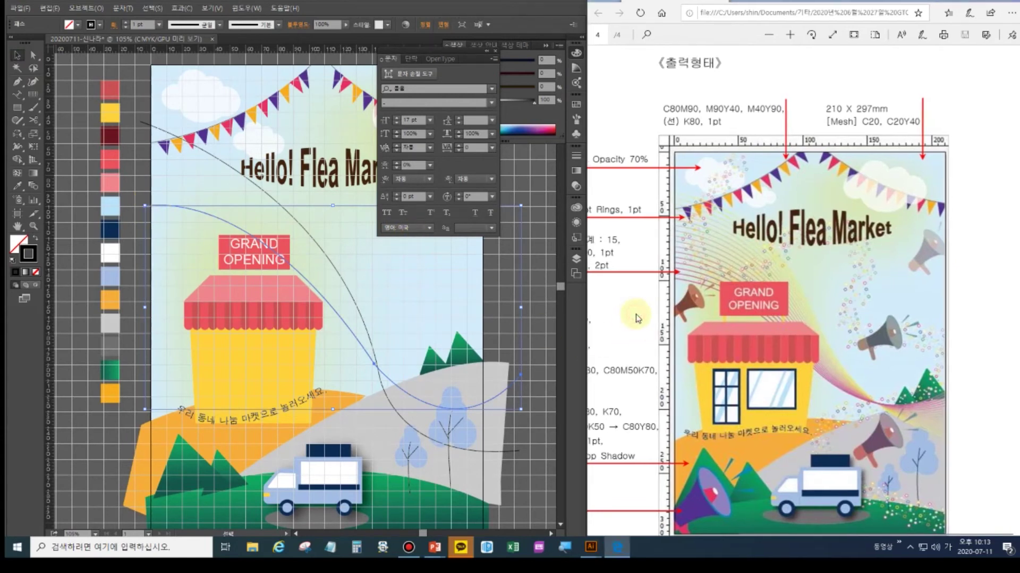
{"action": "scroll", "coordinate": [637, 317], "scroll_direction": "left", "scroll_amount": 3}
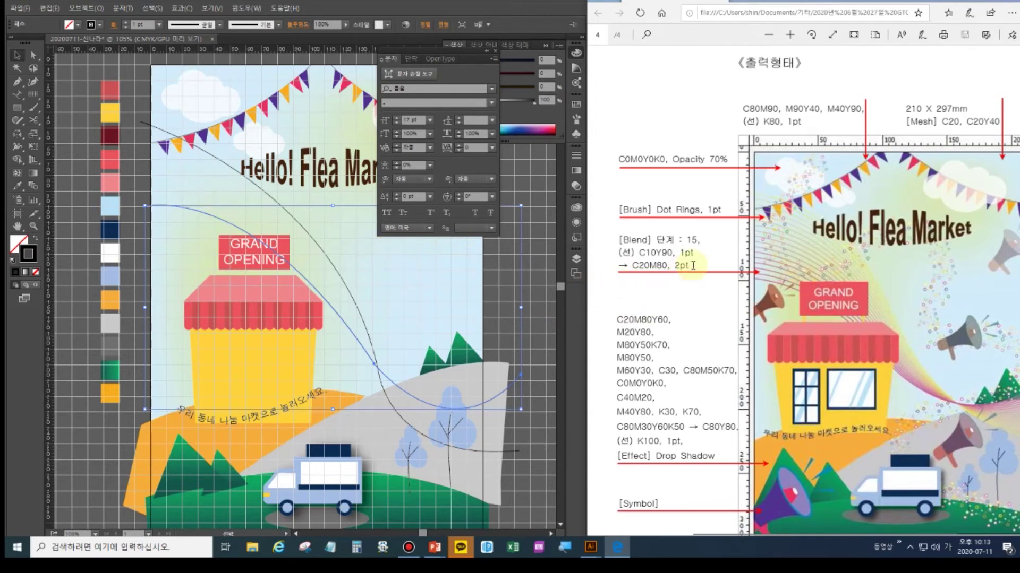
{"action": "left_click", "coordinate": [493, 54]}
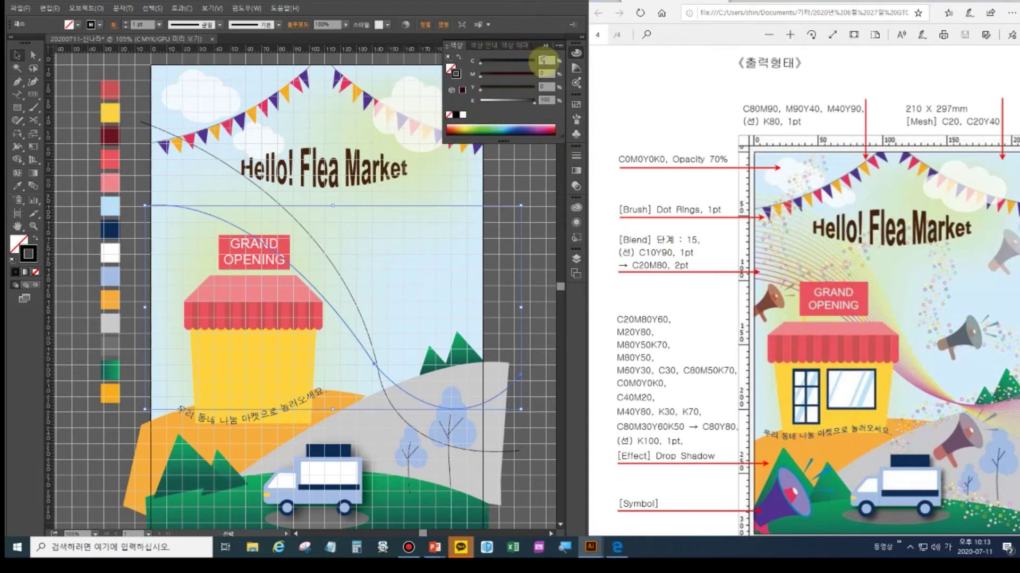
{"action": "left_click", "coordinate": [541, 59]}
{"action": "type", "text": "2"}
{"action": "key", "text": "Tab"}
{"action": "type", "text": "80"}
{"action": "key", "text": "Tab"}
{"action": "key", "text": "Tab"}
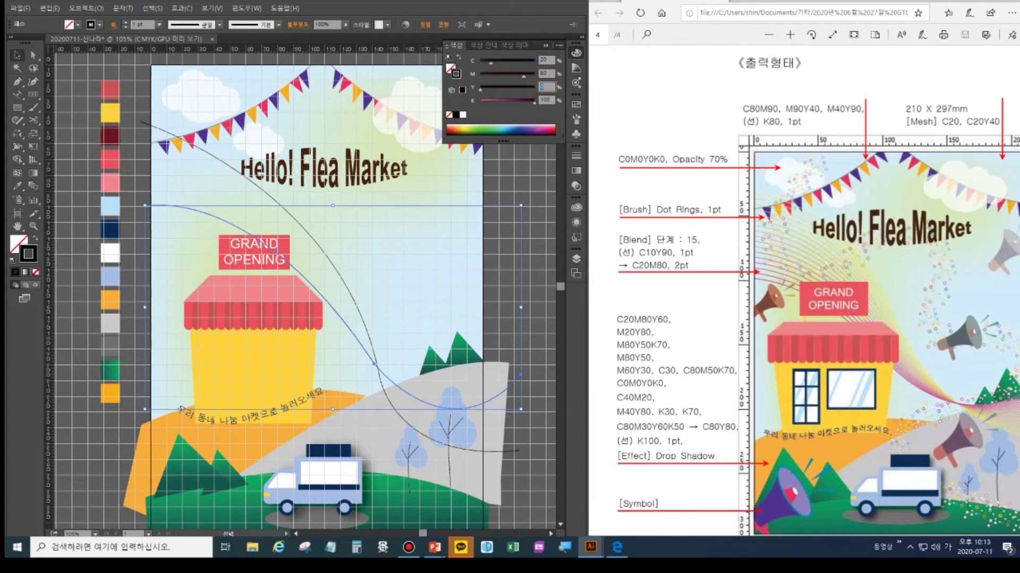
{"action": "type", "text": "0"}
{"action": "left_click", "coordinate": [539, 57]}
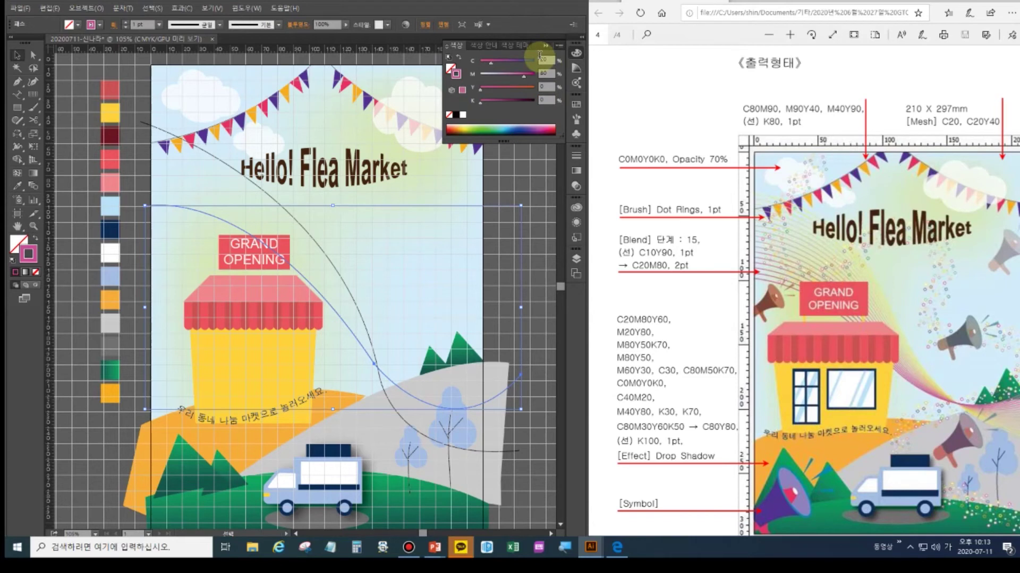
{"action": "left_click", "coordinate": [128, 25]}
Give the second wavy path, the one starting higher on the poster, a stroke of C10 M0 Y90 K0, leaving nothing selected.
{"action": "left_click", "coordinate": [355, 269]}
{"action": "left_click", "coordinate": [331, 264]}
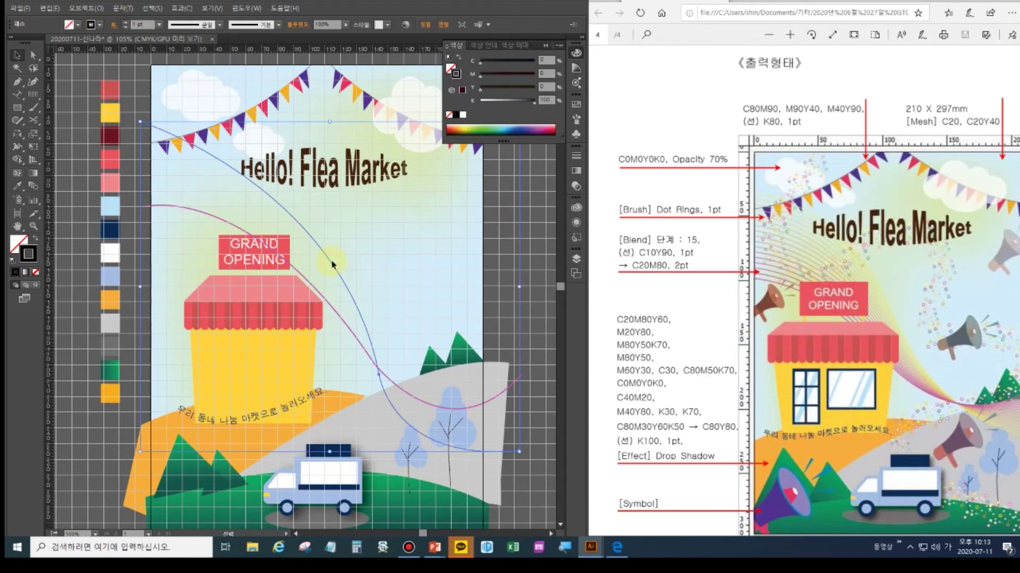
{"action": "left_click", "coordinate": [545, 60]}
{"action": "type", "text": "10"}
{"action": "key", "text": "Tab"}
{"action": "key", "text": "Tab"}
{"action": "type", "text": "90"}
{"action": "key", "text": "Tab"}
{"action": "type", "text": "0"}
{"action": "left_click", "coordinate": [521, 63]}
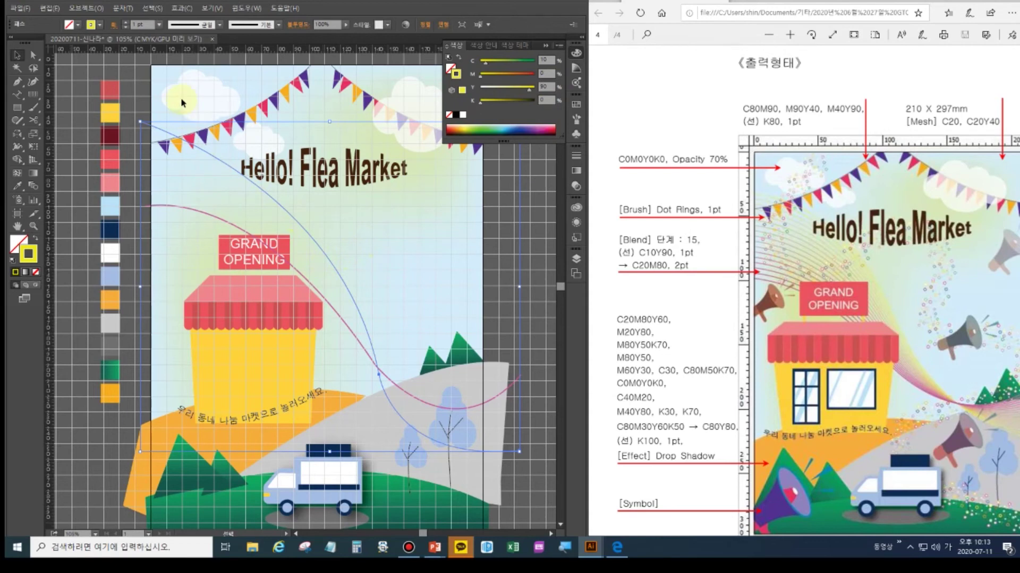
{"action": "left_click", "coordinate": [539, 307]}
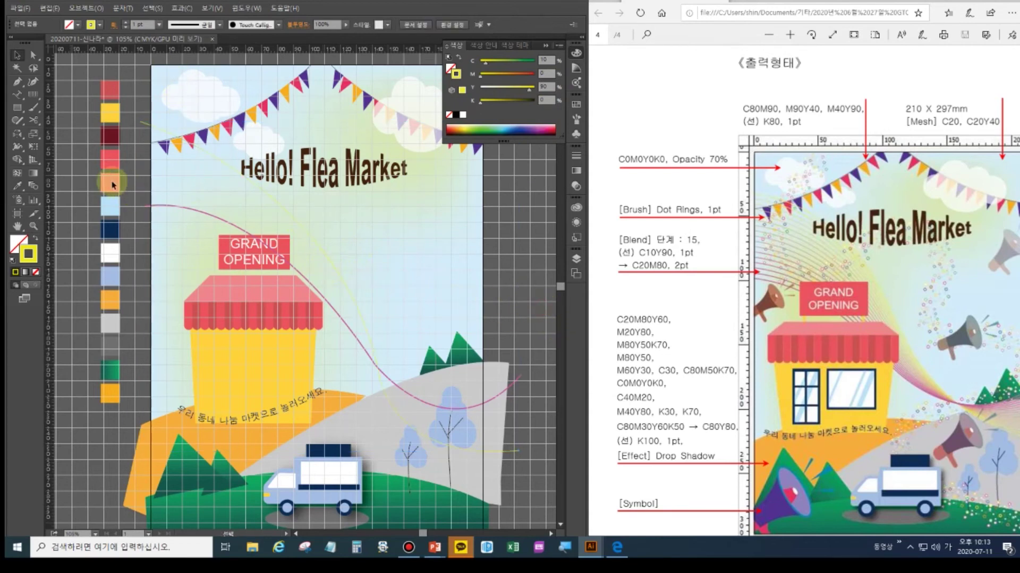
Blend the magenta and yellow wavy paths using 15 specified steps, checking the spacing in the blend options.
{"action": "left_click", "coordinate": [148, 206]}
{"action": "left_click", "coordinate": [141, 127], "text": "shift"}
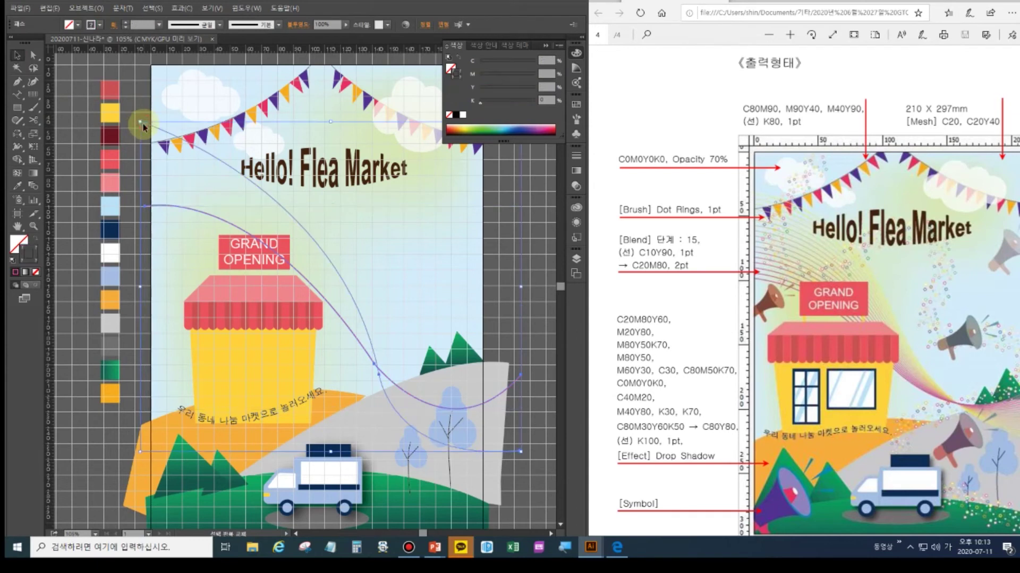
{"action": "key", "text": "ctrl+alt+b"}
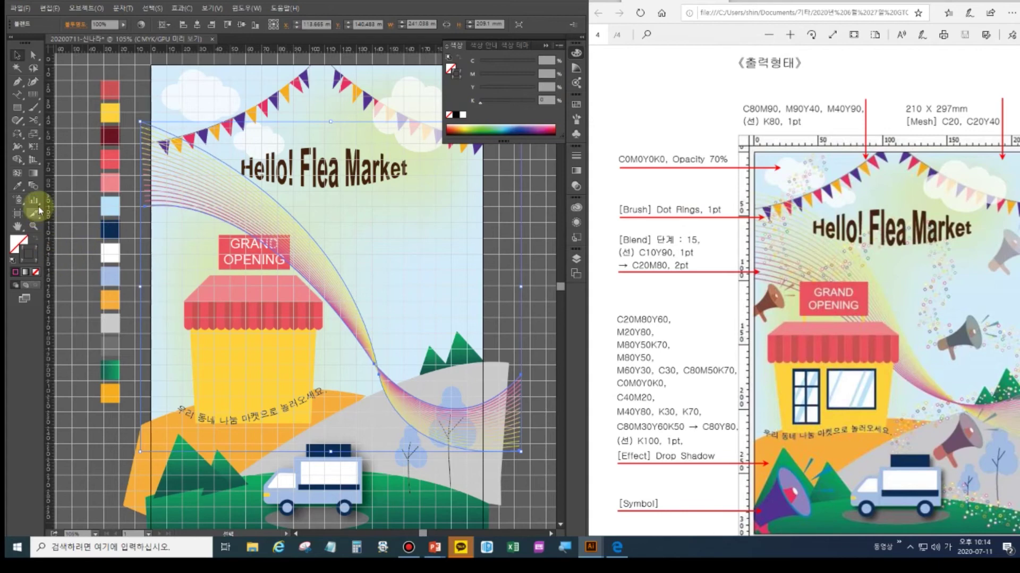
{"action": "left_click", "coordinate": [33, 186]}
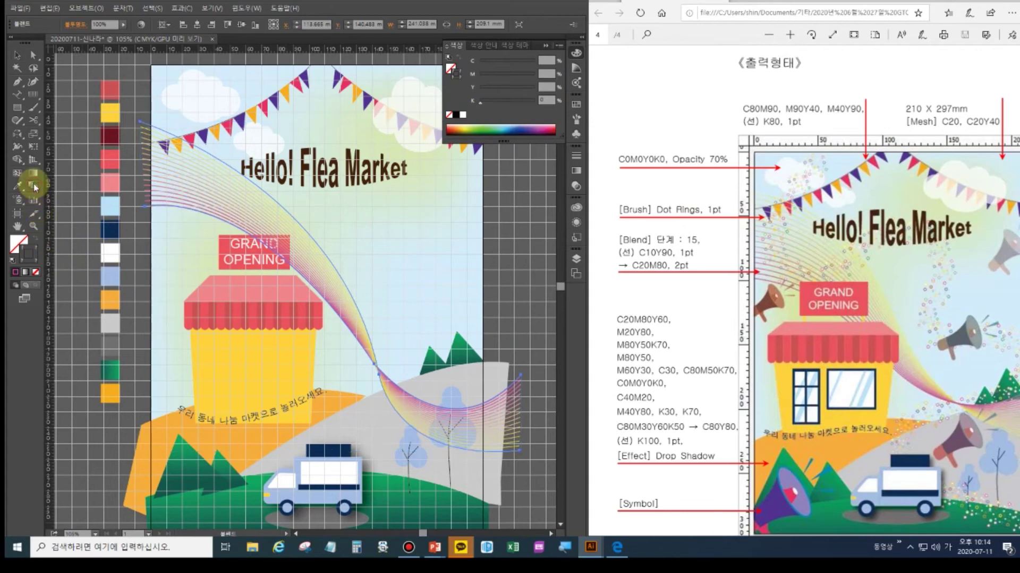
{"action": "double_click", "coordinate": [35, 187]}
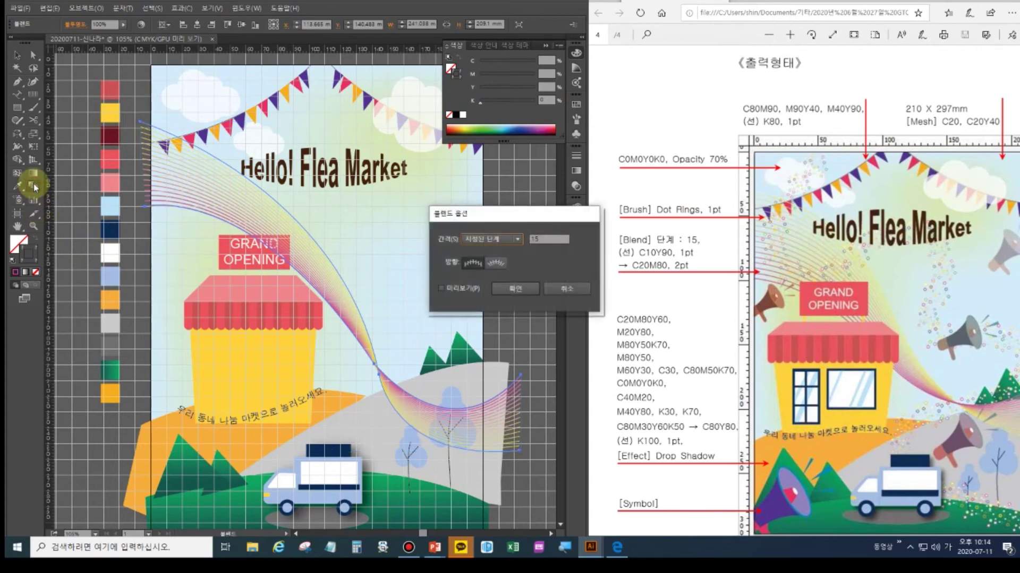
{"action": "left_click", "coordinate": [560, 290]}
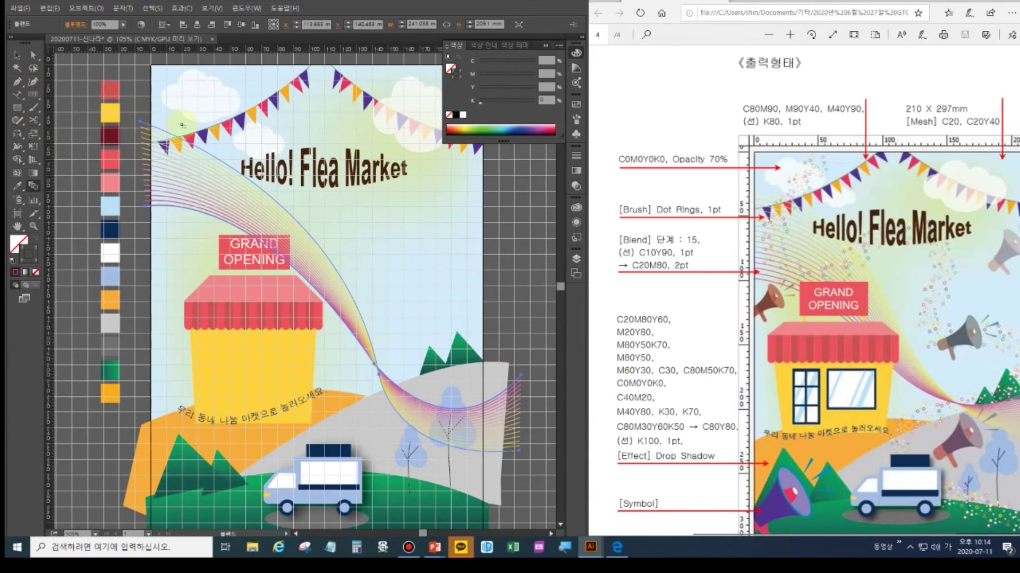
{"action": "left_click", "coordinate": [17, 55]}
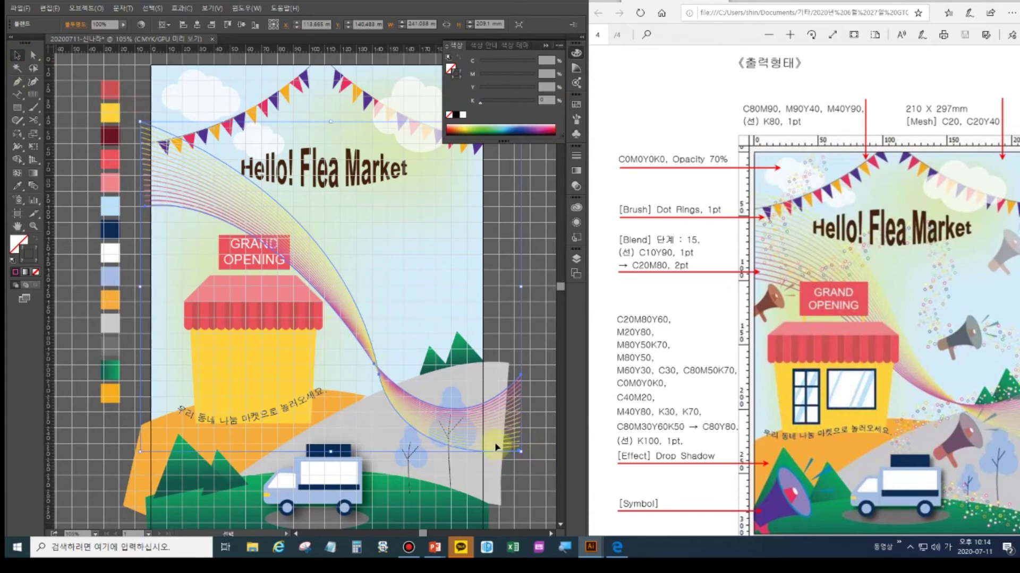
Move the end anchors of both blended paths past the poster's right edge well upward, so the tail rises toward the distant green mountains.
{"action": "left_click", "coordinate": [32, 56]}
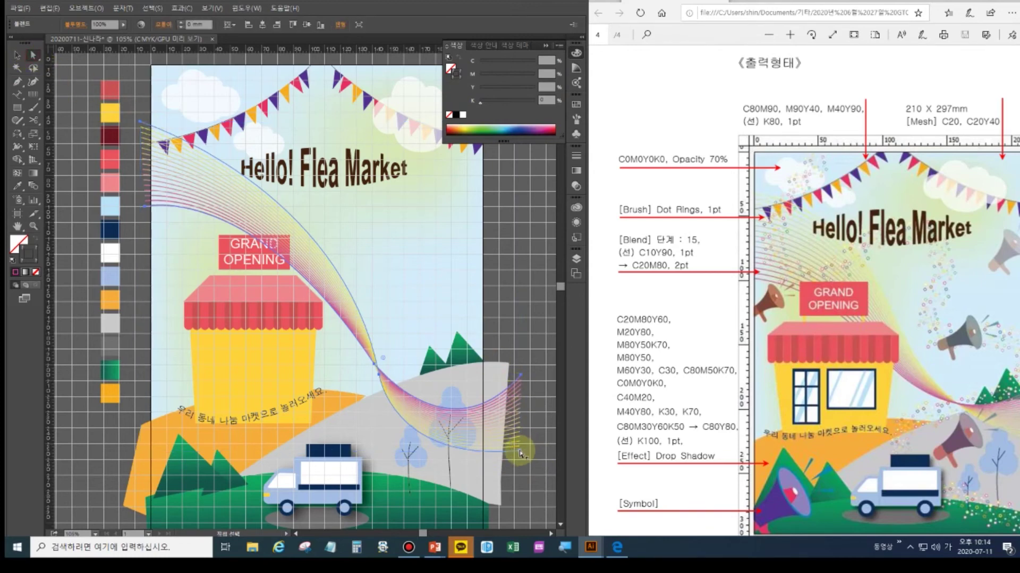
{"action": "left_click", "coordinate": [520, 375]}
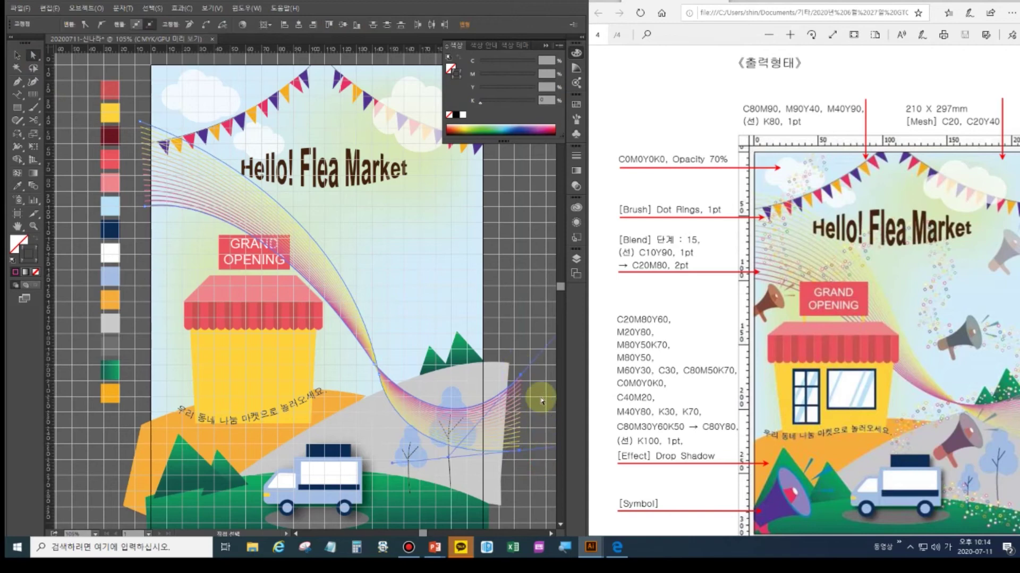
{"action": "key", "text": "shift+Up"}
{"action": "key", "text": "shift+Up"}
{"action": "key", "text": "shift+Up"}
{"action": "key", "text": "shift+Up"}
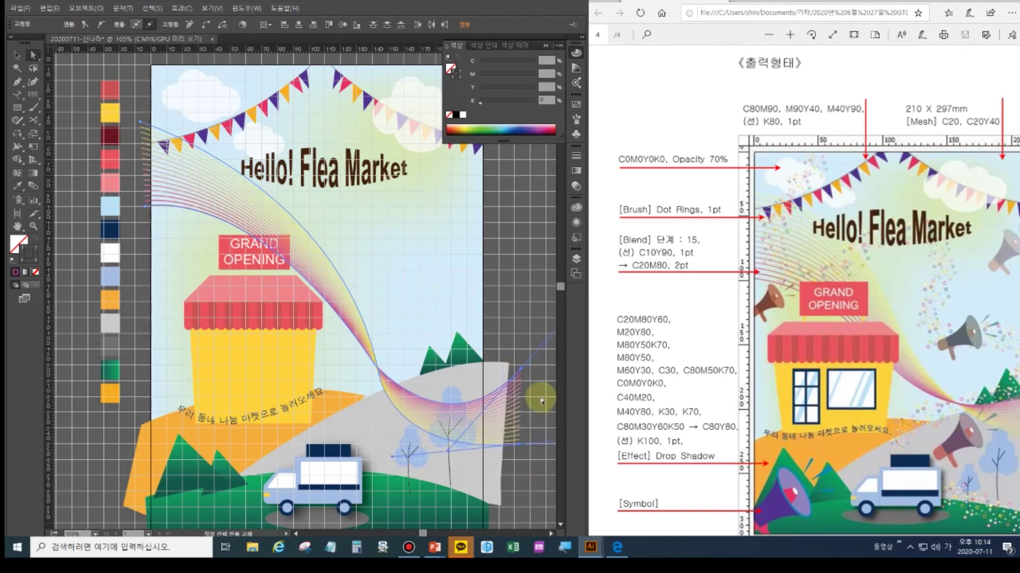
{"action": "key", "text": "shift+Up"}
{"action": "key", "text": "shift+Up"}
{"action": "key", "text": "shift+Up"}
{"action": "key", "text": "shift+Up"}
{"action": "key", "text": "shift+Up"}
{"action": "key", "text": "shift+Up"}
{"action": "key", "text": "shift+Up"}
{"action": "key", "text": "shift+Up"}
{"action": "key", "text": "shift+Up"}
{"action": "key", "text": "shift+Up"}
{"action": "key", "text": "shift+Up"}
{"action": "key", "text": "shift+Up"}
{"action": "key", "text": "shift+Up"}
{"action": "key", "text": "shift+Up"}
{"action": "key", "text": "shift+Up"}
{"action": "key", "text": "shift+Up"}
{"action": "key", "text": "shift+Up"}
{"action": "key", "text": "shift+Up"}
{"action": "key", "text": "shift+Up"}
{"action": "key", "text": "shift+Up"}
{"action": "key", "text": "shift+Up"}
{"action": "key", "text": "shift+Up"}
{"action": "key", "text": "shift+Up"}
{"action": "key", "text": "shift+Up"}
{"action": "key", "text": "shift+Up"}
{"action": "key", "text": "shift+Up"}
{"action": "key", "text": "shift+Up"}
{"action": "key", "text": "shift+Up"}
{"action": "key", "text": "shift+Up"}
{"action": "key", "text": "shift+Up"}
{"action": "key", "text": "shift+Up"}
{"action": "key", "text": "shift+Up"}
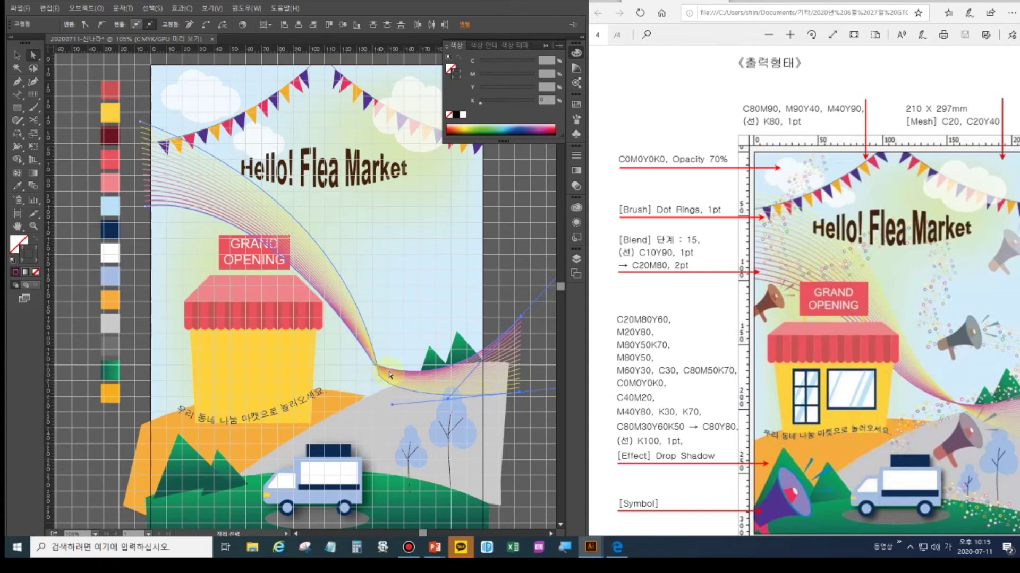
Nudge the blend's middle anchors slightly upward where the curves converge beside the shop.
{"action": "left_click", "coordinate": [391, 353]}
{"action": "key", "text": "shift+Up"}
{"action": "key", "text": "shift+Up"}
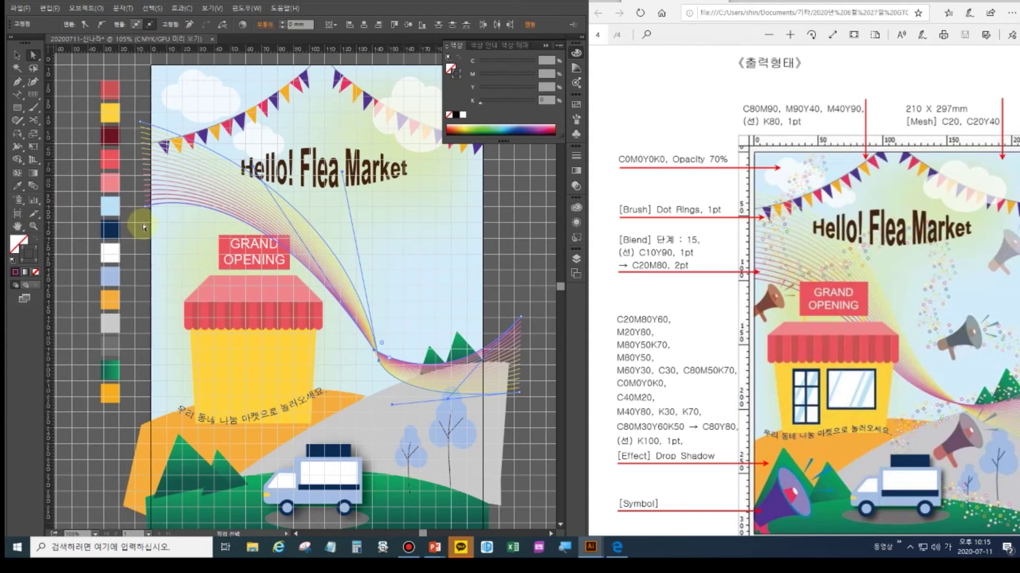
Reshape the magenta path by moving its left end anchor down and outward and lowering the curve handle above the GRAND OPENING sign.
{"action": "left_click", "coordinate": [136, 201]}
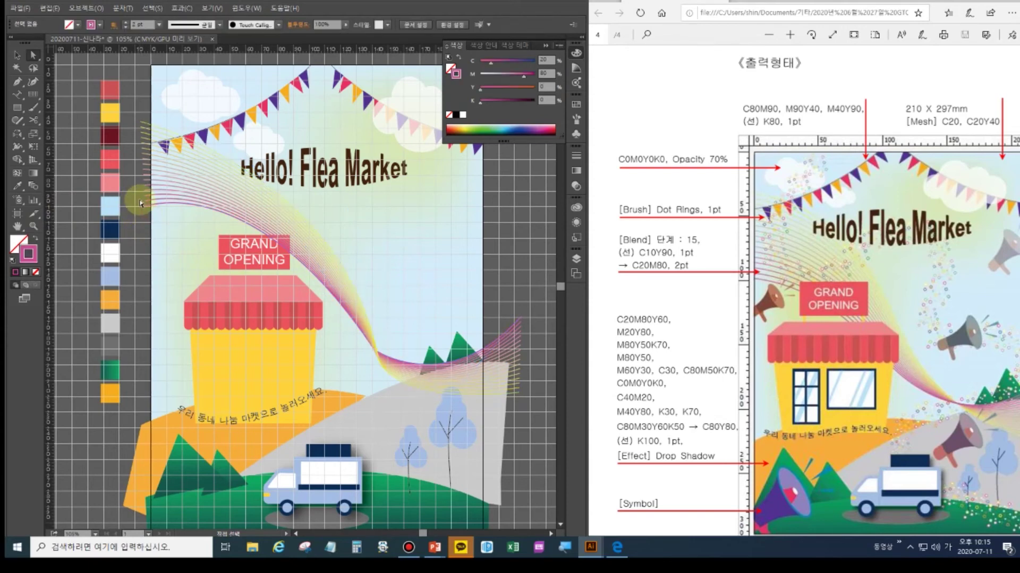
{"action": "left_click", "coordinate": [144, 211]}
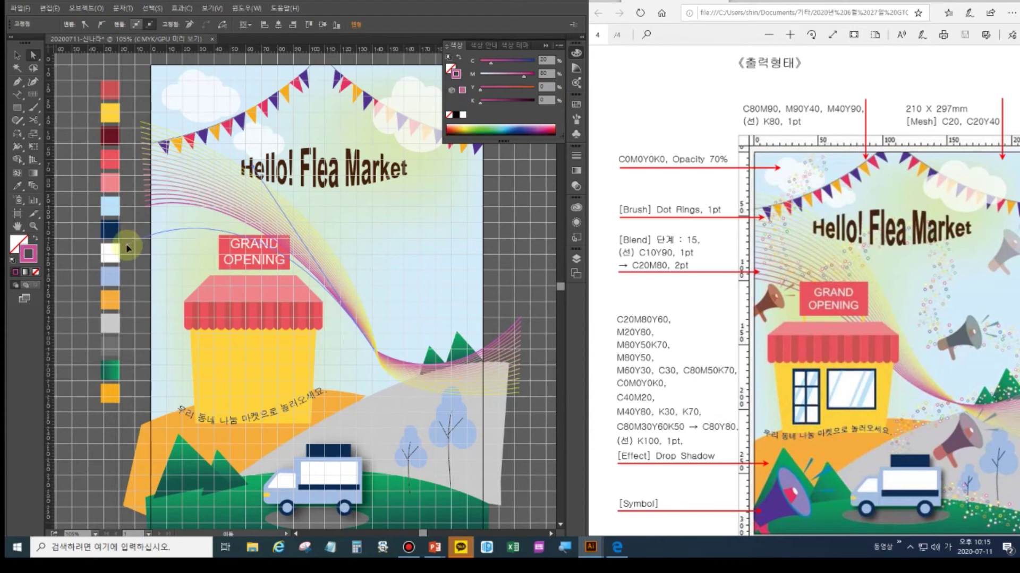
{"action": "left_click_drag", "start_coordinate": [129, 236], "coordinate": [127, 246]}
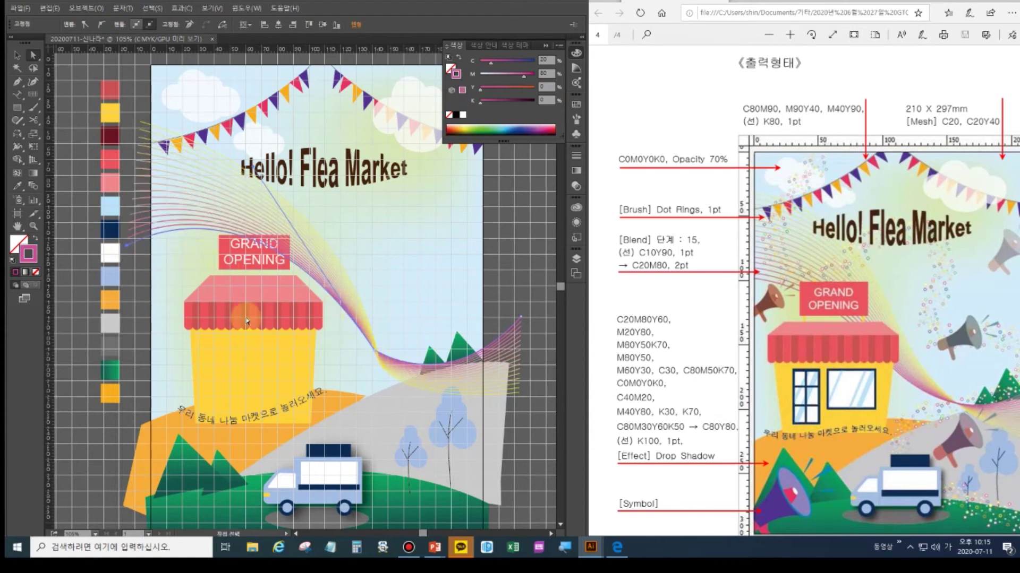
{"action": "left_click_drag", "start_coordinate": [255, 172], "coordinate": [252, 212]}
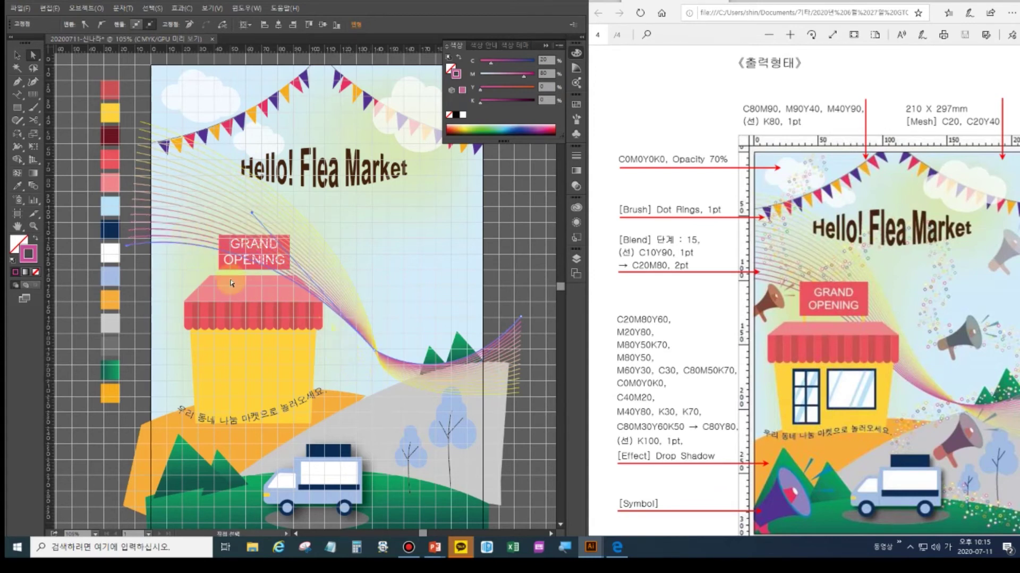
Lock the blended line pattern that overlaps the GRAND OPENING sign.
{"action": "left_click", "coordinate": [17, 54]}
{"action": "left_click", "coordinate": [256, 262]}
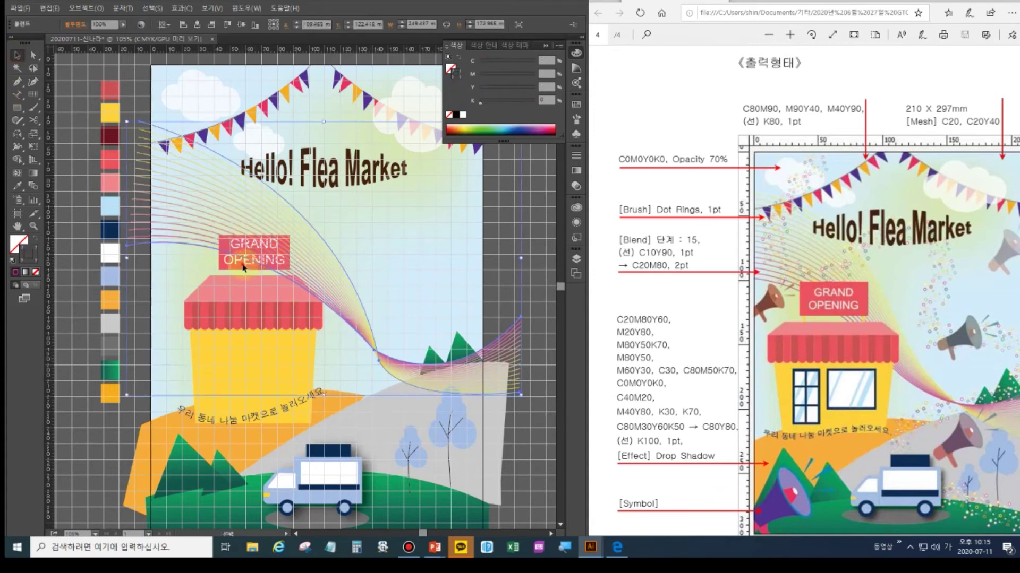
{"action": "key", "text": "ctrl+a"}
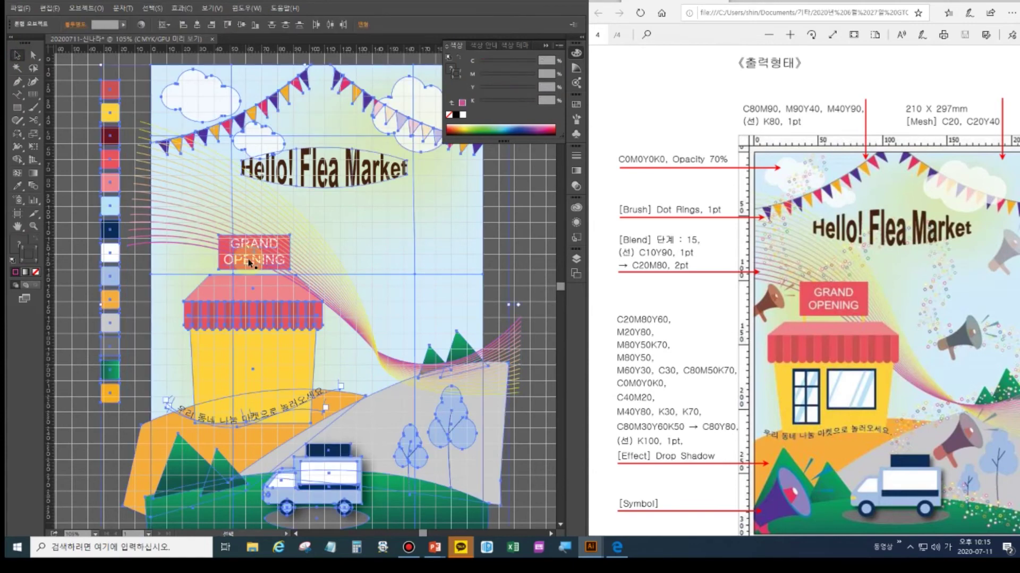
{"action": "left_click", "coordinate": [256, 268]}
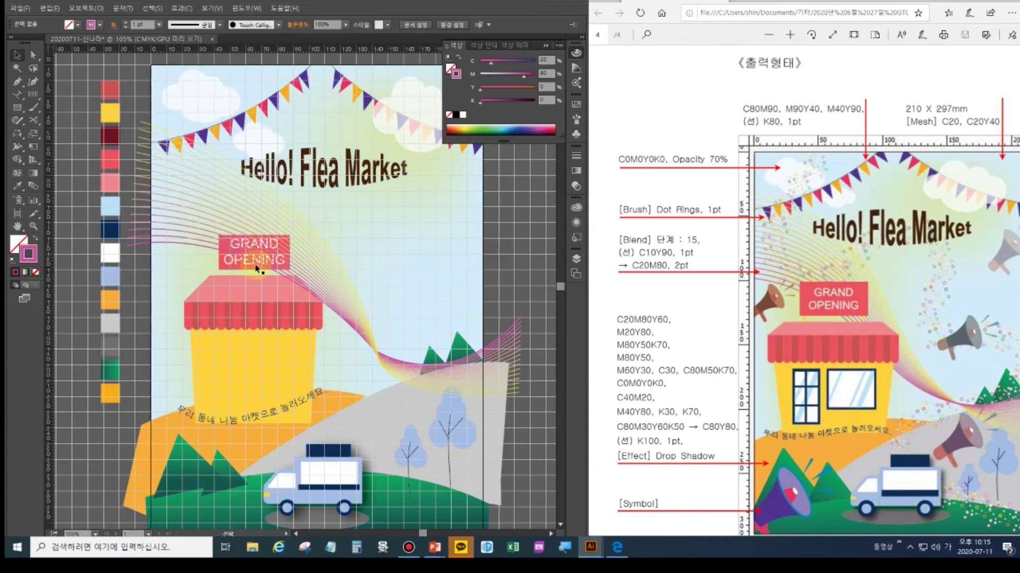
Bring the GRAND OPENING text, its sign board, the pink roof, the striped awning and the yellow shop wall to the front.
{"action": "left_click", "coordinate": [226, 266]}
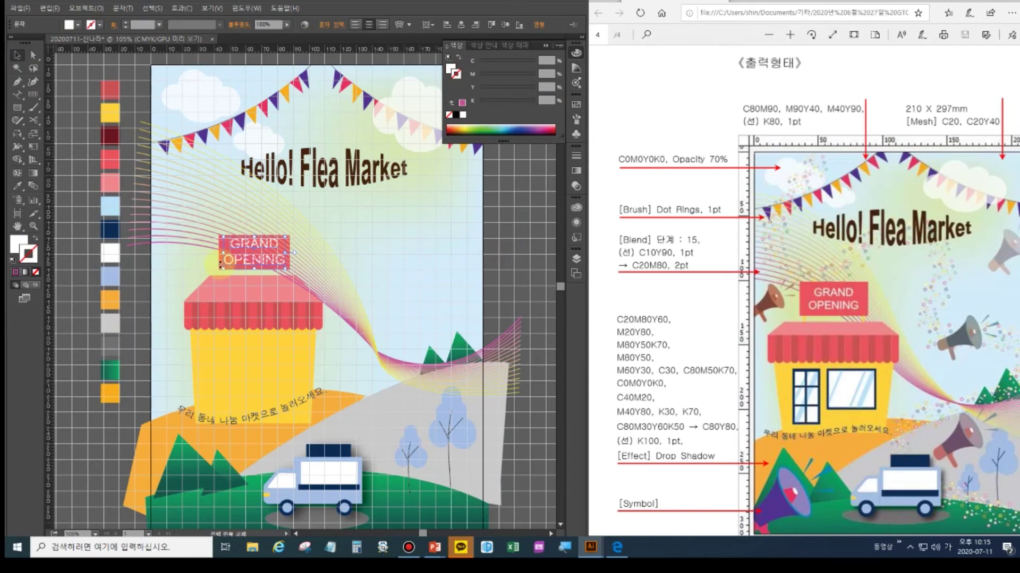
{"action": "left_click", "coordinate": [222, 266], "text": "shift"}
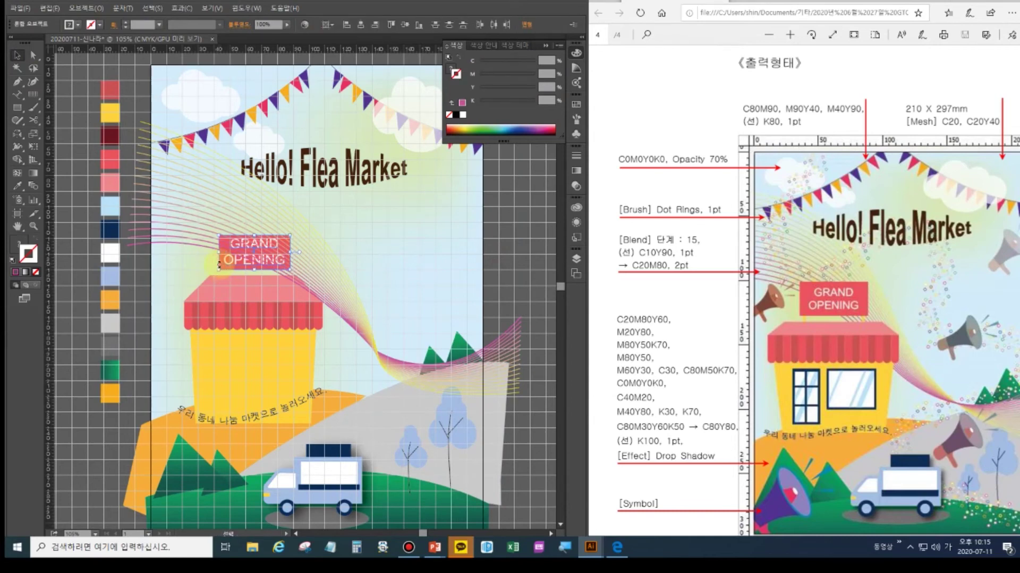
{"action": "left_click", "coordinate": [231, 293], "text": "shift"}
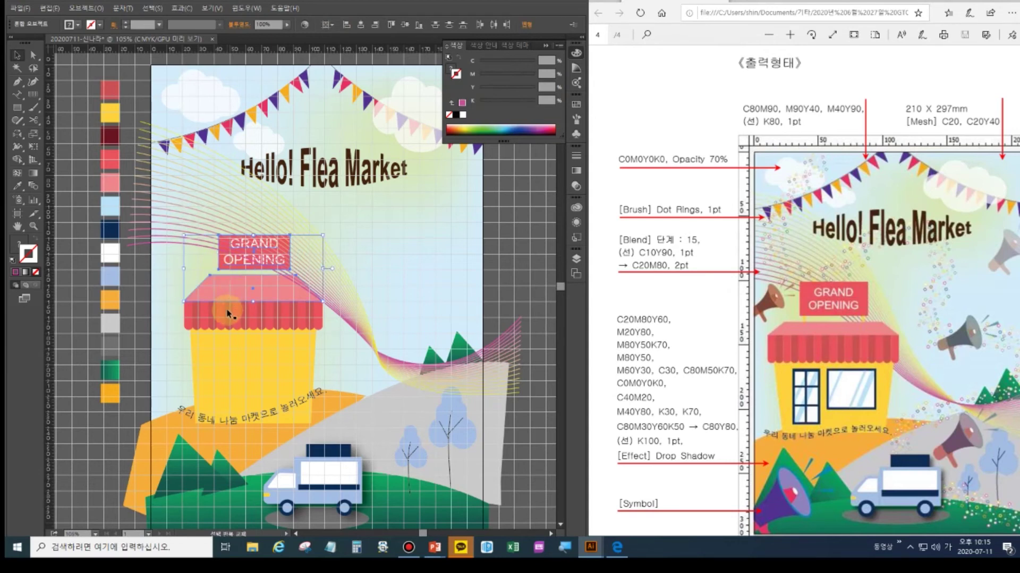
{"action": "left_click", "coordinate": [189, 319], "text": "shift"}
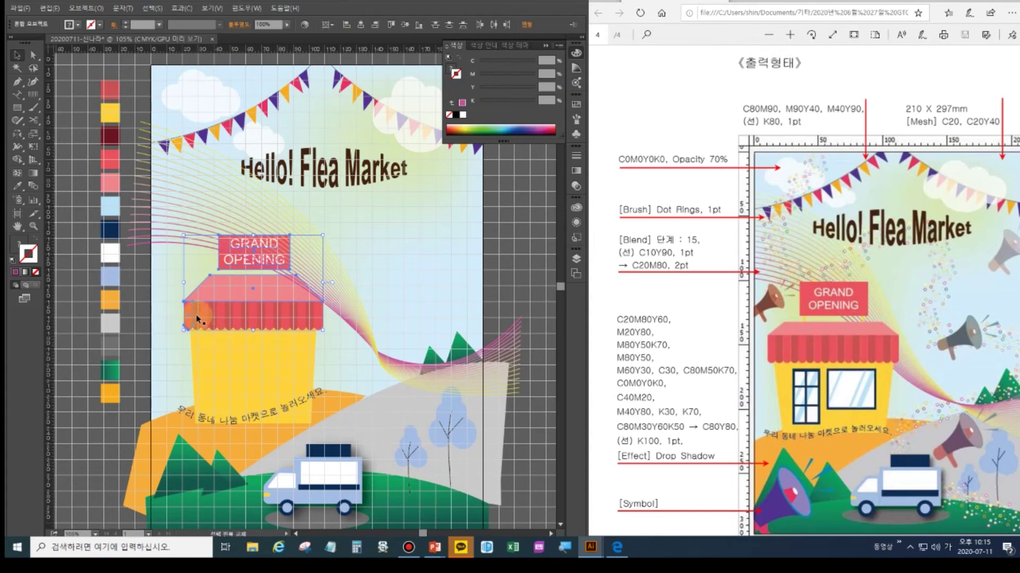
{"action": "left_click", "coordinate": [223, 323], "text": "shift"}
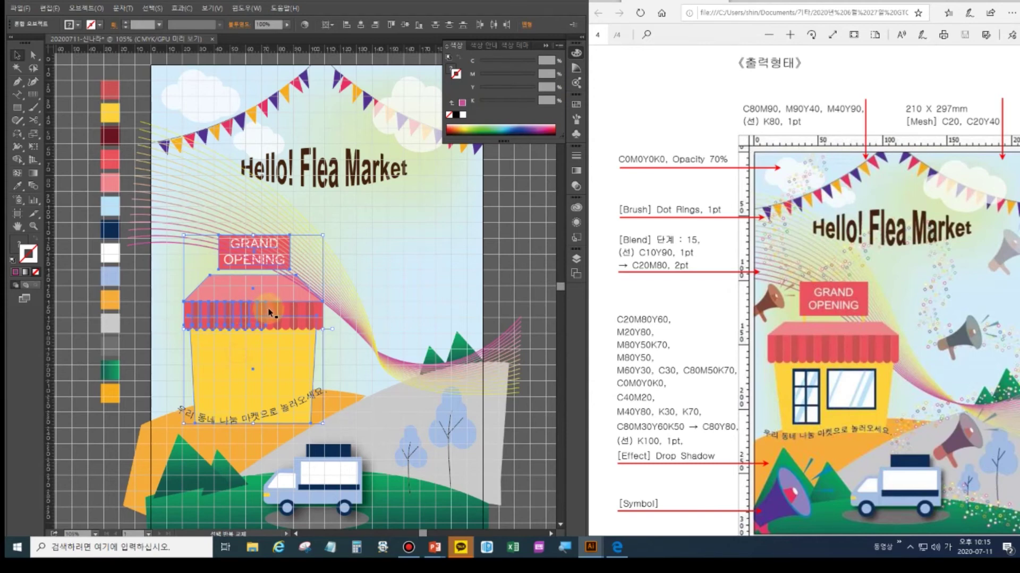
{"action": "left_click", "coordinate": [285, 310]}
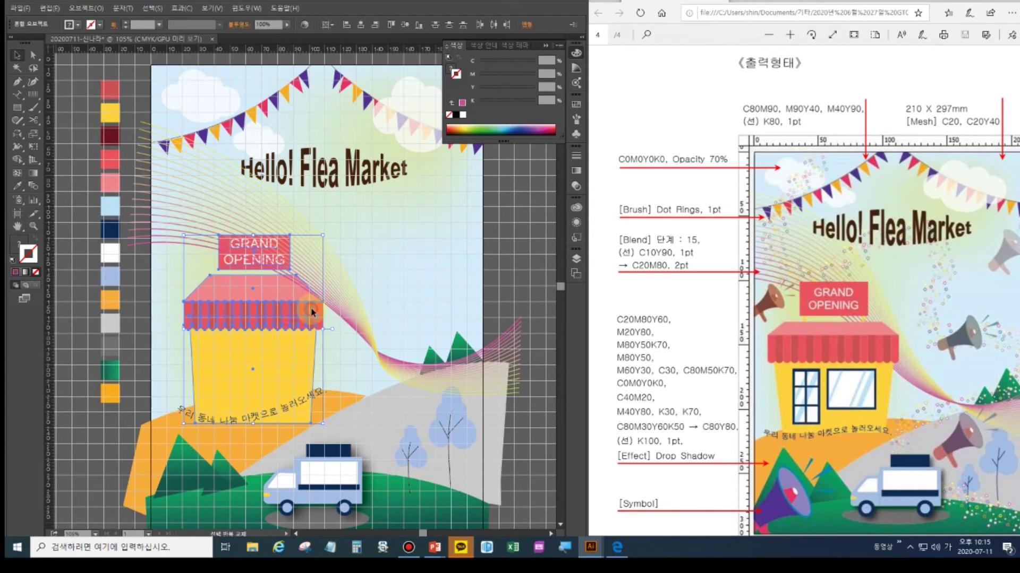
{"action": "left_click", "coordinate": [308, 336]}
{"action": "key", "text": "a"}
{"action": "key", "text": "v"}
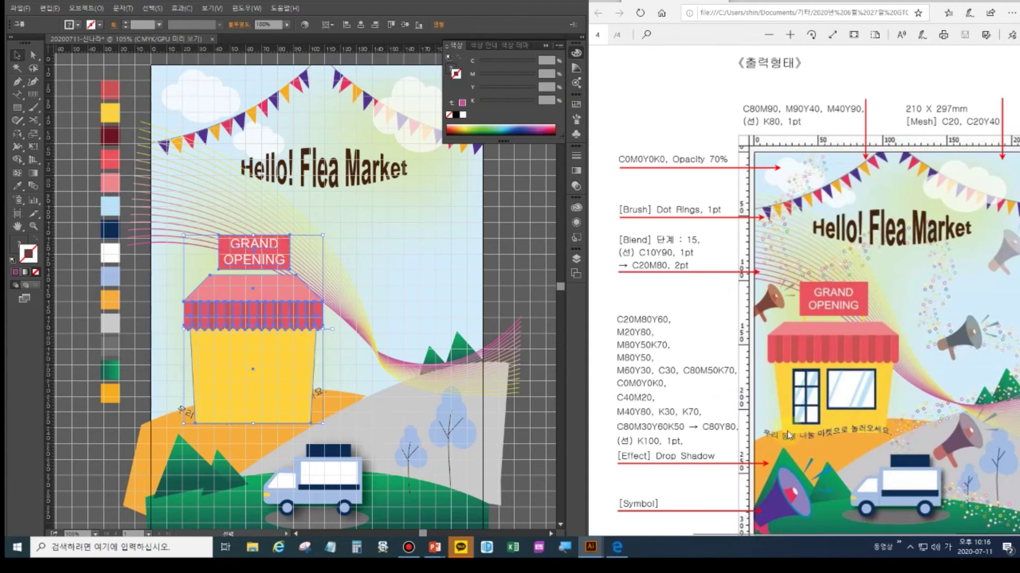
Unlock the blended line pattern and clear the selection.
{"action": "left_click", "coordinate": [192, 362]}
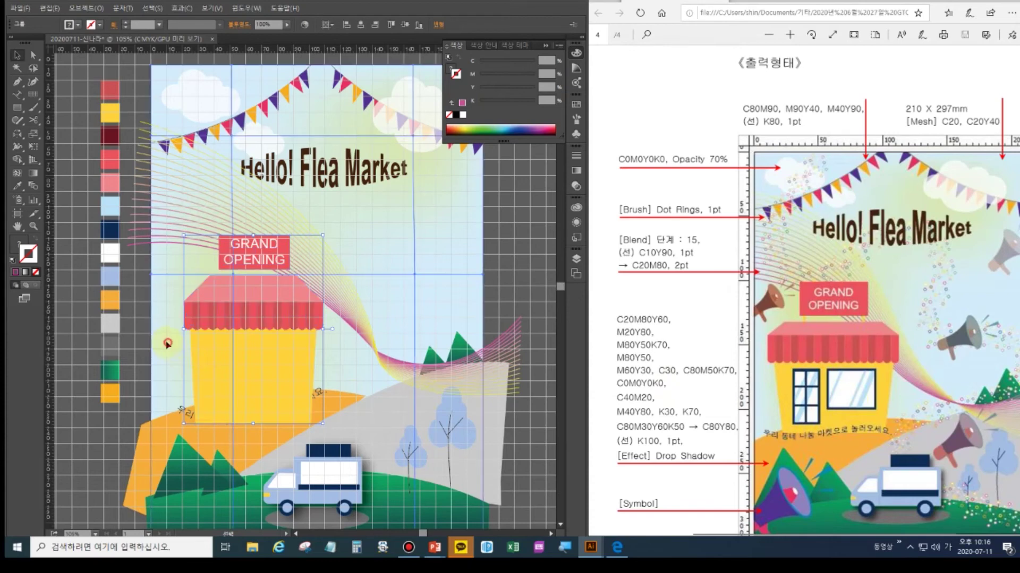
{"action": "left_click", "coordinate": [167, 346]}
{"action": "key", "text": "a"}
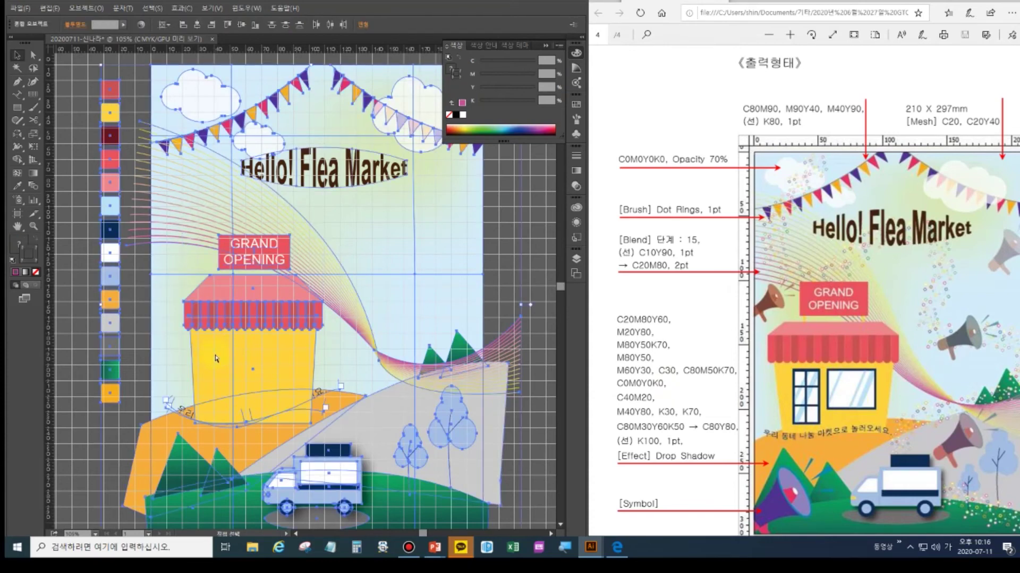
{"action": "key", "text": "ctrl+shift+a"}
Draw a rectangular grid of two columns and three rows as the door near the left side of the yellow shop wall.
{"action": "left_click", "coordinate": [17, 107]}
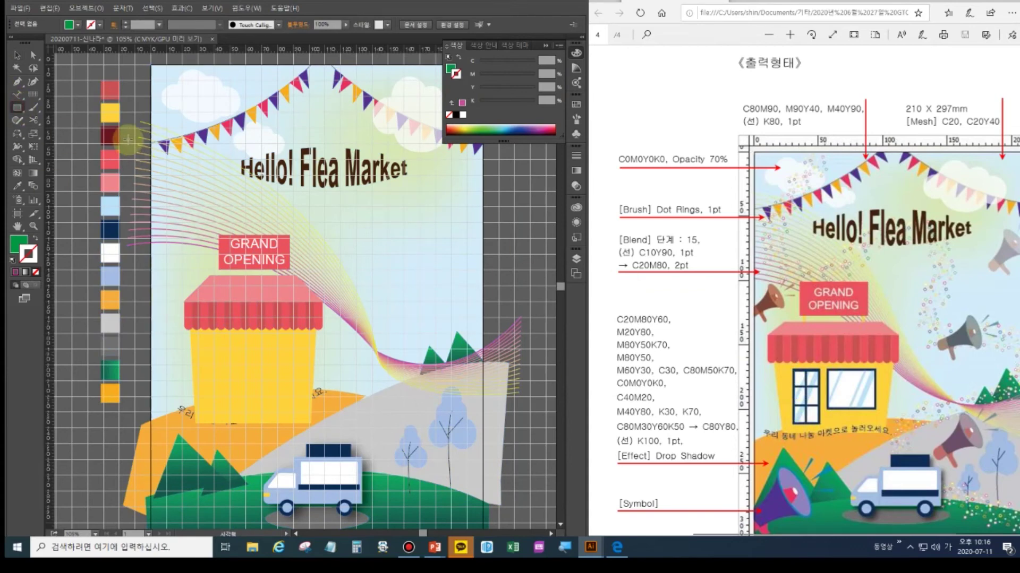
{"action": "left_click", "coordinate": [34, 95]}
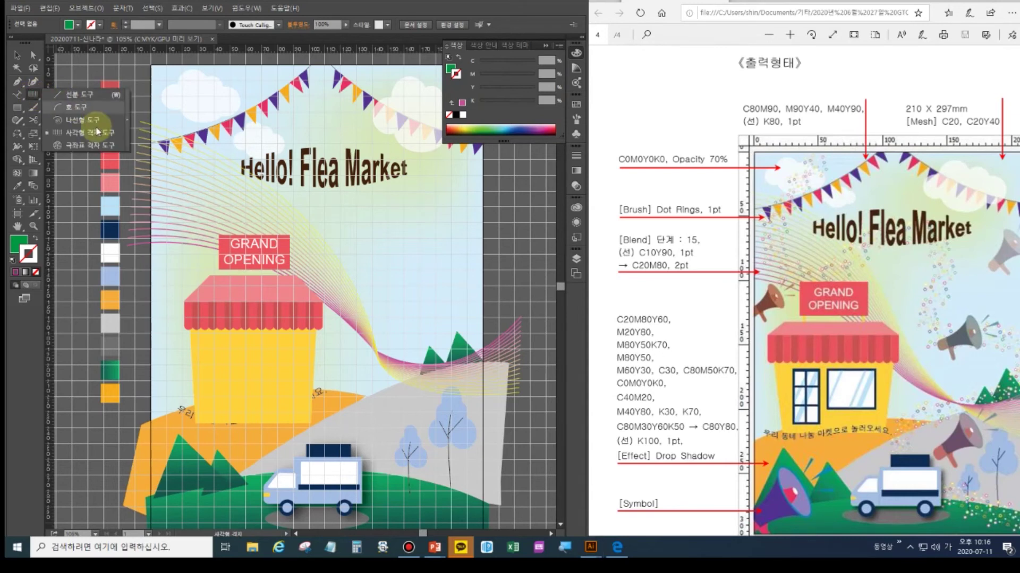
{"action": "left_click", "coordinate": [13, 261]}
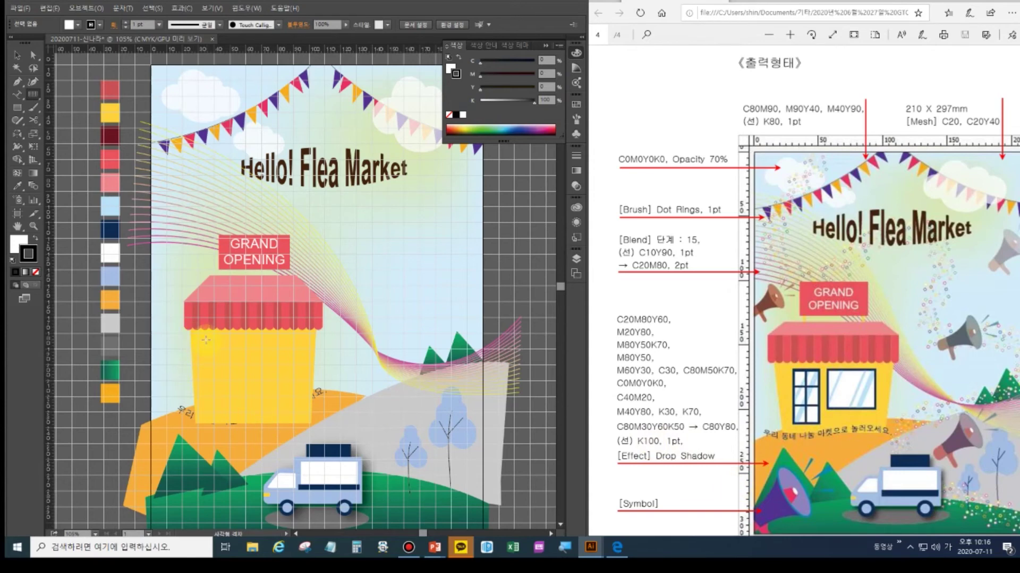
{"action": "left_click_drag", "start_coordinate": [206, 340], "coordinate": [237, 405]}
{"action": "key", "text": "Up"}
{"action": "key", "text": "Up"}
{"action": "key", "text": "Right"}
{"action": "key", "text": "Left"}
{"action": "key", "text": "Left"}
{"action": "key", "text": "Down"}
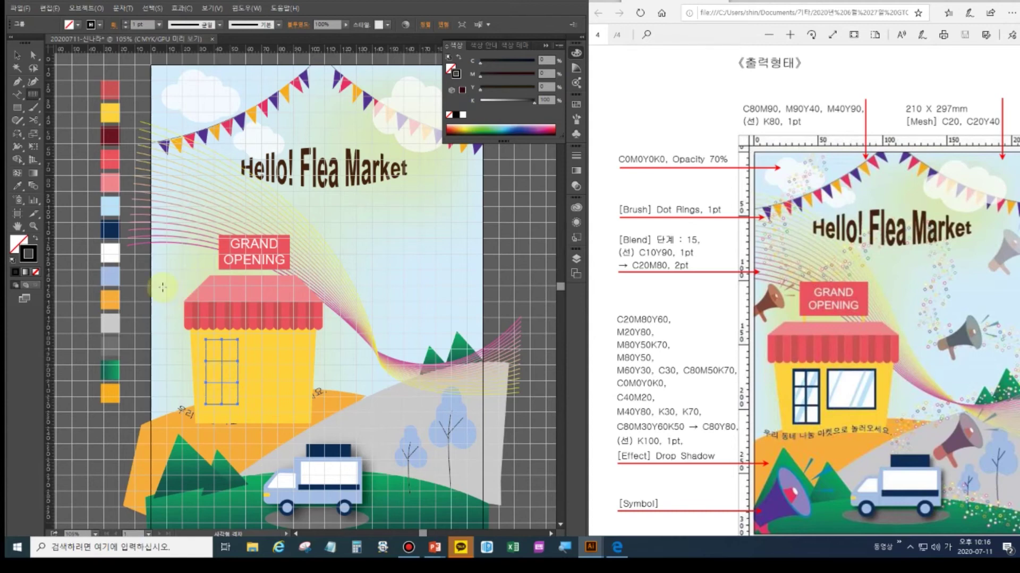
Give the door grid the default white fill and a thicker black outline.
{"action": "left_click", "coordinate": [14, 260]}
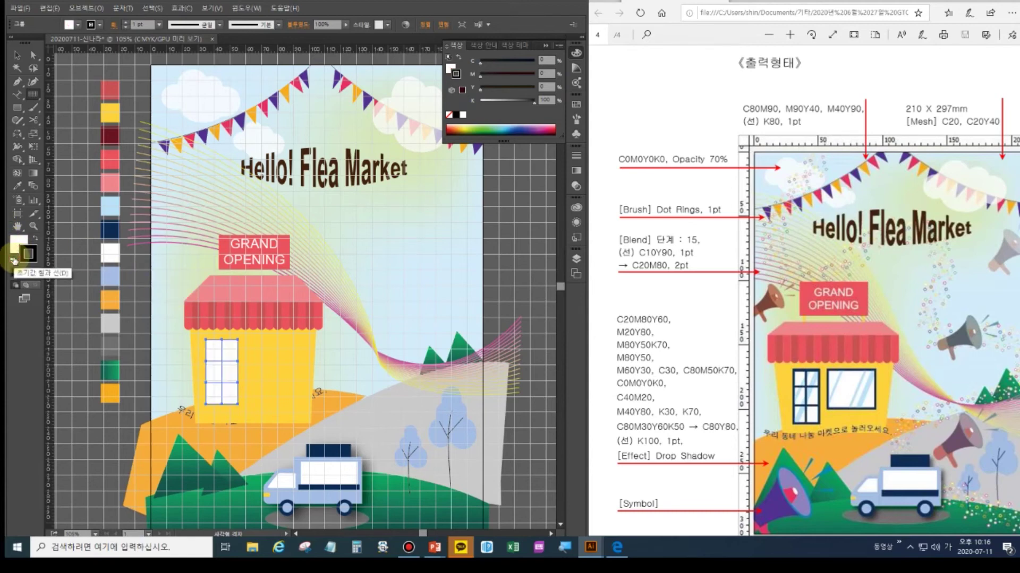
{"action": "left_click", "coordinate": [125, 22]}
{"action": "left_click", "coordinate": [125, 22]}
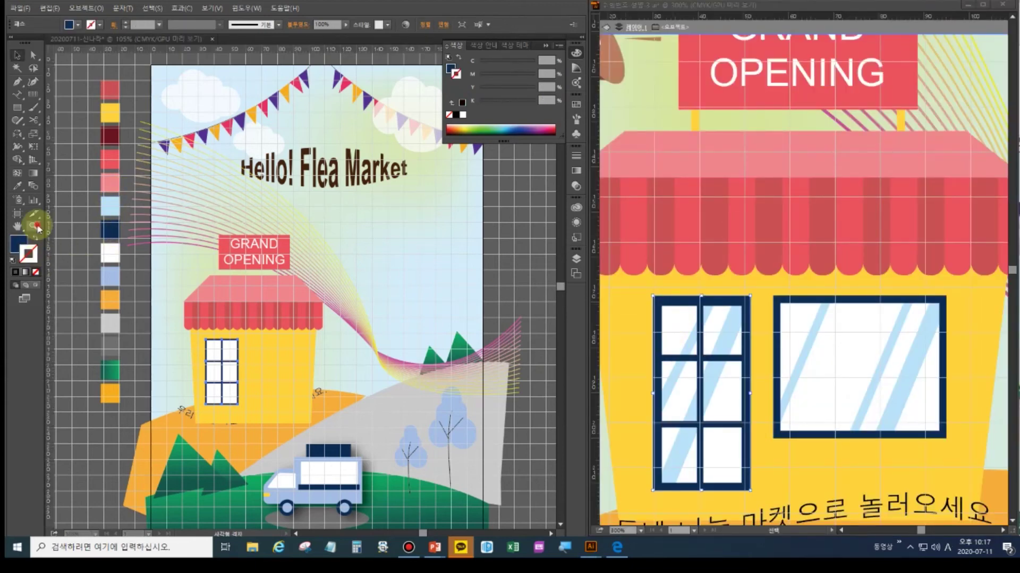
Compare the door with the enlarged reference artwork and thicken the door grid's black outline further to match.
{"action": "left_click", "coordinate": [239, 321]}
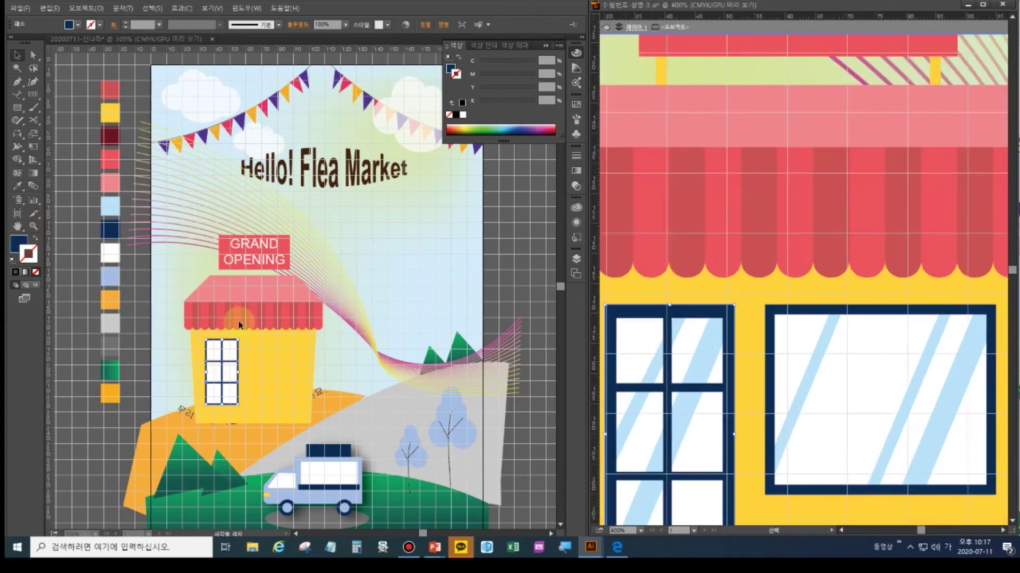
{"action": "left_click", "coordinate": [239, 323]}
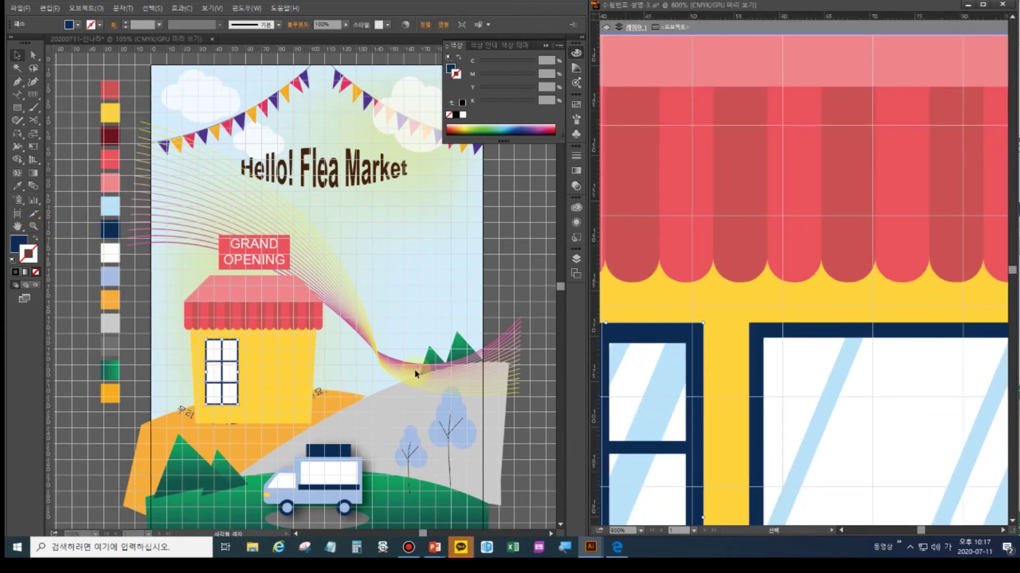
{"action": "key", "text": "ctrl+minus"}
{"action": "key", "text": "ctrl+minus"}
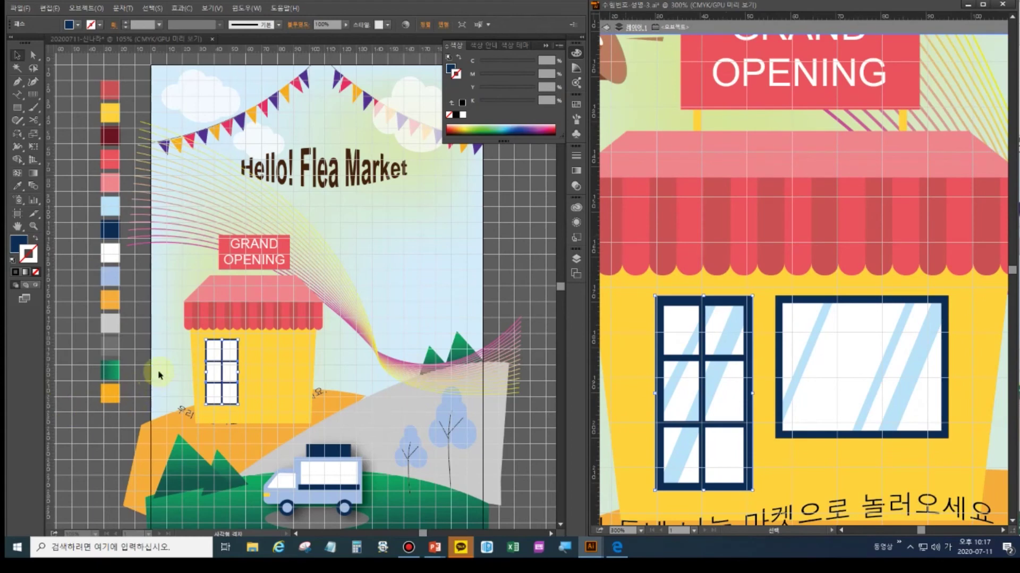
{"action": "left_click", "coordinate": [164, 360]}
{"action": "key", "text": "ctrl+plus"}
{"action": "key", "text": "ctrl+plus"}
{"action": "key", "text": "ctrl+plus"}
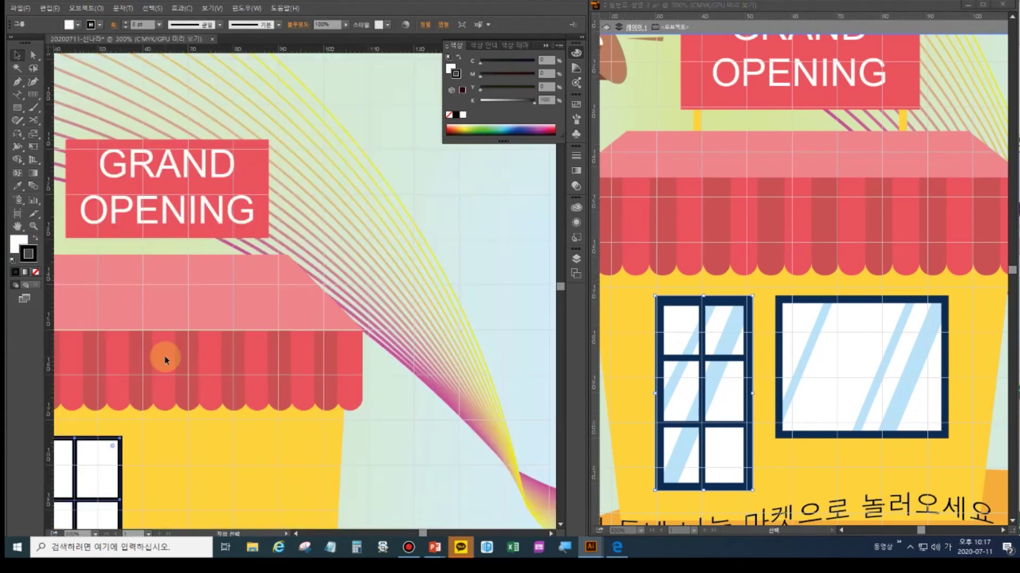
{"action": "left_click_drag", "start_coordinate": [160, 426], "coordinate": [284, 191]}
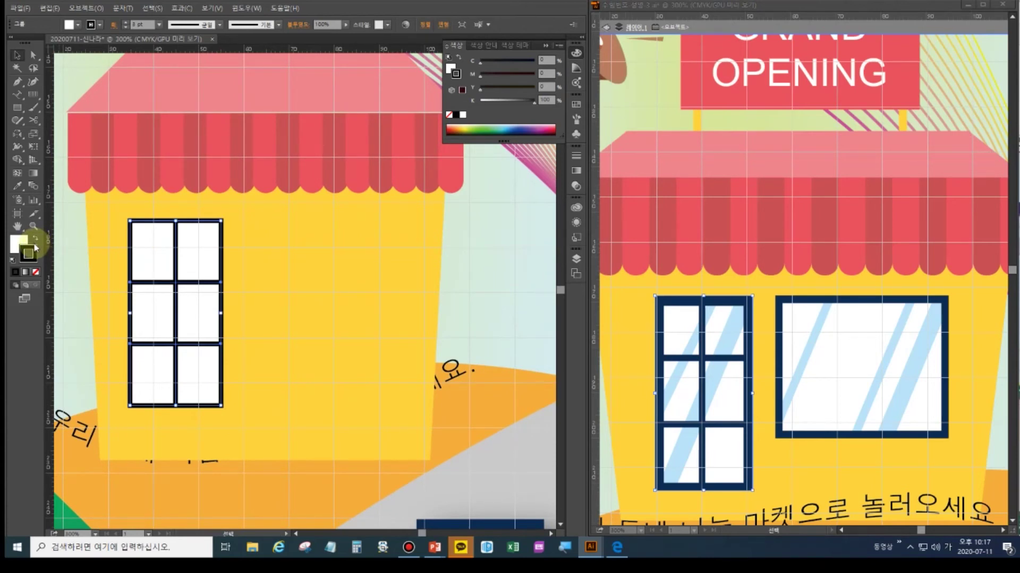
{"action": "left_click", "coordinate": [126, 23]}
{"action": "left_click", "coordinate": [126, 24]}
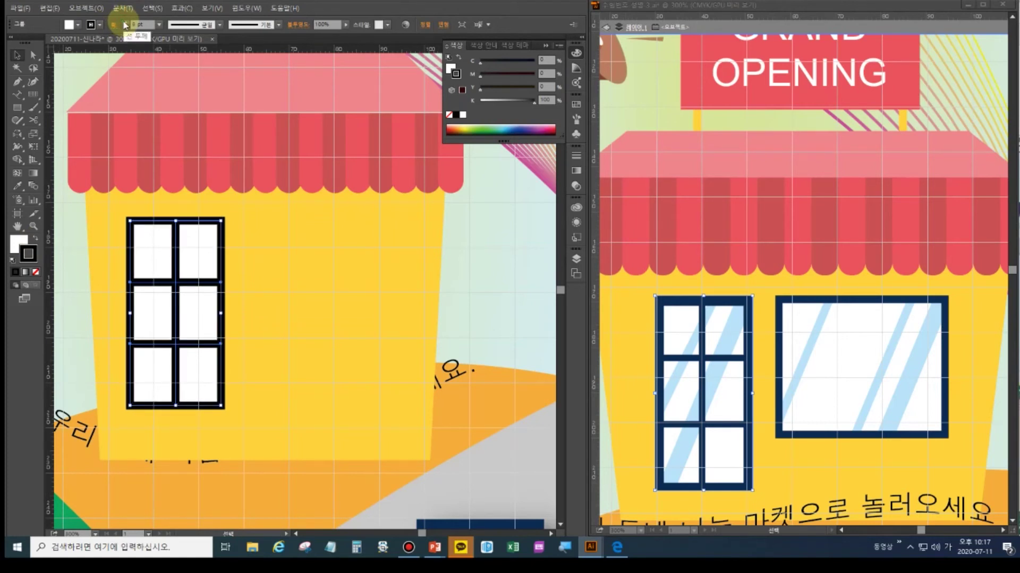
{"action": "left_click", "coordinate": [126, 23]}
{"action": "left_click", "coordinate": [126, 24]}
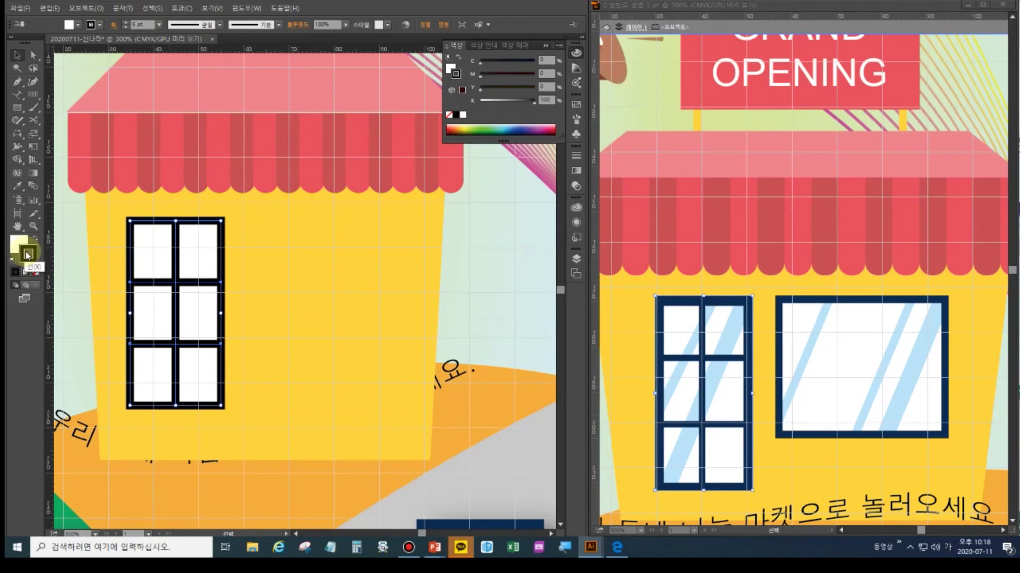
Recolour the door grid's outline with the dark navy sample square's colour and thicken the outline.
{"action": "left_click", "coordinate": [18, 186]}
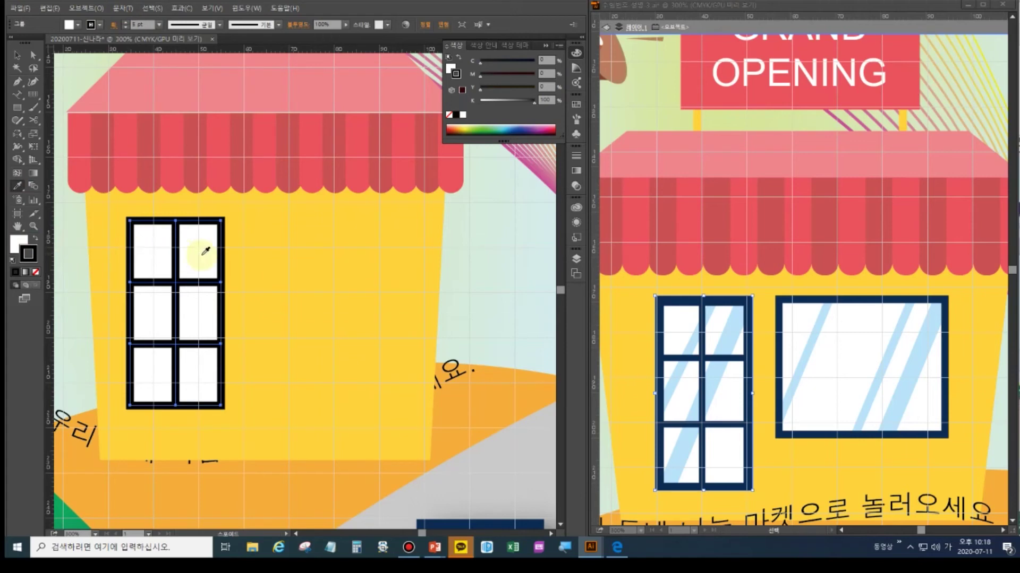
{"action": "left_click_drag", "start_coordinate": [94, 242], "coordinate": [310, 426]}
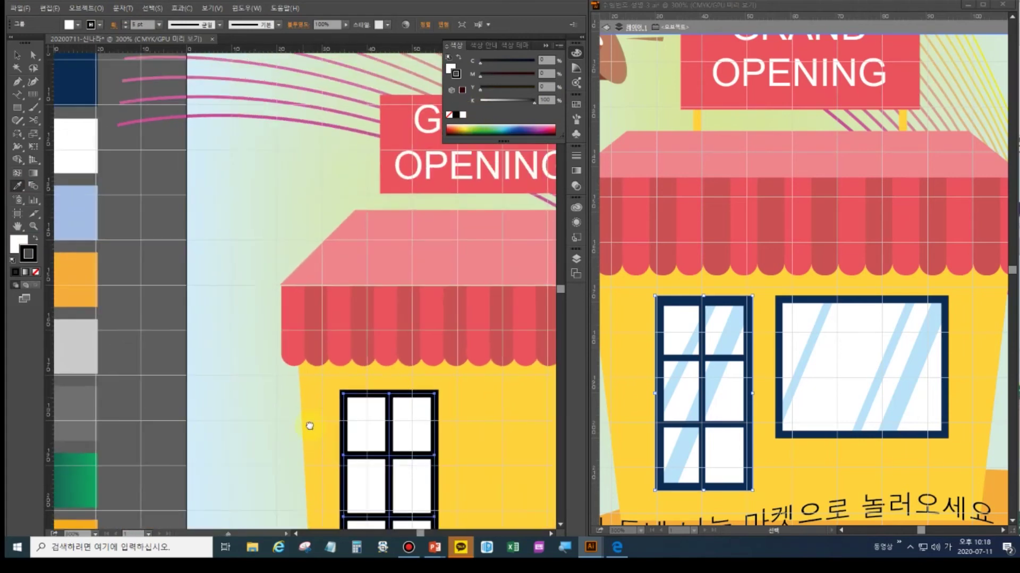
{"action": "left_click", "coordinate": [94, 111]}
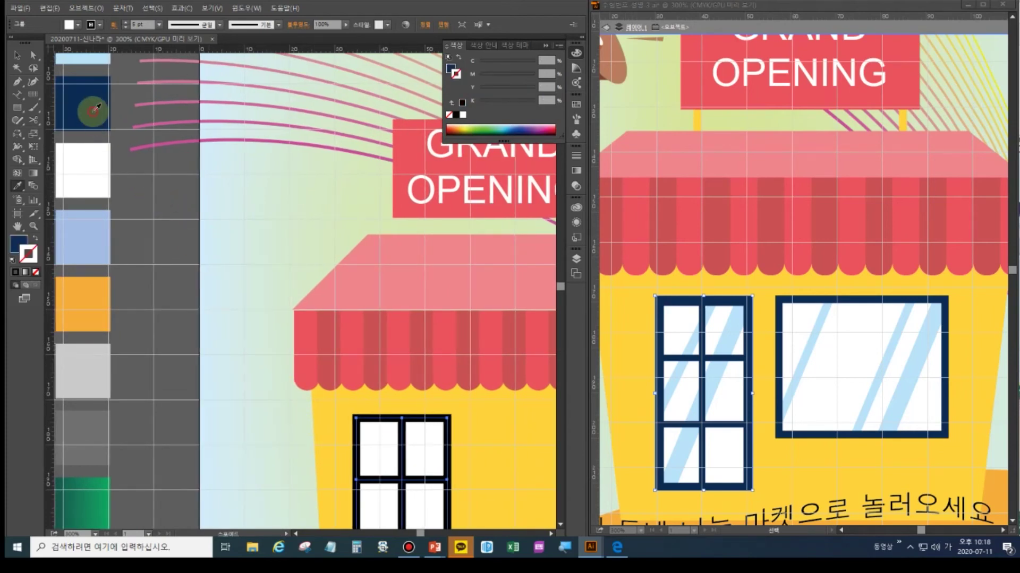
{"action": "left_click", "coordinate": [35, 240]}
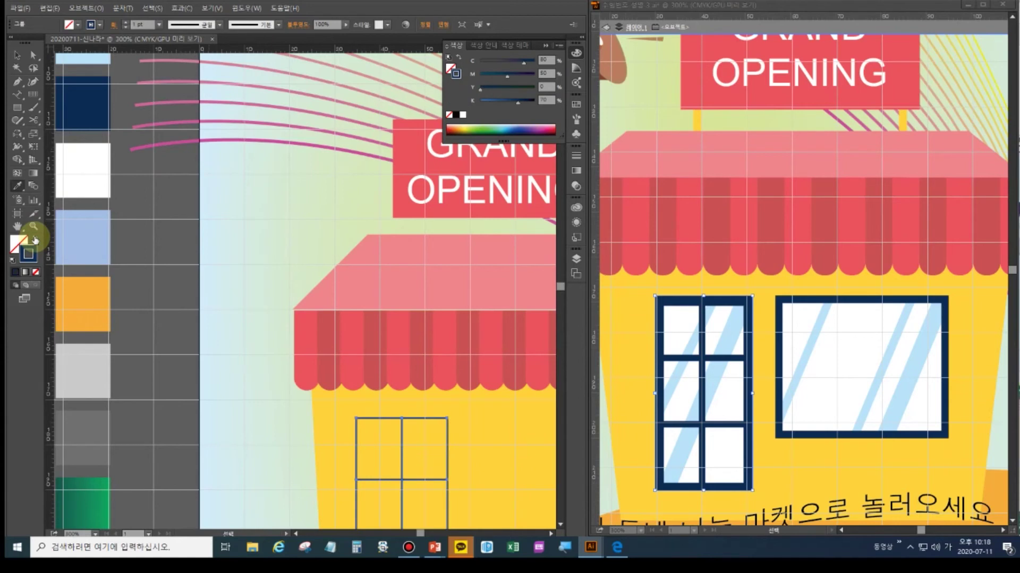
{"action": "left_click", "coordinate": [127, 23]}
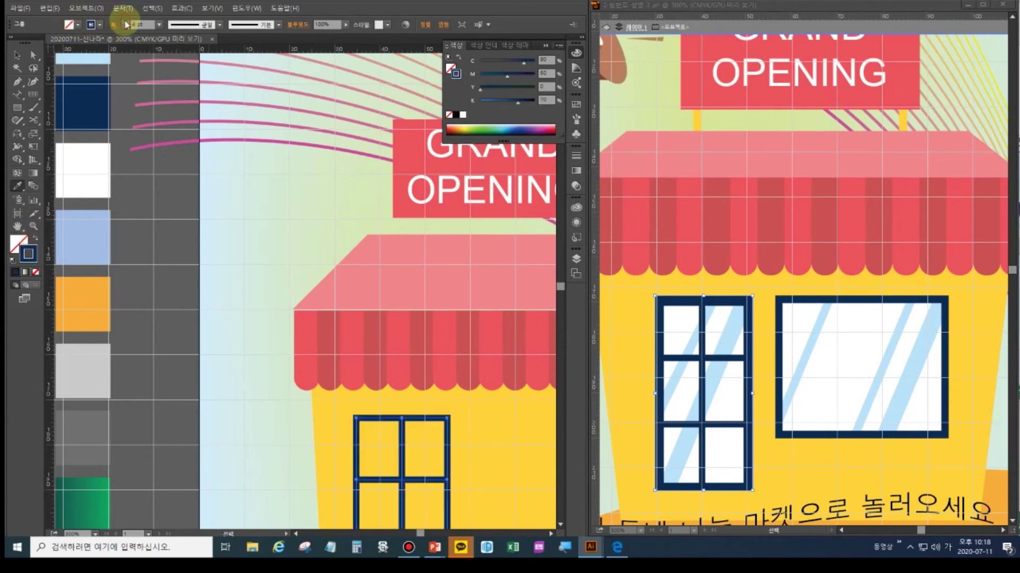
{"action": "left_click", "coordinate": [126, 23]}
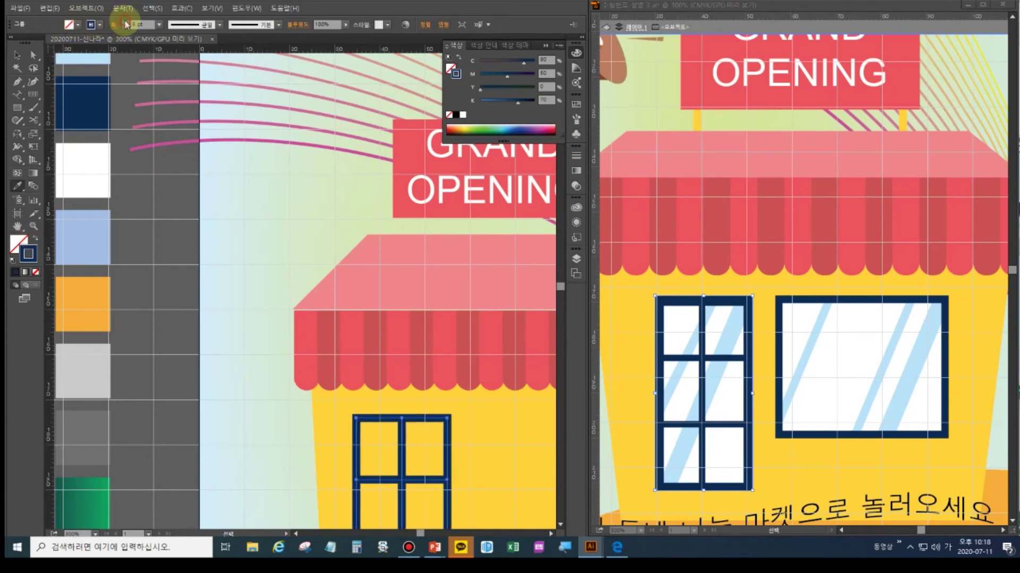
Try to fill the door grid by sampling the white colour square, and undo the attempt.
{"action": "left_click", "coordinate": [20, 242]}
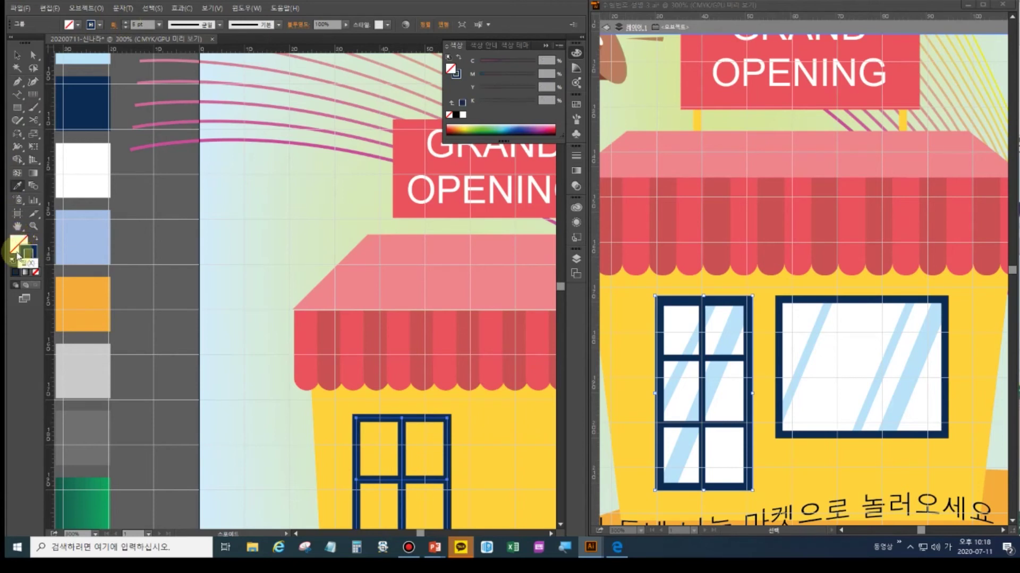
{"action": "key", "text": "i"}
{"action": "left_click", "coordinate": [83, 162]}
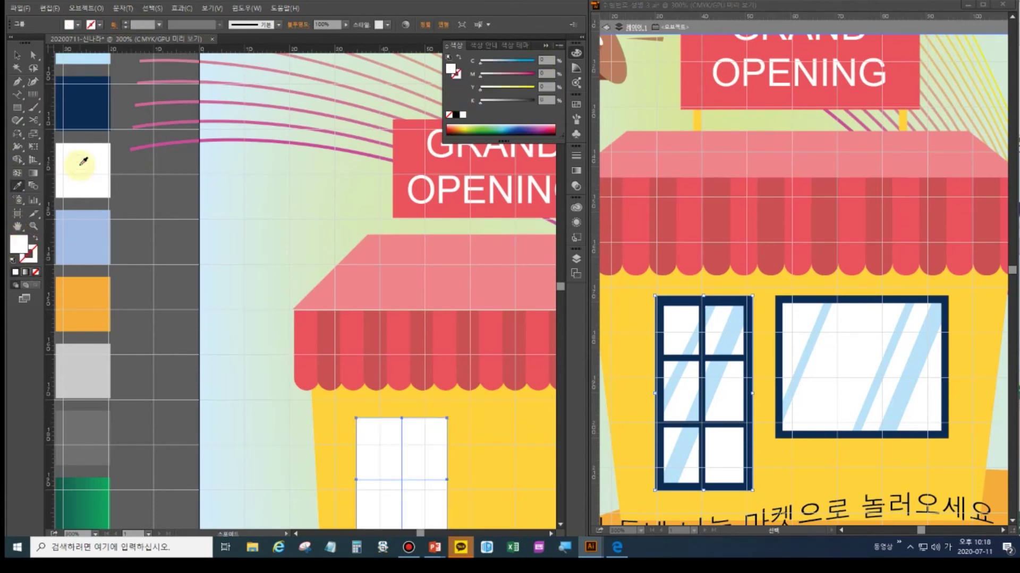
{"action": "key", "text": "ctrl+z"}
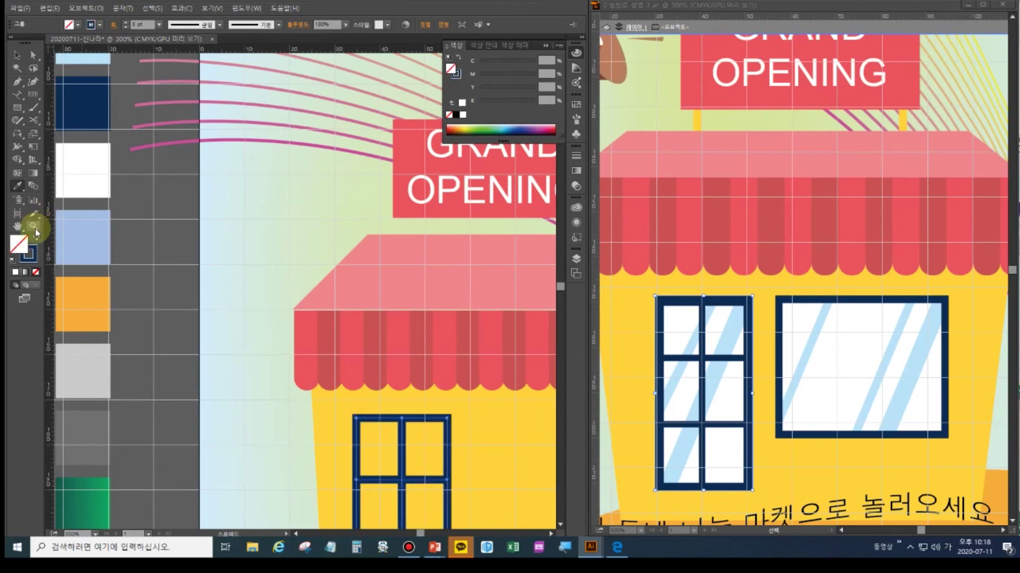
Try to give the door grid a white fill by setting C, M, Y and K to 0.
{"action": "left_click", "coordinate": [546, 60]}
{"action": "type", "text": "0"}
{"action": "key", "text": "Tab"}
{"action": "type", "text": "0"}
{"action": "key", "text": "Tab"}
{"action": "type", "text": "0"}
{"action": "key", "text": "Tab"}
{"action": "type", "text": "0"}
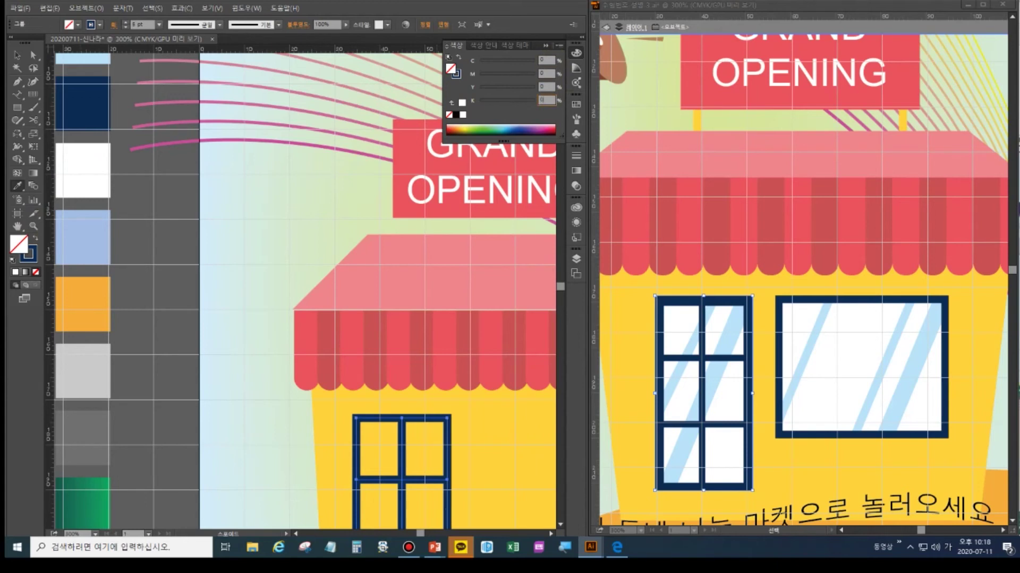
{"action": "left_click", "coordinate": [551, 59]}
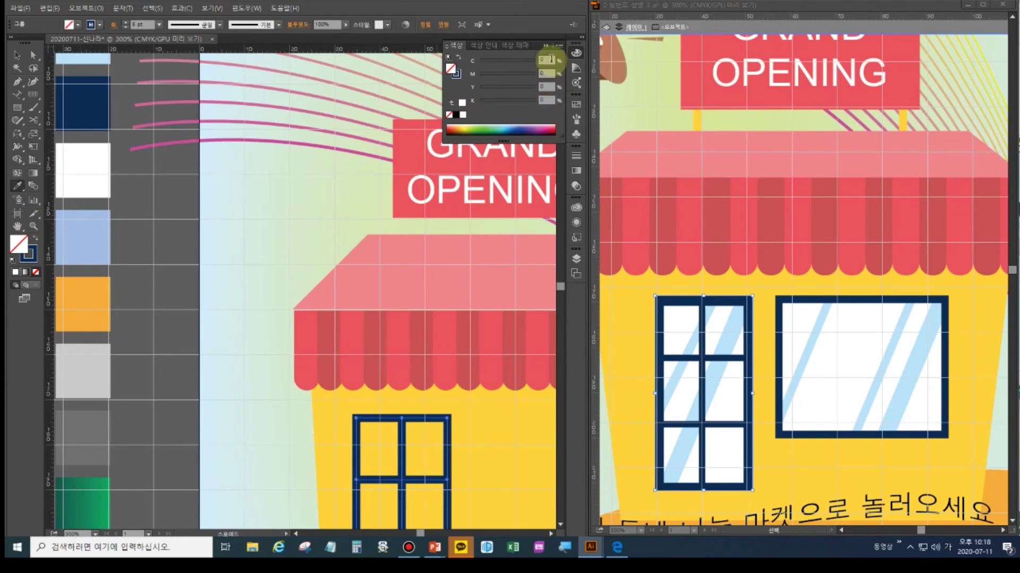
Try again to give the door grid a fill with the Eyedropper, and undo the attempt.
{"action": "left_click", "coordinate": [19, 245]}
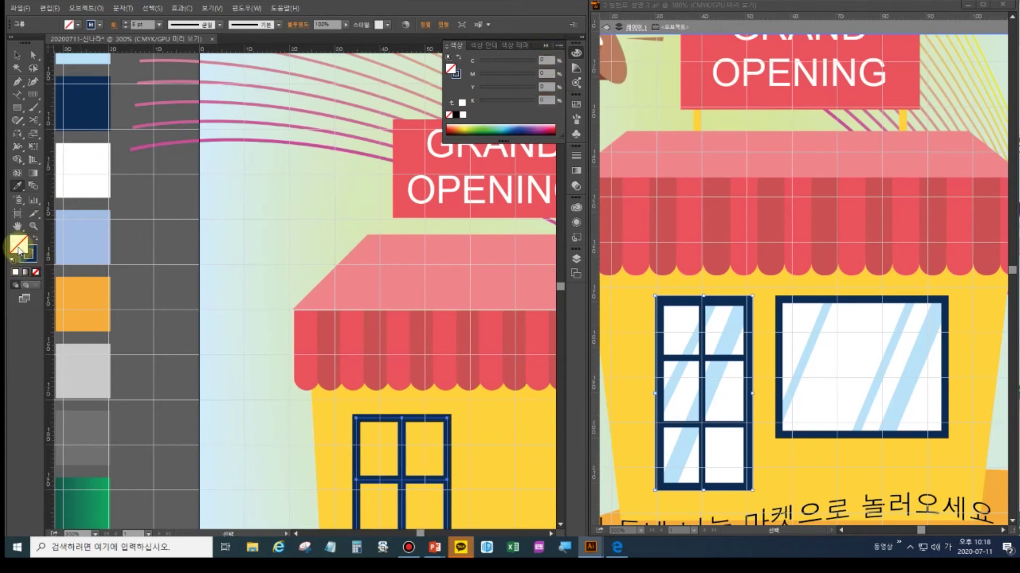
{"action": "key", "text": "i"}
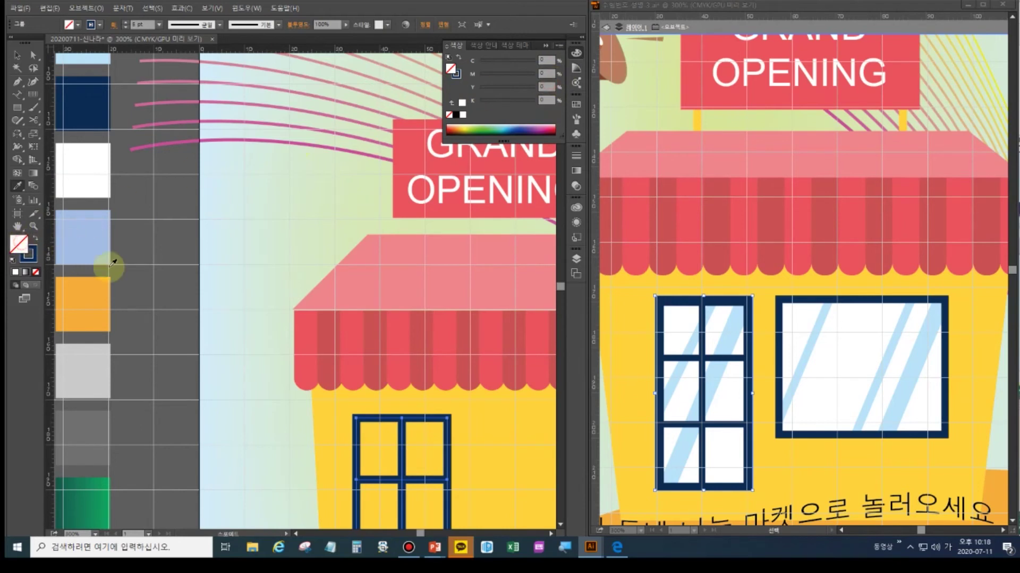
{"action": "left_click", "coordinate": [143, 274]}
{"action": "key", "text": "ctrl+z"}
{"action": "left_click", "coordinate": [17, 54]}
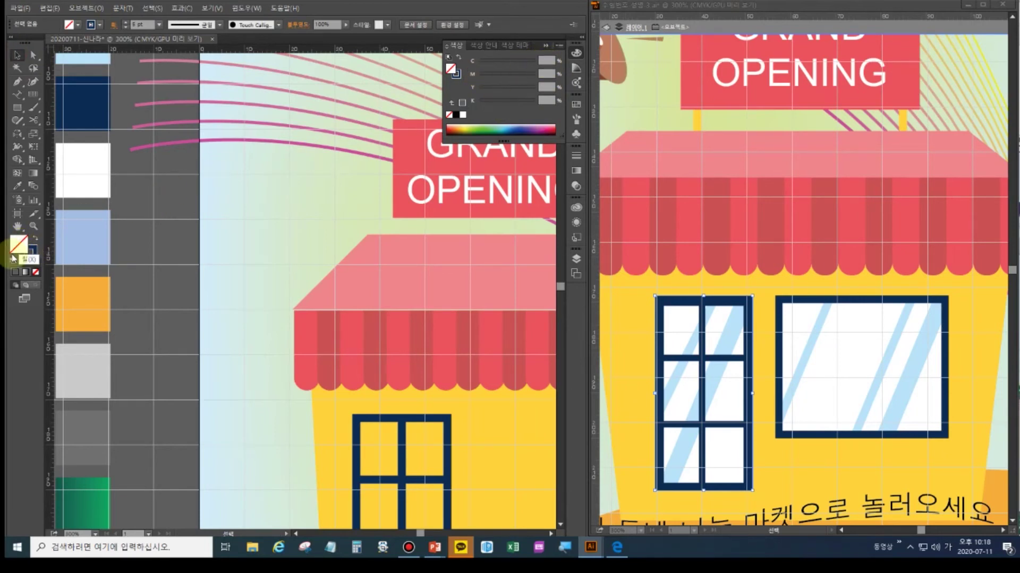
Try to set the stroke colour to C 0, M 0, Y 0, K 0 in the Color Picker with nothing selected.
{"action": "double_click", "coordinate": [29, 253]}
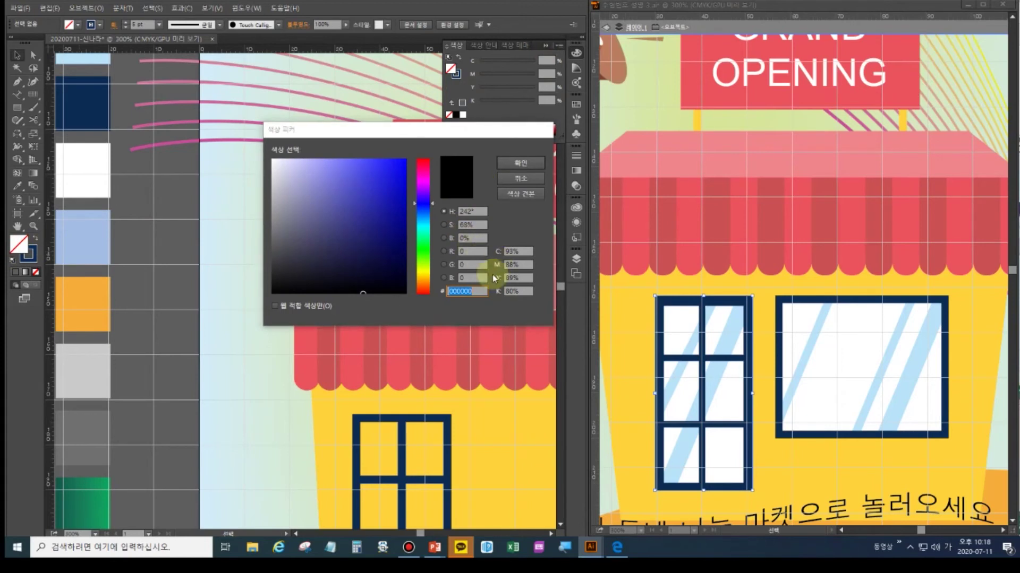
{"action": "double_click", "coordinate": [511, 252]}
{"action": "type", "text": "0"}
{"action": "key", "text": "Tab"}
{"action": "type", "text": "0"}
{"action": "key", "text": "Tab"}
{"action": "type", "text": "0"}
{"action": "key", "text": "Tab"}
{"action": "type", "text": "0"}
{"action": "key", "text": "Tab"}
{"action": "key", "text": "Return"}
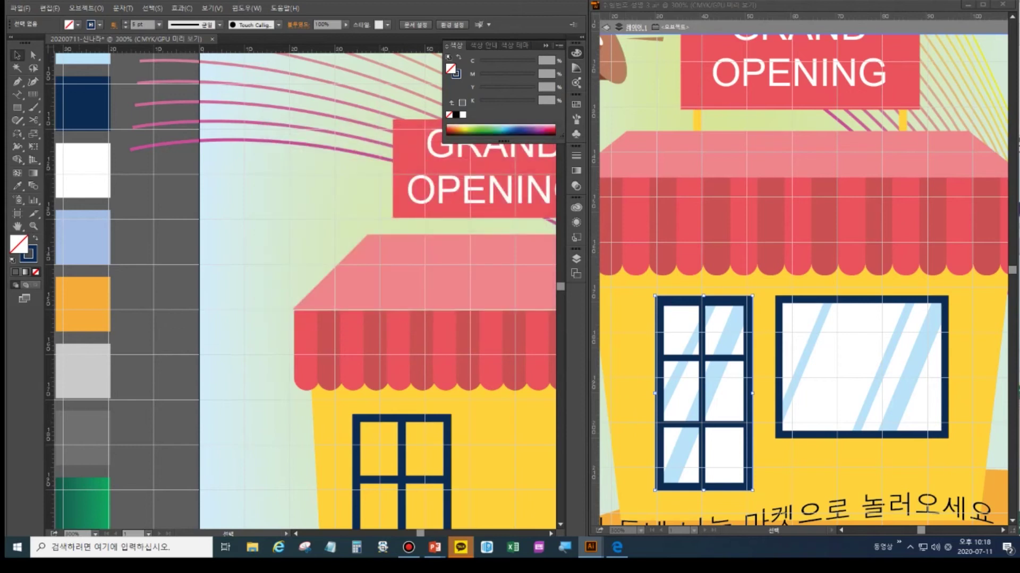
Reselect the door grid, try once more to enter 0 for its CMYK colour values, and deselect it.
{"action": "left_click", "coordinate": [355, 430]}
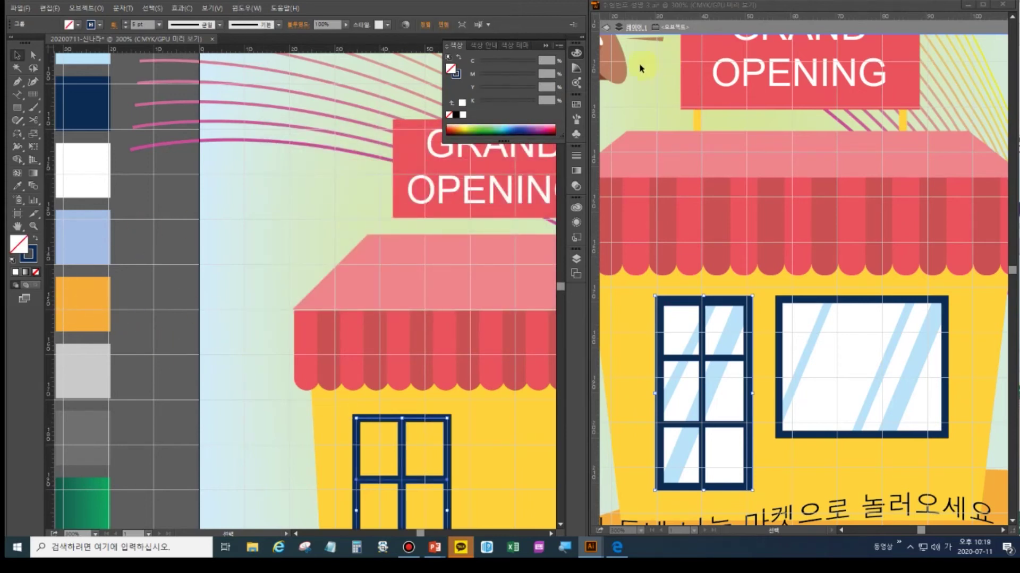
{"action": "type", "text": "0"}
{"action": "key", "text": "Tab"}
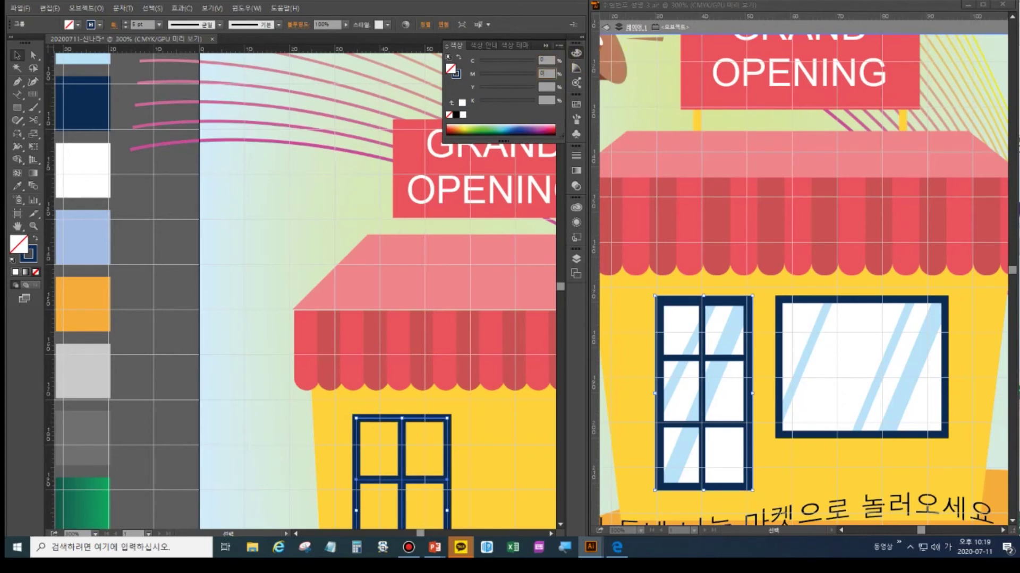
{"action": "left_click", "coordinate": [554, 59]}
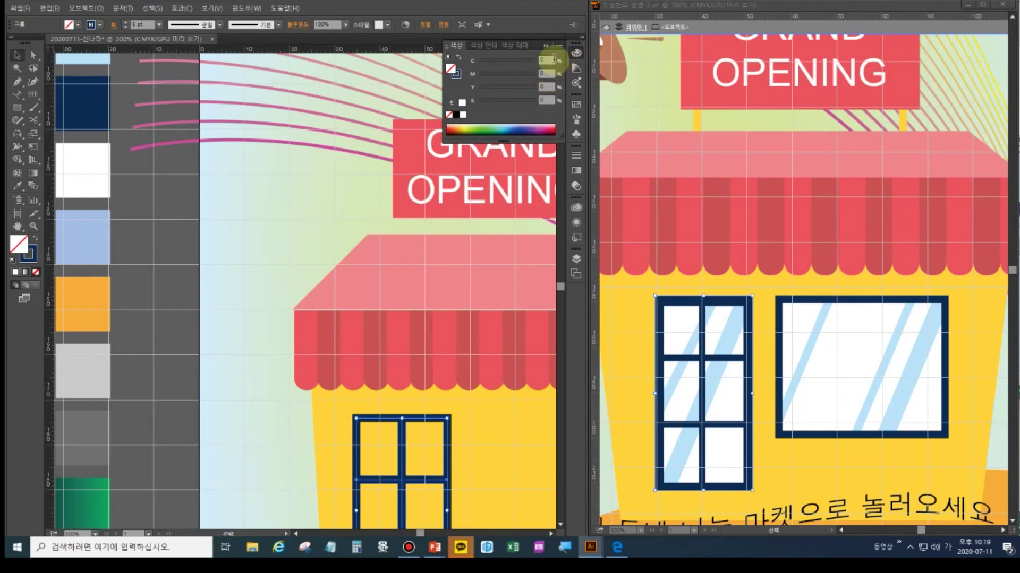
{"action": "left_click", "coordinate": [255, 267]}
{"action": "left_click", "coordinate": [363, 436]}
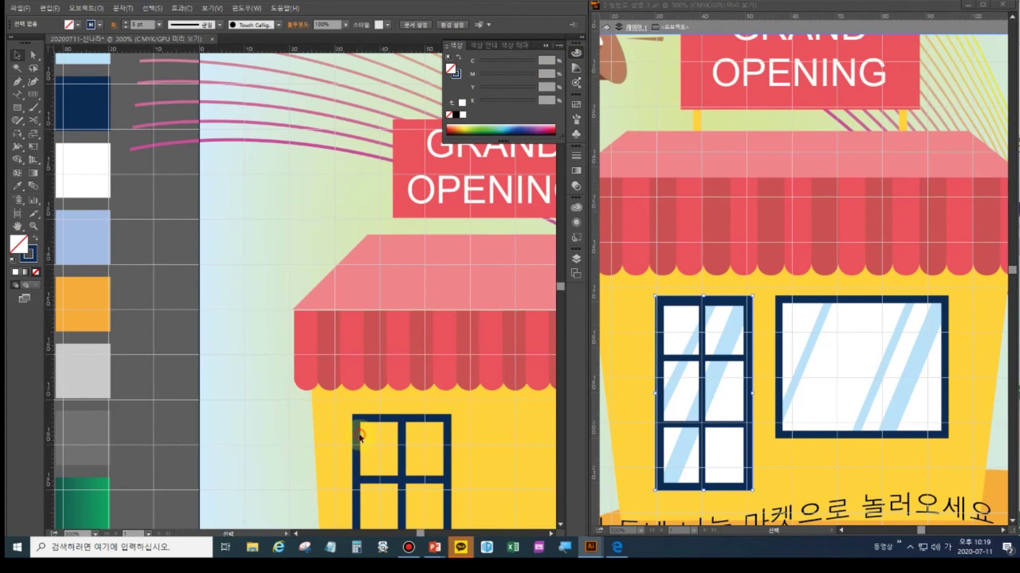
{"action": "left_click", "coordinate": [18, 245]}
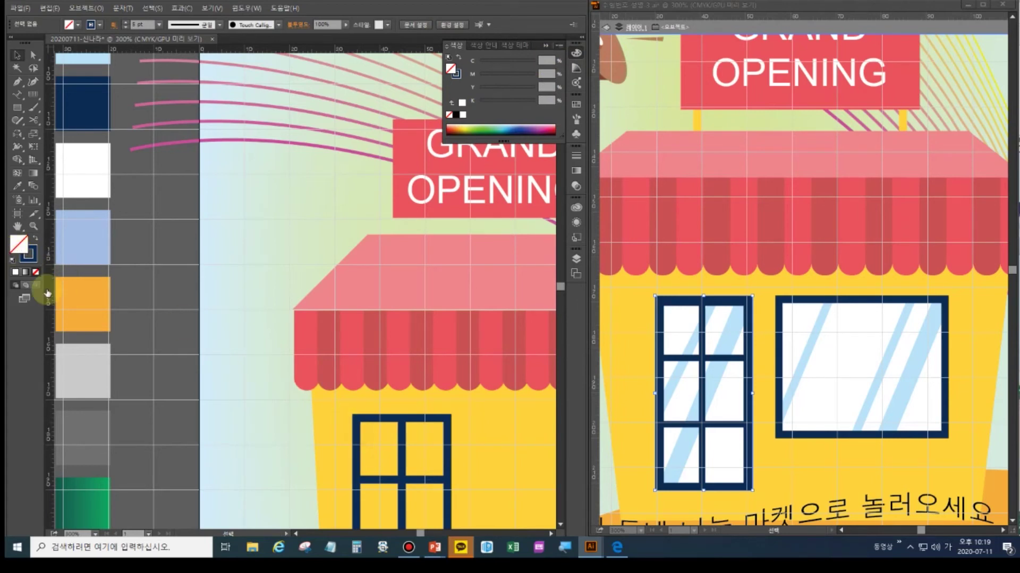
{"action": "left_click", "coordinate": [18, 57]}
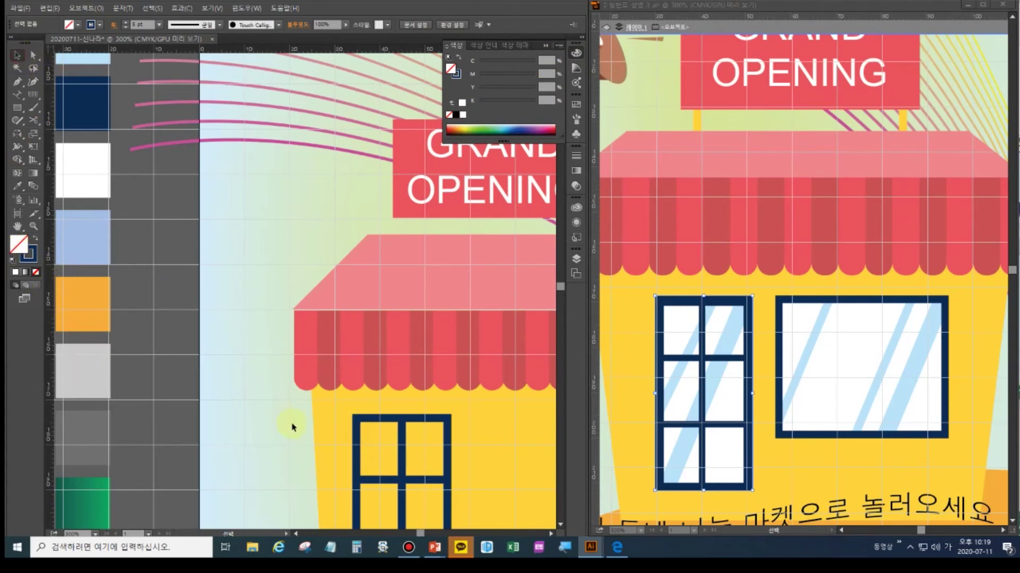
Delete the navy six-pane door grid from the yellow shop wall.
{"action": "left_click_drag", "start_coordinate": [391, 471], "coordinate": [374, 296]}
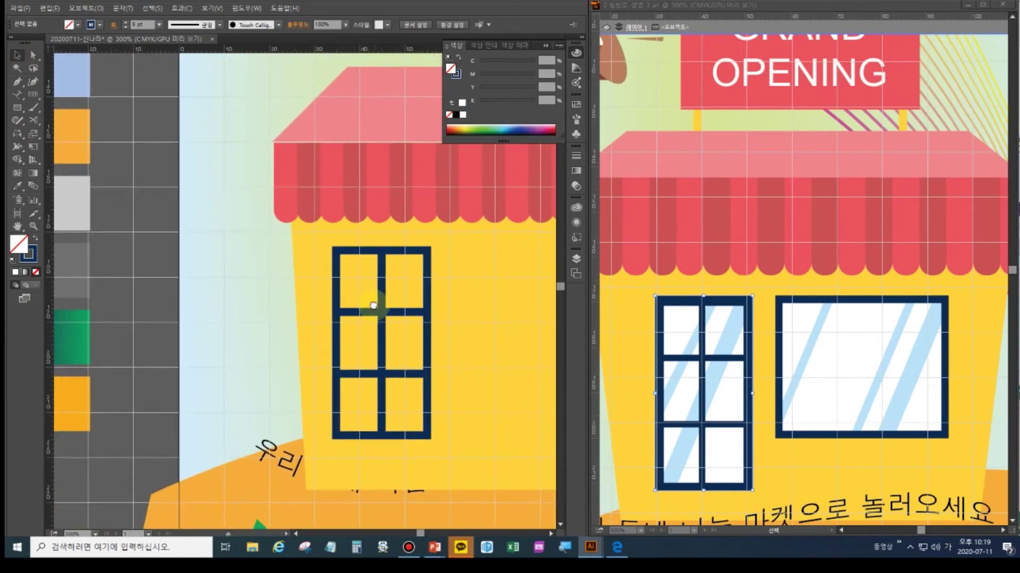
{"action": "left_click", "coordinate": [18, 55]}
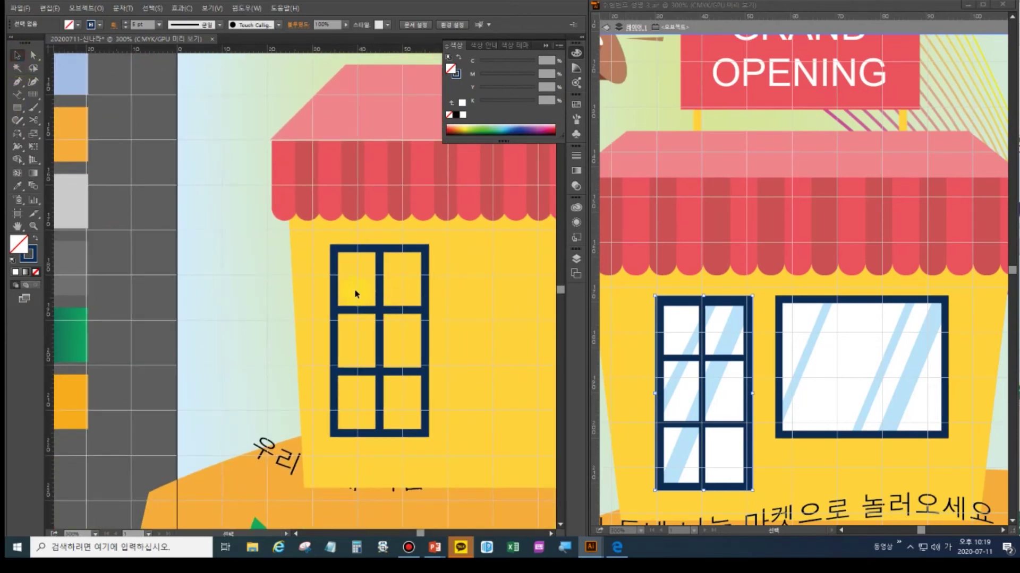
{"action": "left_click", "coordinate": [334, 281]}
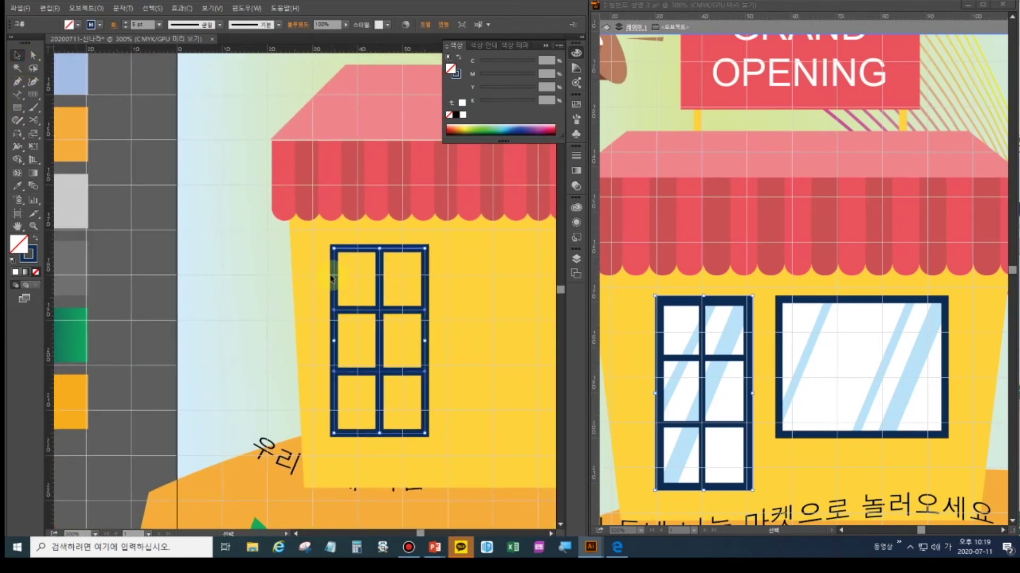
{"action": "key", "text": "Delete"}
Draw a tall door rectangle on the yellow shop wall and turn its navy outline colour into the fill, with no stroke.
{"action": "left_click", "coordinate": [18, 107]}
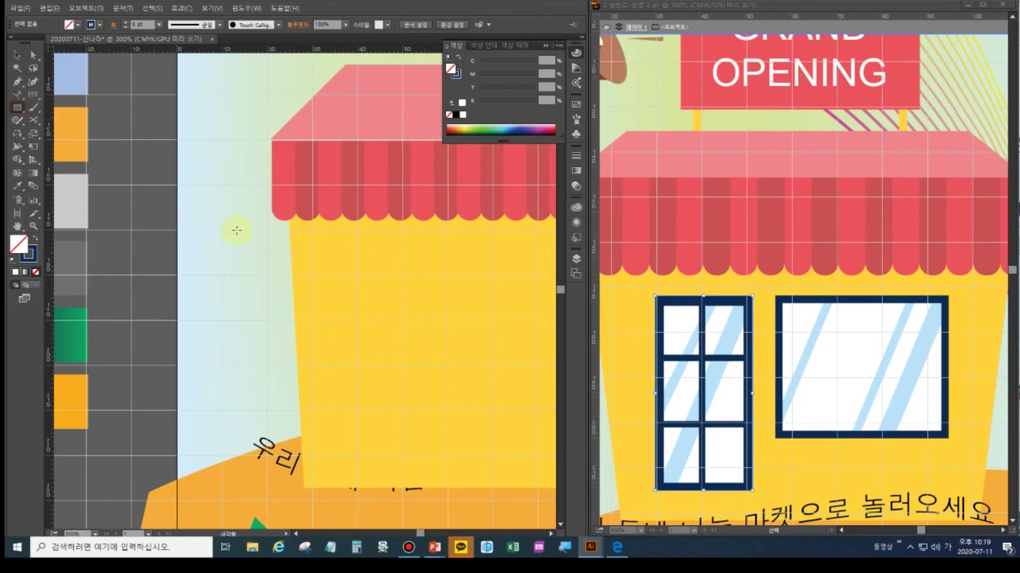
{"action": "left_click_drag", "start_coordinate": [332, 249], "coordinate": [425, 430]}
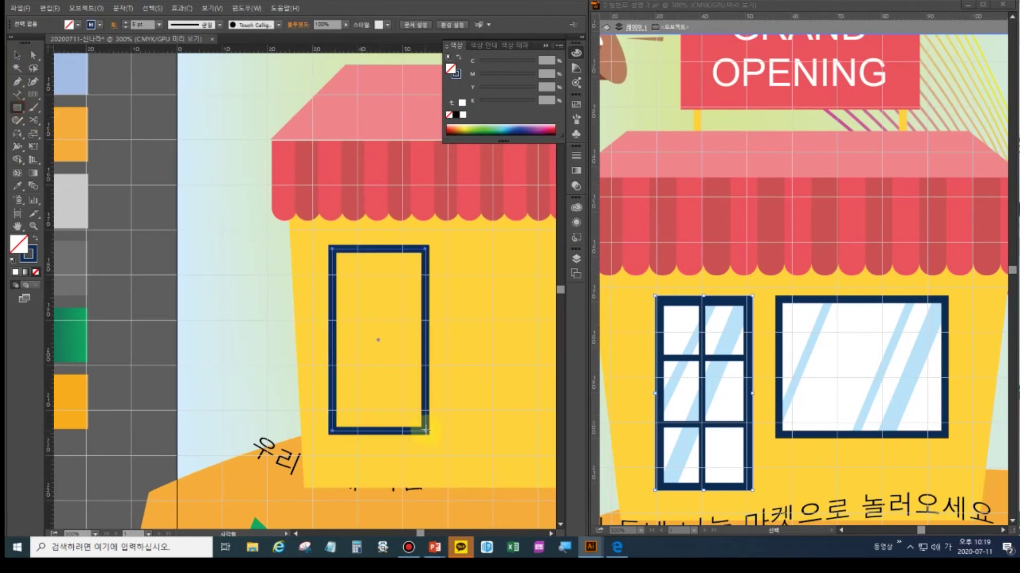
{"action": "left_click", "coordinate": [34, 239]}
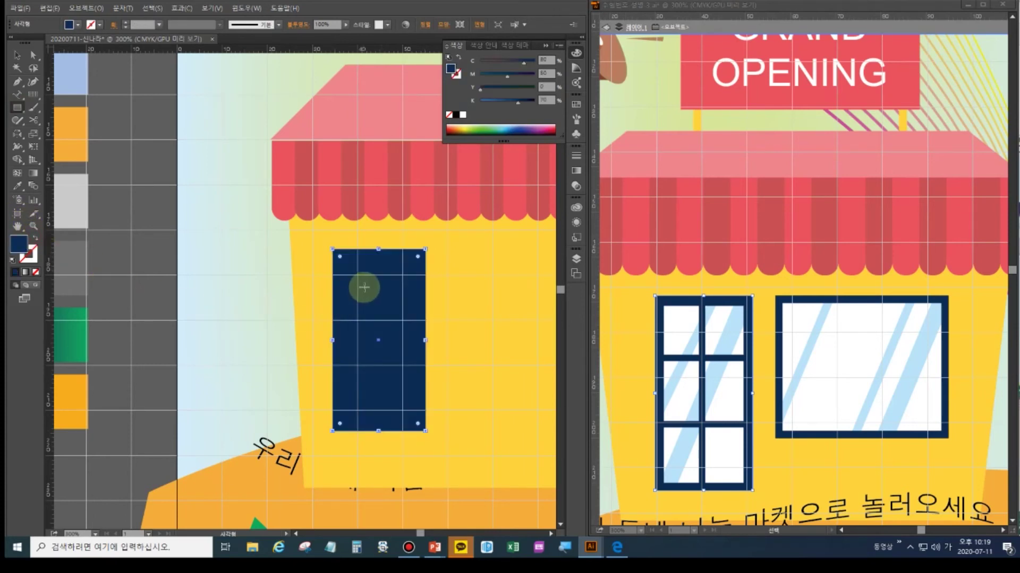
Make a uniformly scaled 80% copy of the navy door rectangle and fill the copy white.
{"action": "left_click", "coordinate": [20, 60]}
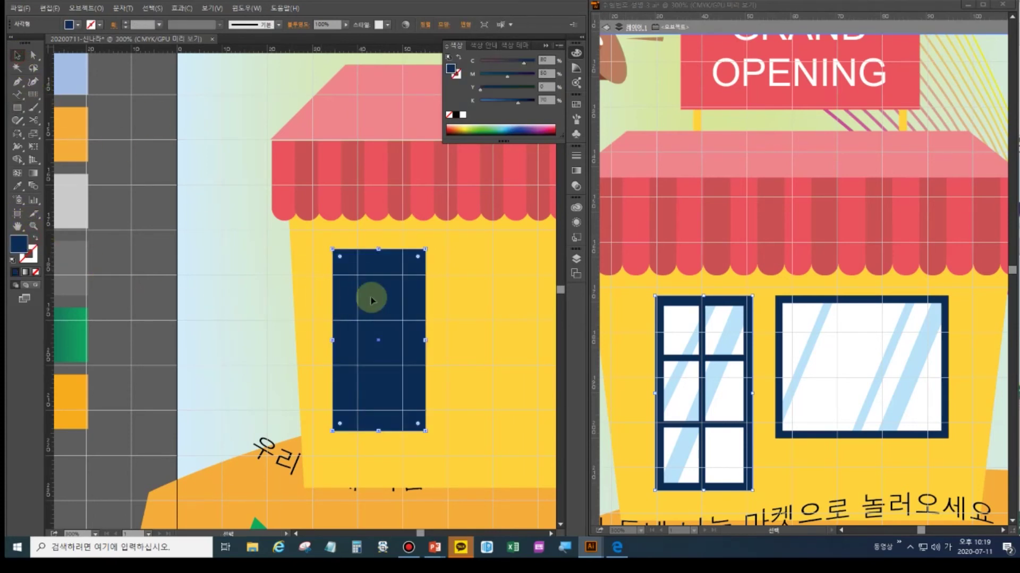
{"action": "left_click", "coordinate": [34, 135]}
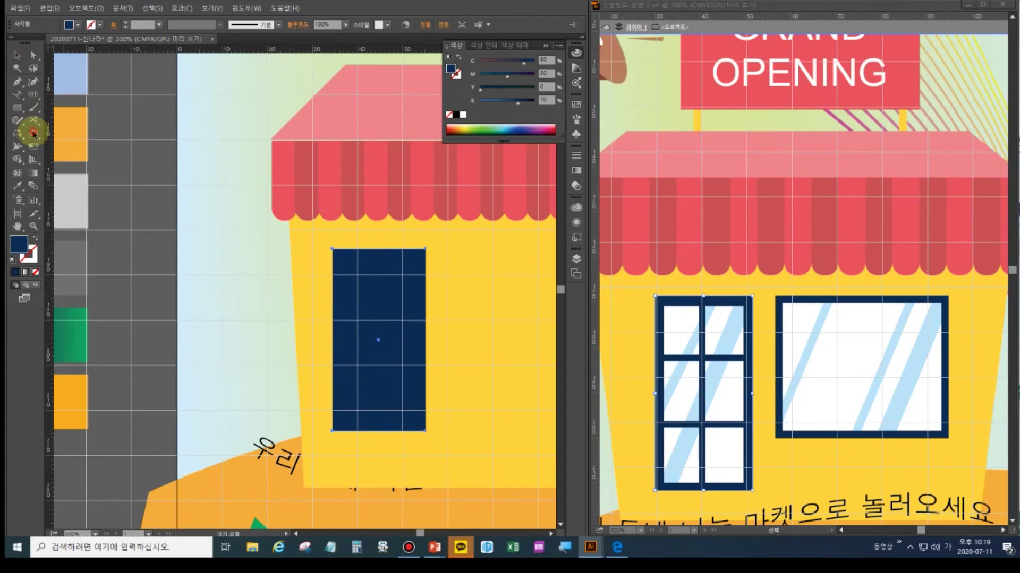
{"action": "double_click", "coordinate": [34, 135]}
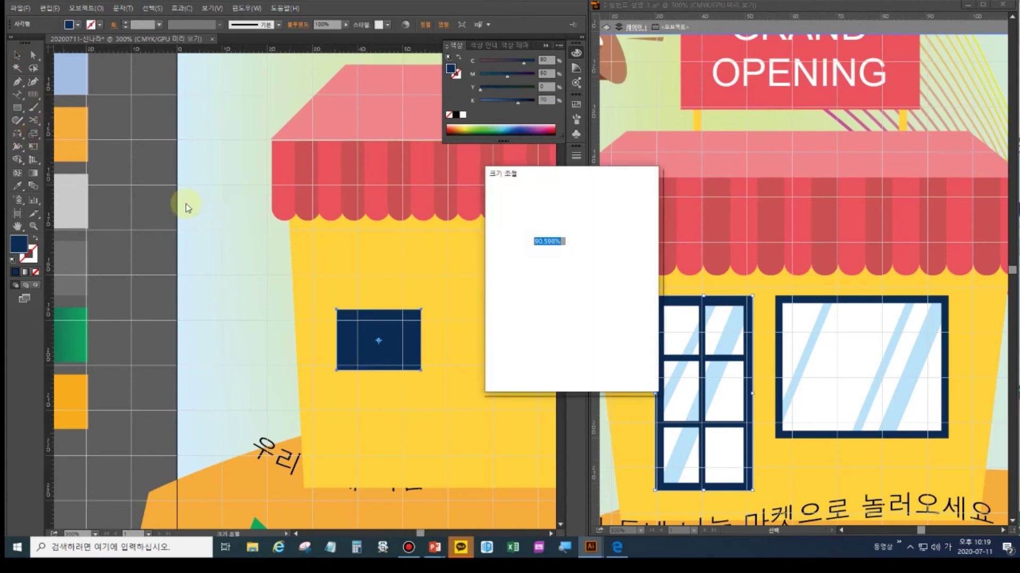
{"action": "left_click", "coordinate": [511, 215]}
{"action": "left_click", "coordinate": [557, 214]}
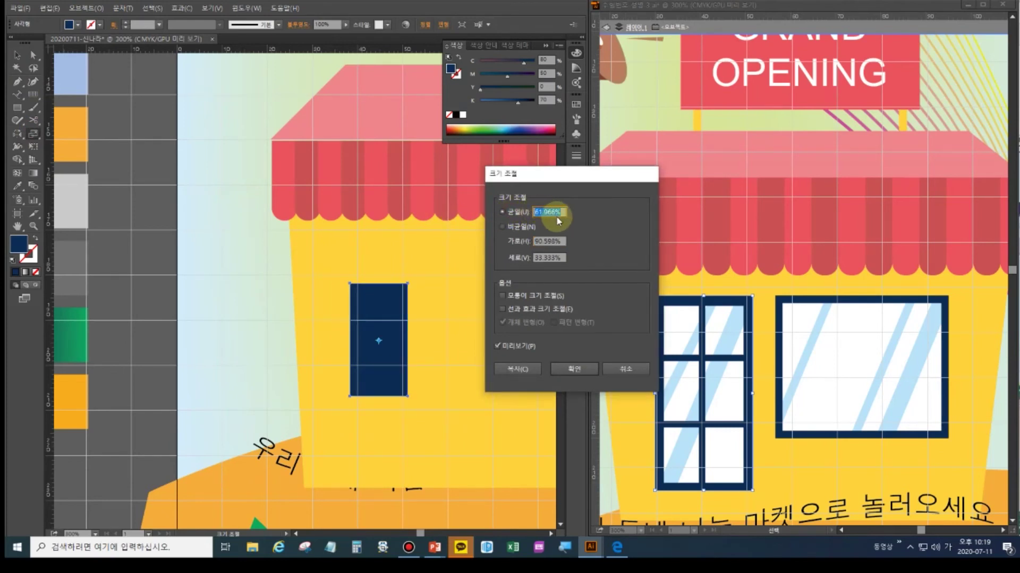
{"action": "type", "text": "80"}
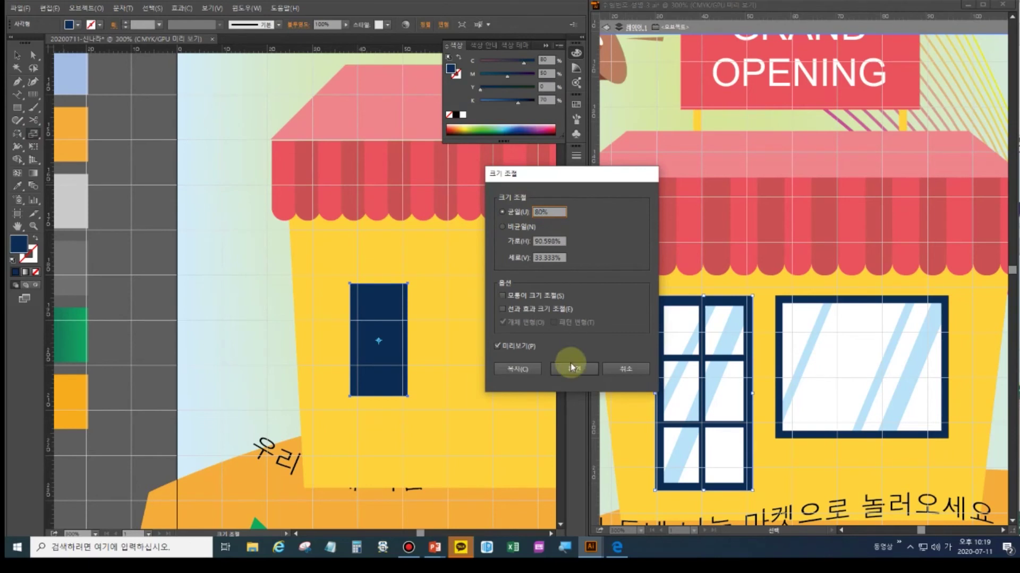
{"action": "left_click", "coordinate": [525, 365]}
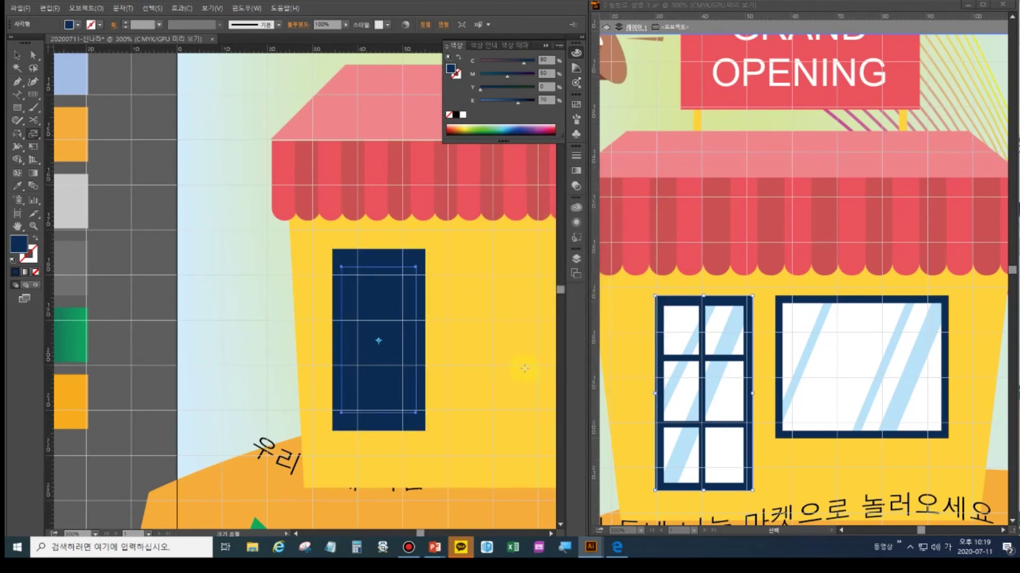
{"action": "key", "text": "v"}
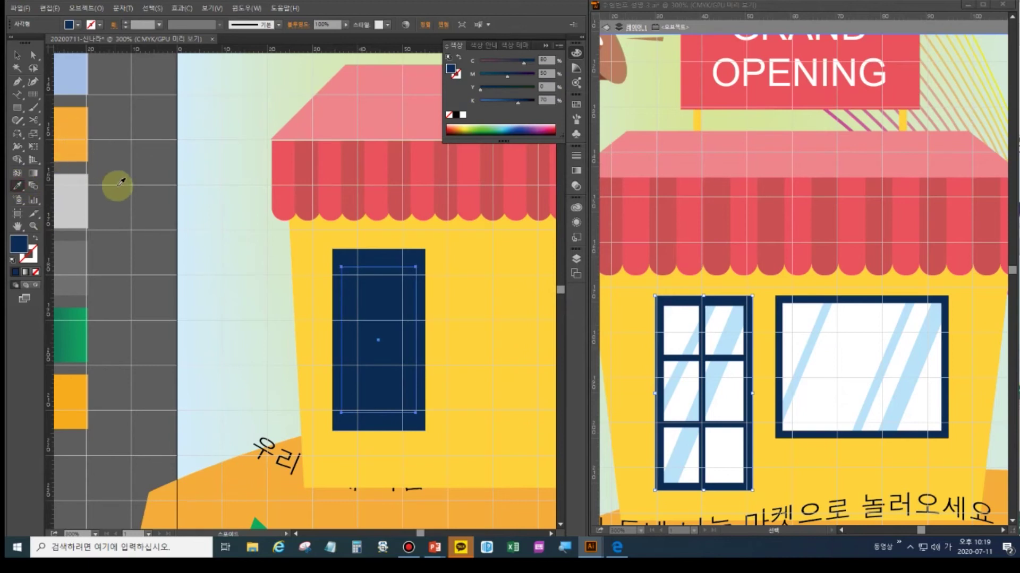
{"action": "left_click", "coordinate": [463, 115]}
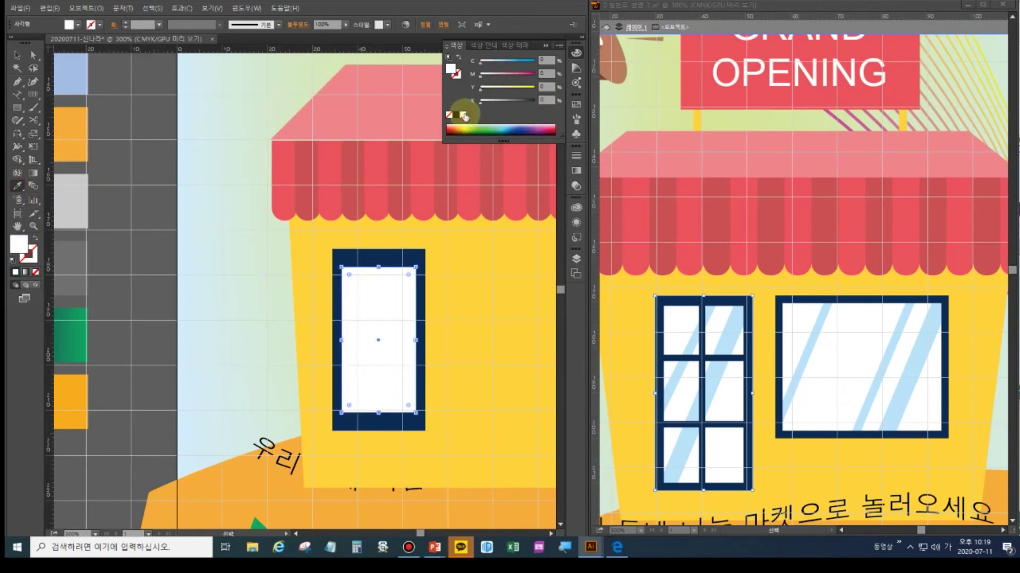
Stretch the white door panel vertically about its centre so the navy border is evenly thin all around.
{"action": "left_click", "coordinate": [33, 55]}
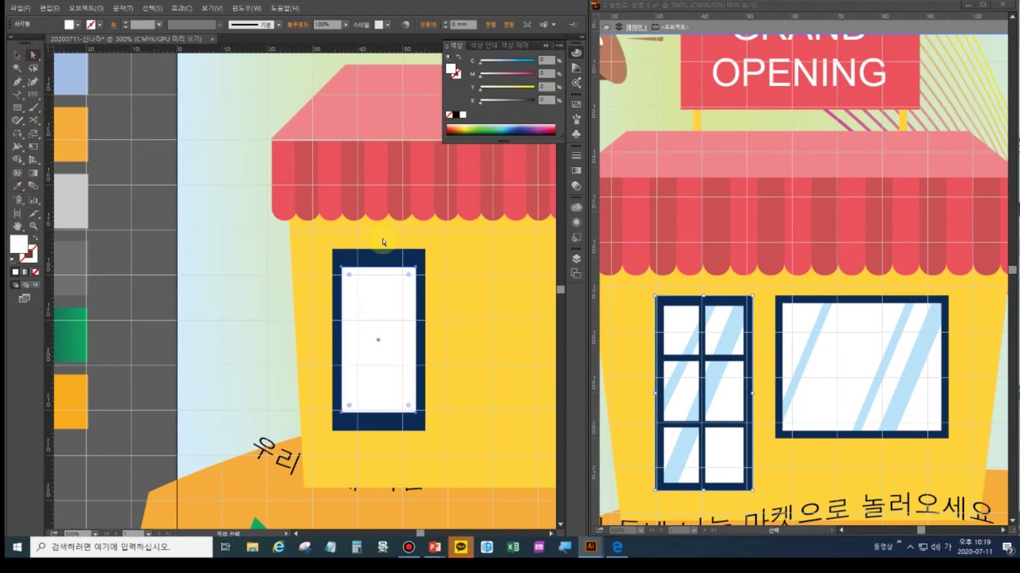
{"action": "left_click", "coordinate": [17, 54]}
{"action": "left_click", "coordinate": [380, 268]}
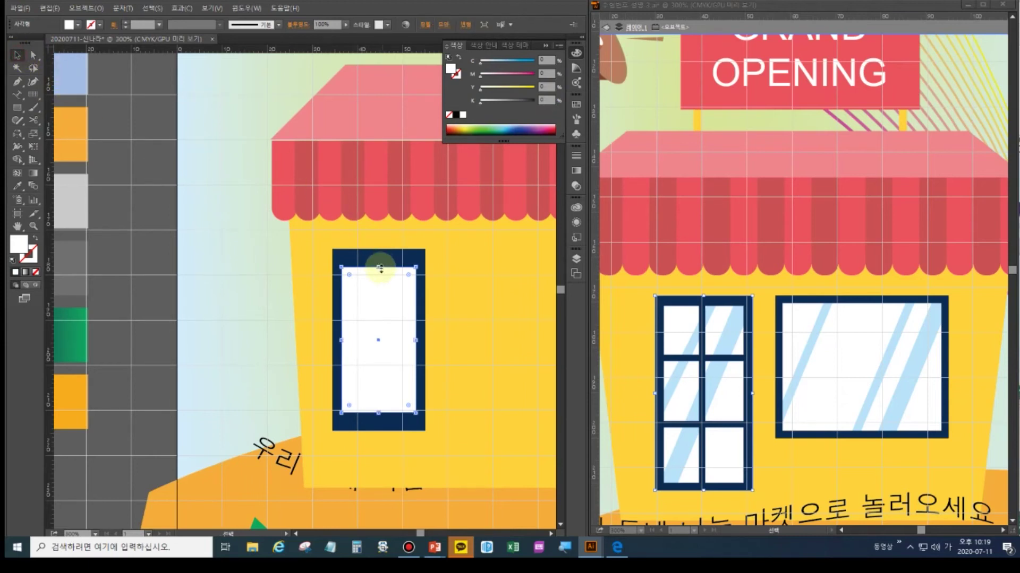
{"action": "left_click_drag", "start_coordinate": [378, 267], "coordinate": [378, 257]}
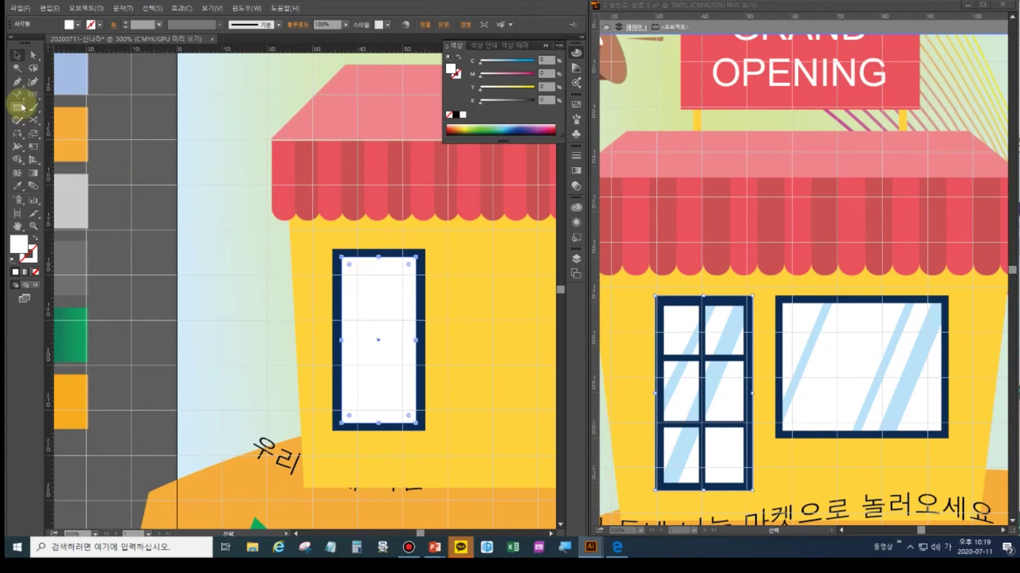
Draw a vertical line down the middle of the white door panel with the Line Segment tool.
{"action": "left_click", "coordinate": [33, 96]}
{"action": "left_click_drag", "start_coordinate": [33, 95], "coordinate": [58, 73]}
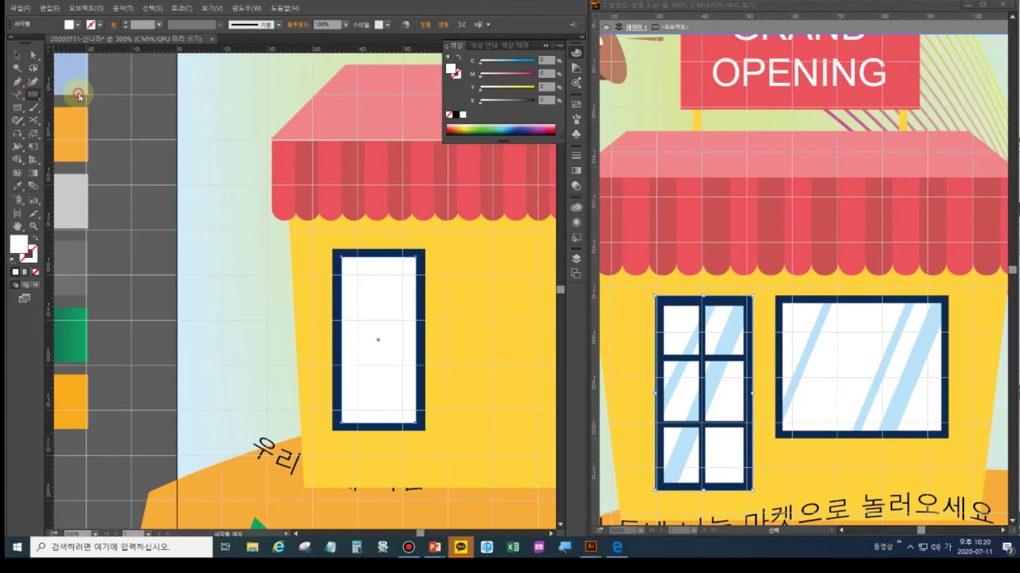
{"action": "left_click", "coordinate": [248, 287]}
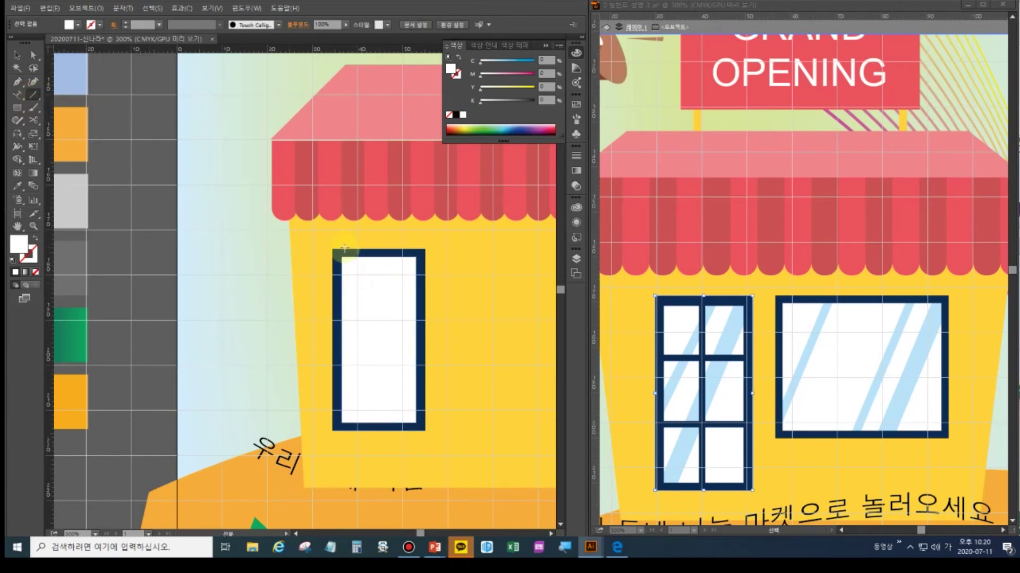
{"action": "left_click_drag", "start_coordinate": [377, 258], "coordinate": [376, 427]}
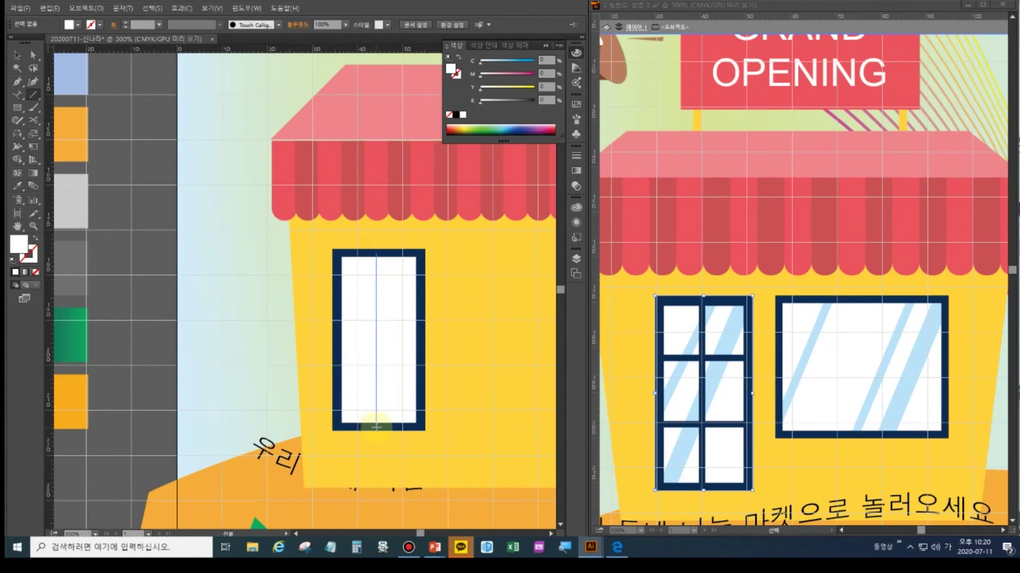
Give the door's vertical dividing line a 4 pt stroke in the navy of the palette swatch, with no fill.
{"action": "left_click", "coordinate": [29, 259]}
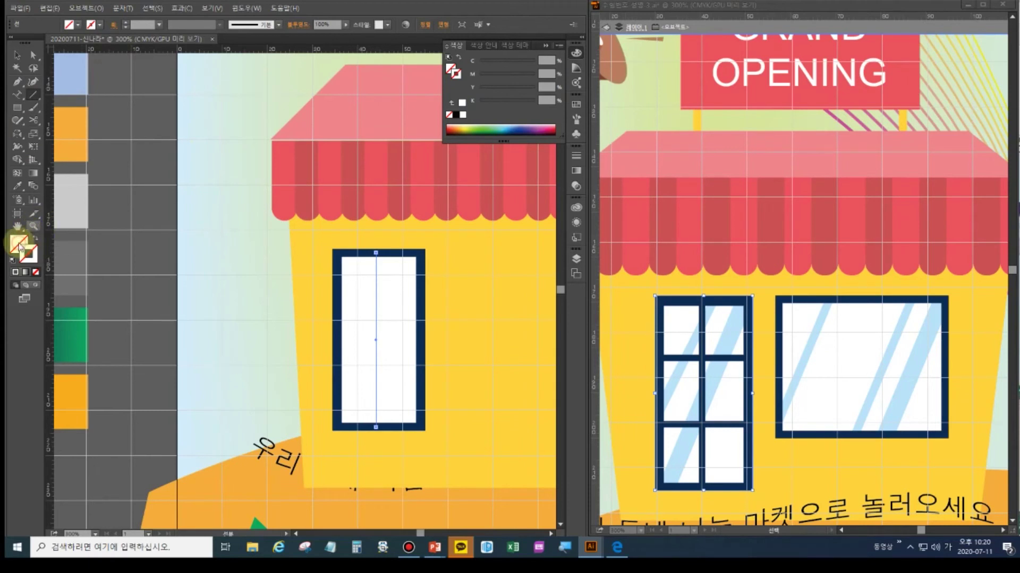
{"action": "left_click_drag", "start_coordinate": [119, 141], "coordinate": [173, 228]}
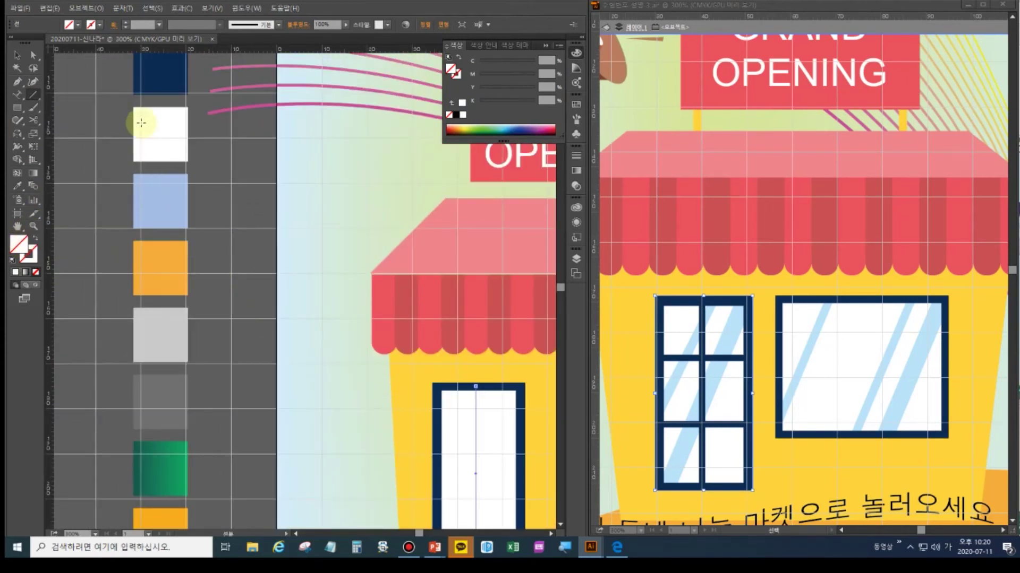
{"action": "left_click", "coordinate": [18, 186]}
{"action": "left_click", "coordinate": [162, 72]}
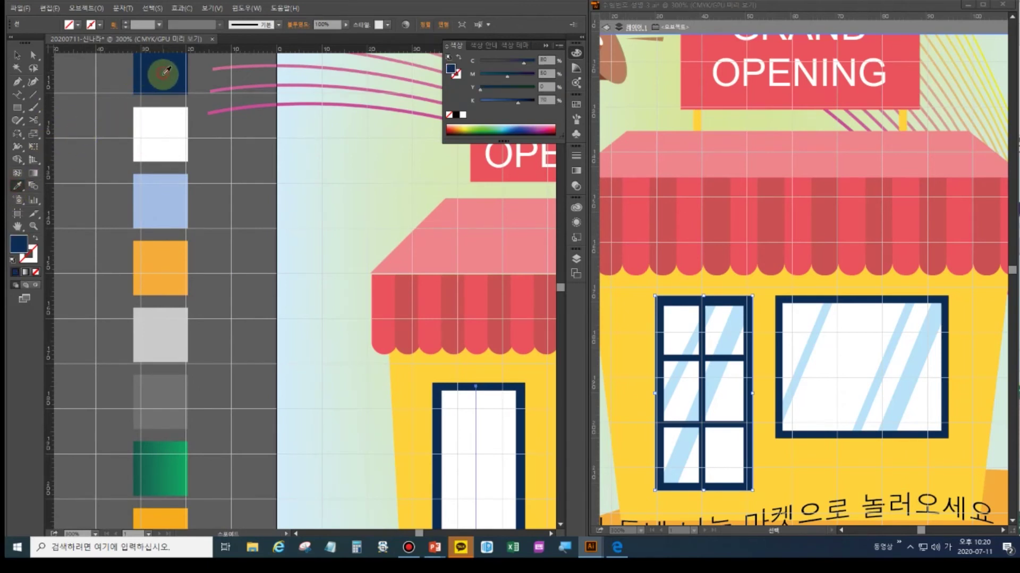
{"action": "left_click", "coordinate": [35, 240]}
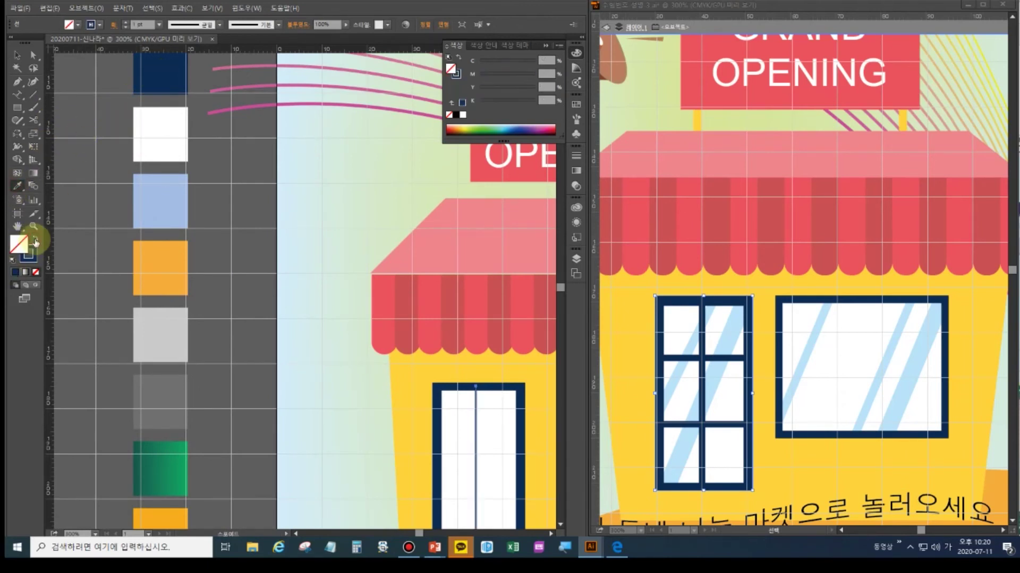
{"action": "left_click", "coordinate": [127, 23]}
{"action": "left_click", "coordinate": [126, 24]}
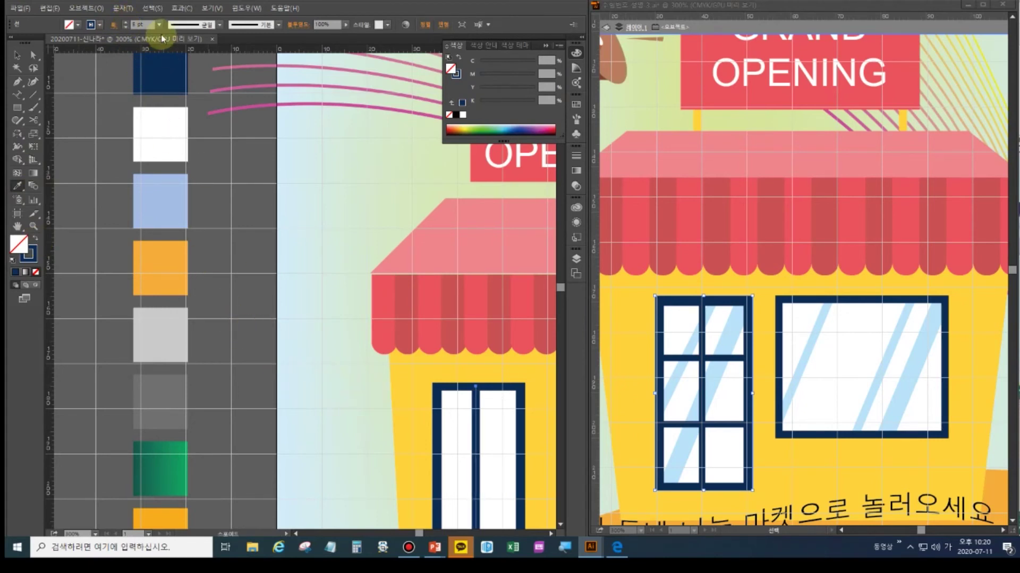
{"action": "left_click", "coordinate": [127, 26]}
{"action": "left_click_drag", "start_coordinate": [351, 398], "coordinate": [296, 279]}
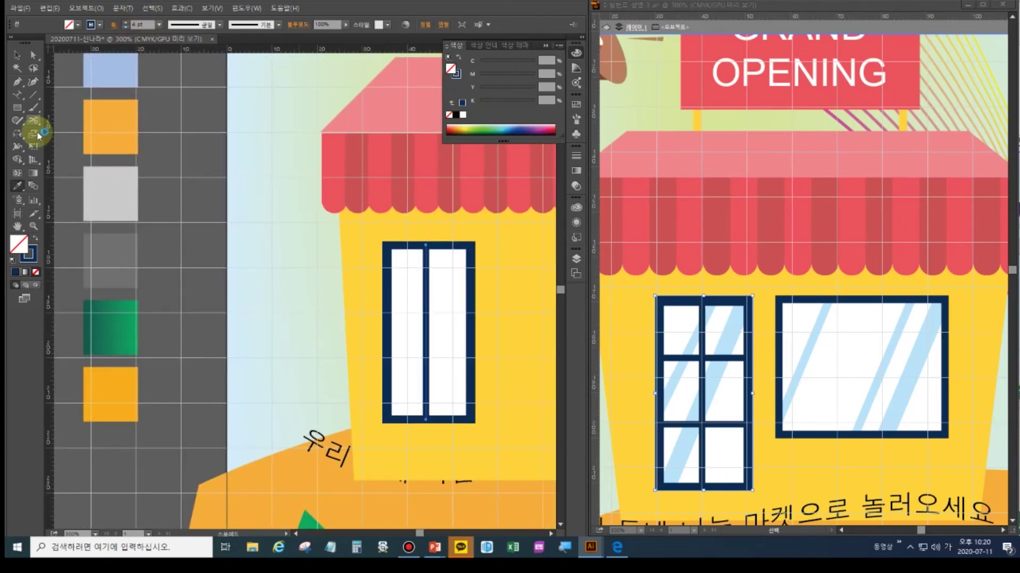
Draw two horizontal navy 4 pt lines across the white door panel, splitting it into three rows of panes.
{"action": "left_click", "coordinate": [28, 254]}
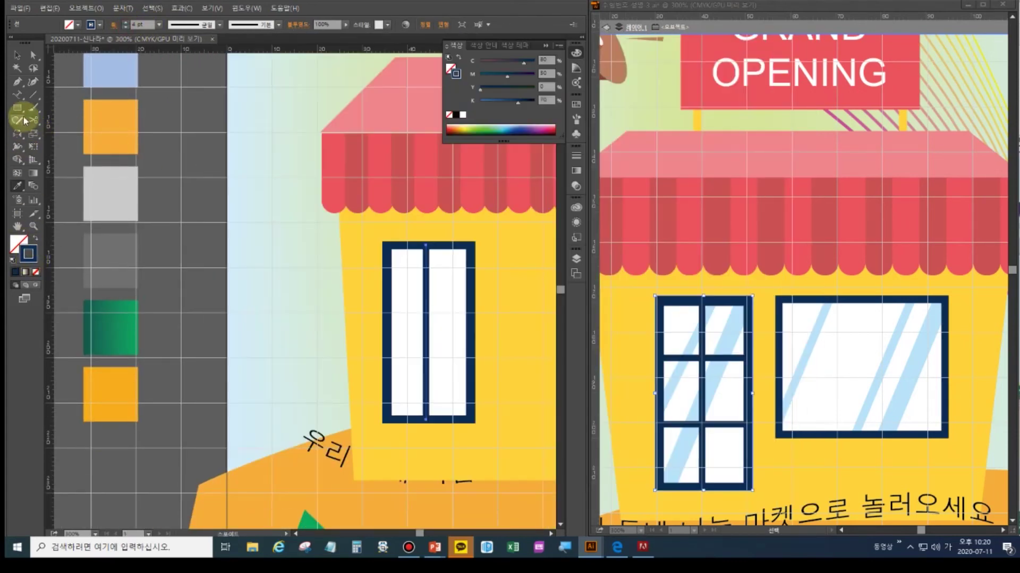
{"action": "left_click", "coordinate": [33, 94]}
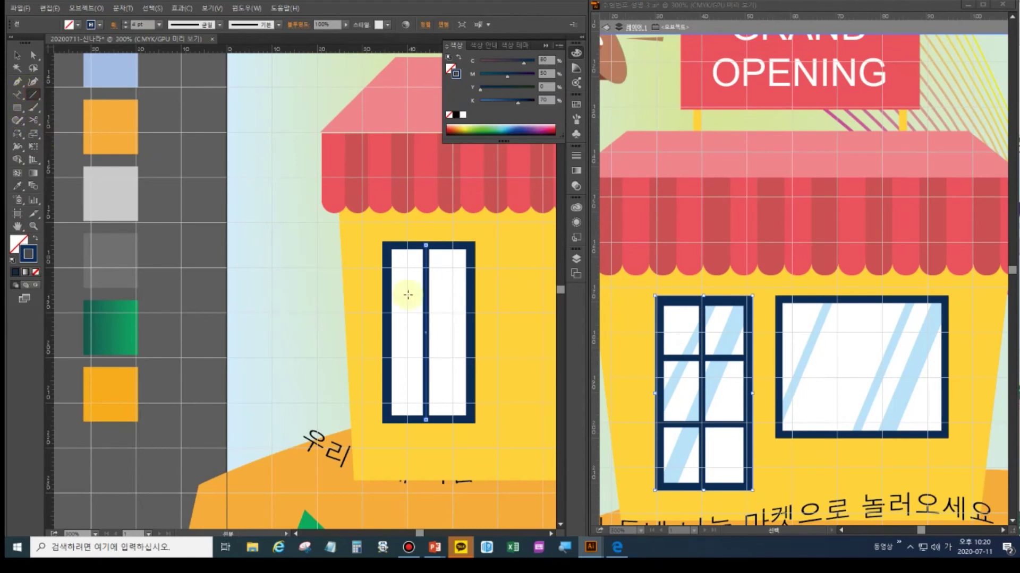
{"action": "left_click_drag", "start_coordinate": [388, 297], "coordinate": [469, 297]}
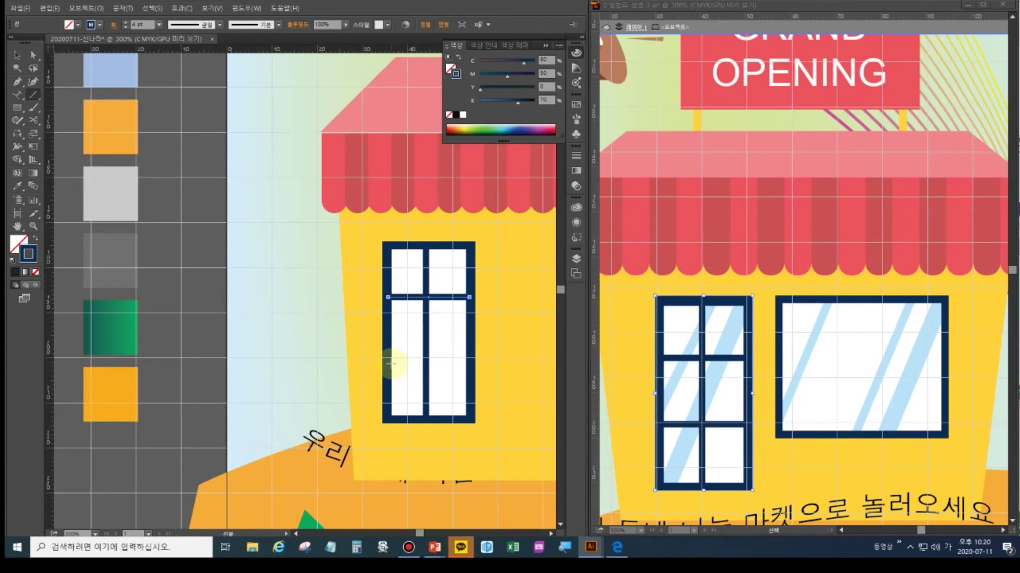
{"action": "left_click_drag", "start_coordinate": [390, 364], "coordinate": [467, 364]}
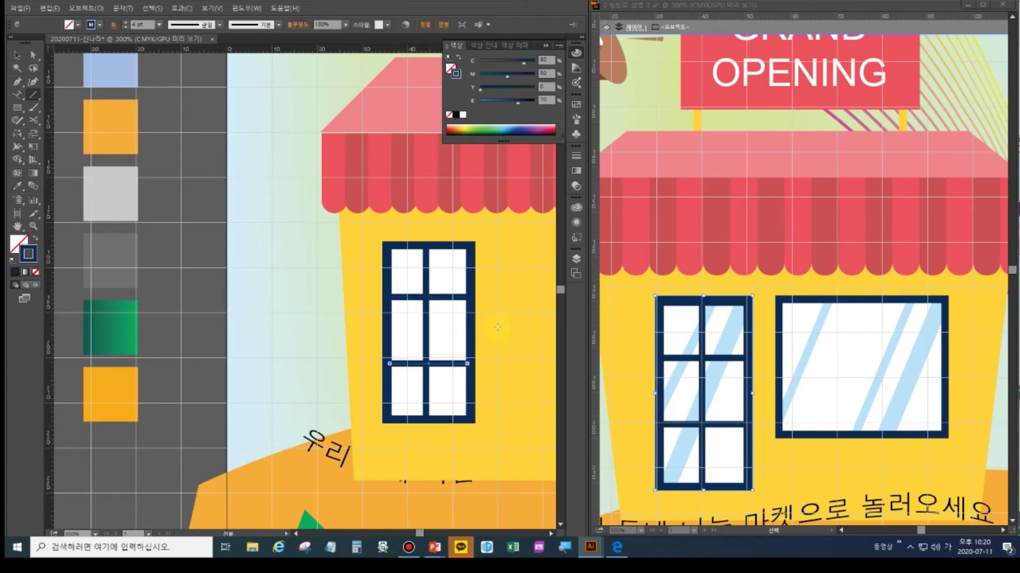
Nudge the door's vertical dividing line slightly to the right so it sits in the middle of the panel.
{"action": "left_click", "coordinate": [18, 58]}
{"action": "left_click", "coordinate": [422, 268]}
{"action": "left_click", "coordinate": [313, 254]}
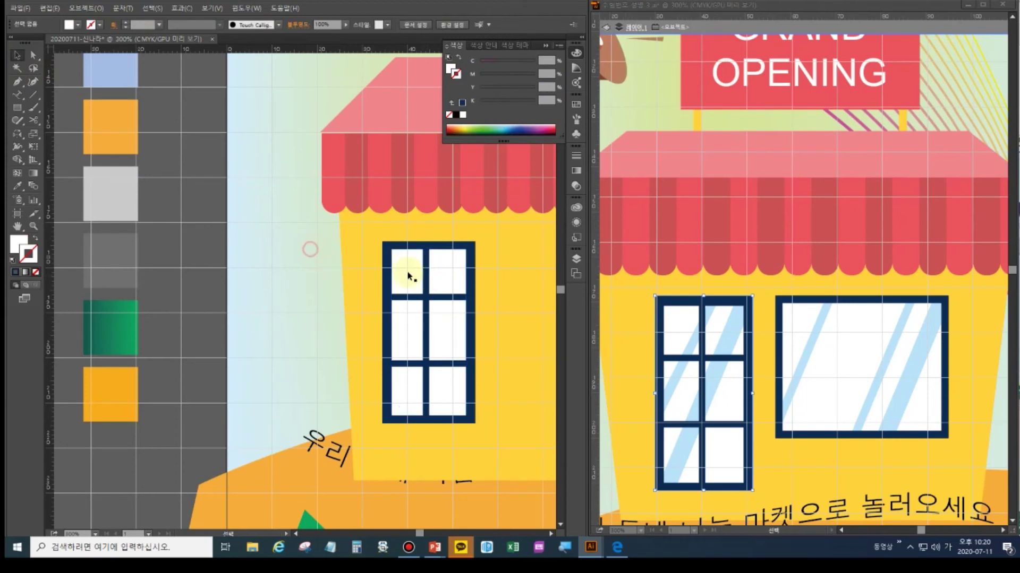
{"action": "left_click", "coordinate": [427, 276]}
{"action": "key", "text": "Right"}
{"action": "key", "text": "Right"}
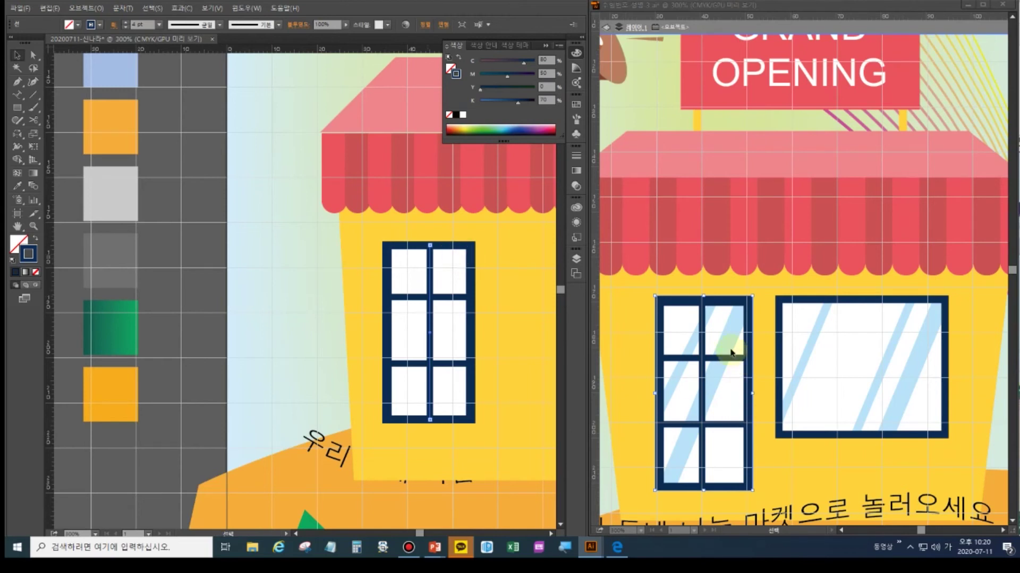
Draw a narrow white rectangle over the door's upper panes and tilt it diagonally across the upper left of the door.
{"action": "left_click", "coordinate": [16, 54]}
{"action": "left_click", "coordinate": [392, 287]}
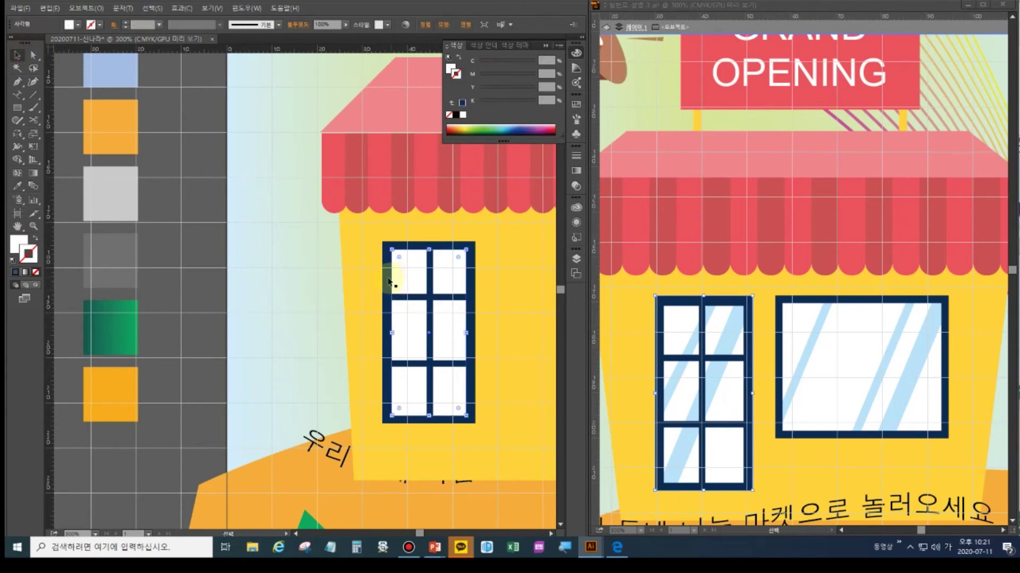
{"action": "left_click", "coordinate": [18, 107]}
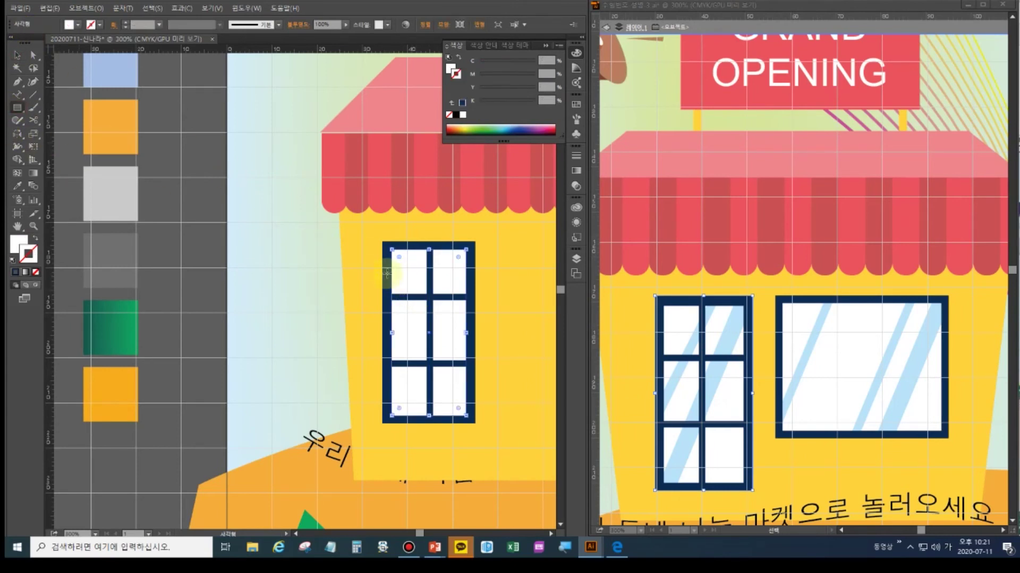
{"action": "left_click_drag", "start_coordinate": [434, 248], "coordinate": [447, 357]}
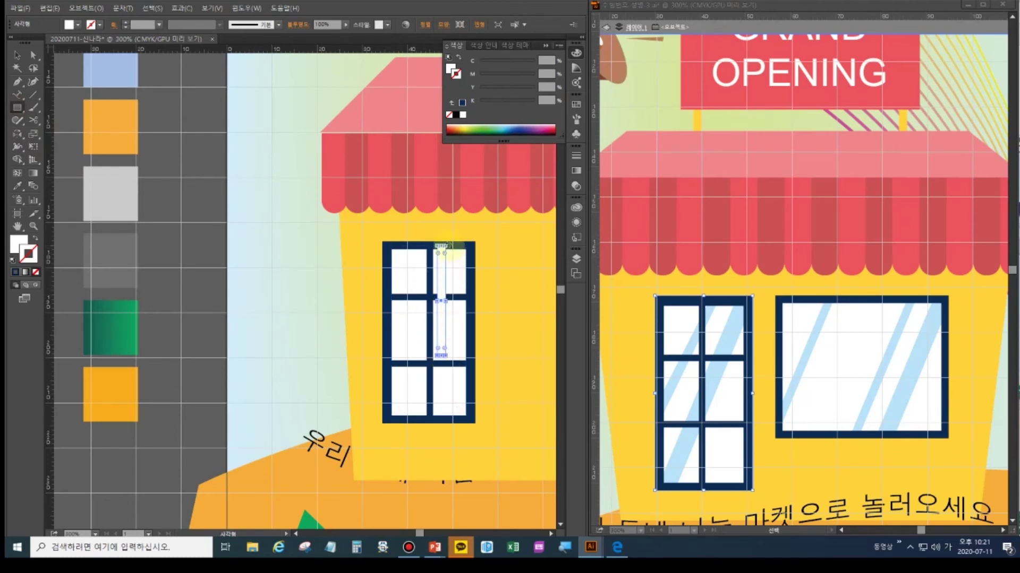
{"action": "left_click_drag", "start_coordinate": [448, 243], "coordinate": [469, 276]}
{"action": "key", "text": "v"}
{"action": "left_click_drag", "start_coordinate": [453, 284], "coordinate": [427, 268]}
Fill the tilted stripe with the light blue of the palette swatch.
{"action": "left_click", "coordinate": [18, 186]}
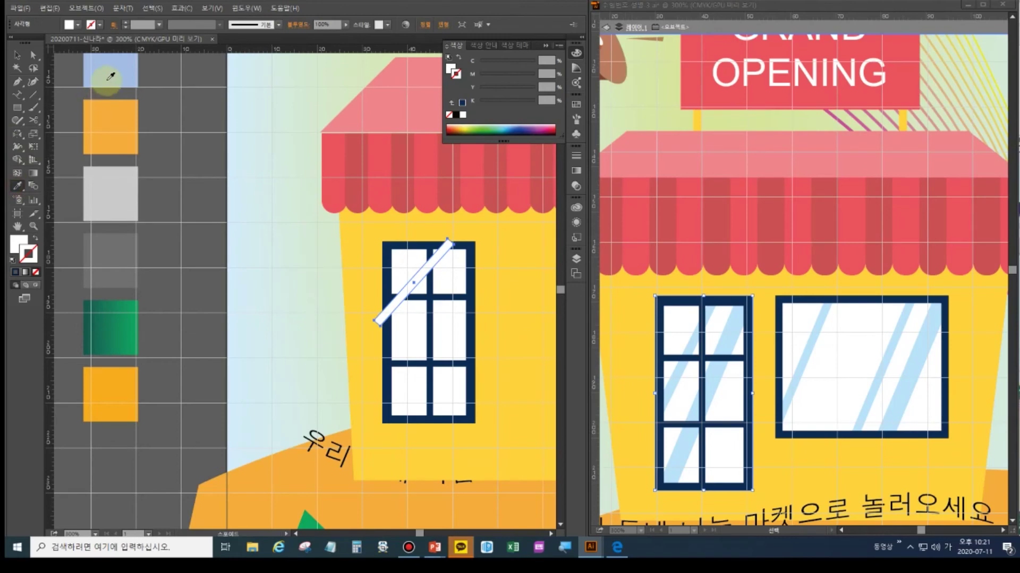
{"action": "left_click_drag", "start_coordinate": [141, 222], "coordinate": [113, 435]}
{"action": "left_click", "coordinate": [101, 89]}
{"action": "left_click_drag", "start_coordinate": [288, 464], "coordinate": [275, 150]}
Reshape the light blue stripe by its corner points so its ends meet the white panel's left and top edges.
{"action": "left_click", "coordinate": [34, 55]}
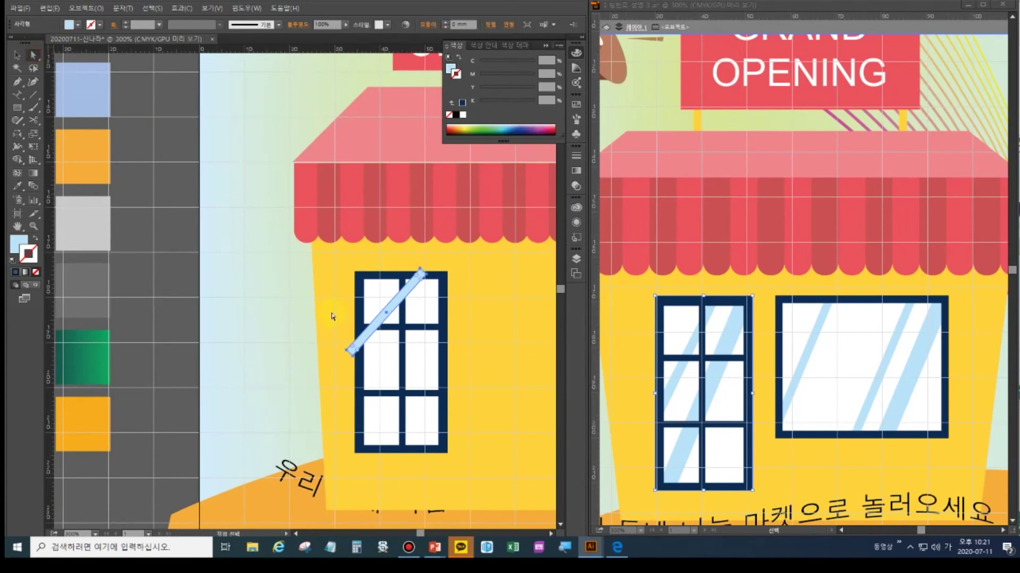
{"action": "mouse_move", "coordinate": [353, 360]}
{"action": "left_mouse_down"}
{"action": "mouse_move", "coordinate": [364, 352]}
{"action": "mouse_move", "coordinate": [366, 364]}
{"action": "left_mouse_up"}
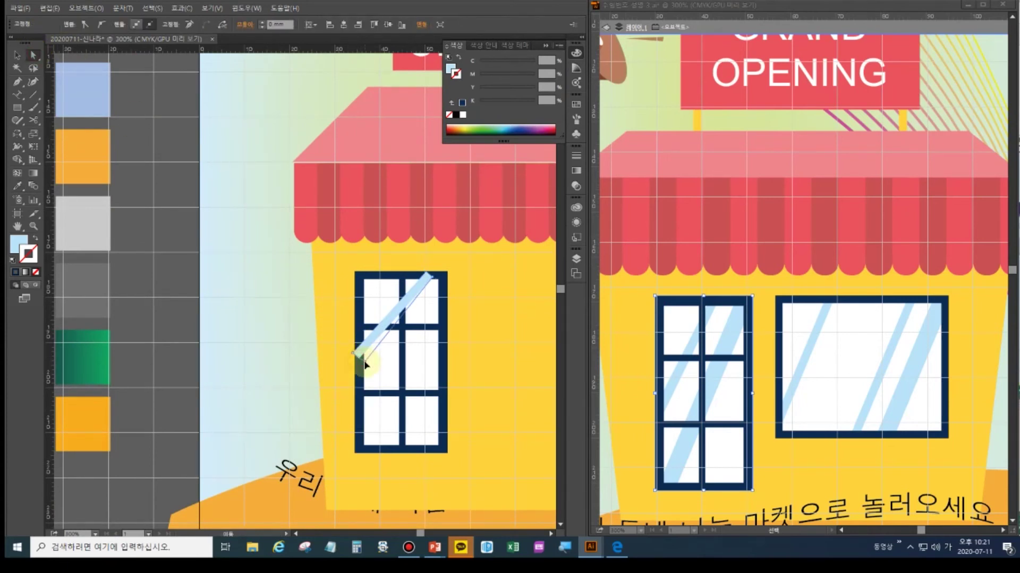
{"action": "left_click_drag", "start_coordinate": [365, 365], "coordinate": [360, 353]}
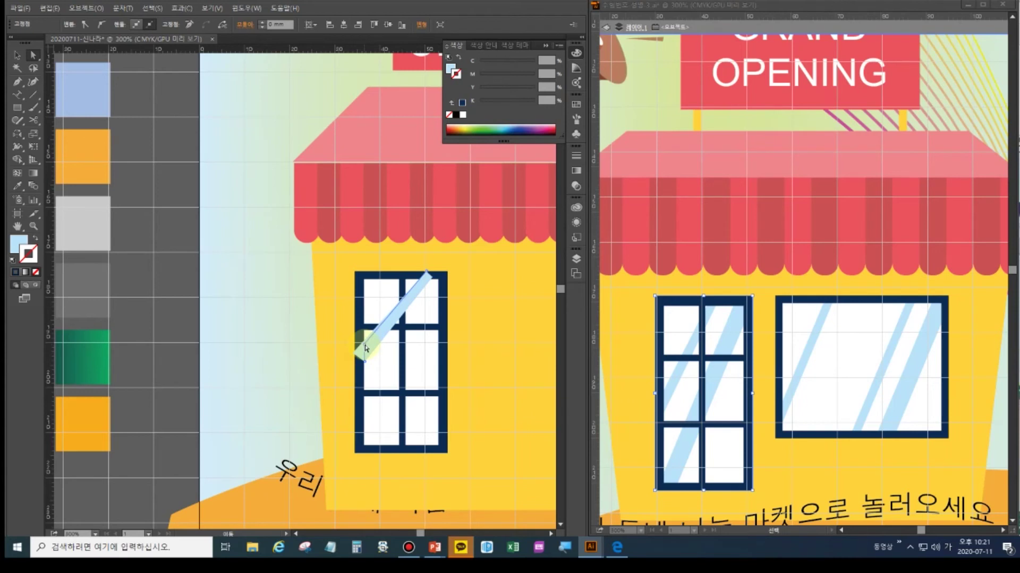
{"action": "left_click_drag", "start_coordinate": [433, 281], "coordinate": [415, 278]}
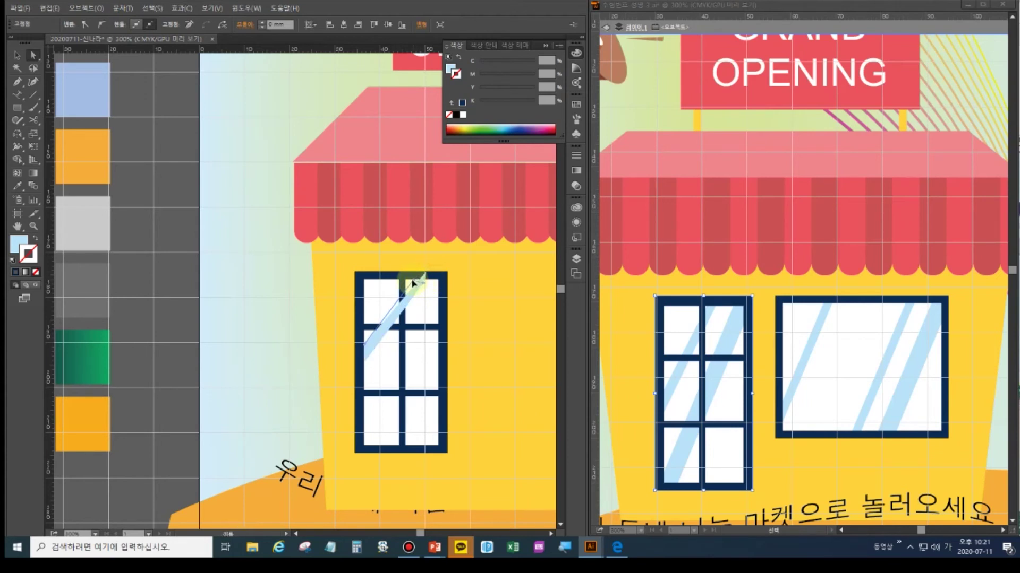
{"action": "left_click_drag", "start_coordinate": [410, 281], "coordinate": [419, 283]}
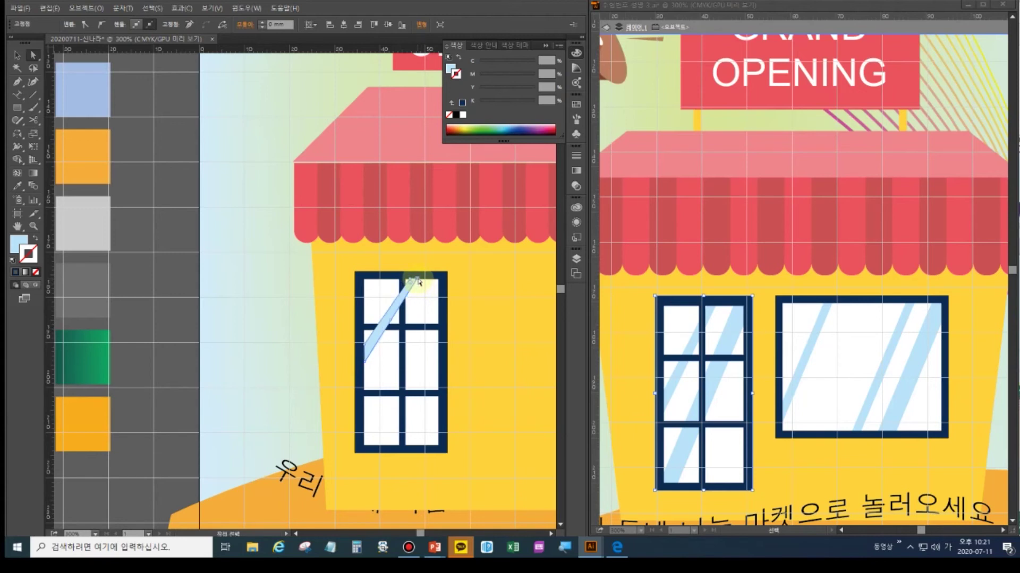
Copy the light blue stripe to the right and move its upper corner point to the white panel's top right corner.
{"action": "left_click", "coordinate": [390, 314]}
{"action": "left_click_drag", "start_coordinate": [391, 317], "coordinate": [409, 317]}
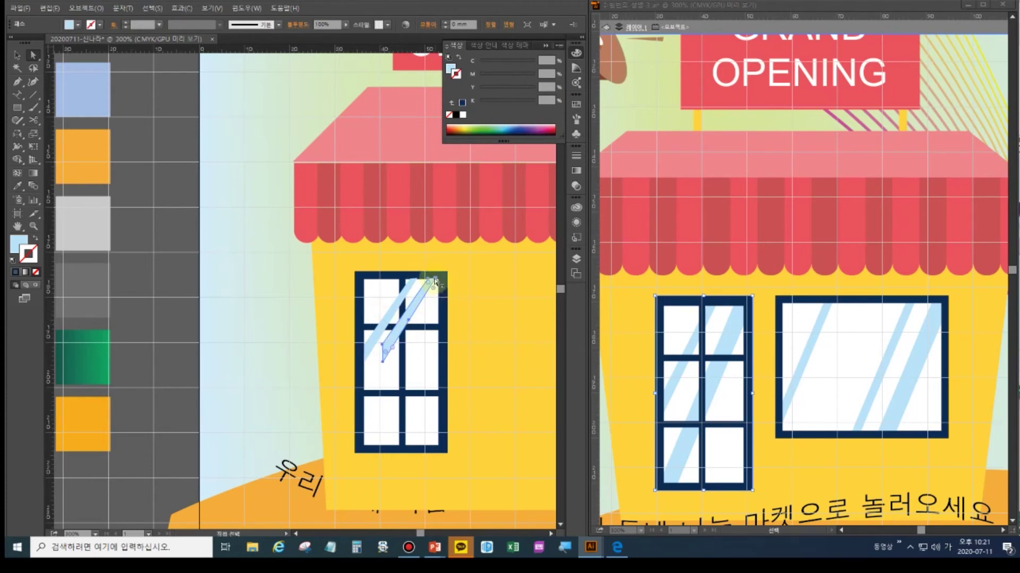
{"action": "left_click", "coordinate": [435, 281]}
{"action": "left_click_drag", "start_coordinate": [435, 281], "coordinate": [438, 285]}
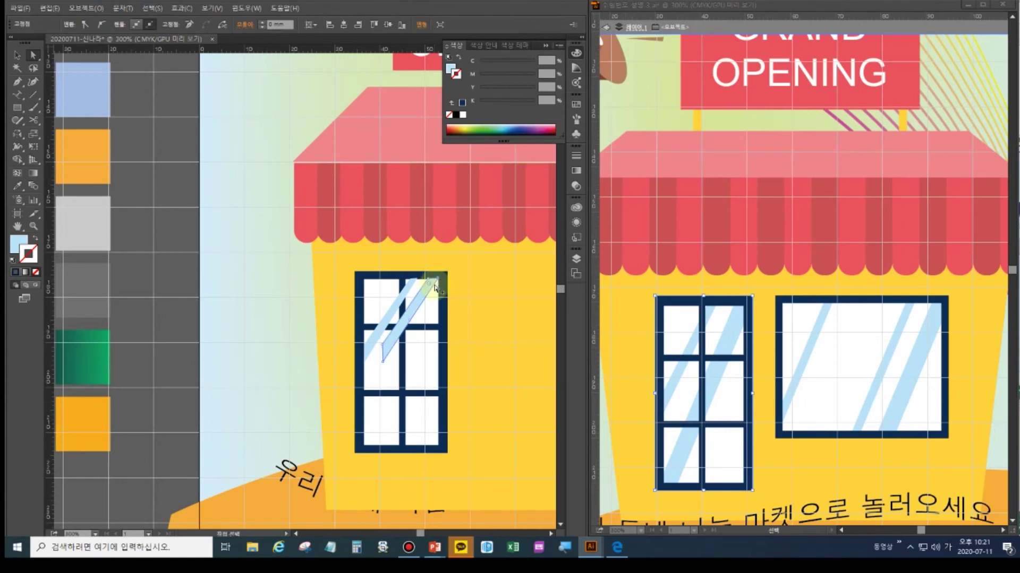
{"action": "left_click_drag", "start_coordinate": [433, 287], "coordinate": [433, 287]}
Add an anchor point near the second stripe's upper end and pull it out to the white panel's right edge.
{"action": "left_click", "coordinate": [23, 83]}
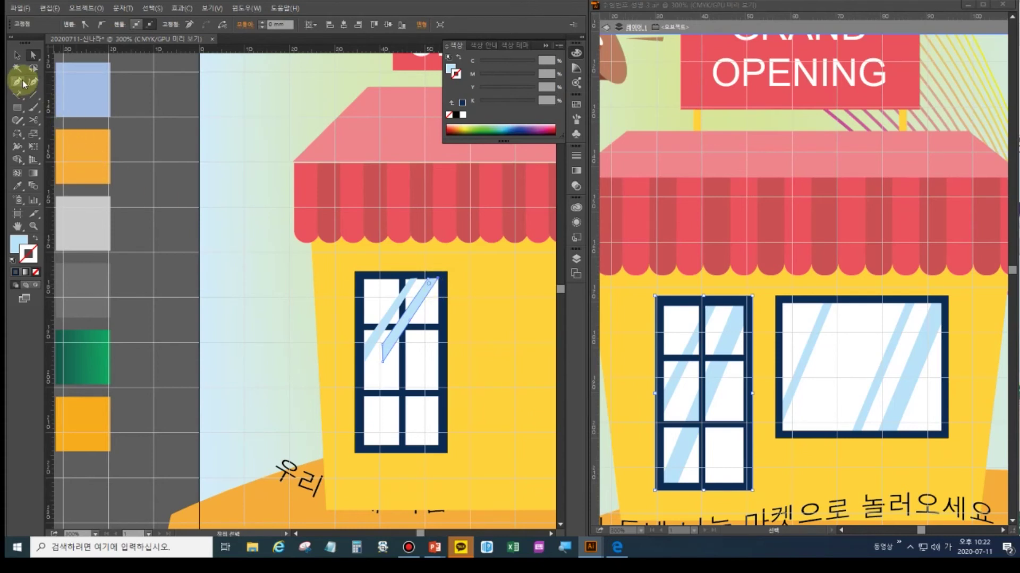
{"action": "left_click_drag", "start_coordinate": [24, 84], "coordinate": [53, 95]}
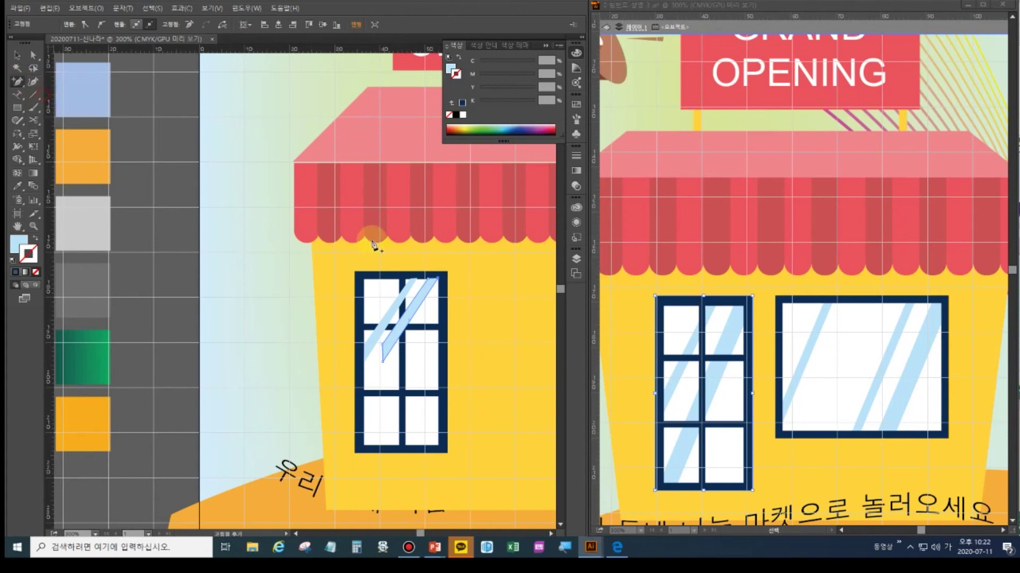
{"action": "left_click", "coordinate": [433, 289]}
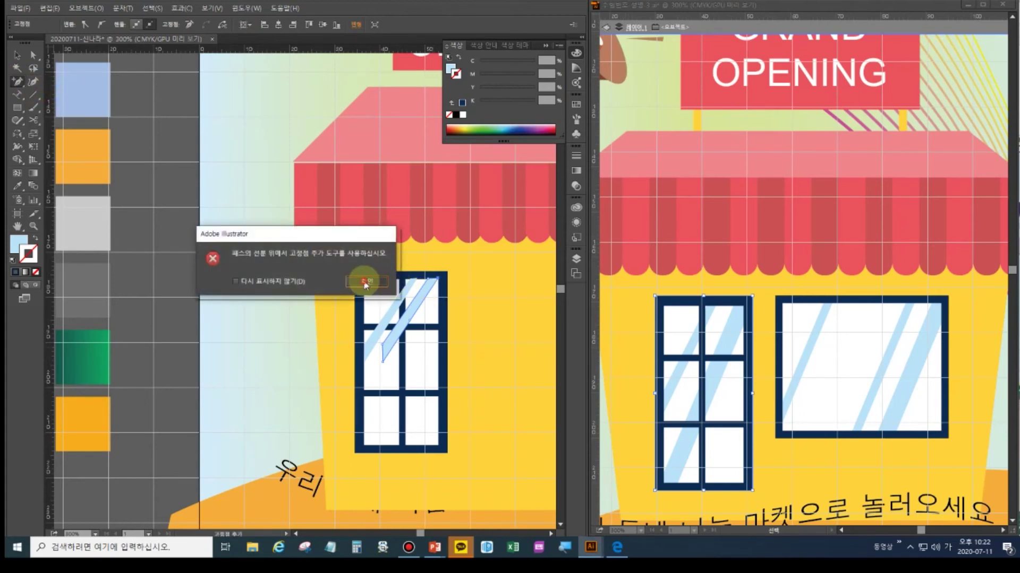
{"action": "left_click", "coordinate": [357, 278]}
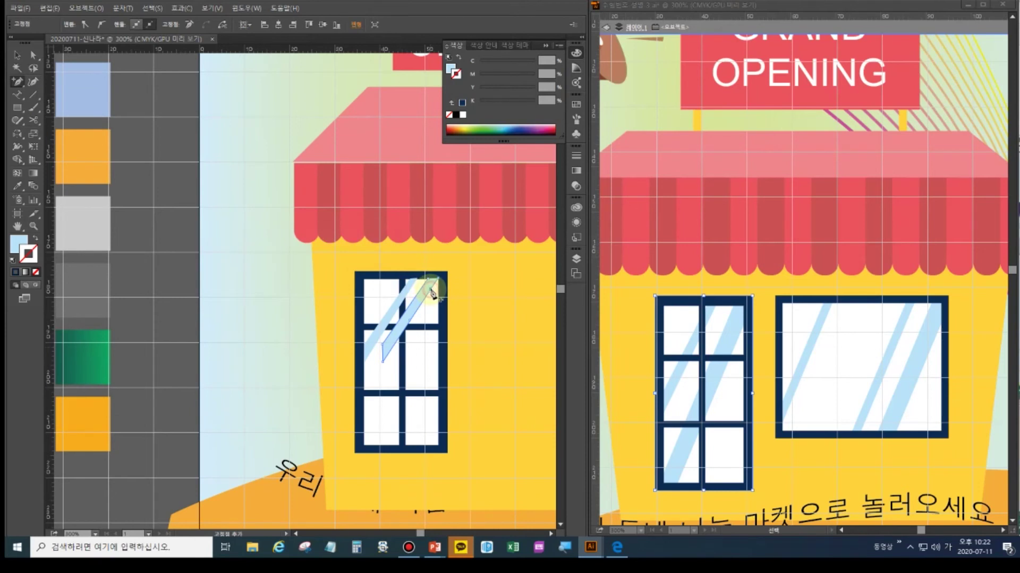
{"action": "left_click", "coordinate": [33, 55]}
{"action": "left_click_drag", "start_coordinate": [430, 289], "coordinate": [438, 290]}
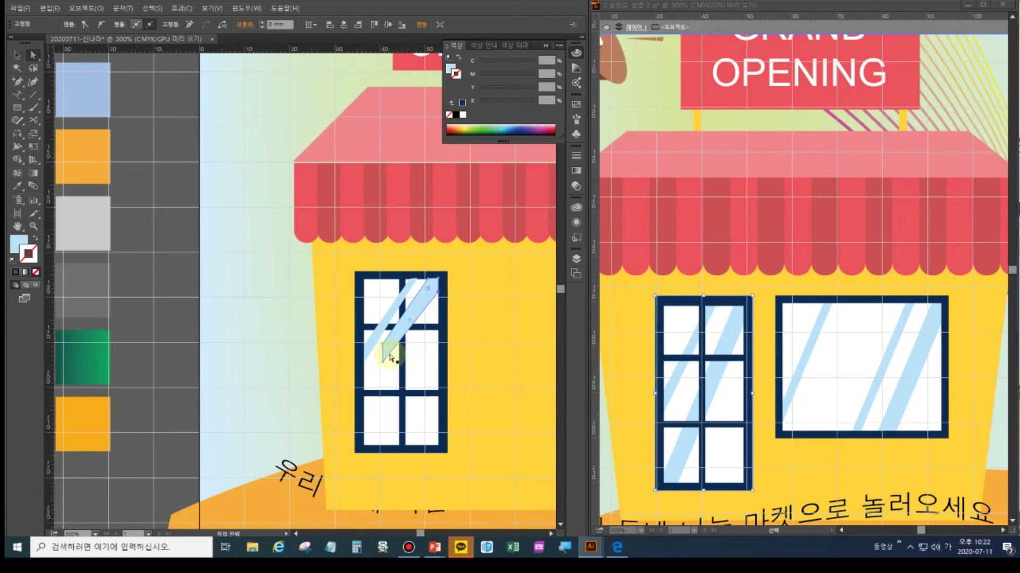
Stretch the second stripe's two lower corner points down to the white panel's bottom left area, keeping the stripe diagonal.
{"action": "left_click_drag", "start_coordinate": [383, 363], "coordinate": [377, 449]}
{"action": "left_click_drag", "start_coordinate": [382, 347], "coordinate": [382, 413]}
{"action": "left_click", "coordinate": [382, 414]}
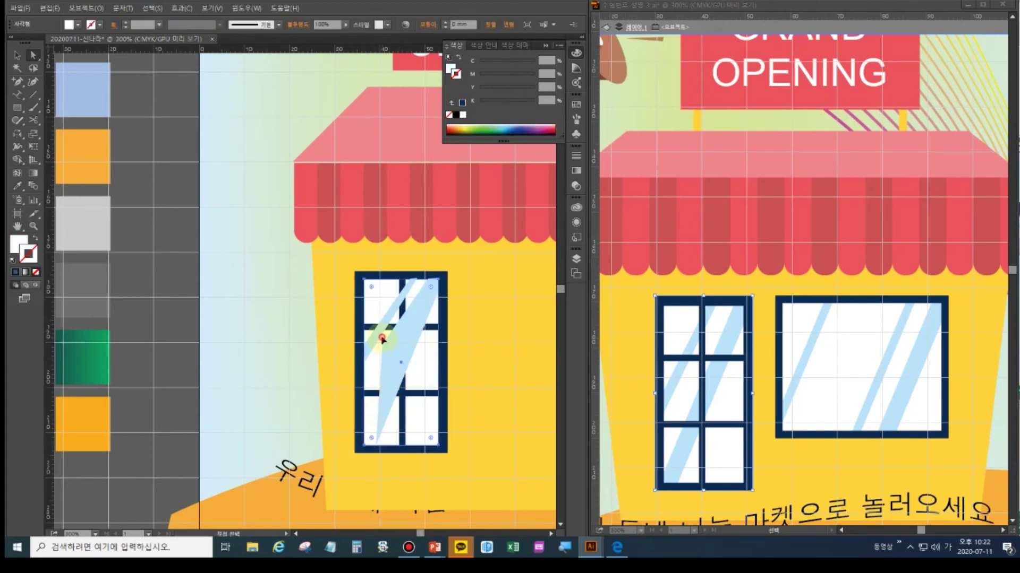
{"action": "left_click", "coordinate": [382, 339]}
{"action": "left_click_drag", "start_coordinate": [382, 341], "coordinate": [365, 434]}
Add an anchor point near the second stripe's lower end and move the end's points to fill the white panel's bottom left corner.
{"action": "left_click", "coordinate": [17, 83]}
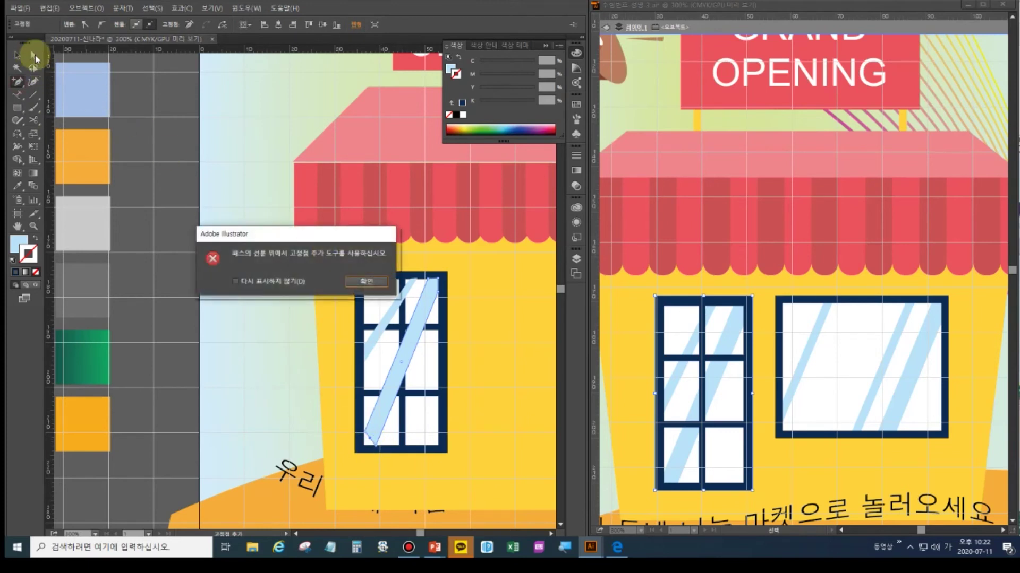
{"action": "left_click", "coordinate": [378, 282]}
{"action": "left_click", "coordinate": [33, 55]}
{"action": "left_click", "coordinate": [370, 438]}
{"action": "mouse_move", "coordinate": [370, 439]}
{"action": "left_mouse_down"}
{"action": "mouse_move", "coordinate": [365, 451]}
{"action": "mouse_move", "coordinate": [366, 438]}
{"action": "left_mouse_up"}
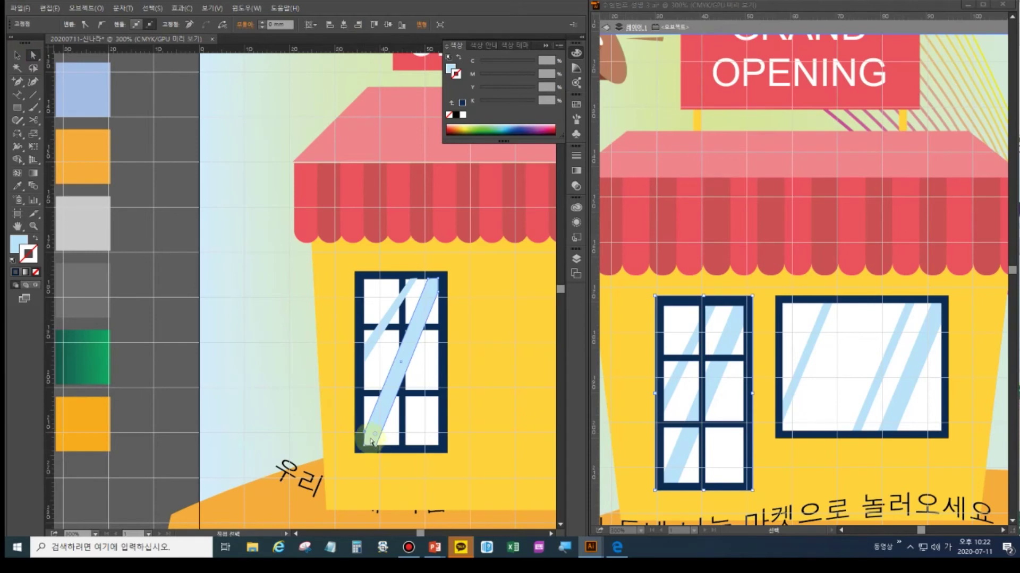
Fine-tune the second stripe's lower anchor points at 600% zoom so they line up with the white panel's left and bottom edges.
{"action": "left_click", "coordinate": [404, 326]}
{"action": "key", "text": "ctrl+plus"}
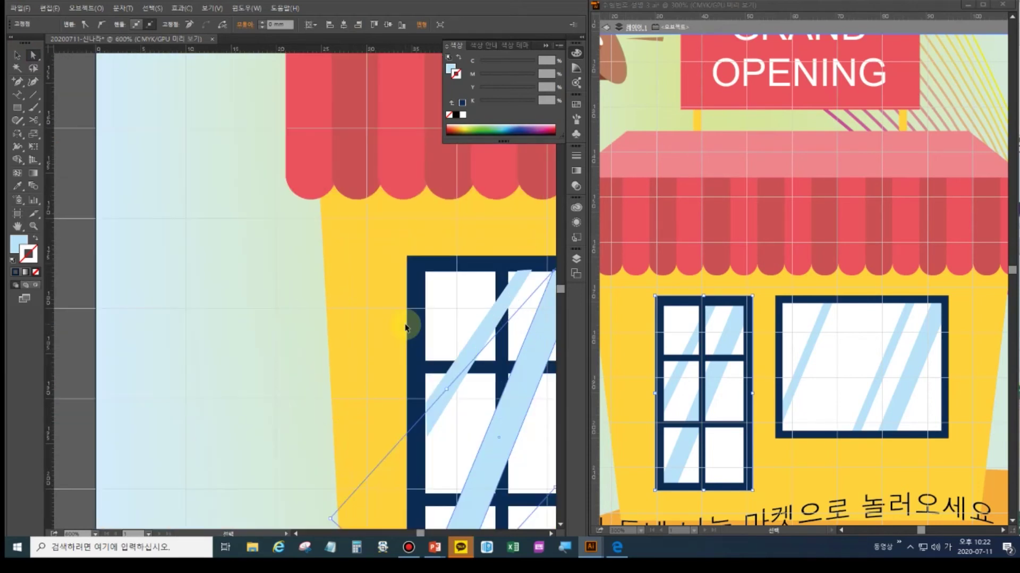
{"action": "left_click", "coordinate": [465, 406]}
{"action": "left_click_drag", "start_coordinate": [384, 364], "coordinate": [239, 253]}
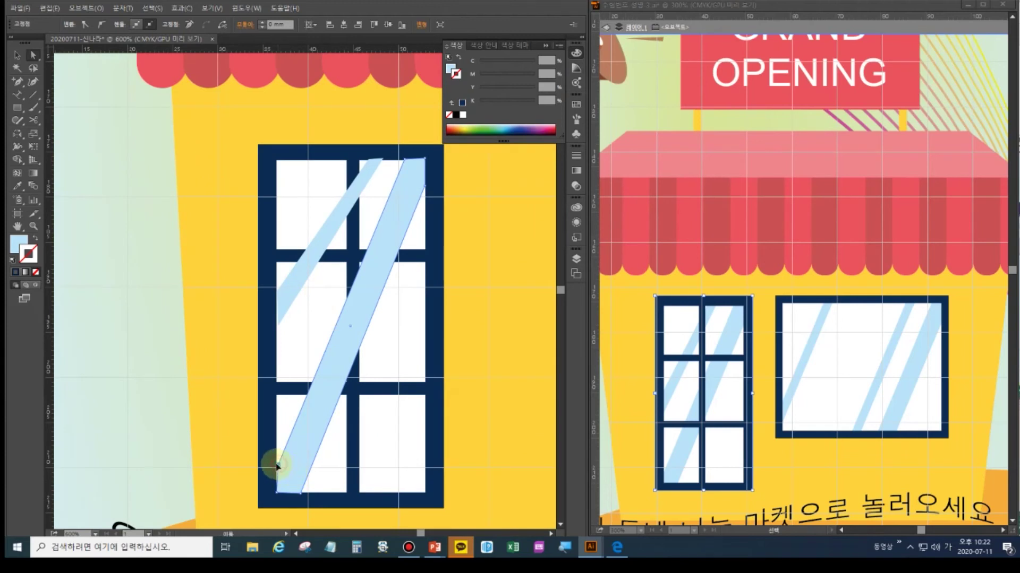
{"action": "left_click_drag", "start_coordinate": [277, 466], "coordinate": [280, 467]}
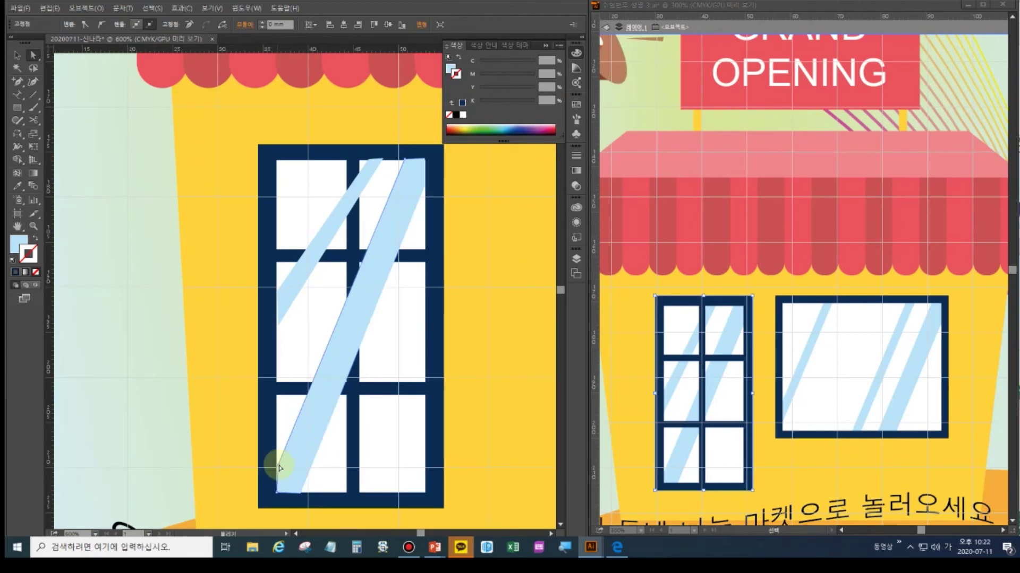
{"action": "left_click", "coordinate": [302, 498]}
{"action": "left_click", "coordinate": [302, 497]}
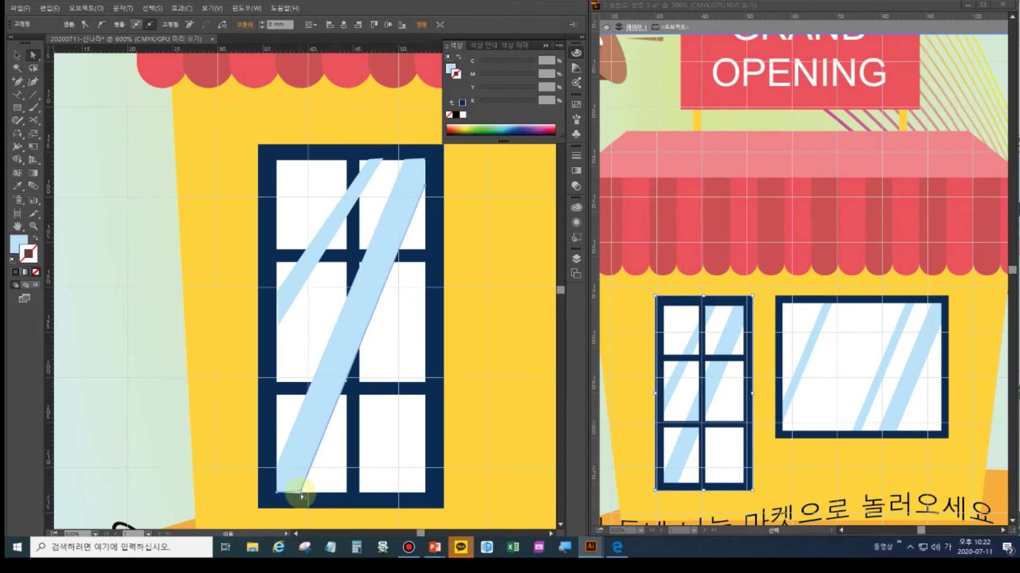
Move the second stripe's lower right anchor point slightly right and send both light blue stripes behind the door's navy dividing lines.
{"action": "left_click_drag", "start_coordinate": [300, 494], "coordinate": [303, 494]}
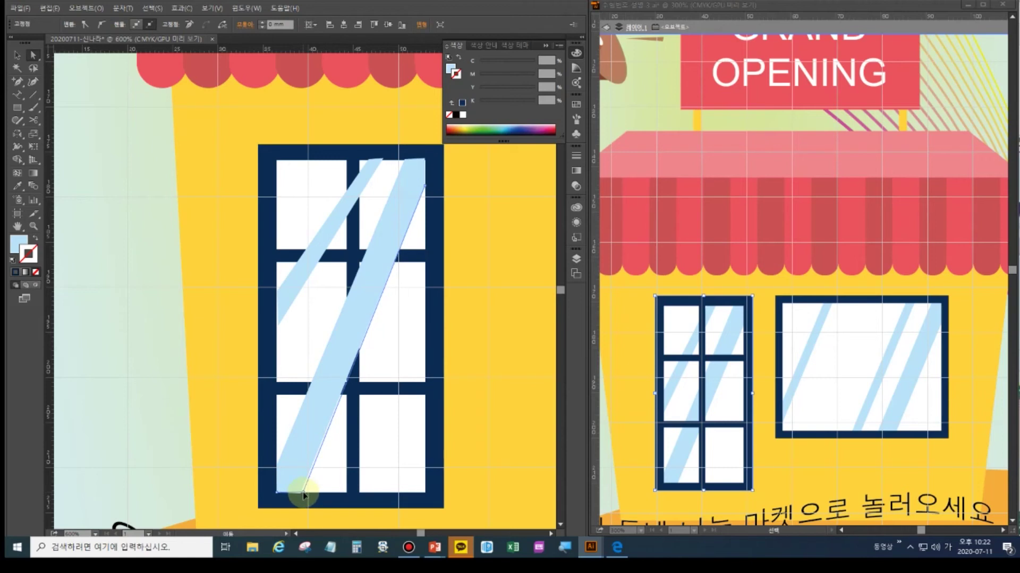
{"action": "left_click", "coordinate": [353, 246]}
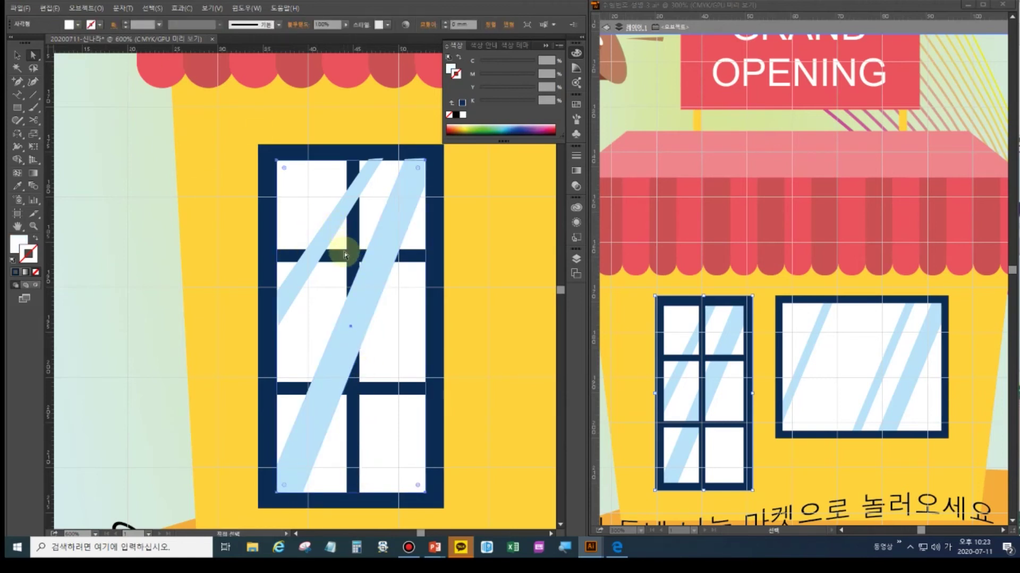
{"action": "left_click", "coordinate": [288, 390]}
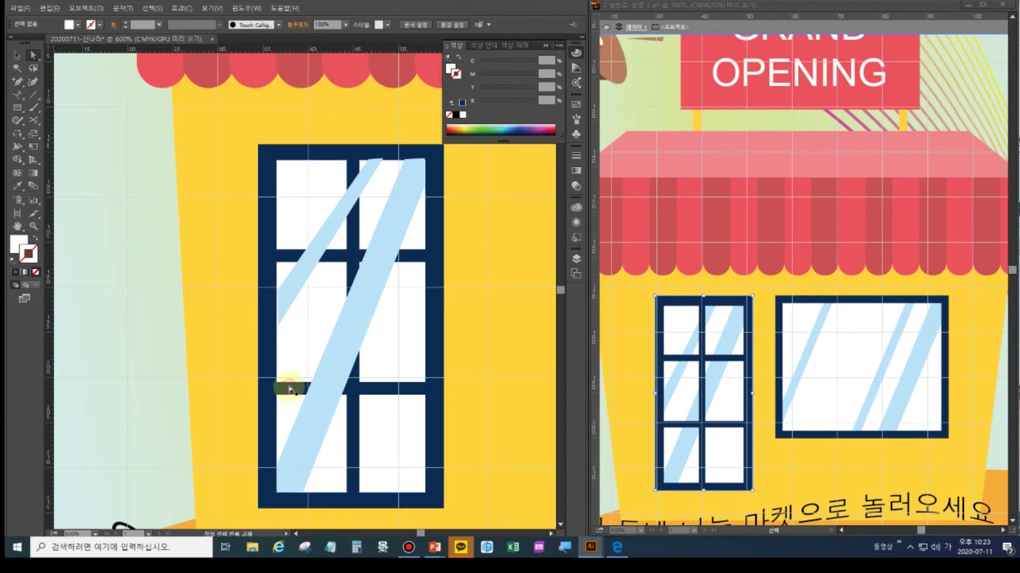
{"action": "left_click", "coordinate": [279, 256]}
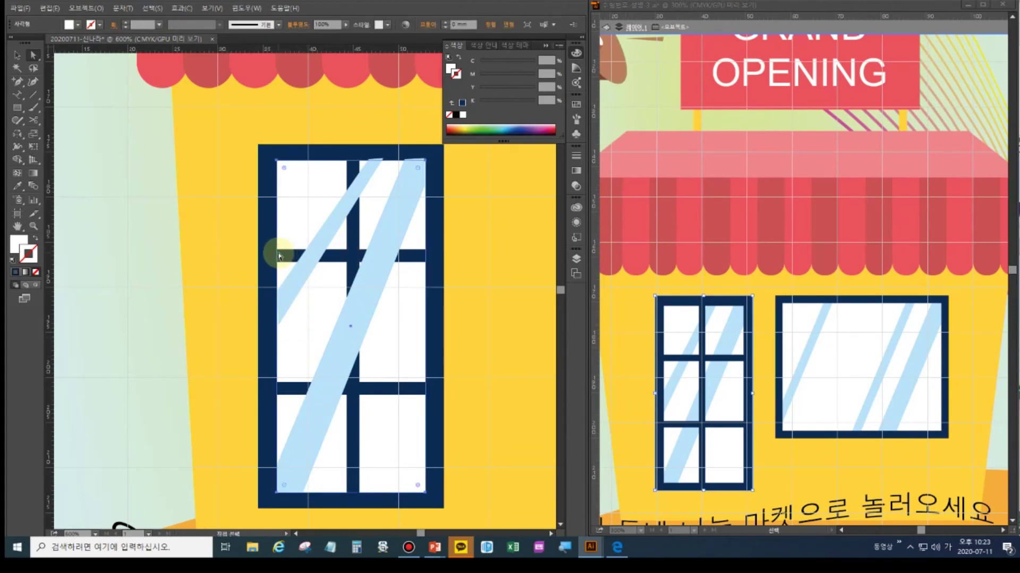
{"action": "left_click", "coordinate": [316, 252]}
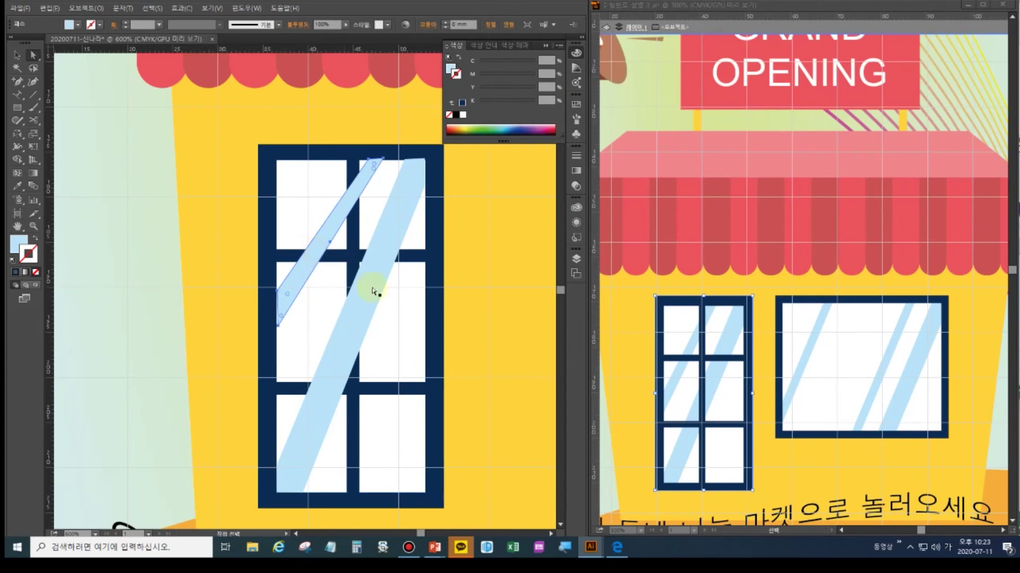
{"action": "key", "text": "ctrl+bracketleft"}
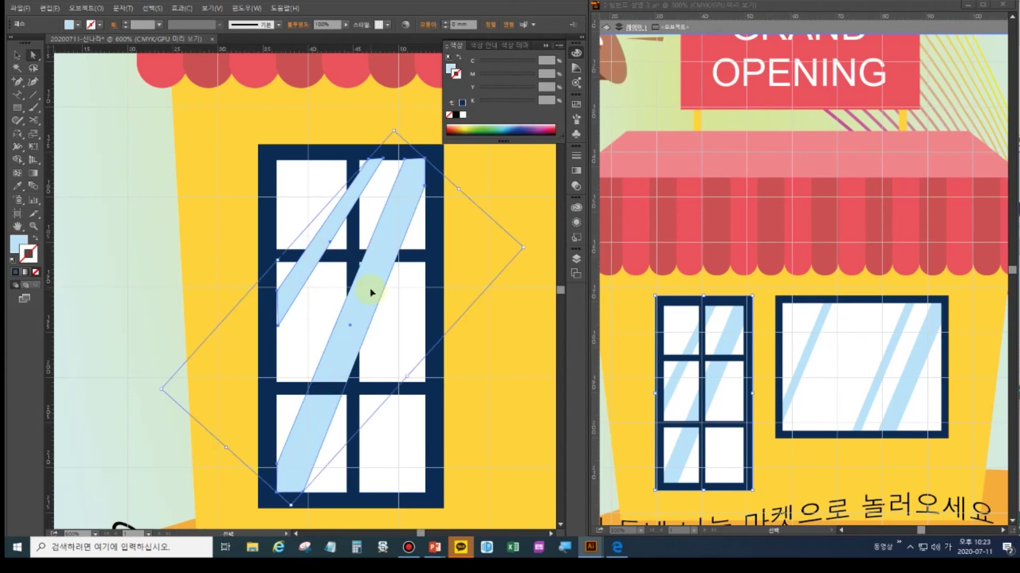
{"action": "key", "text": "a"}
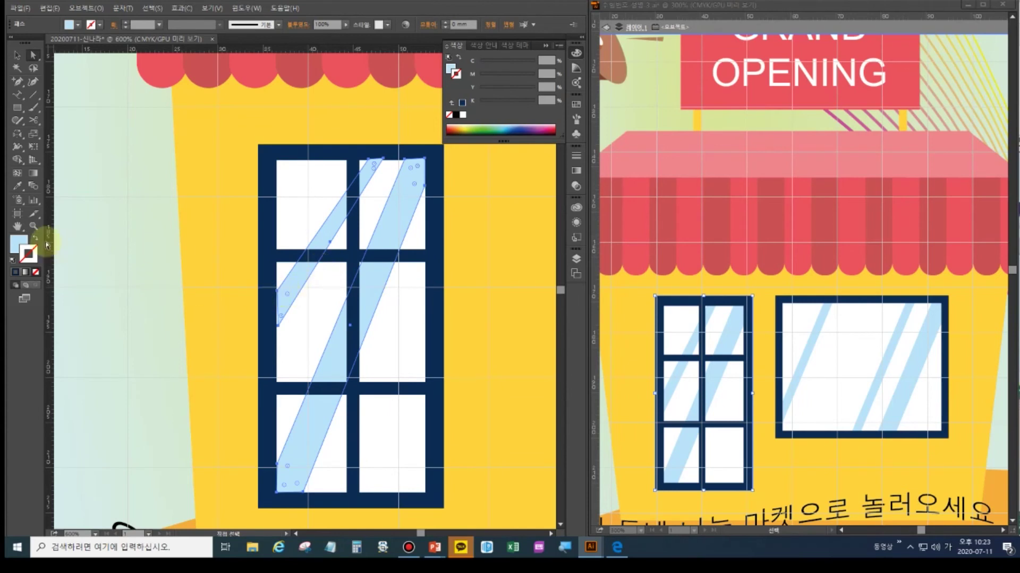
Adjust the narrow stripe's lowest anchor point so it meets the white door panel's left edge.
{"action": "left_click", "coordinate": [33, 229]}
{"action": "key", "text": "h"}
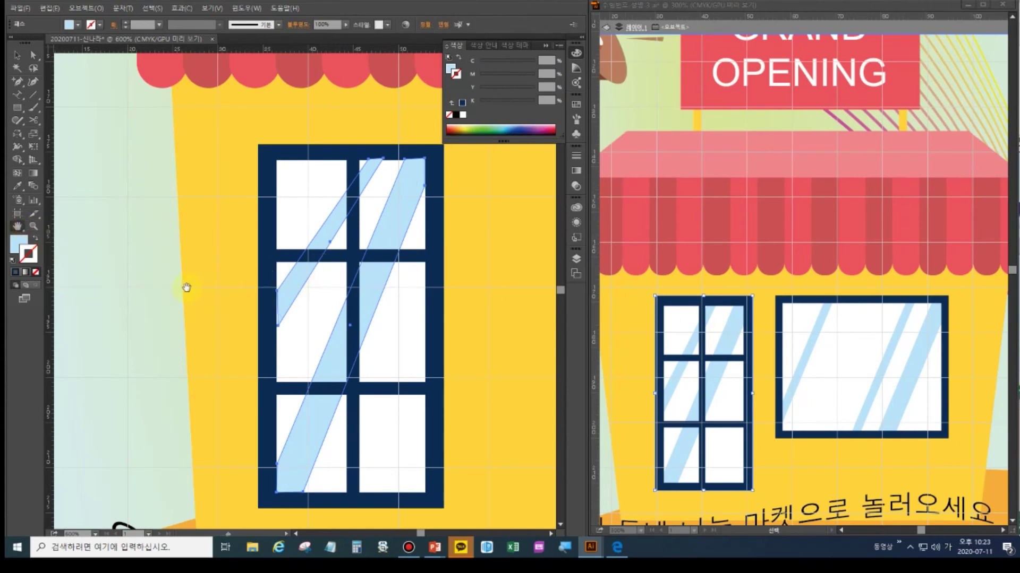
{"action": "left_click_drag", "start_coordinate": [341, 371], "coordinate": [223, 352]}
{"action": "left_click", "coordinate": [34, 54]}
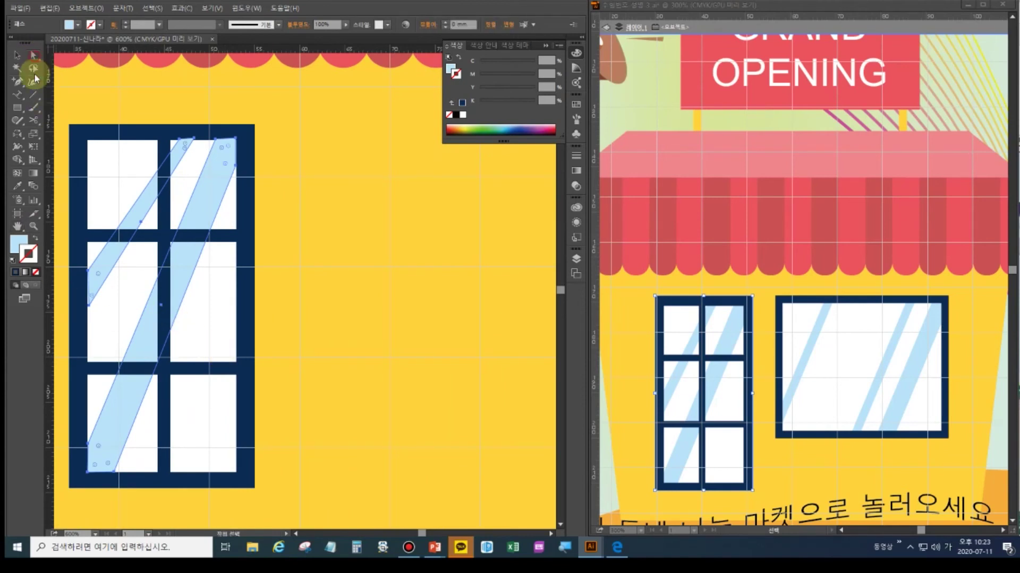
{"action": "left_click", "coordinate": [88, 310]}
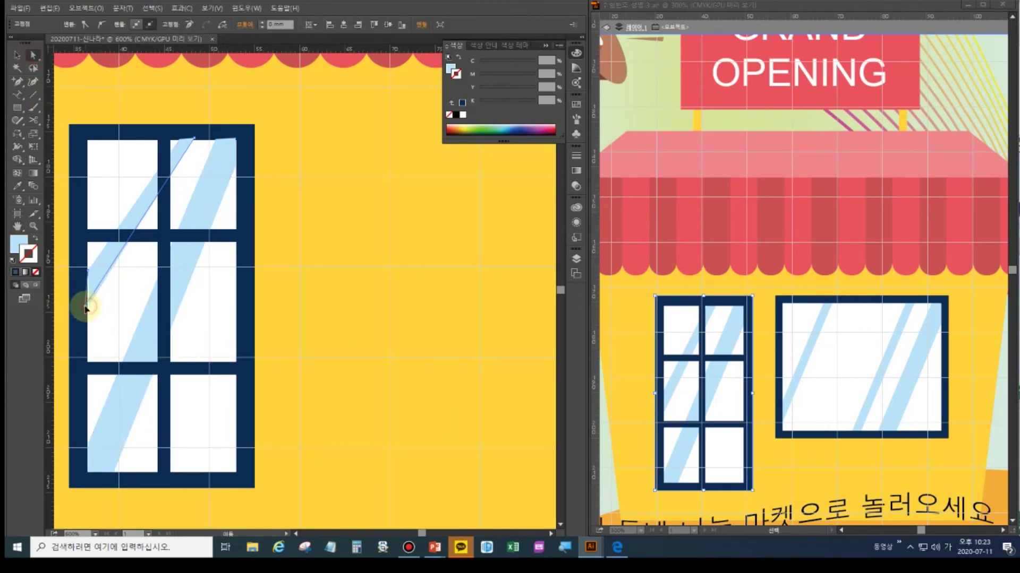
{"action": "left_click", "coordinate": [86, 306]}
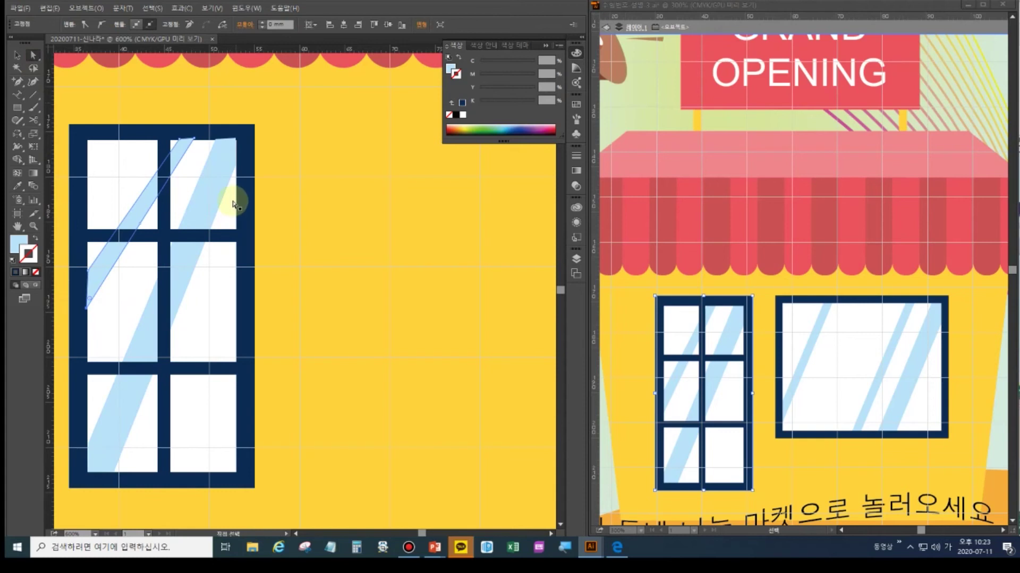
{"action": "left_click", "coordinate": [228, 142]}
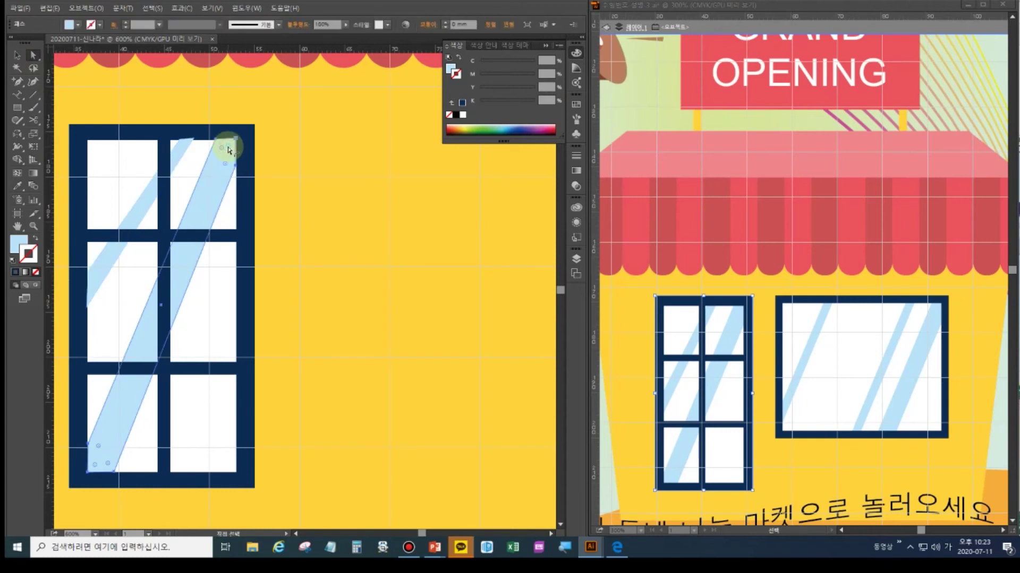
{"action": "left_click", "coordinate": [188, 147]}
{"action": "key", "text": "v"}
{"action": "key", "text": "a"}
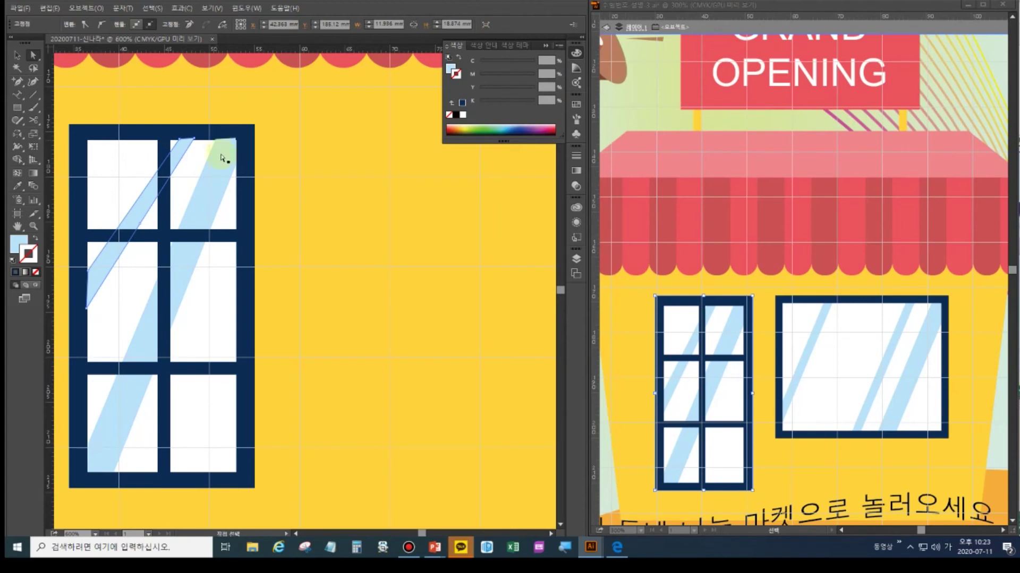
{"action": "key", "text": "v"}
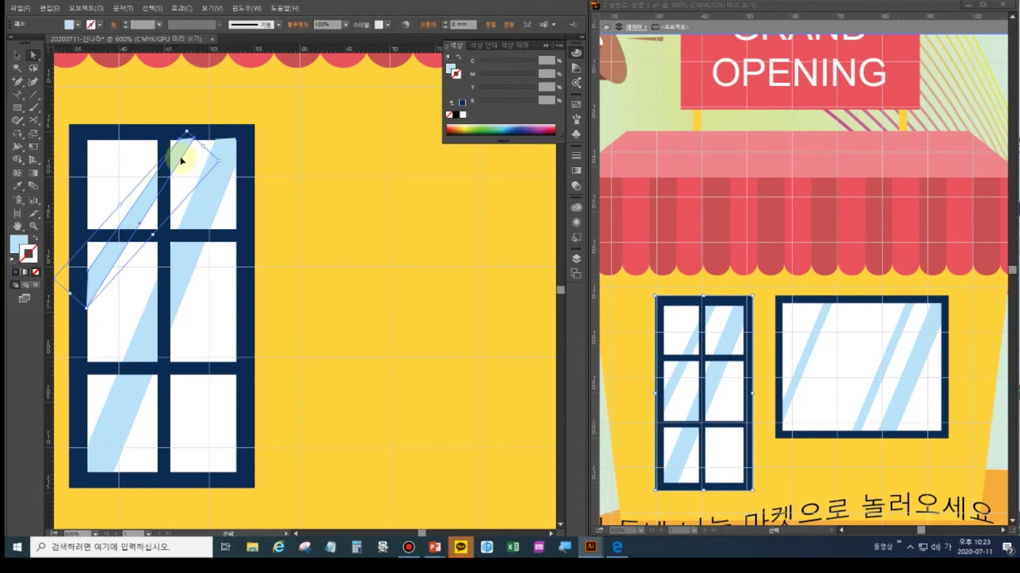
{"action": "key", "text": "a"}
{"action": "left_click", "coordinate": [219, 168]}
{"action": "key", "text": "v"}
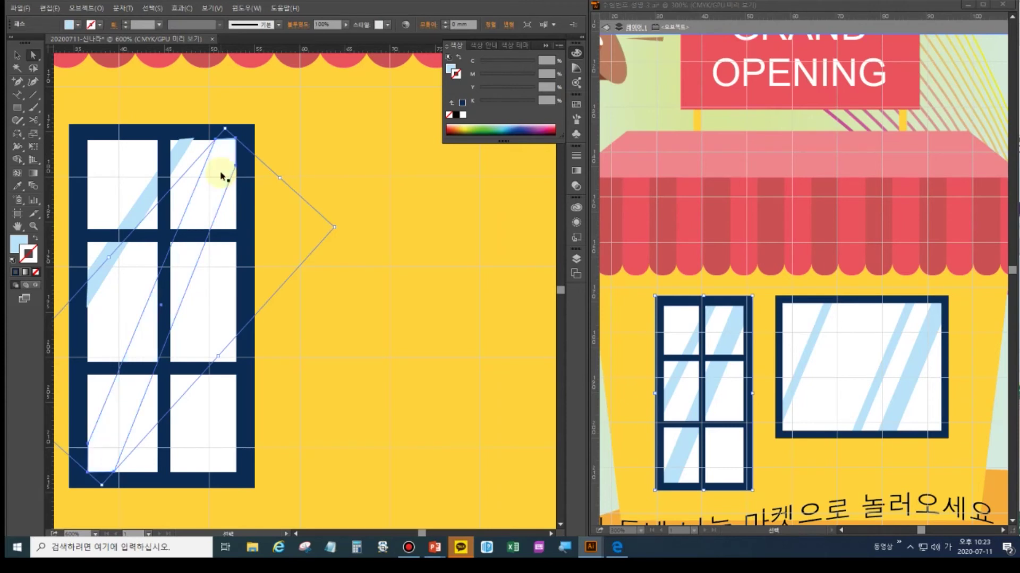
{"action": "key", "text": "a"}
{"action": "left_click", "coordinate": [184, 145]}
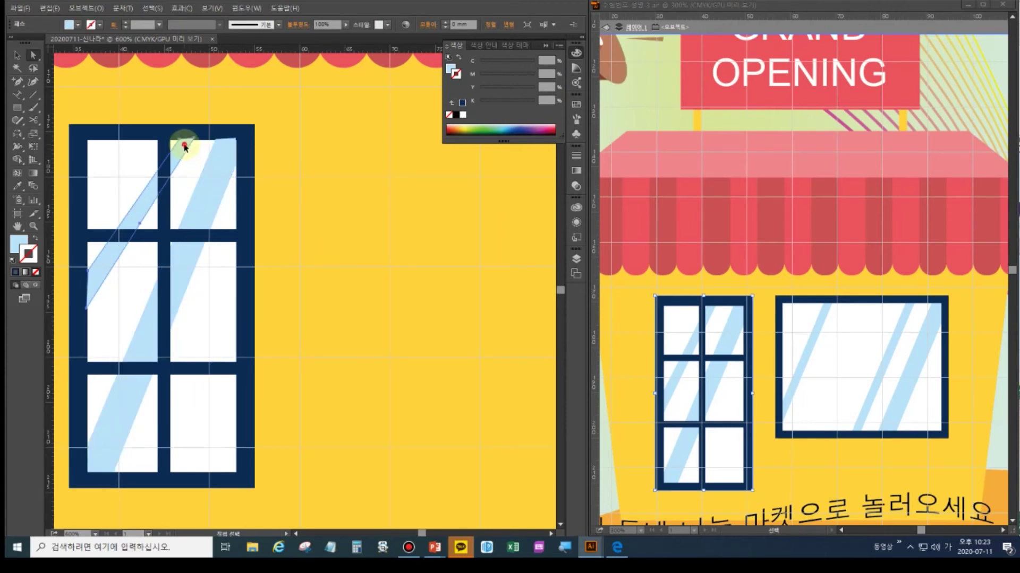
{"action": "left_click_drag", "start_coordinate": [185, 148], "coordinate": [182, 141]}
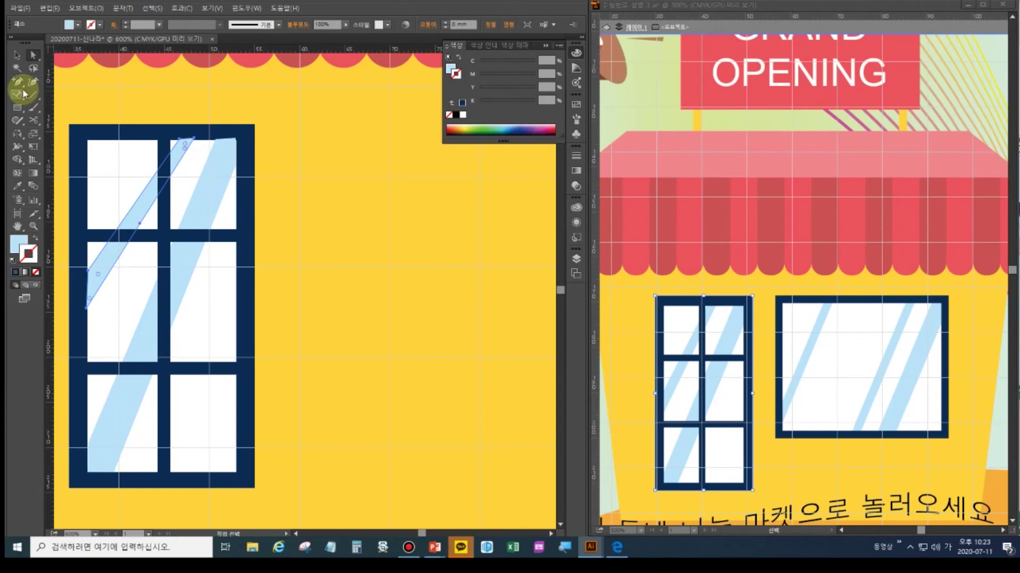
{"action": "left_click", "coordinate": [24, 112]}
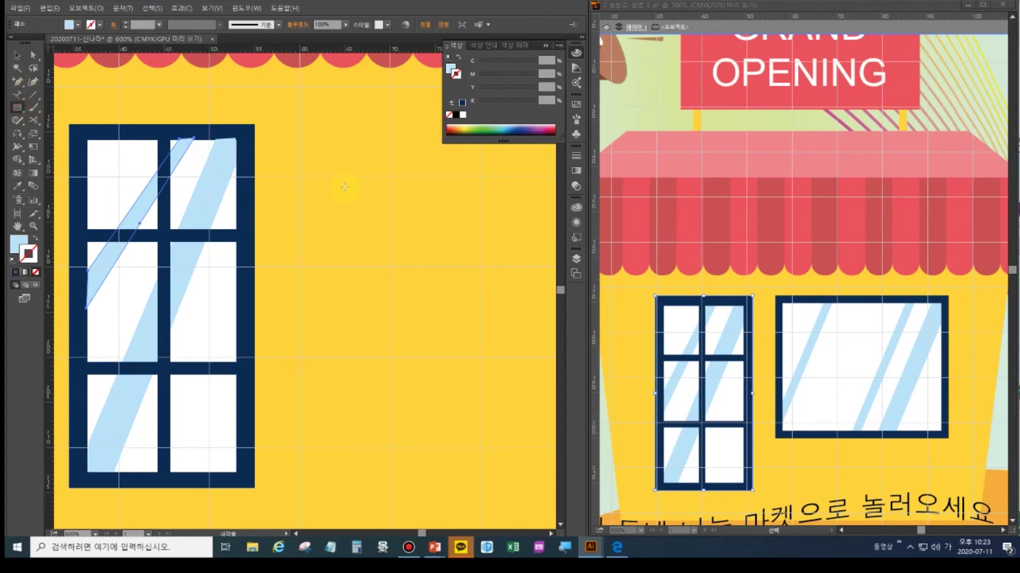
Duplicate the door's navy frame to its right and reshape the copy into a shorter, wide rectangle for the shop window.
{"action": "double_click", "coordinate": [18, 225]}
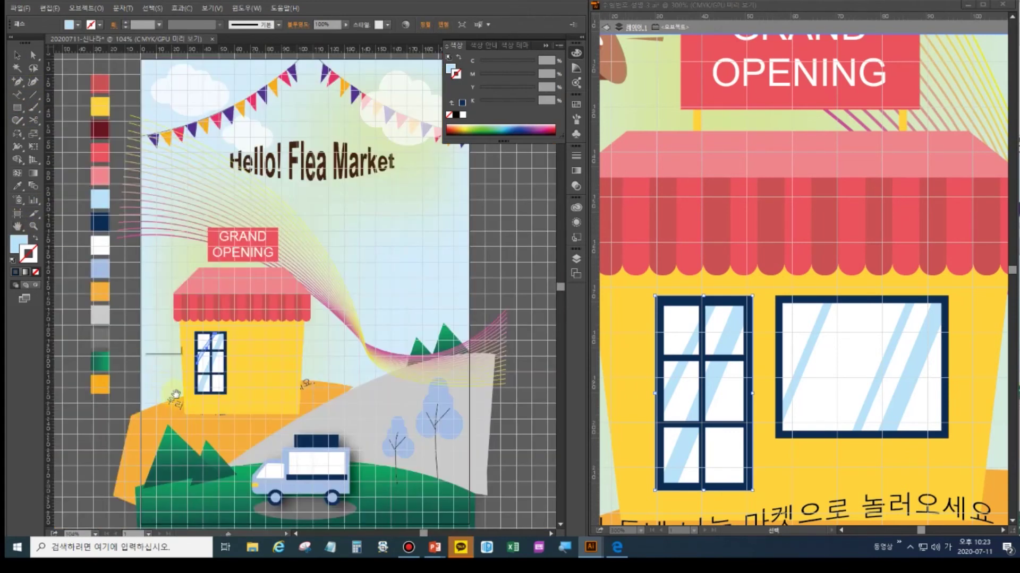
{"action": "left_click", "coordinate": [16, 55]}
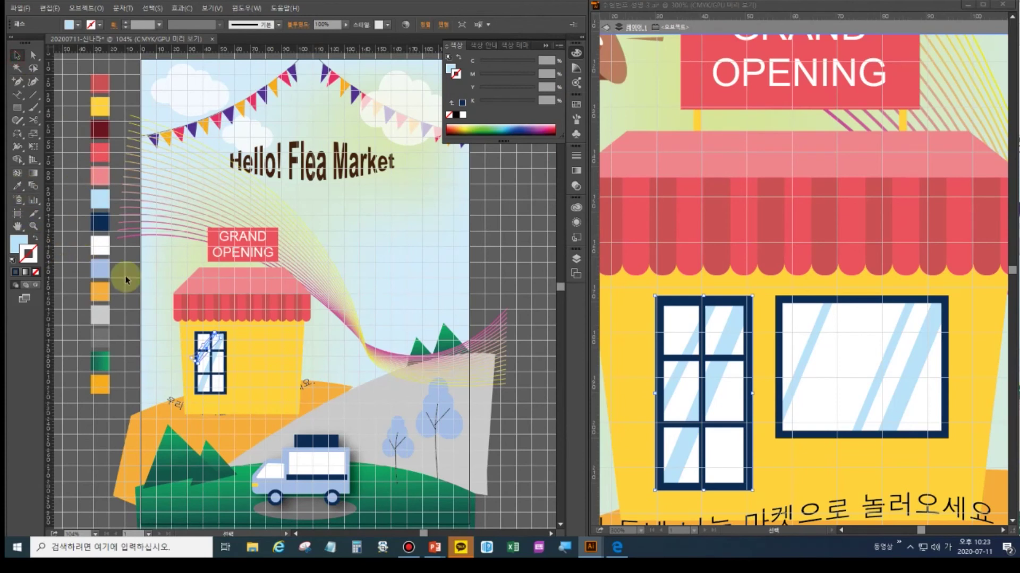
{"action": "left_click", "coordinate": [215, 364]}
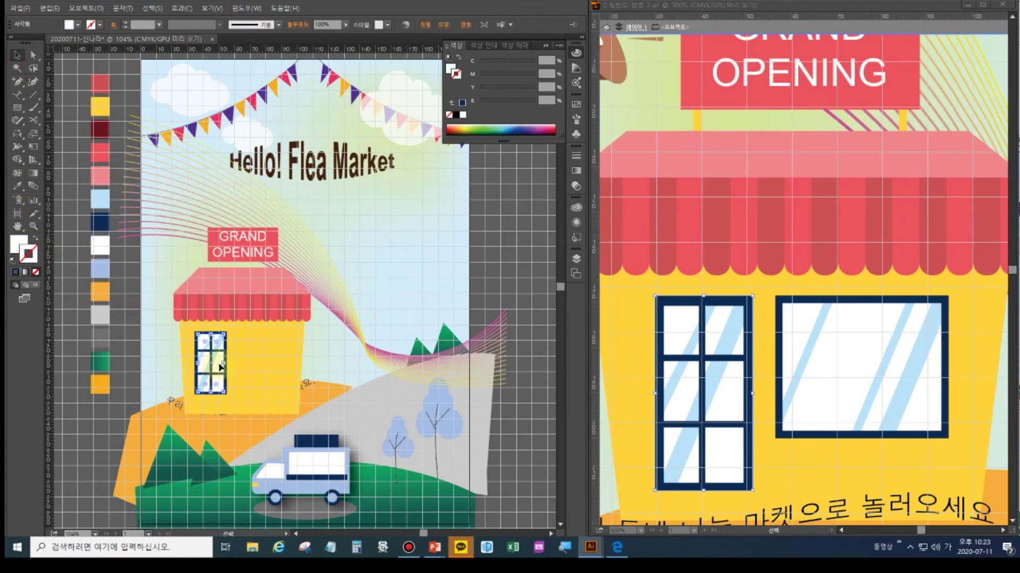
{"action": "left_click", "coordinate": [226, 359]}
{"action": "left_click_drag", "start_coordinate": [227, 357], "coordinate": [267, 356]}
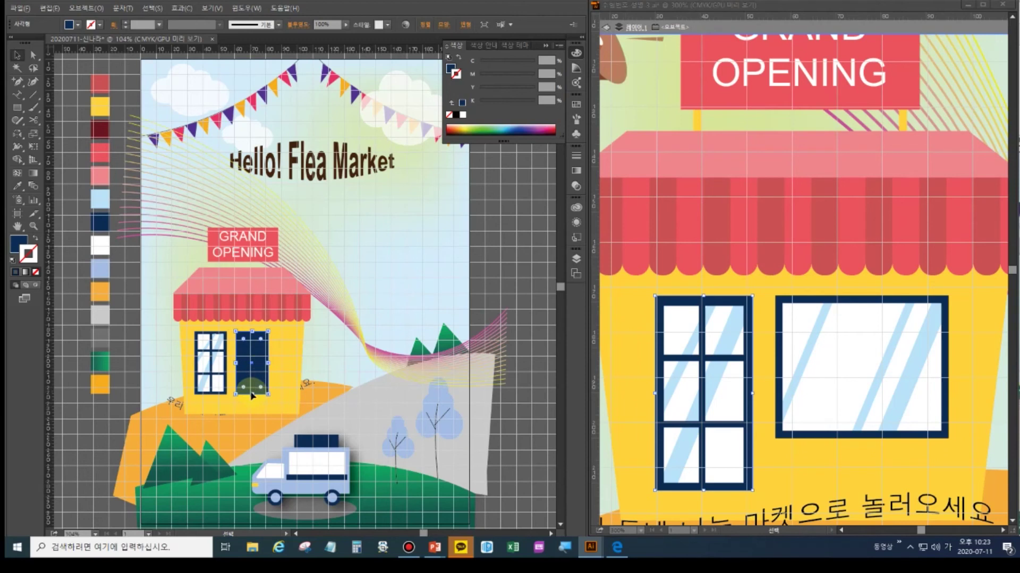
{"action": "left_click_drag", "start_coordinate": [254, 395], "coordinate": [235, 348]}
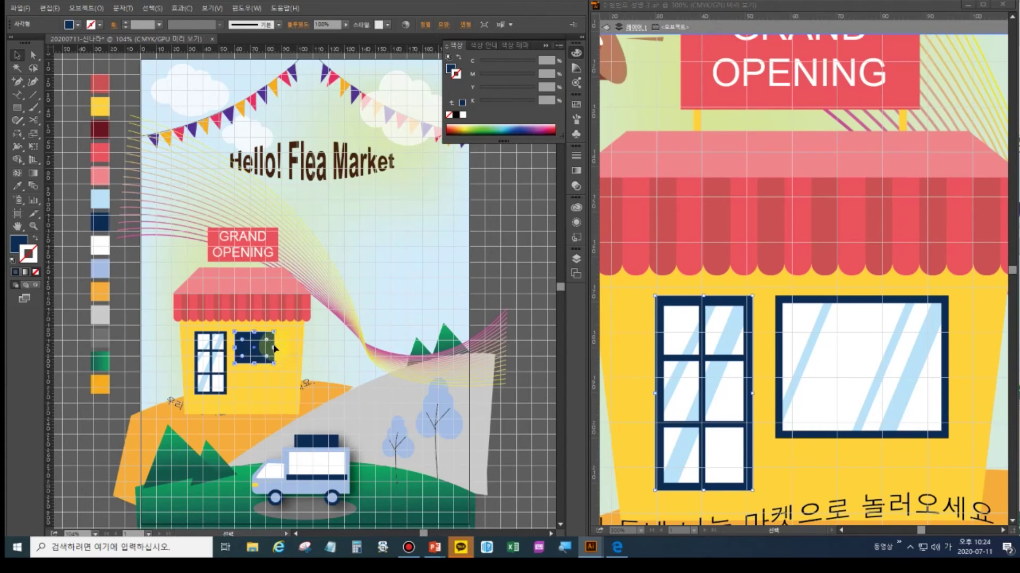
{"action": "left_click_drag", "start_coordinate": [274, 349], "coordinate": [263, 373]}
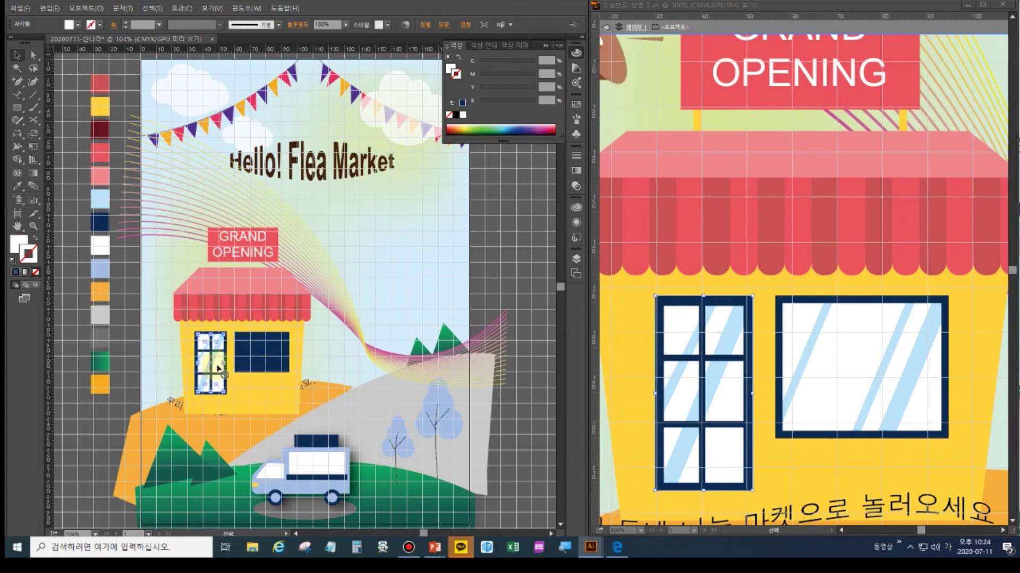
Make a copy of the navy window rectangle scaled uniformly to 80% and give it a white fill with no stroke.
{"action": "left_click", "coordinate": [33, 133]}
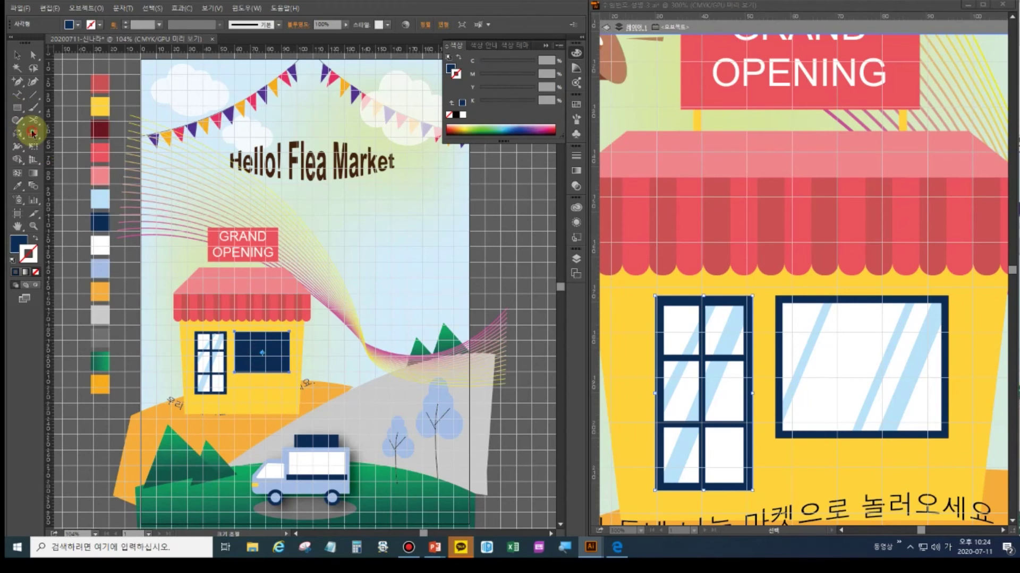
{"action": "double_click", "coordinate": [33, 133]}
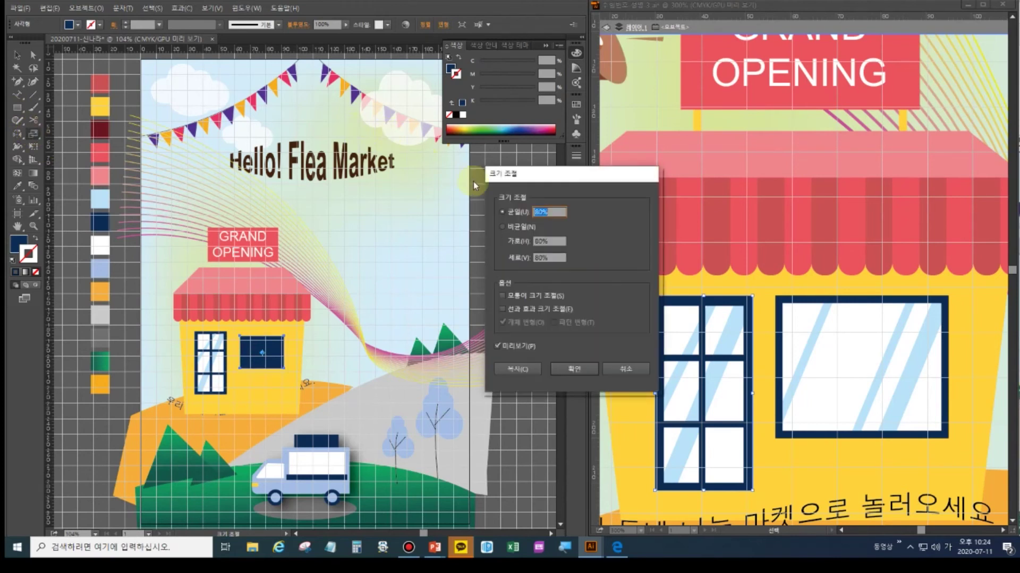
{"action": "left_click_drag", "start_coordinate": [540, 212], "coordinate": [529, 216]}
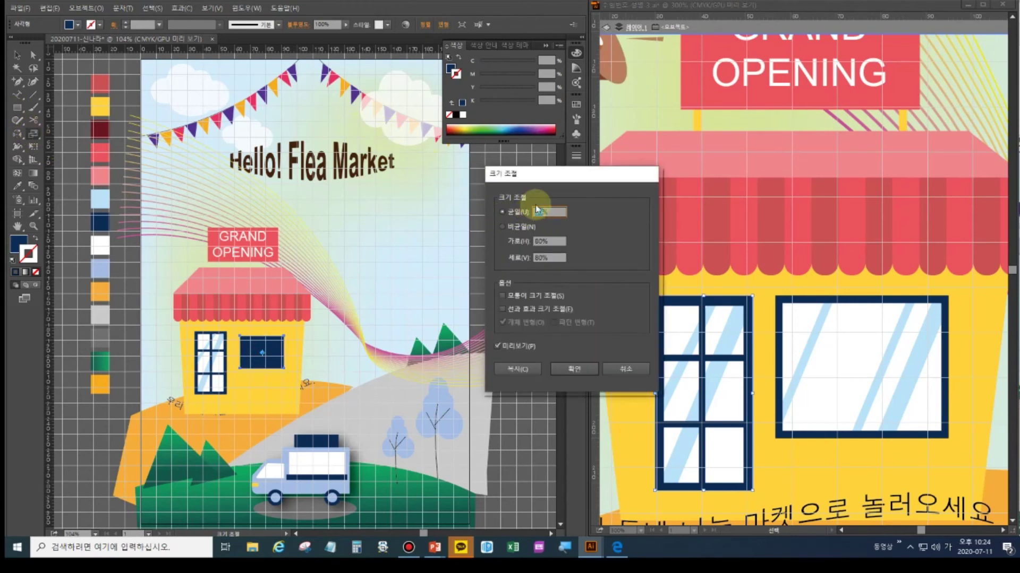
{"action": "left_click", "coordinate": [525, 364]}
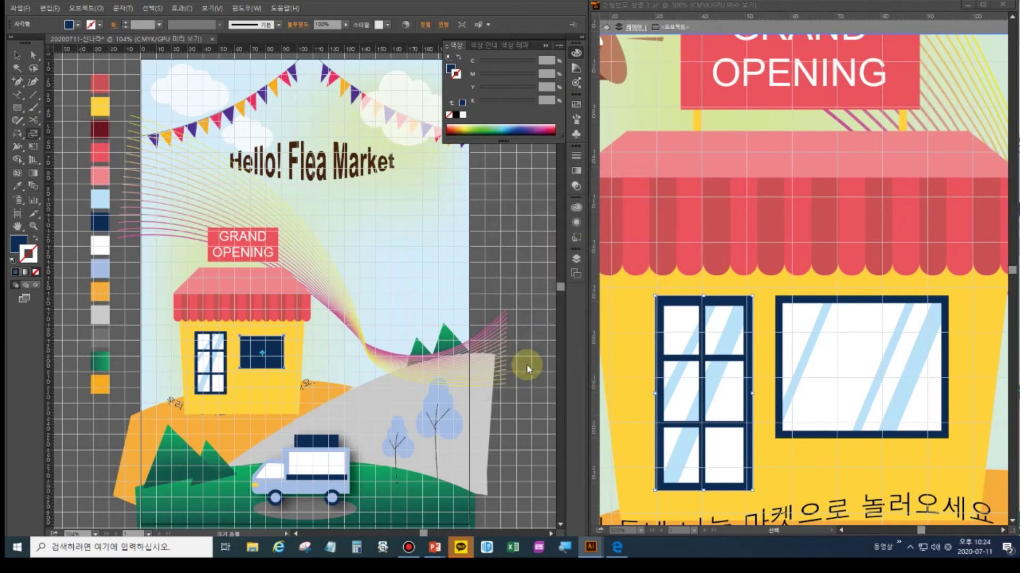
{"action": "left_click", "coordinate": [12, 259]}
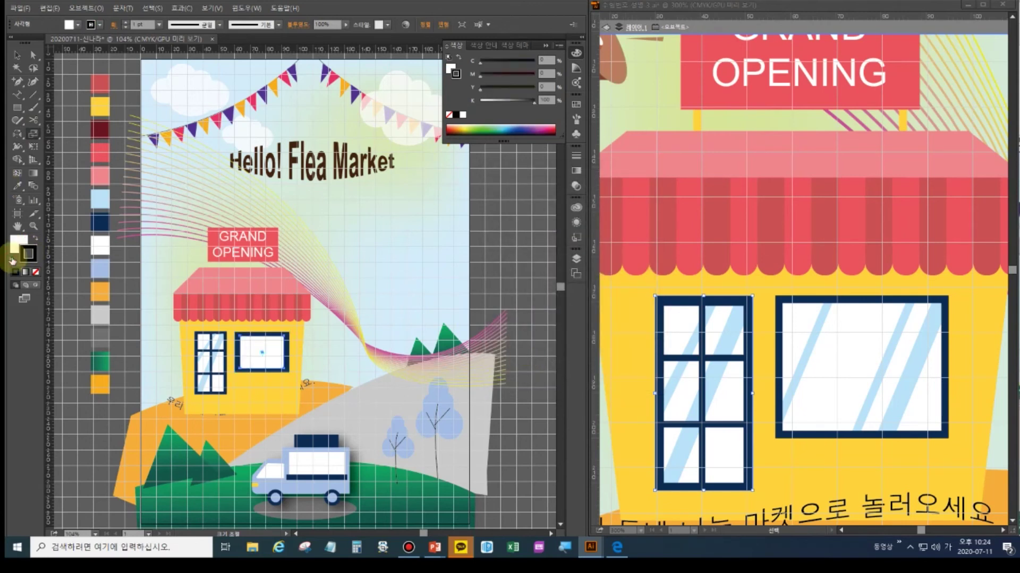
{"action": "left_click", "coordinate": [36, 273]}
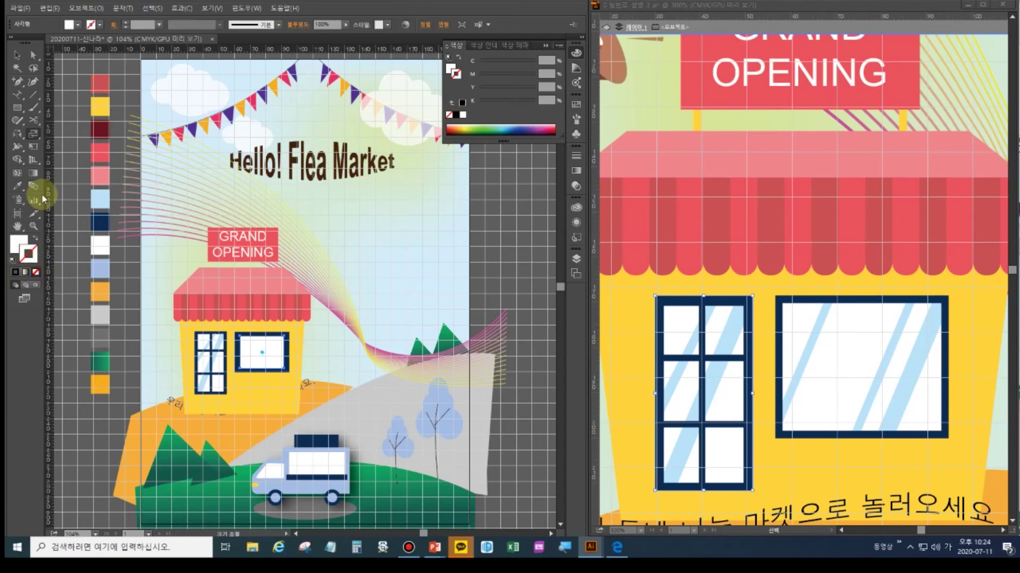
Move the white window panel's two left corner points outward to narrow the left side of the navy frame.
{"action": "key", "text": "ctrl+plus"}
{"action": "key", "text": "ctrl+plus"}
{"action": "key", "text": "ctrl+plus"}
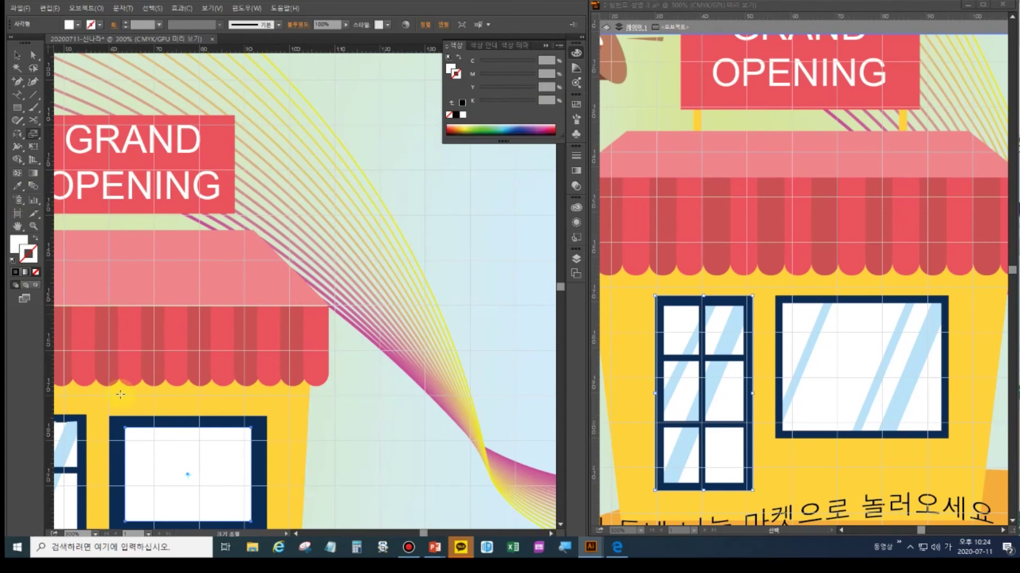
{"action": "left_click_drag", "start_coordinate": [210, 394], "coordinate": [302, 314]}
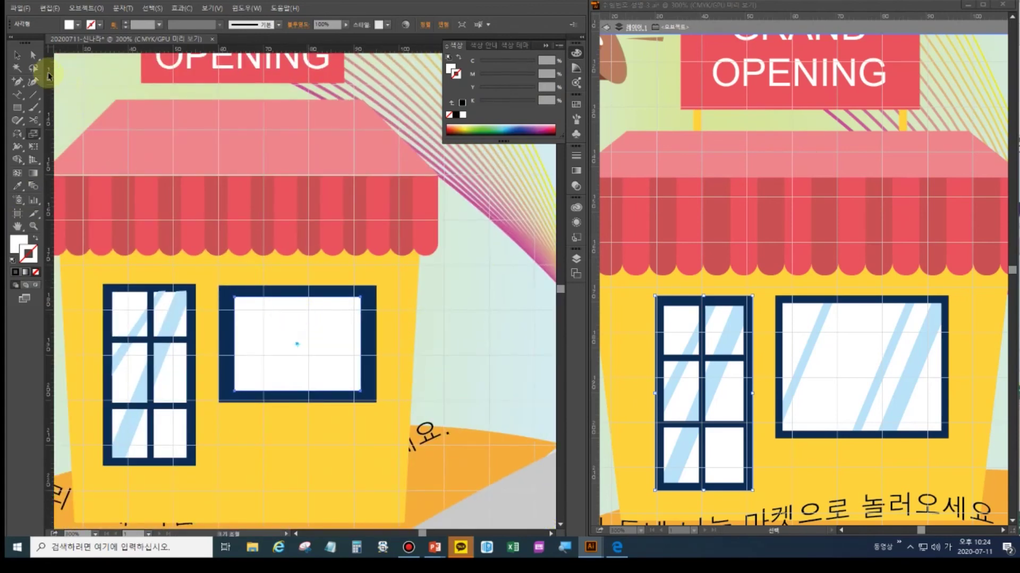
{"action": "left_click", "coordinate": [33, 55]}
{"action": "left_click", "coordinate": [235, 391]}
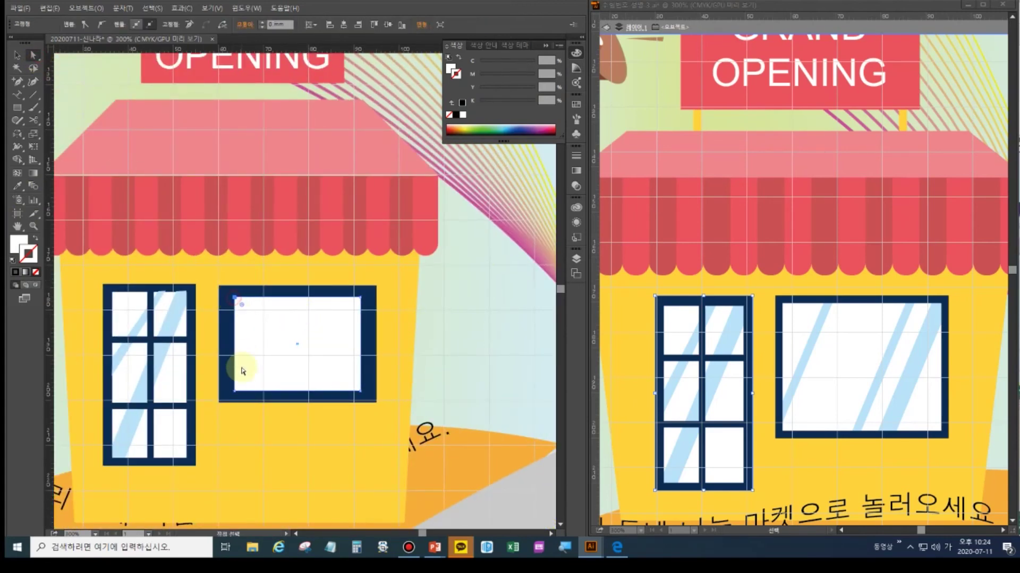
{"action": "left_click", "coordinate": [318, 366]}
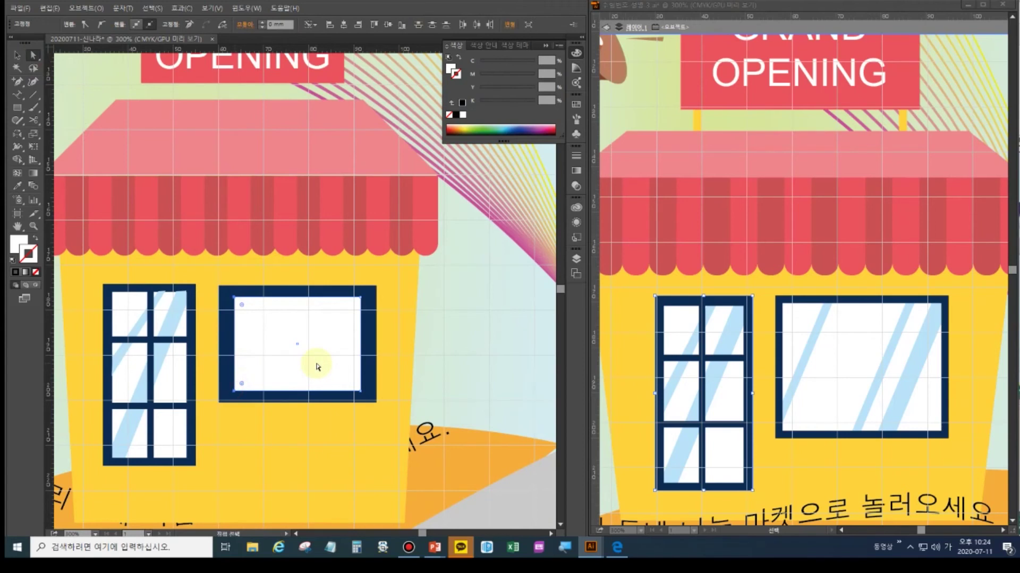
{"action": "key", "text": "Left"}
{"action": "key", "text": "Left"}
{"action": "key", "text": "Left"}
{"action": "key", "text": "Left"}
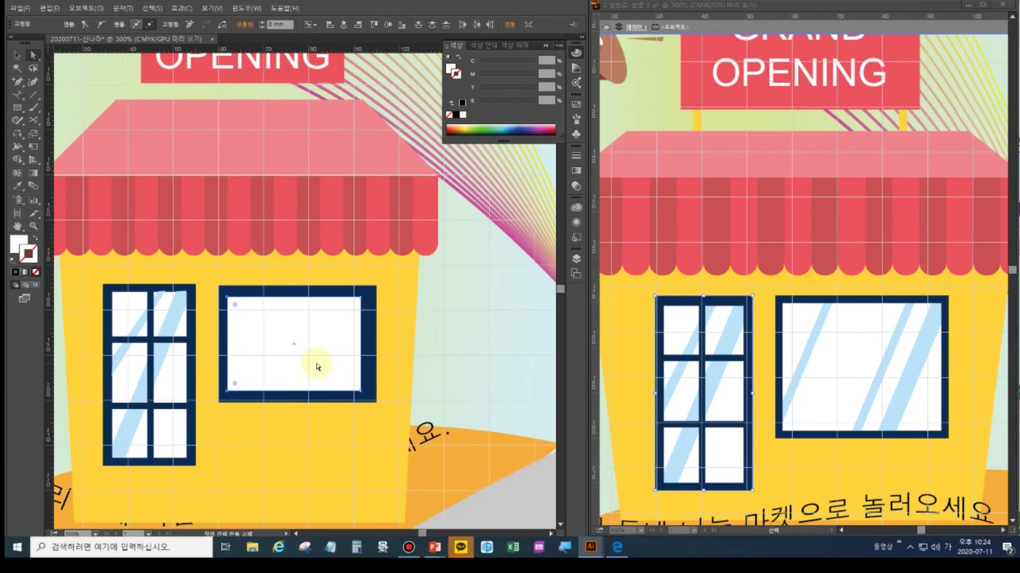
Move the white window panel's two right corner points outward to narrow the right side of the navy frame.
{"action": "left_click", "coordinate": [362, 300]}
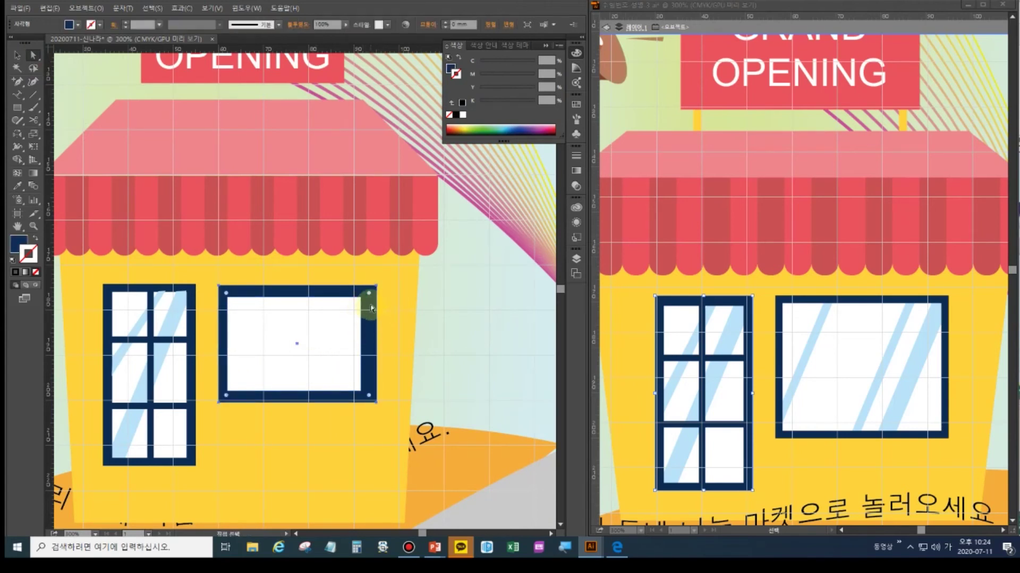
{"action": "left_click", "coordinate": [361, 297]}
{"action": "left_click", "coordinate": [361, 392]}
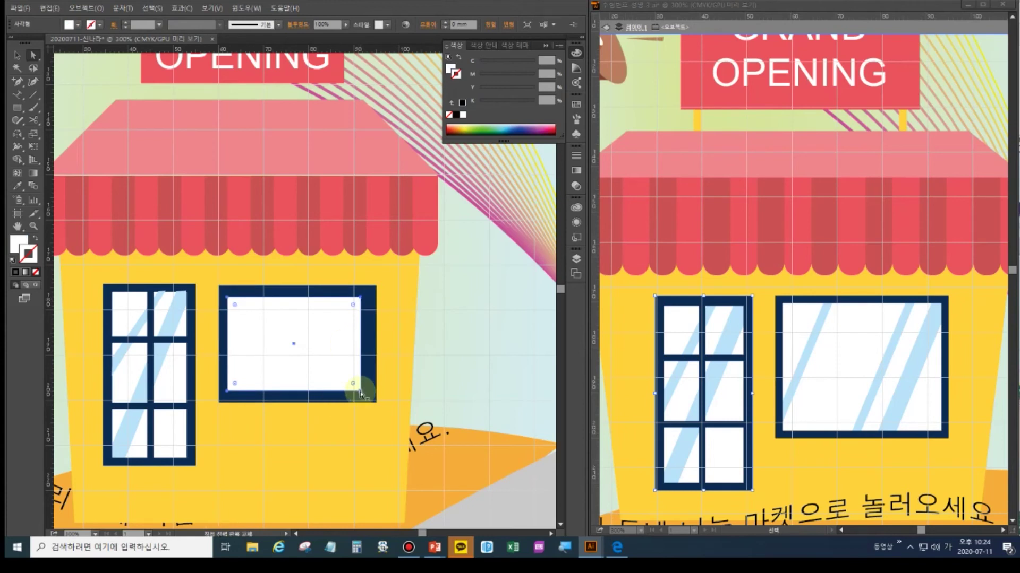
{"action": "left_click", "coordinate": [360, 392]}
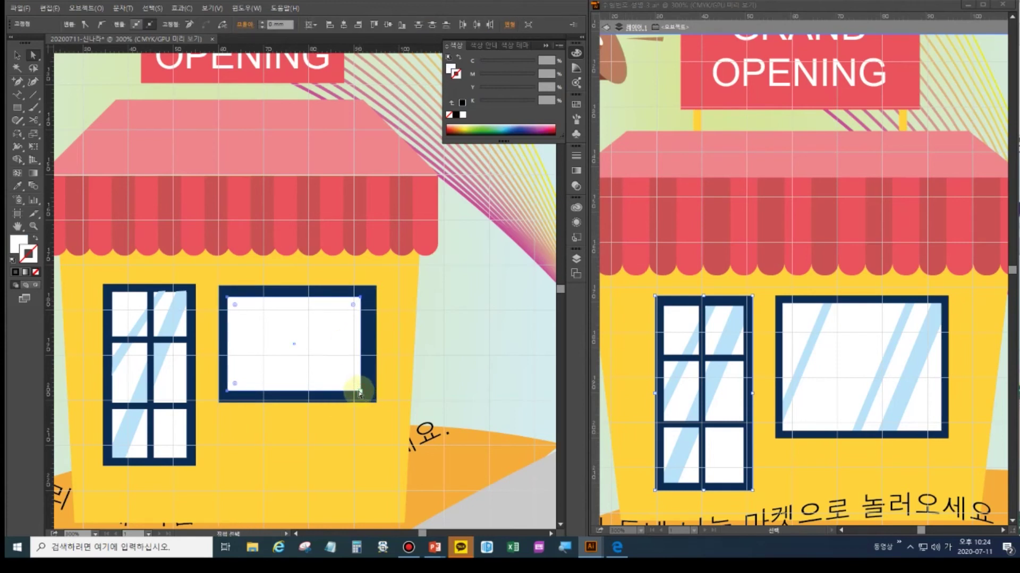
{"action": "left_click", "coordinate": [360, 297]}
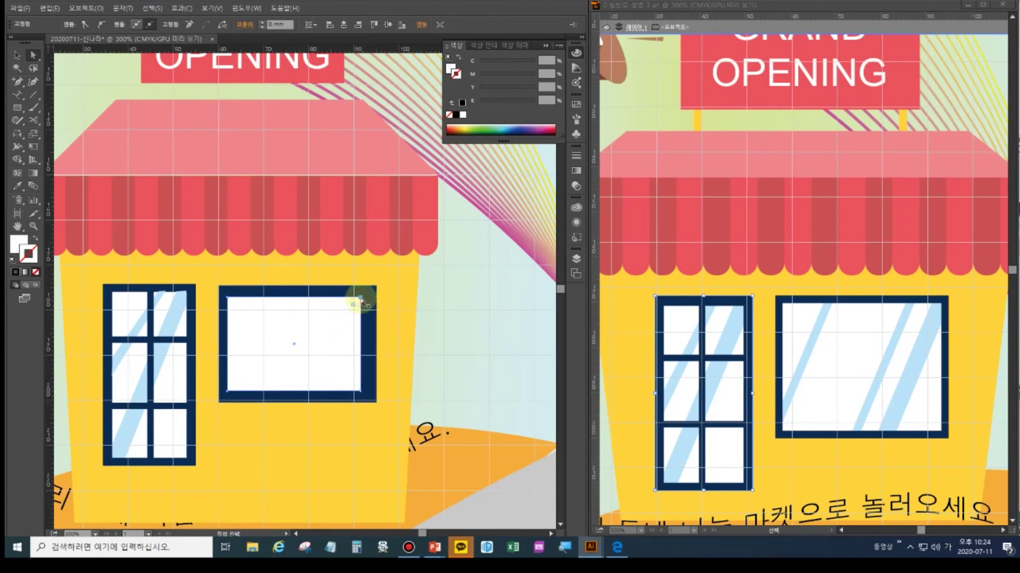
{"action": "left_click", "coordinate": [363, 396]}
{"action": "left_click", "coordinate": [361, 393]}
{"action": "left_click_drag", "start_coordinate": [361, 392], "coordinate": [376, 391]}
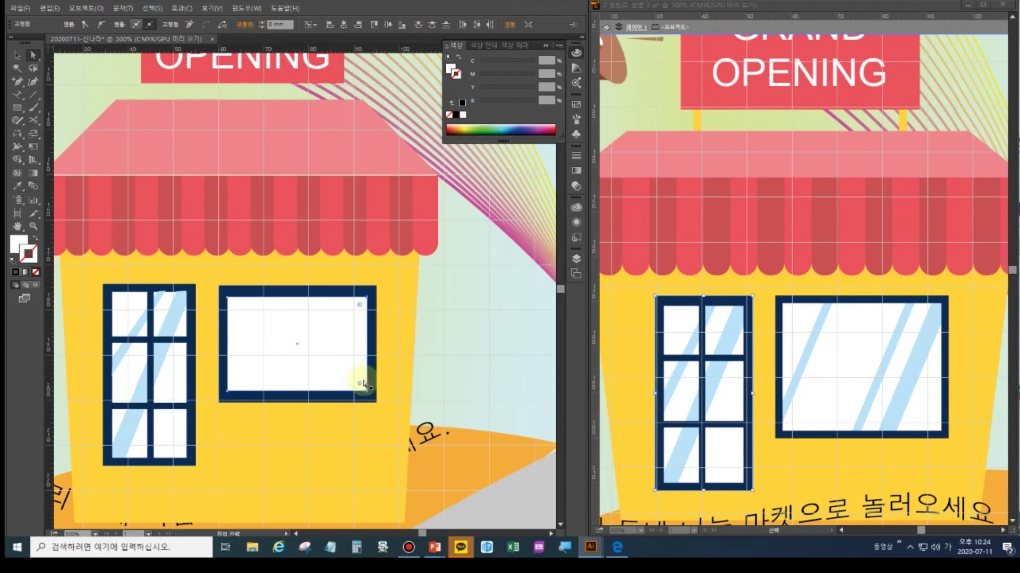
Duplicate the door's wide light-blue stripe onto the shop window, then shorten and tilt the copy to fit the window's height.
{"action": "left_click", "coordinate": [177, 311]}
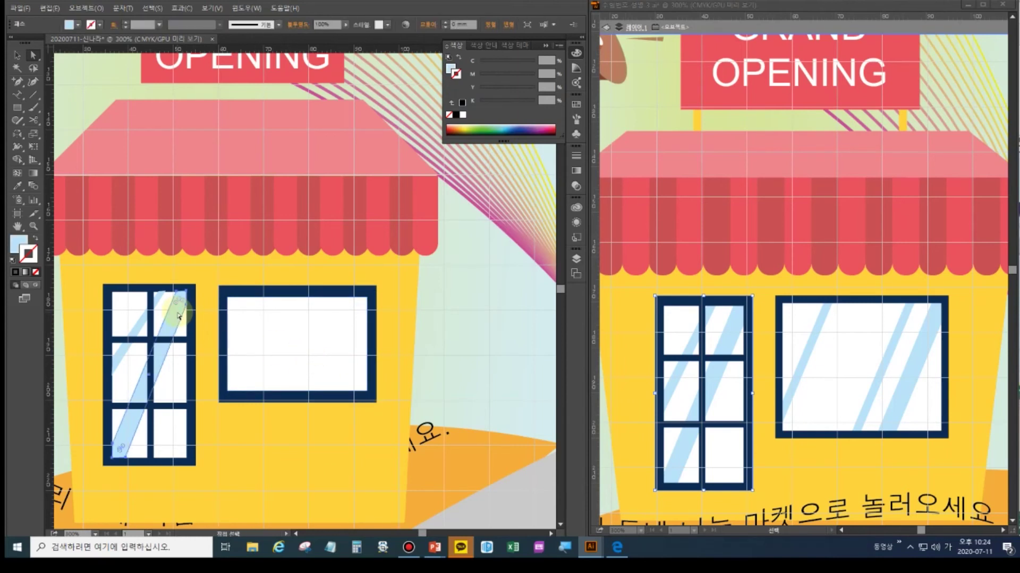
{"action": "left_click_drag", "start_coordinate": [175, 313], "coordinate": [358, 320]}
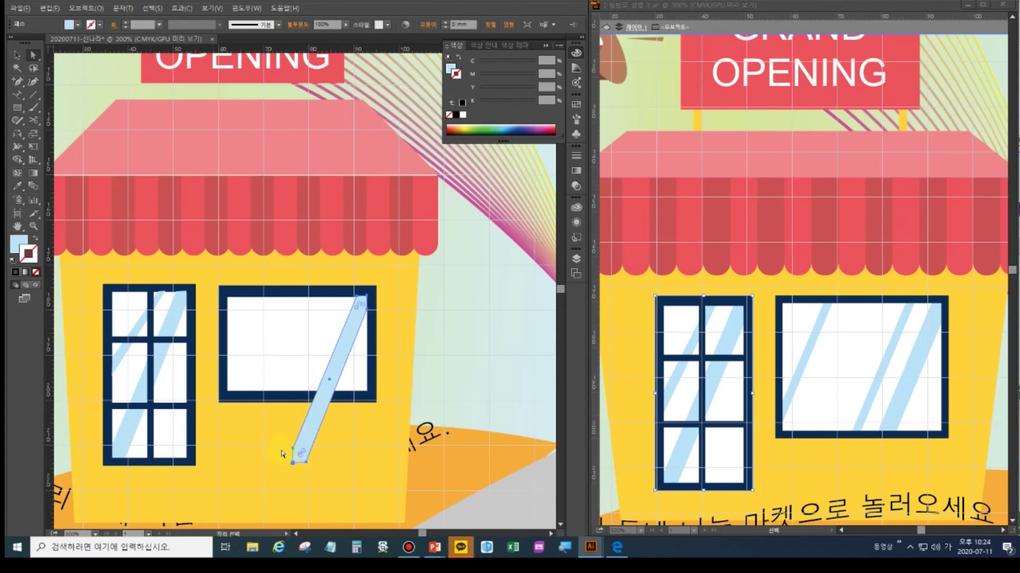
{"action": "key", "text": "v"}
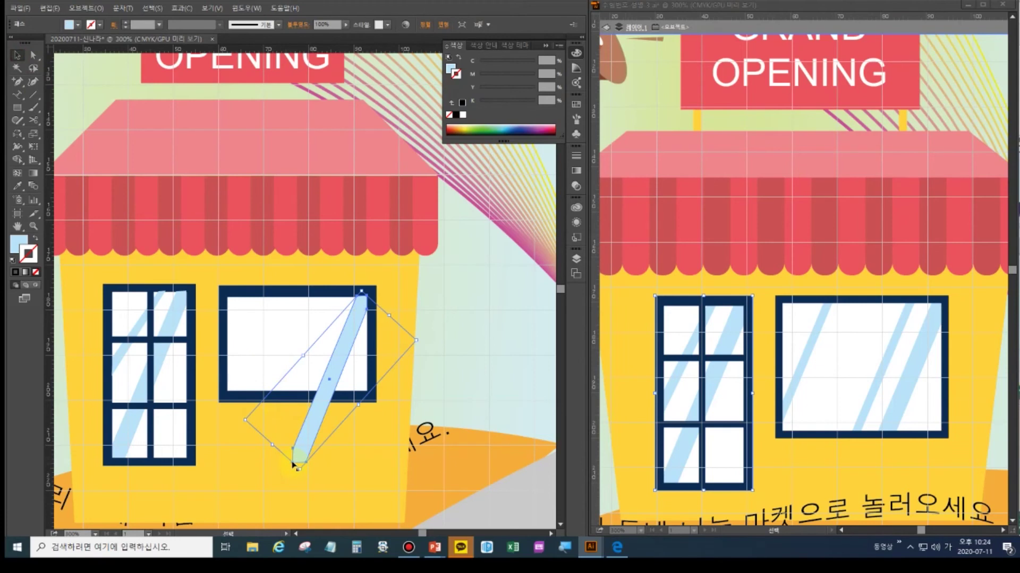
{"action": "left_click_drag", "start_coordinate": [273, 448], "coordinate": [281, 344]}
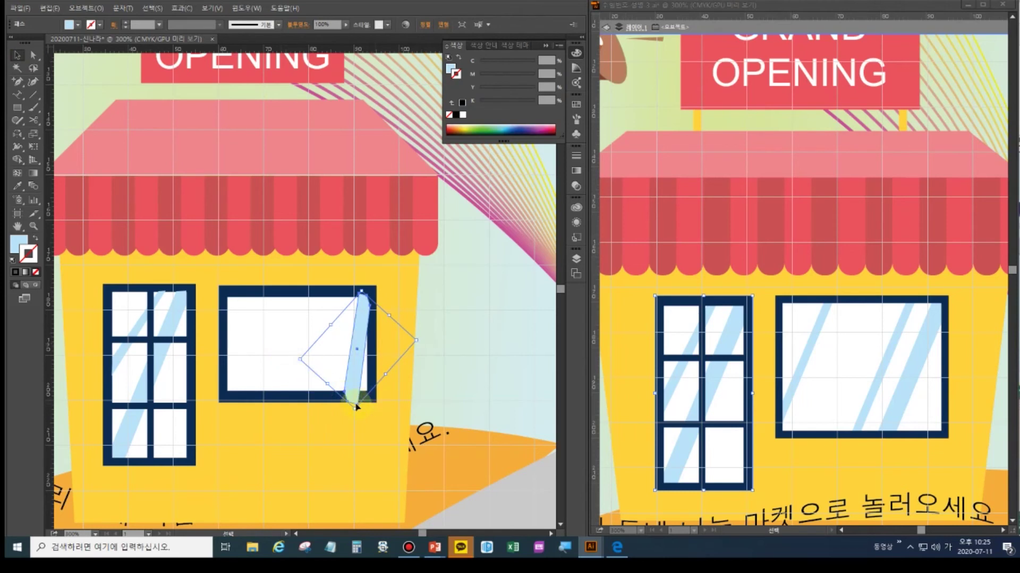
{"action": "left_click_drag", "start_coordinate": [359, 411], "coordinate": [328, 371]}
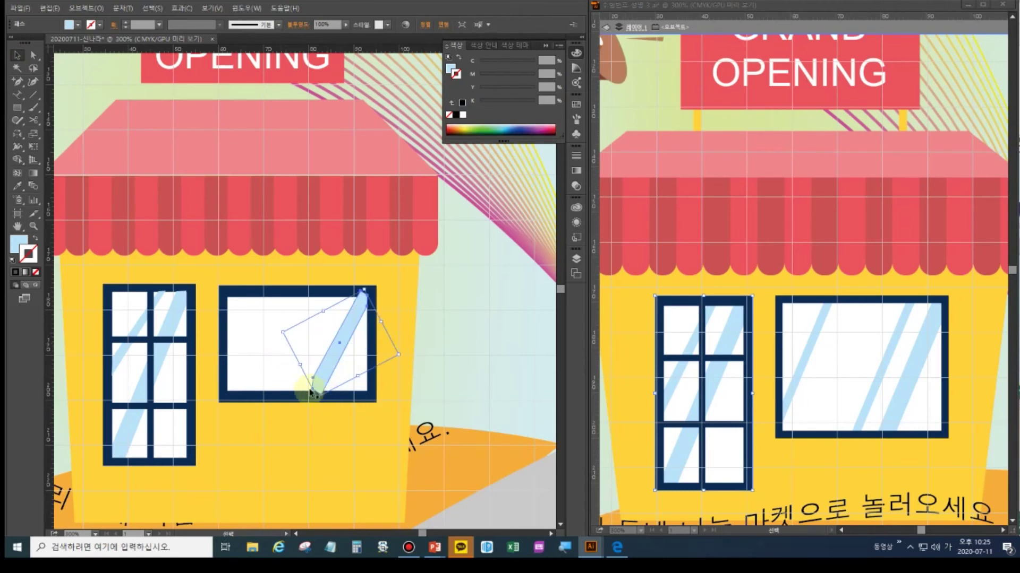
Widen the lower end of the window's light-blue stripe by moving its lower-left anchor point outward.
{"action": "left_click", "coordinate": [33, 55]}
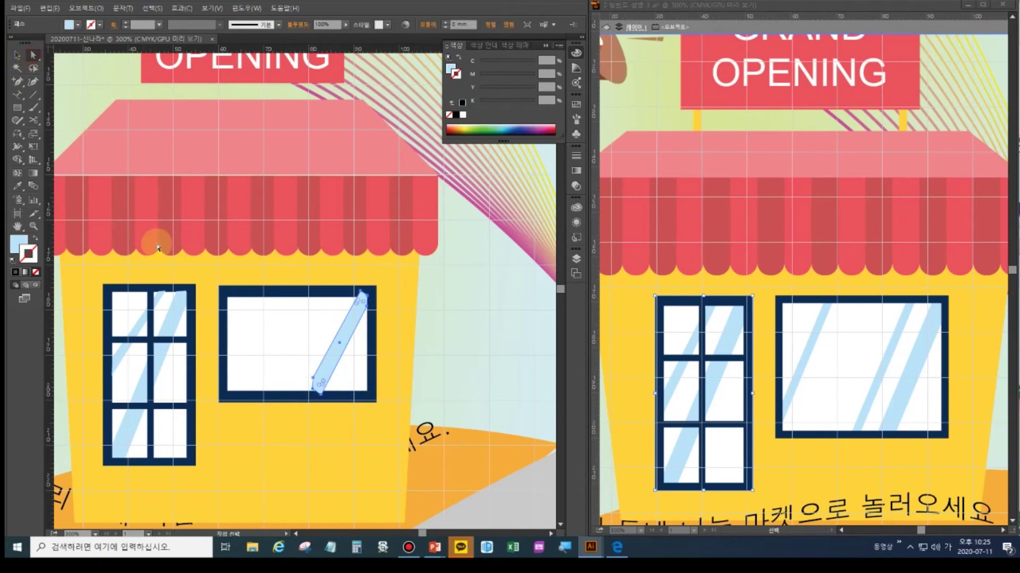
{"action": "left_click_drag", "start_coordinate": [313, 381], "coordinate": [300, 392]}
{"action": "left_click", "coordinate": [314, 383]}
{"action": "left_click", "coordinate": [340, 365]}
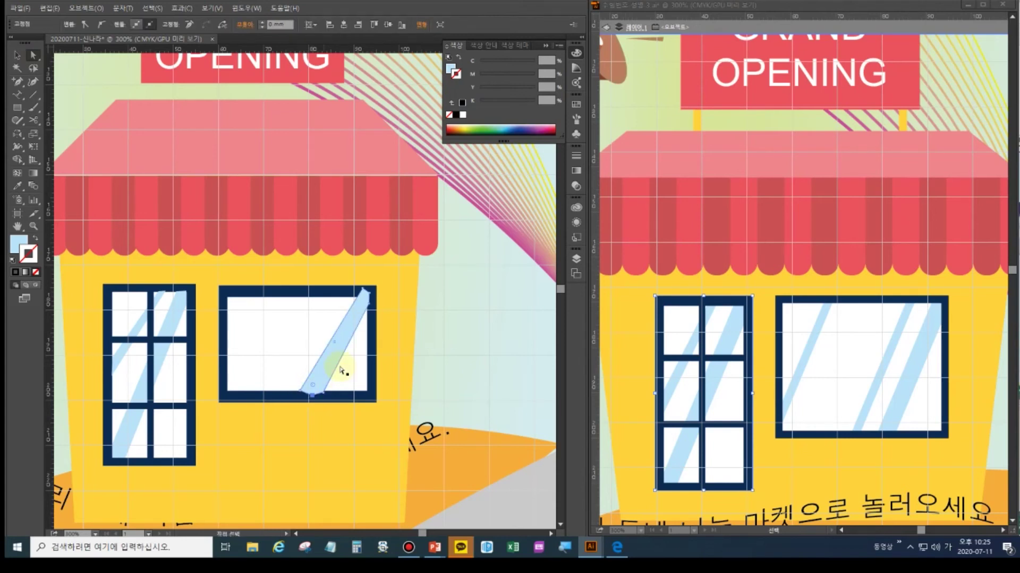
{"action": "key", "text": "v"}
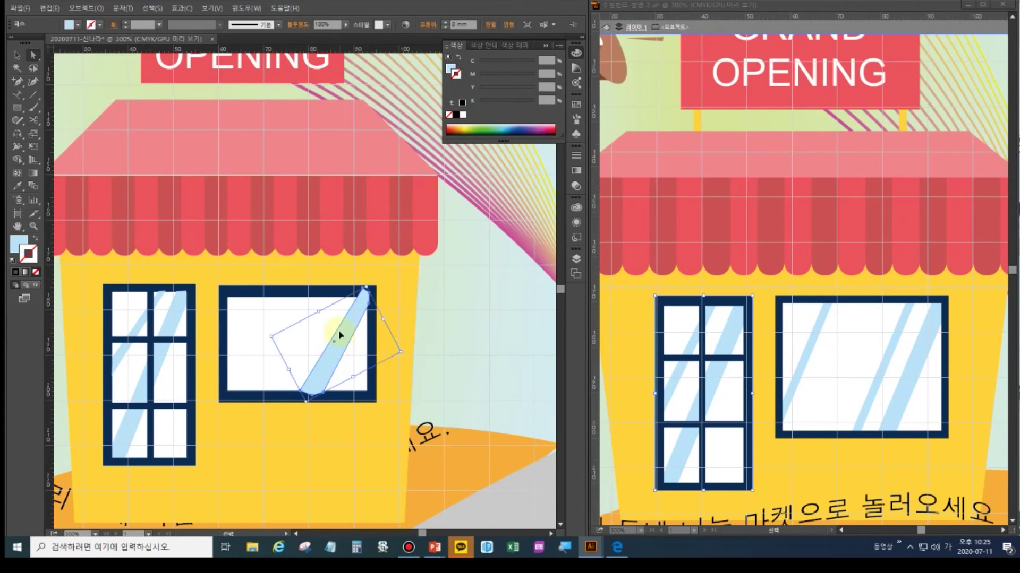
{"action": "key", "text": "ctrl+bracketleft"}
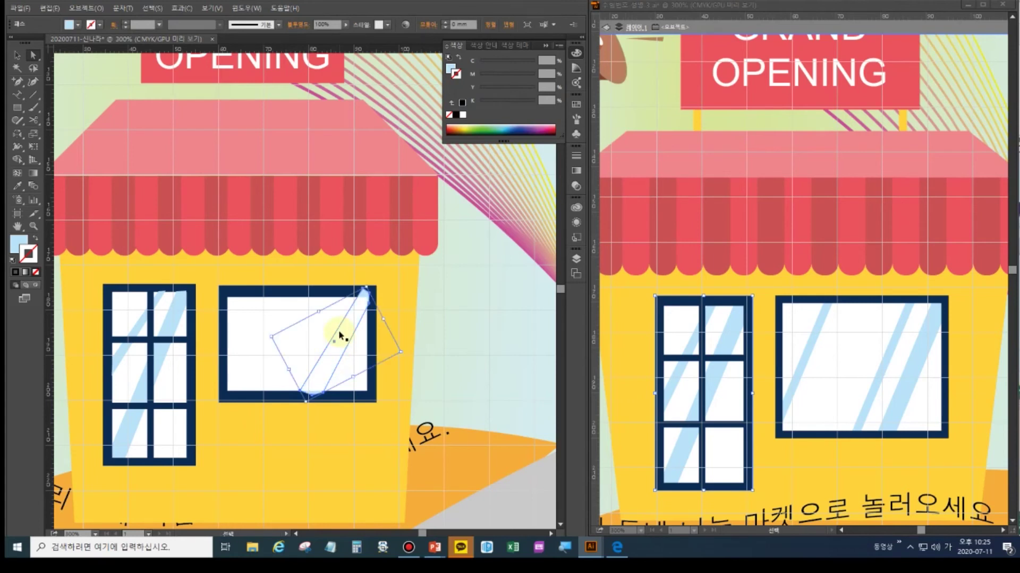
{"action": "key", "text": "ctrl+bracketright"}
{"action": "key", "text": "a"}
{"action": "left_click", "coordinate": [300, 307]}
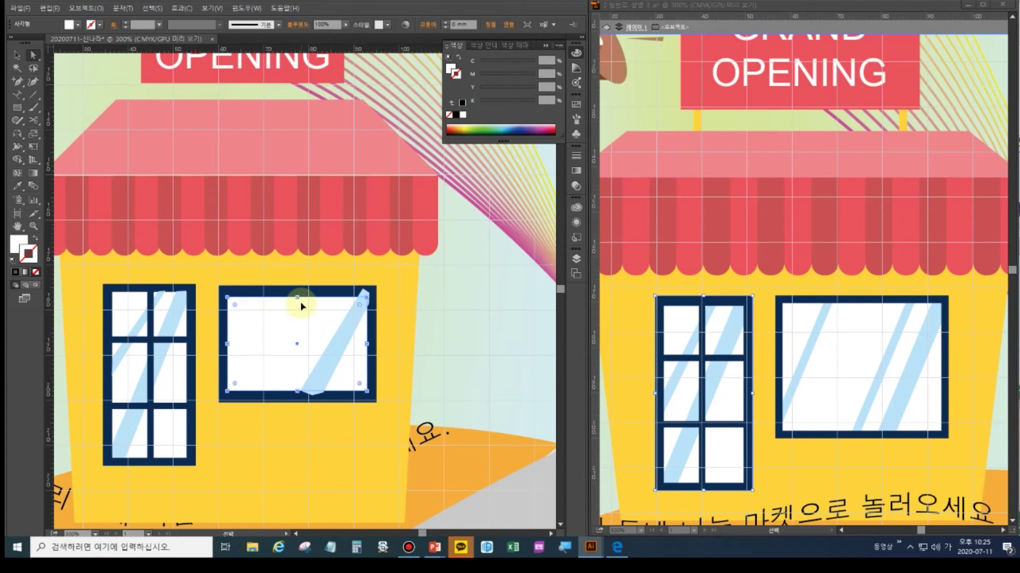
{"action": "key", "text": "ctrl+shift+bracketright"}
{"action": "key", "text": "ctrl+z"}
Move the anchor points at the window stripe's upper end so they fit the white panel's upper-right corner.
{"action": "left_click", "coordinate": [364, 296]}
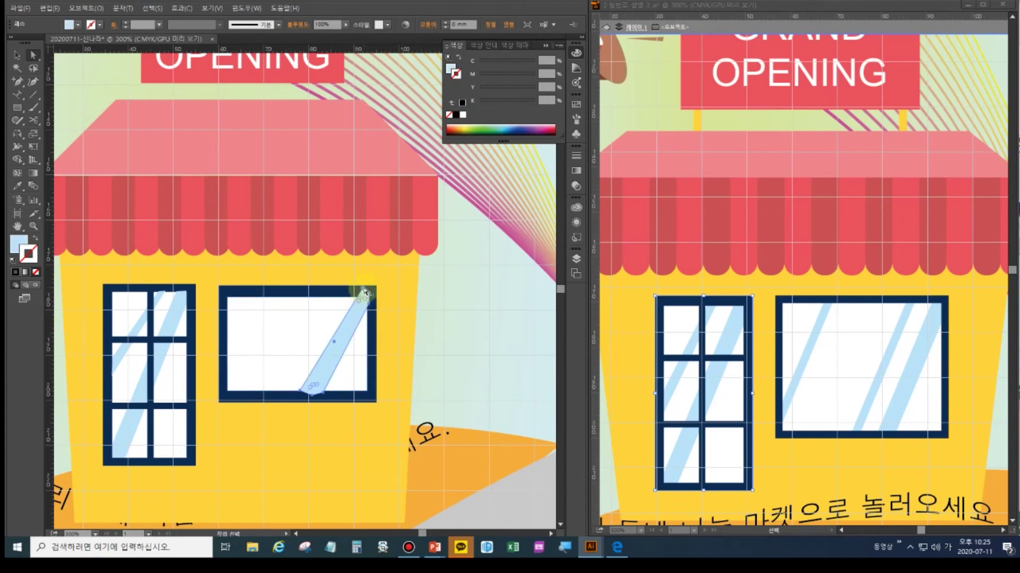
{"action": "left_click_drag", "start_coordinate": [364, 291], "coordinate": [365, 298]}
{"action": "key", "text": "ctrl+plus"}
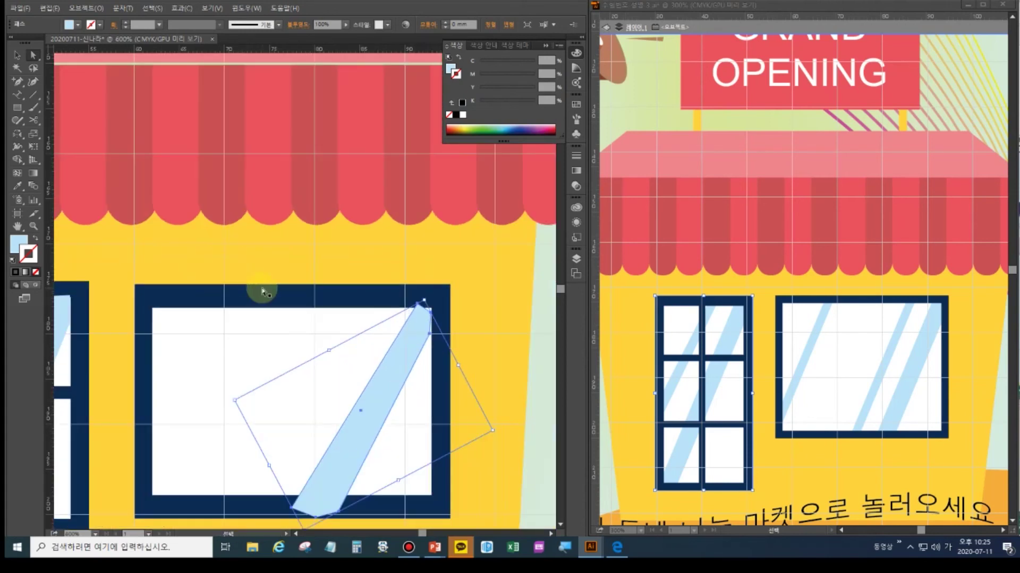
{"action": "left_click_drag", "start_coordinate": [387, 406], "coordinate": [337, 340]}
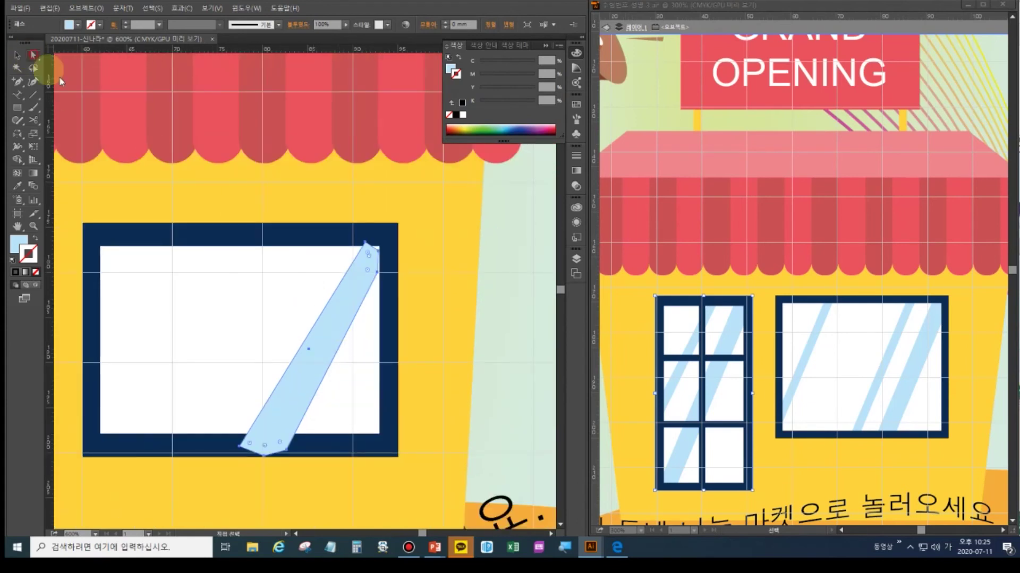
{"action": "left_click_drag", "start_coordinate": [367, 244], "coordinate": [379, 246]}
{"action": "left_click", "coordinate": [380, 269]}
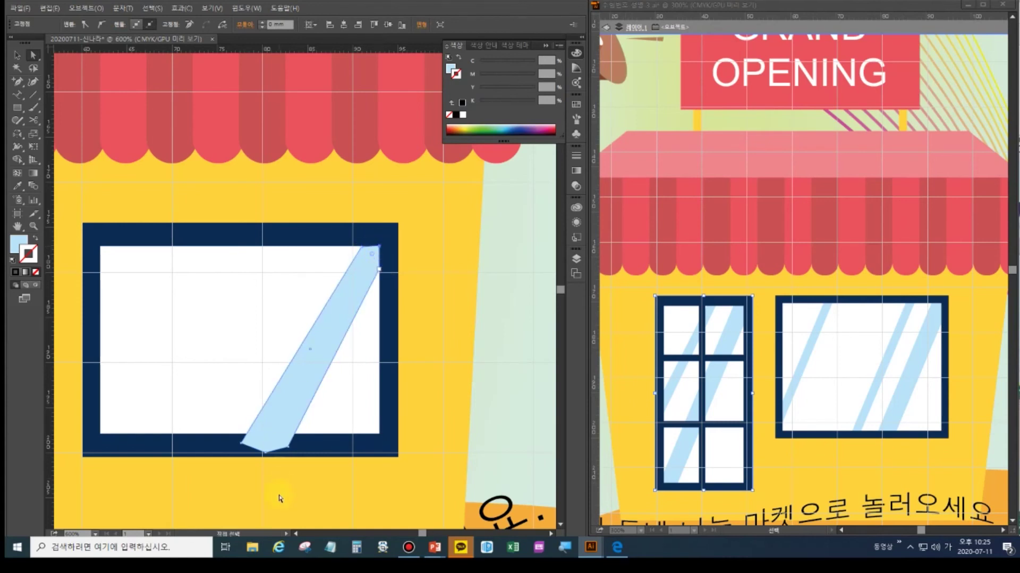
Delete the extra middle anchor point at the window stripe's lower end and align the two remaining corners with the white panel's bottom edge.
{"action": "left_click_drag", "start_coordinate": [266, 455], "coordinate": [273, 431]}
{"action": "left_click", "coordinate": [19, 82]}
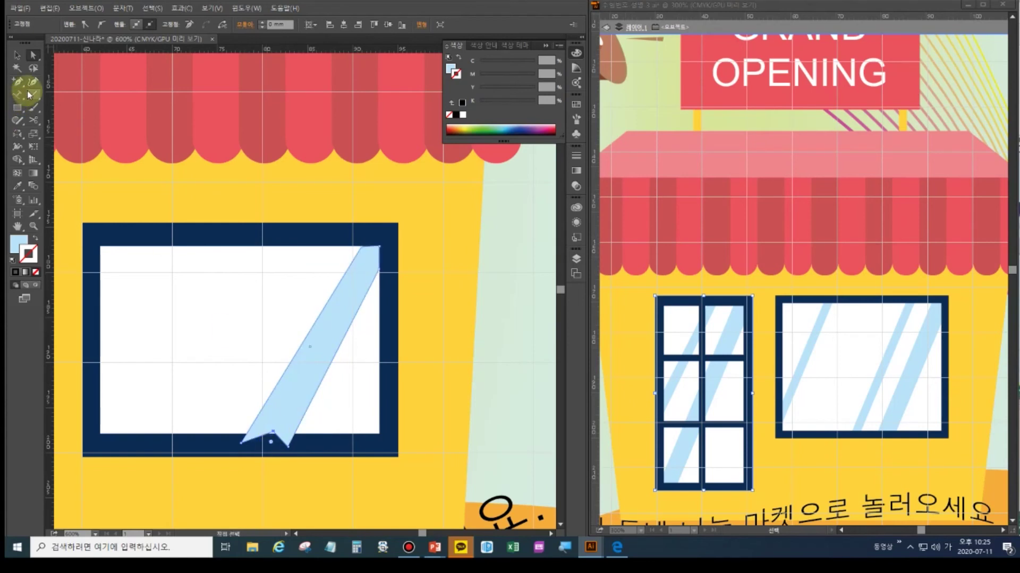
{"action": "left_click_drag", "start_coordinate": [19, 85], "coordinate": [58, 108]}
{"action": "left_click", "coordinate": [24, 88]}
{"action": "left_click", "coordinate": [286, 422]}
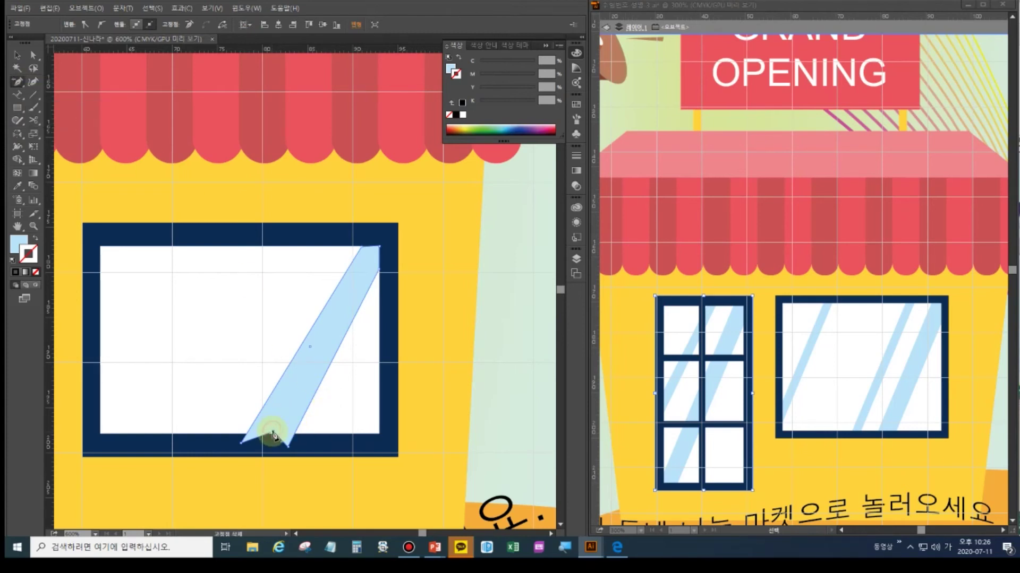
{"action": "left_click", "coordinate": [273, 433]}
{"action": "left_click", "coordinate": [343, 279]}
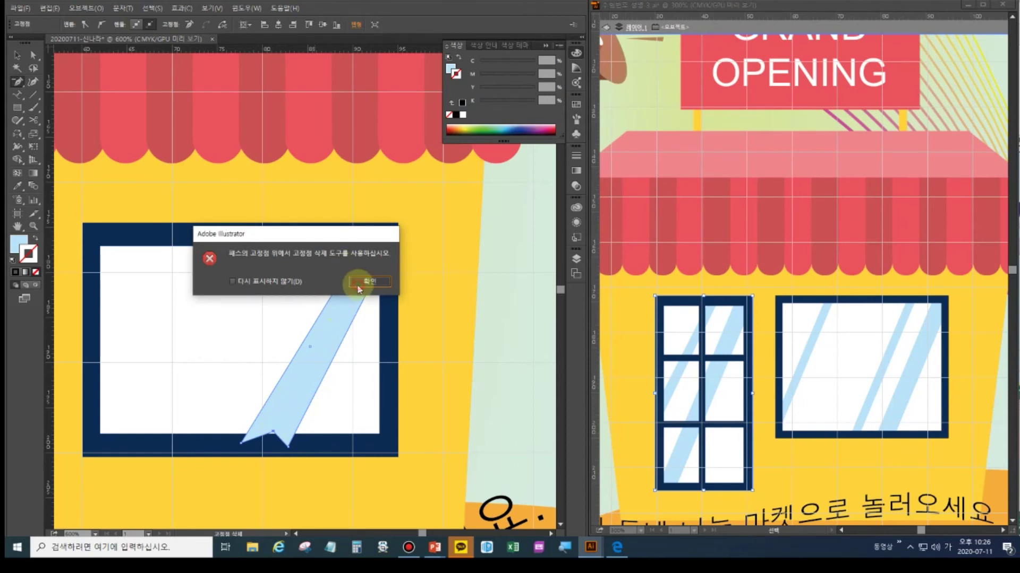
{"action": "left_click", "coordinate": [273, 432]}
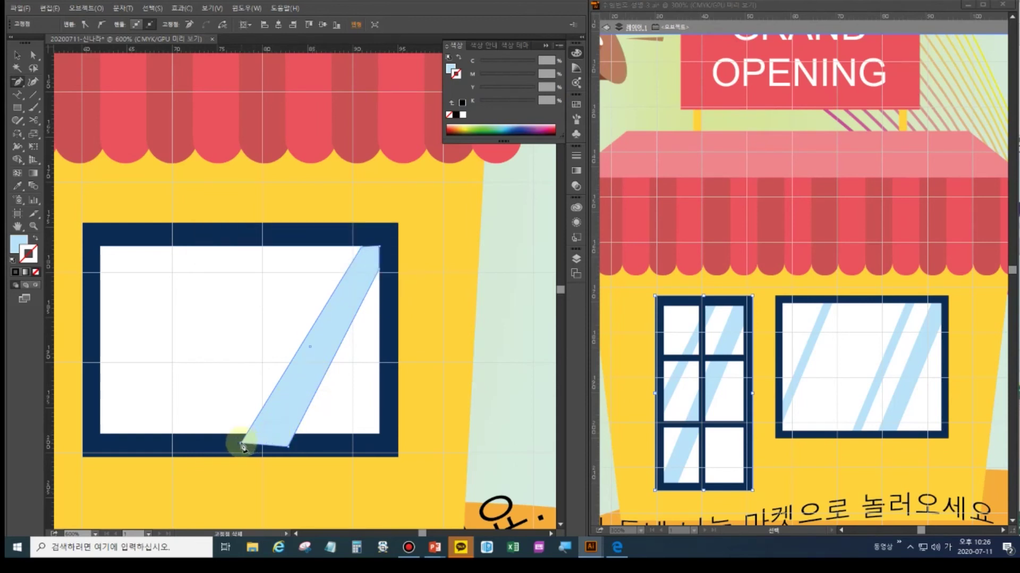
{"action": "left_click", "coordinate": [33, 55]}
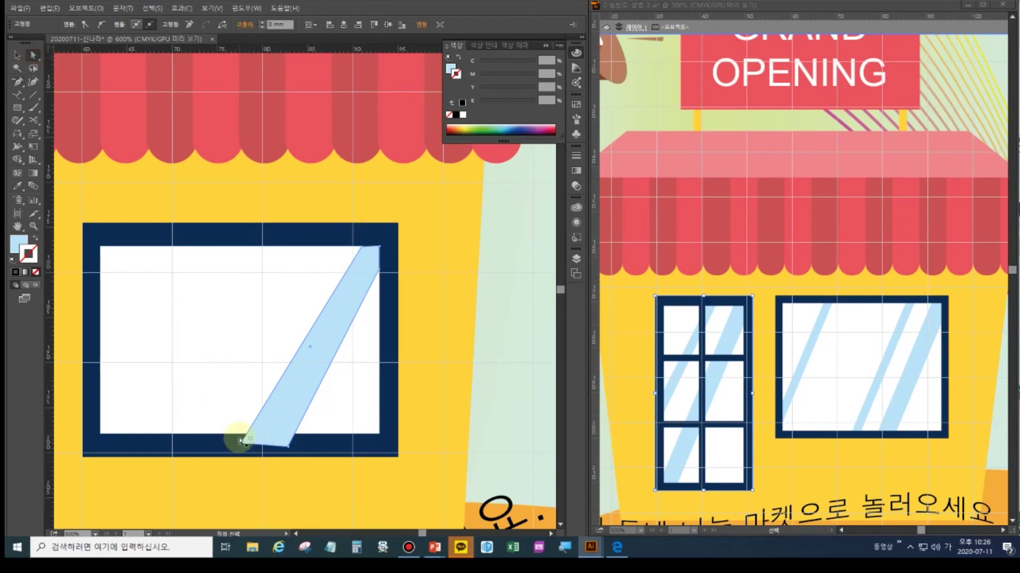
{"action": "left_click_drag", "start_coordinate": [241, 445], "coordinate": [291, 434]}
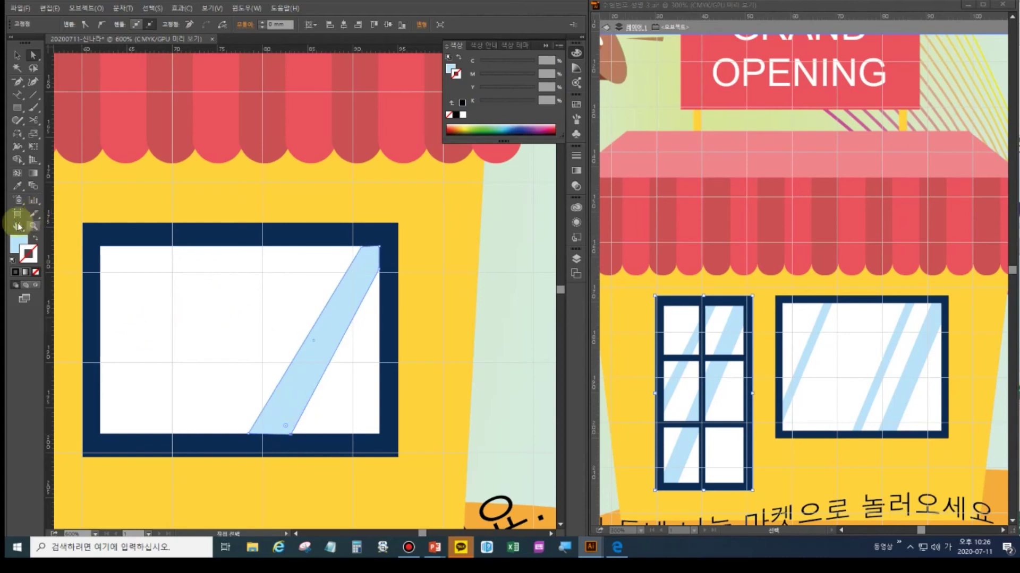
Duplicate the door's narrow light-blue stripe twice into the shop window, one at its left side and one beside the wide stripe.
{"action": "double_click", "coordinate": [18, 225]}
{"action": "left_click", "coordinate": [18, 58]}
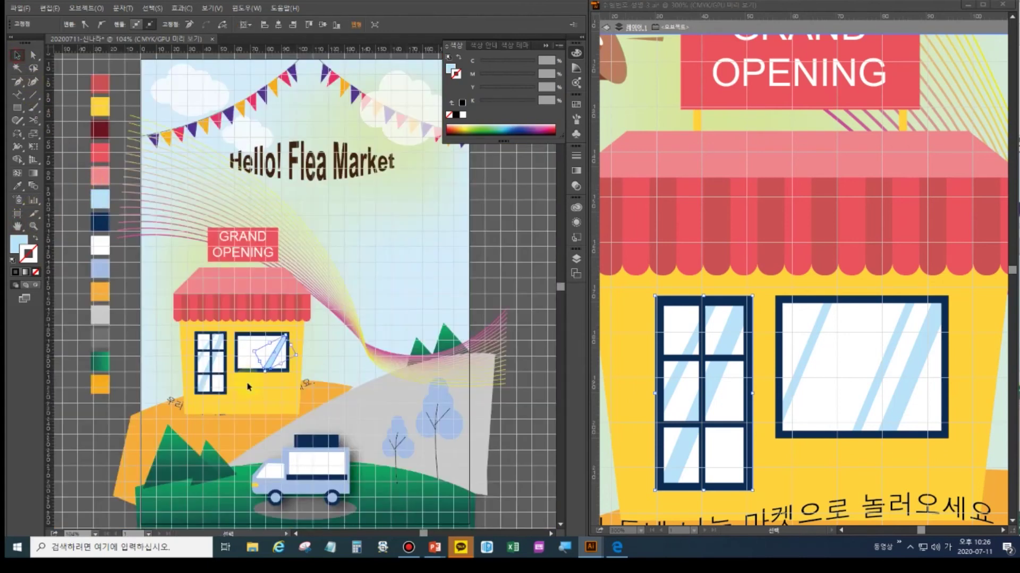
{"action": "left_click", "coordinate": [202, 353]}
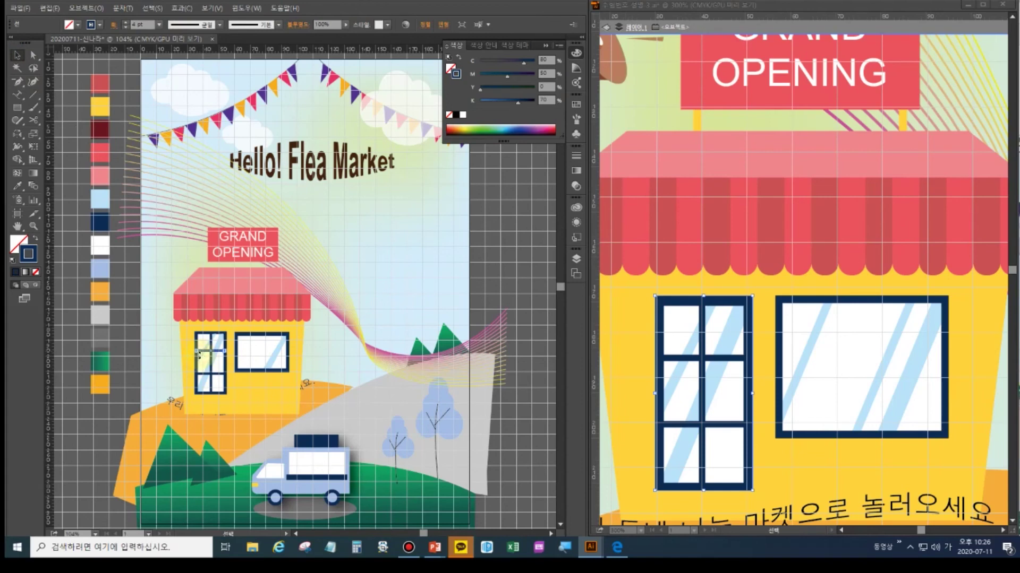
{"action": "left_click", "coordinate": [161, 247], "text": "ctrl"}
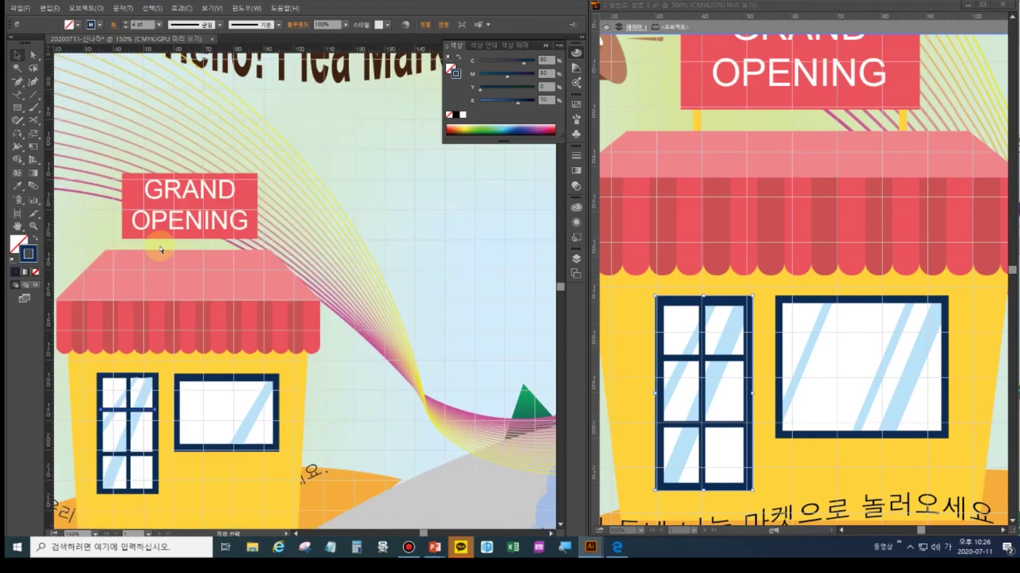
{"action": "left_click", "coordinate": [120, 403]}
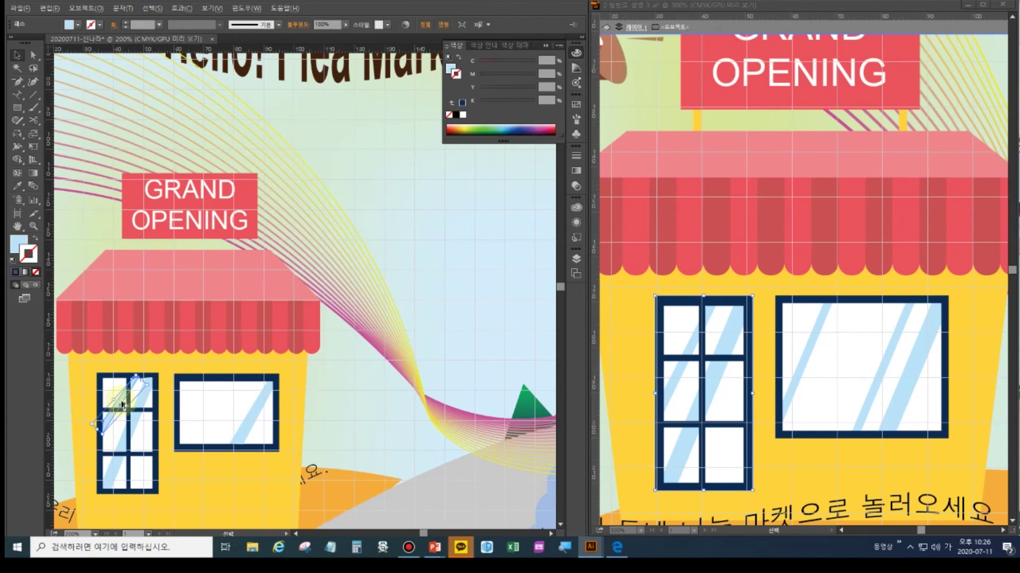
{"action": "left_click_drag", "start_coordinate": [122, 404], "coordinate": [230, 425]}
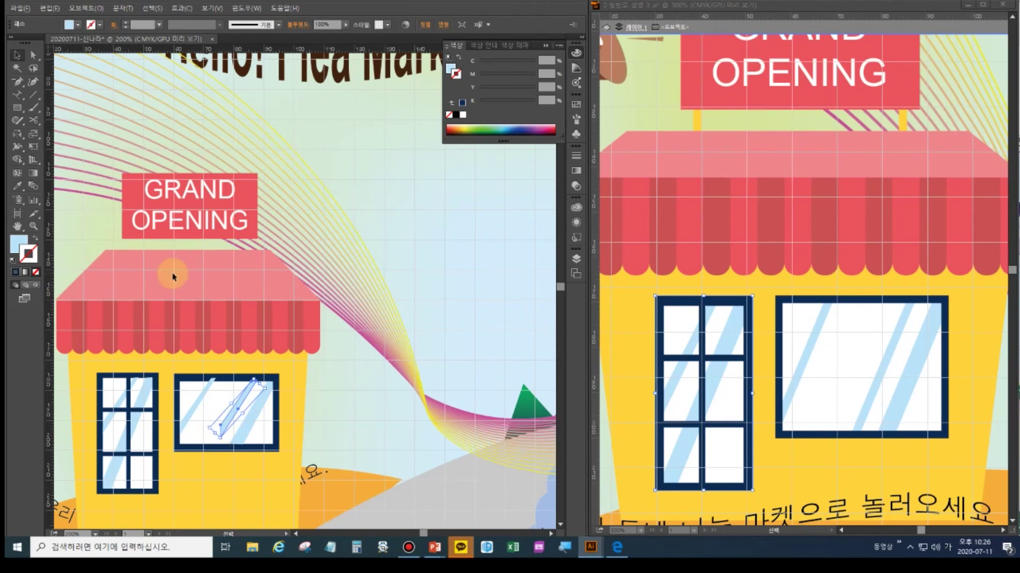
Extend the middle narrow stripe by moving its lower anchor points down to the white window panel's bottom edge.
{"action": "key", "text": "ctrl+plus"}
{"action": "key", "text": "ctrl+plus"}
{"action": "left_click_drag", "start_coordinate": [187, 449], "coordinate": [249, 169]}
{"action": "left_click", "coordinate": [32, 57]}
{"action": "left_click", "coordinate": [216, 290]}
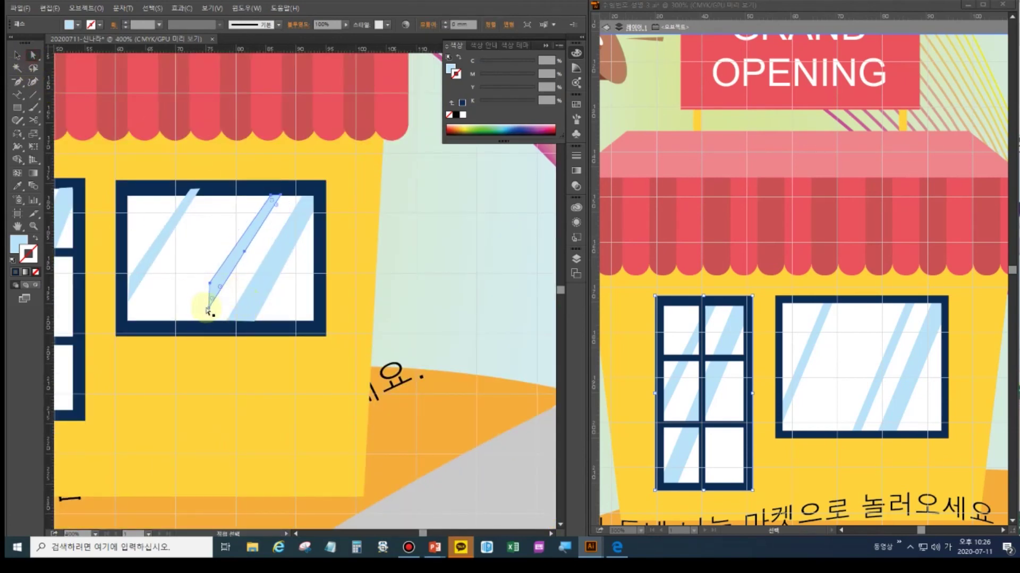
{"action": "left_click_drag", "start_coordinate": [208, 311], "coordinate": [204, 320]}
{"action": "left_click", "coordinate": [210, 293]}
{"action": "left_click_drag", "start_coordinate": [210, 285], "coordinate": [198, 321]}
Adjust the left narrow stripe's anchor points so its ends meet the white window panel's top and left edges.
{"action": "left_click", "coordinate": [189, 199]}
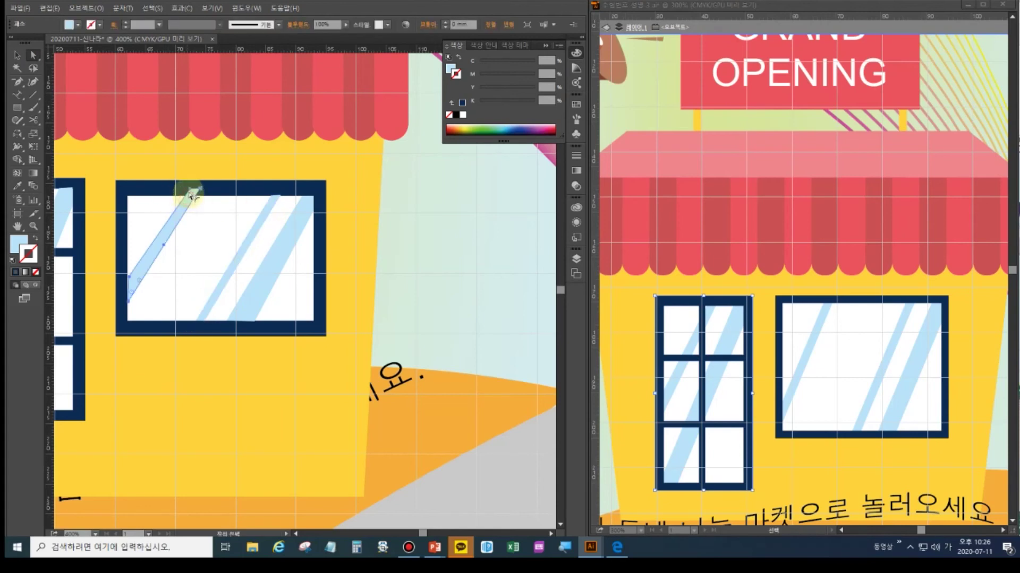
{"action": "left_click_drag", "start_coordinate": [191, 190], "coordinate": [186, 196]}
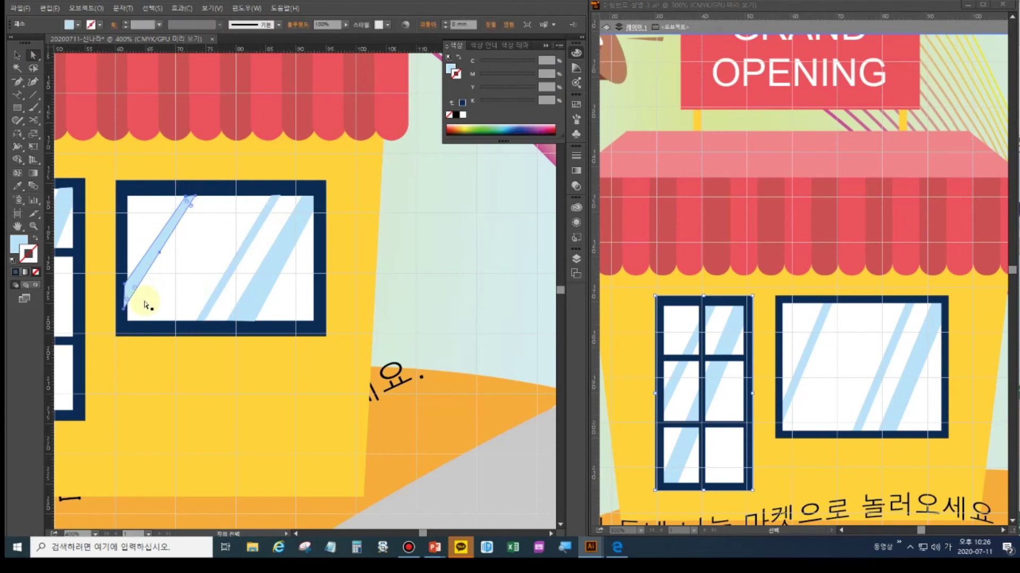
{"action": "left_click_drag", "start_coordinate": [125, 309], "coordinate": [127, 309]}
{"action": "key", "text": "ctrl+z"}
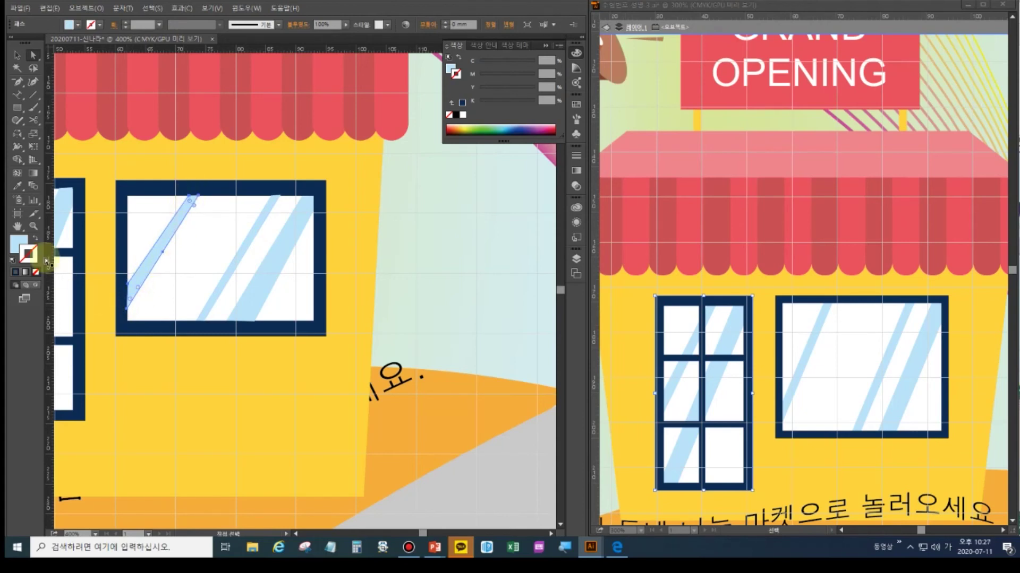
{"action": "left_click", "coordinate": [17, 227]}
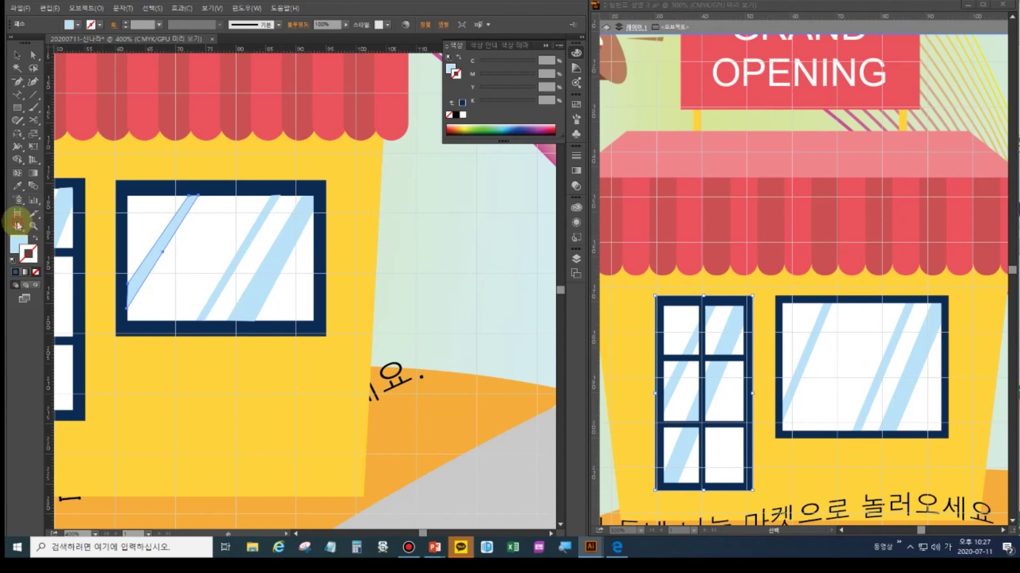
Spray one megaphone symbol beside the GRAND OPENING sign, over the curved lines, using the Symbol Sprayer tool.
{"action": "double_click", "coordinate": [17, 227]}
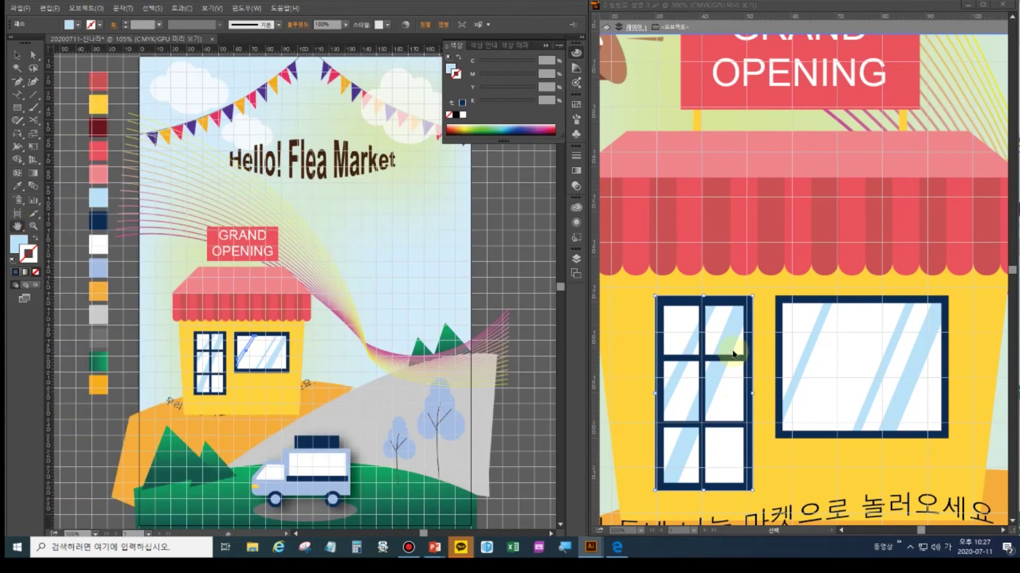
{"action": "left_click", "coordinate": [776, 310]}
{"action": "key", "text": "ctrl+minus"}
{"action": "key", "text": "ctrl+minus"}
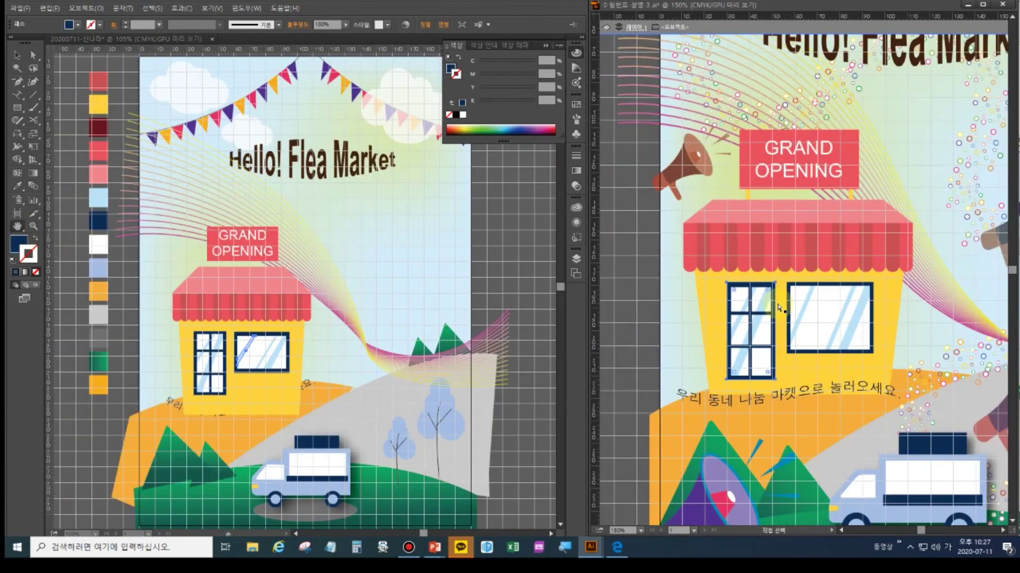
{"action": "key", "text": "ctrl+minus"}
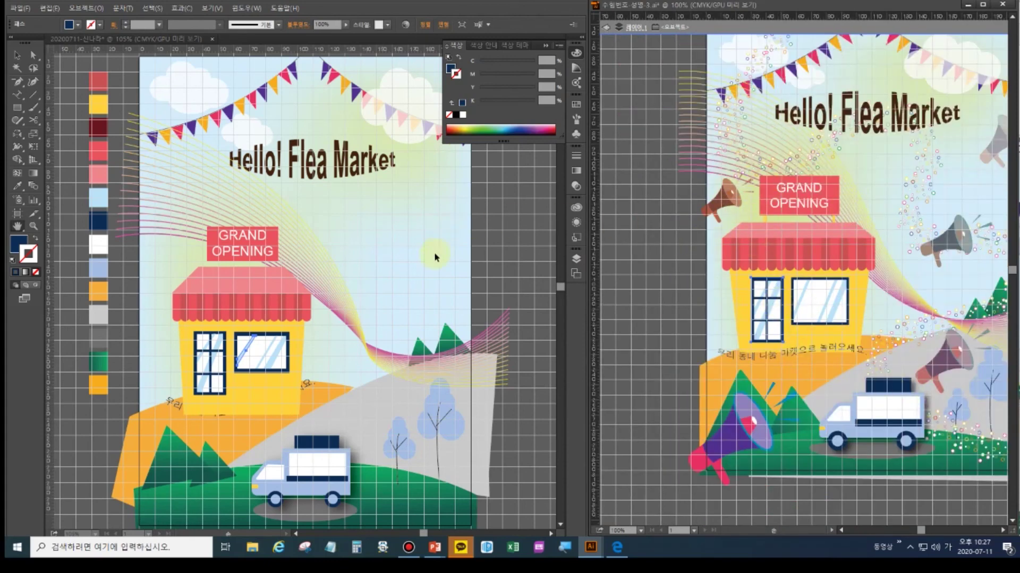
{"action": "left_click", "coordinate": [575, 136]}
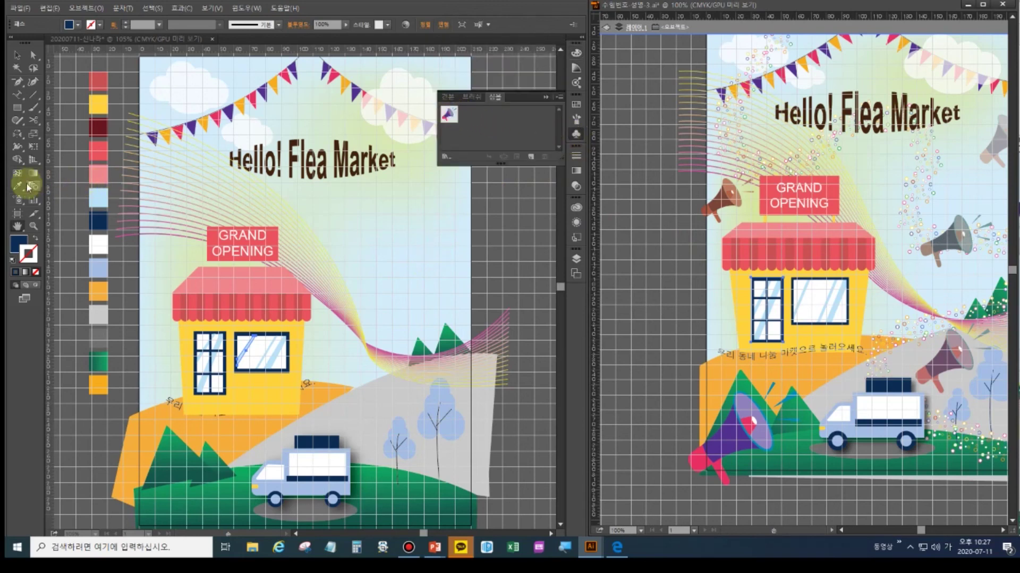
{"action": "left_click", "coordinate": [20, 160]}
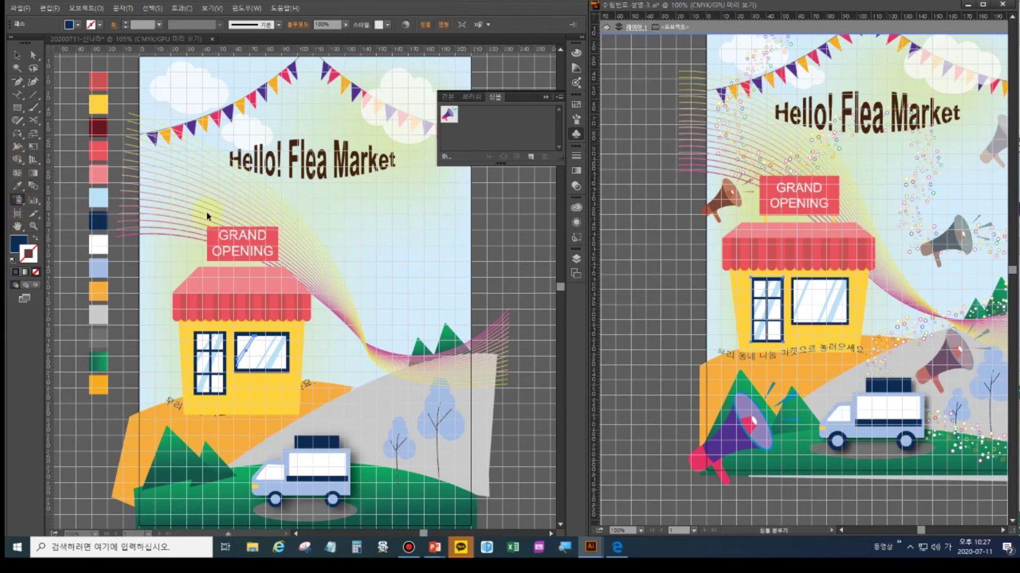
{"action": "left_click", "coordinate": [162, 210]}
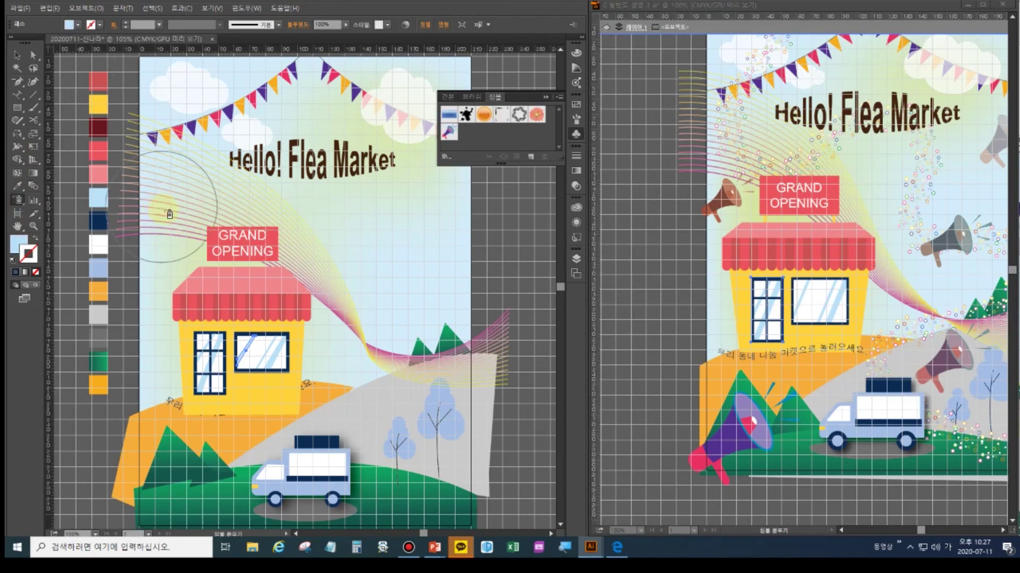
{"action": "left_click", "coordinate": [180, 246]}
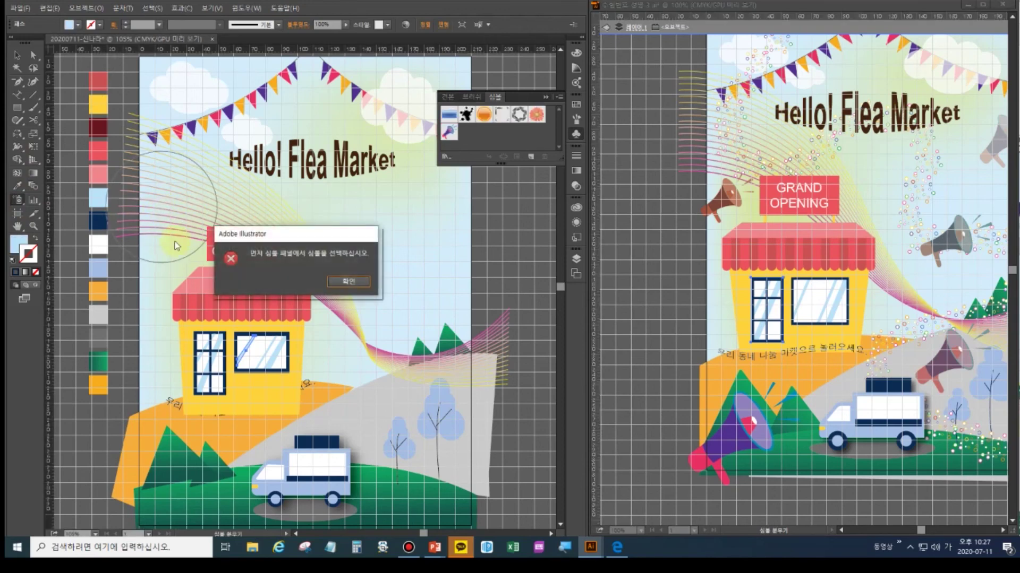
{"action": "left_click", "coordinate": [346, 283]}
{"action": "left_click", "coordinate": [454, 133]}
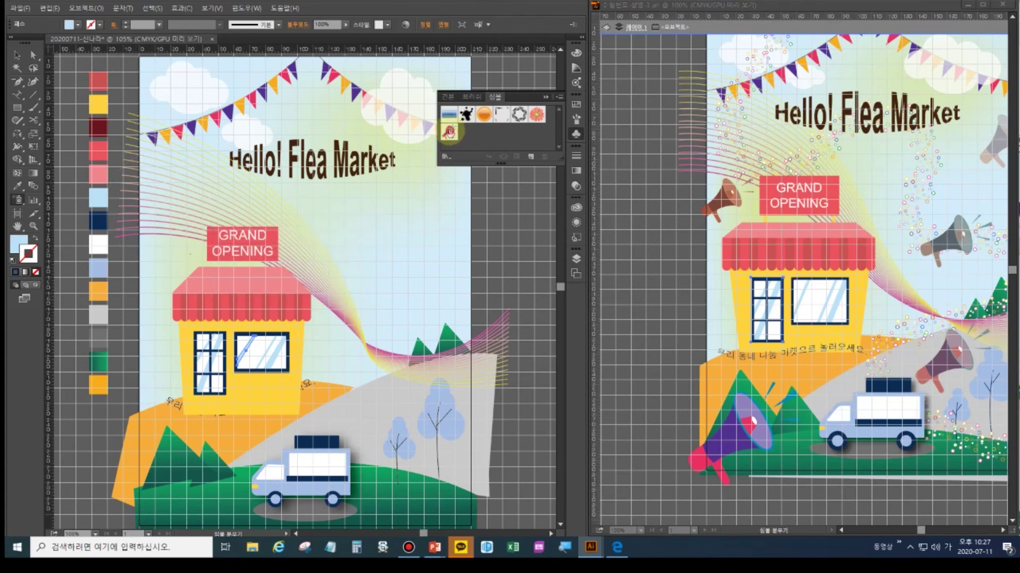
{"action": "left_click", "coordinate": [163, 205]}
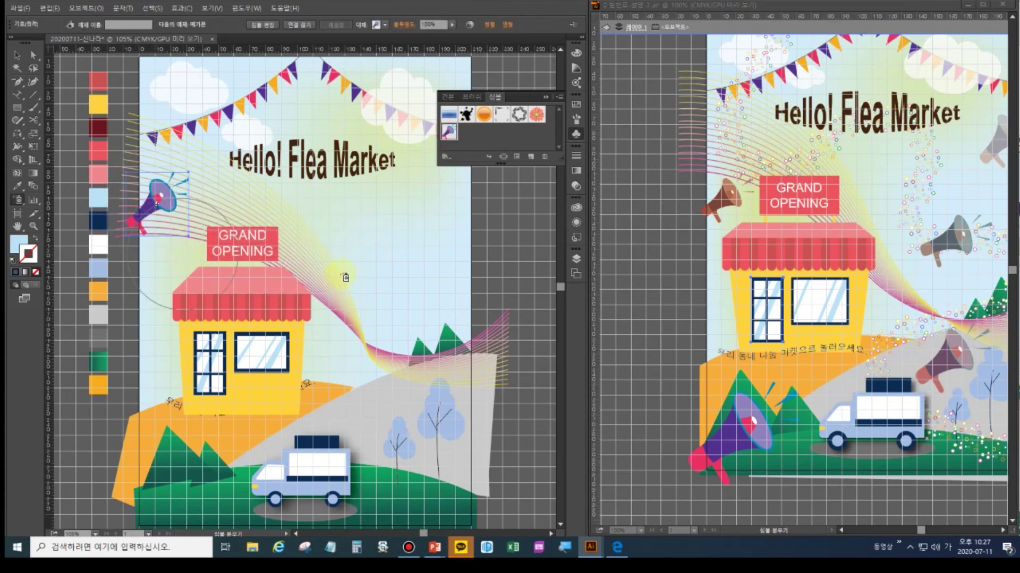
Spray four more megaphones: in the sky beside the sign, below the bunting's right end, over the left mountains and on the gray road.
{"action": "left_click", "coordinate": [385, 238]}
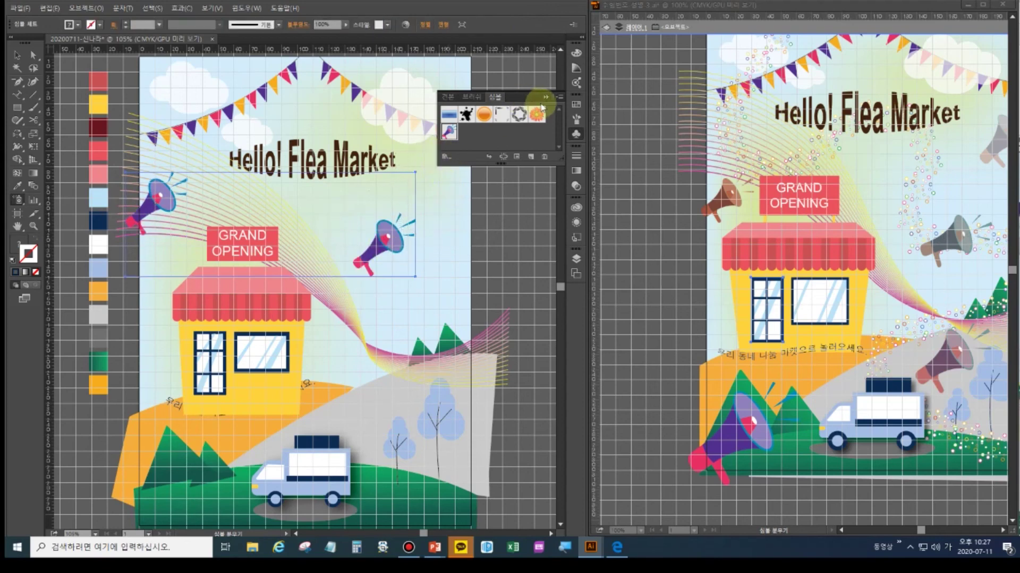
{"action": "left_click", "coordinate": [444, 155]}
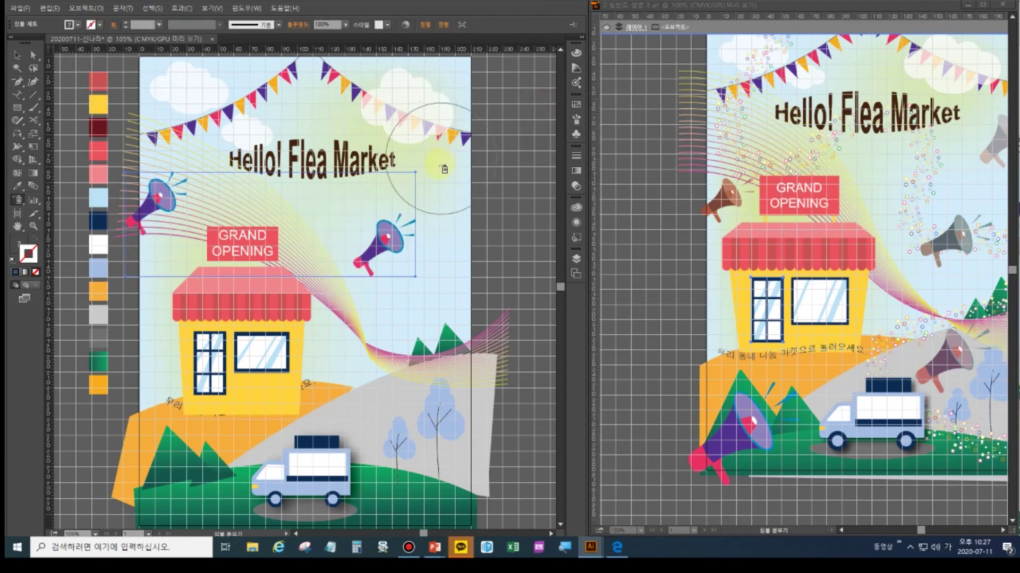
{"action": "left_click", "coordinate": [441, 158]}
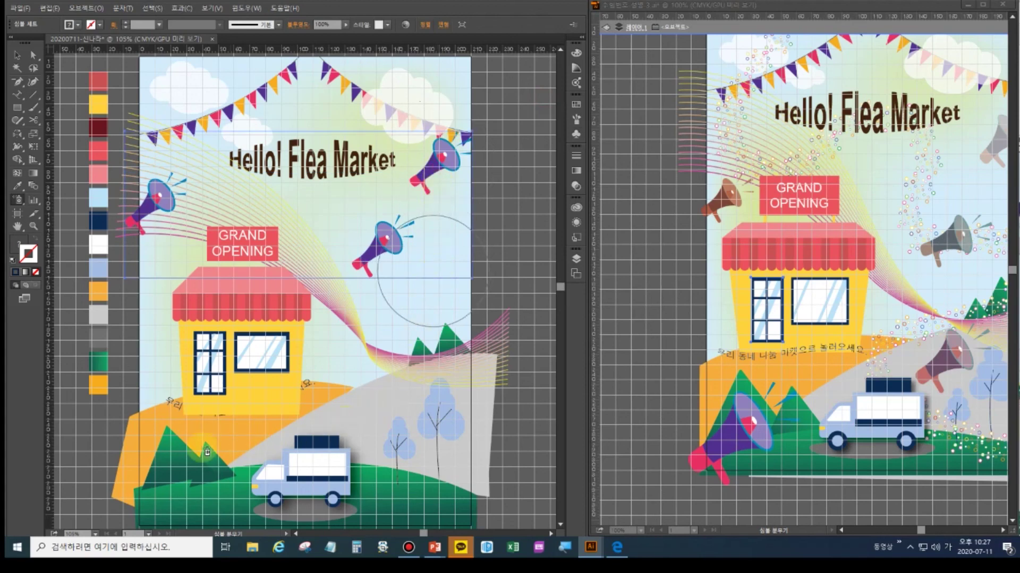
{"action": "left_click", "coordinate": [167, 476]}
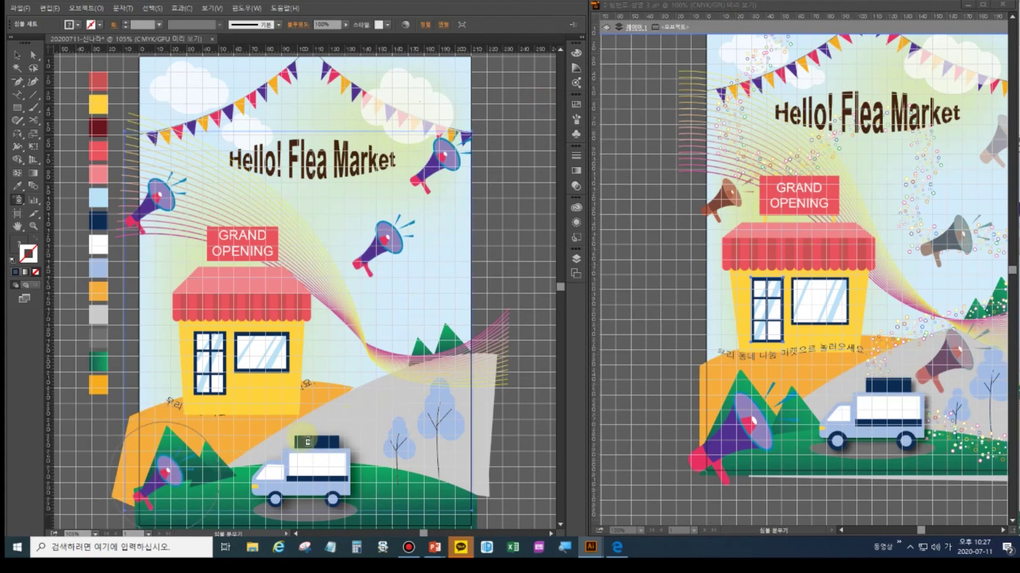
{"action": "left_click", "coordinate": [373, 407]}
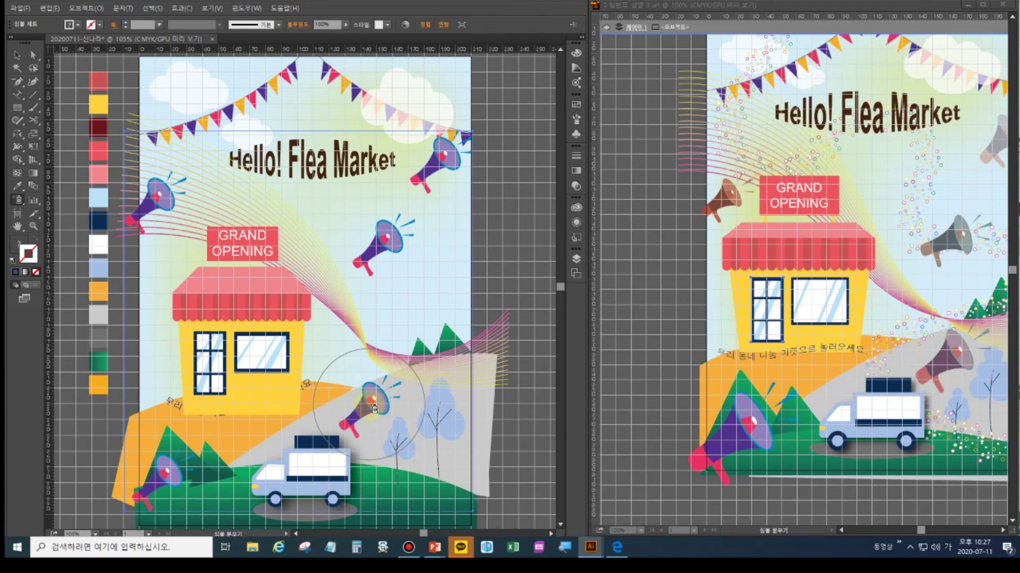
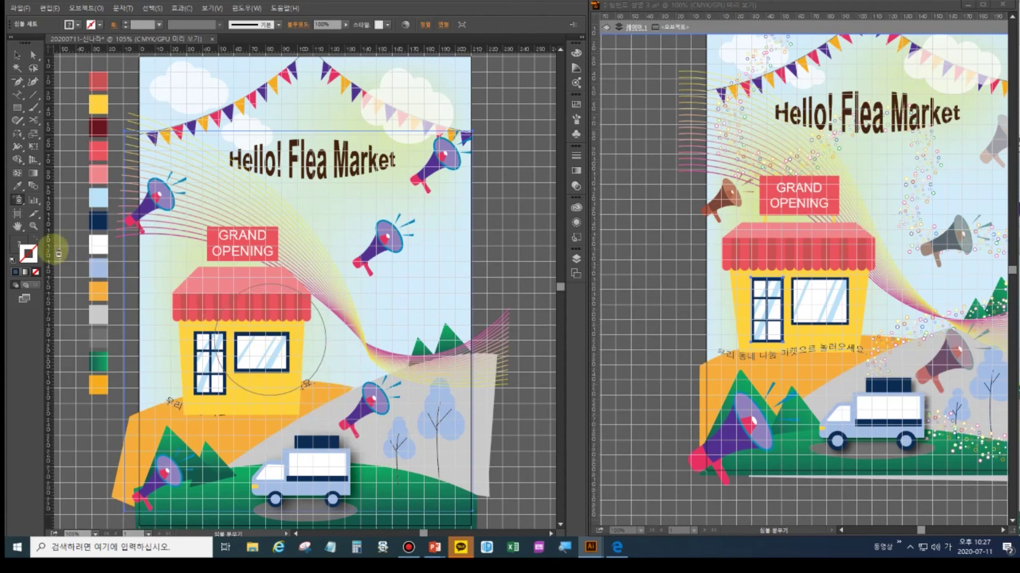
Deselect the megaphone symbol set and sample the dark maroon swatch as the fill color.
{"action": "left_click", "coordinate": [22, 242]}
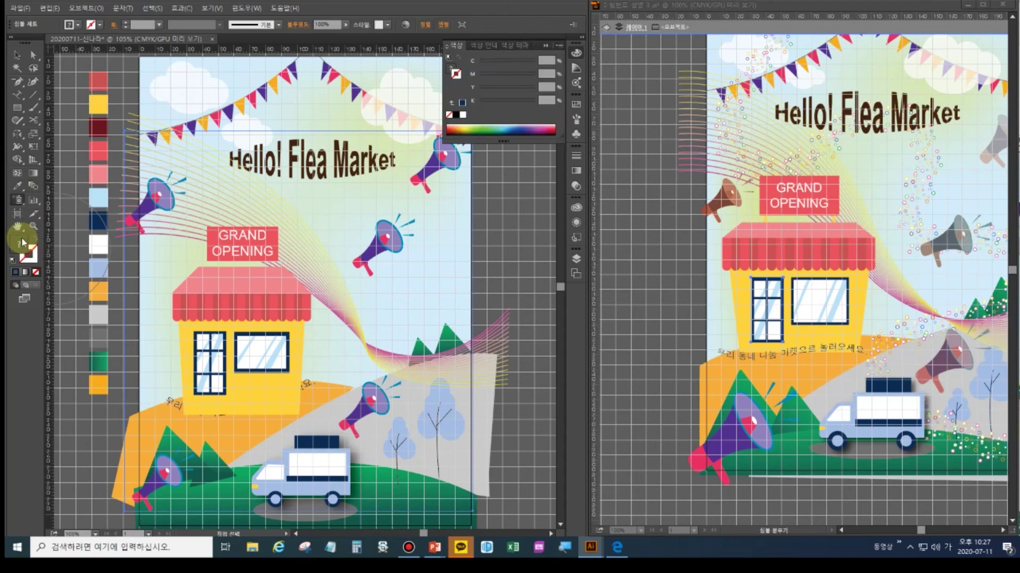
{"action": "left_click", "coordinate": [75, 425]}
{"action": "left_click", "coordinate": [18, 186]}
{"action": "left_click", "coordinate": [114, 160]}
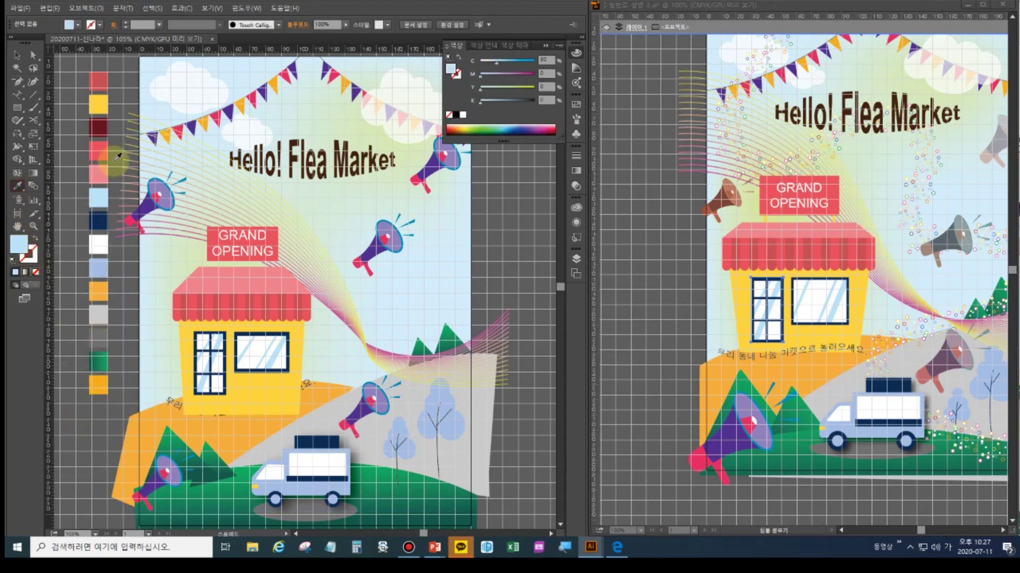
{"action": "left_click", "coordinate": [103, 121]}
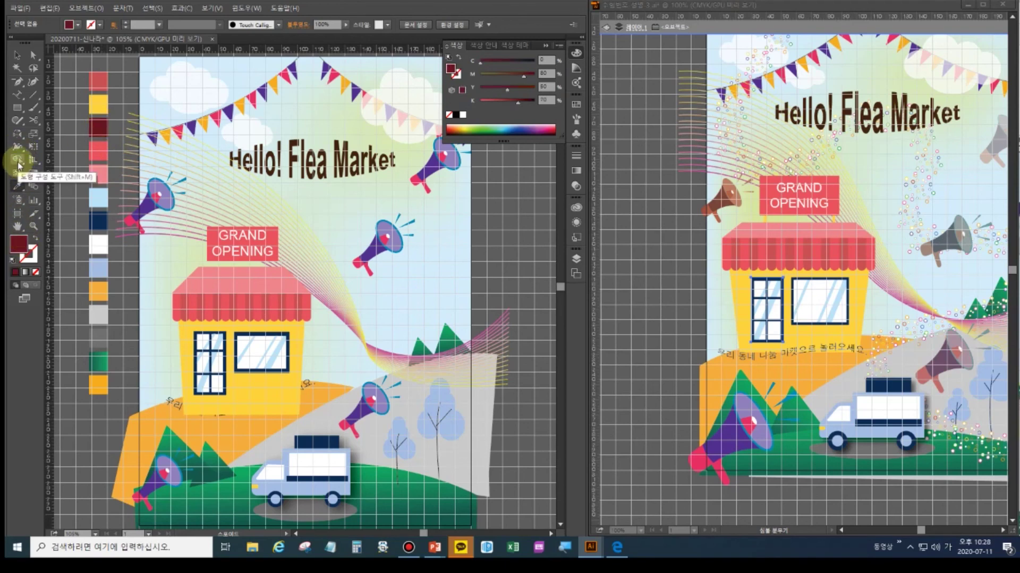
Switch from the Symbol Sprayer to the Symbol Spinner tool.
{"action": "left_click", "coordinate": [19, 201]}
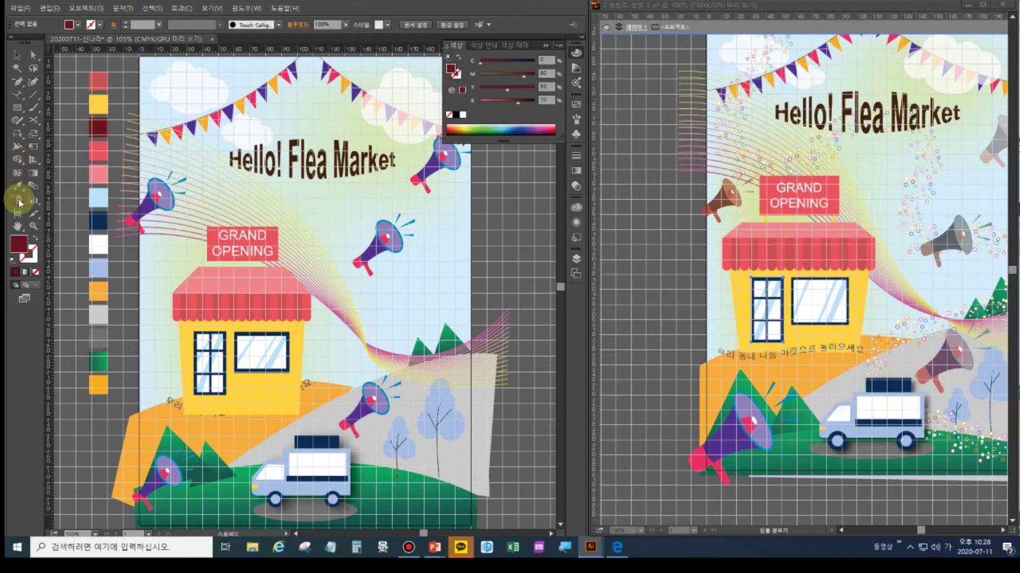
{"action": "double_click", "coordinate": [19, 201]}
{"action": "left_click", "coordinate": [378, 346]}
{"action": "left_click", "coordinate": [19, 201]}
{"action": "left_click", "coordinate": [19, 201]}
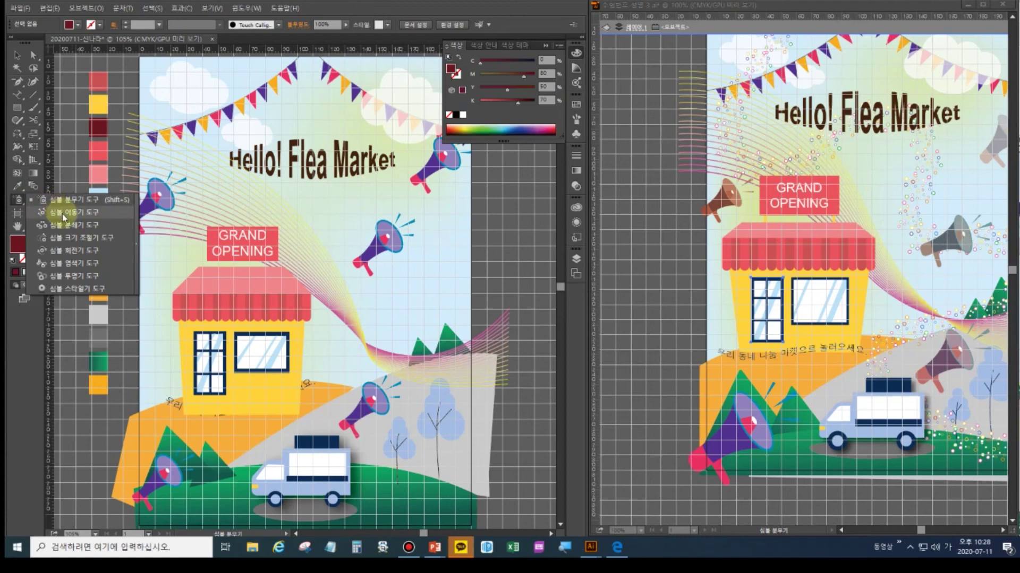
{"action": "left_click", "coordinate": [75, 251]}
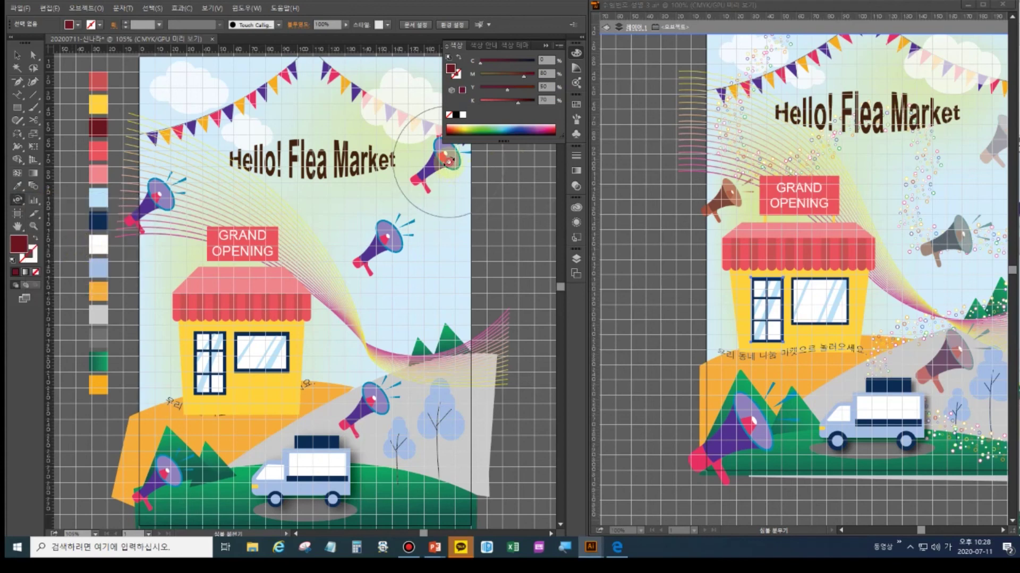
{"action": "left_click", "coordinate": [448, 159]}
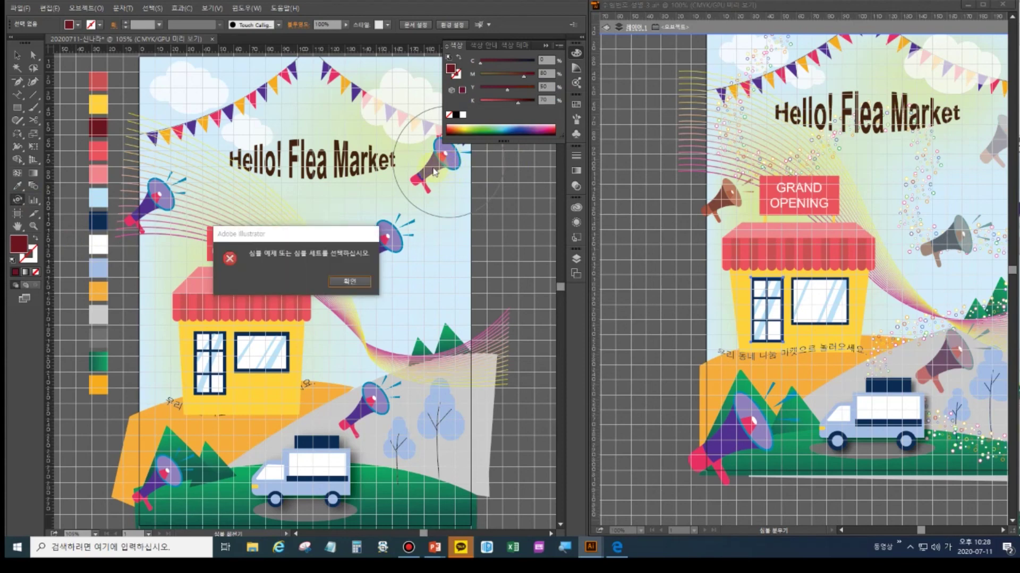
{"action": "left_click", "coordinate": [339, 281]}
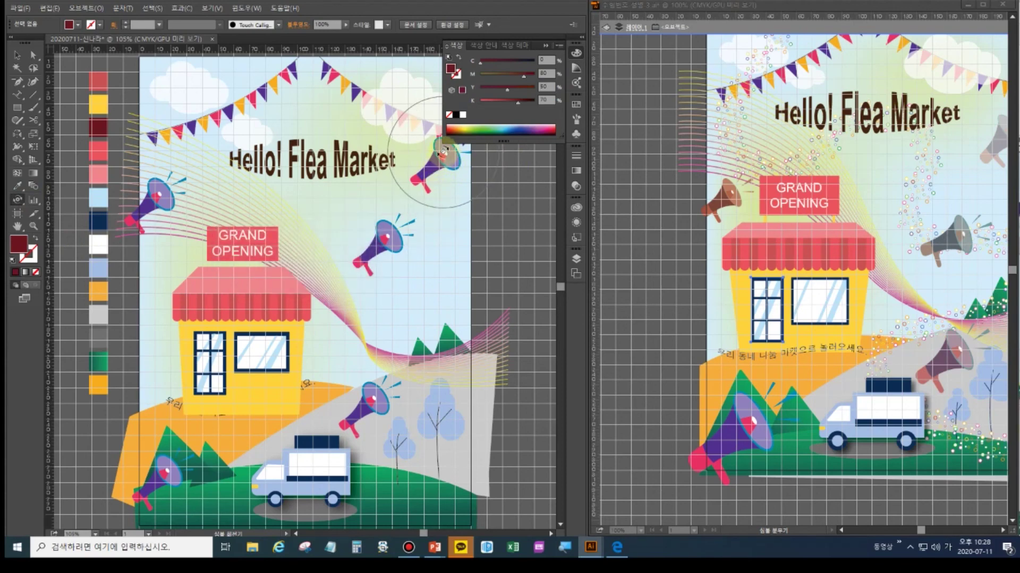
{"action": "left_click", "coordinate": [443, 152]}
{"action": "left_click", "coordinate": [340, 280]}
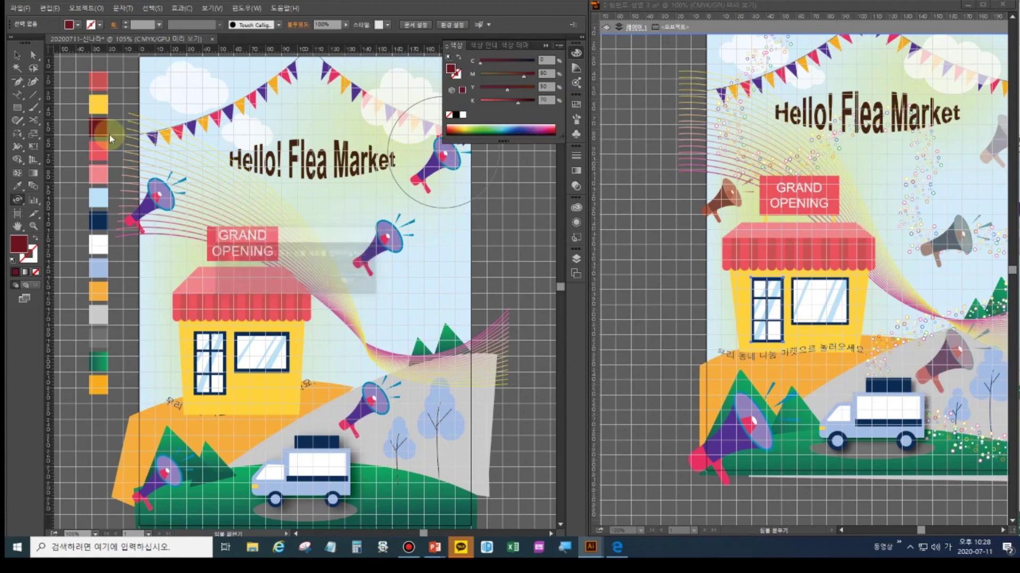
Select the megaphone symbol set and spin the upper-right megaphone counterclockwise to nearly upright and the mid-sky one clockwise to nearly horizontal.
{"action": "left_click", "coordinate": [17, 55]}
{"action": "left_click", "coordinate": [443, 171]}
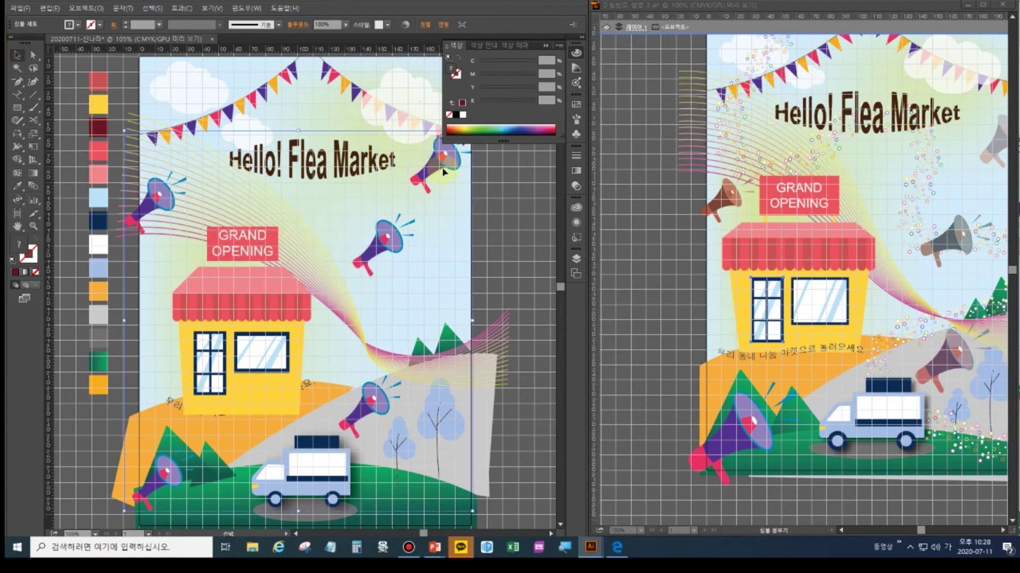
{"action": "left_click", "coordinate": [18, 200]}
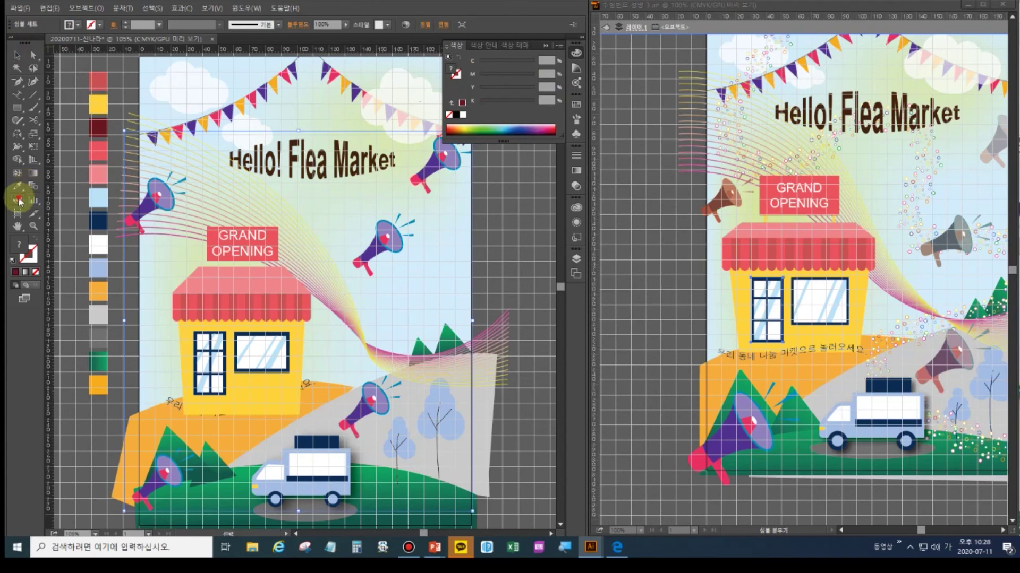
{"action": "left_click", "coordinate": [431, 184]}
{"action": "mouse_move", "coordinate": [432, 165]}
{"action": "left_mouse_down"}
{"action": "mouse_move", "coordinate": [406, 188]}
{"action": "mouse_move", "coordinate": [430, 163]}
{"action": "mouse_move", "coordinate": [448, 157]}
{"action": "mouse_move", "coordinate": [450, 167]}
{"action": "mouse_move", "coordinate": [448, 156]}
{"action": "mouse_move", "coordinate": [446, 176]}
{"action": "mouse_move", "coordinate": [387, 238]}
{"action": "left_mouse_up"}
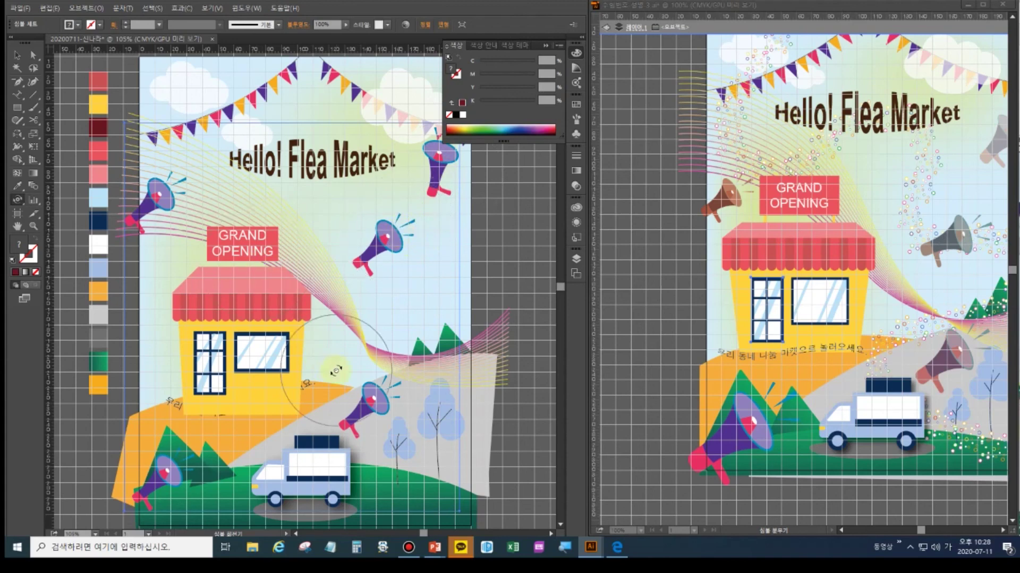
{"action": "left_click", "coordinate": [399, 234]}
{"action": "left_click_drag", "start_coordinate": [400, 238], "coordinate": [403, 271]}
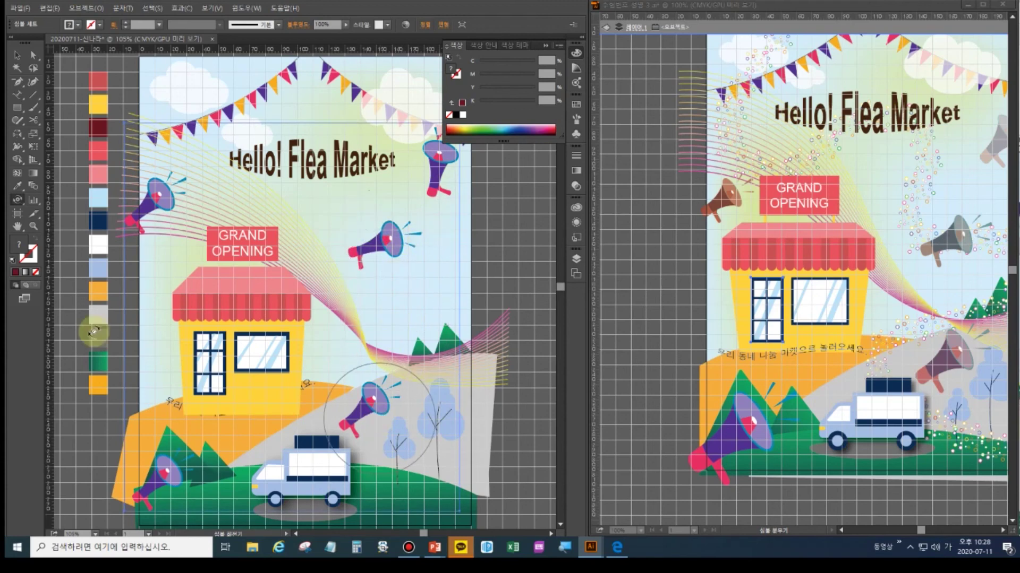
Enlarge the megaphones over the left mountains and on the gray road with the Symbol Sizer tool.
{"action": "left_click", "coordinate": [19, 200]}
{"action": "mouse_move", "coordinate": [19, 201]}
{"action": "left_mouse_down"}
{"action": "mouse_move", "coordinate": [72, 223]}
{"action": "mouse_move", "coordinate": [78, 243]}
{"action": "left_mouse_up"}
{"action": "left_click_drag", "start_coordinate": [165, 482], "coordinate": [165, 484]}
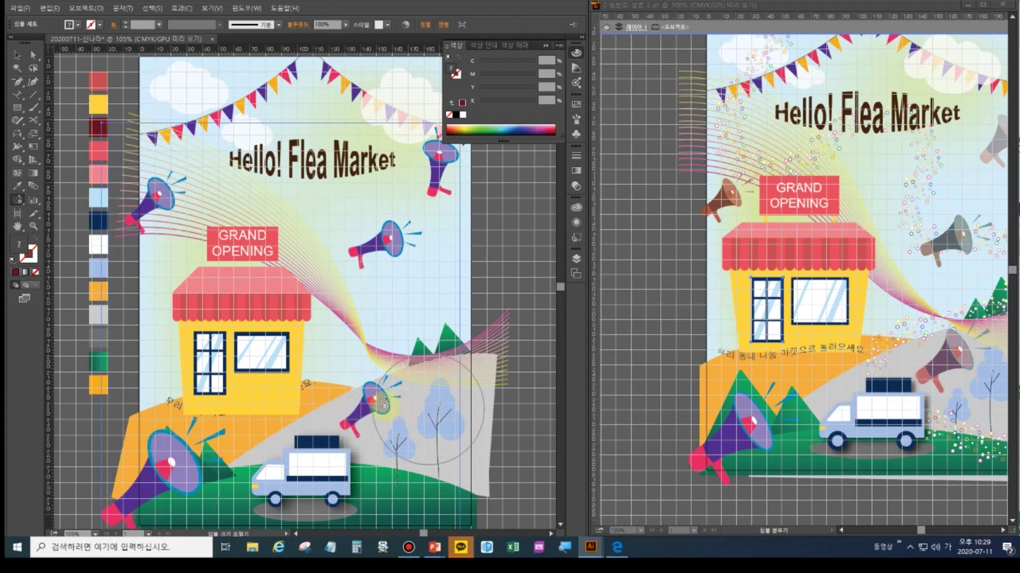
{"action": "left_click_drag", "start_coordinate": [368, 406], "coordinate": [367, 407]}
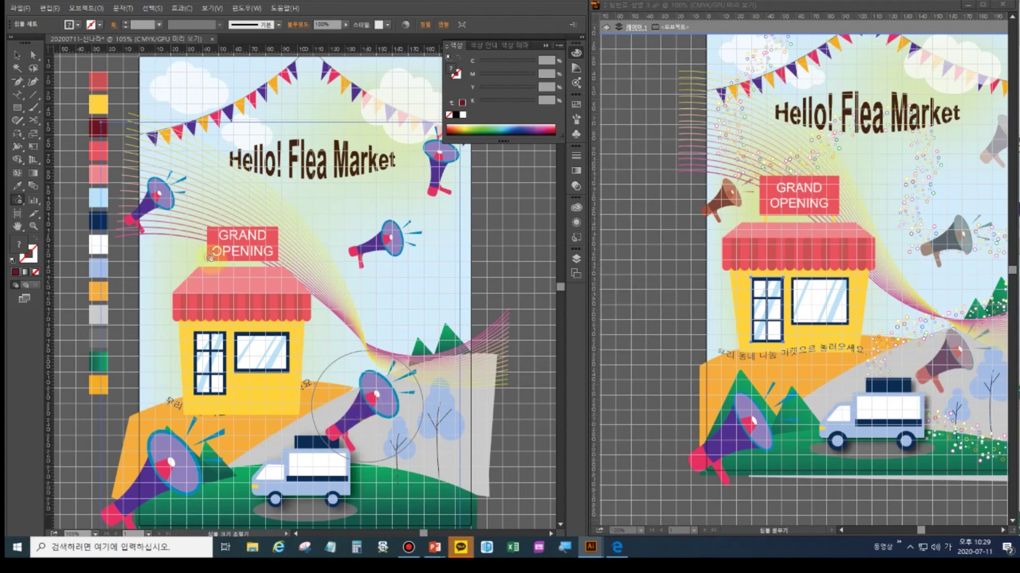
Shrink the megaphone beside the GRAND OPENING sign slightly, undoing the first excessive reduction.
{"action": "left_click_drag", "start_coordinate": [161, 198], "coordinate": [161, 198]}
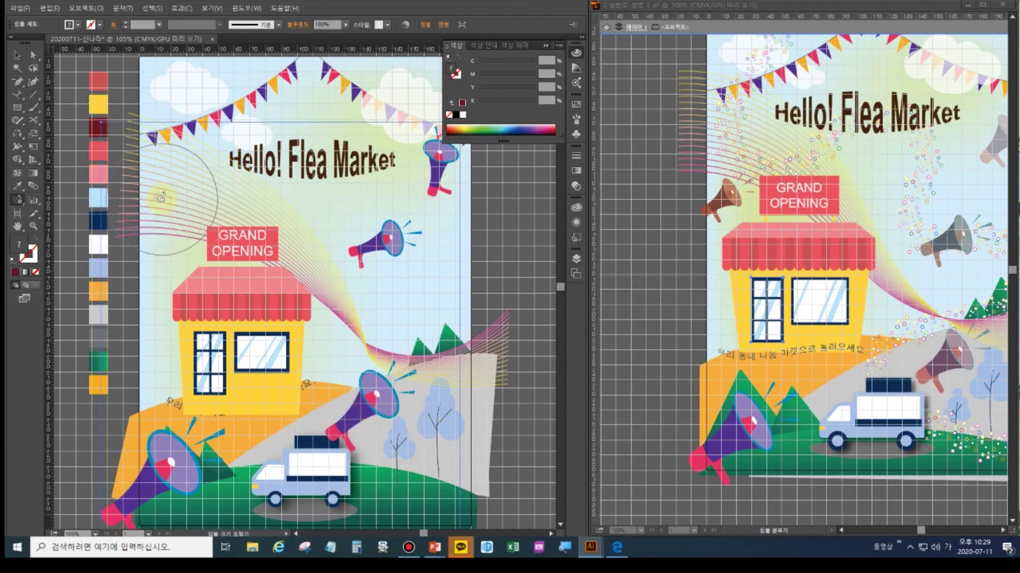
{"action": "key", "text": "ctrl+z"}
{"action": "left_click_drag", "start_coordinate": [162, 198], "coordinate": [162, 198]}
Tint the upper-right megaphone and the one beside the GRAND OPENING sign dark maroon with the Symbol Stainer tool.
{"action": "left_click", "coordinate": [19, 199]}
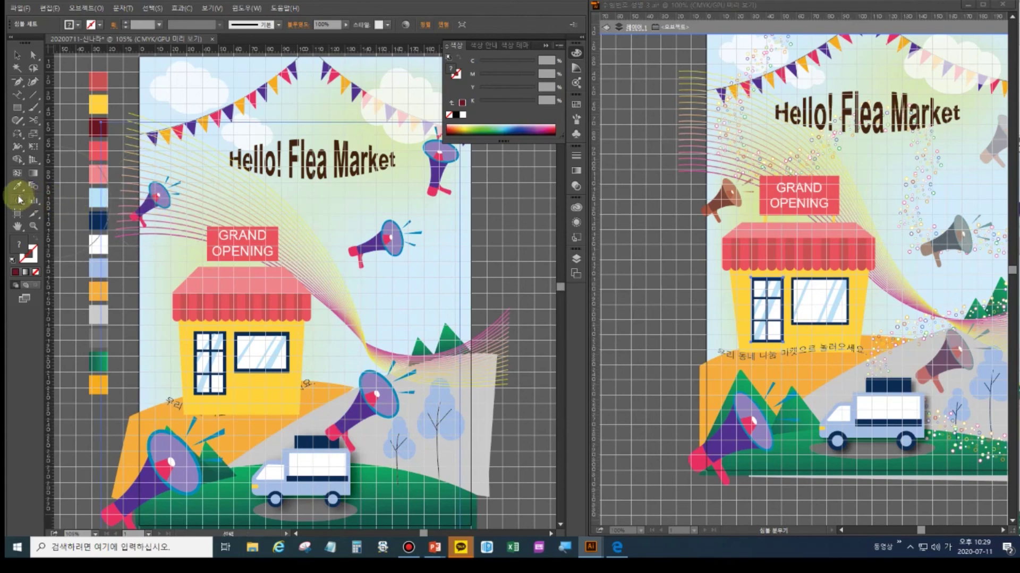
{"action": "left_click_drag", "start_coordinate": [19, 200], "coordinate": [65, 268]}
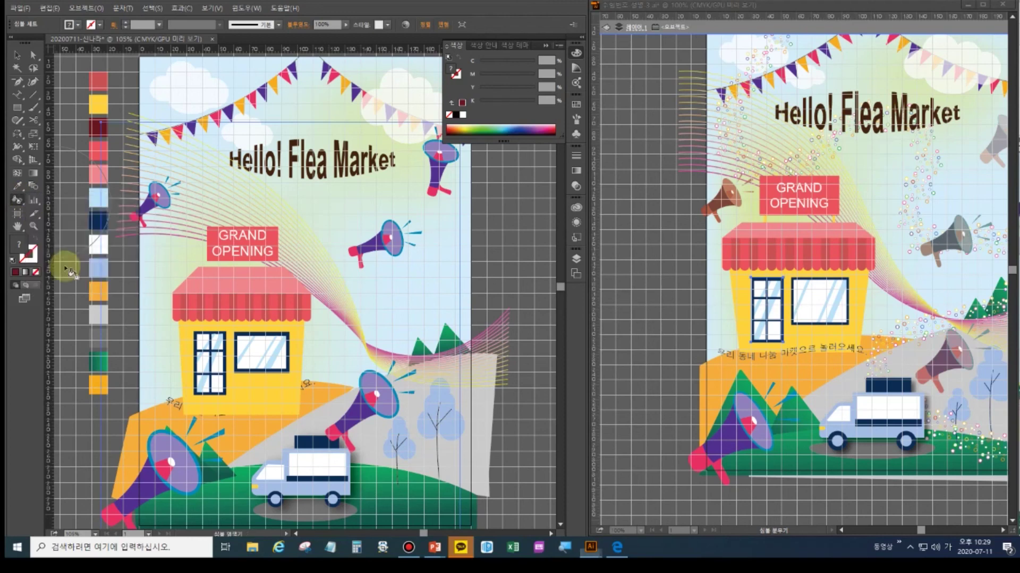
{"action": "left_click", "coordinate": [442, 168]}
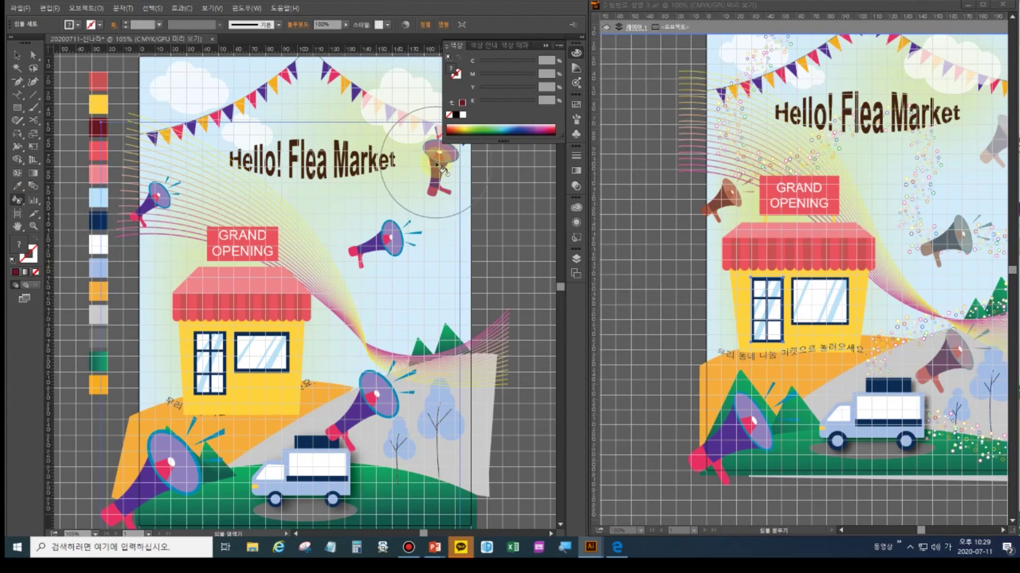
{"action": "left_click", "coordinate": [176, 202]}
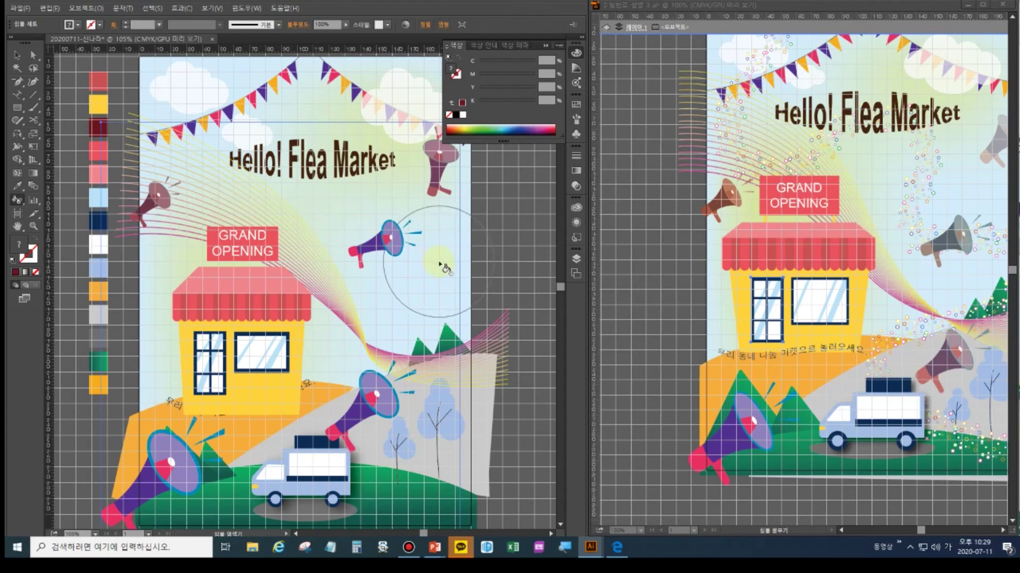
Tint the gray-road megaphone dark maroon and the mid-sky megaphone with the light periwinkle swatch using the Symbol Stainer tool.
{"action": "left_click", "coordinate": [370, 414]}
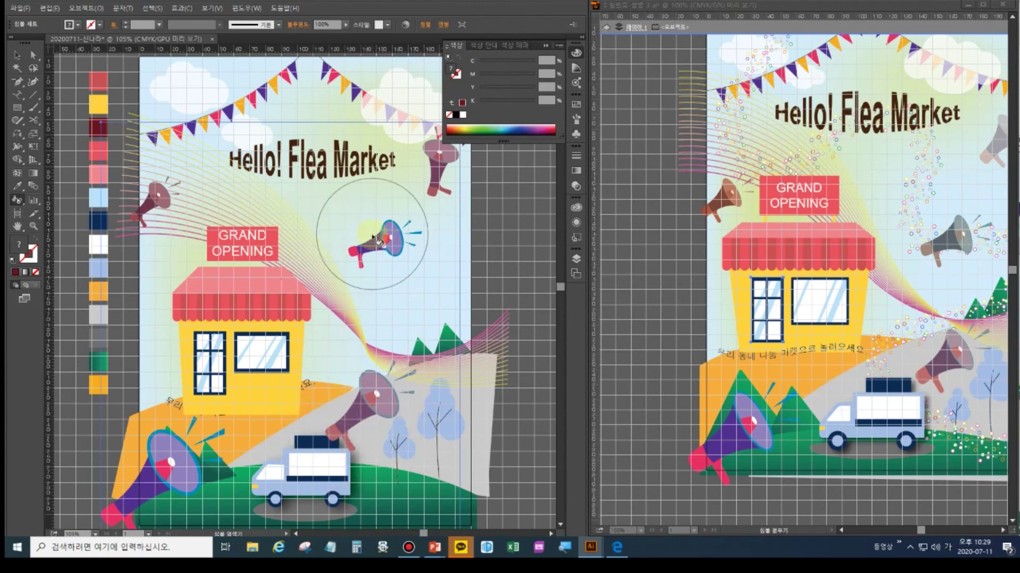
{"action": "left_click", "coordinate": [17, 188]}
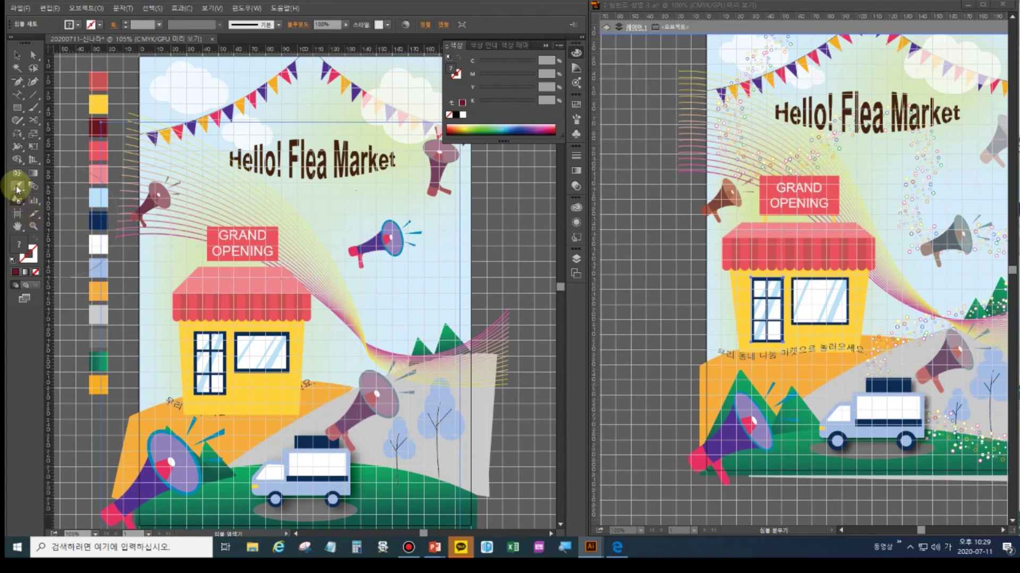
{"action": "left_click", "coordinate": [17, 200]}
{"action": "left_click", "coordinate": [17, 185]}
{"action": "left_click", "coordinate": [101, 219]}
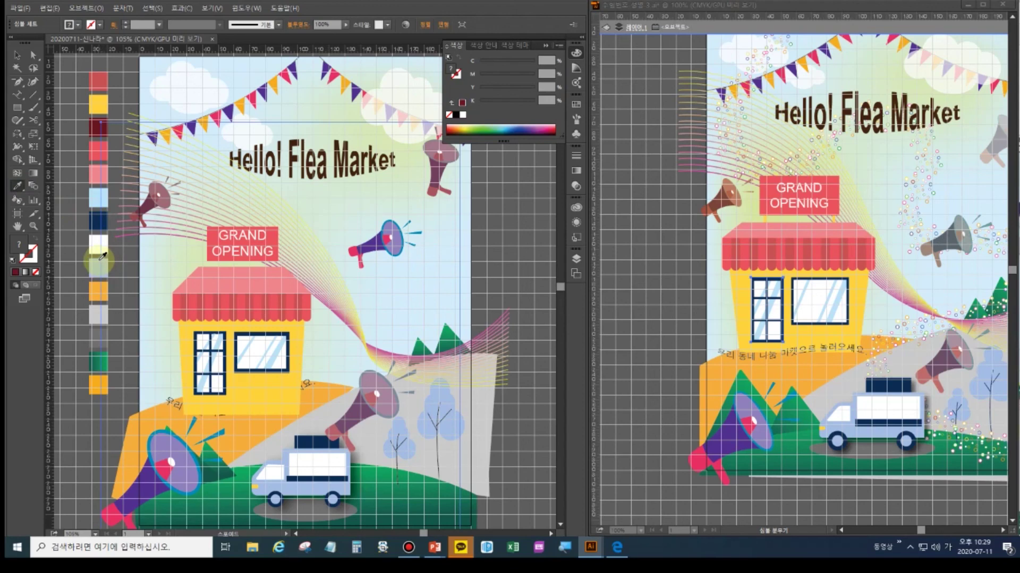
{"action": "left_click", "coordinate": [101, 258]}
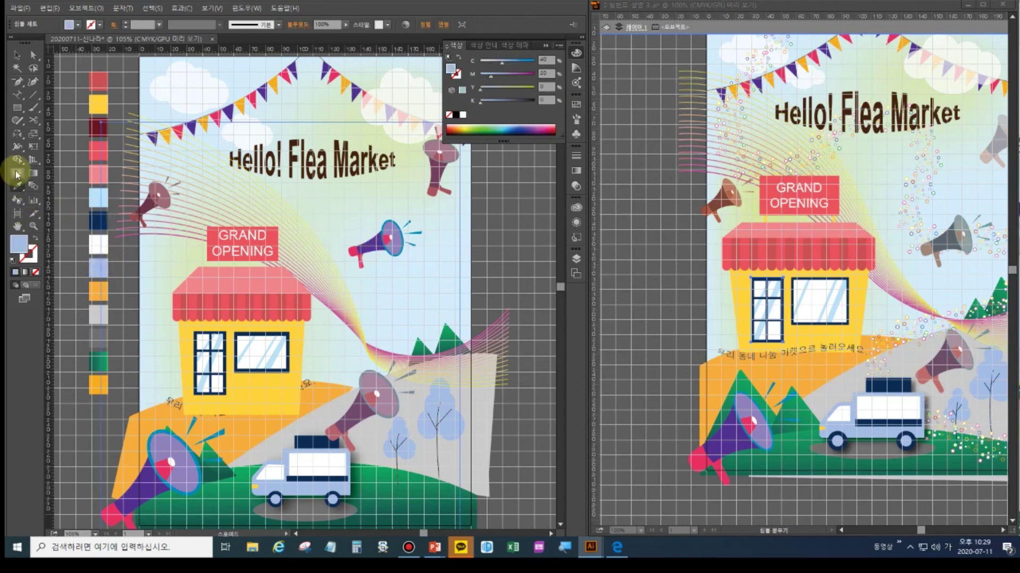
{"action": "left_click", "coordinate": [16, 202]}
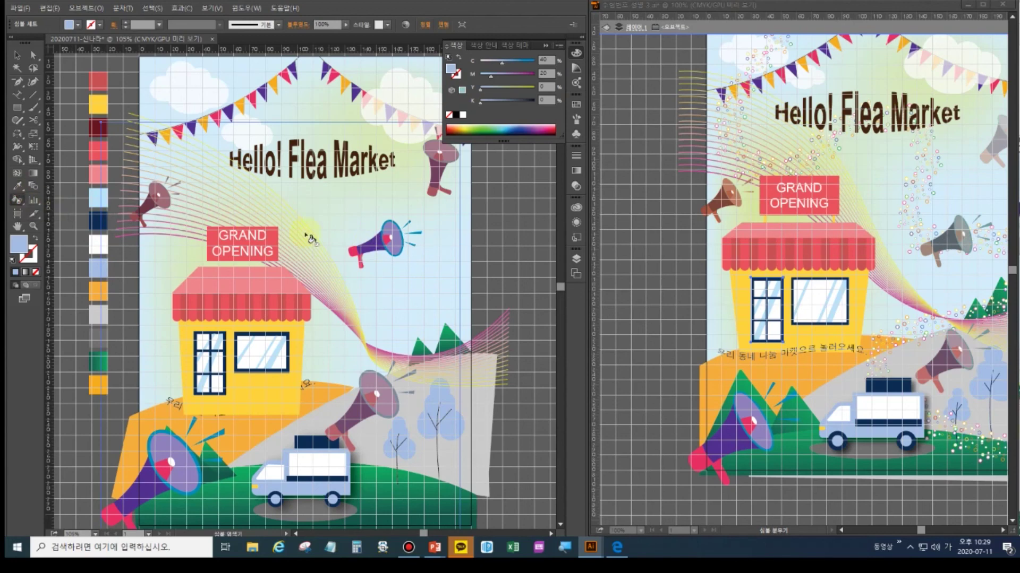
{"action": "left_click", "coordinate": [383, 236]}
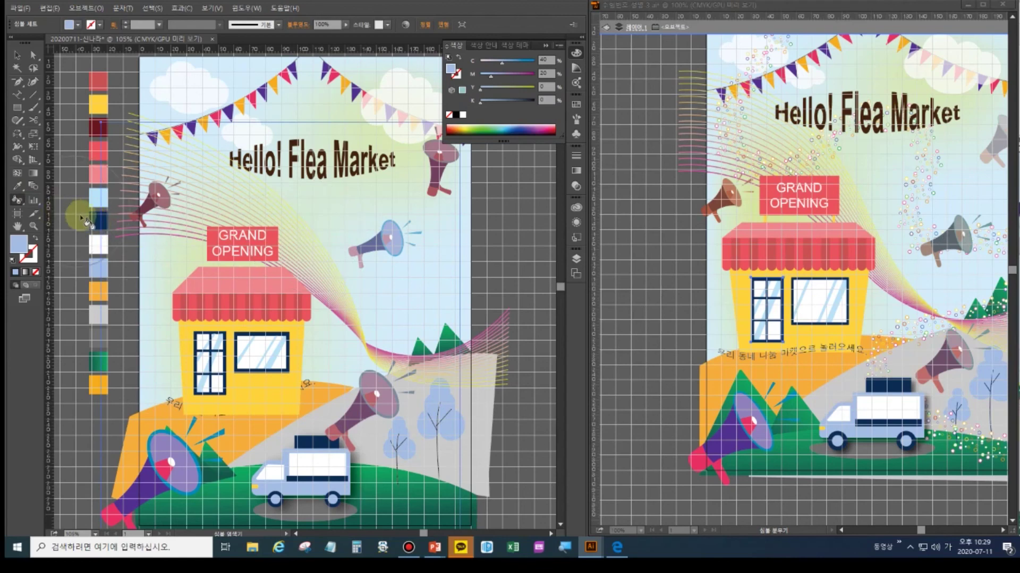
Sample the navy swatch and tint the mid-sky megaphone with it using the Symbol Stainer tool.
{"action": "left_click", "coordinate": [17, 186]}
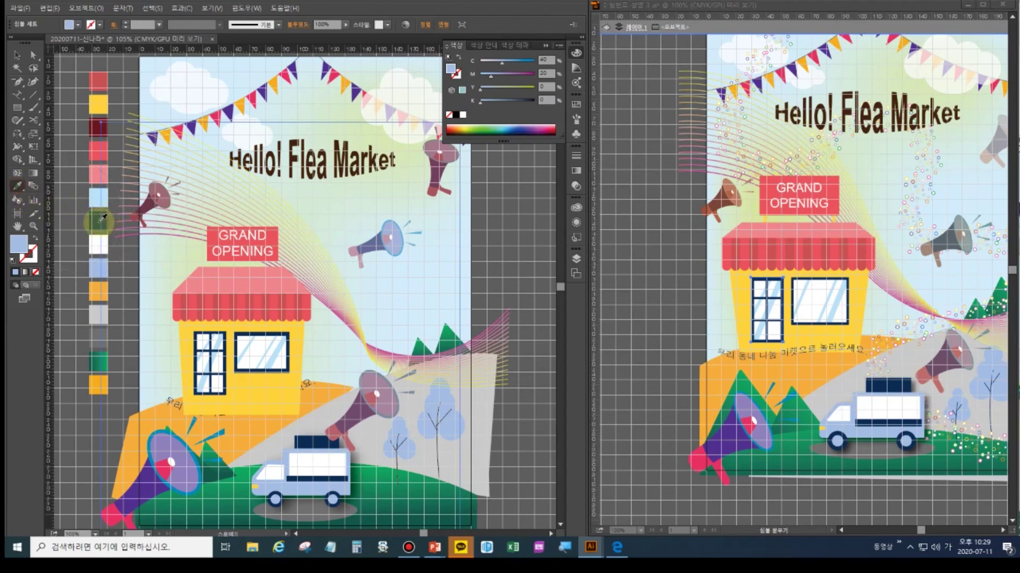
{"action": "left_click", "coordinate": [102, 218]}
{"action": "left_click", "coordinate": [17, 200]}
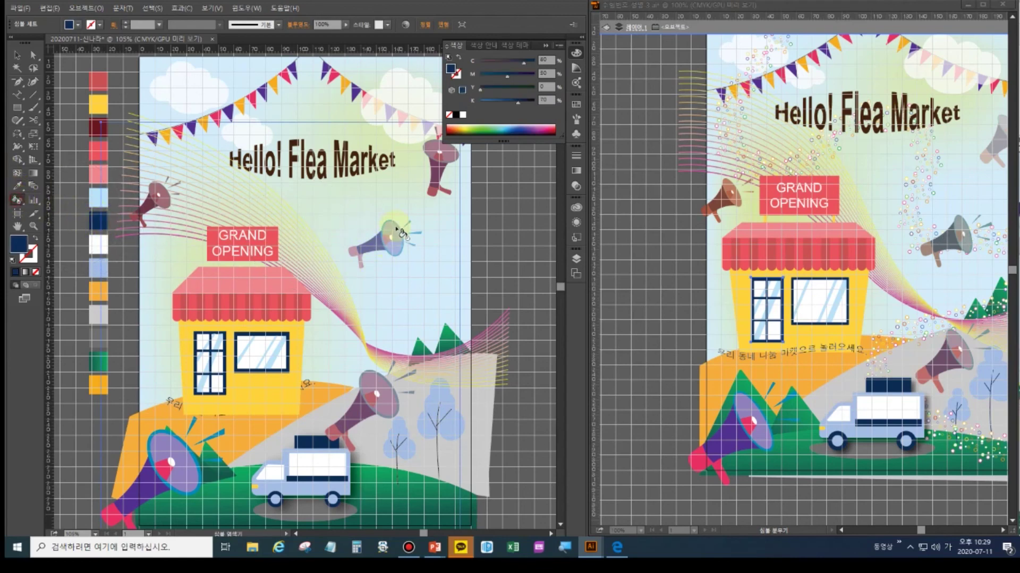
{"action": "left_click", "coordinate": [406, 294]}
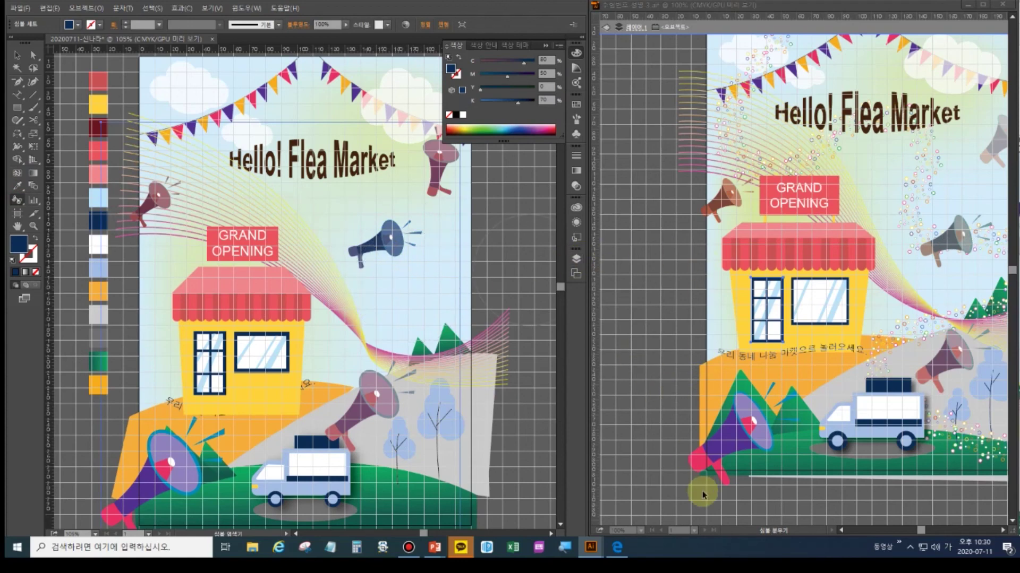
Switch to the reference PDF in Edge and examine its symbol, effect and colour specifications, returning to the Illustrator poster.
{"action": "left_click", "coordinate": [615, 547]}
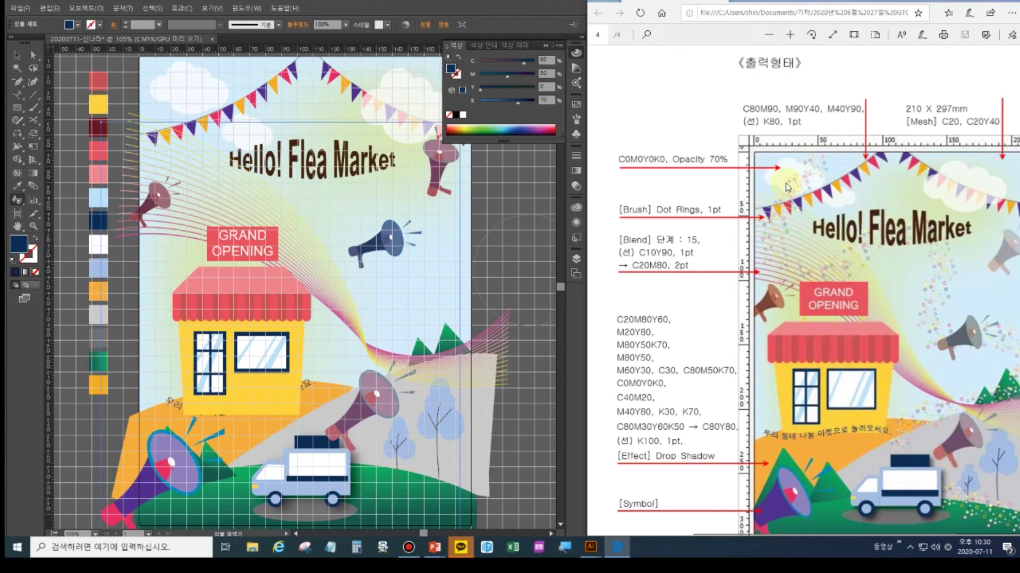
{"action": "scroll", "coordinate": [788, 189], "scroll_direction": "up", "scroll_amount": 7}
{"action": "scroll", "coordinate": [800, 212], "scroll_direction": "down", "scroll_amount": 1}
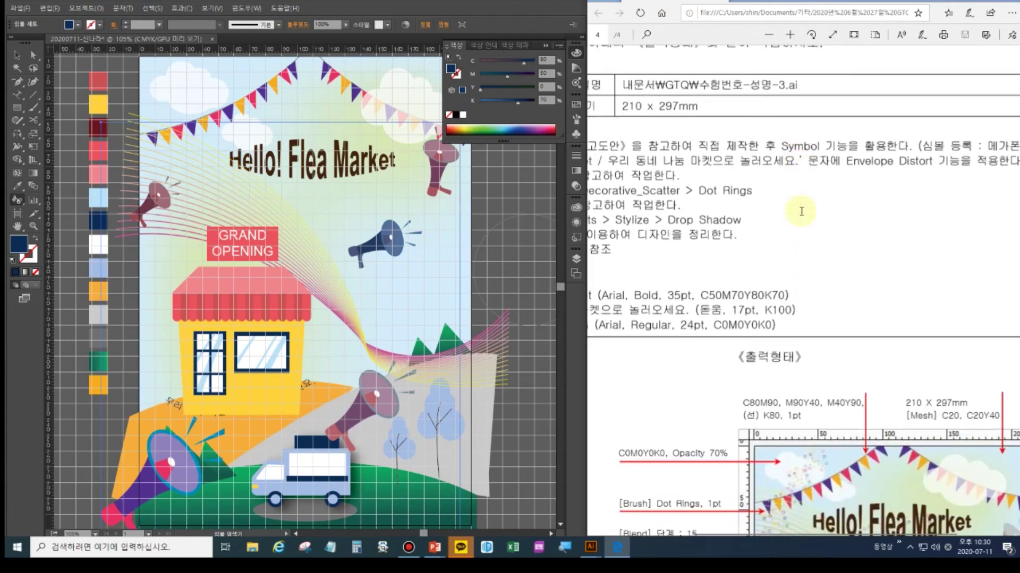
{"action": "scroll", "coordinate": [802, 212], "scroll_direction": "down", "scroll_amount": 7}
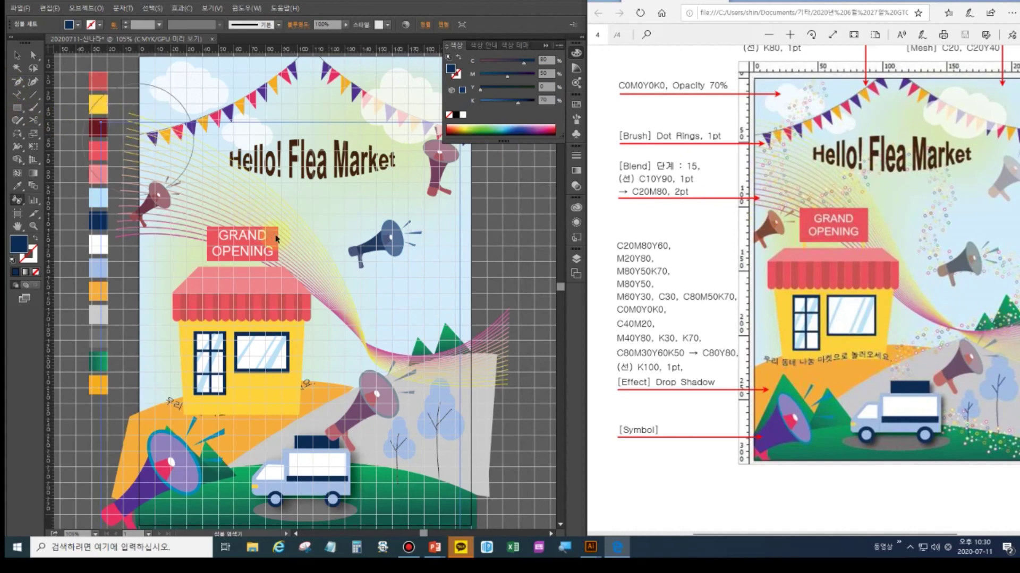
{"action": "left_click", "coordinate": [296, 230]}
{"action": "left_click", "coordinate": [440, 160]}
{"action": "left_click", "coordinate": [437, 162]}
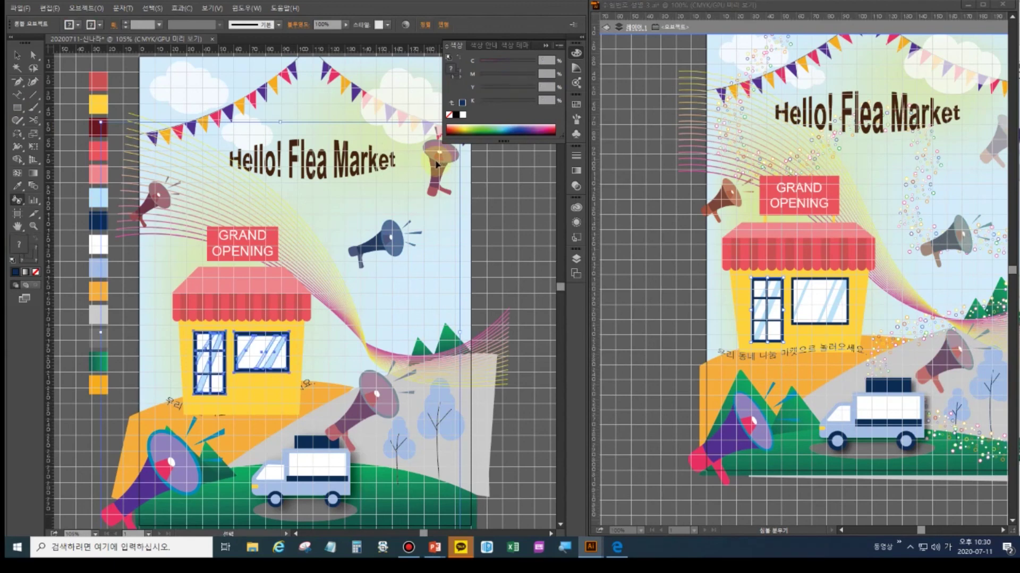
{"action": "left_click", "coordinate": [437, 163]}
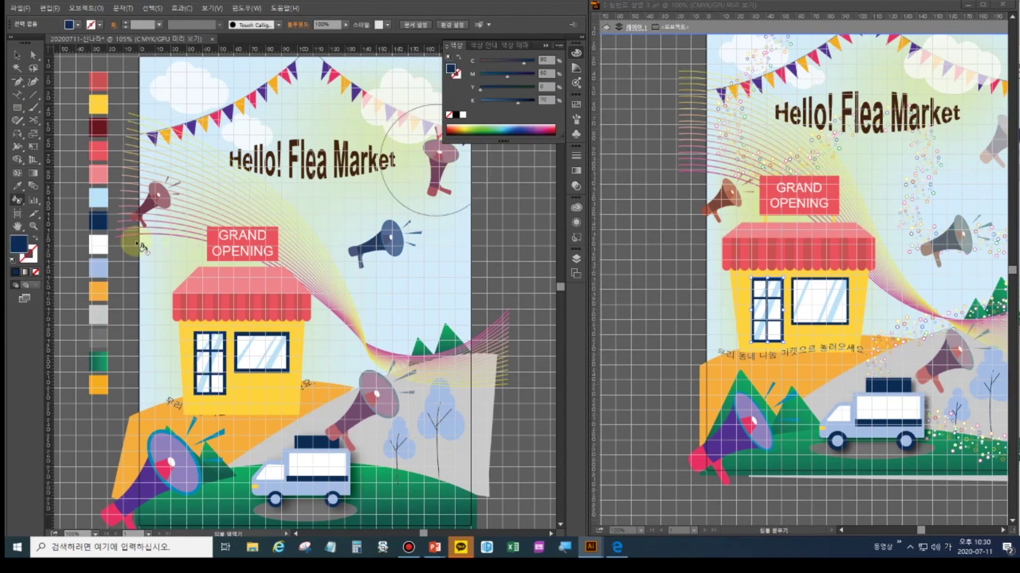
{"action": "left_click", "coordinate": [17, 227]}
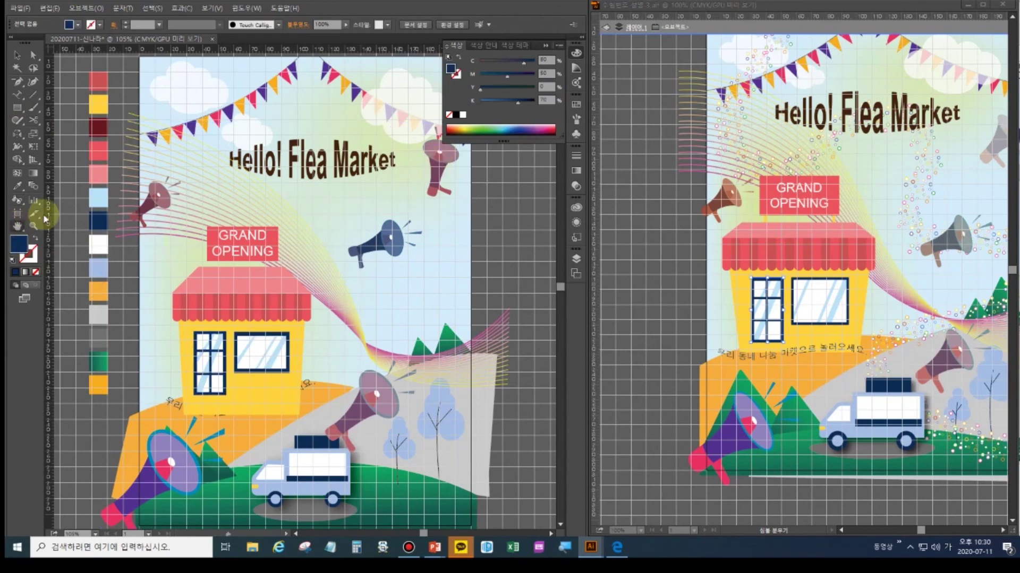
{"action": "key", "text": "ctrl+minus"}
{"action": "key", "text": "ctrl+minus"}
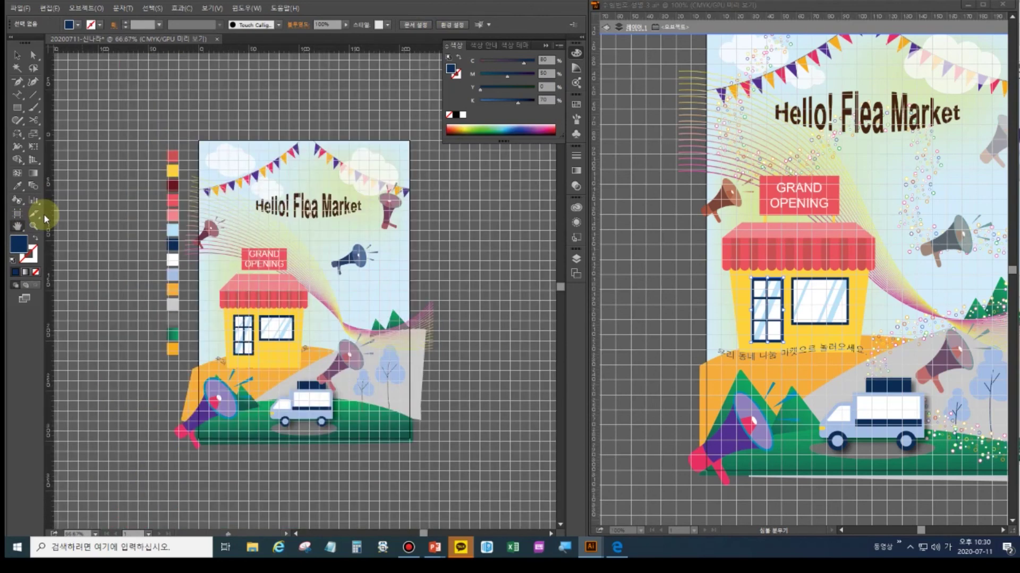
{"action": "key", "text": "ctrl+1"}
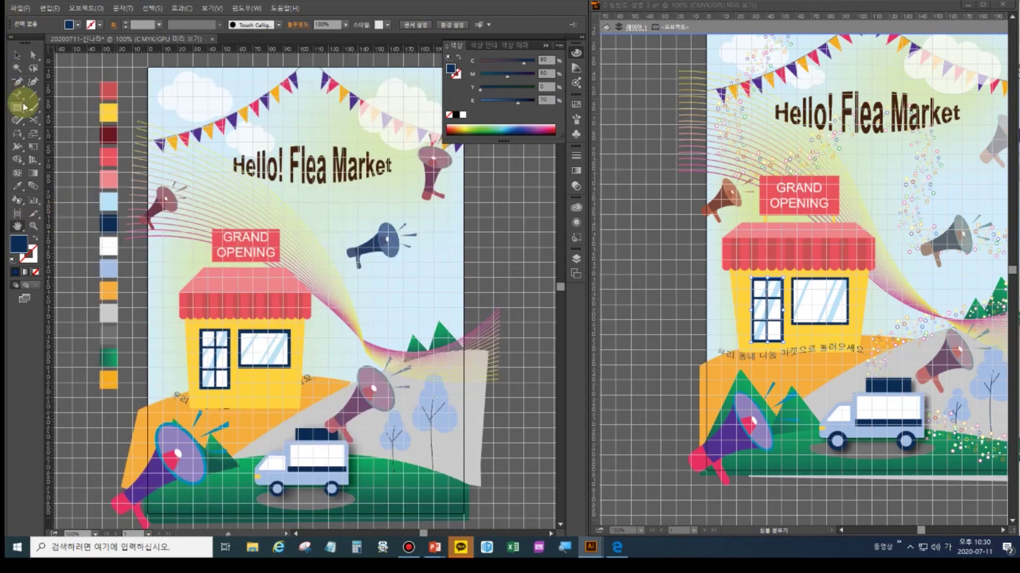
{"action": "left_click", "coordinate": [16, 82]}
{"action": "left_click_drag", "start_coordinate": [16, 85], "coordinate": [37, 90]}
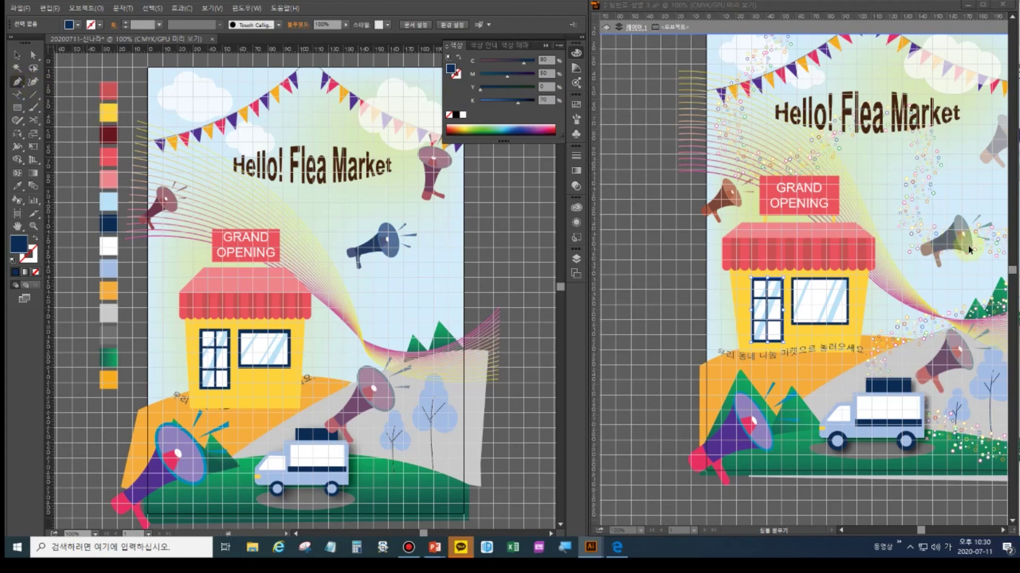
Sample the dark maroon swatch as the fill colour with the Eyedropper tool.
{"action": "left_click", "coordinate": [17, 186]}
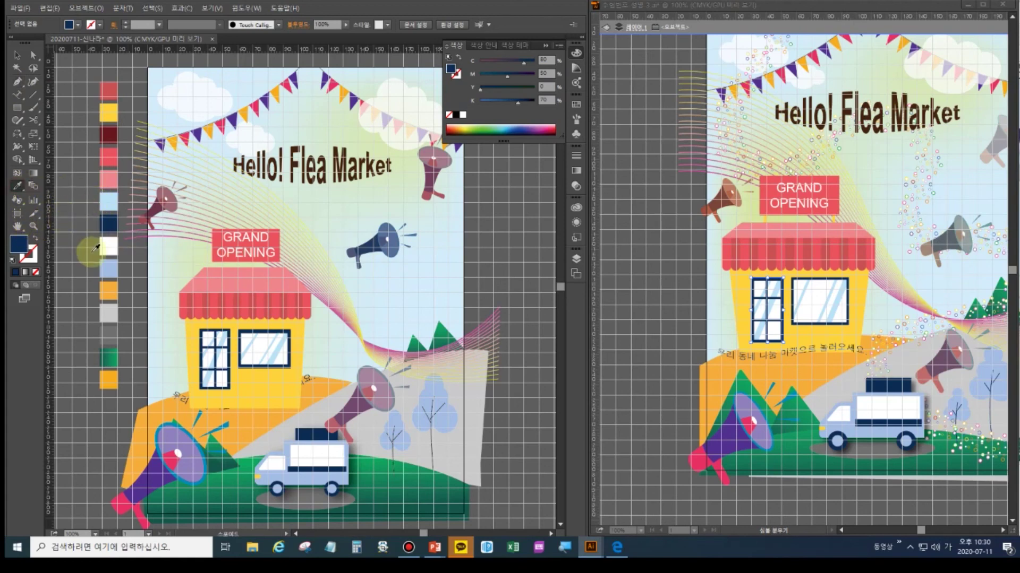
{"action": "left_click_drag", "start_coordinate": [93, 230], "coordinate": [61, 203]}
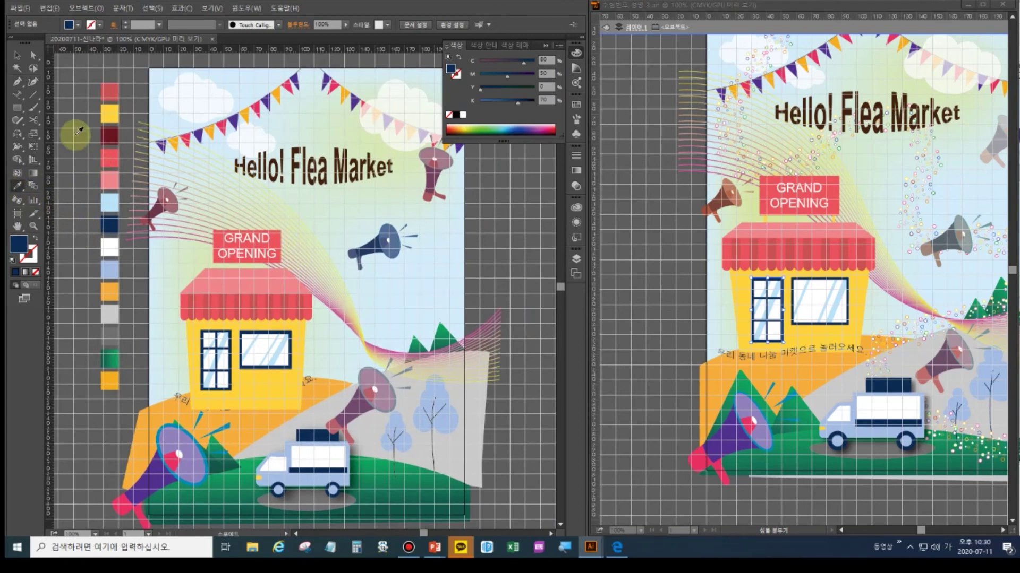
{"action": "left_click", "coordinate": [110, 135]}
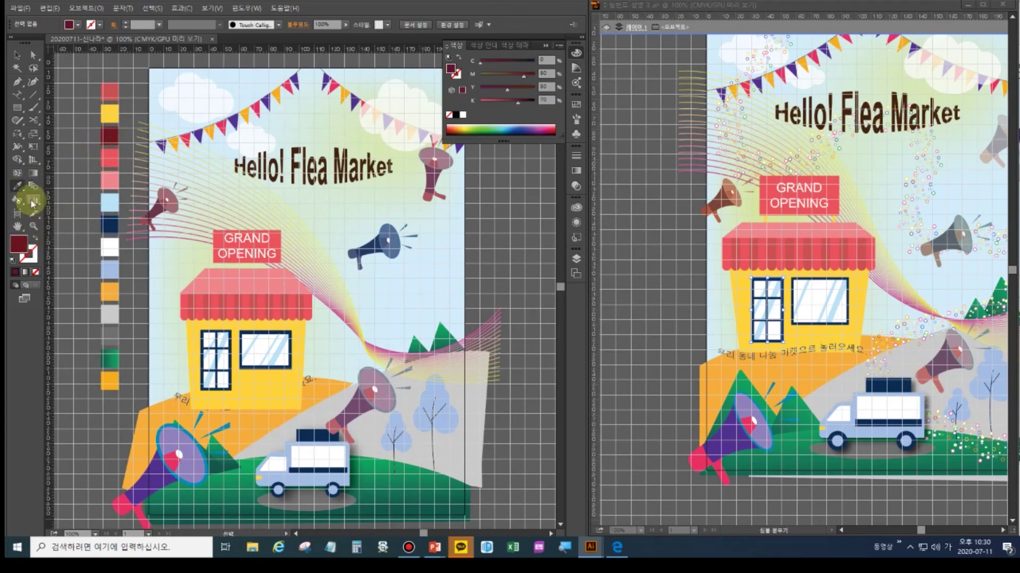
{"action": "left_click", "coordinate": [18, 186]}
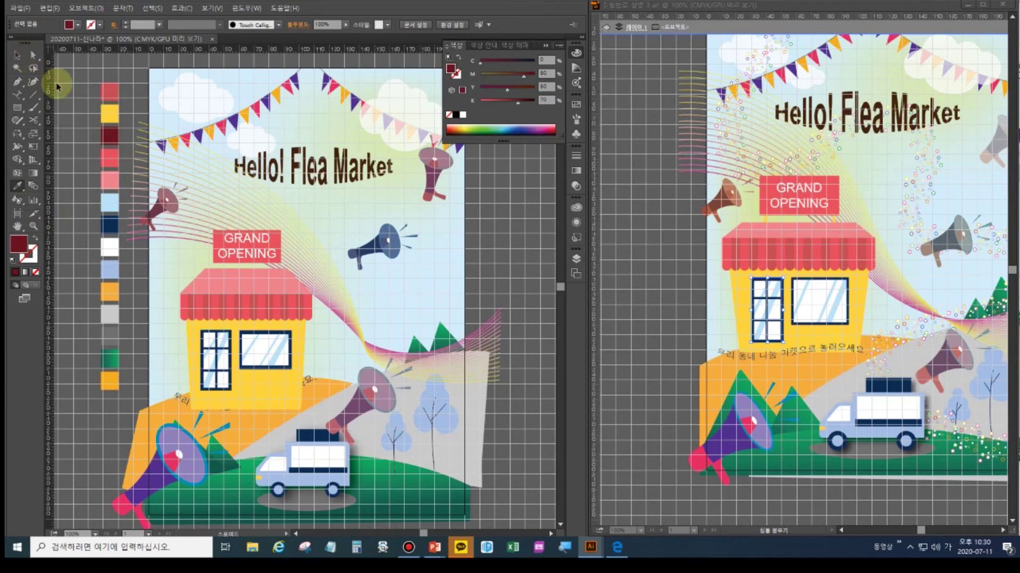
Select the megaphone symbol set and make the mid-sky and upper-right megaphones more transparent with the Symbol Screener tool.
{"action": "left_click", "coordinate": [16, 54]}
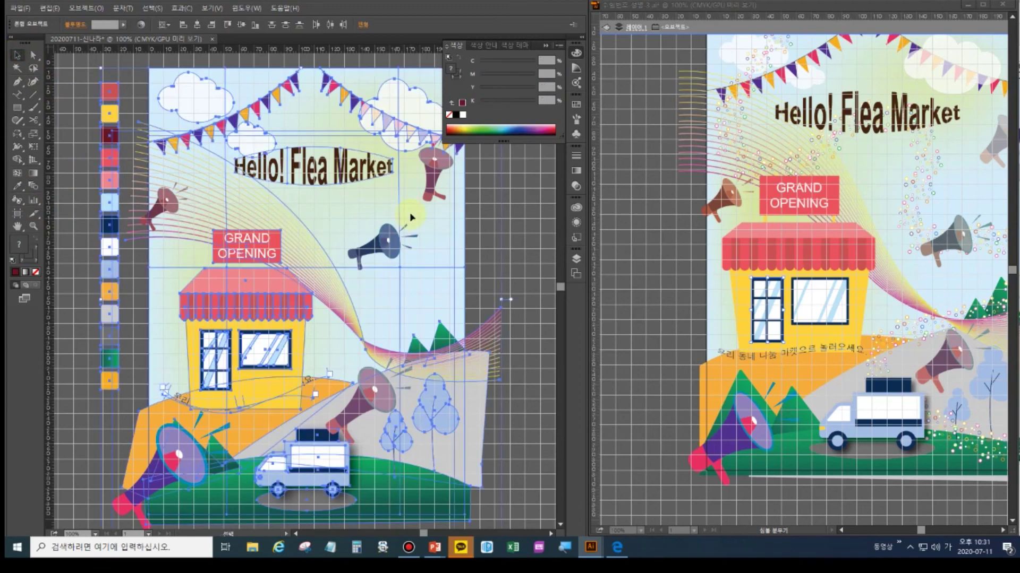
{"action": "left_click", "coordinate": [383, 247]}
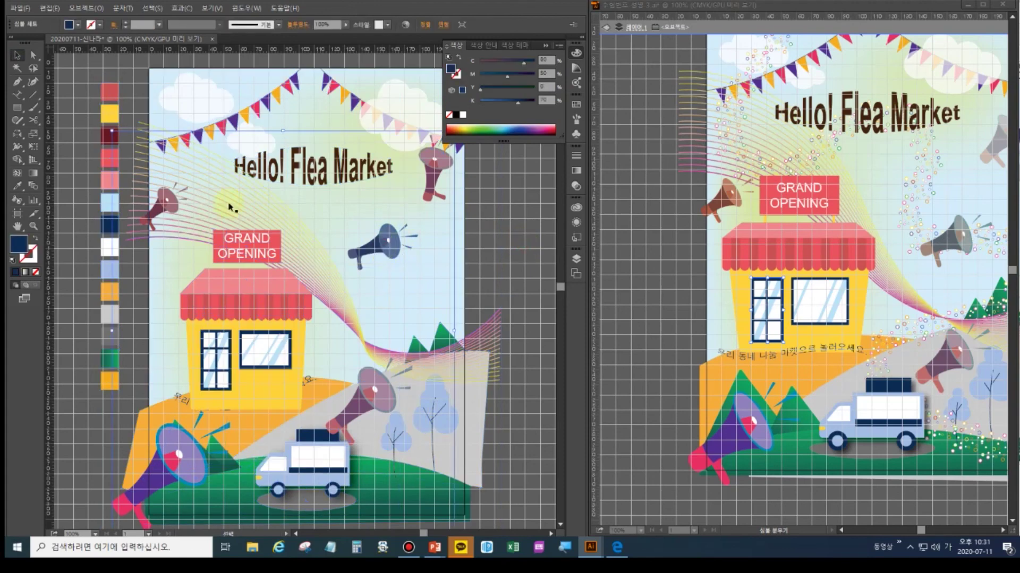
{"action": "left_click", "coordinate": [16, 201]}
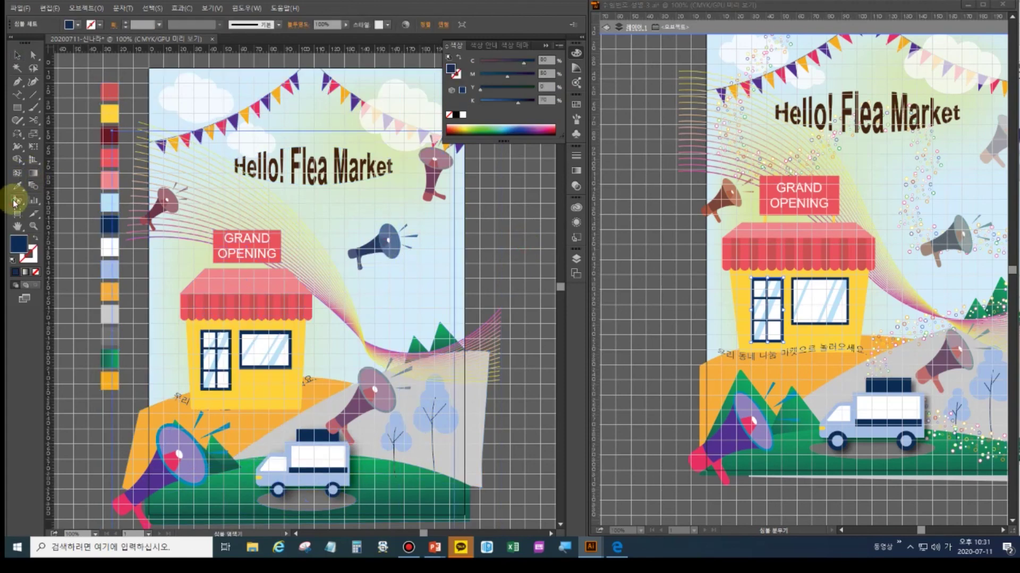
{"action": "mouse_move", "coordinate": [15, 202]}
{"action": "left_mouse_down"}
{"action": "mouse_move", "coordinate": [80, 210]}
{"action": "mouse_move", "coordinate": [75, 277]}
{"action": "left_mouse_up"}
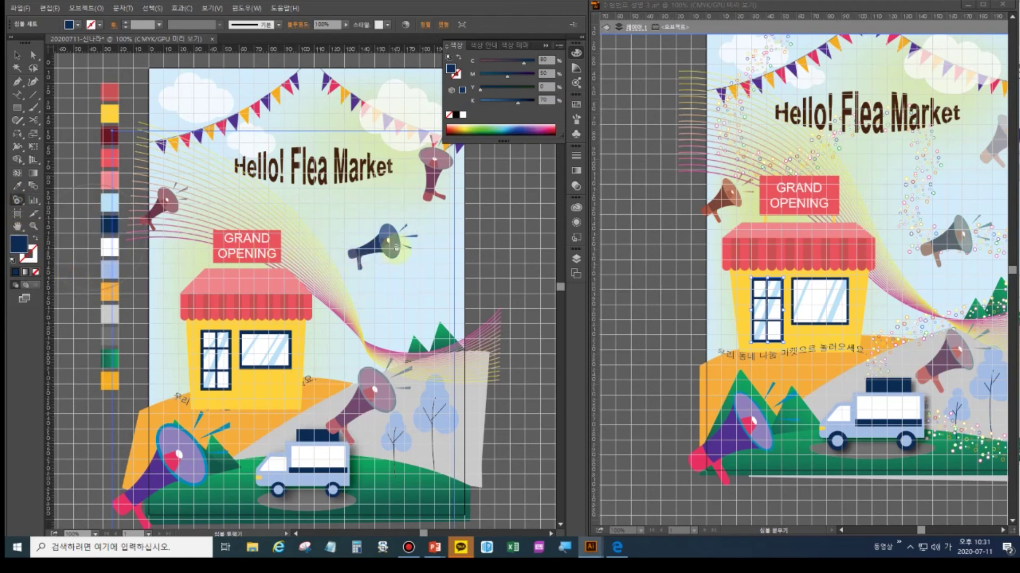
{"action": "left_click", "coordinate": [379, 248]}
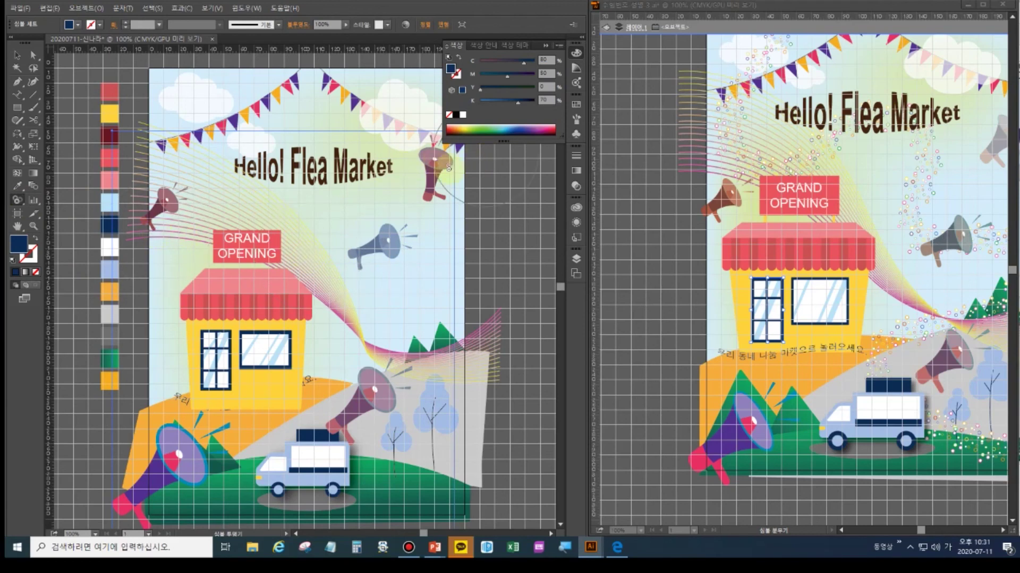
{"action": "left_click", "coordinate": [434, 171]}
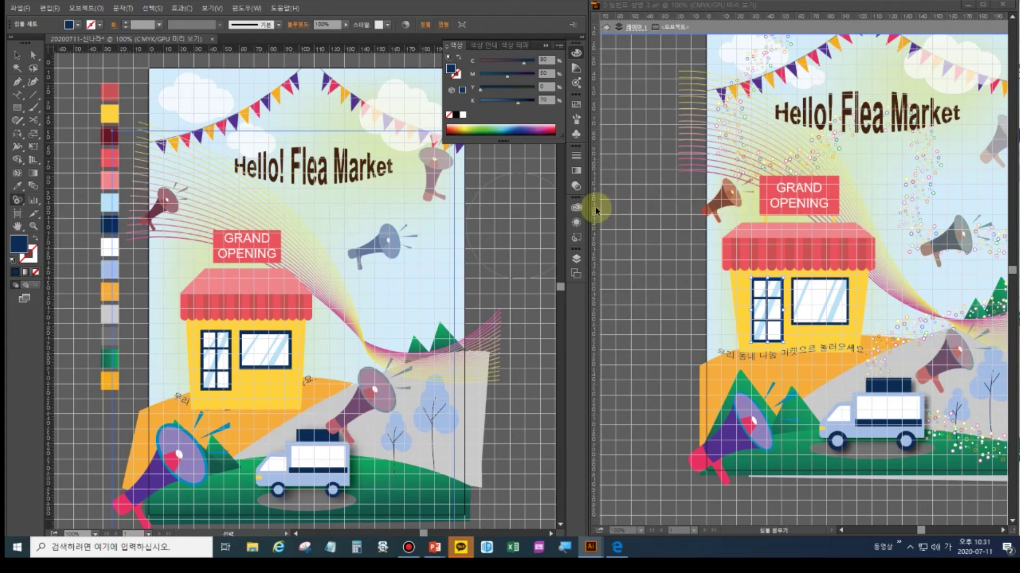
Sample the dark maroon swatch and tint the semi-transparent mid-sky megaphone with it using the Symbol Stainer tool.
{"action": "left_click", "coordinate": [18, 204]}
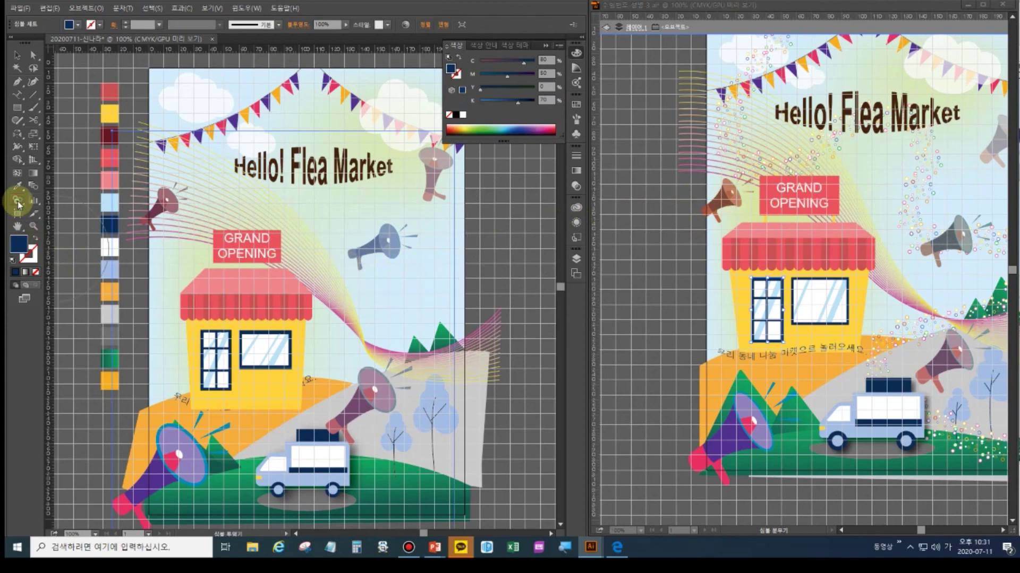
{"action": "left_click", "coordinate": [18, 205]}
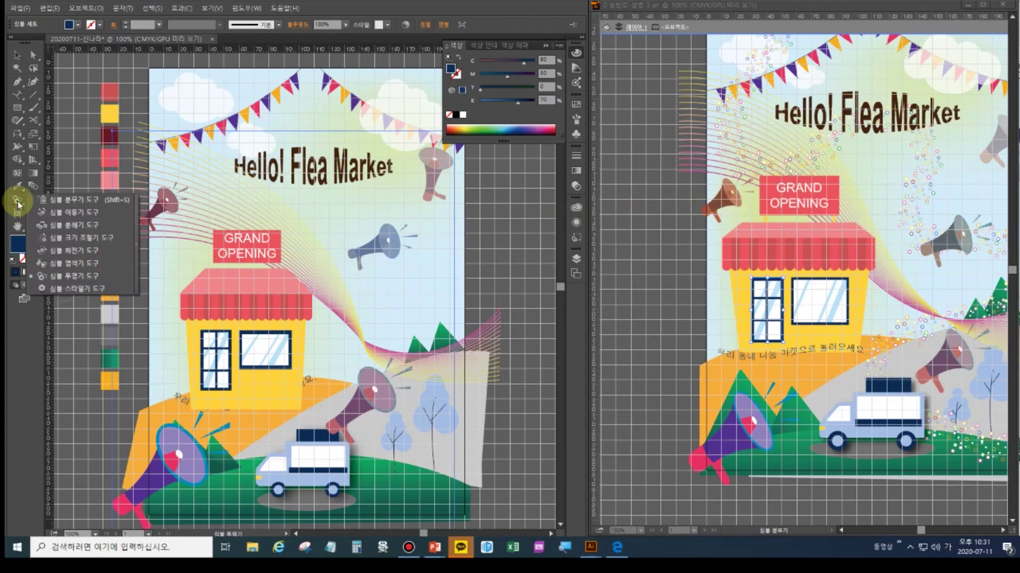
{"action": "left_click", "coordinate": [93, 263]}
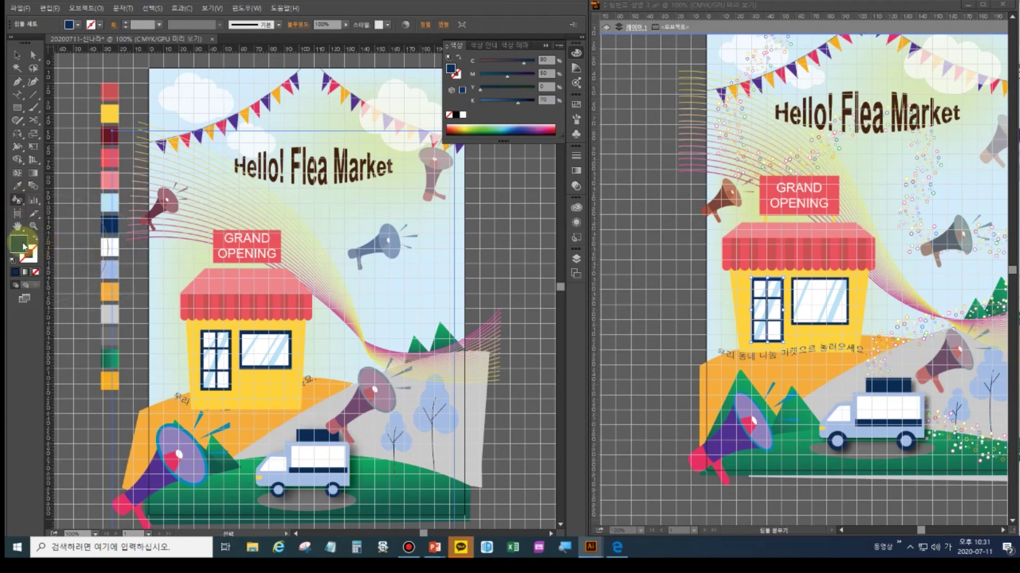
{"action": "left_click", "coordinate": [18, 186]}
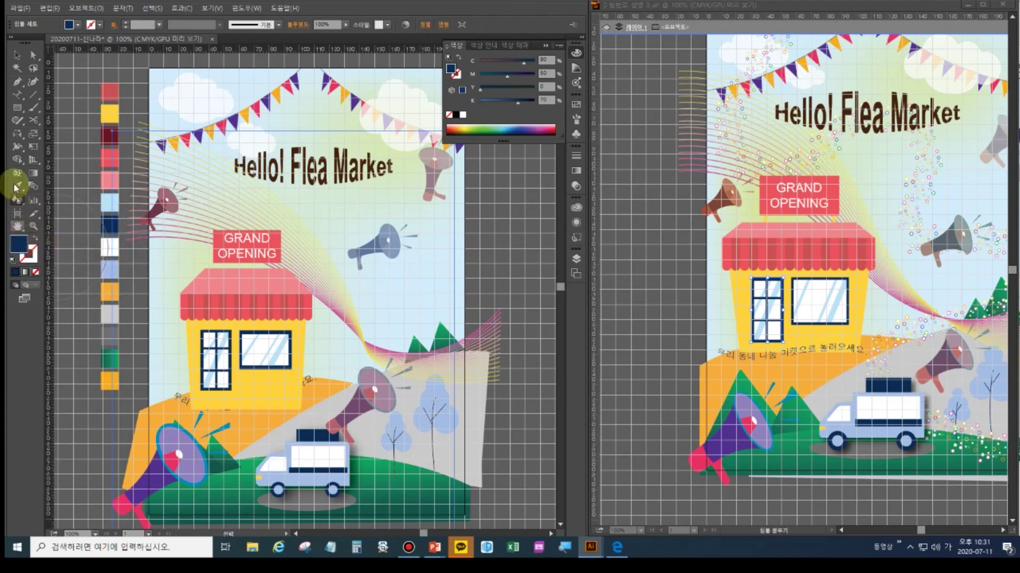
{"action": "left_click", "coordinate": [112, 138]}
{"action": "left_click", "coordinate": [112, 138]}
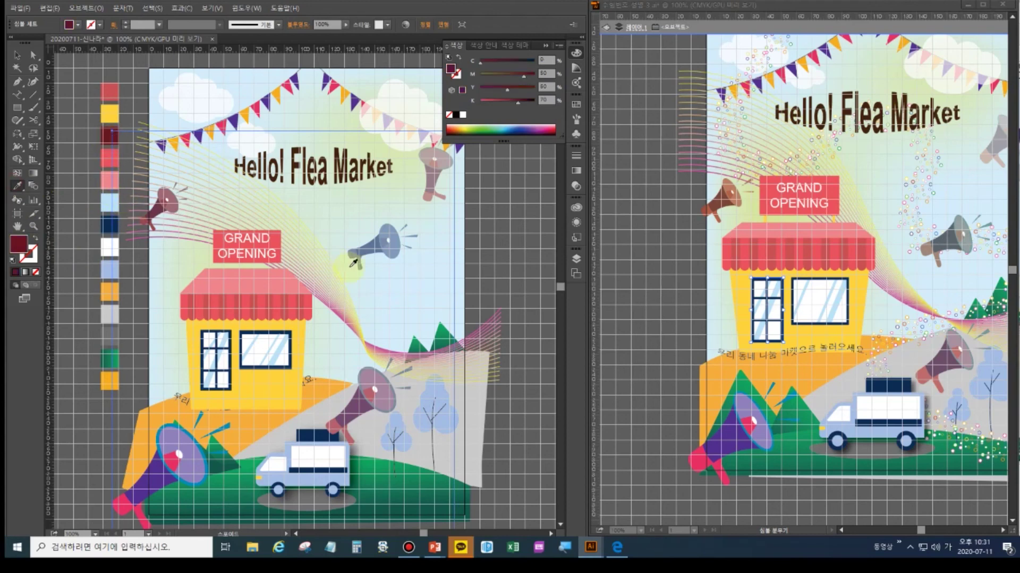
{"action": "left_click", "coordinate": [18, 199]}
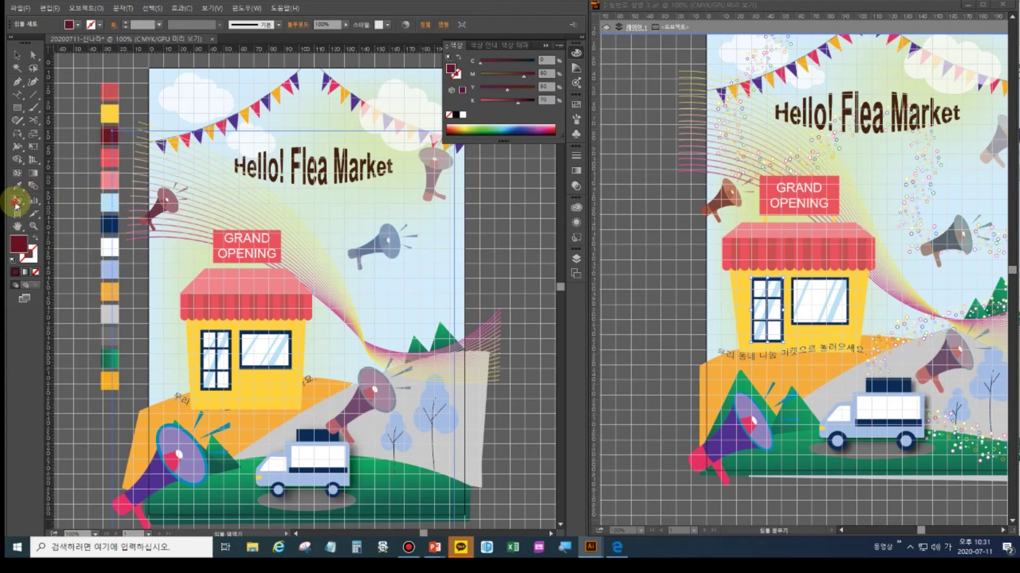
{"action": "left_click", "coordinate": [386, 247]}
{"action": "left_click_drag", "start_coordinate": [387, 249], "coordinate": [385, 254]}
{"action": "left_click", "coordinate": [17, 203]}
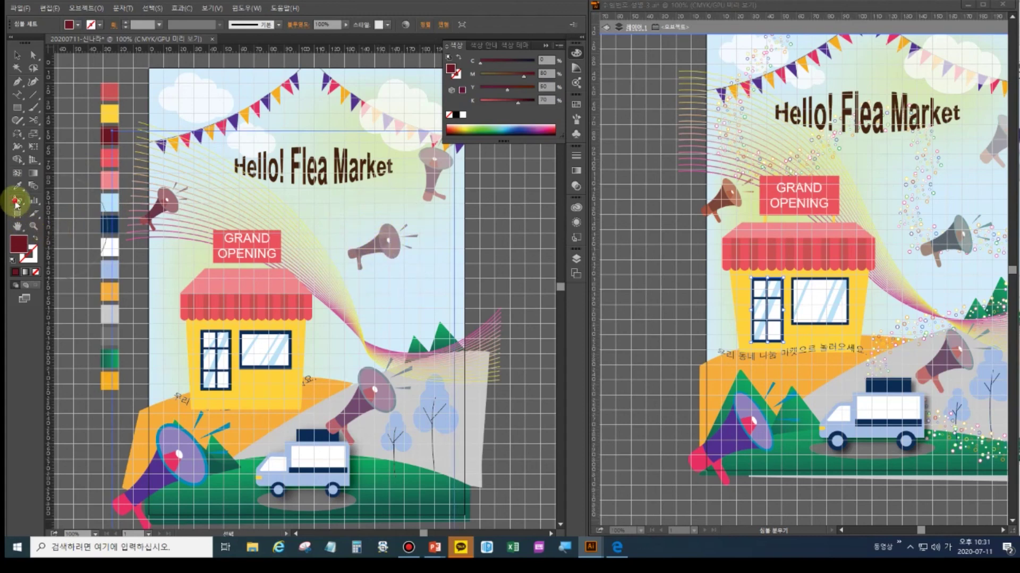
Tint the mid-sky megaphone with a dark green fill using the Symbol Stainer tool.
{"action": "left_click_drag", "start_coordinate": [18, 203], "coordinate": [65, 275]}
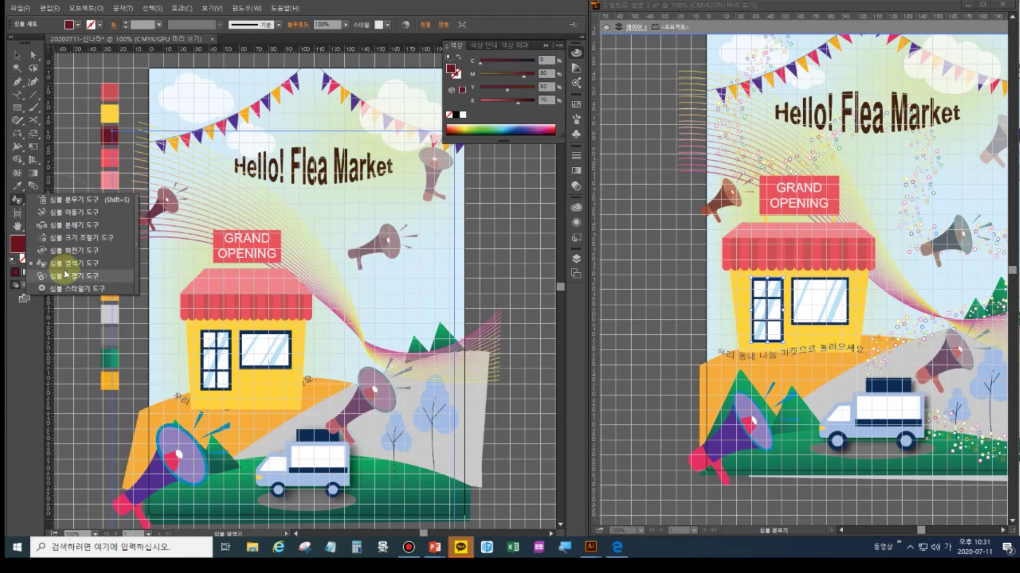
{"action": "left_click_drag", "start_coordinate": [66, 275], "coordinate": [66, 275]}
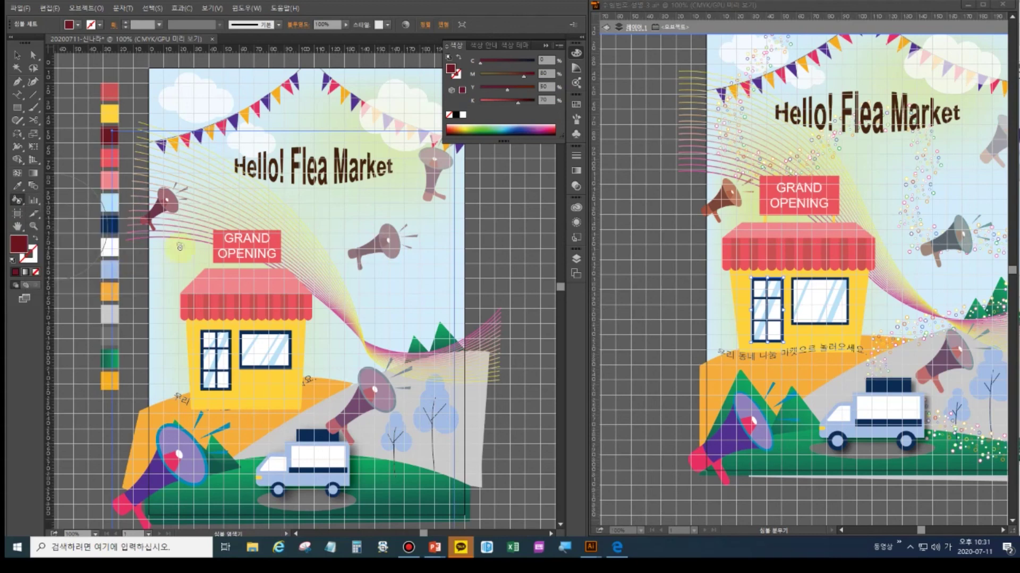
{"action": "left_click", "coordinate": [397, 246]}
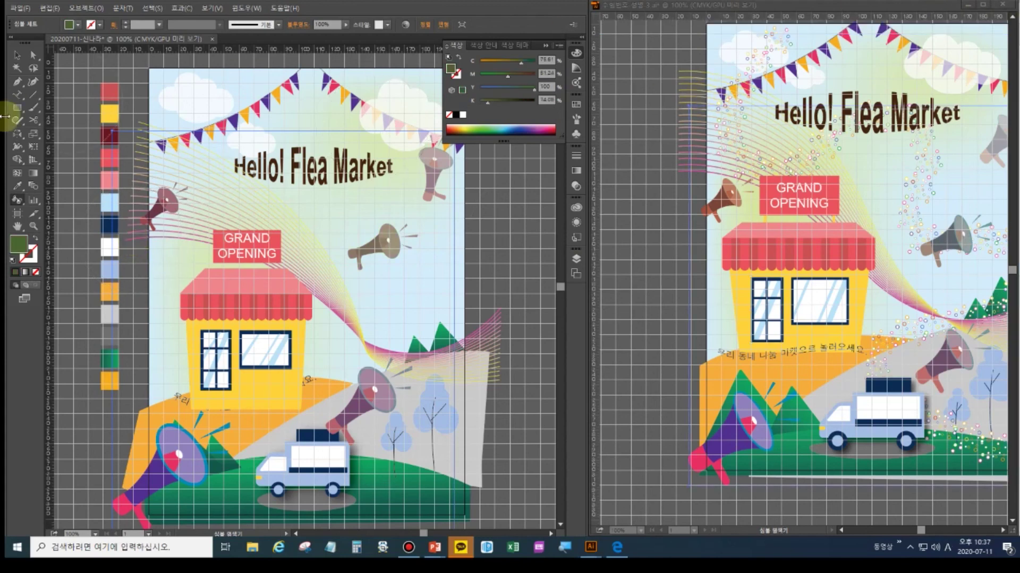
Draw a winding Pen path from above the clouds through the sky and road to beyond the lower-right corner, swapping its fill and stroke.
{"action": "left_click", "coordinate": [16, 84]}
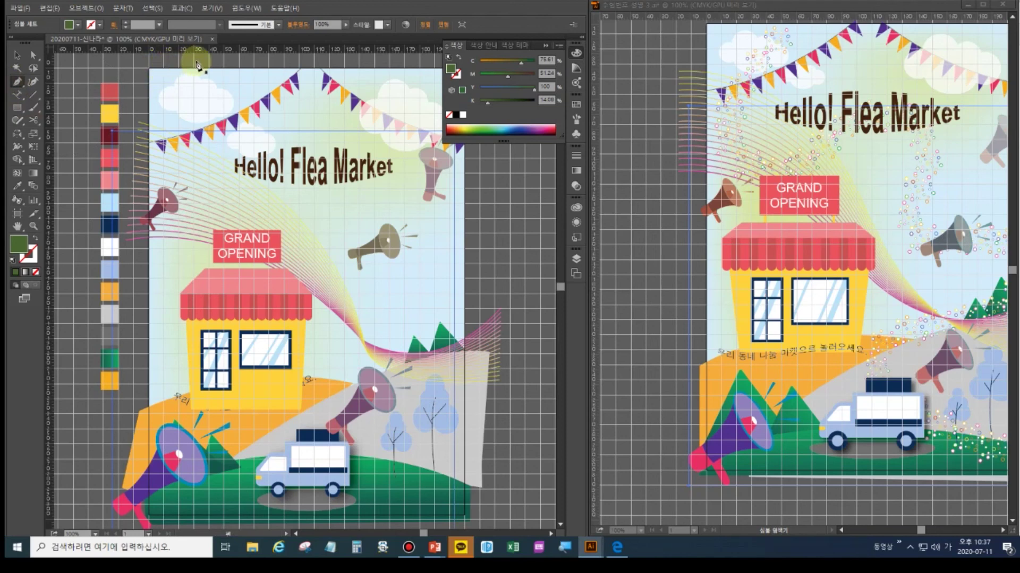
{"action": "left_click", "coordinate": [193, 61]}
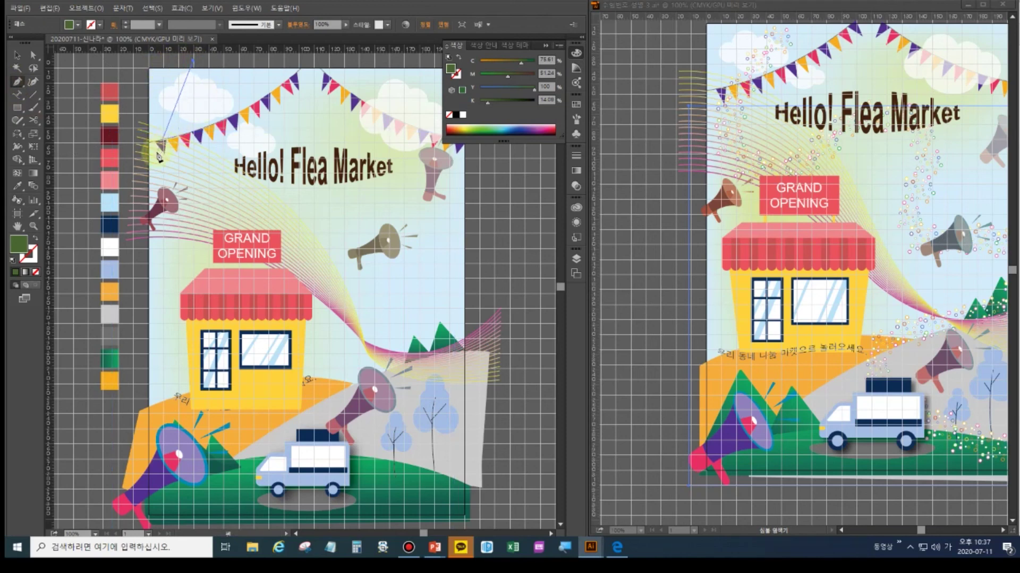
{"action": "left_click_drag", "start_coordinate": [155, 156], "coordinate": [162, 190]}
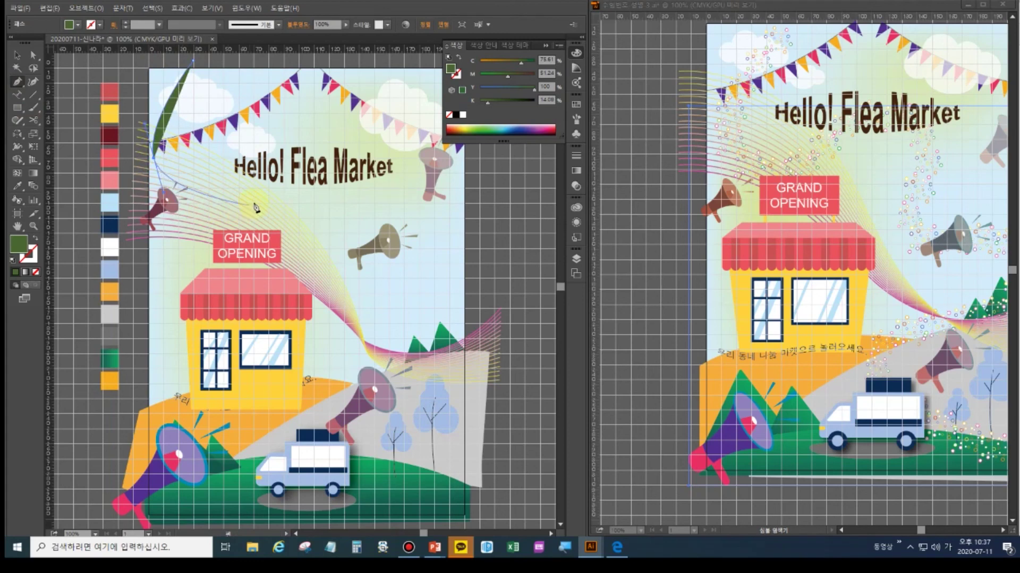
{"action": "left_click", "coordinate": [257, 207]}
{"action": "left_click_drag", "start_coordinate": [223, 224], "coordinate": [266, 206]}
{"action": "left_click", "coordinate": [305, 177]}
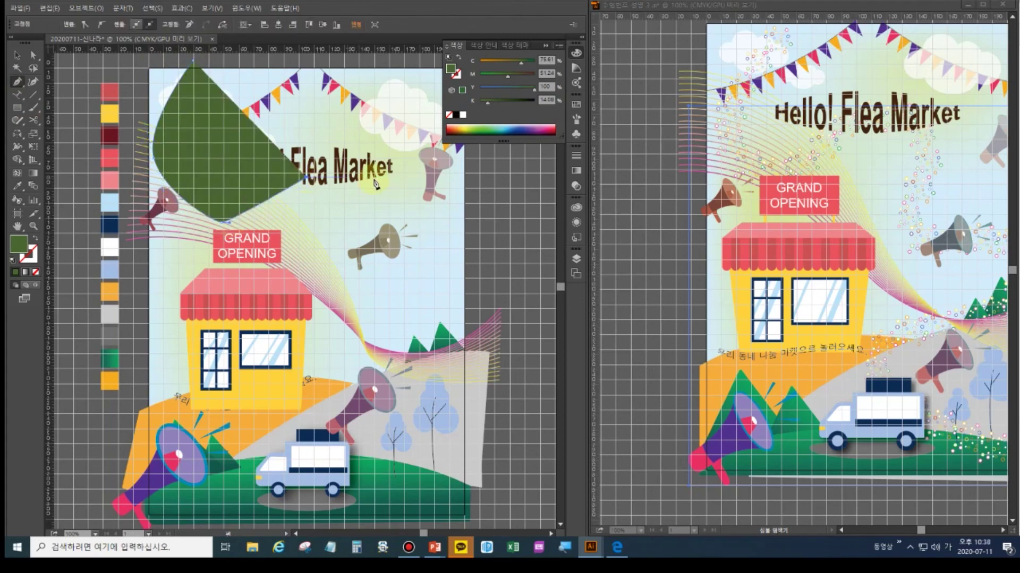
{"action": "left_click_drag", "start_coordinate": [385, 197], "coordinate": [374, 277]}
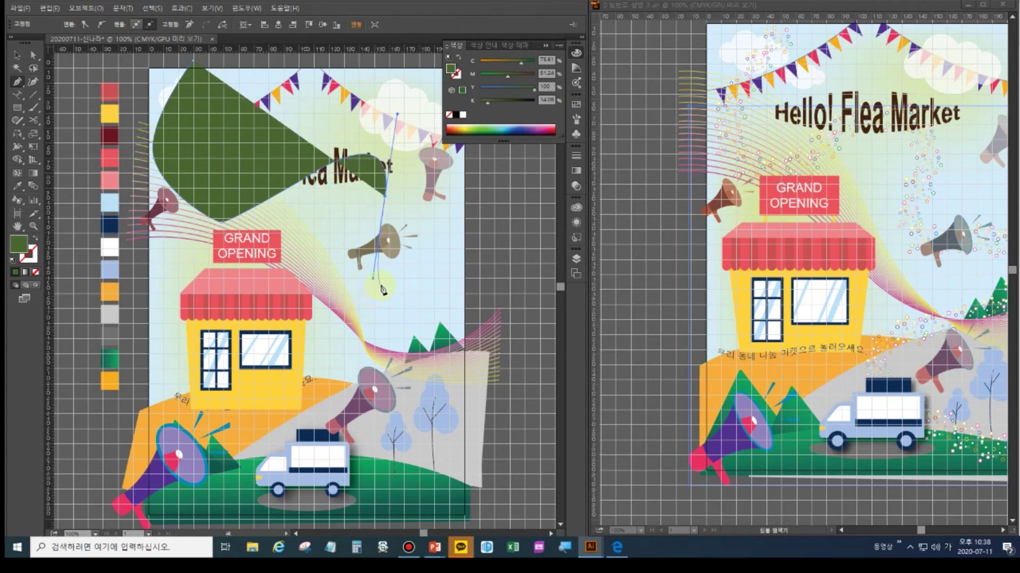
{"action": "left_click", "coordinate": [382, 284]}
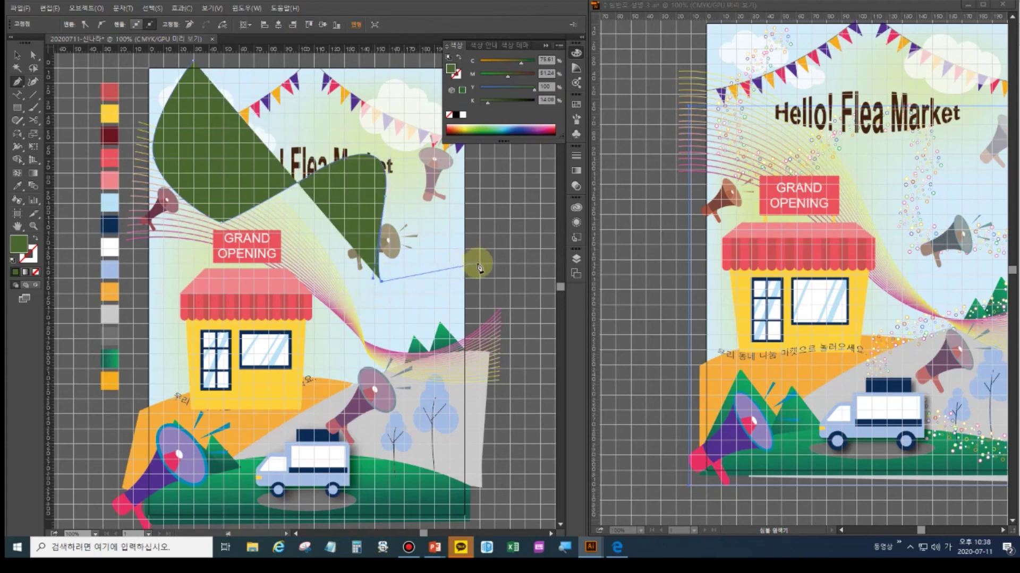
{"action": "left_click_drag", "start_coordinate": [487, 224], "coordinate": [488, 223]}
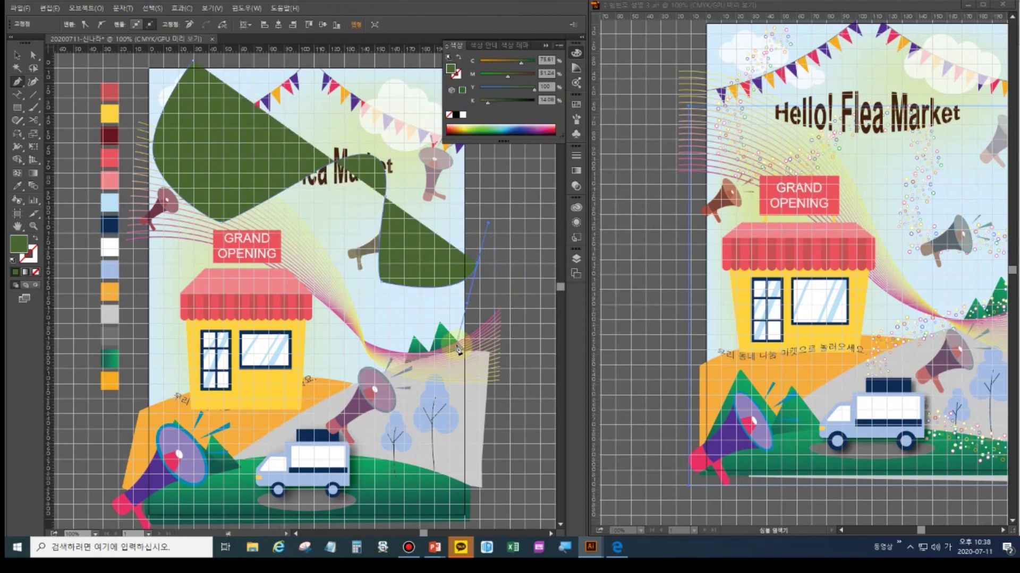
{"action": "left_click", "coordinate": [478, 264]}
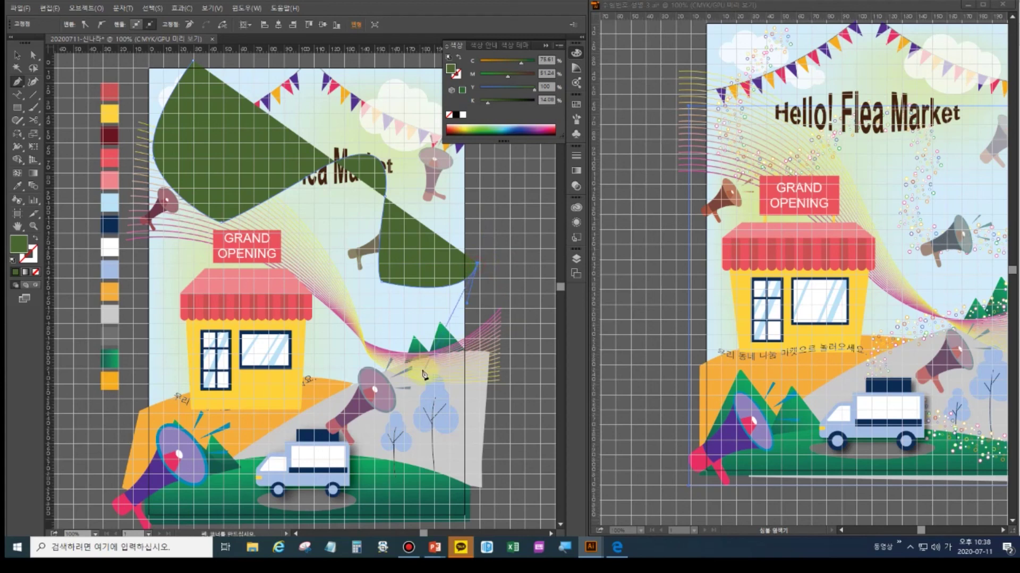
{"action": "left_click_drag", "start_coordinate": [283, 437], "coordinate": [298, 455]}
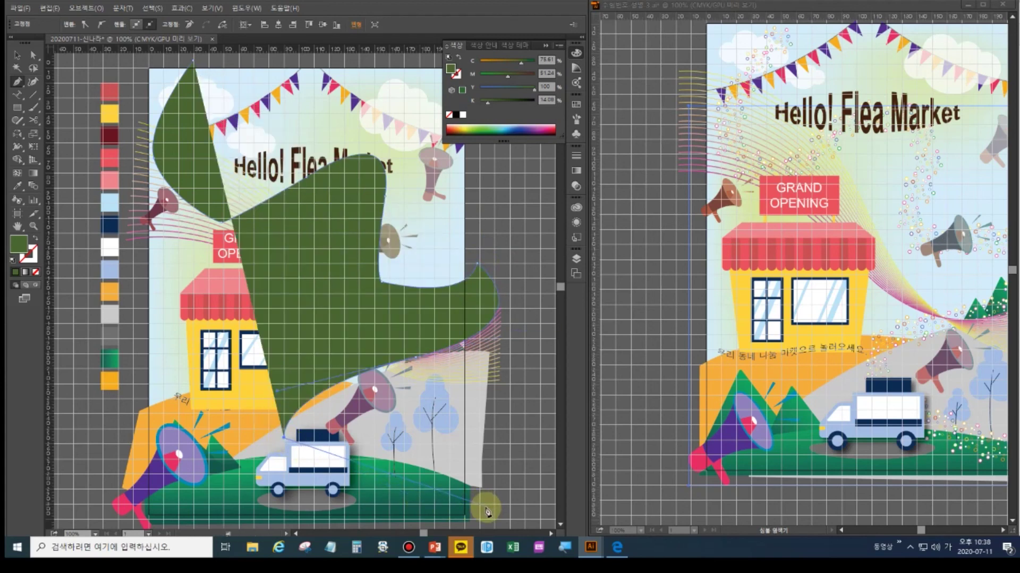
{"action": "left_click", "coordinate": [551, 534]}
{"action": "left_click_drag", "start_coordinate": [451, 506], "coordinate": [552, 492]}
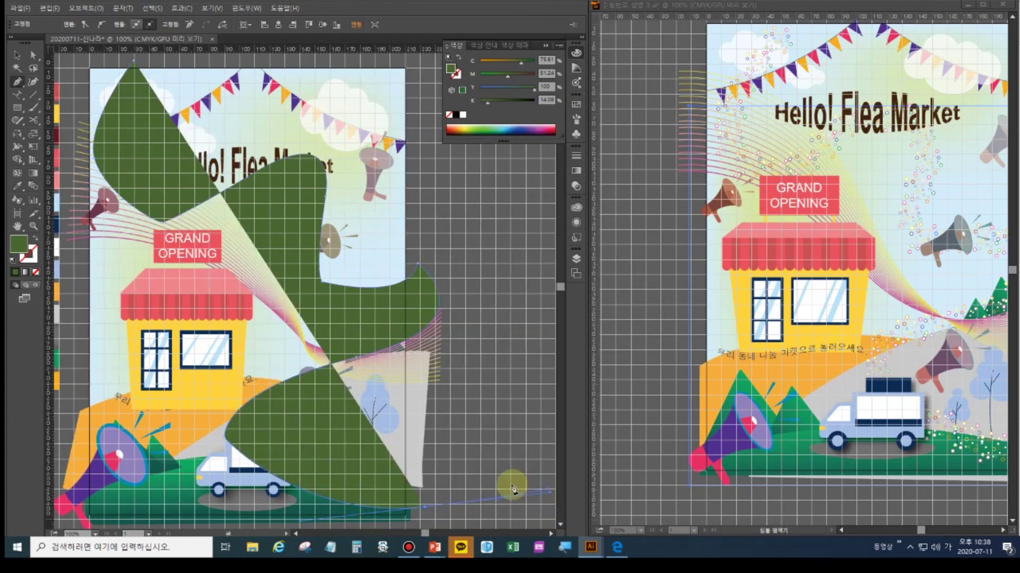
{"action": "left_click", "coordinate": [37, 241]}
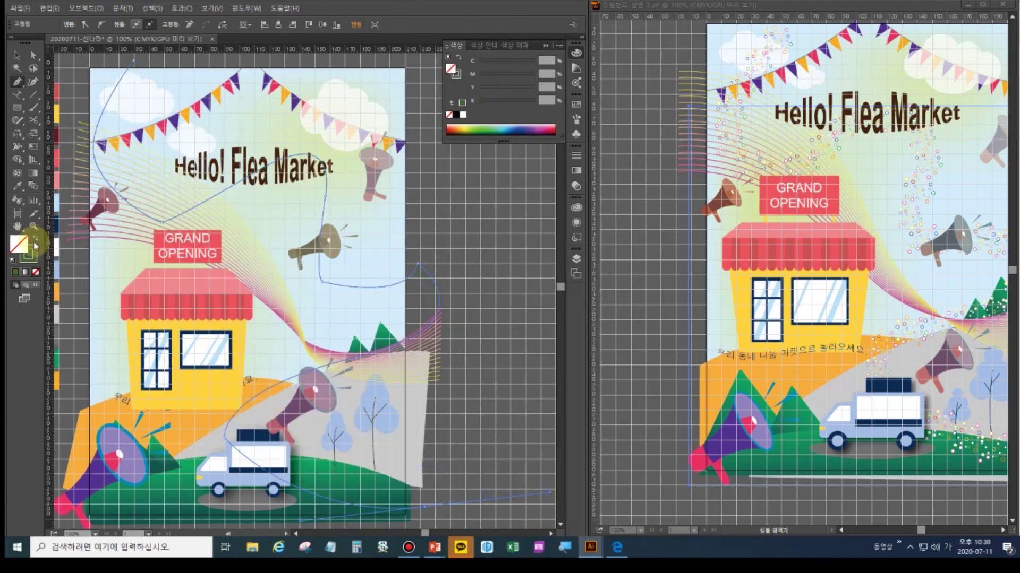
{"action": "left_click", "coordinate": [31, 260]}
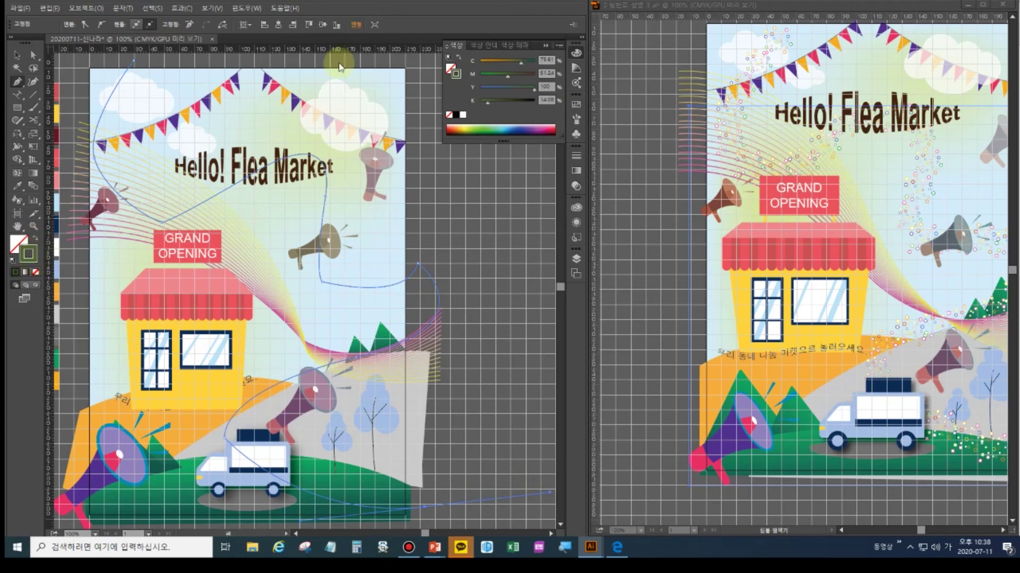
Switch to the reference PDF, examine its brush instructions, and minimise the reference Illustrator document to keep the PDF in view.
{"action": "left_click", "coordinate": [615, 553]}
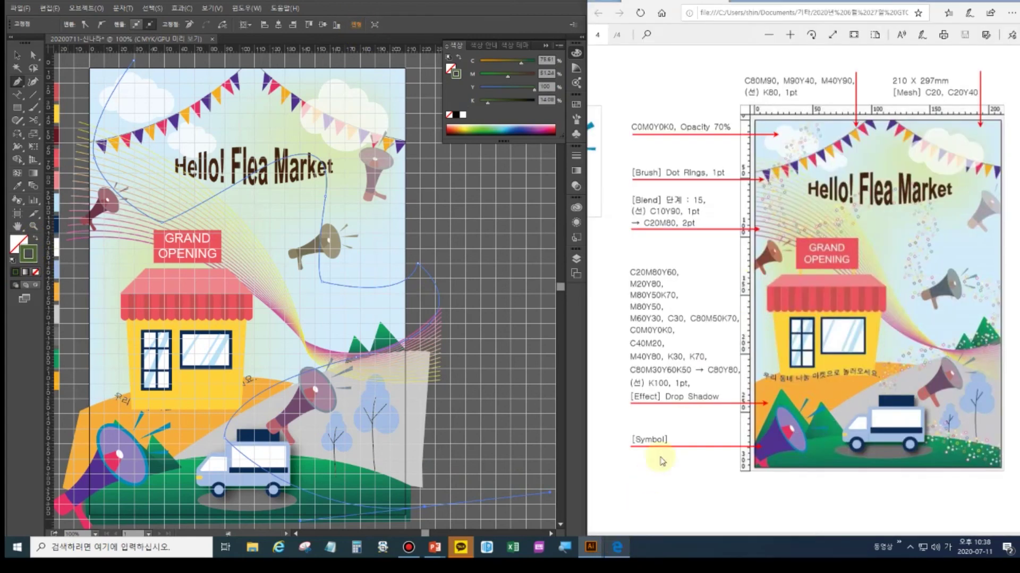
{"action": "scroll", "coordinate": [820, 436], "scroll_direction": "up", "scroll_amount": 5}
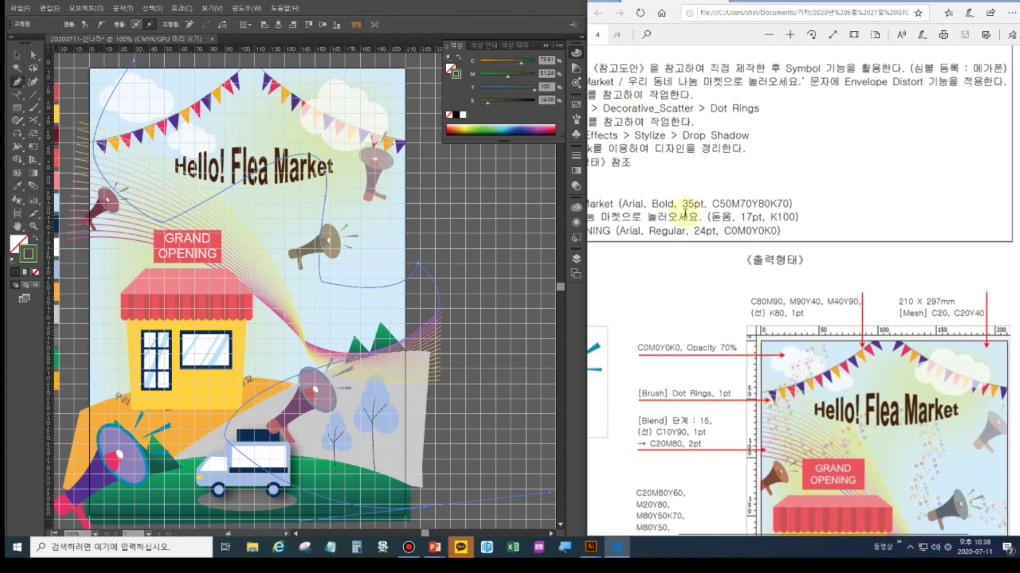
{"action": "scroll", "coordinate": [685, 213], "scroll_direction": "left", "scroll_amount": 4}
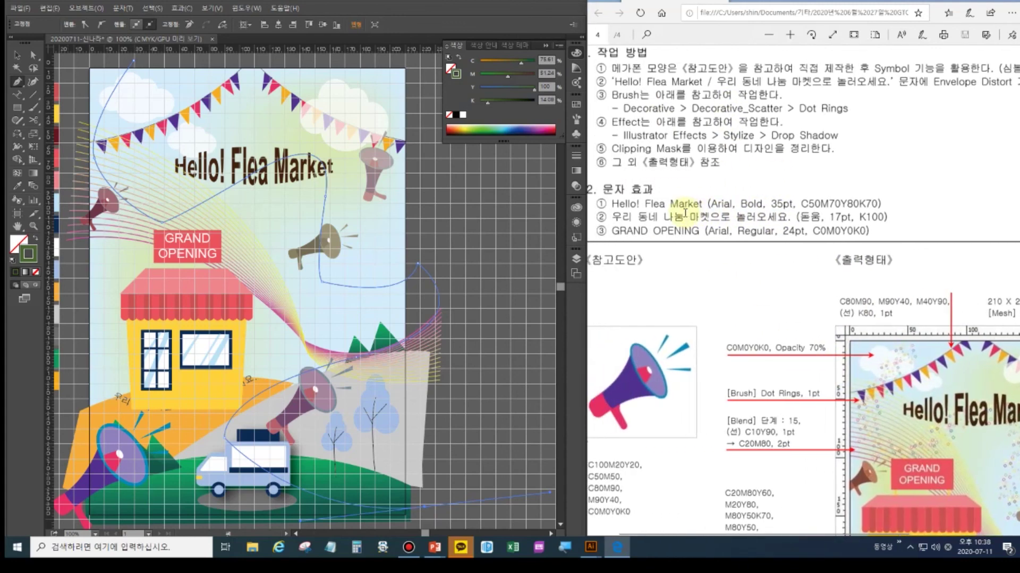
{"action": "left_click", "coordinate": [247, 8]}
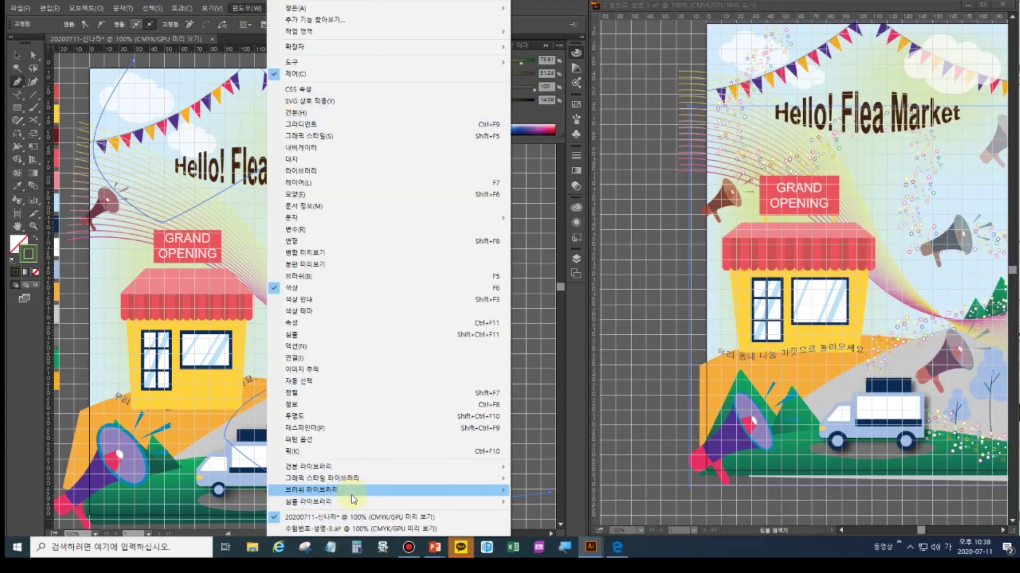
{"action": "mouse_move", "coordinate": [353, 491]}
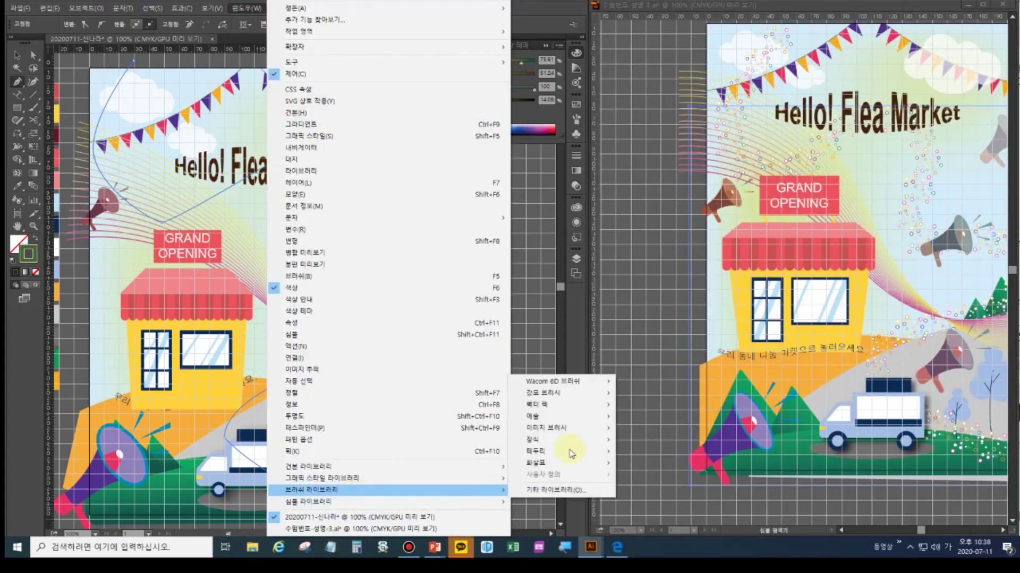
{"action": "left_click", "coordinate": [968, 4]}
{"action": "left_click", "coordinate": [968, 4]}
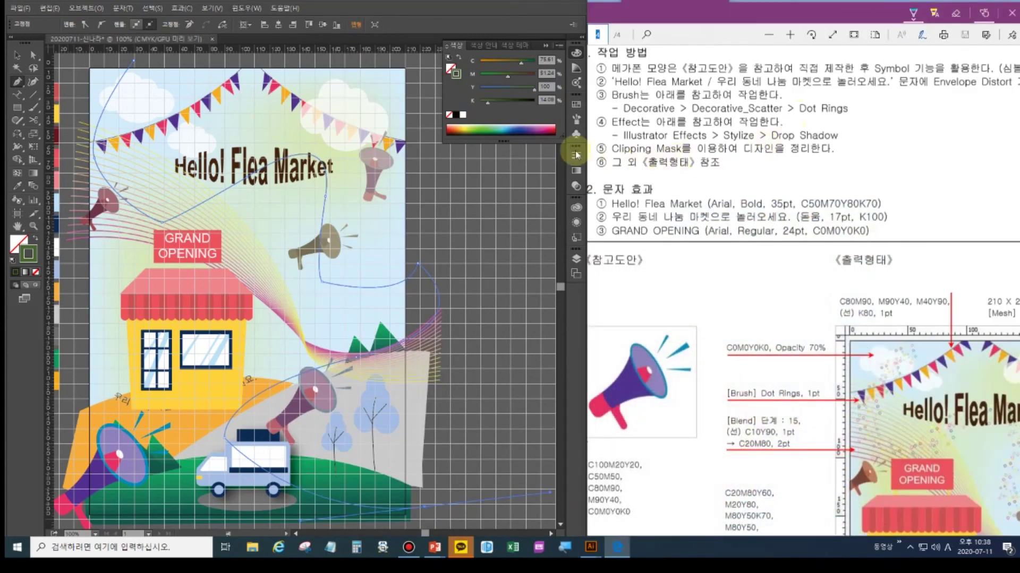
Load the Decorative_Scatter brush library and apply the Dot Rings brush to the winding path, leaving it deselected.
{"action": "left_click", "coordinate": [237, 10]}
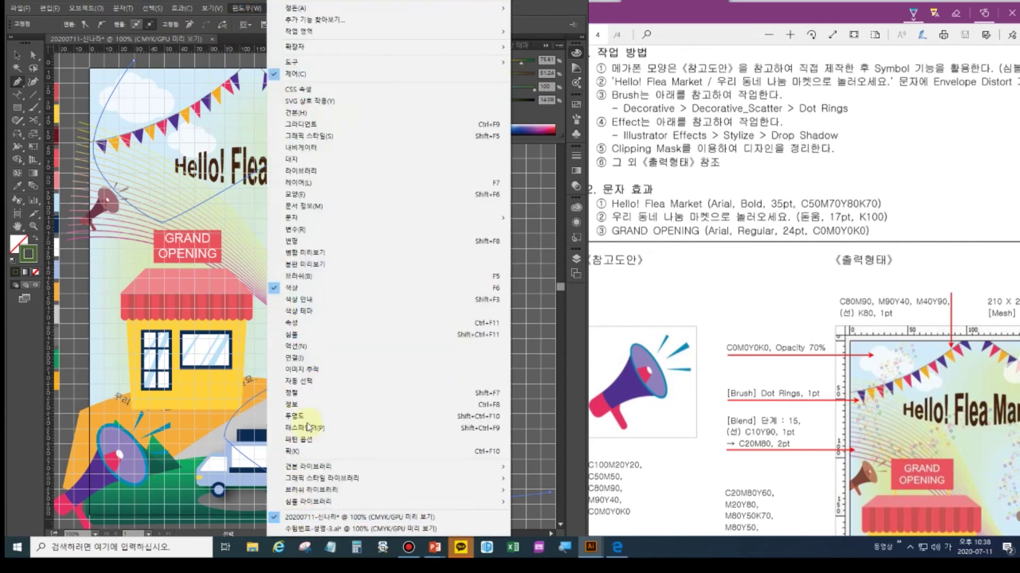
{"action": "mouse_move", "coordinate": [330, 493]}
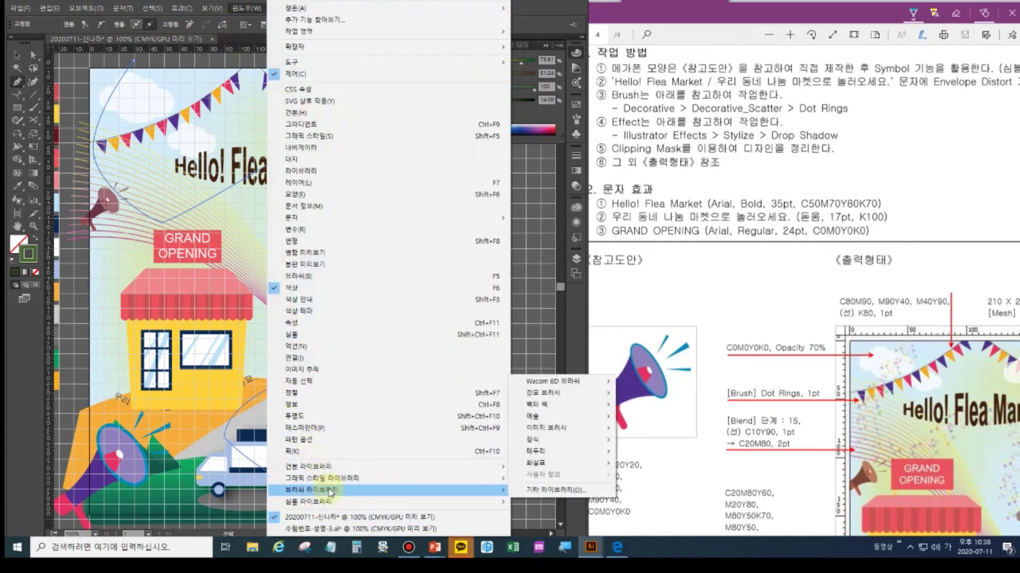
{"action": "mouse_move", "coordinate": [564, 442]}
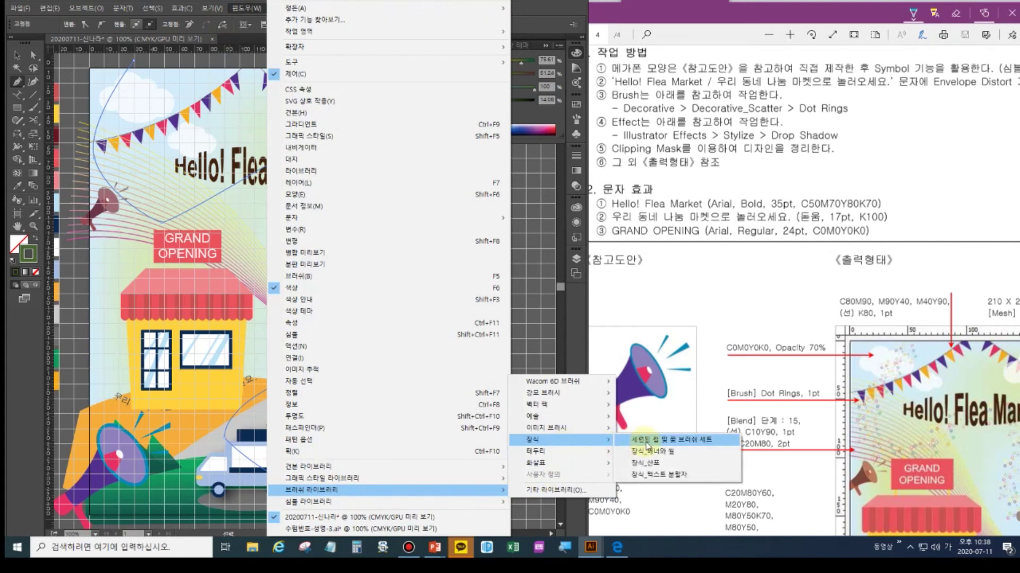
{"action": "left_click", "coordinate": [656, 465]}
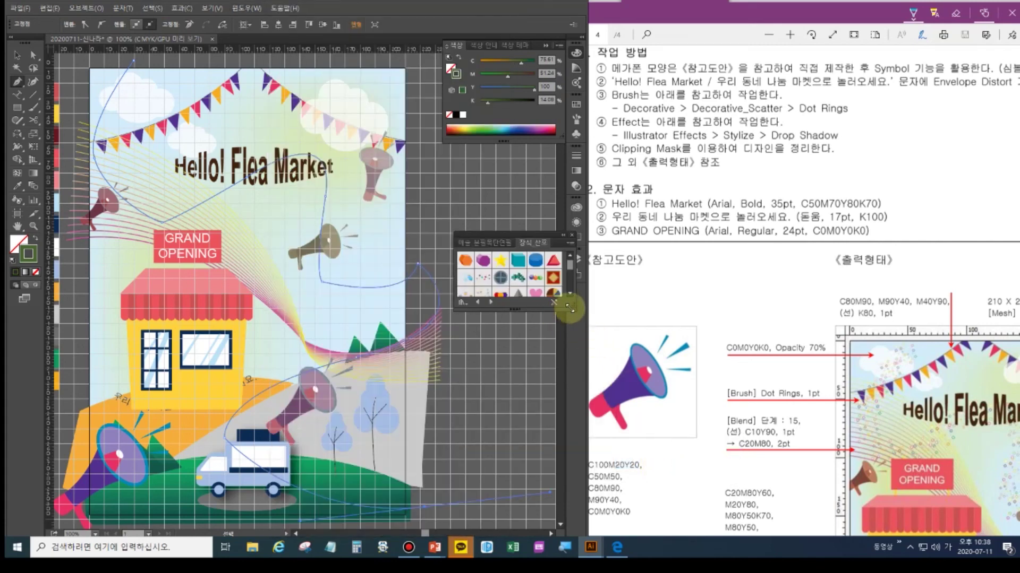
{"action": "left_click_drag", "start_coordinate": [570, 308], "coordinate": [592, 402]}
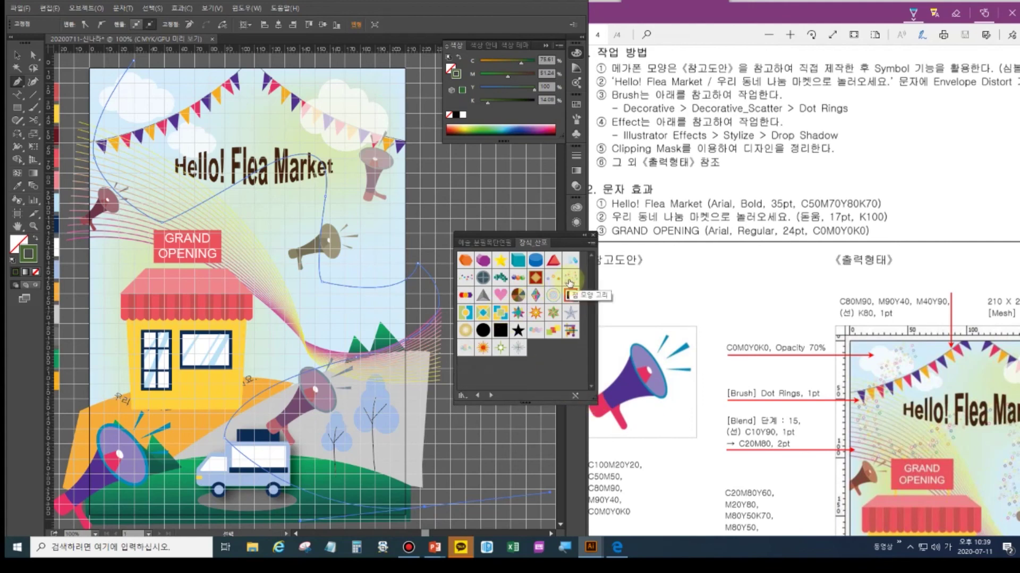
{"action": "left_click", "coordinate": [570, 281]}
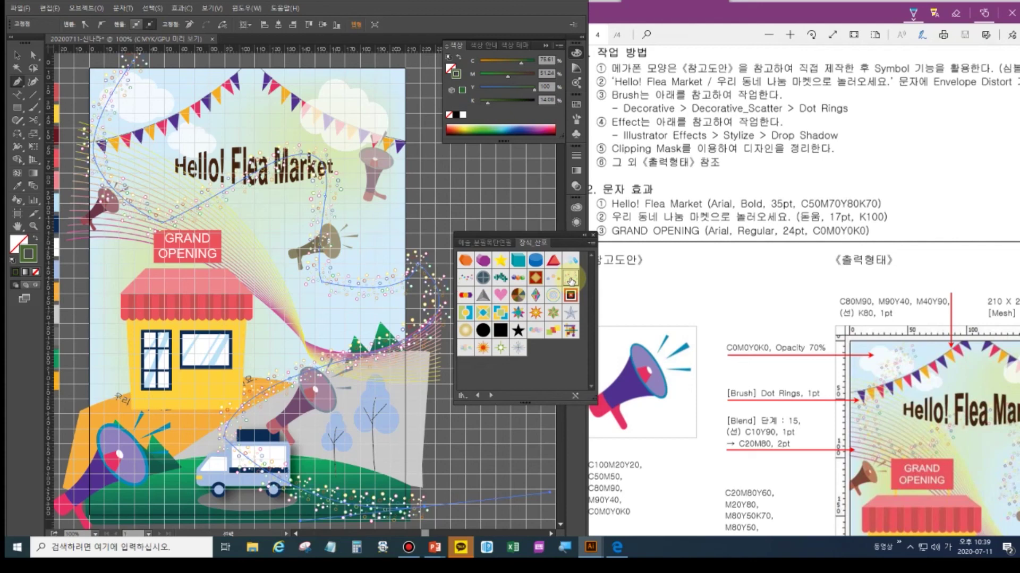
{"action": "left_click", "coordinate": [527, 200]}
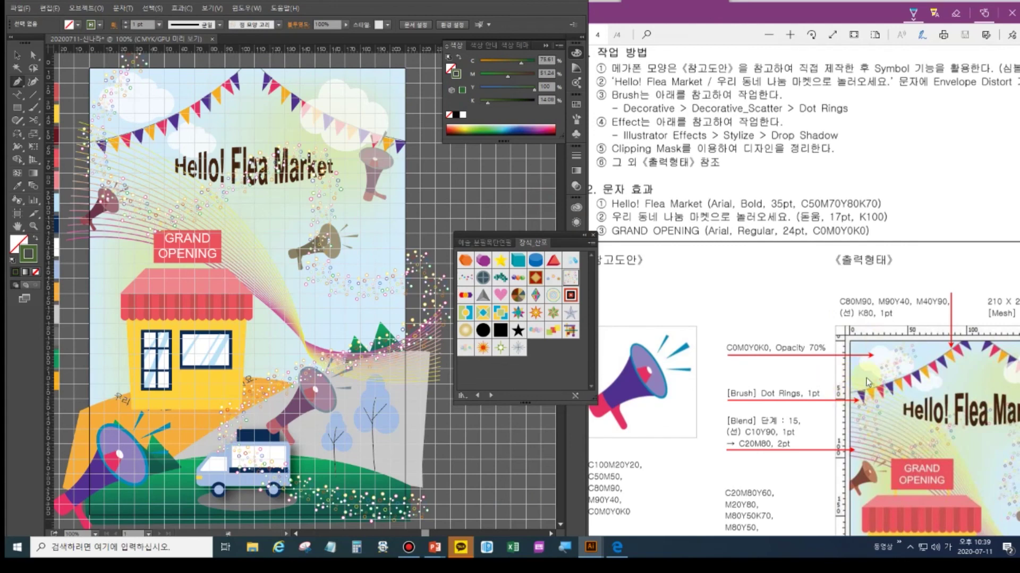
Check the poster size in the reference PDF and create a 210 x 297 mm rectangle with the default white fill and black stroke.
{"action": "scroll", "coordinate": [866, 381], "scroll_direction": "down", "scroll_amount": 3}
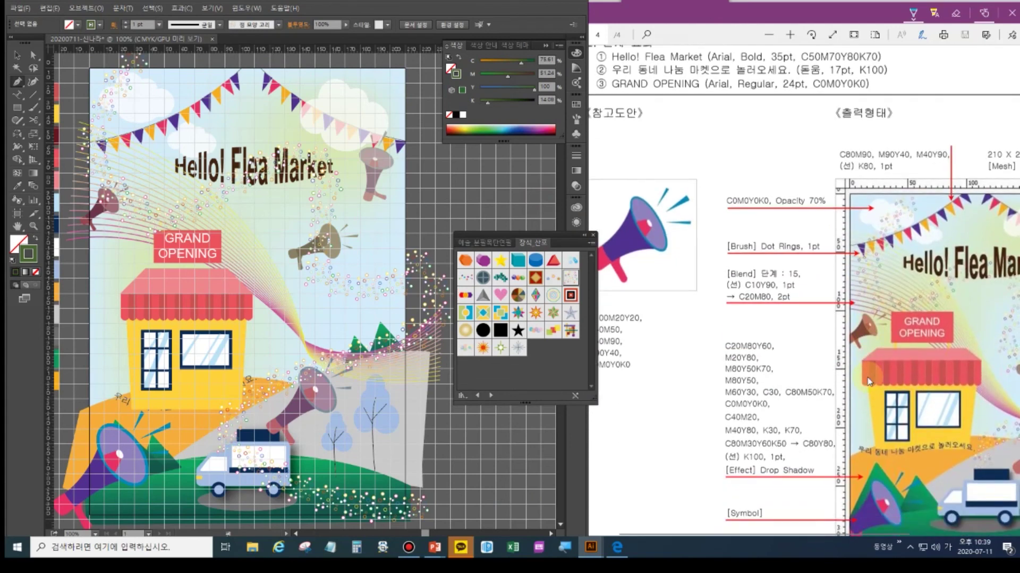
{"action": "scroll", "coordinate": [868, 381], "scroll_direction": "down", "scroll_amount": 2}
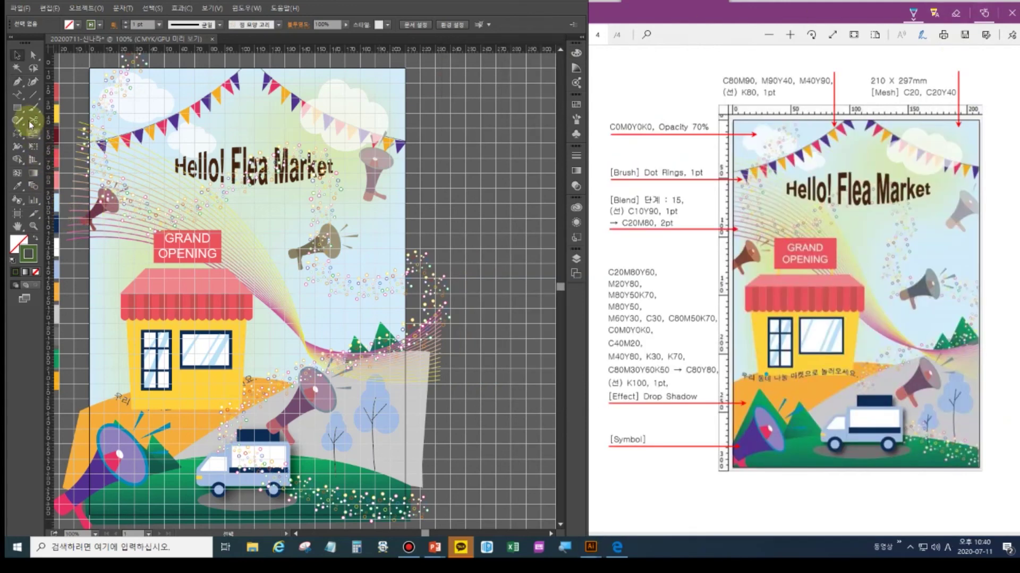
{"action": "left_click", "coordinate": [20, 112]}
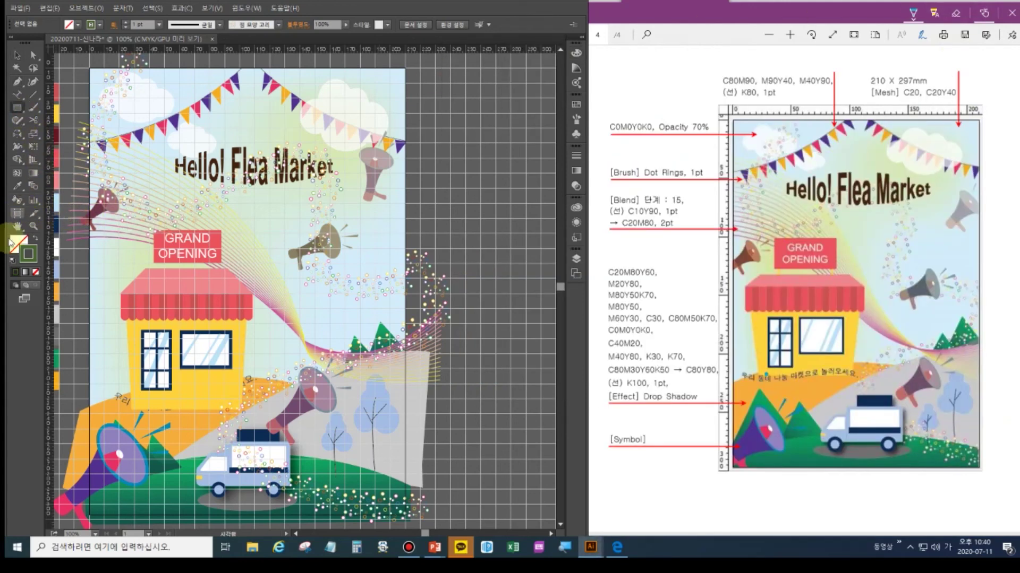
{"action": "left_click", "coordinate": [13, 263]}
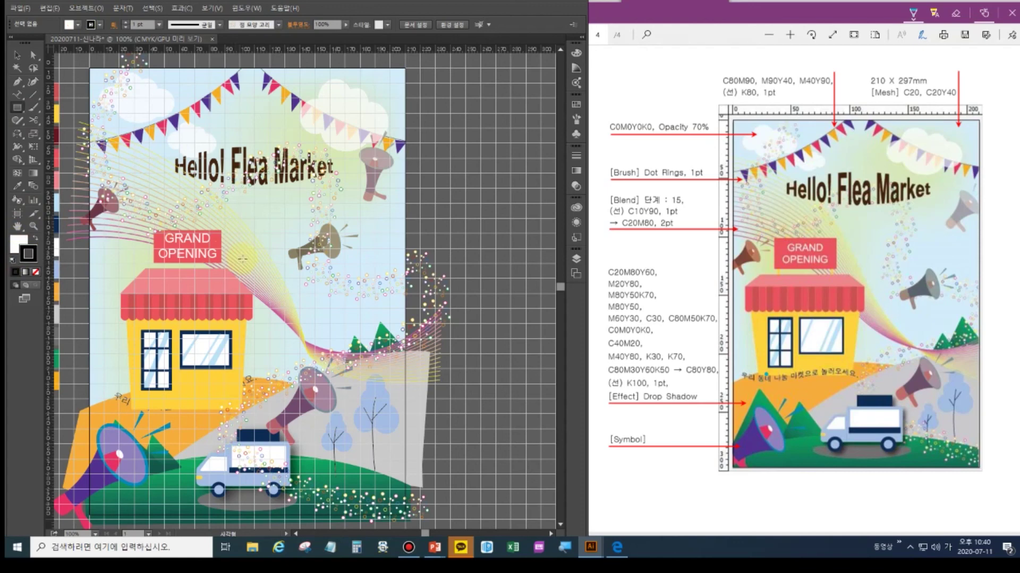
{"action": "left_click", "coordinate": [282, 290]}
{"action": "type", "text": "210"}
{"action": "key", "text": "Tab"}
{"action": "type", "text": "297"}
{"action": "key", "text": "Return"}
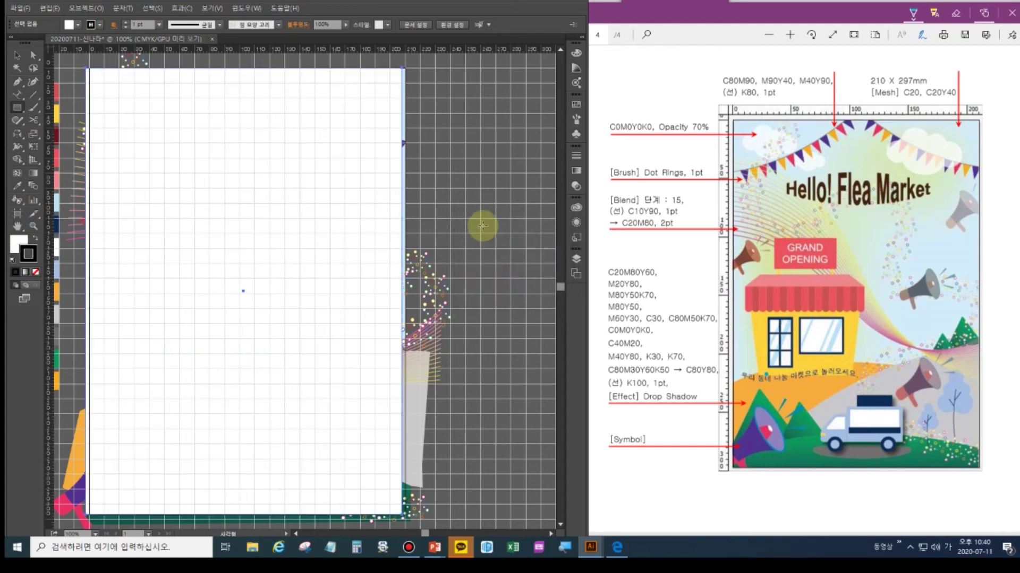
Centre the 210 x 297 mm rectangle horizontally and vertically on the artboard, using Align to Artboard.
{"action": "left_click", "coordinate": [16, 55]}
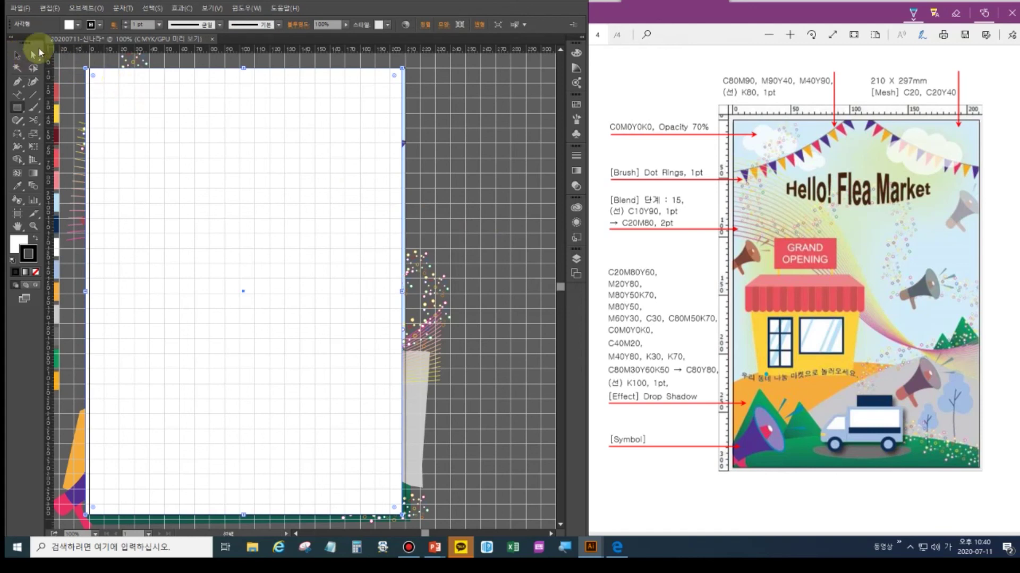
{"action": "key", "text": "shift+F7"}
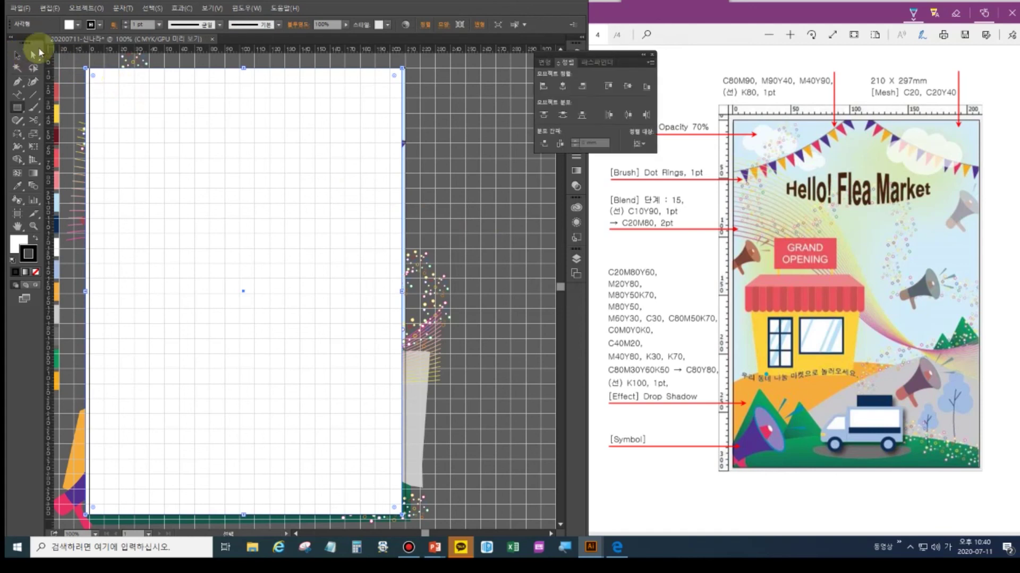
{"action": "left_click", "coordinate": [641, 146]}
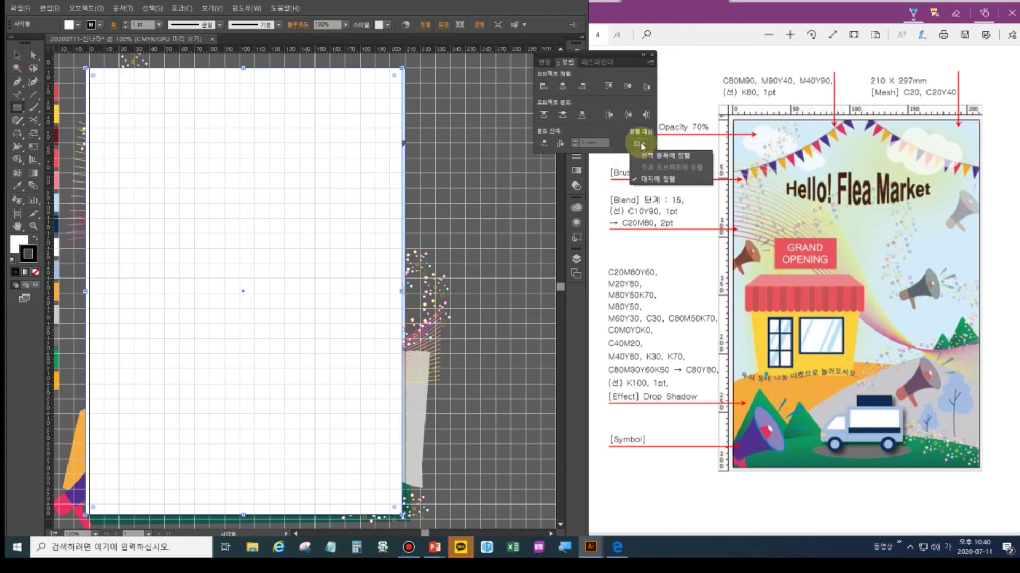
{"action": "left_click", "coordinate": [562, 86]}
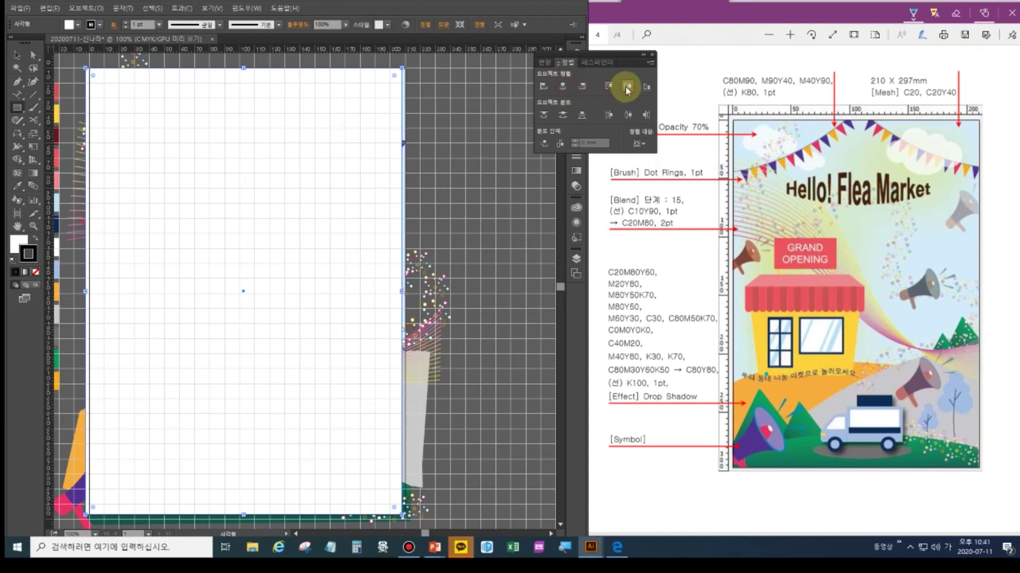
{"action": "left_click", "coordinate": [564, 86]}
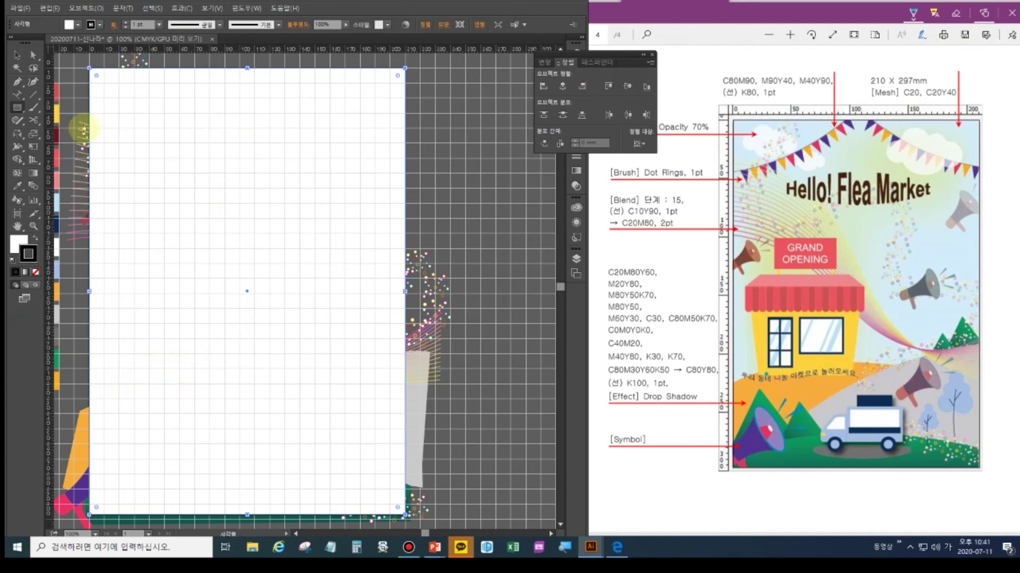
Delete the column of colour swatch squares beside the artboard.
{"action": "left_click", "coordinate": [17, 55]}
{"action": "left_click", "coordinate": [422, 257]}
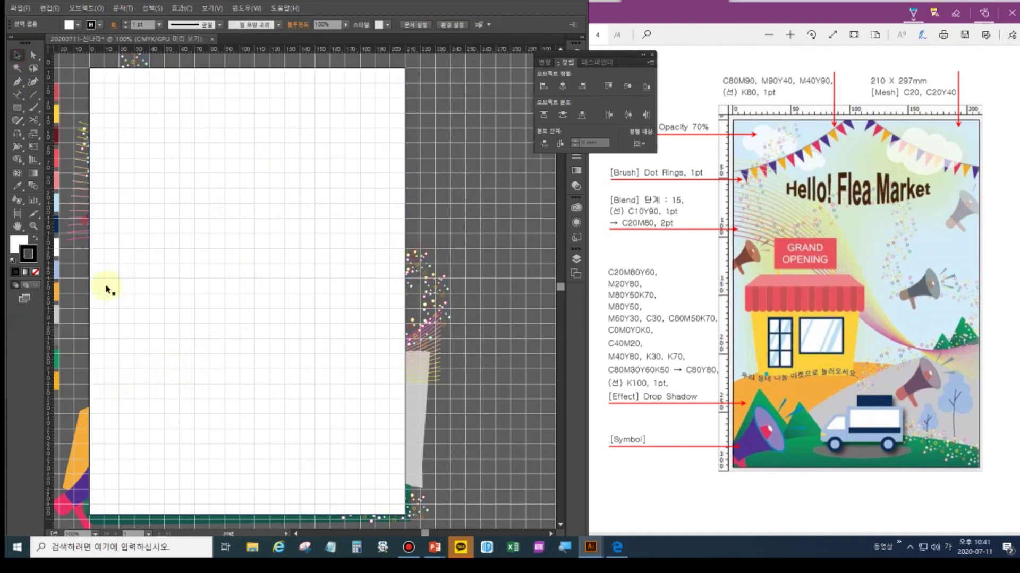
{"action": "left_click_drag", "start_coordinate": [146, 280], "coordinate": [259, 276]}
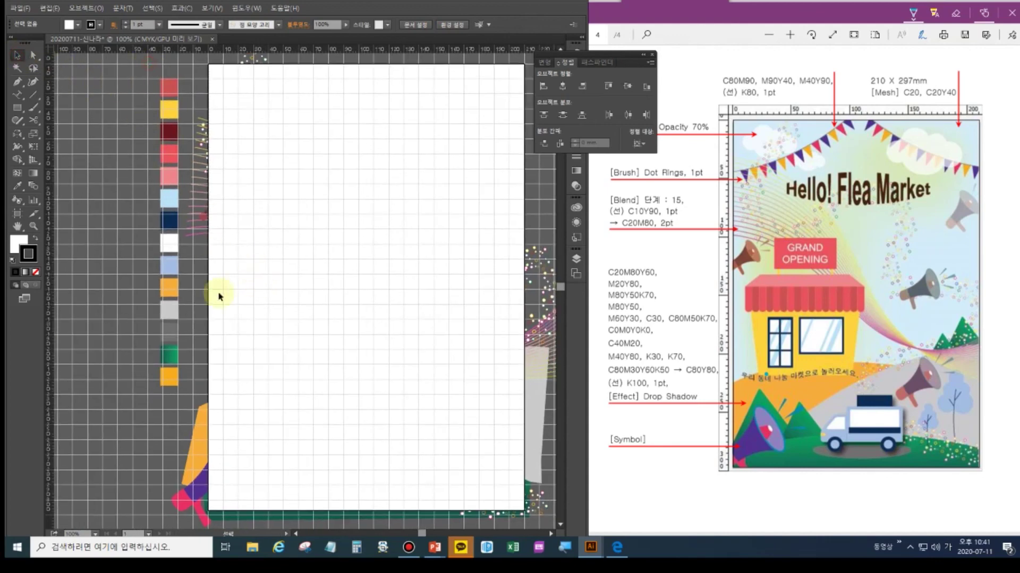
{"action": "left_click", "coordinate": [180, 402]}
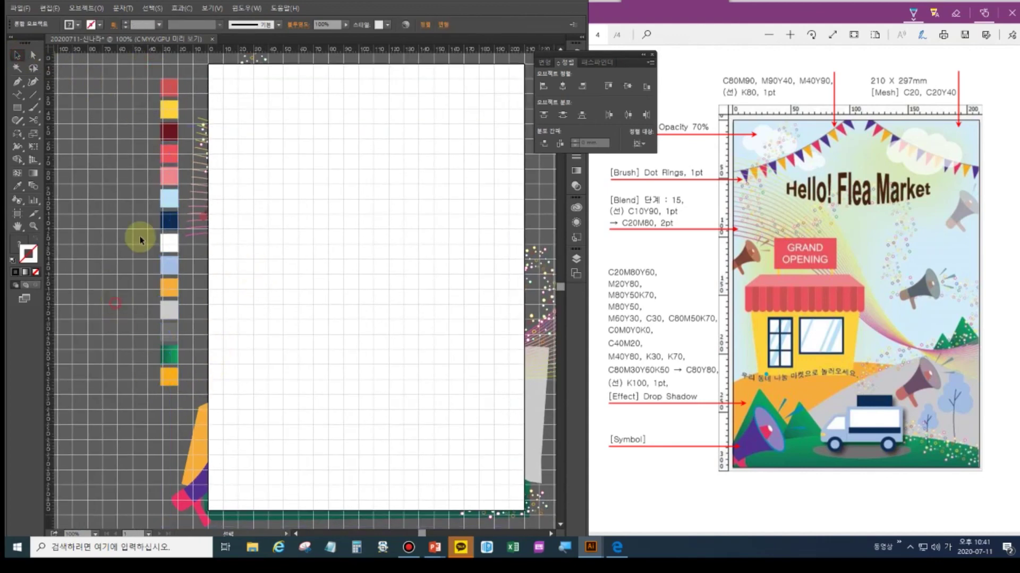
{"action": "left_click", "coordinate": [114, 273]}
{"action": "left_click", "coordinate": [167, 400]}
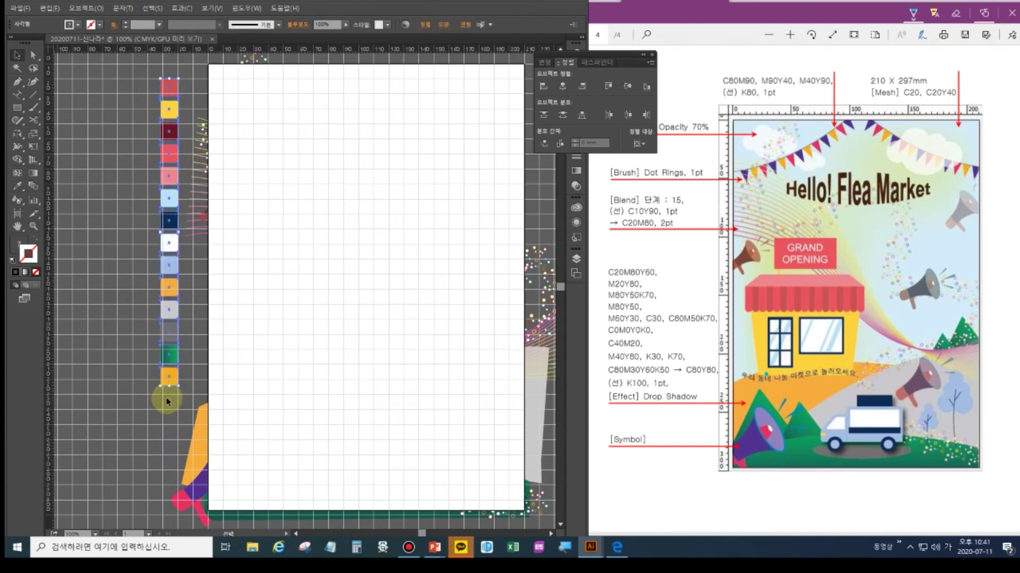
{"action": "key", "text": "Delete"}
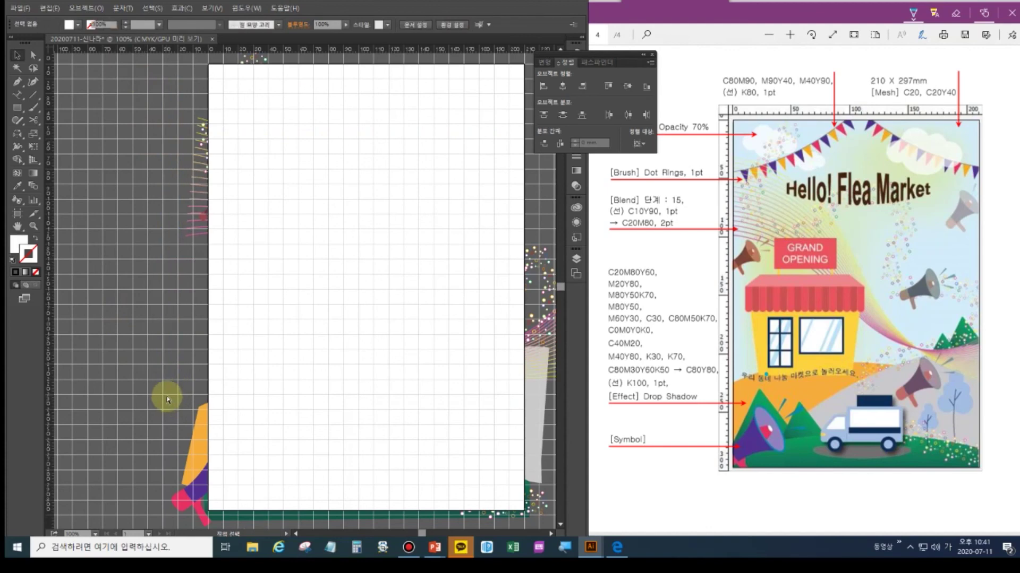
Try clipping all the artwork with the 210 x 297 mm rectangle, view the whole poster, and undo the clipping mask.
{"action": "key", "text": "ctrl+a"}
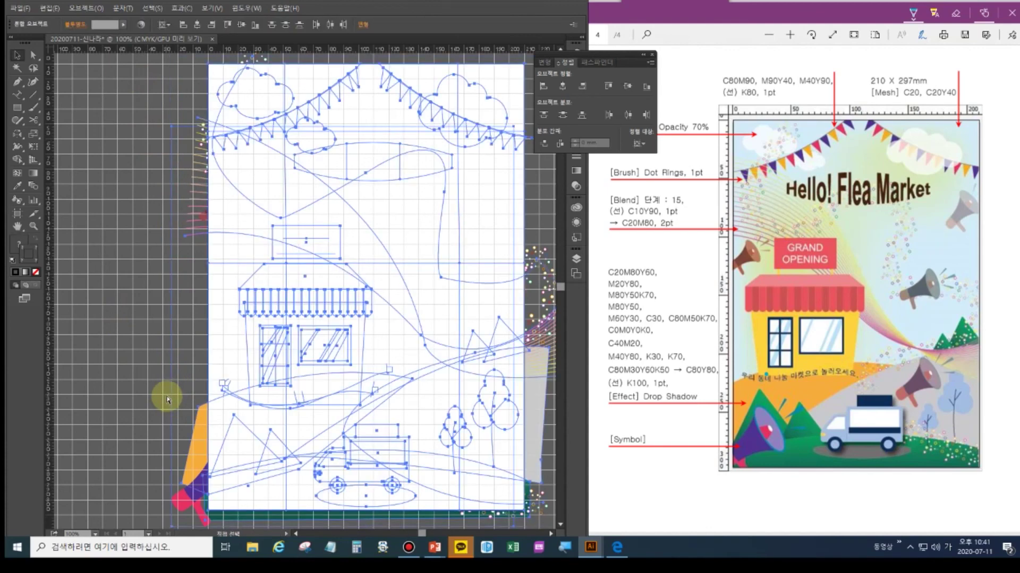
{"action": "key", "text": "ctrl+7"}
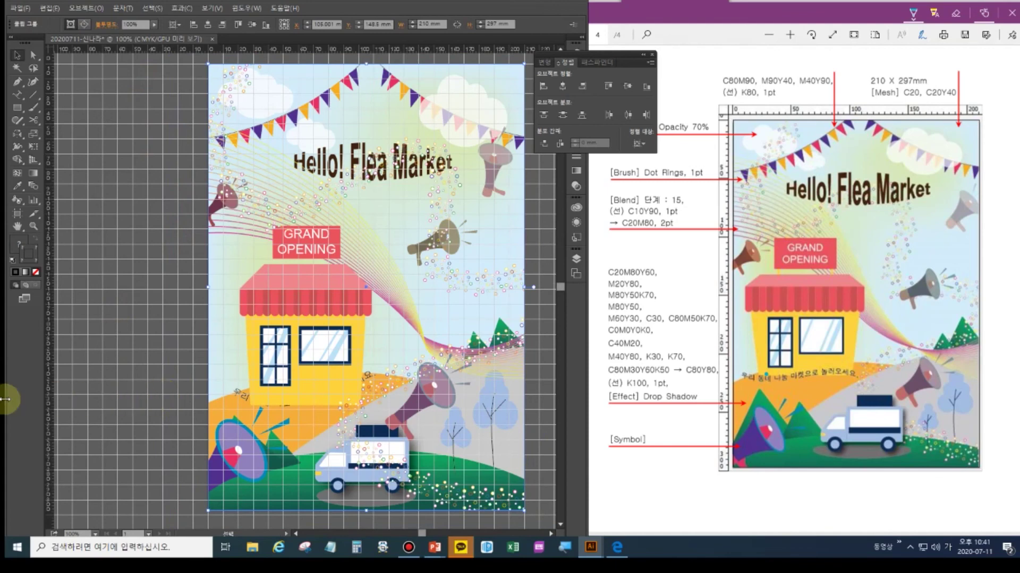
{"action": "double_click", "coordinate": [17, 226]}
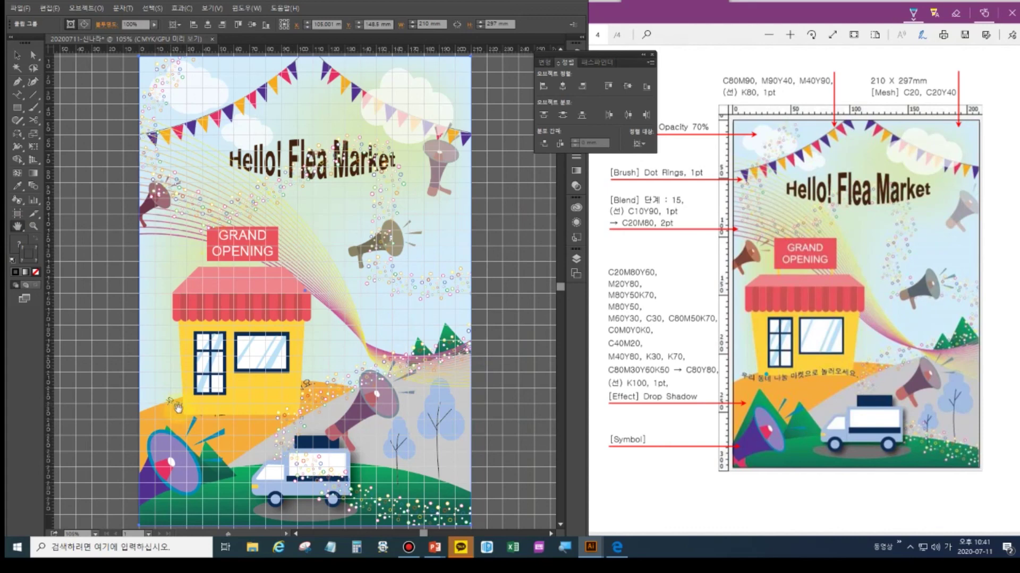
{"action": "key", "text": "ctrl+y"}
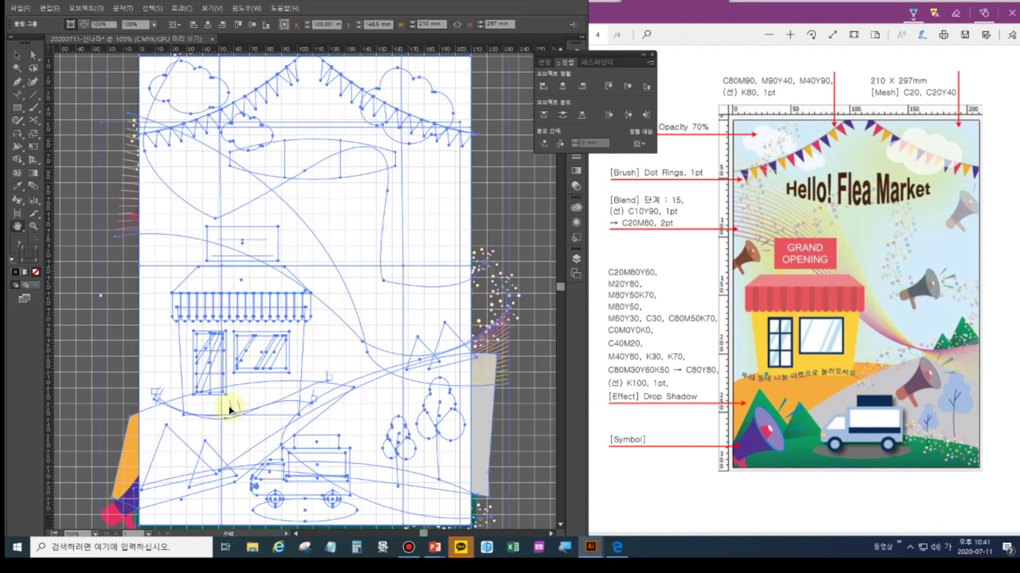
{"action": "left_click", "coordinate": [229, 407], "text": "ctrl"}
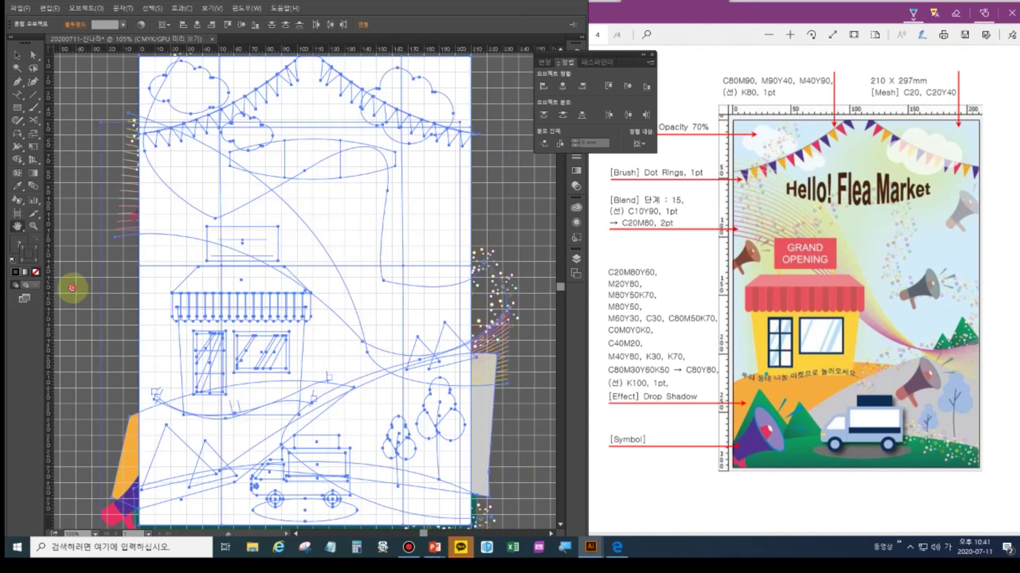
Move the white rectangle aside and bring the curved text "우리 동네 나눔 마켓으로 놀러오세요." in front of the shop.
{"action": "left_click", "coordinate": [19, 58]}
{"action": "key", "text": "ctrl+y"}
{"action": "left_click", "coordinate": [171, 281]}
{"action": "key", "text": "ctrl+3"}
{"action": "key", "text": "t"}
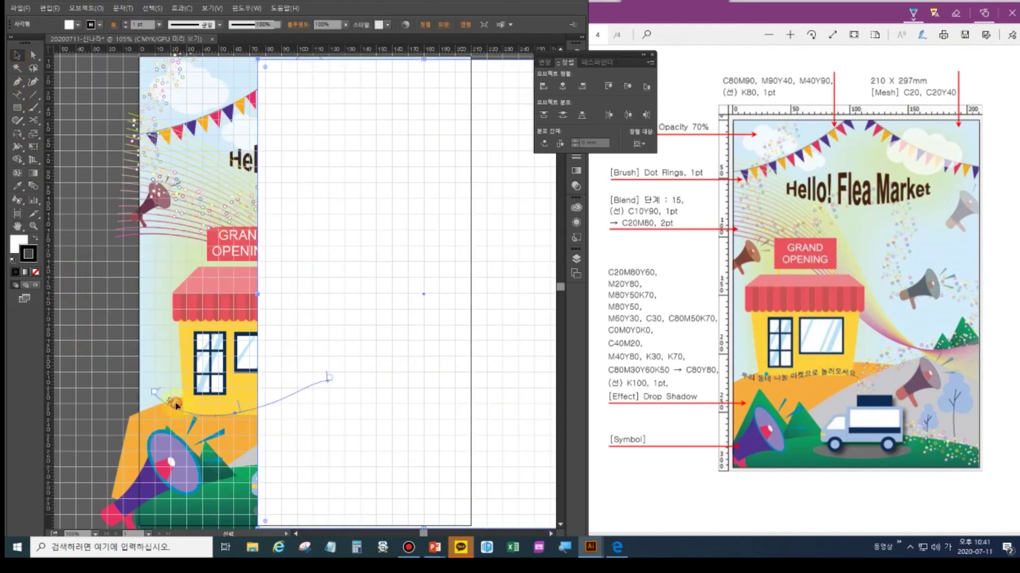
{"action": "left_click", "coordinate": [169, 398]}
{"action": "type", "text": "우리 동네 나눔 마켓으로 놀러오세요."}
{"action": "key", "text": "Escape"}
{"action": "left_click", "coordinate": [335, 278]}
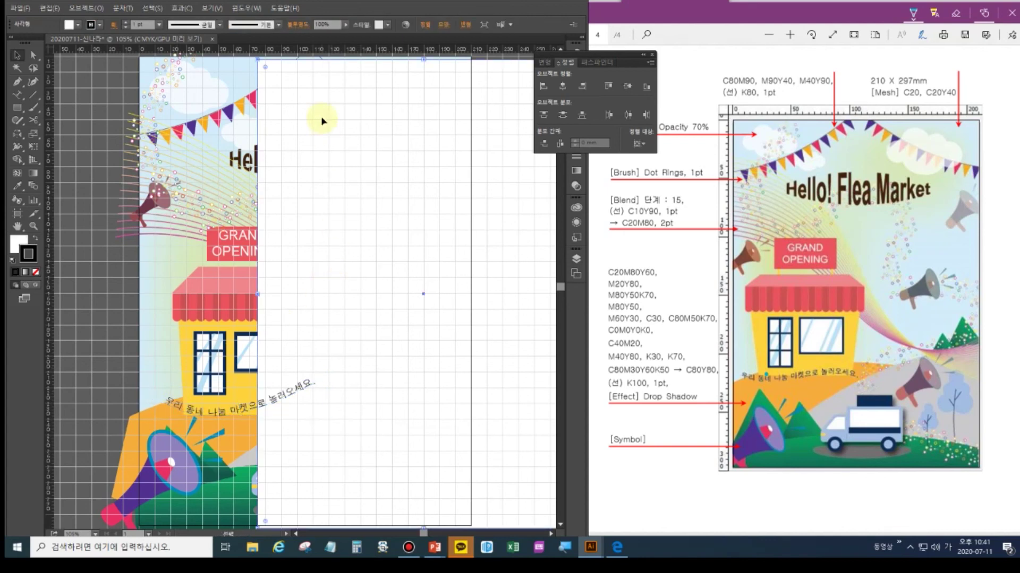
Centre the white rectangle on the artboard, try a clipping mask on all the artwork, and undo the mask.
{"action": "left_click", "coordinate": [563, 86]}
{"action": "left_click", "coordinate": [627, 86]}
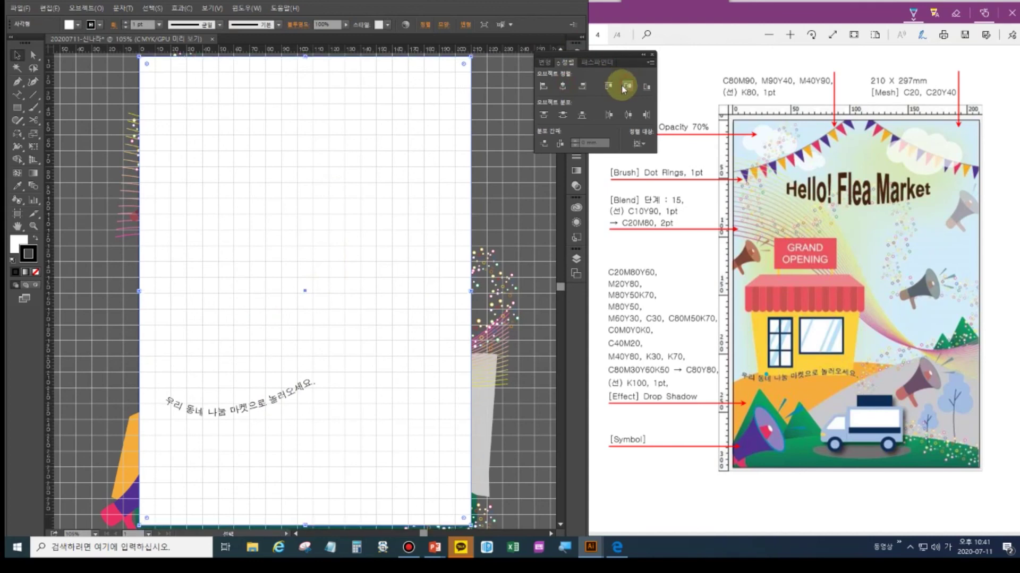
{"action": "key", "text": "ctrl+a"}
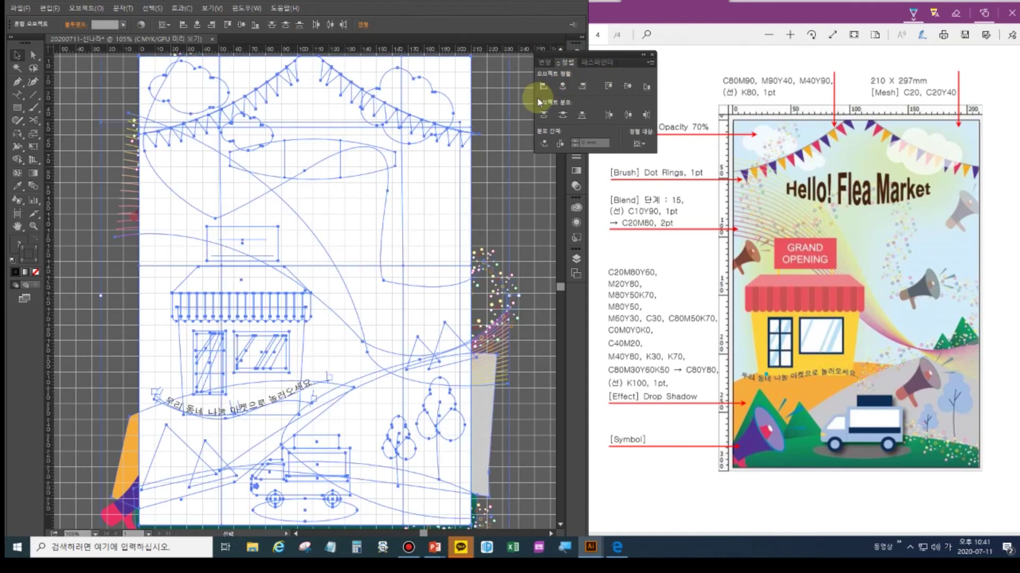
{"action": "key", "text": "ctrl+x"}
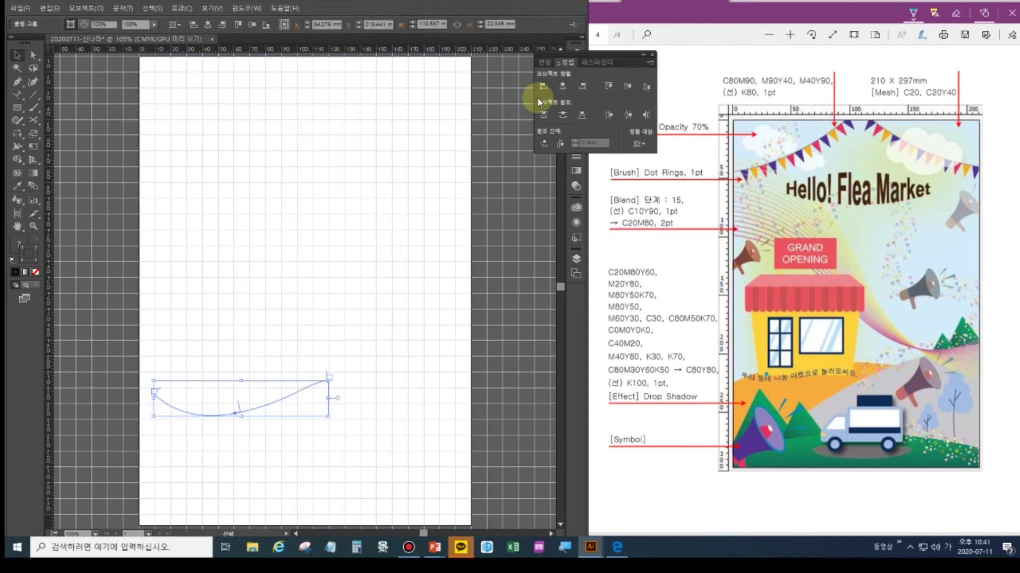
{"action": "key", "text": "ctrl+b"}
{"action": "left_click", "coordinate": [80, 311]}
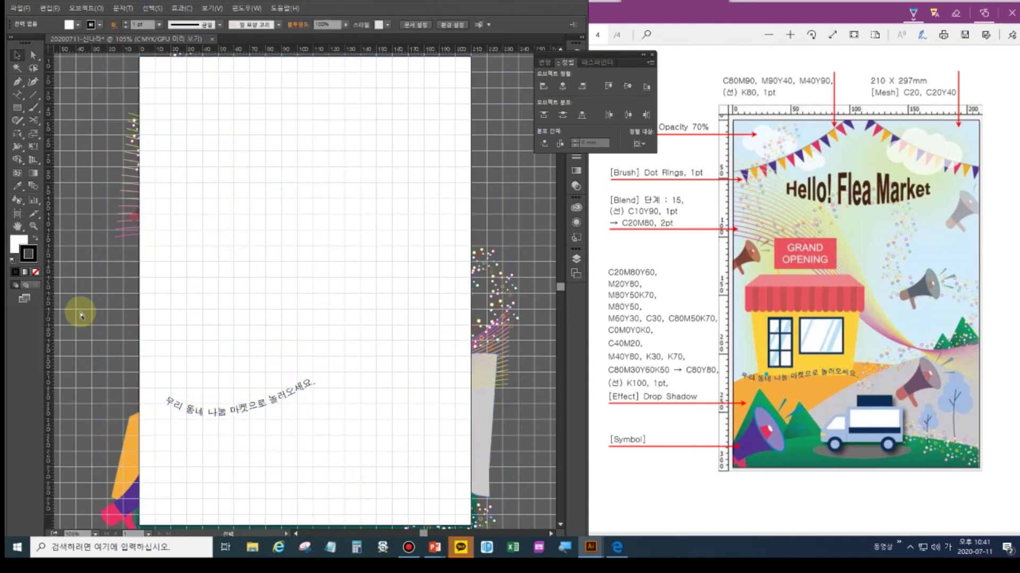
Retry the clipping mask on all the artwork, and undo both the mask and the rectangle's centring.
{"action": "key", "text": "ctrl+a"}
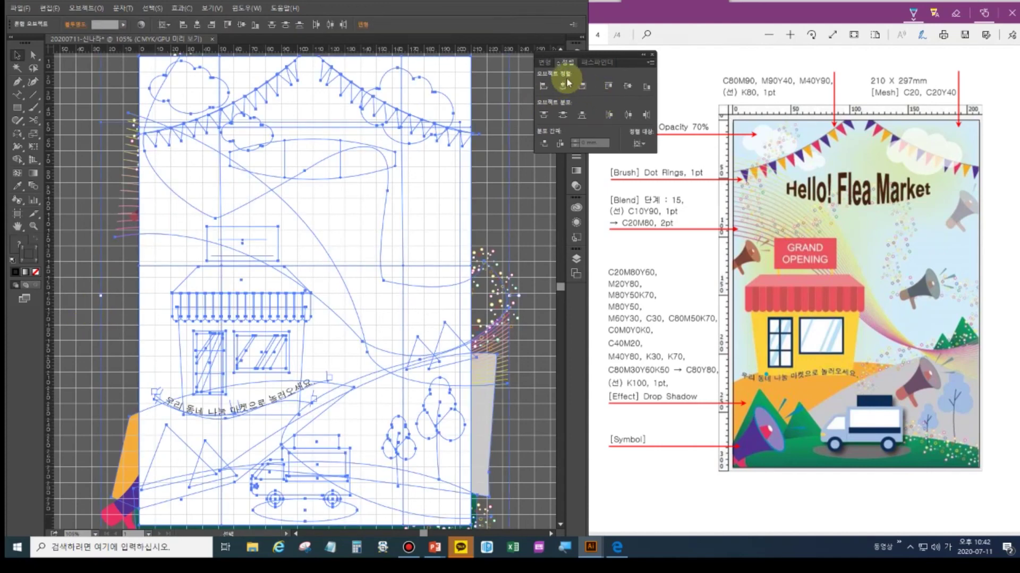
{"action": "key", "text": "ctrl+7"}
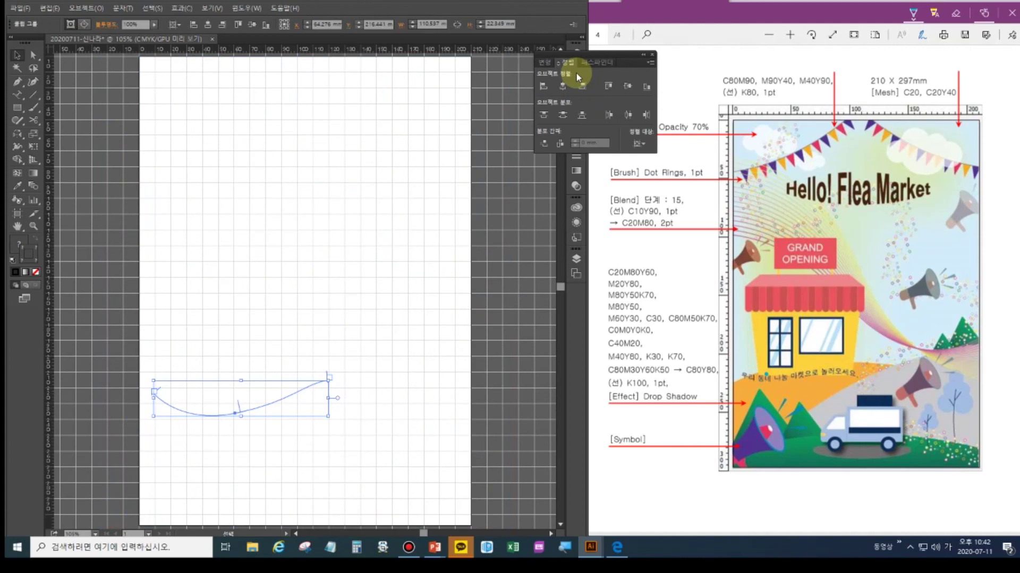
{"action": "left_click", "coordinate": [120, 253]}
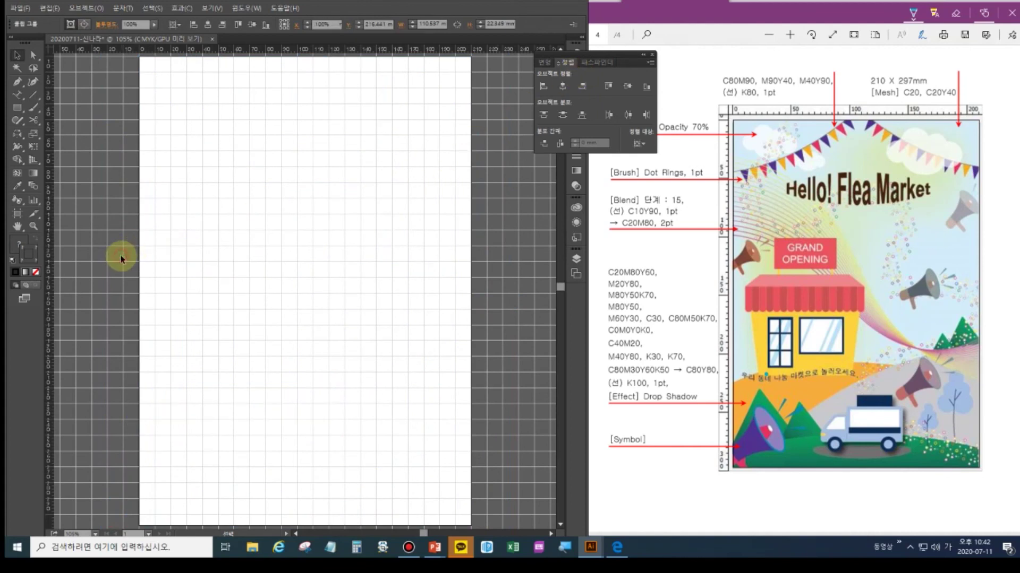
{"action": "left_click", "coordinate": [235, 265]}
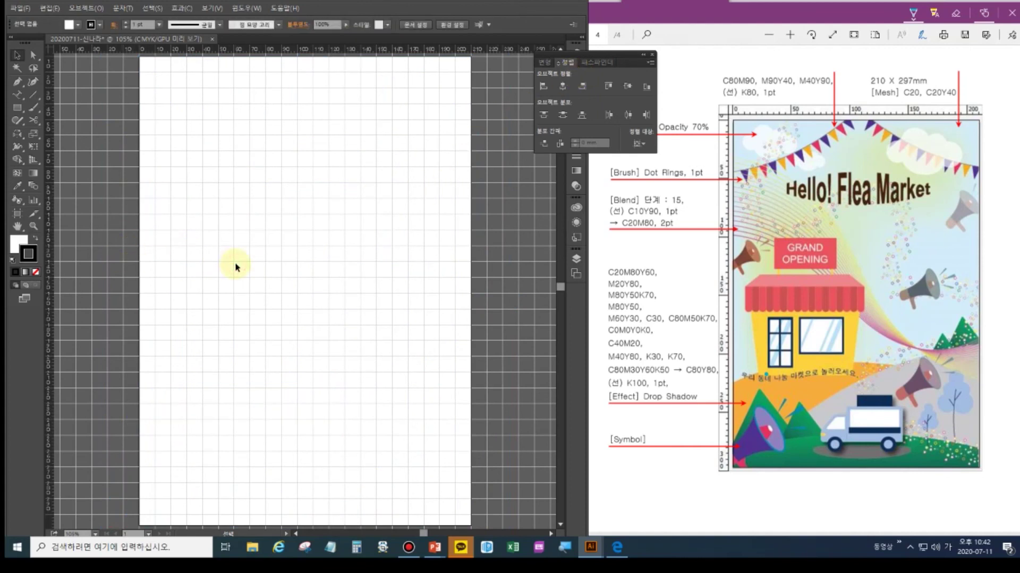
{"action": "left_click", "coordinate": [20, 229]}
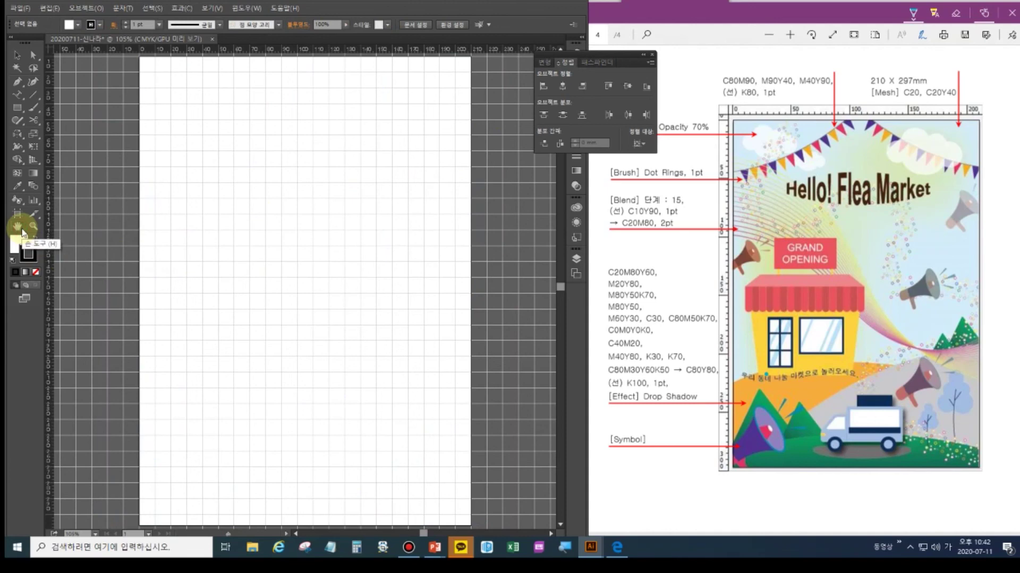
{"action": "left_click", "coordinate": [22, 233]}
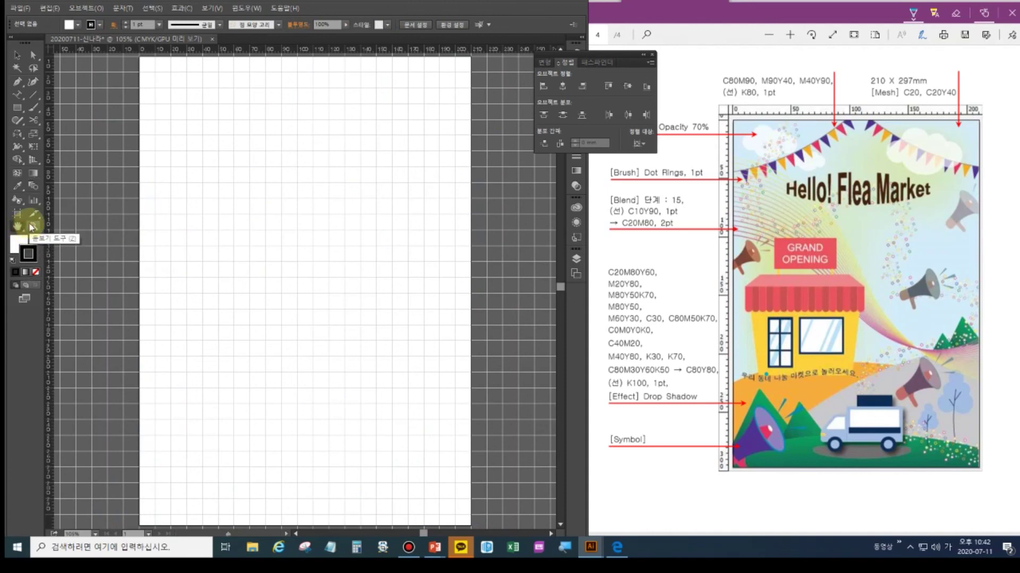
{"action": "key", "text": "ctrl+v"}
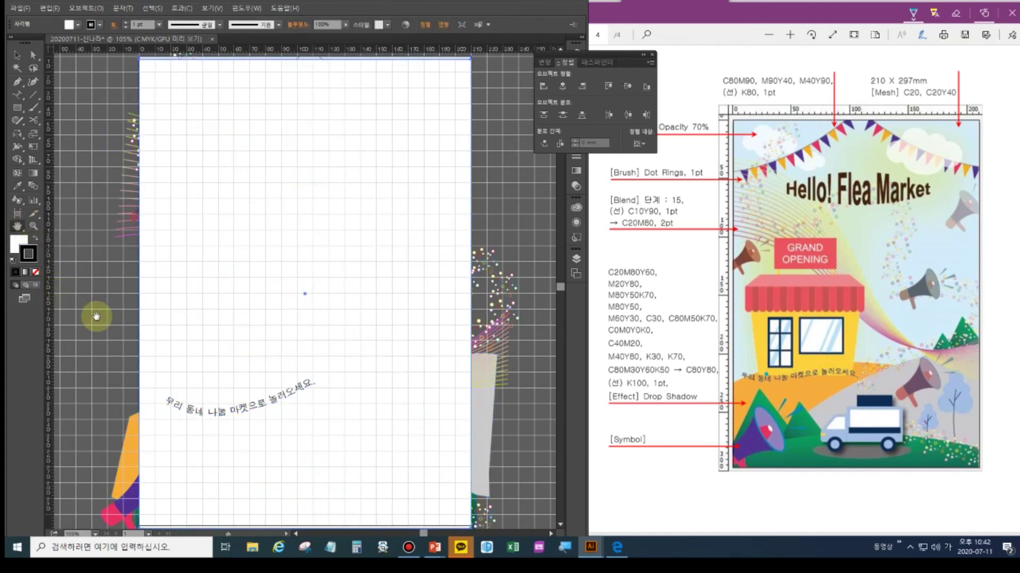
{"action": "key", "text": "ctrl+z"}
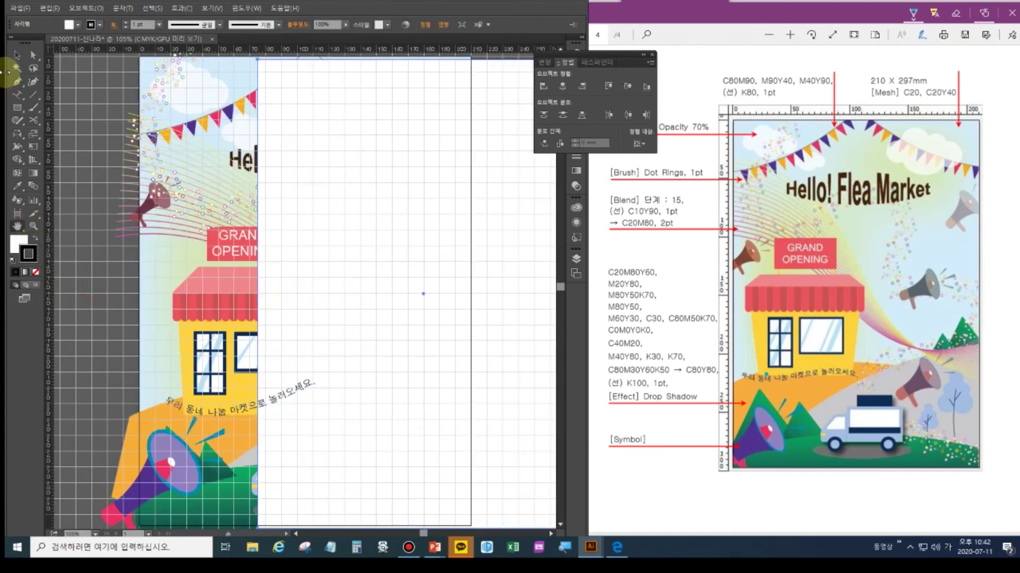
Bring the offset white rectangle to the very front, above the curved text.
{"action": "left_click", "coordinate": [17, 55]}
{"action": "left_click", "coordinate": [310, 210]}
{"action": "left_click", "coordinate": [371, 141]}
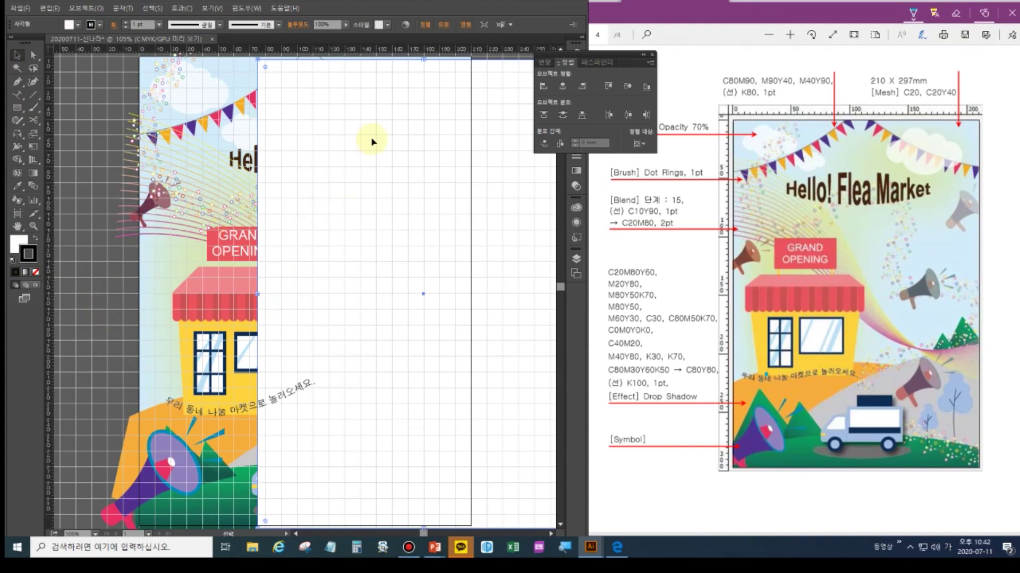
{"action": "key", "text": "ctrl+shift+bracketright"}
Centre the rectangle on the artboard and use it as a clipping mask for all the artwork.
{"action": "left_click", "coordinate": [581, 87]}
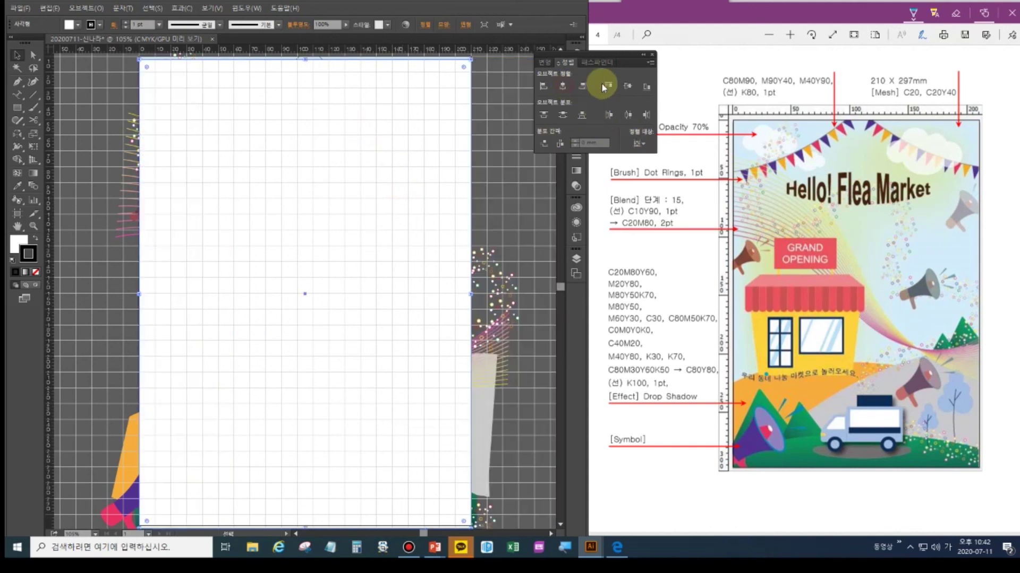
{"action": "left_click", "coordinate": [635, 88]}
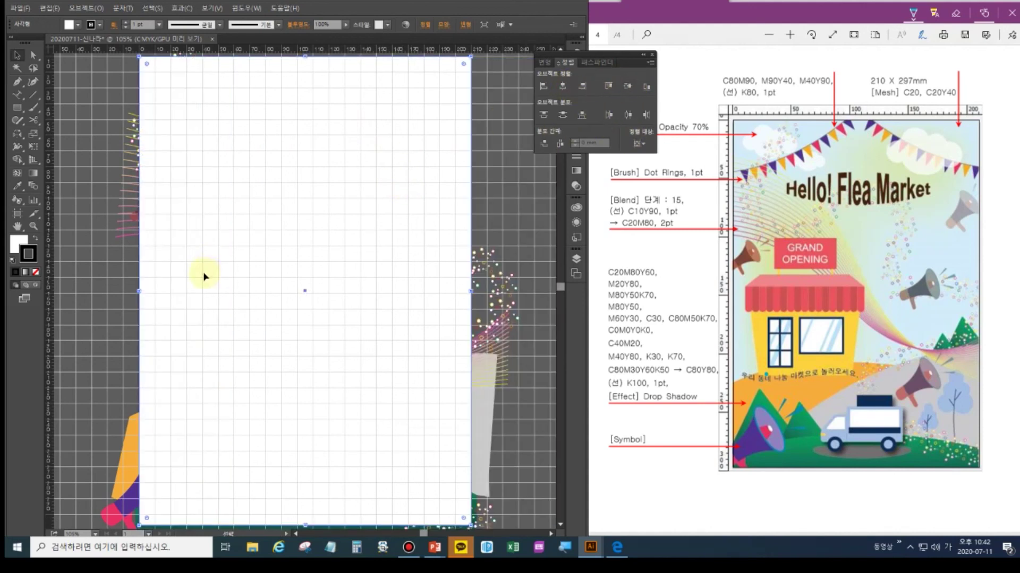
{"action": "key", "text": "ctrl+a"}
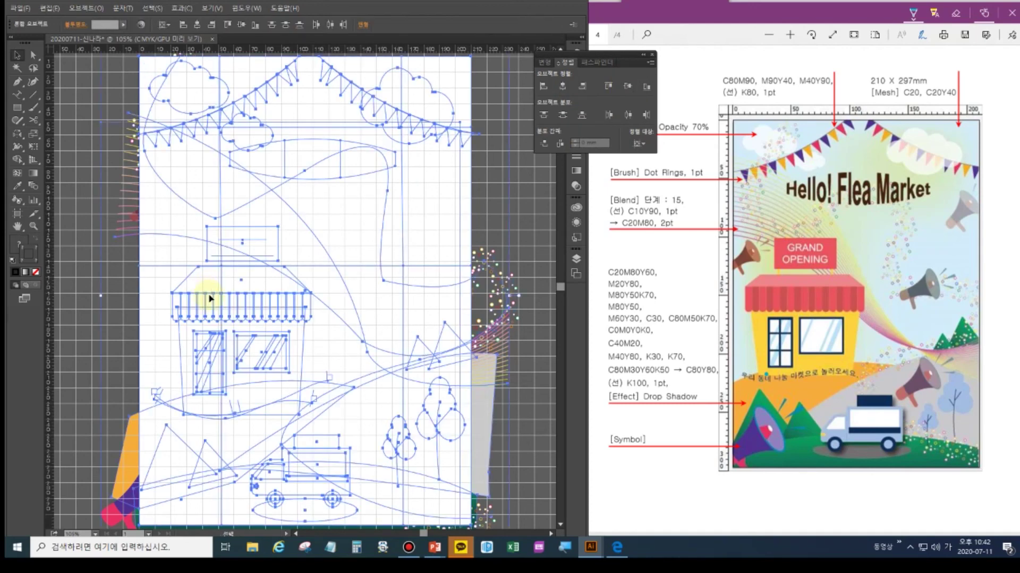
{"action": "key", "text": "ctrl+7"}
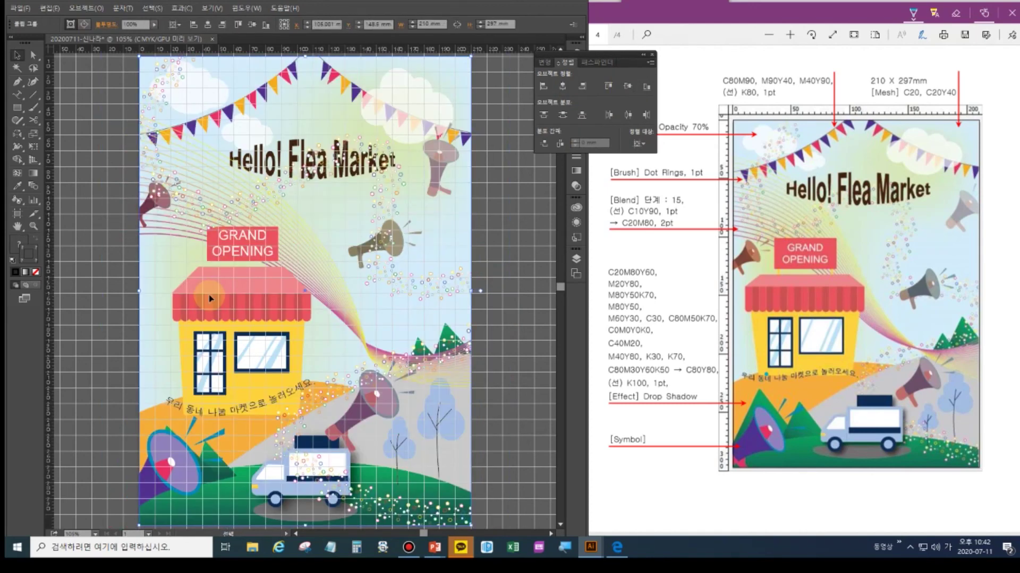